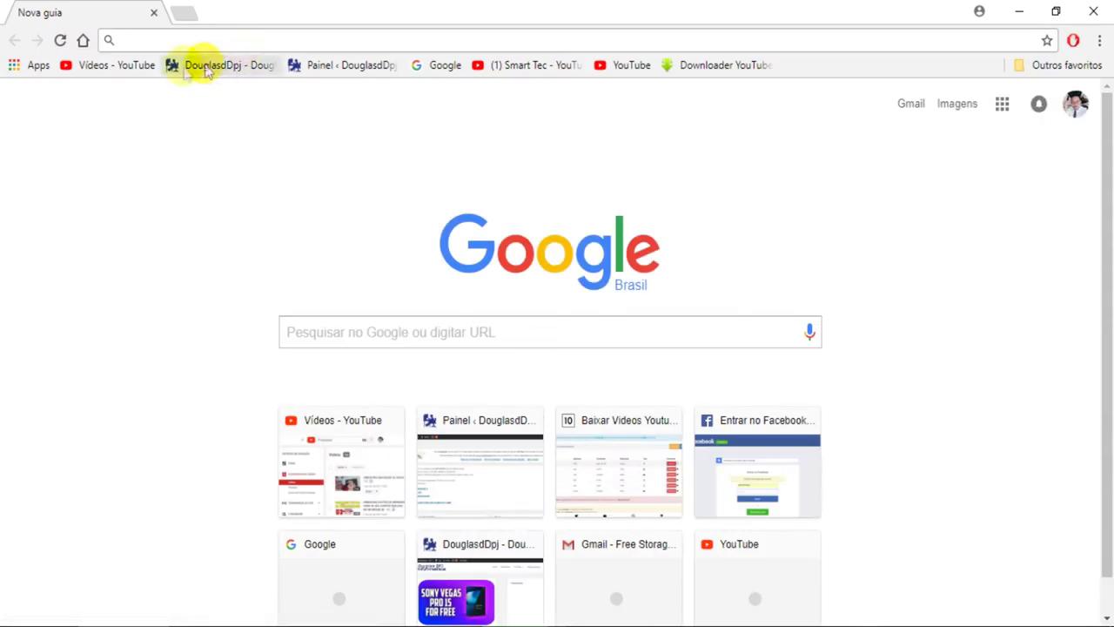
Step: Search YouTube for "pai da sega", open the Pai da cega channel and look over its page
left_click(153, 65)
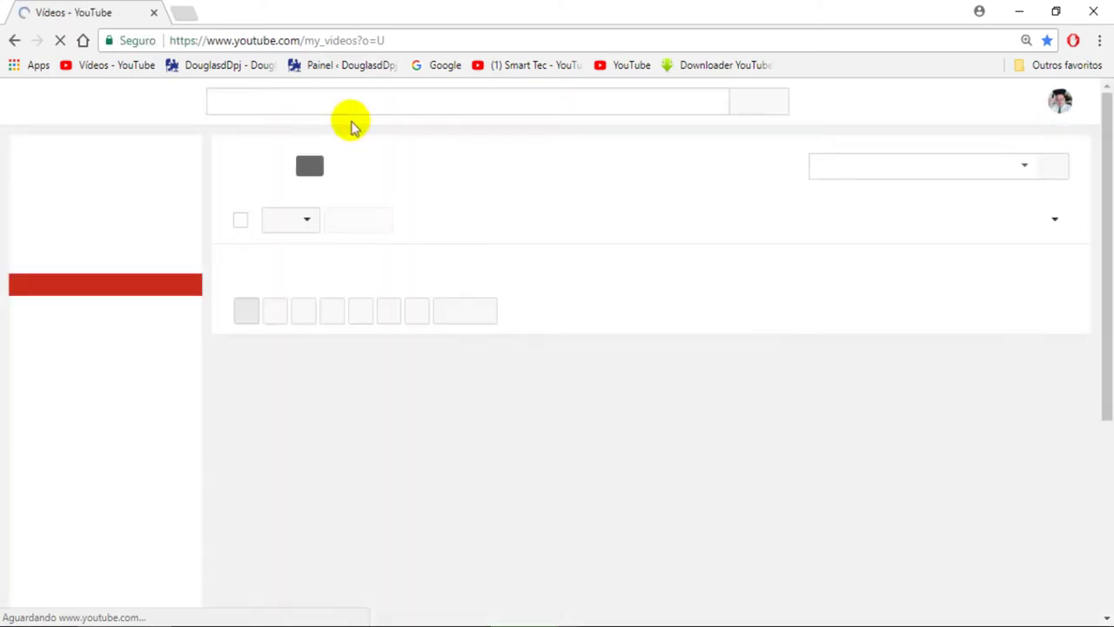
type("PAI")
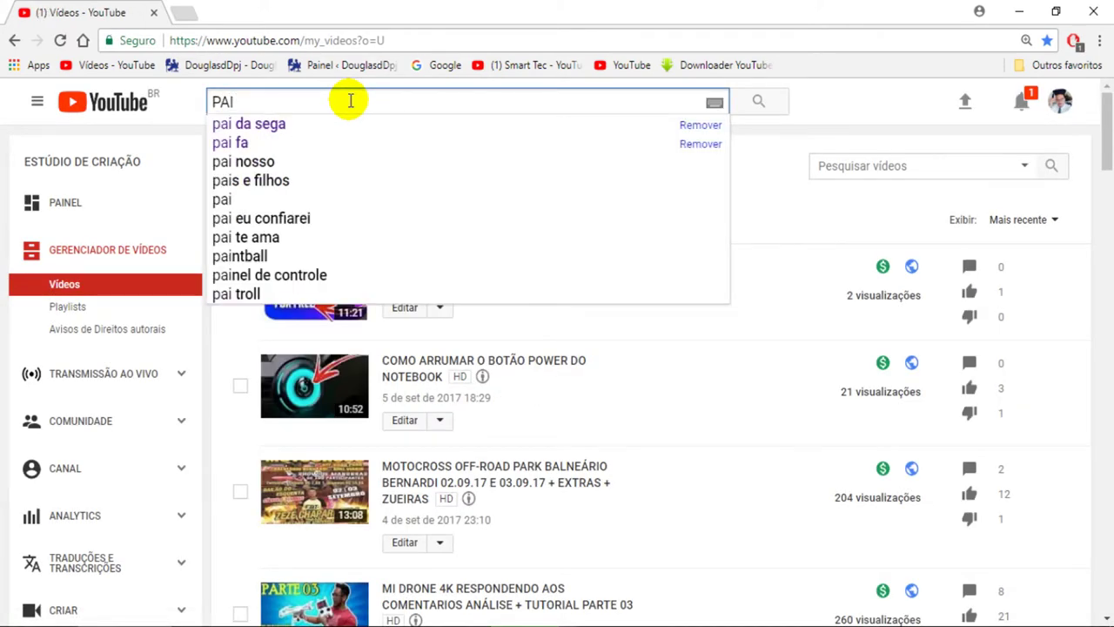
key("Down")
key("Return")
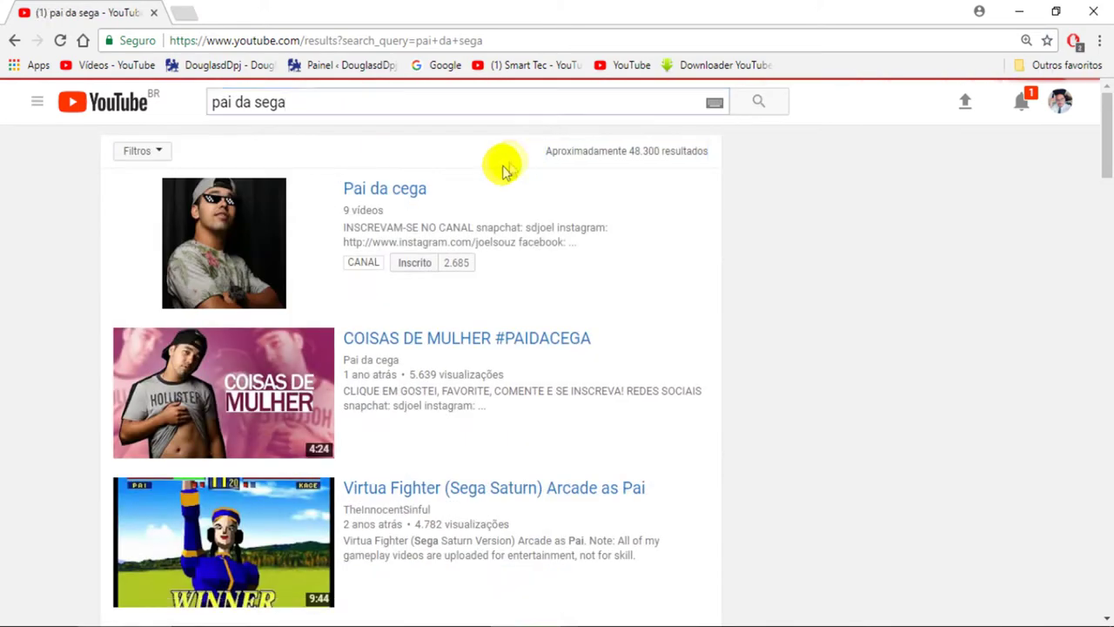
left_click(387, 191)
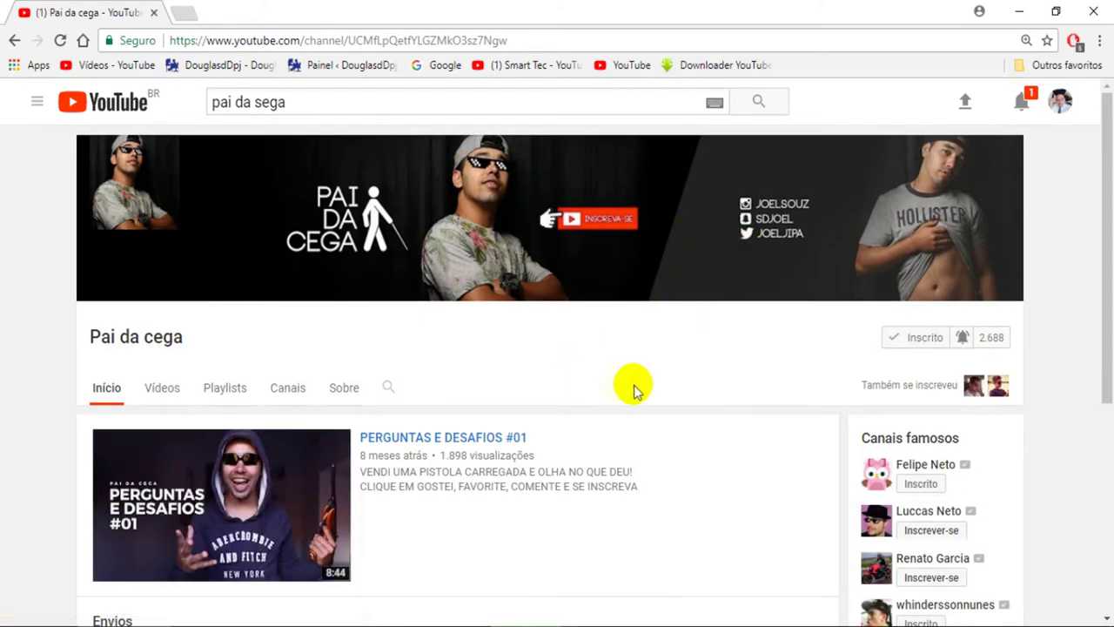
scroll(418, 230, "down", 2)
scroll(540, 269, "up", 2)
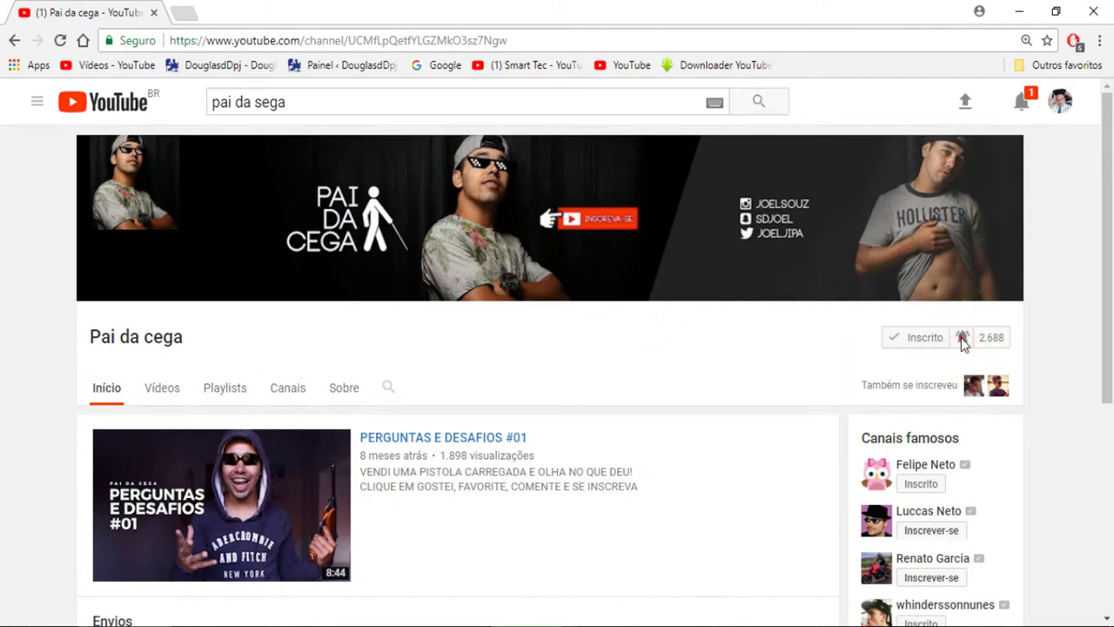
Step: Go through the Pai da cega channel's notification setting, save it and close the browser
left_click(928, 338)
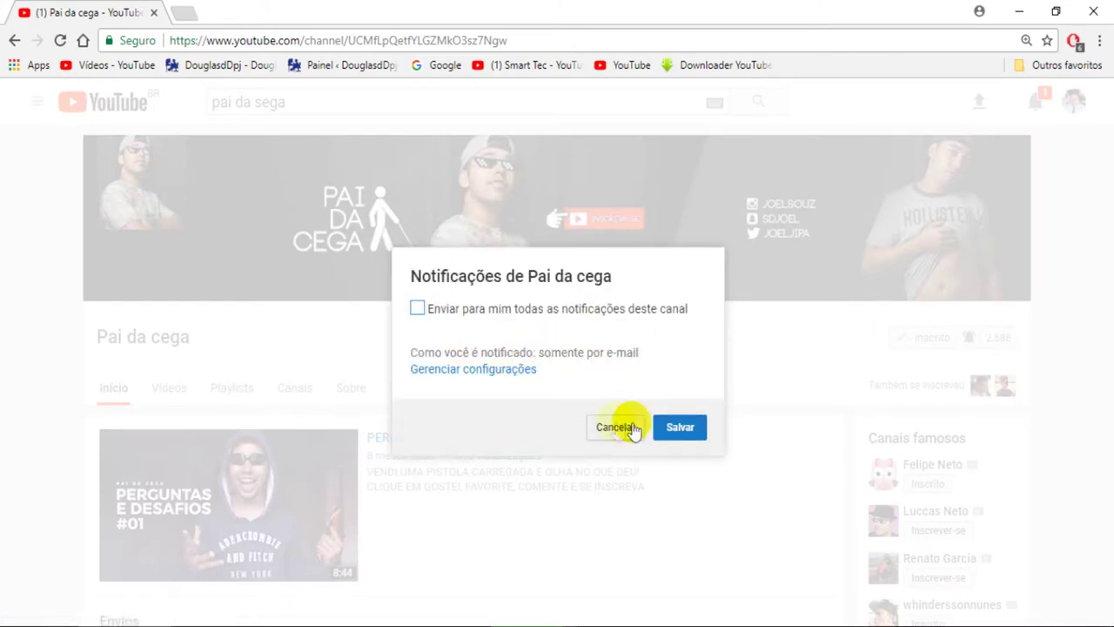
left_click(679, 436)
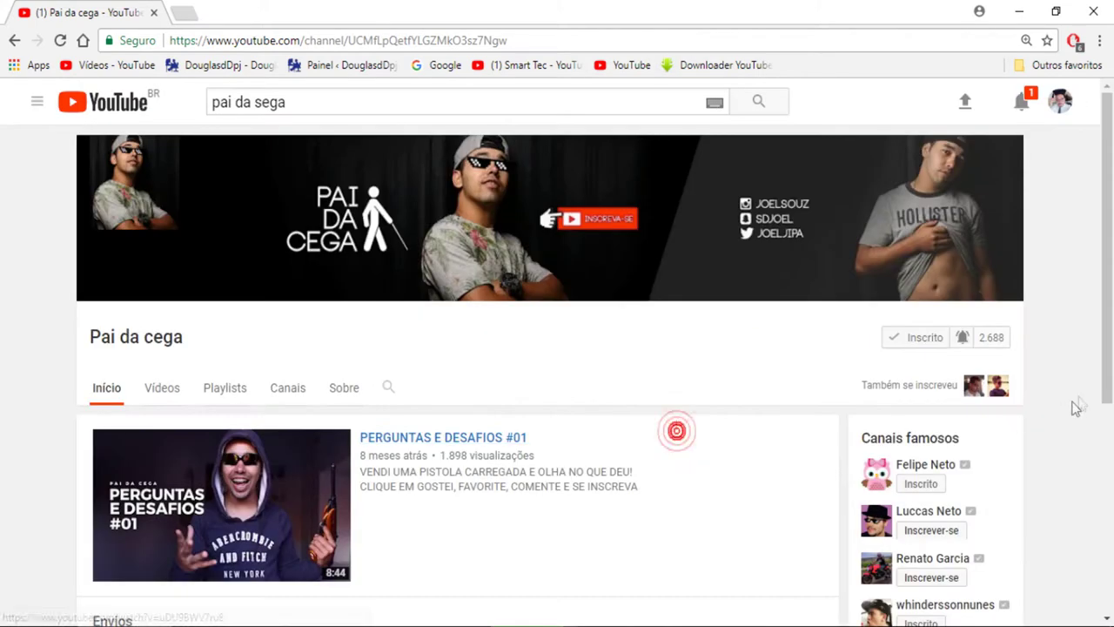
left_click(961, 339)
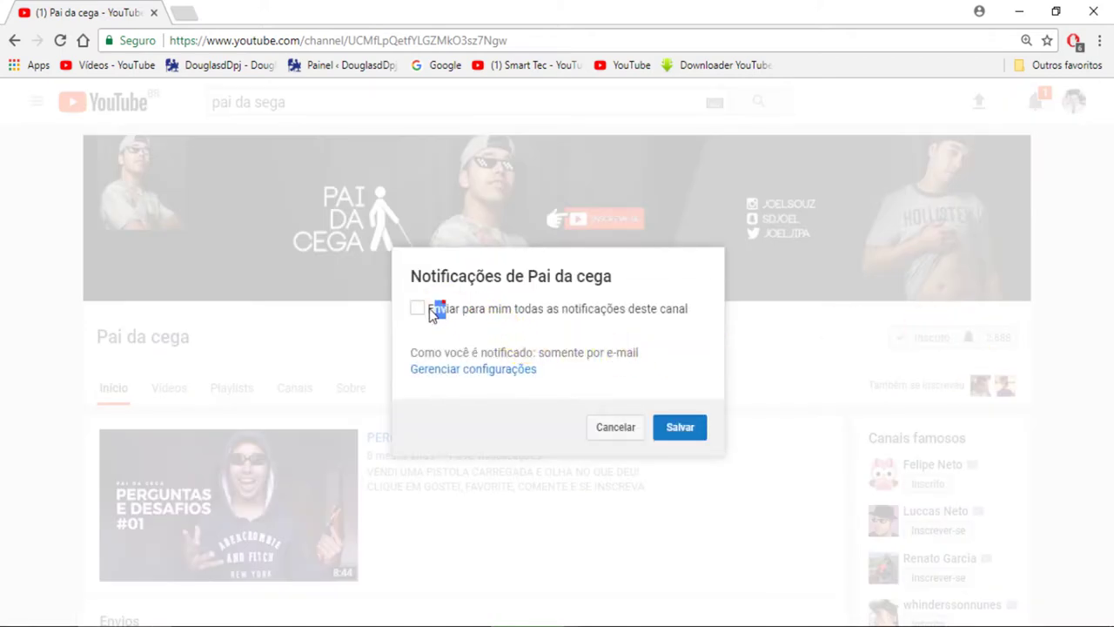
left_click(680, 429)
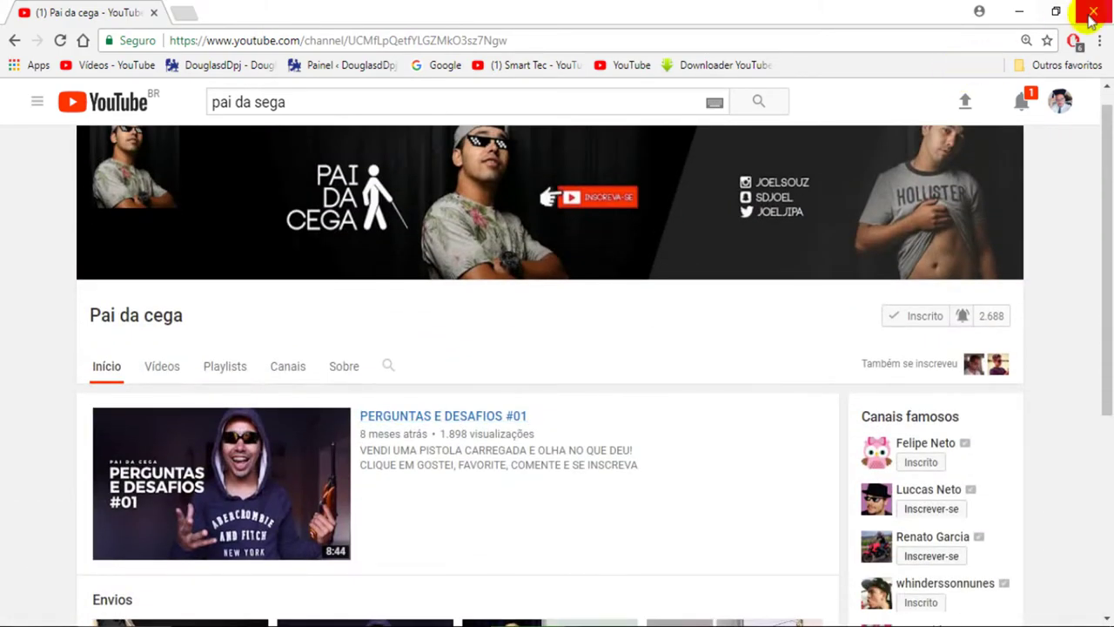
left_click(1093, 13)
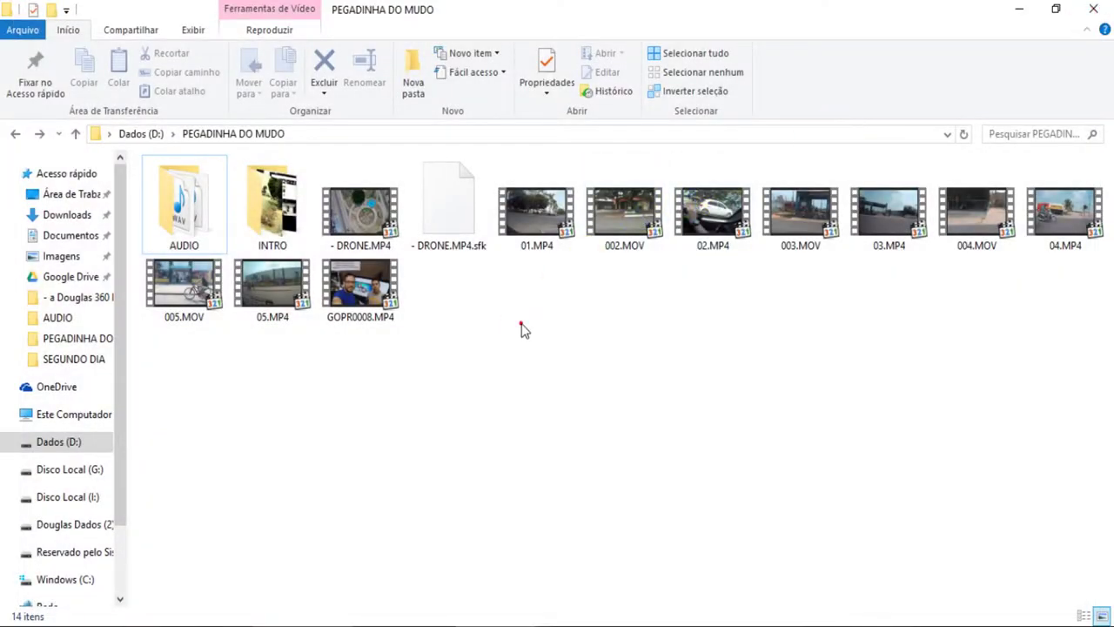
Step: Look through the drone, MP4 and MOV video clips in the PEGADINHA DO MUDO folder
right_click(517, 299)
left_click(592, 368)
left_click(396, 219)
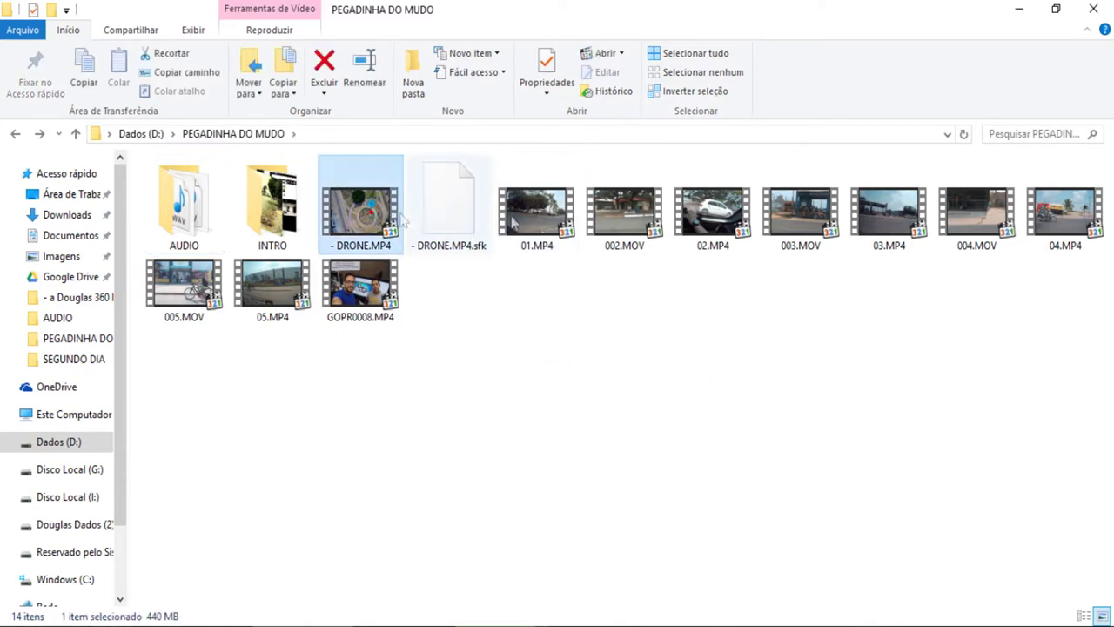
left_click(544, 218)
left_click(626, 218)
left_click(712, 217)
left_click(805, 233)
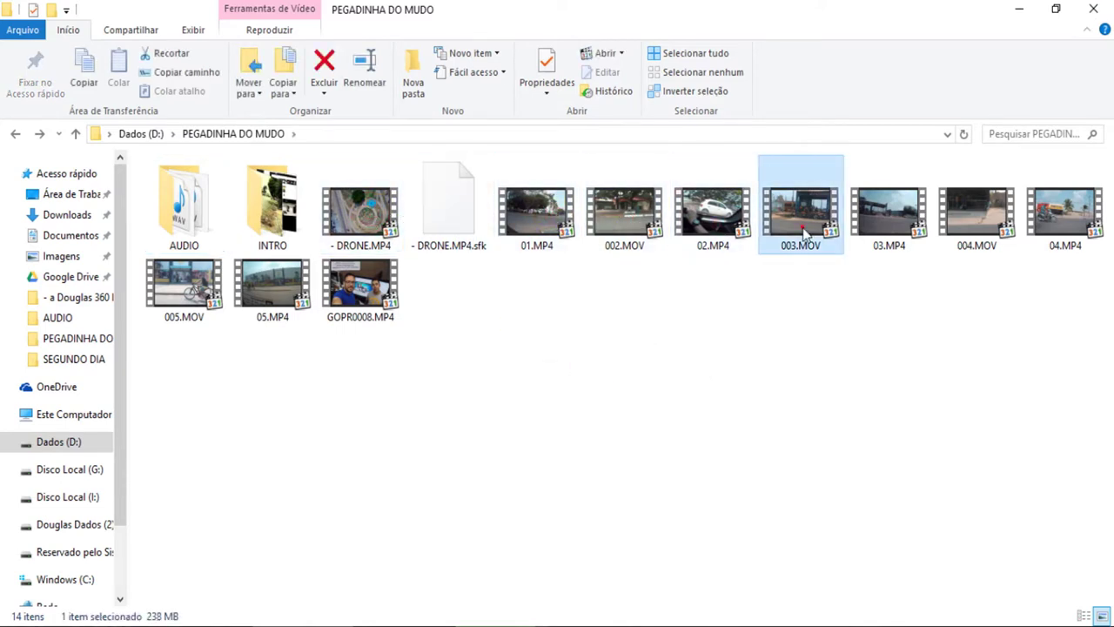
left_click(897, 228)
left_click(999, 199)
left_click(1060, 216)
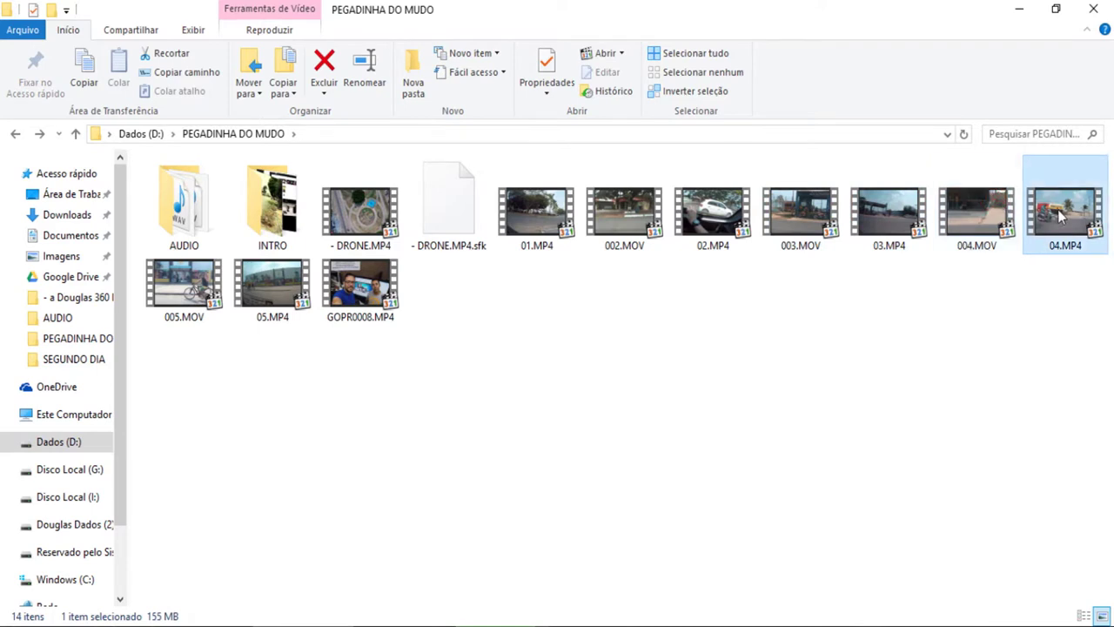
left_click(364, 214)
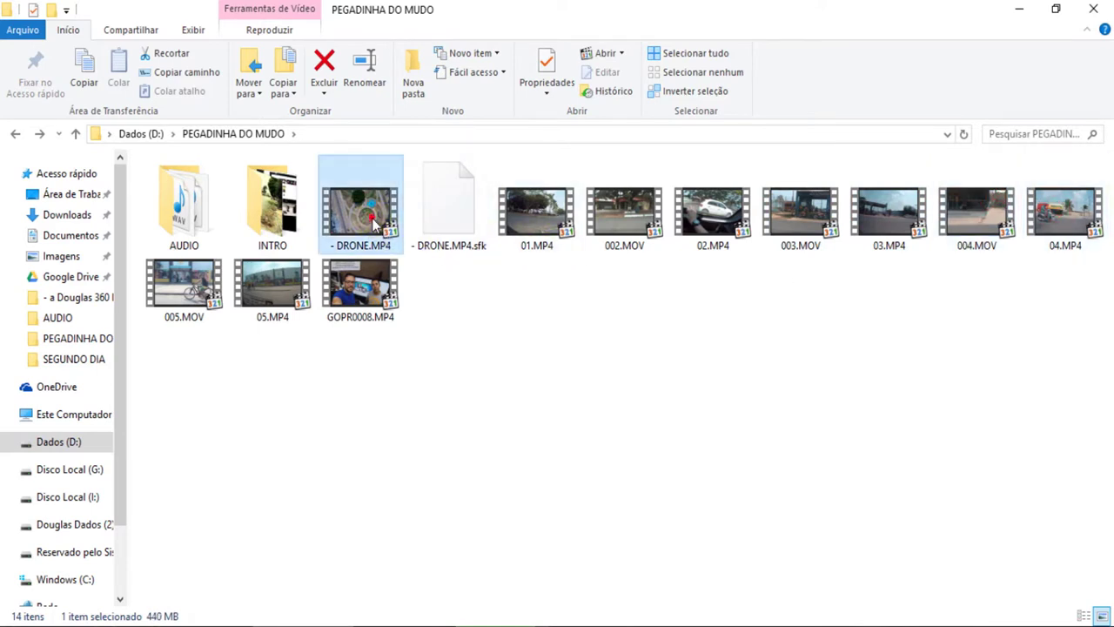
left_click(551, 225)
left_click(606, 225)
left_click(714, 228)
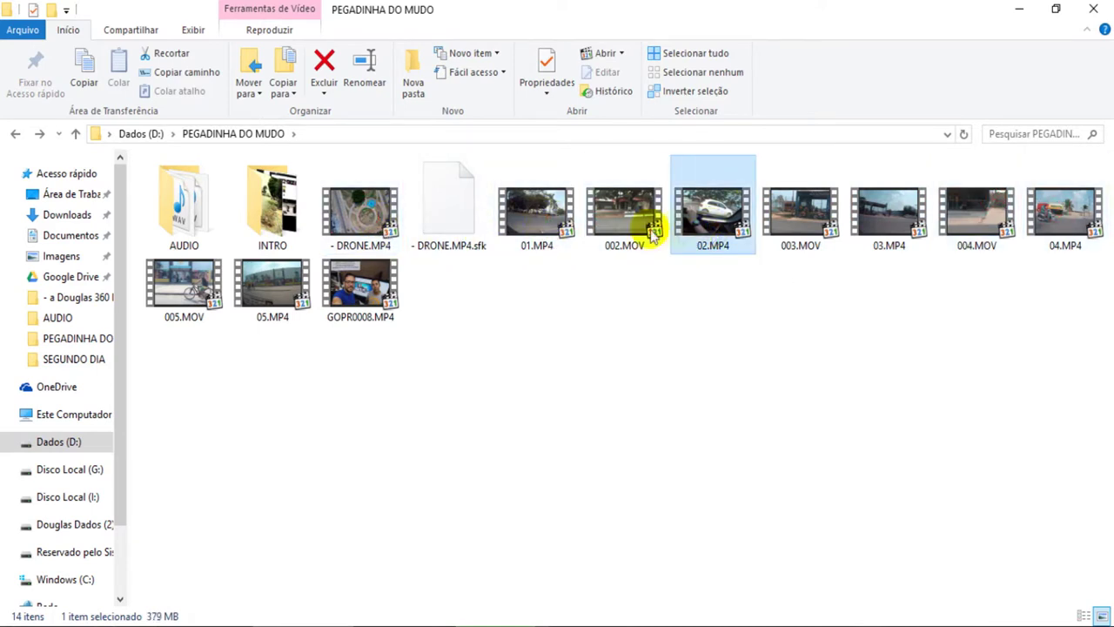
Step: Check the contents of the INTRO and AUDIO subfolders, ending on the 01.WAV recording
left_click(281, 218)
double_click(292, 215)
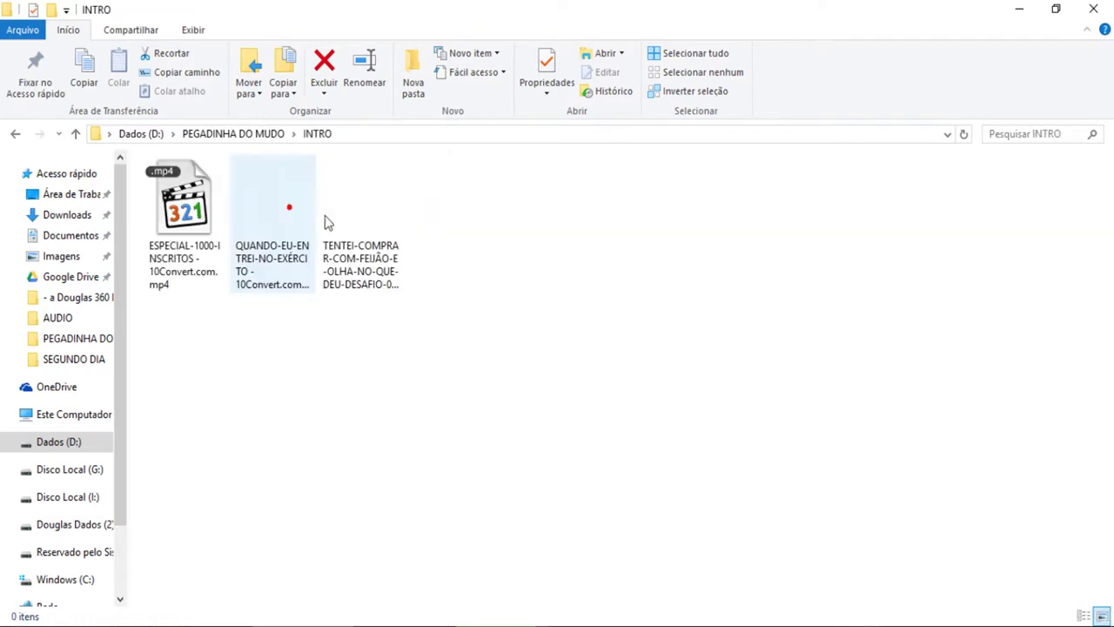
left_click(13, 133)
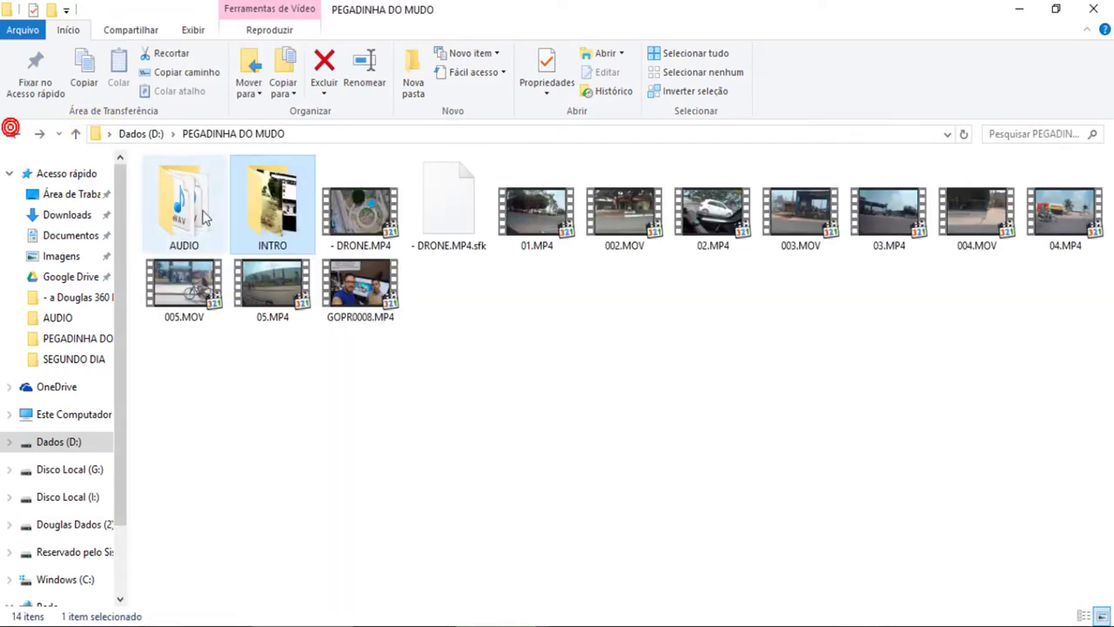
double_click(180, 209)
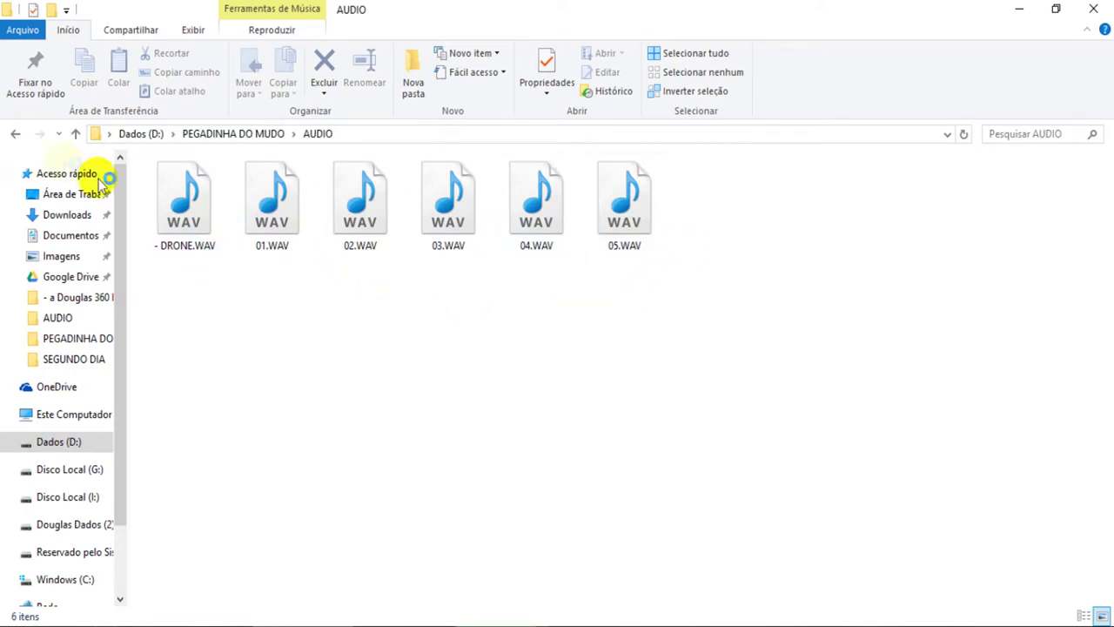
left_click(261, 219)
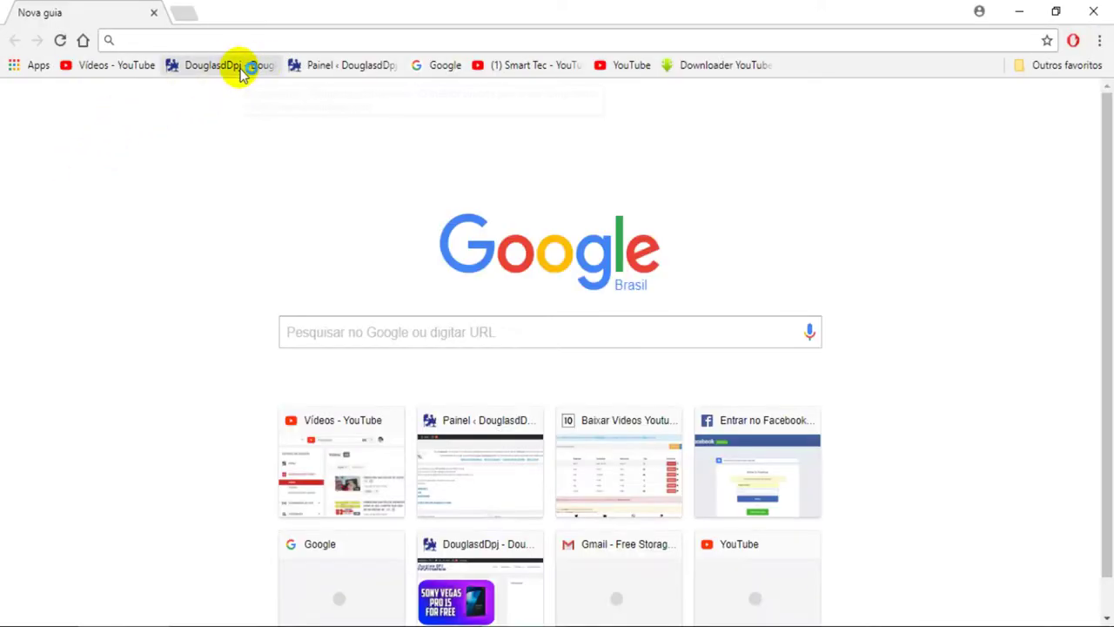
Step: Open the DouglasdDpj website in the browser and look through its digital voice recorder unboxing post
left_click(243, 71)
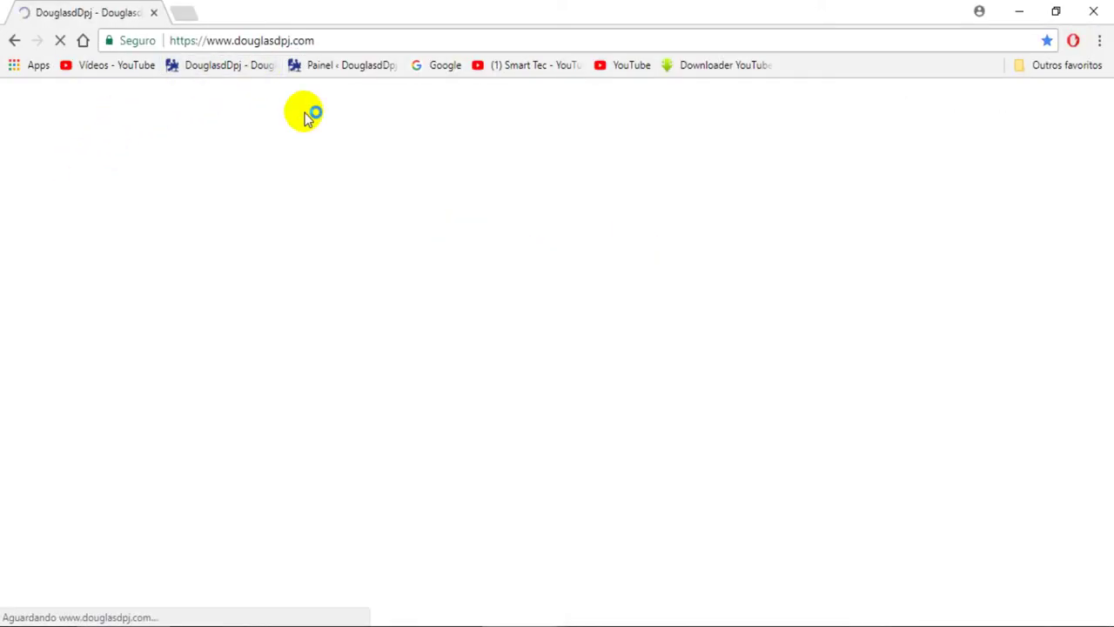
scroll(435, 330, "down", 10)
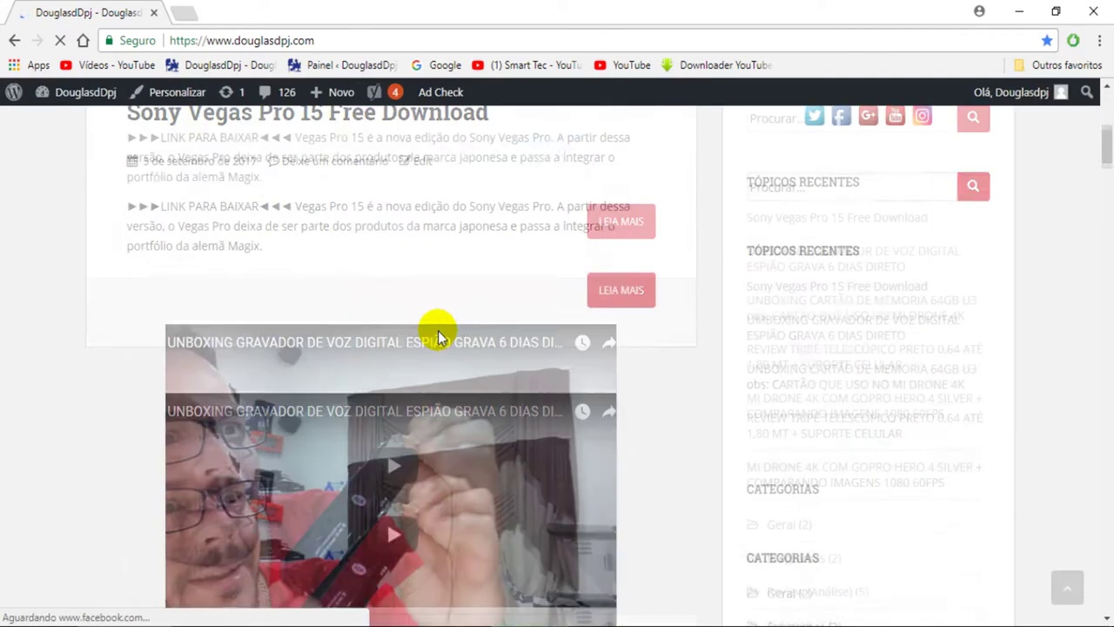
scroll(438, 338, "up", 3)
left_click(442, 302)
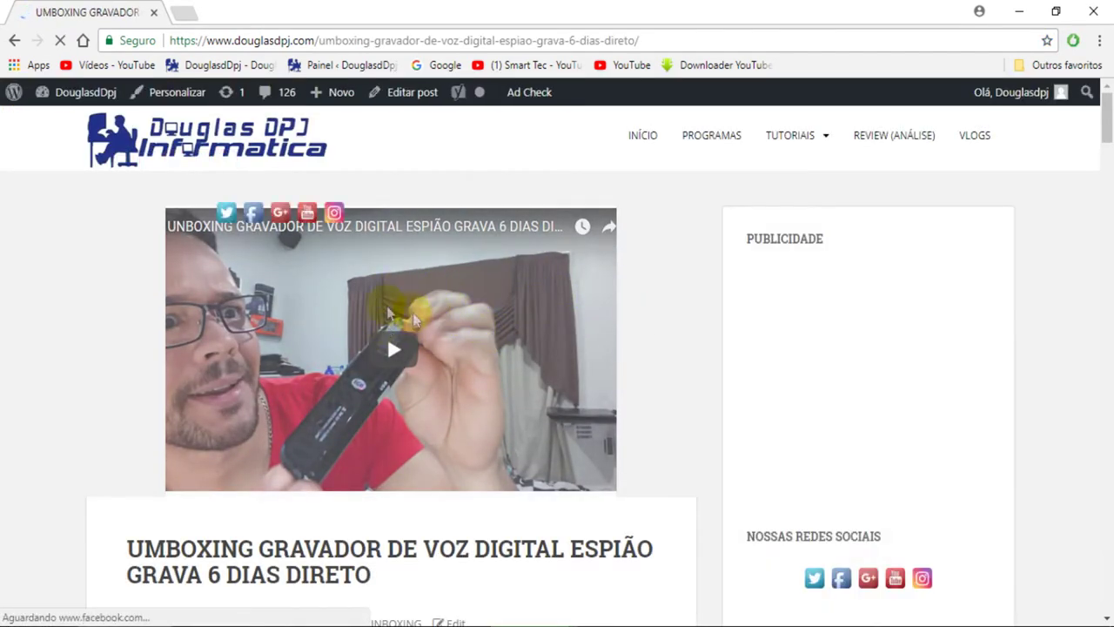
scroll(442, 313, "down", 10)
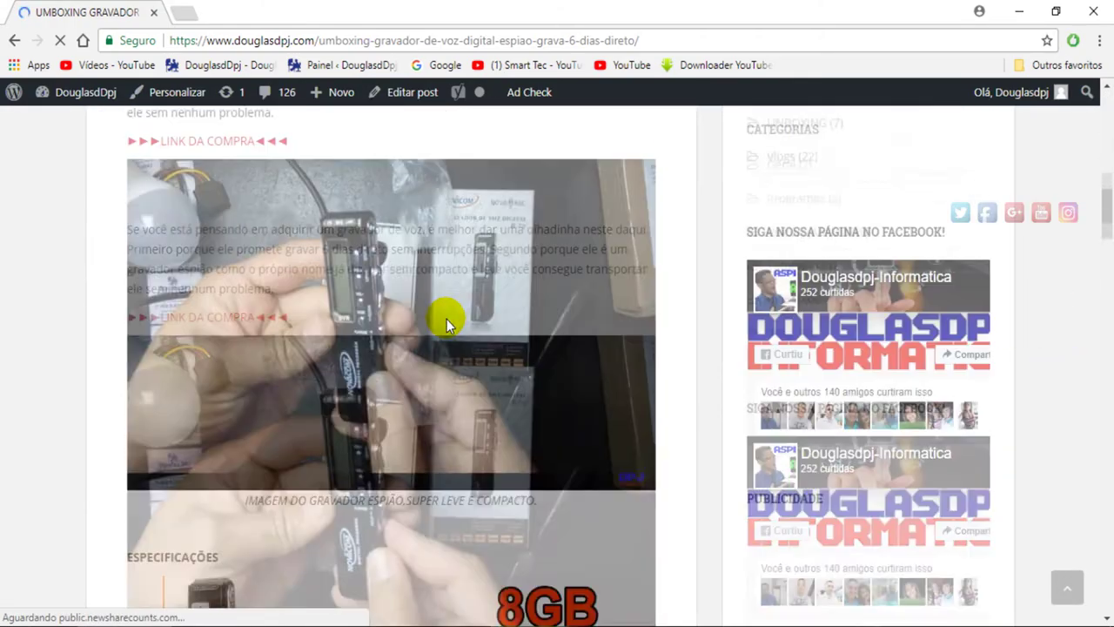
scroll(481, 329, "down", 10)
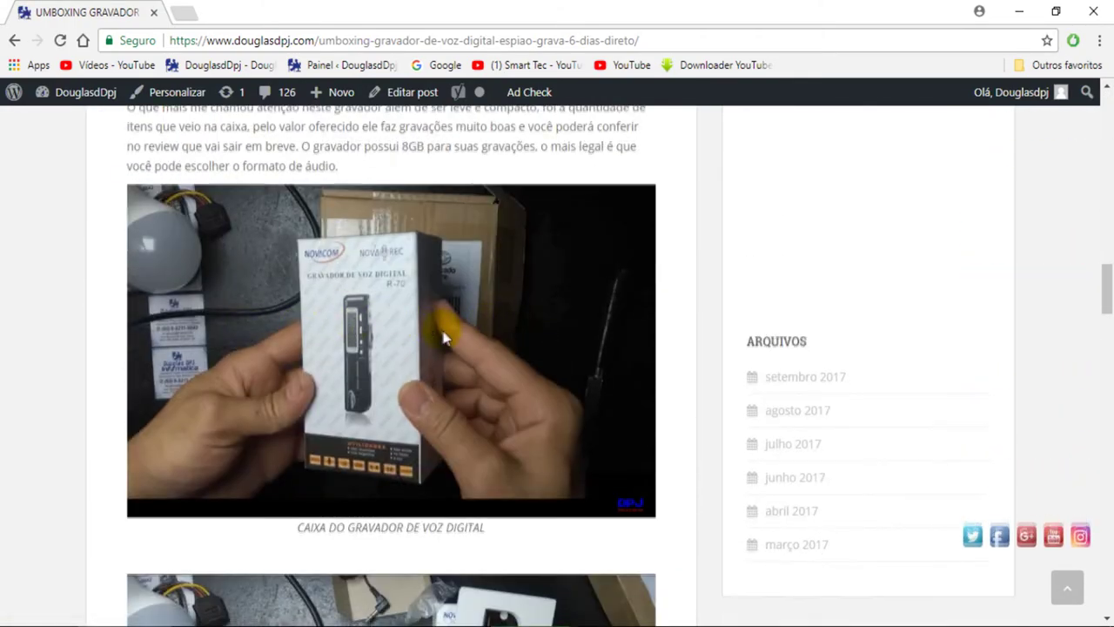
scroll(478, 325, "down", 2)
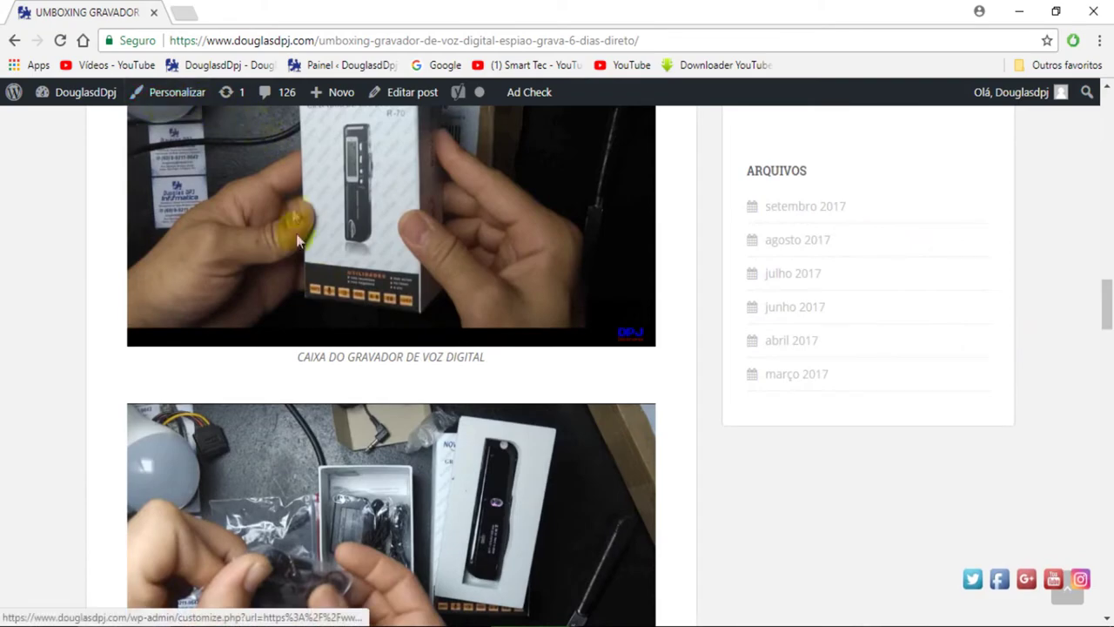
Step: Return to the website's home page, browse the drone and tripod posts, and minimize the browser
left_click(14, 40)
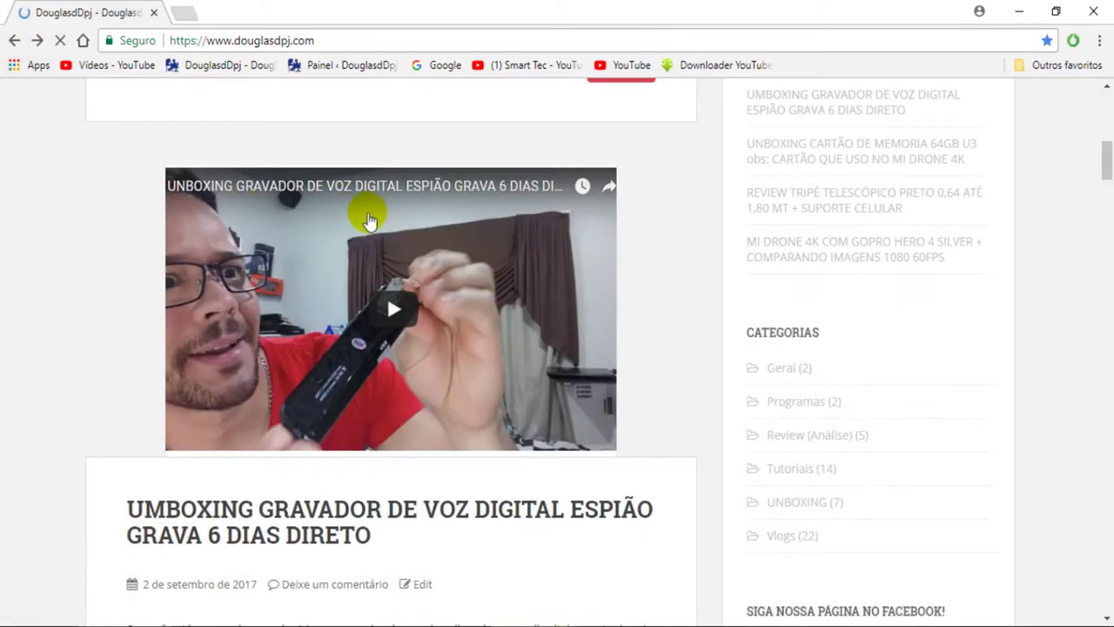
scroll(413, 335, "down", 15)
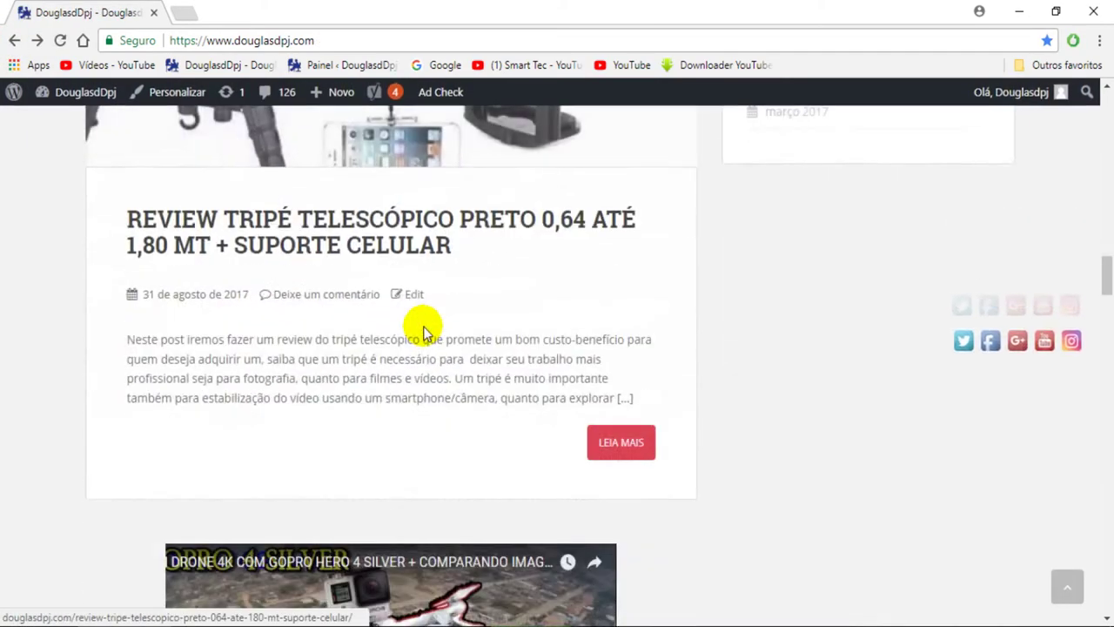
scroll(429, 334, "down", 6)
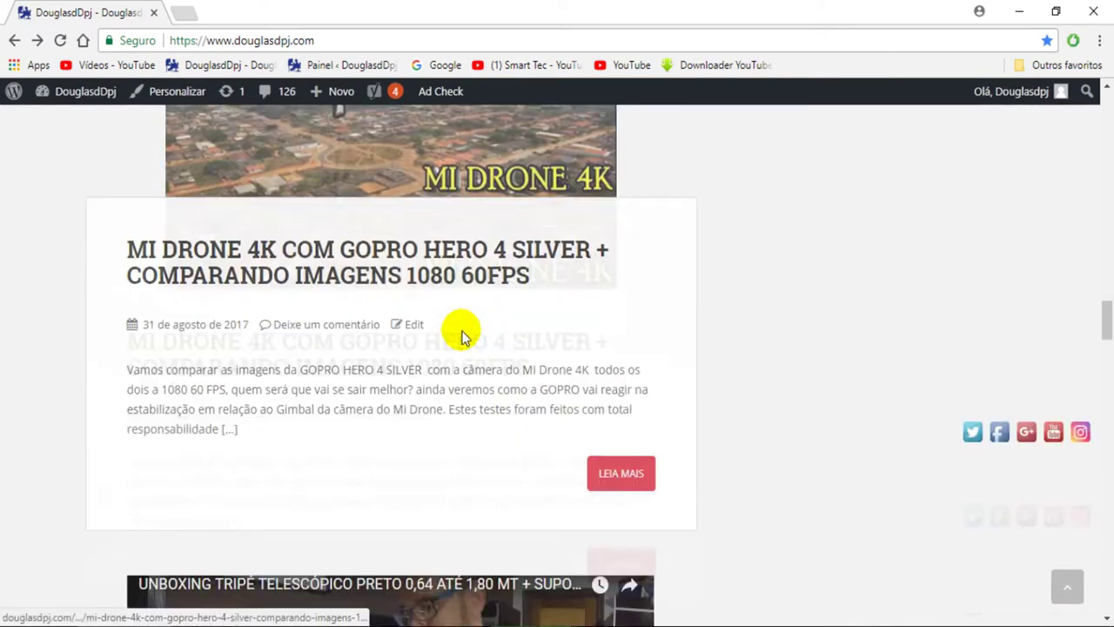
scroll(462, 339, "down", 6)
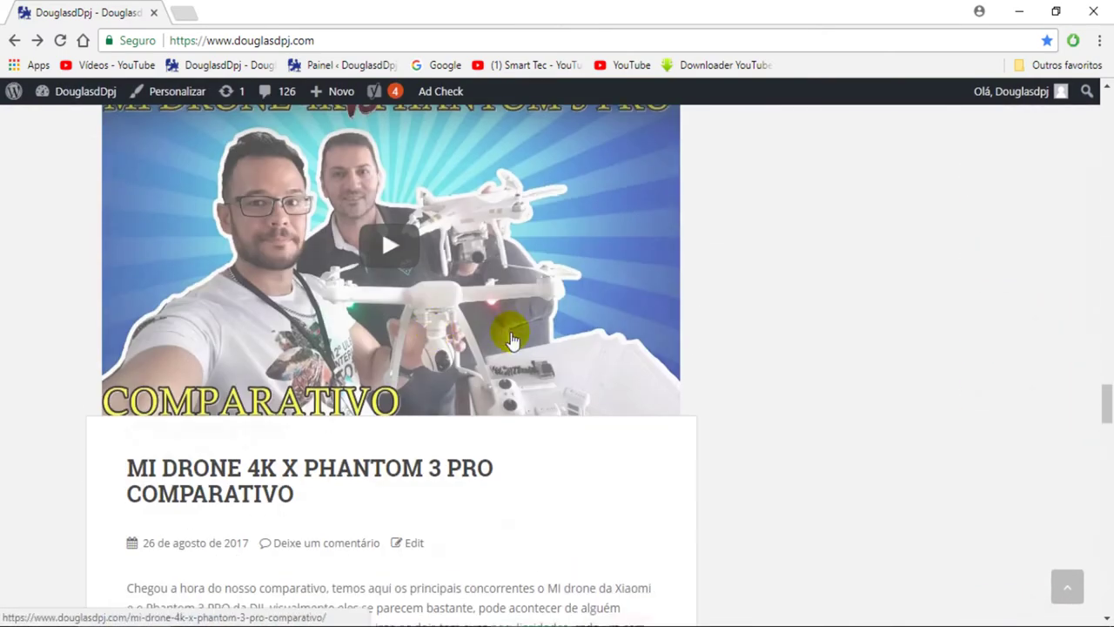
scroll(418, 315, "up", 1)
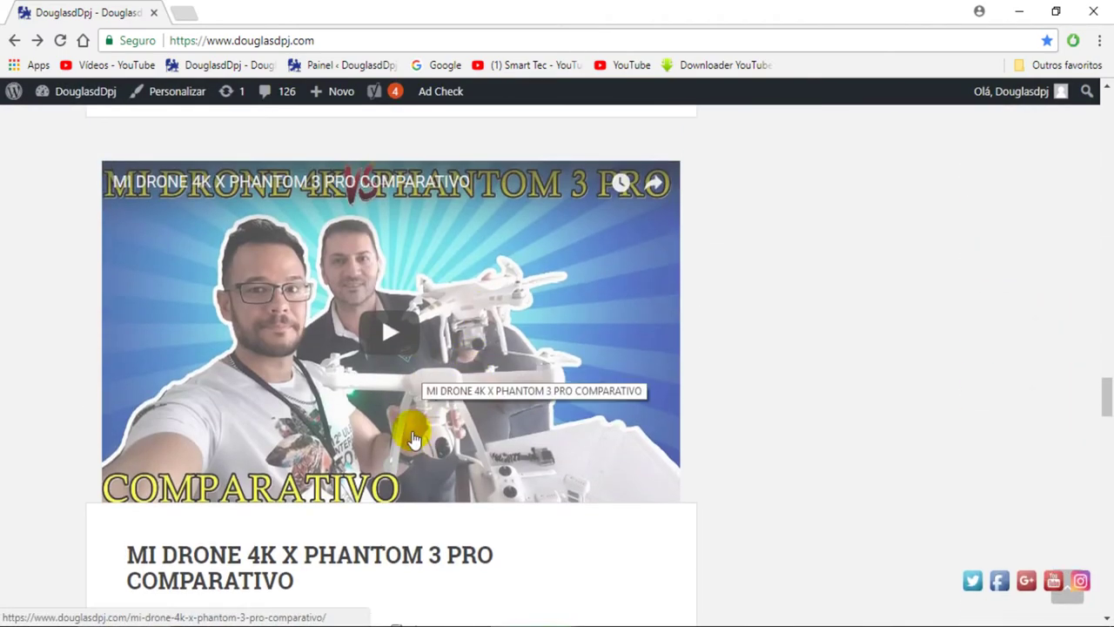
scroll(463, 419, "down", 10)
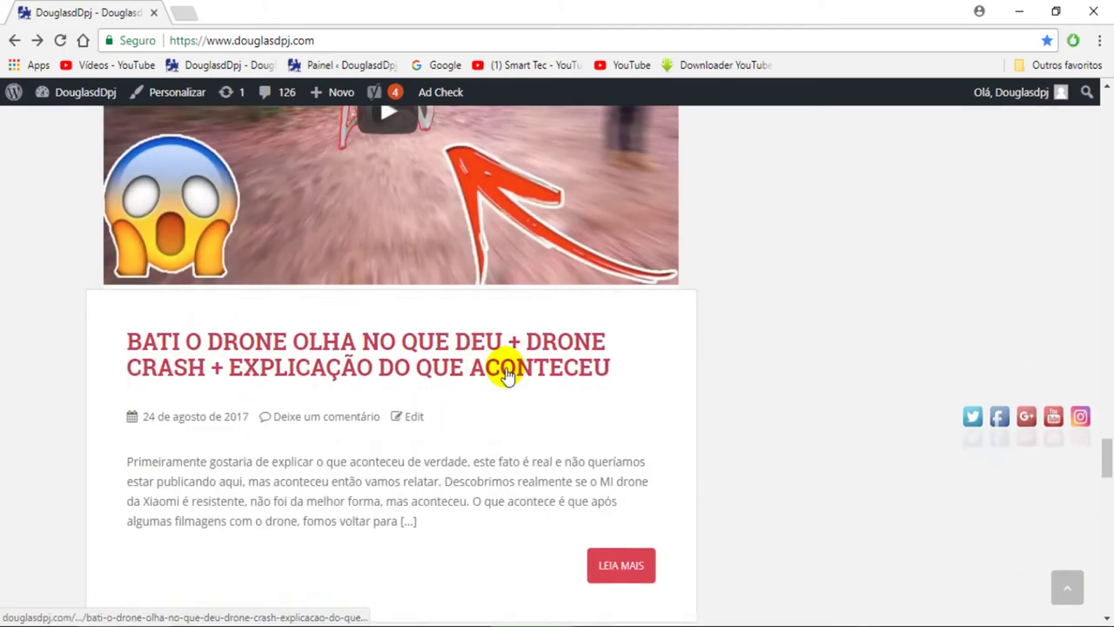
scroll(509, 375, "up", 5)
left_click(1018, 11)
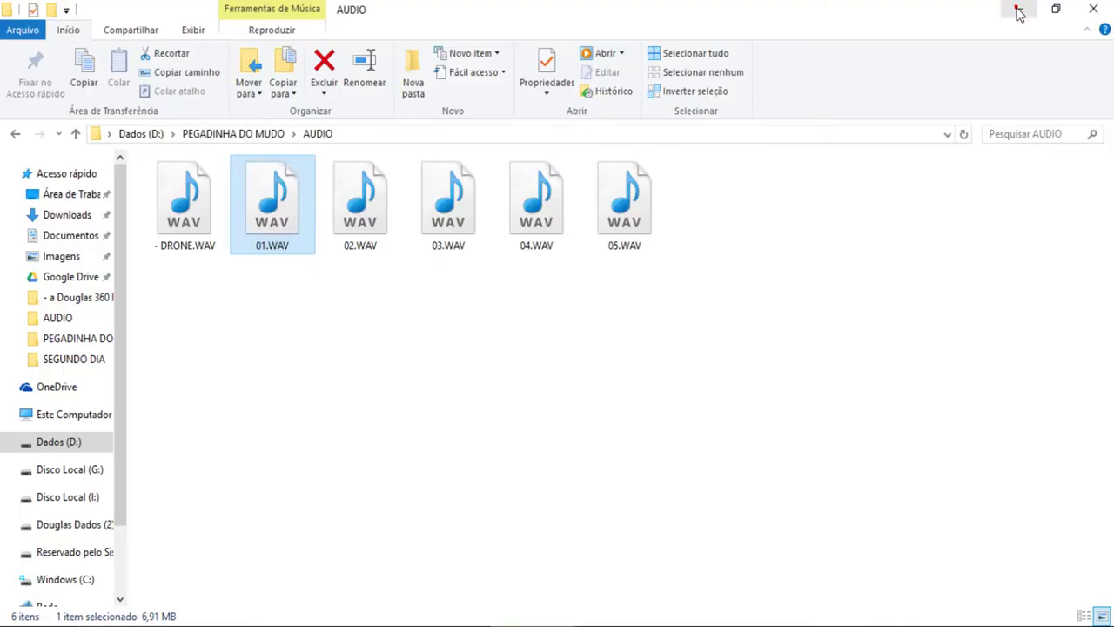
Step: Leave the AUDIO folder and launch VEGAS Pro 15.0 from the desktop
left_click(15, 133)
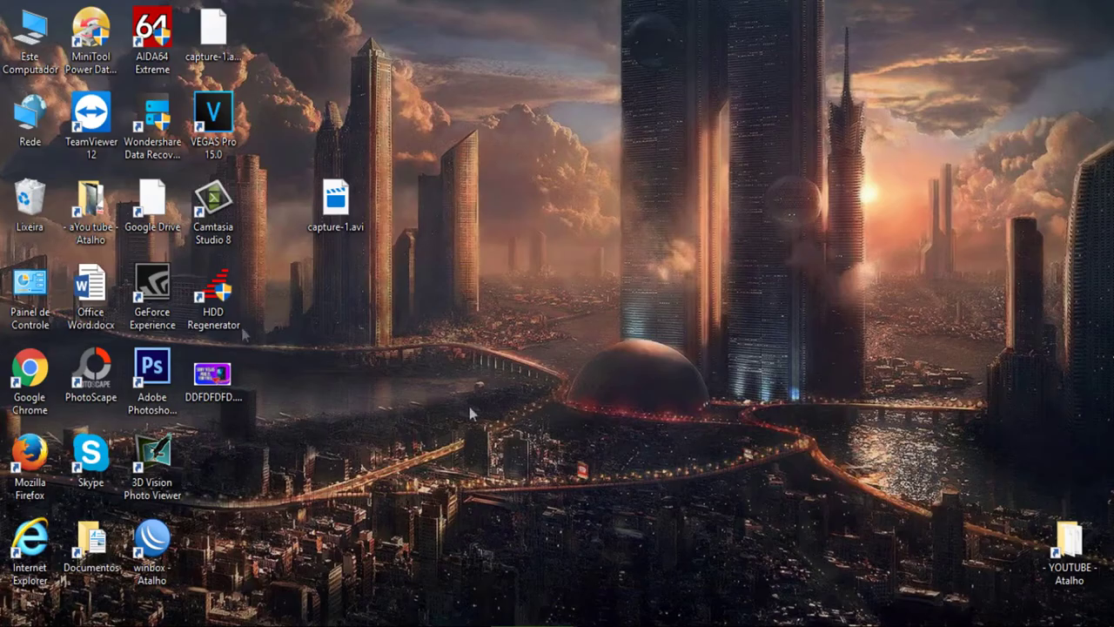
double_click(213, 118)
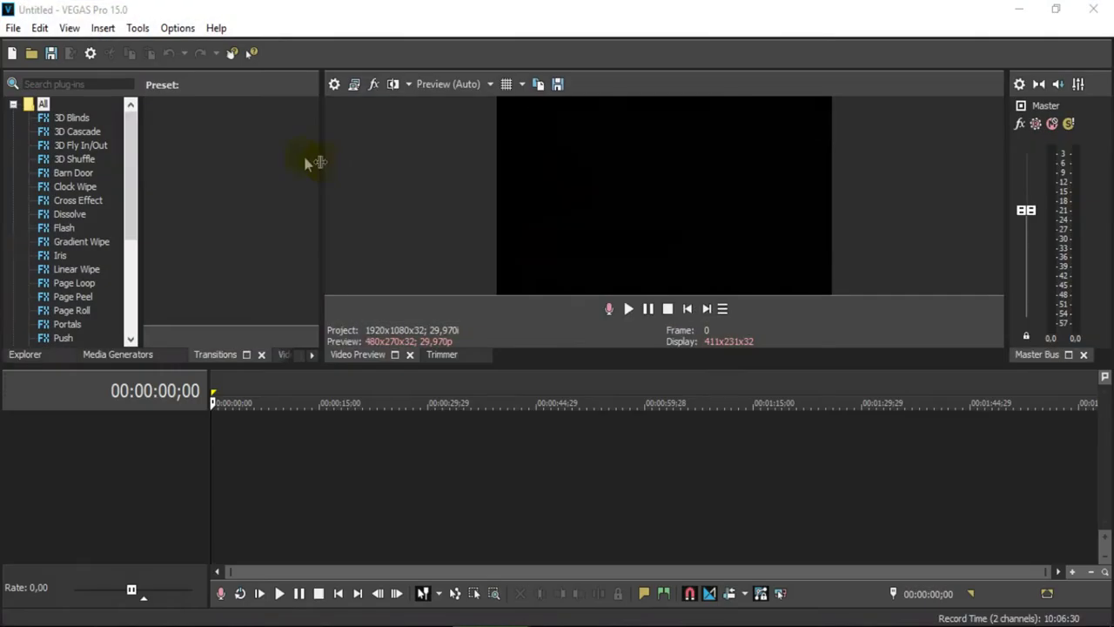
left_click(13, 104)
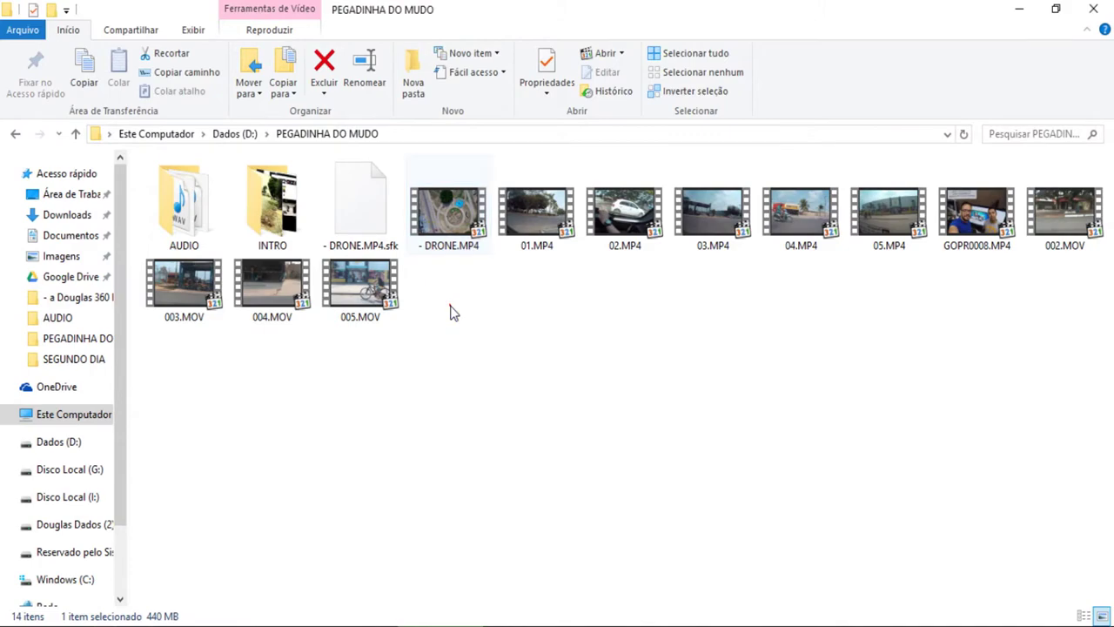
Step: Add - DRONE.MP4 to the timeline, match the project video settings to it, and move the clip to the timeline start
left_click(450, 311)
left_click_drag(450, 225, 467, 483)
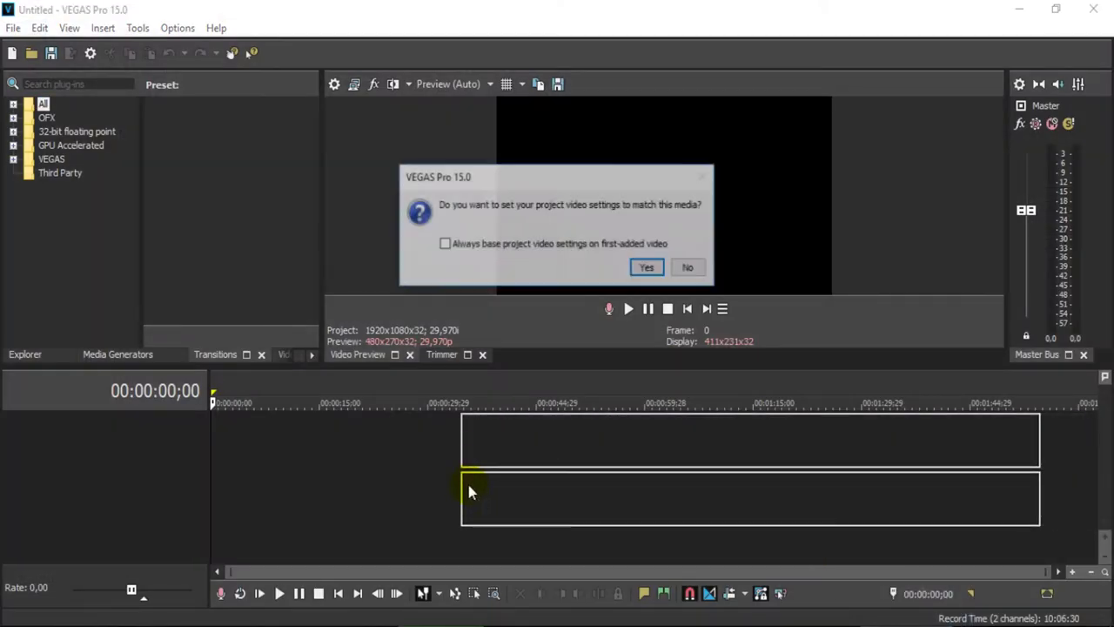
left_click(647, 269)
left_click_drag(666, 433, 619, 440)
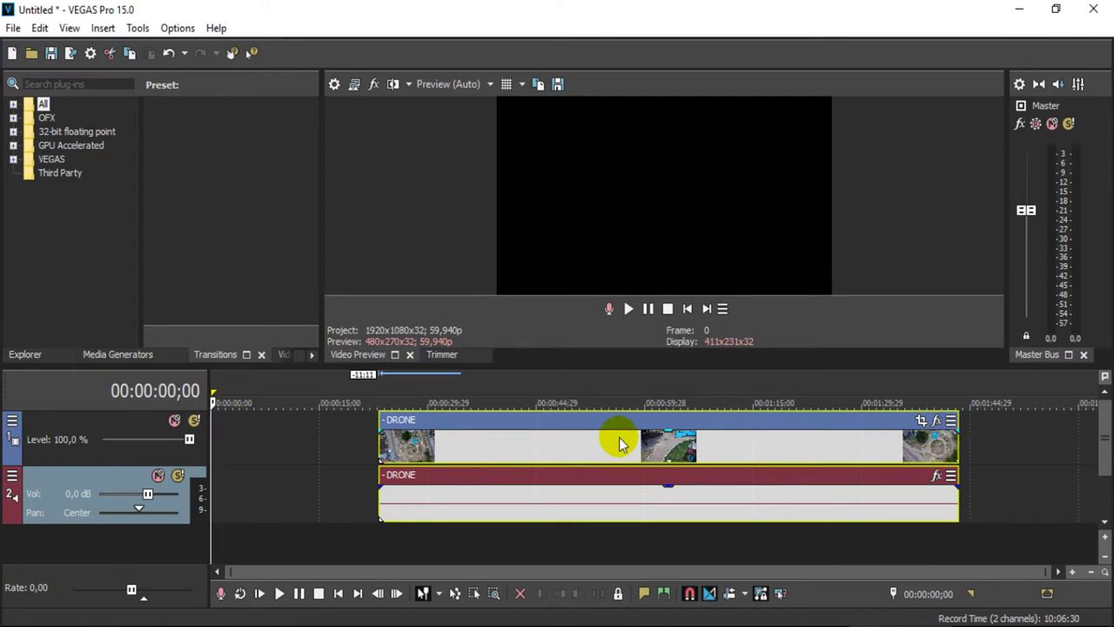
left_click_drag(660, 458, 450, 448)
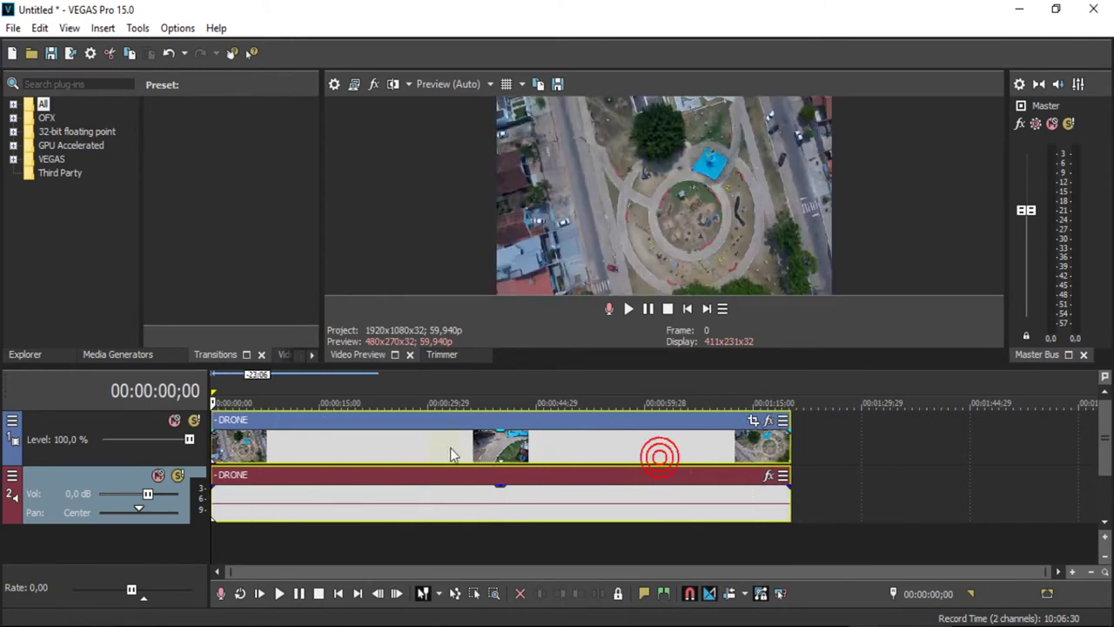
Step: Preview a few points of the drone clip and set the project frame rate to 25,000 (PAL)
left_click(489, 497)
left_click(607, 512)
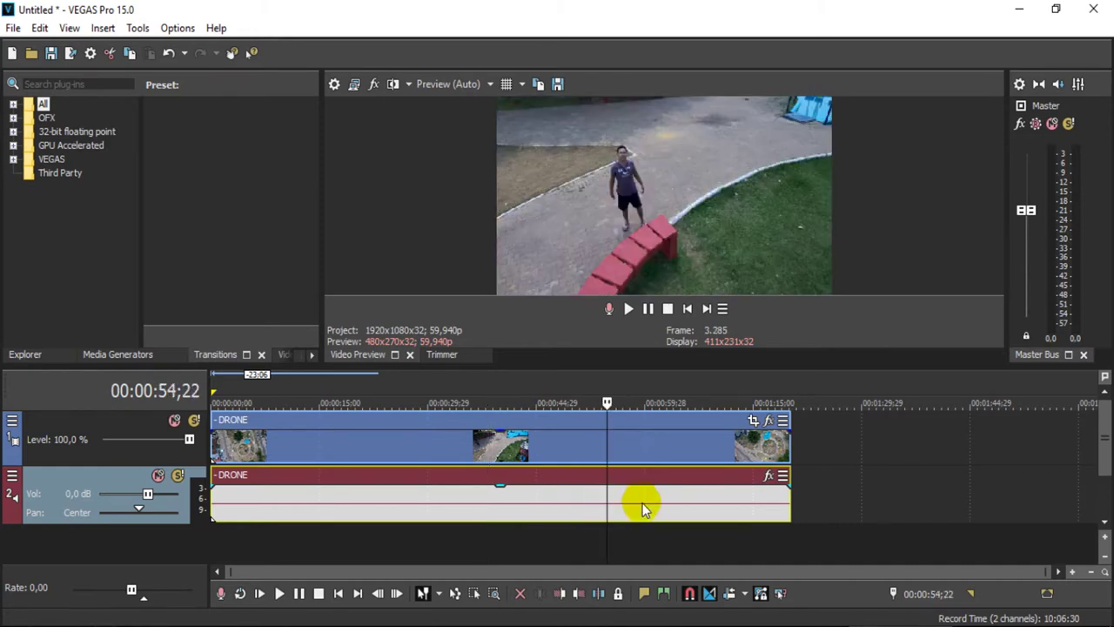
left_click(589, 503)
left_click(527, 495)
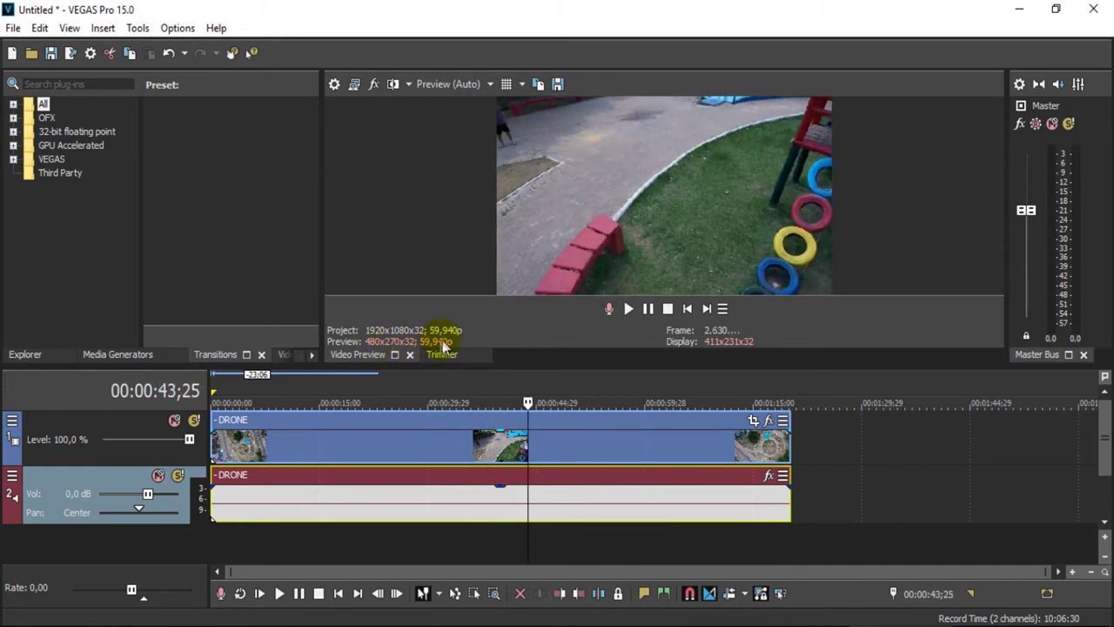
left_click(336, 84)
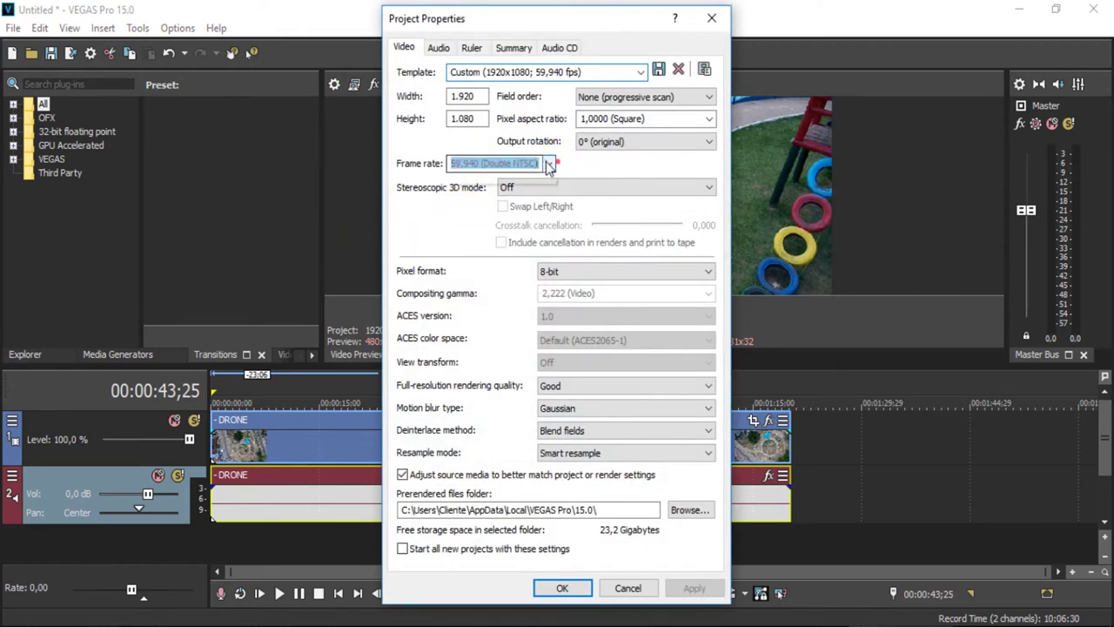
left_click(548, 165)
left_click(502, 240)
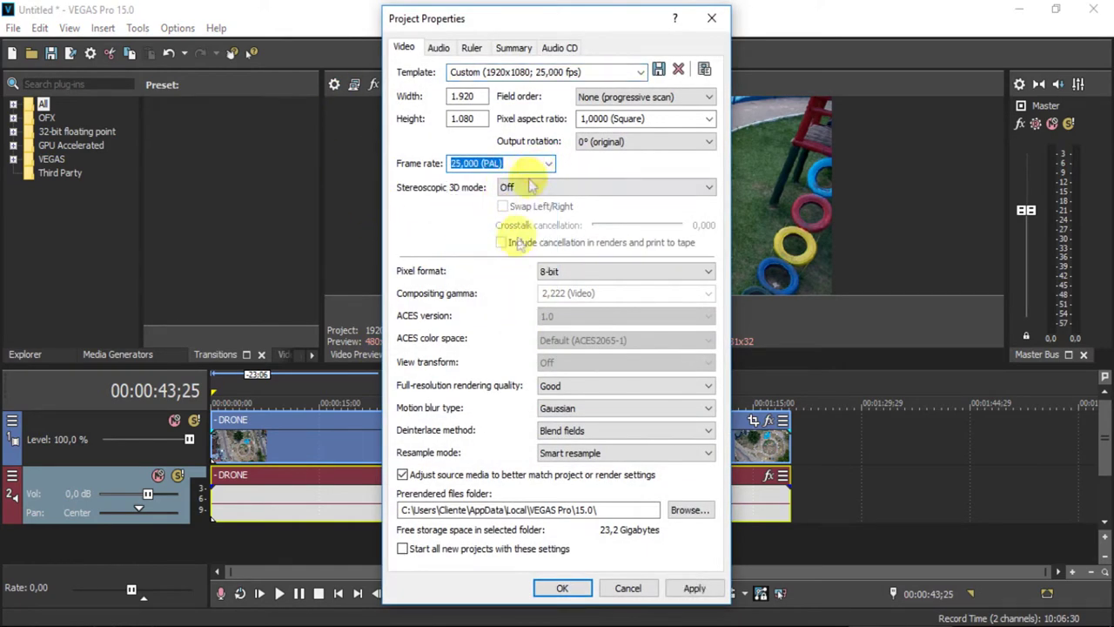
left_click(562, 588)
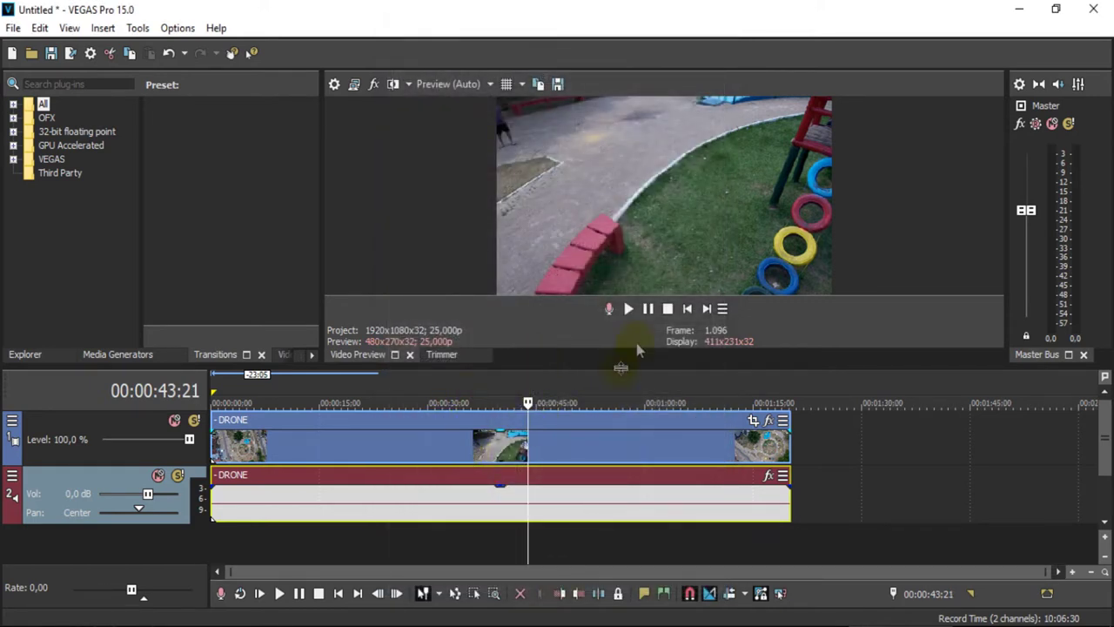
Step: Play the first seconds of the drone clip from the timeline start and pause it
left_click(689, 310)
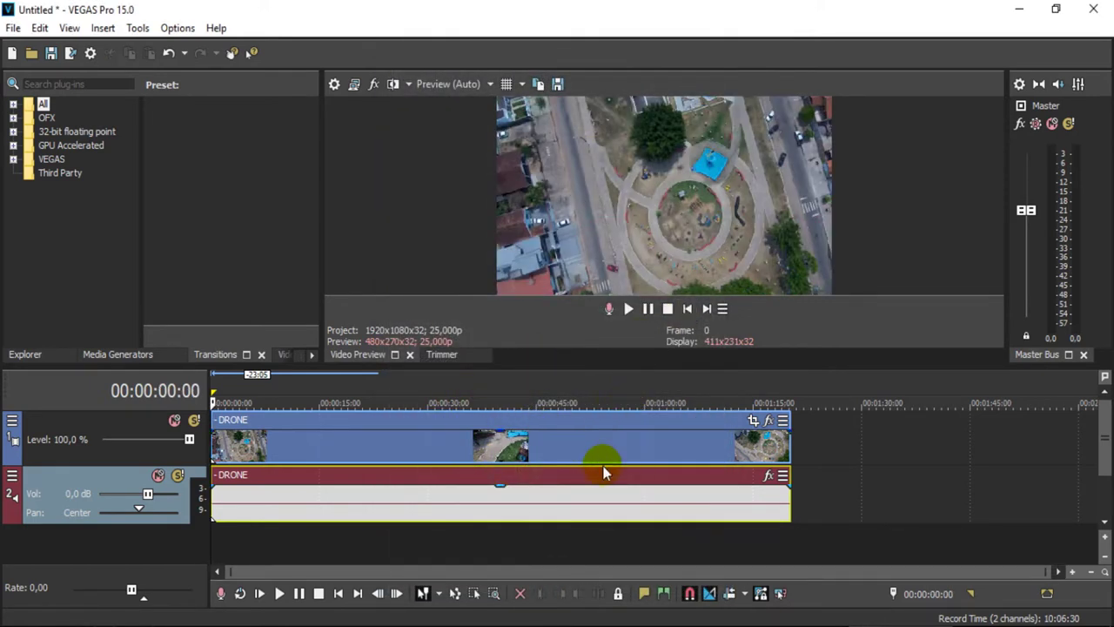
key("space")
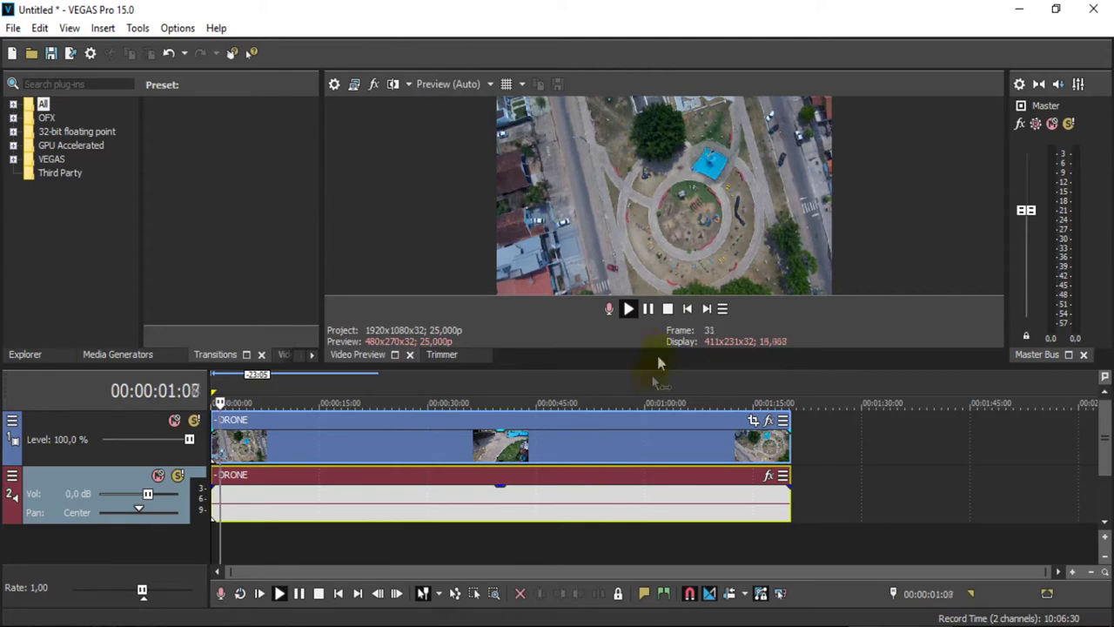
left_click(649, 310)
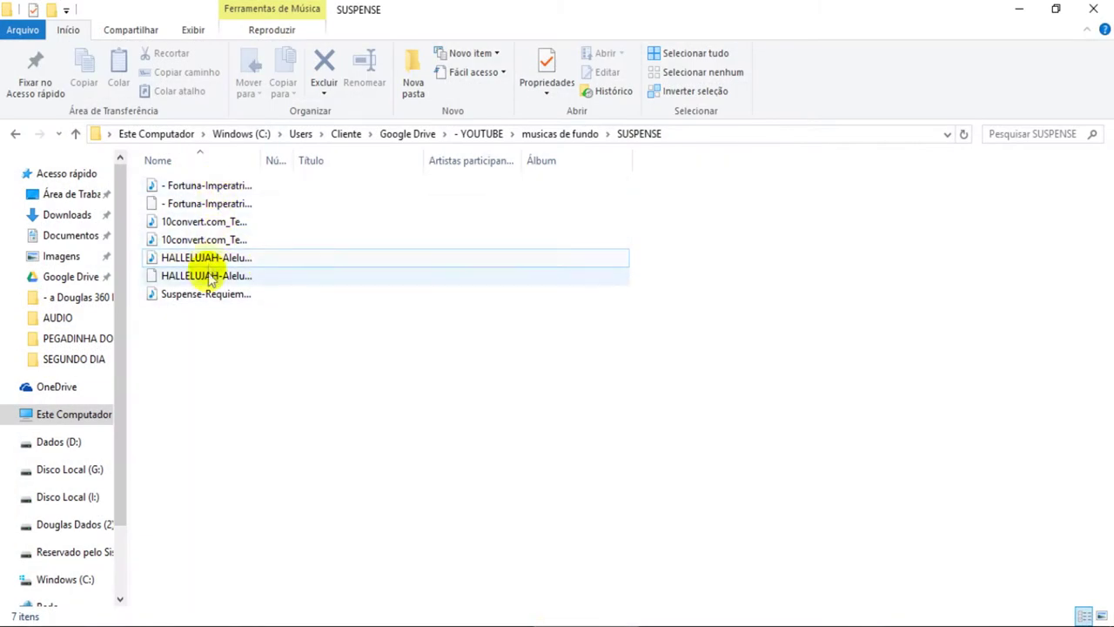
Step: Add the HALLELUJAH-Aleluya-Haendel music from the SUSPENSE folder on a track below the drone clip, starting at zero
left_click_drag(209, 261, 537, 517)
left_click(1078, 515)
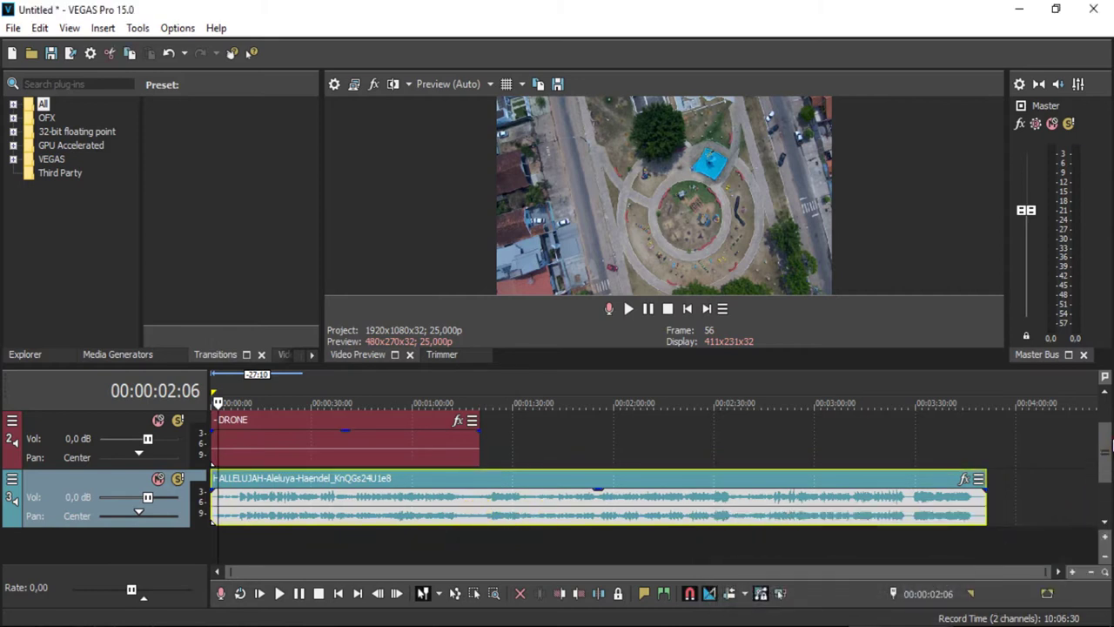
left_click(1105, 410)
Step: Play the drone footage with the music and locate where the music gets louder, around 8 seconds
left_click(687, 309)
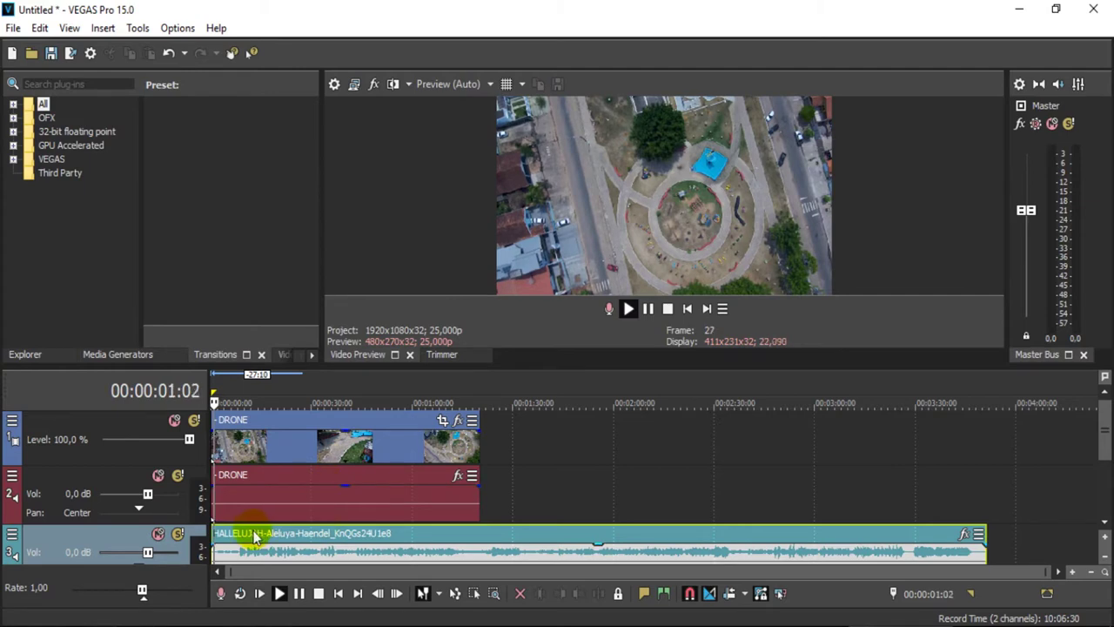
scroll(251, 525, "up", 1)
left_click(248, 396)
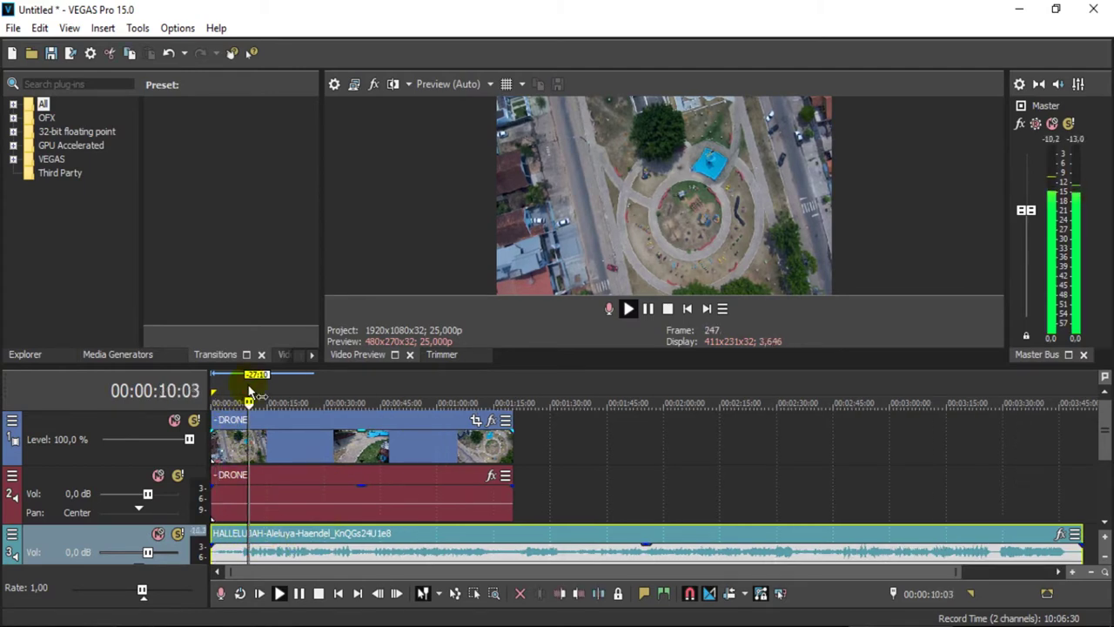
left_click(649, 310)
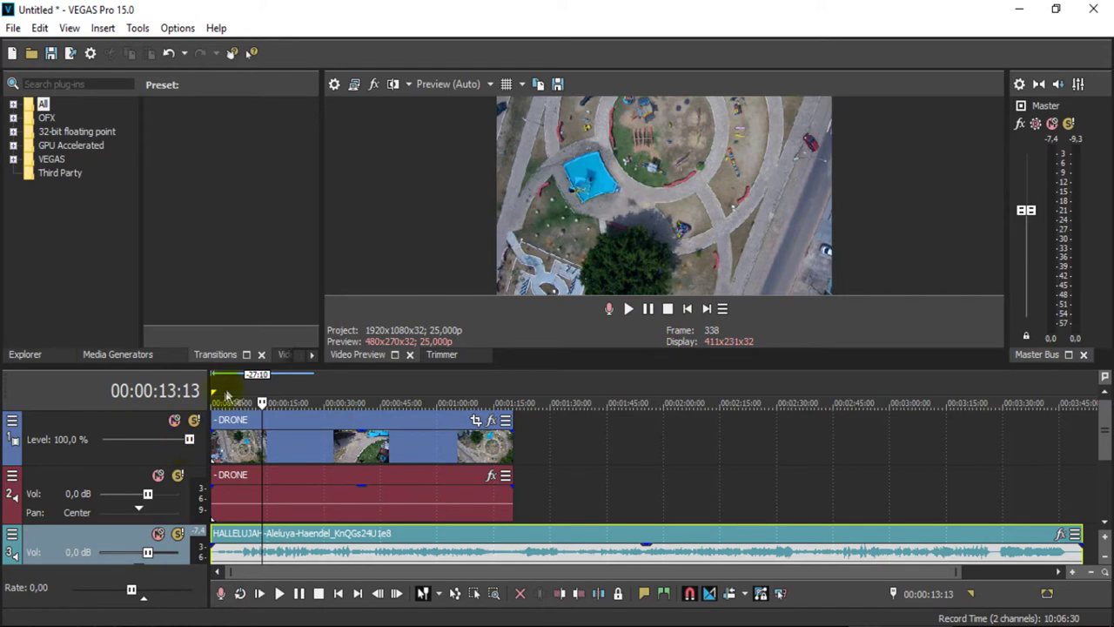
scroll(256, 444, "up", 3)
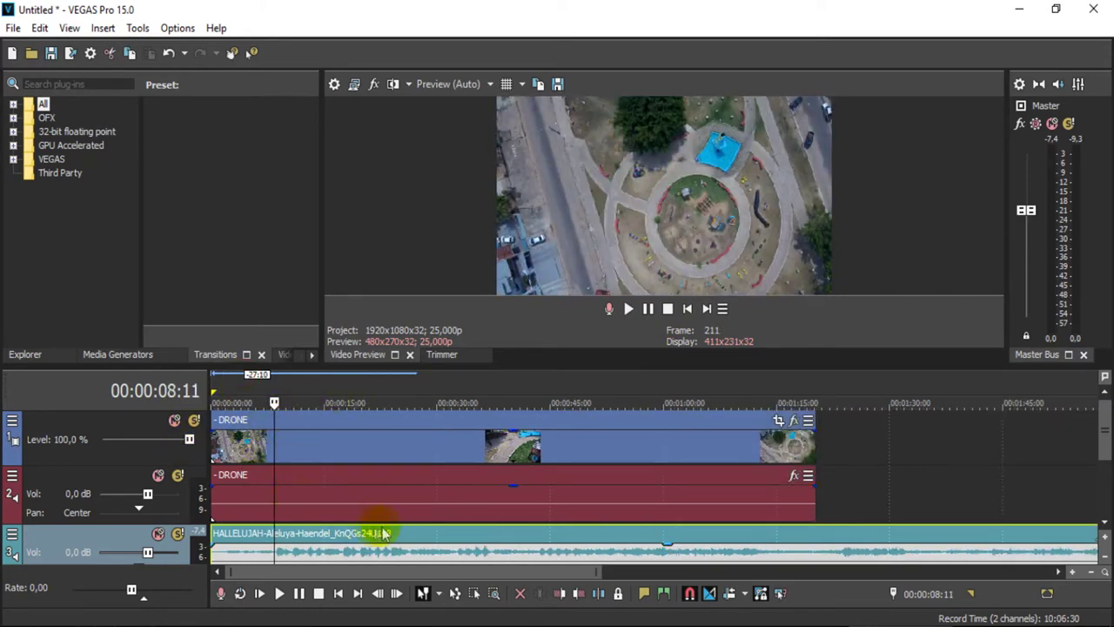
left_click_drag(1108, 447, 444, 467)
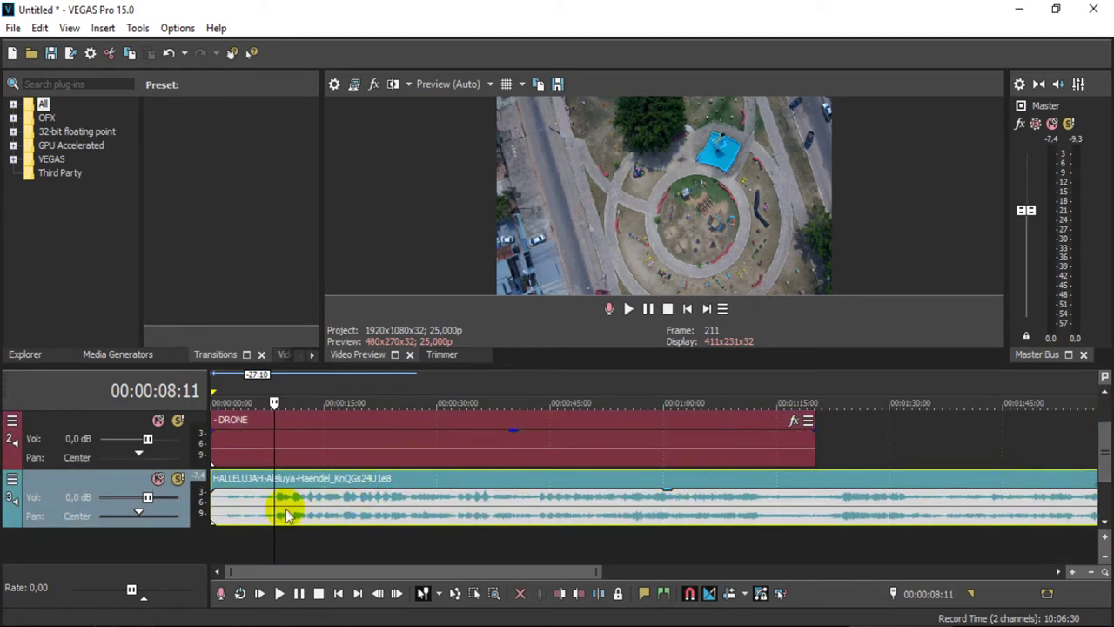
key("space")
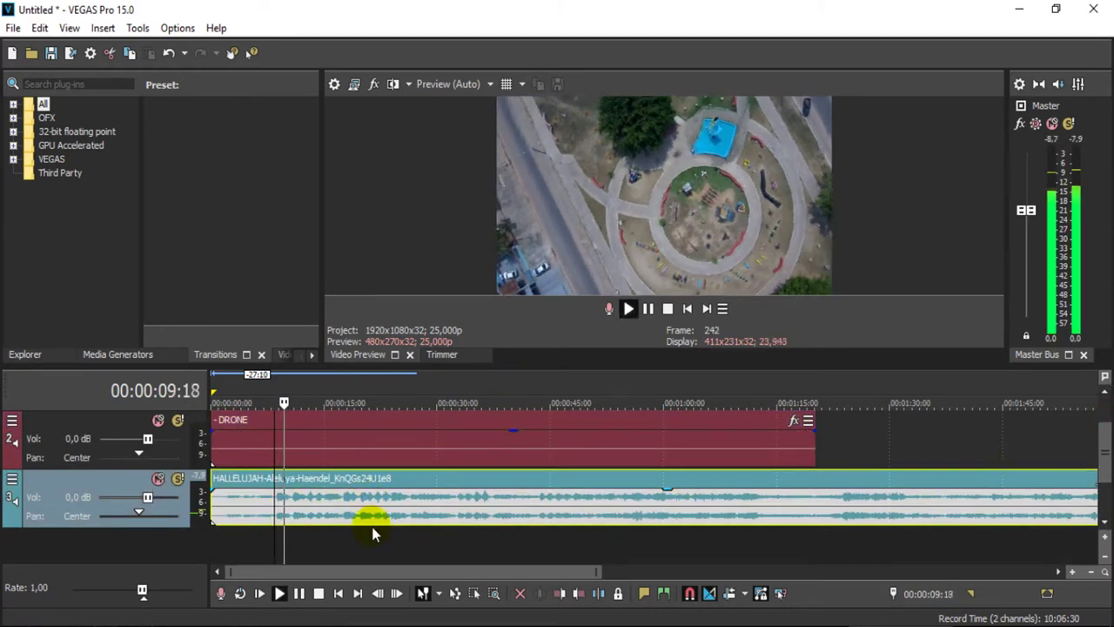
key("space")
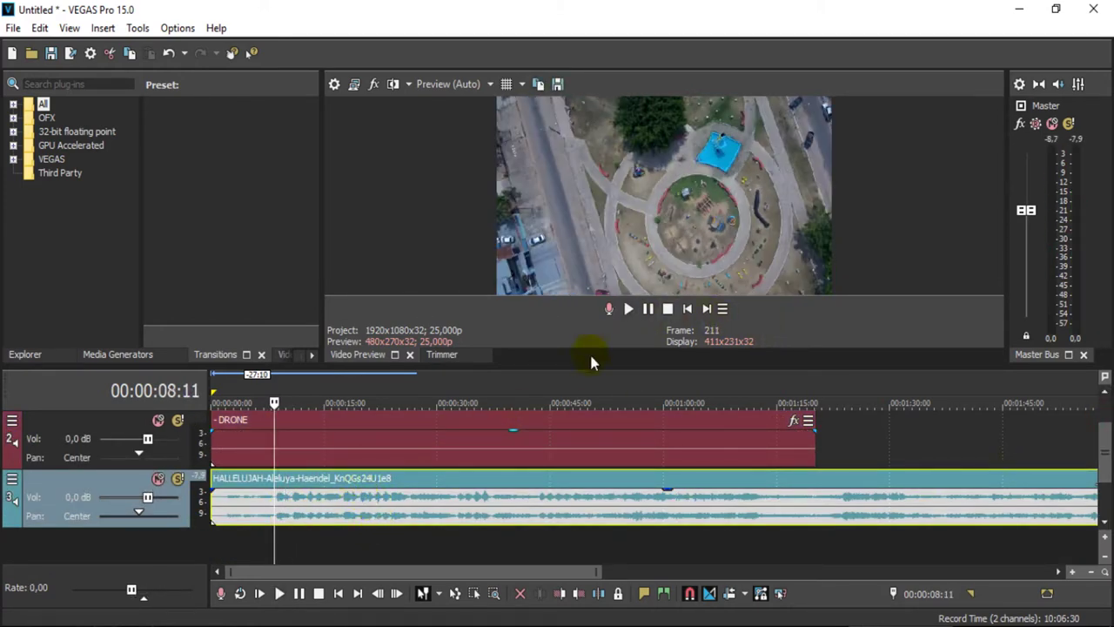
Step: Inspect the drone clip's audio event and the Hallelujah music event below it
left_click(511, 449)
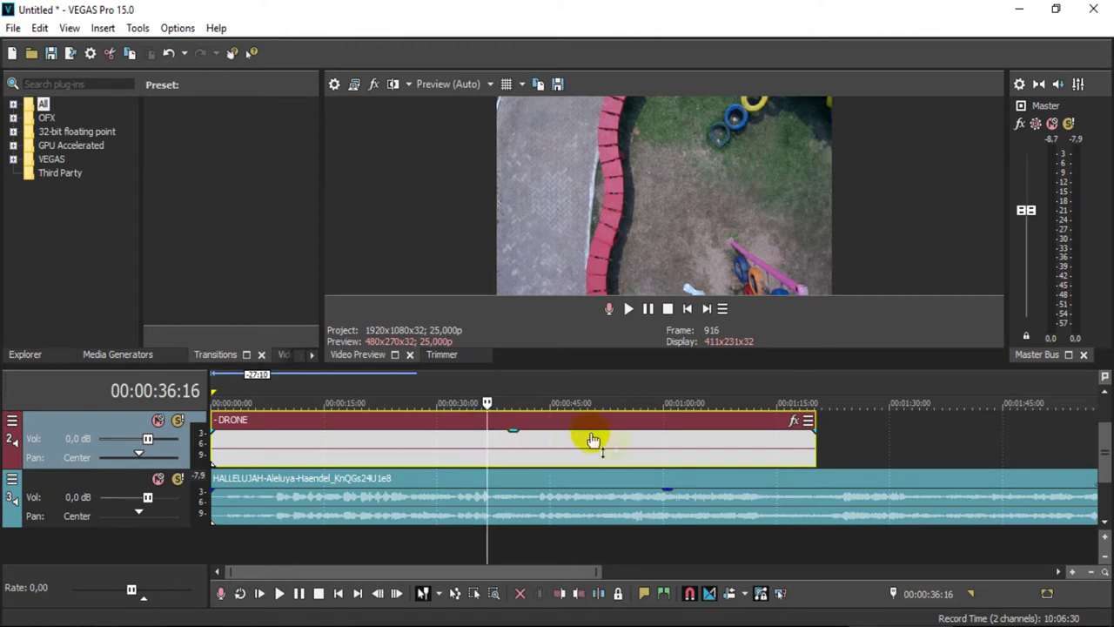
left_click(340, 499)
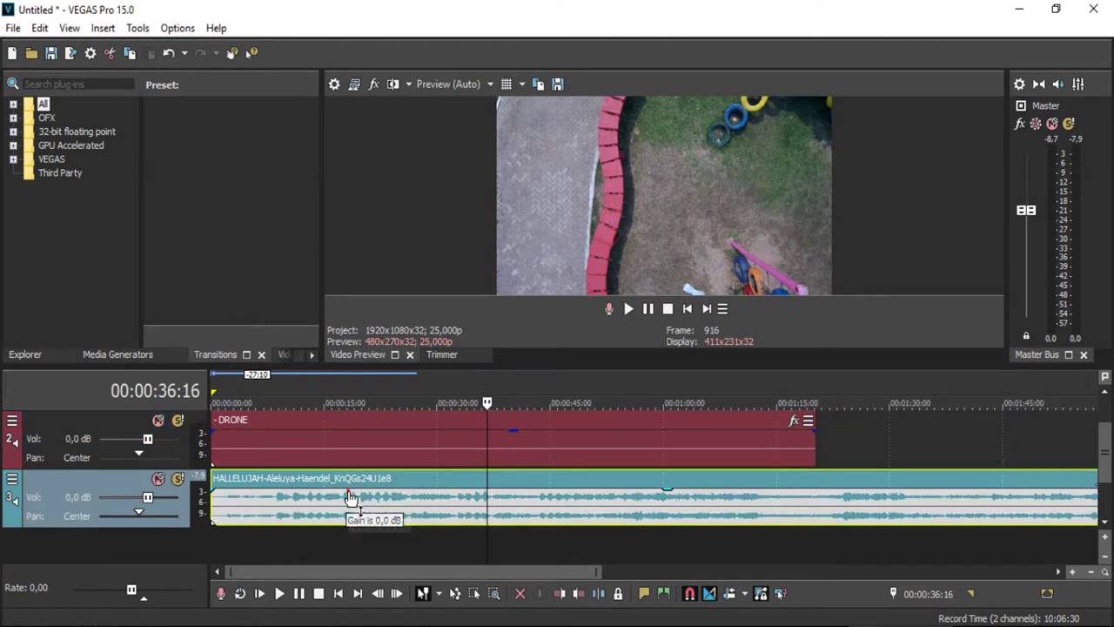
left_click(294, 427)
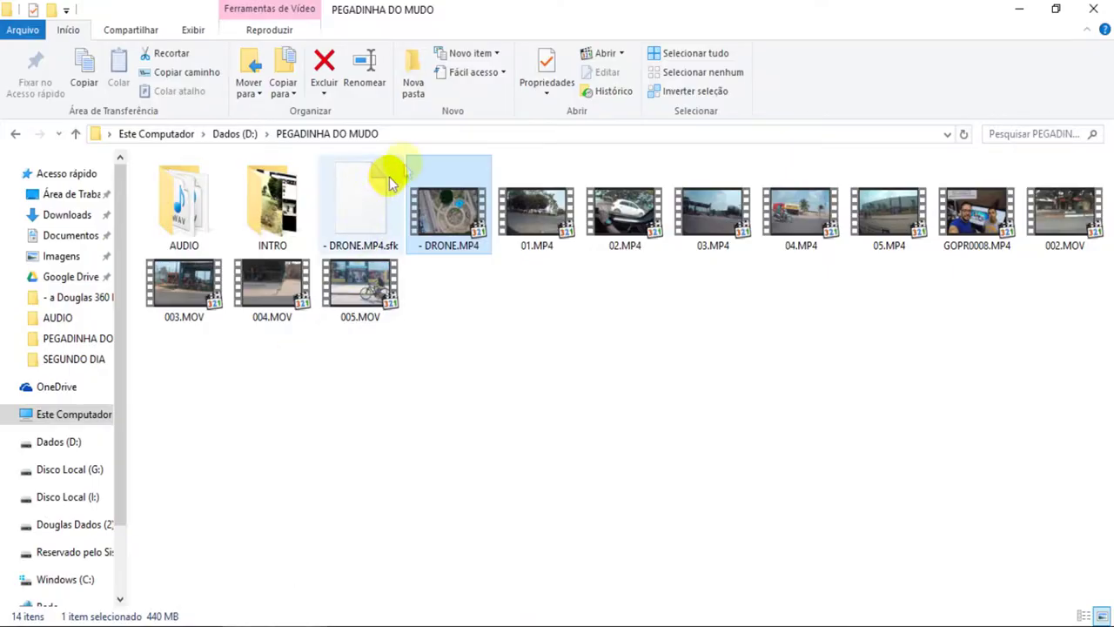
Step: Copy the folder name PEGADINHA DO MUDO from its path in File Explorer and return to VEGAS Pro
left_click(418, 131)
left_click_drag(119, 136, 224, 136)
right_click(213, 155)
left_click(253, 190)
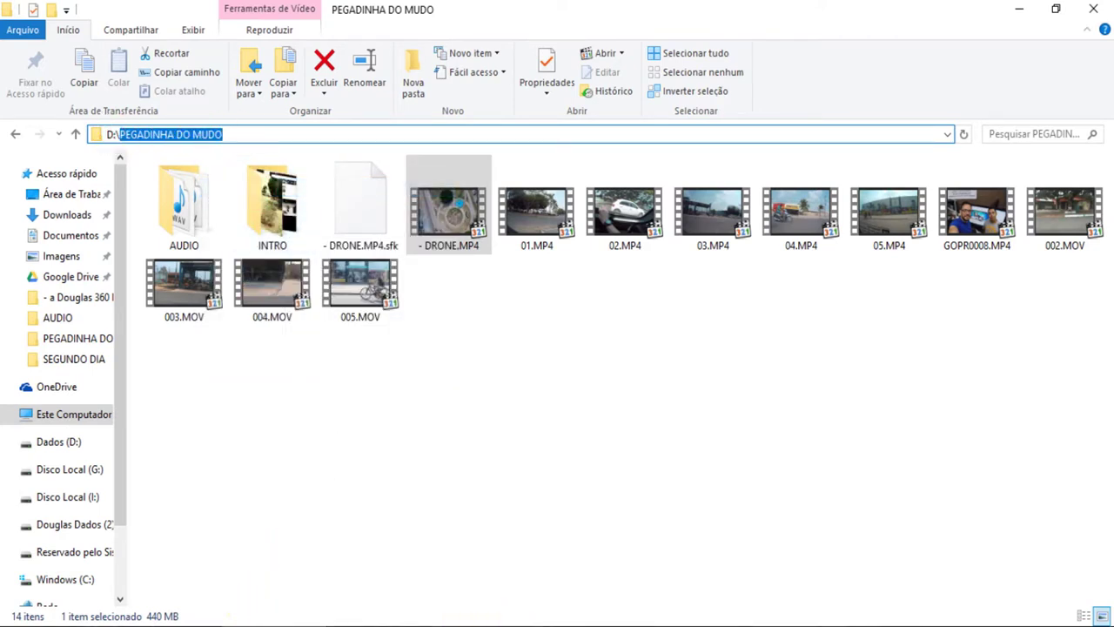
key("alt+Tab")
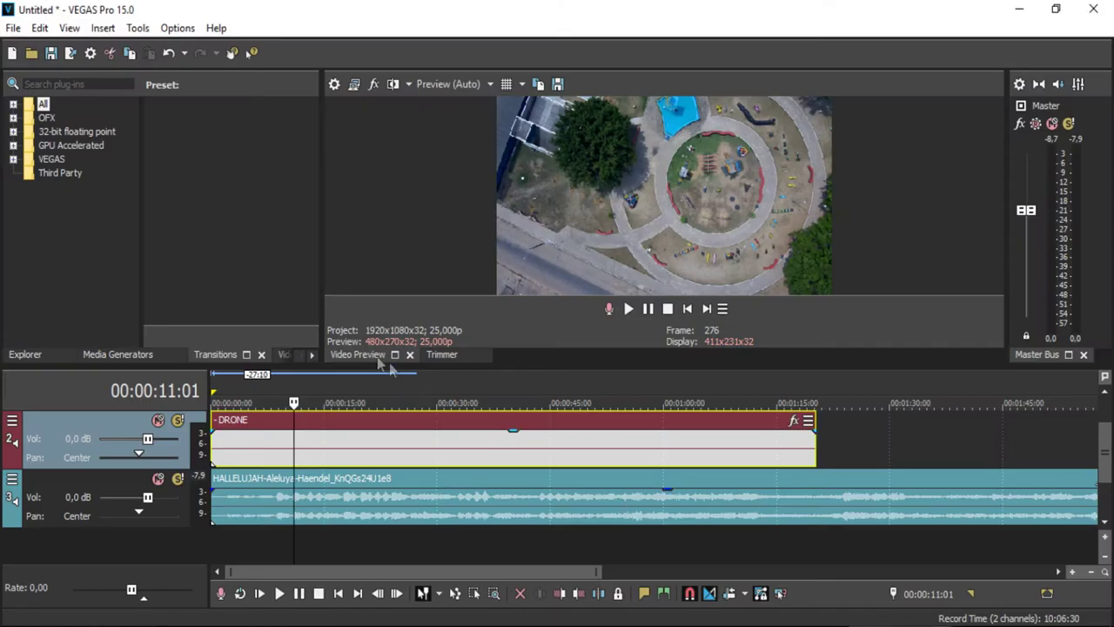
Step: Save the project in Documents as PEGADINHA DO MUDO, using the copied folder name
left_click(50, 52)
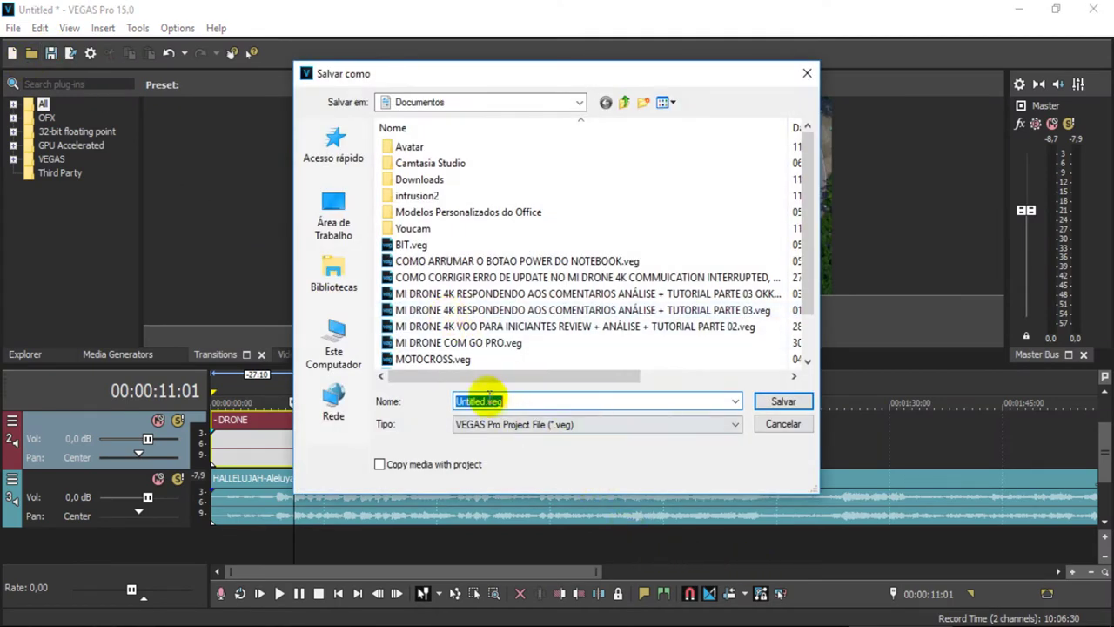
right_click(495, 402)
left_click(557, 233)
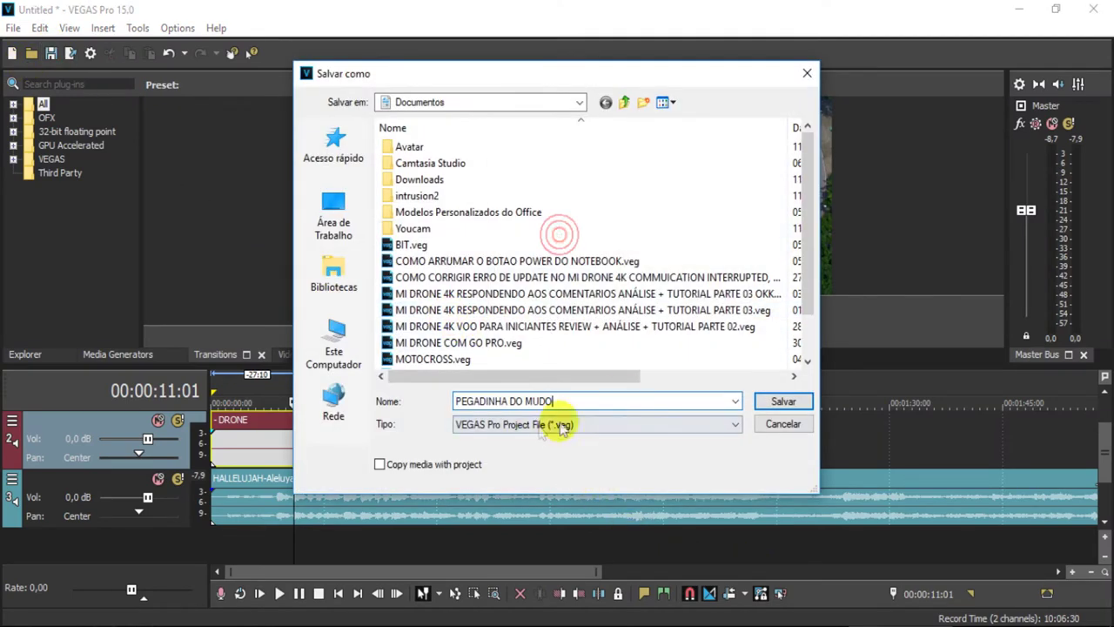
left_click(783, 400)
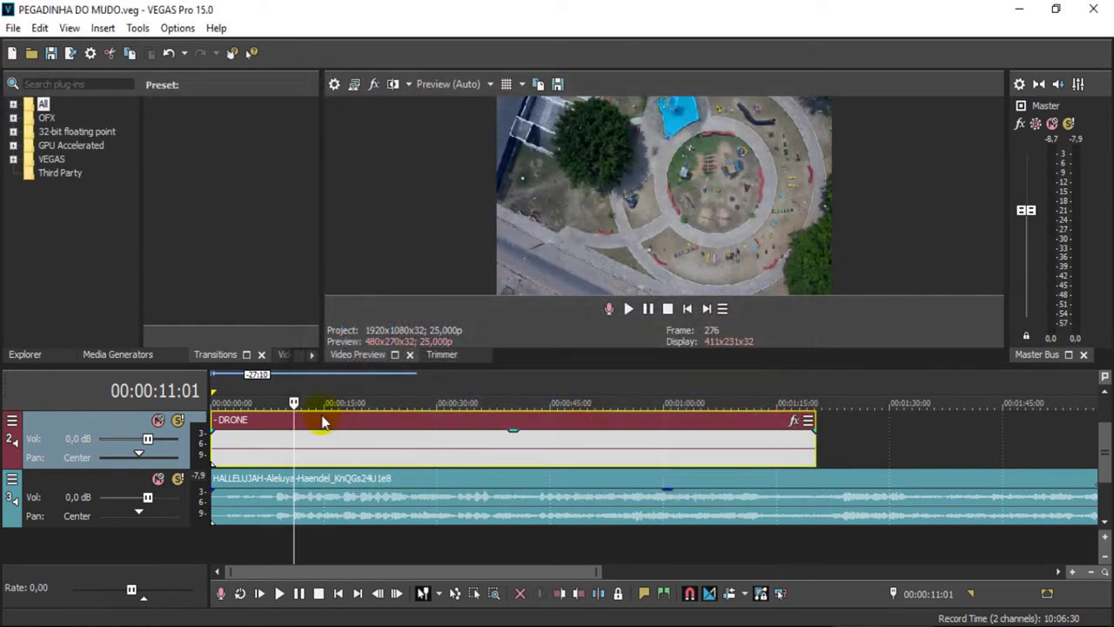
Step: Skim the drone clip from about 24 seconds to 48 seconds to look for usable footage
left_click(391, 443)
left_click(475, 443)
left_click(546, 429)
left_click(557, 434)
left_click(552, 434)
left_click(577, 431)
Step: Find the moment the man walks into the frame and split the drone clip there, at 00:00:47:06
left_click(570, 383)
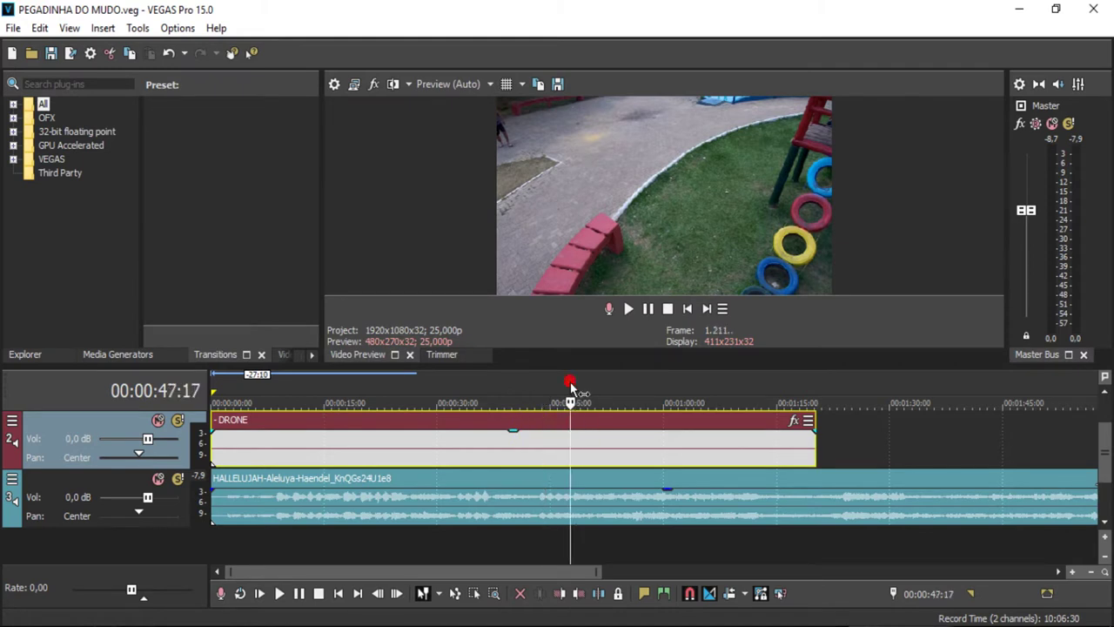
left_click(597, 389)
left_click(614, 398)
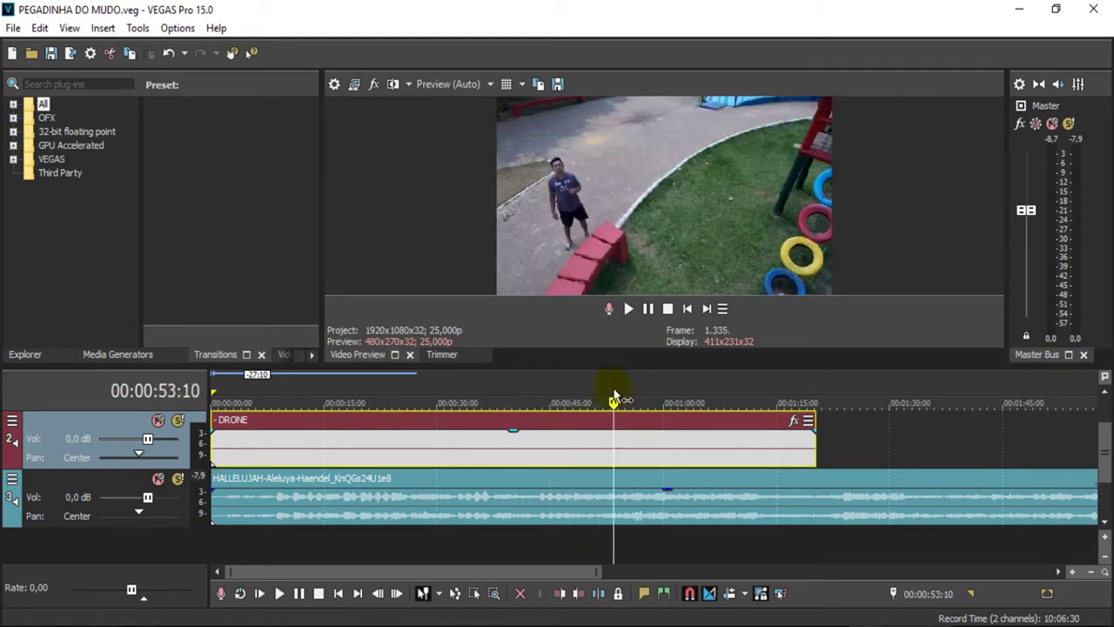
left_click(595, 398)
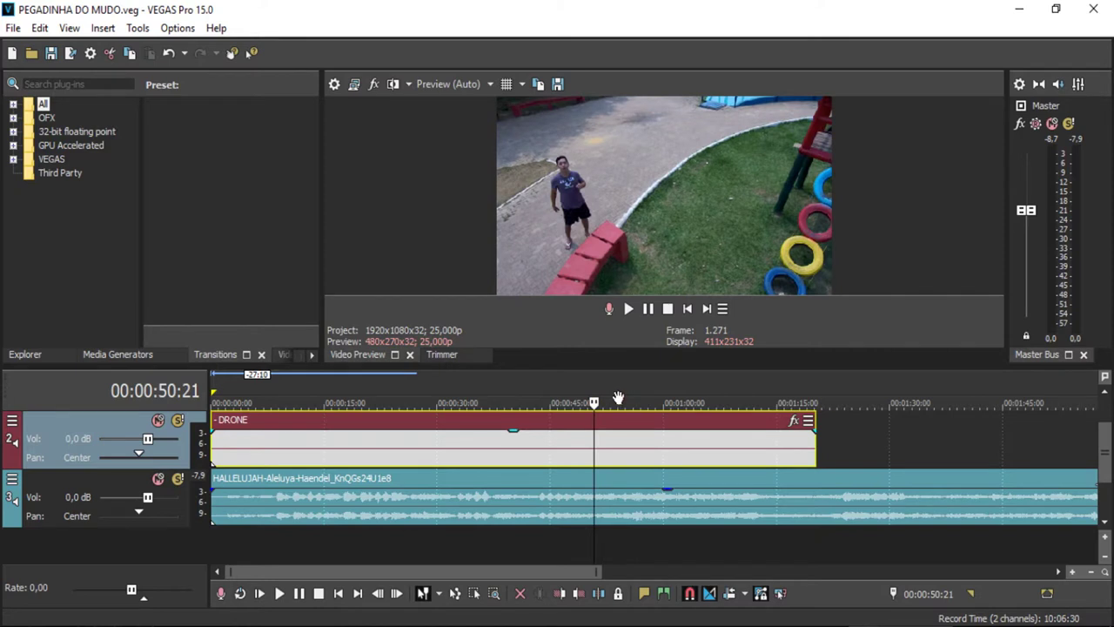
left_click(617, 395)
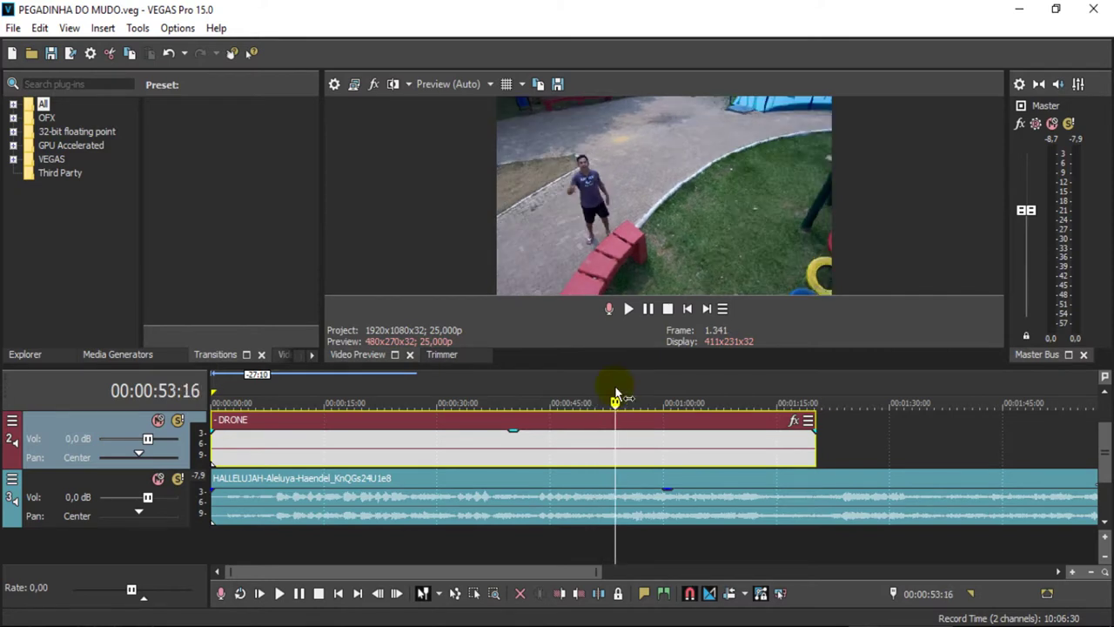
left_click(595, 398)
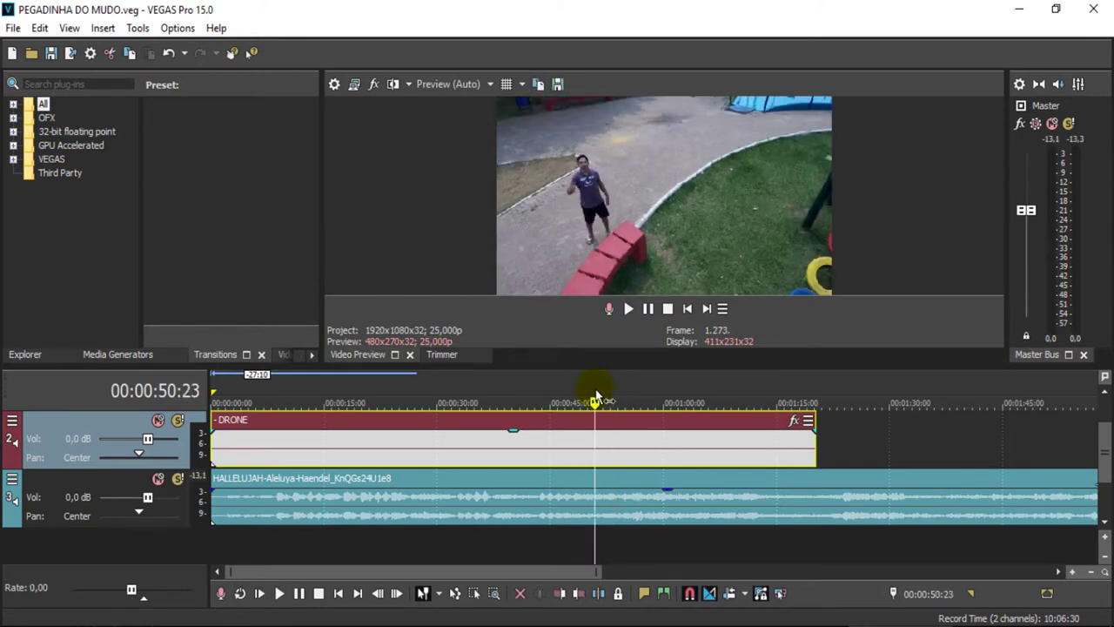
left_click(572, 396)
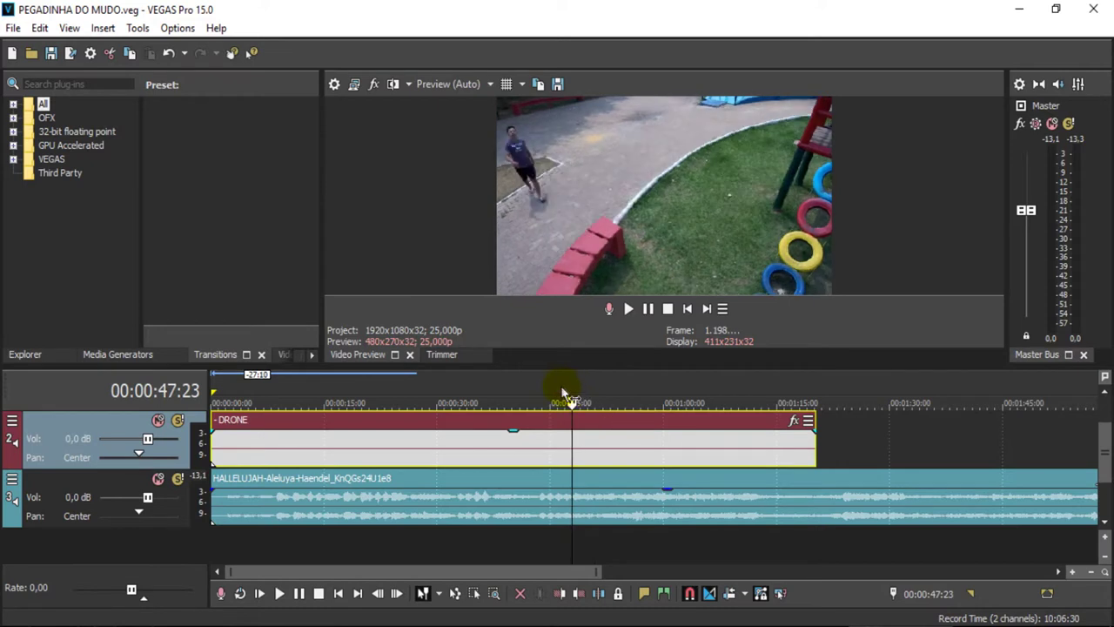
left_click(561, 397)
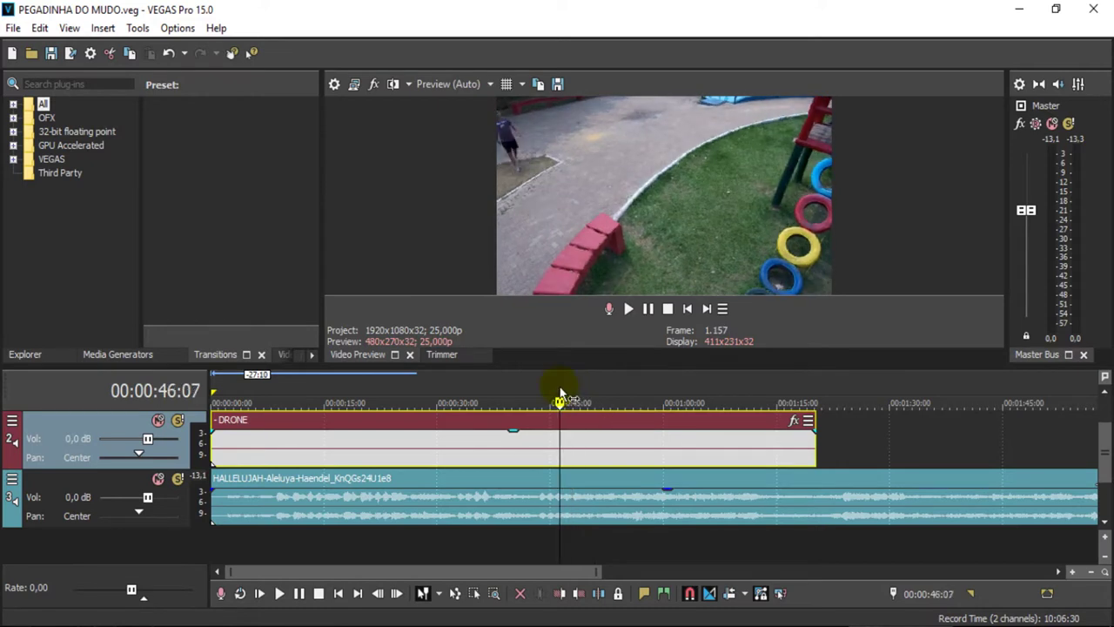
key("space")
left_click(567, 398)
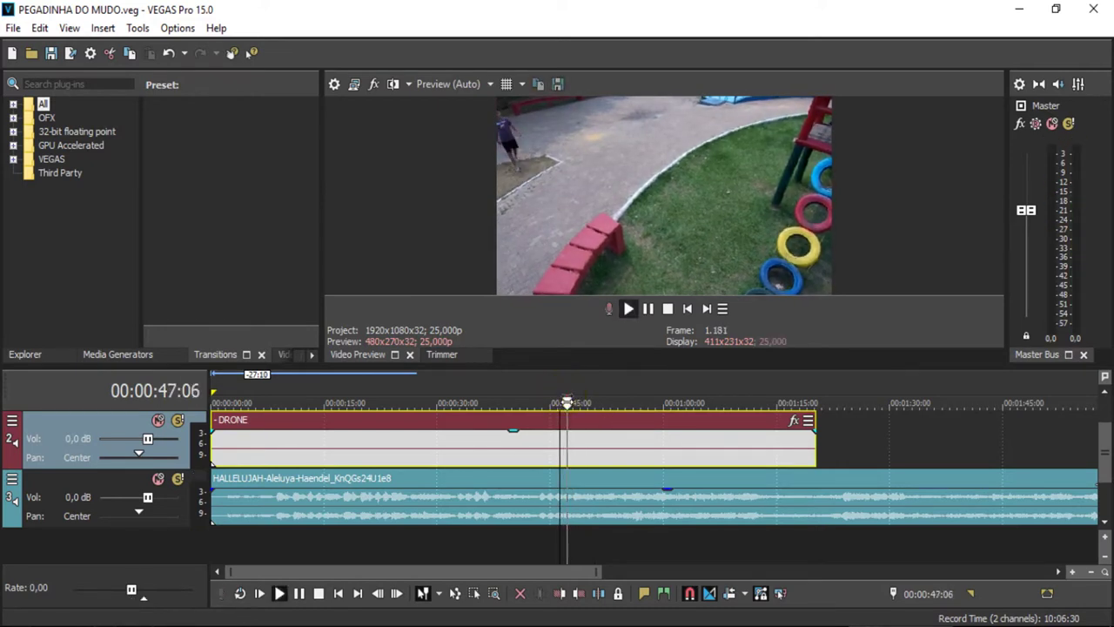
left_click(598, 592)
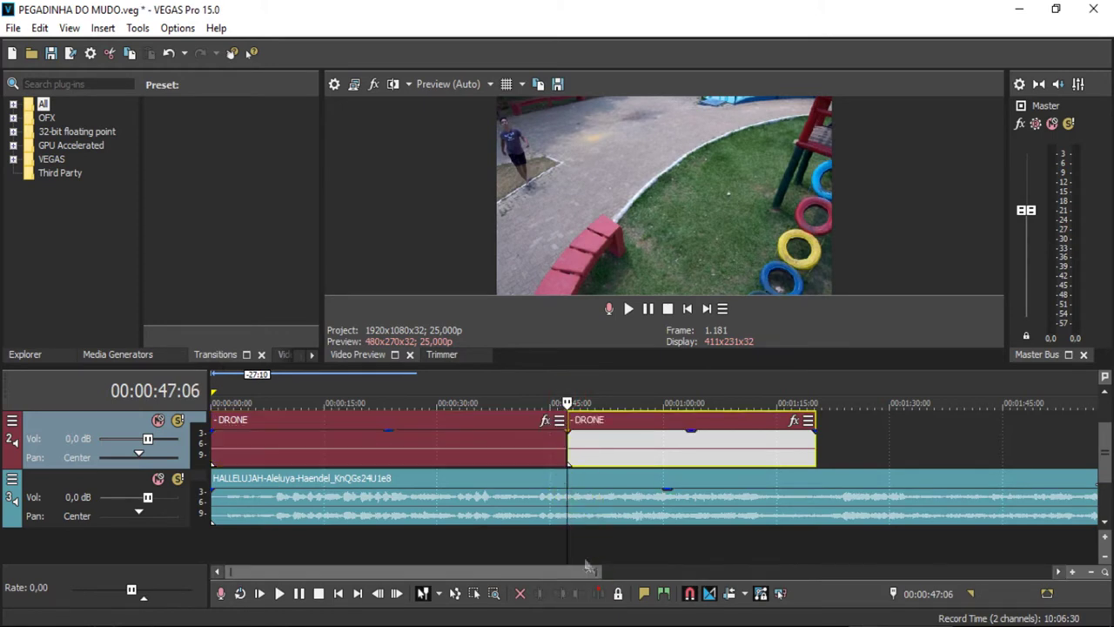
Step: Speed up the first drone segment to 240% by compressing its end to about 20 seconds
left_click(548, 448)
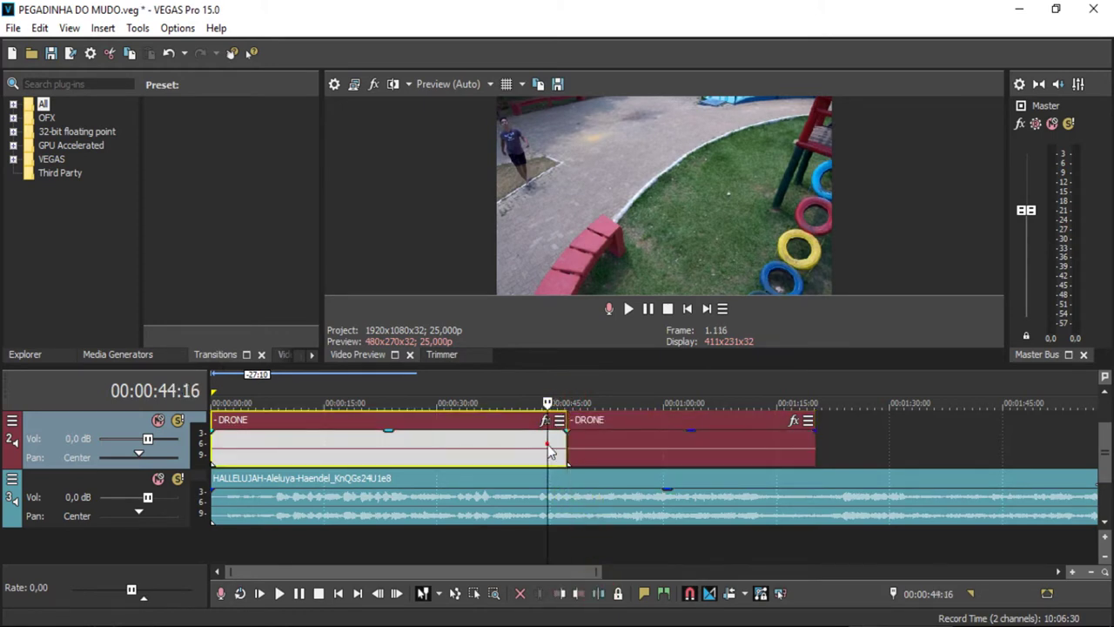
left_click(492, 454)
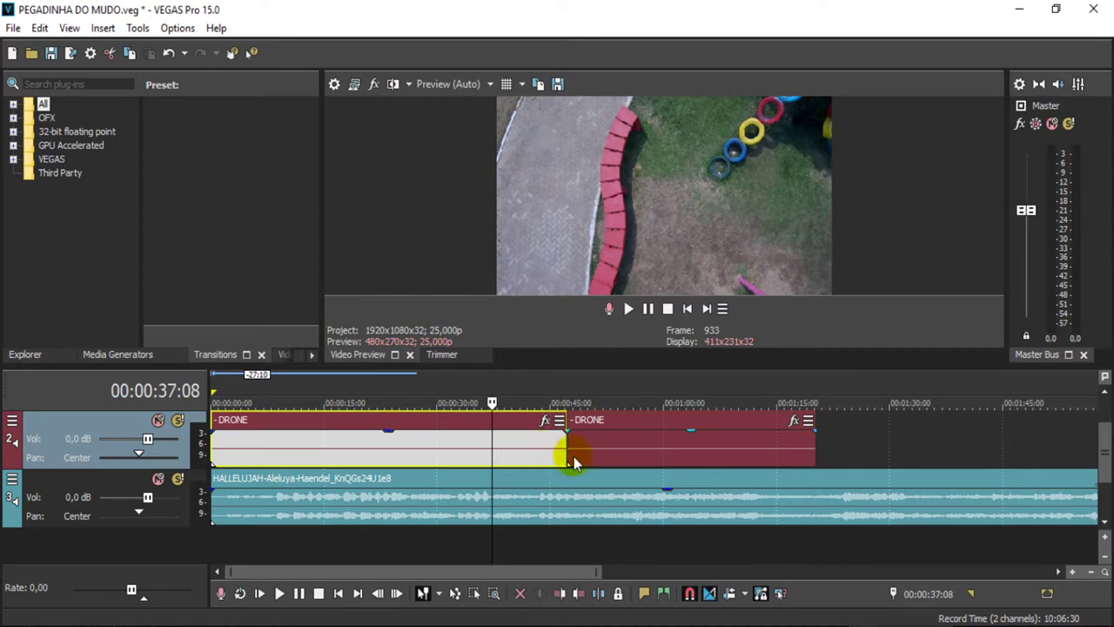
left_click(540, 451)
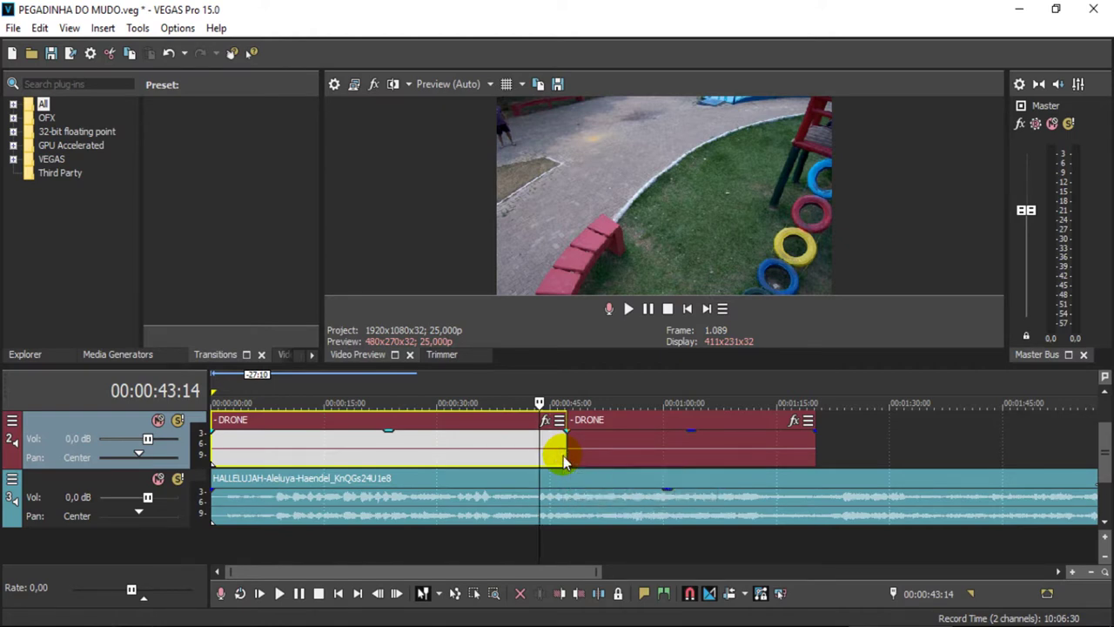
mouse_move(570, 449)
left_mouse_down()
mouse_move(547, 435)
mouse_move(563, 461)
left_mouse_up()
left_click_drag(563, 458, 358, 459)
Step: Move the second drone segment back against the end of the sped-up one and play the sequence from the start
left_click(602, 429)
left_click_drag(650, 443, 448, 442)
left_click(687, 308)
key("space")
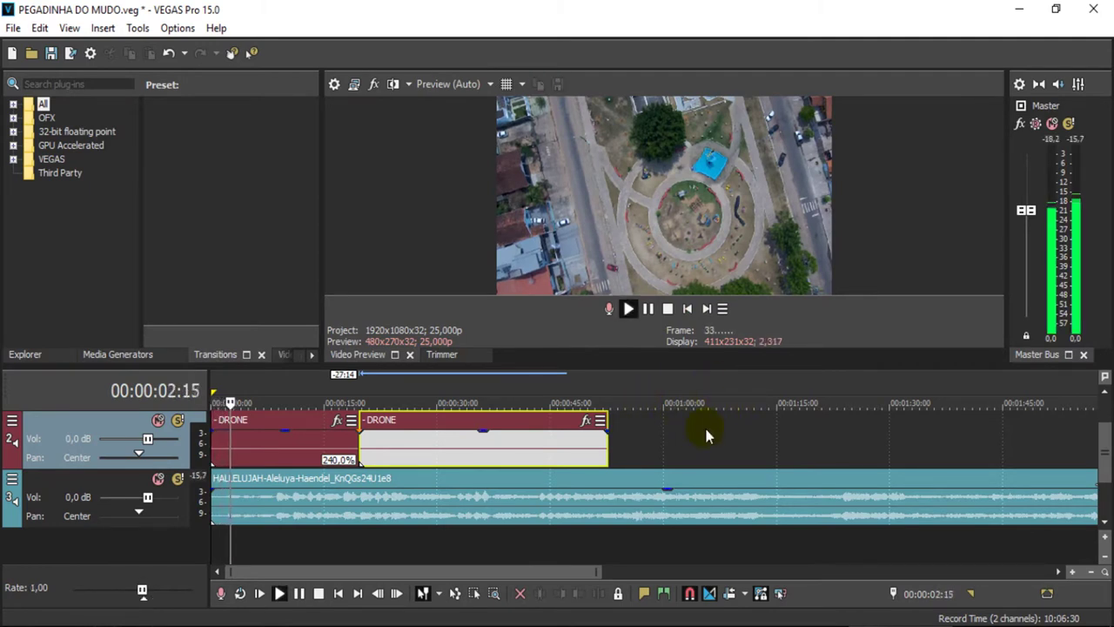
left_click(649, 309)
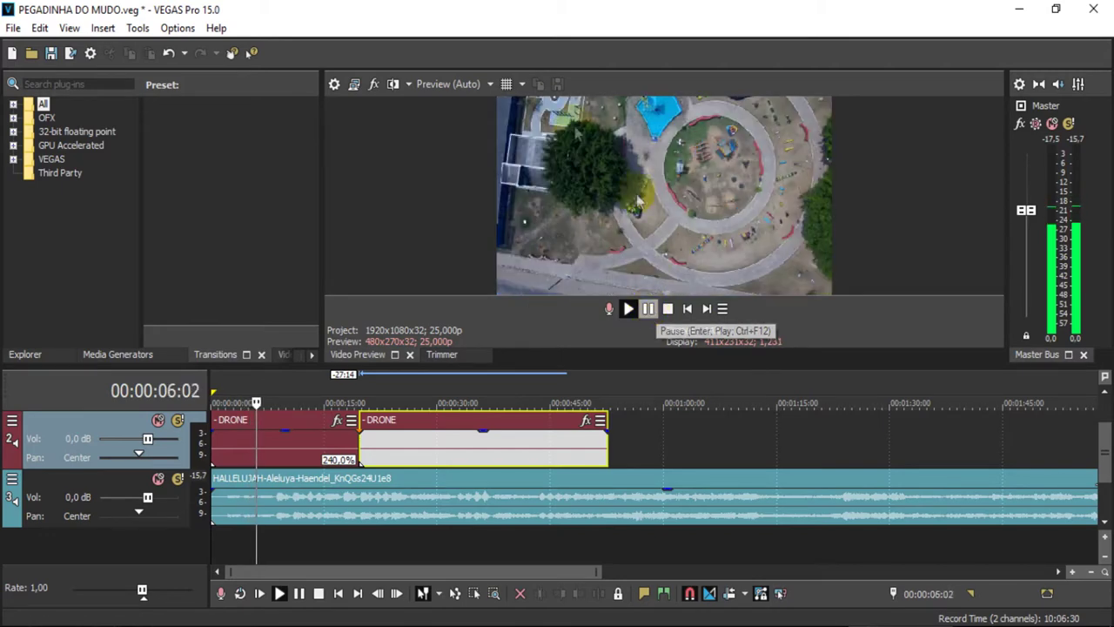
Step: Lower the video preview quality to Draft (Auto) and replay the sequence from the beginning
left_click(452, 83)
mouse_move(470, 101)
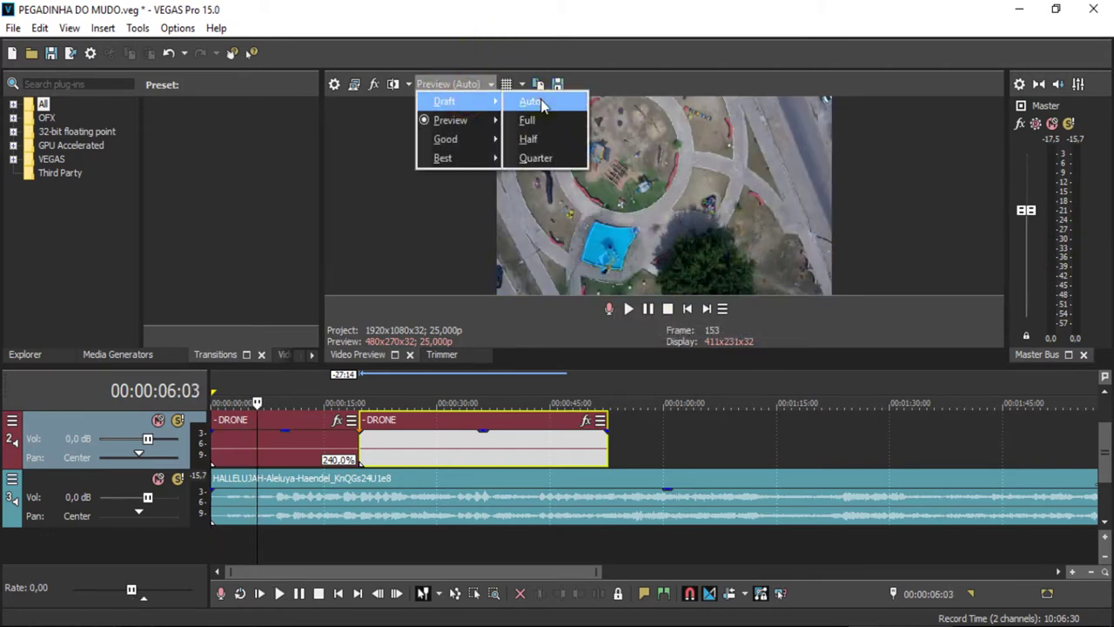
left_click(541, 105)
left_click(668, 308)
left_click(687, 309)
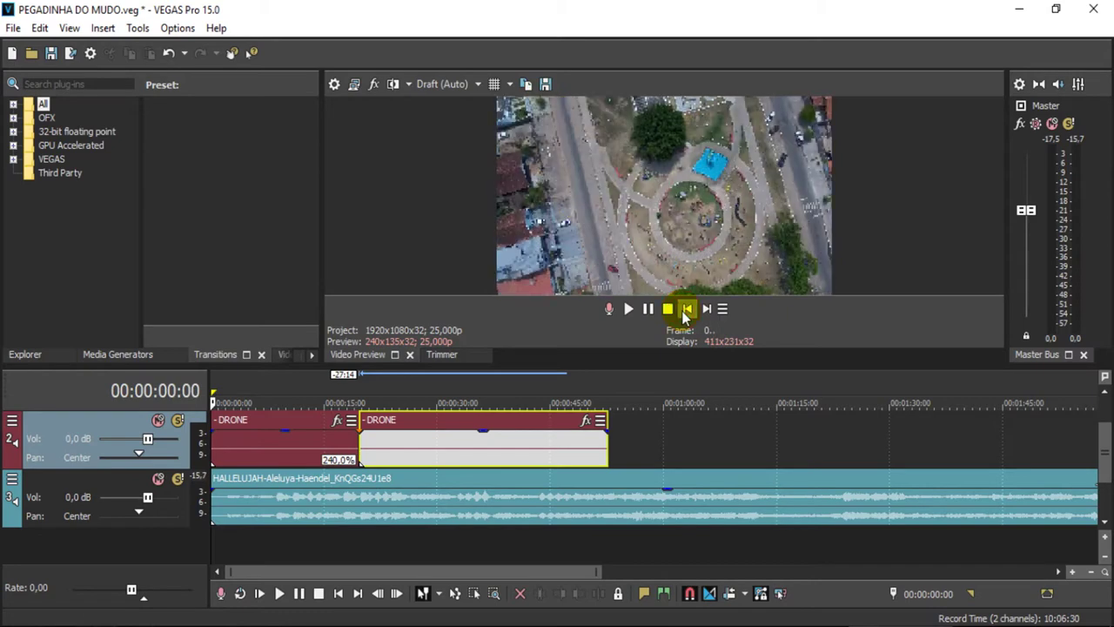
key("space")
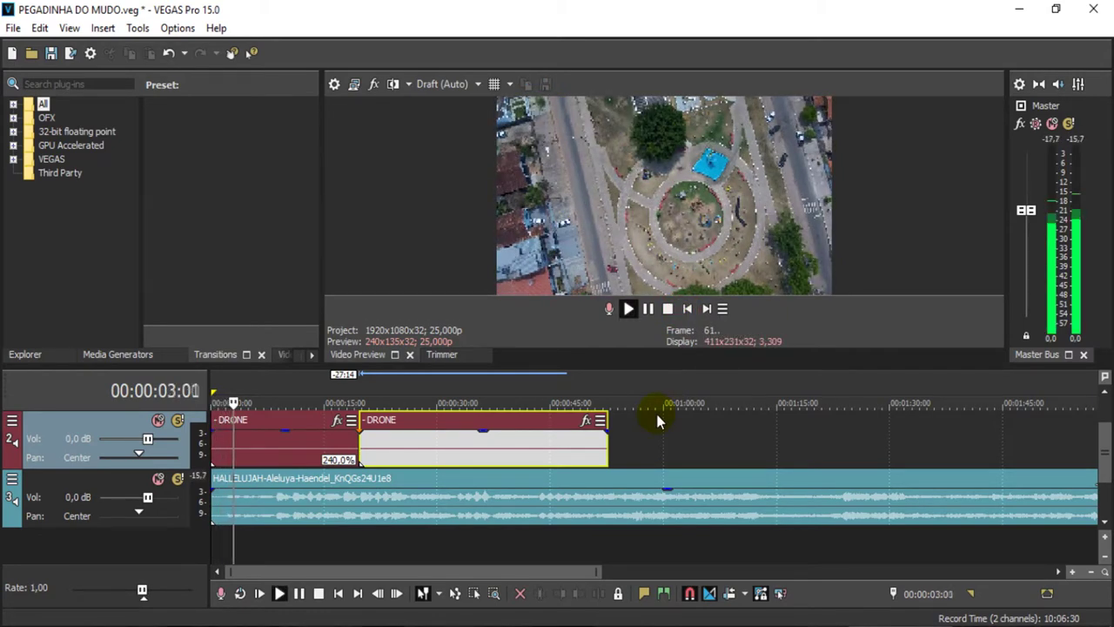
left_click(648, 308)
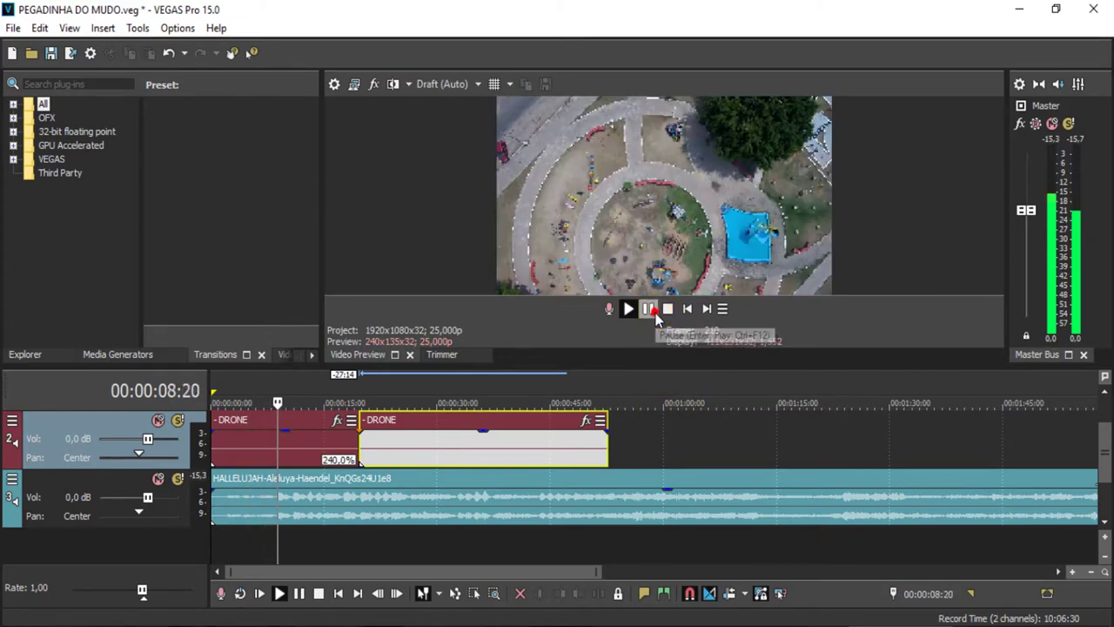
Step: Locate where the louder part of the Hallelujah music begins and split the music event just before it, at 00:00:07:24
scroll(410, 496, "up", 3)
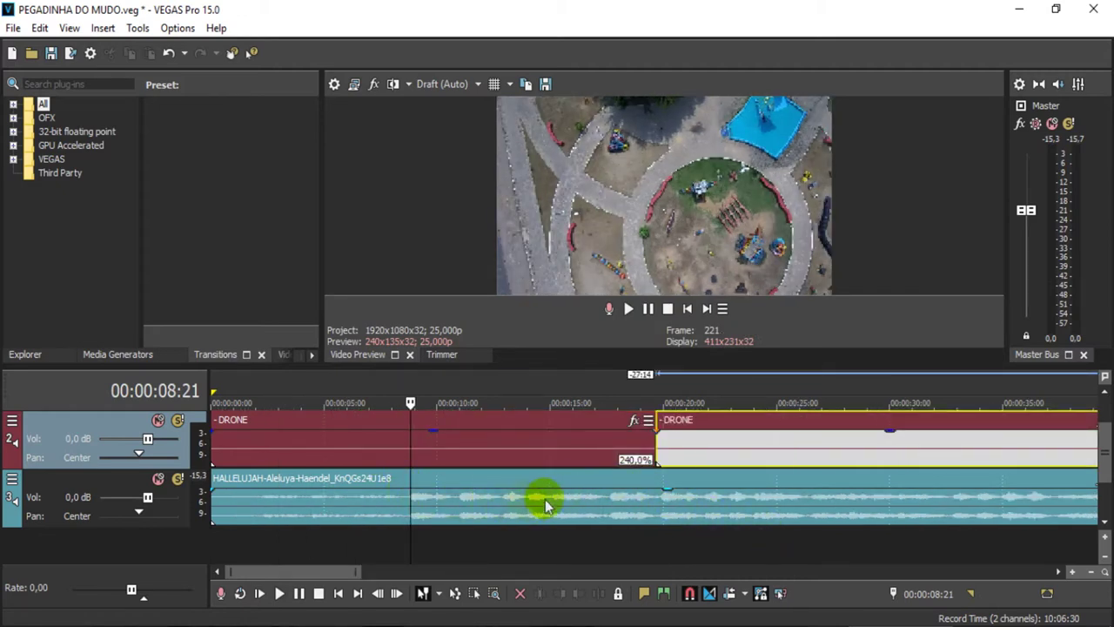
left_click(403, 509)
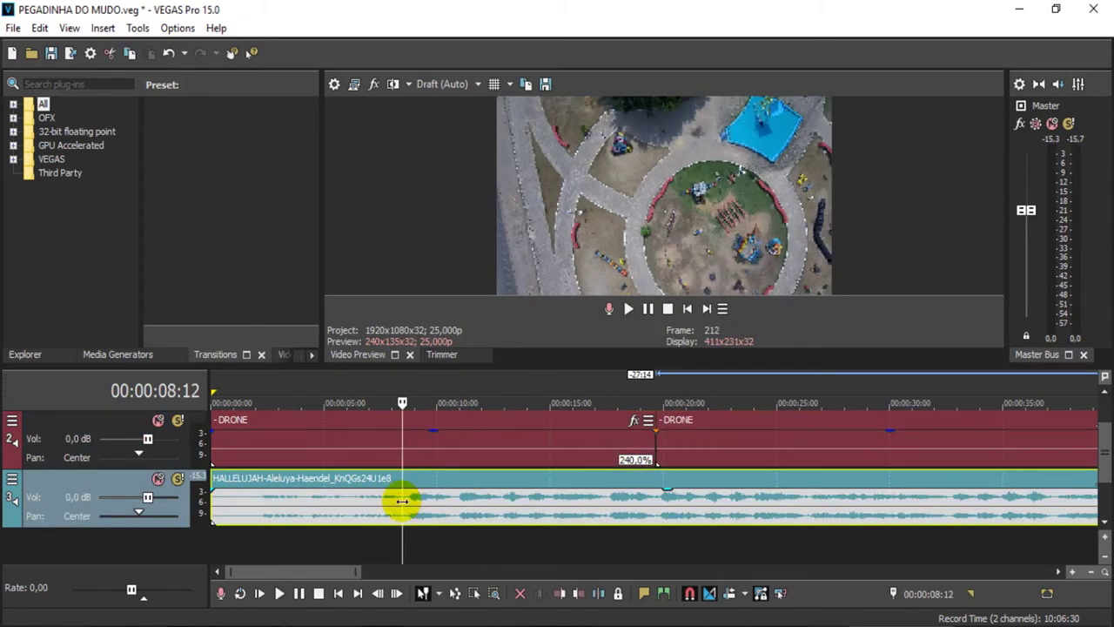
key("space")
key("space")
left_click(403, 510)
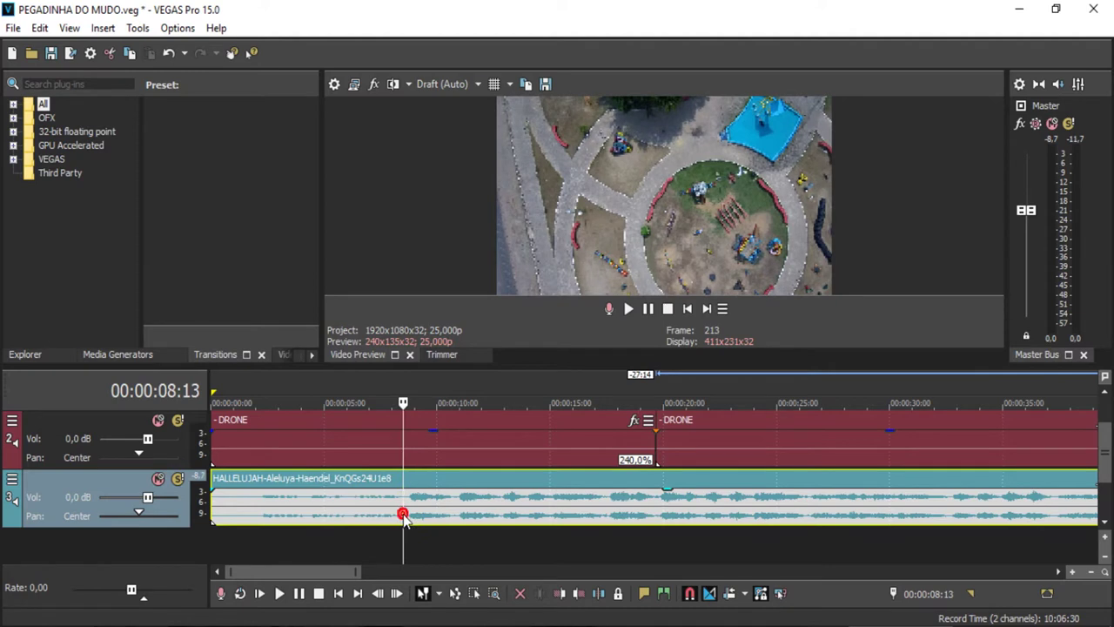
left_click(391, 509)
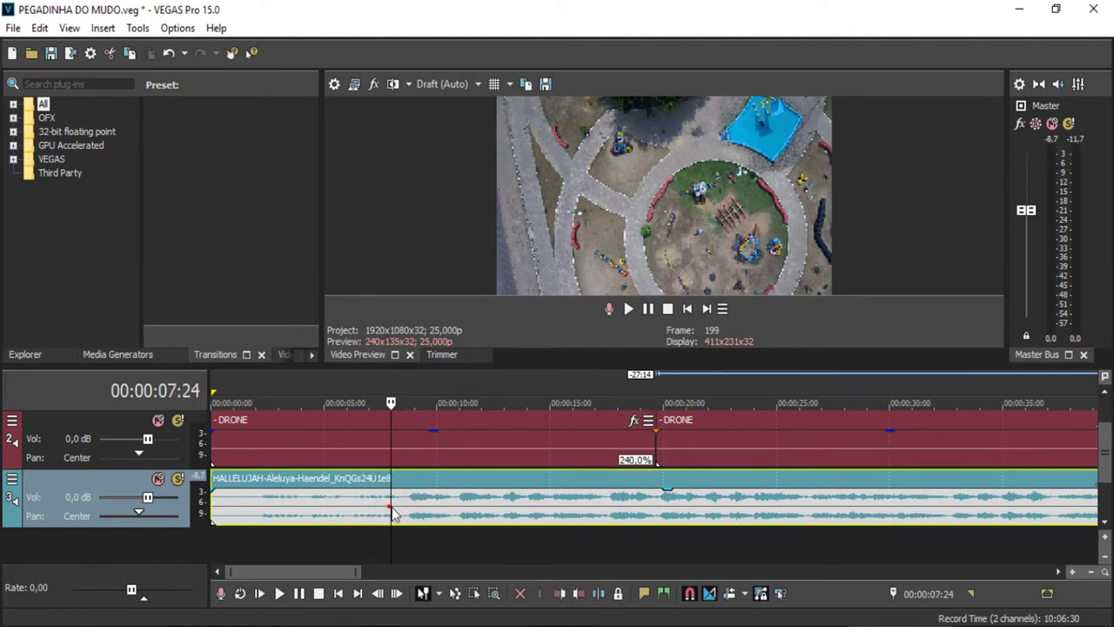
left_click(599, 593)
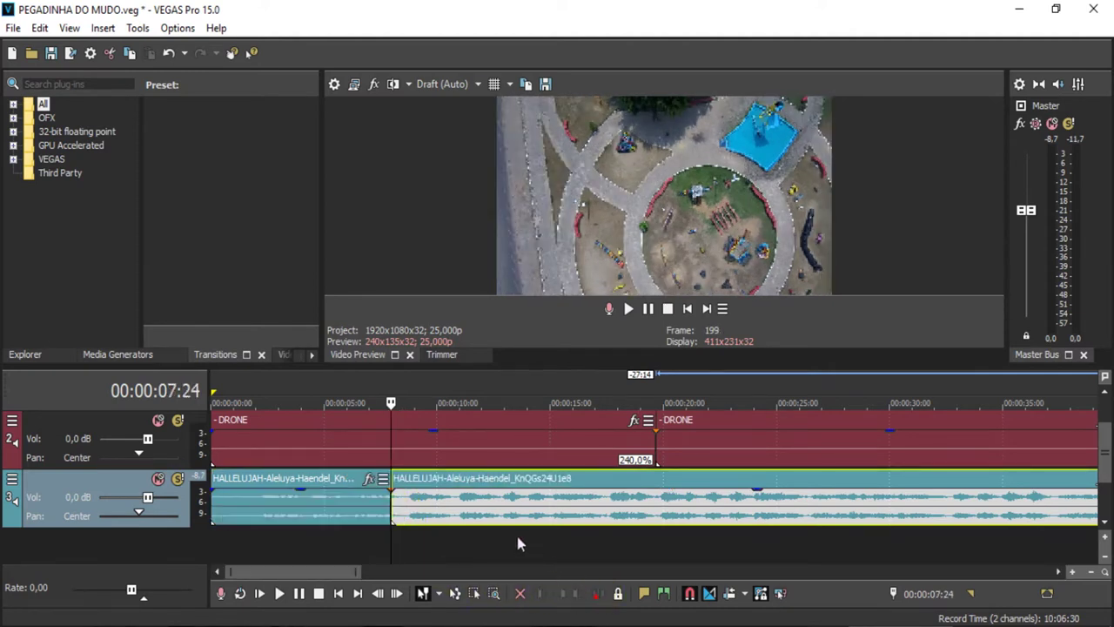
Step: Delete the quiet opening of the Hallelujah music, move the remaining part to the timeline start, and play it back
left_click(356, 516)
key("Delete")
left_click_drag(455, 510, 275, 512)
left_click(345, 440)
left_click(687, 310)
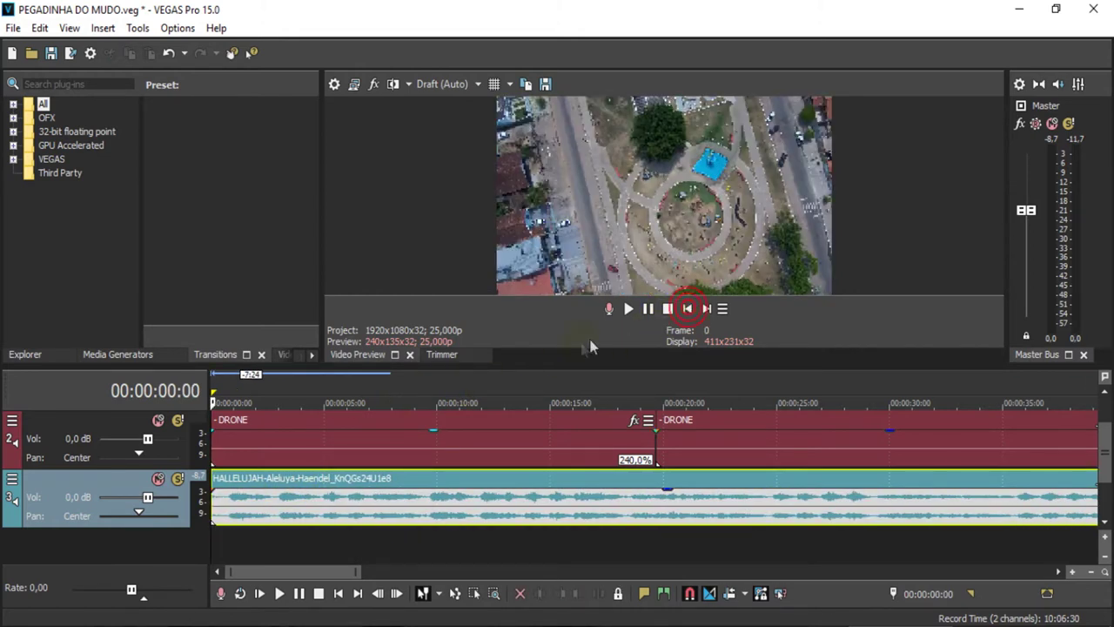
key("space")
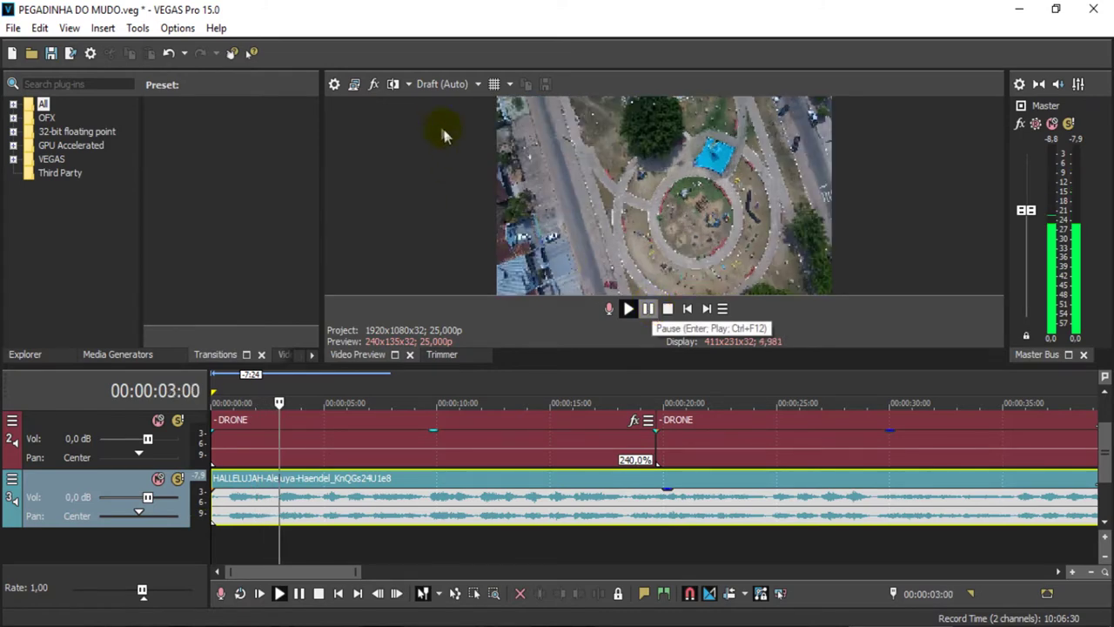
key("space")
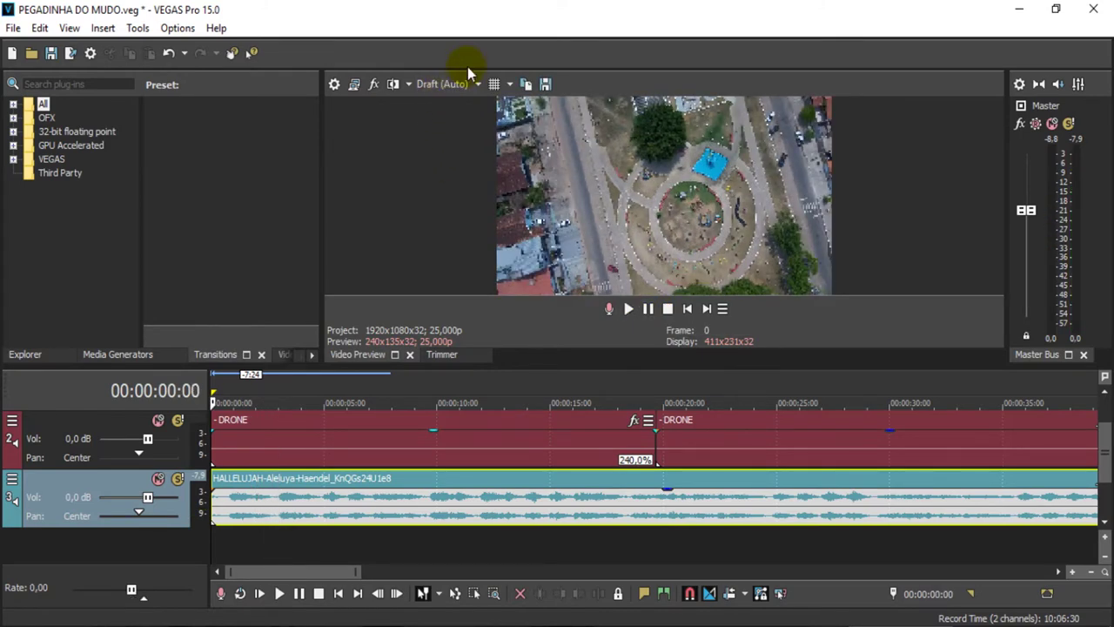
Step: Skim the sped-up drone segment up to its cut and return near the start of the music
left_click(657, 394)
left_click(578, 387)
left_click(488, 387)
left_click(648, 388)
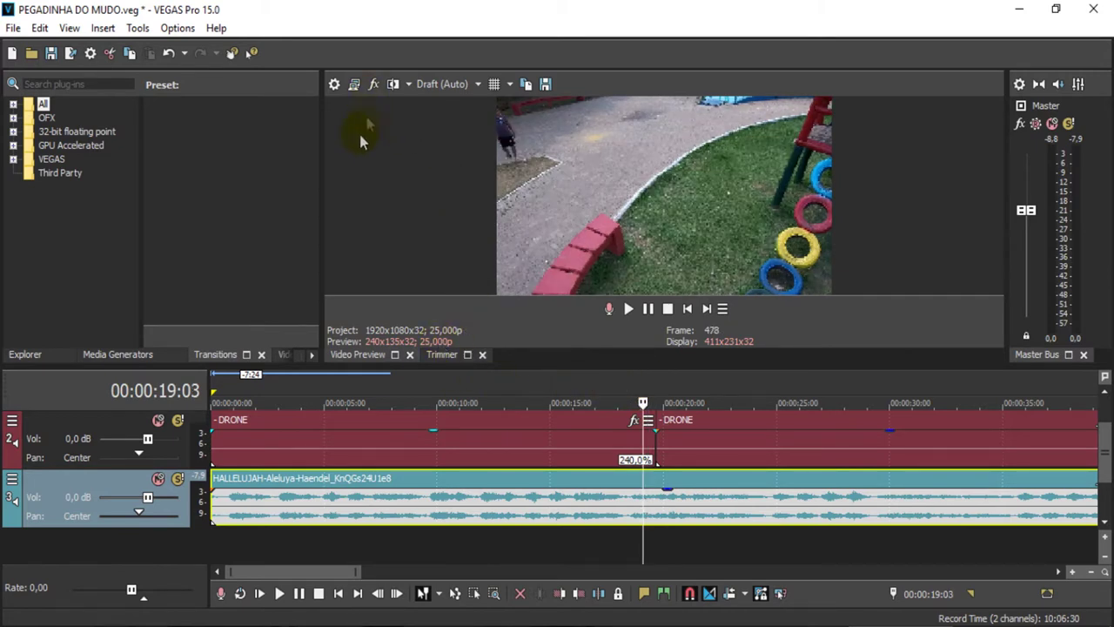
left_click(228, 500)
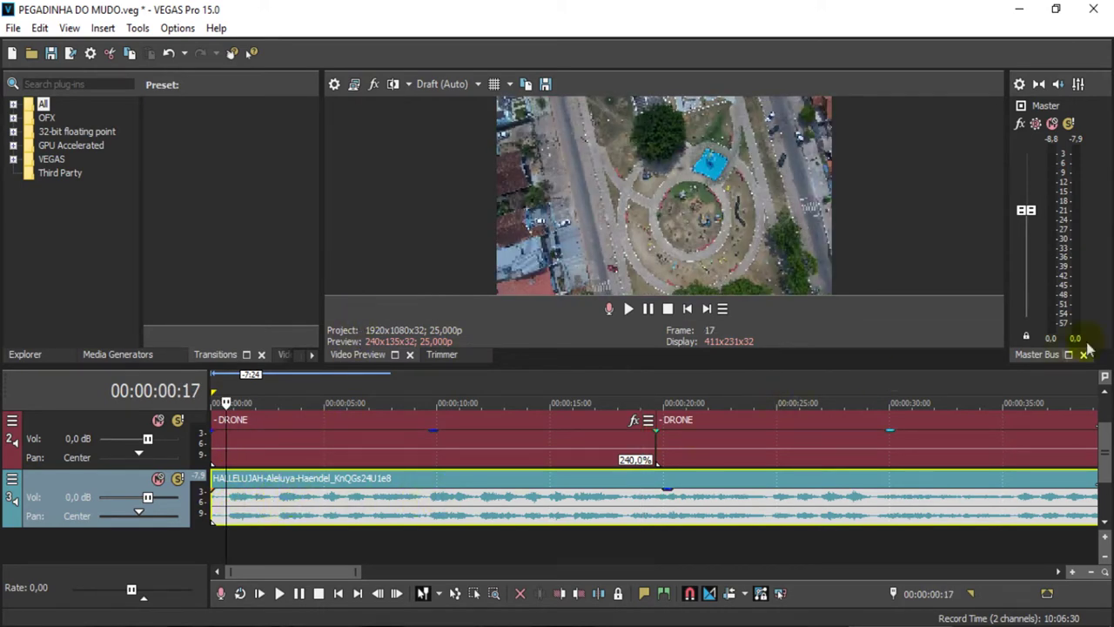
Step: Reduce the track height and enlarge the timeline area so the video and both audio tracks fit together
left_click(1108, 396)
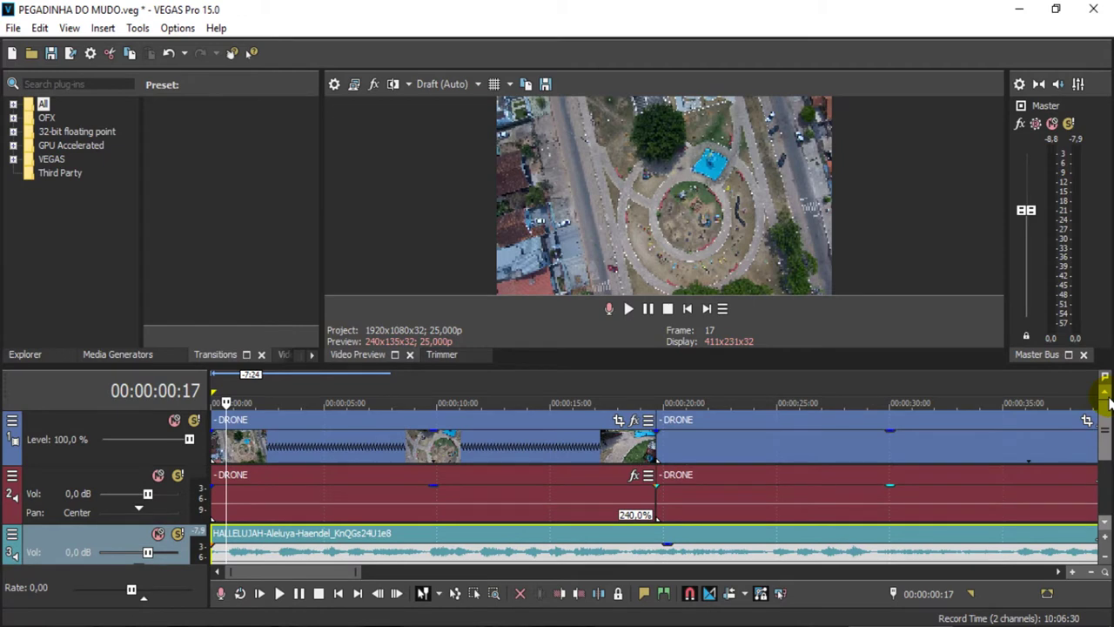
left_click(1108, 562)
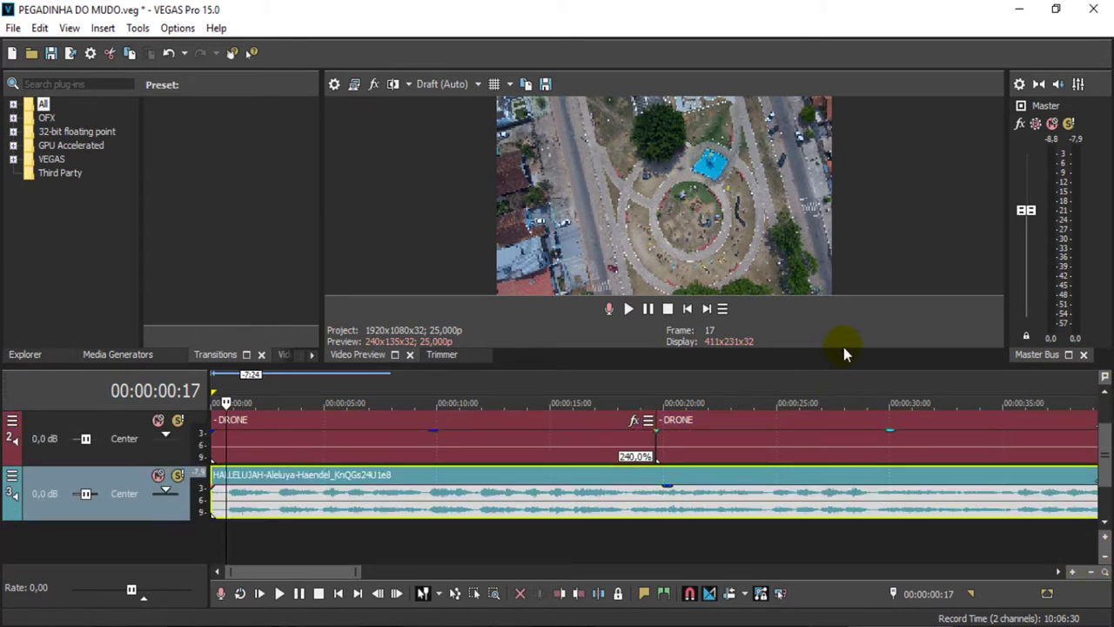
left_click_drag(846, 367, 838, 338)
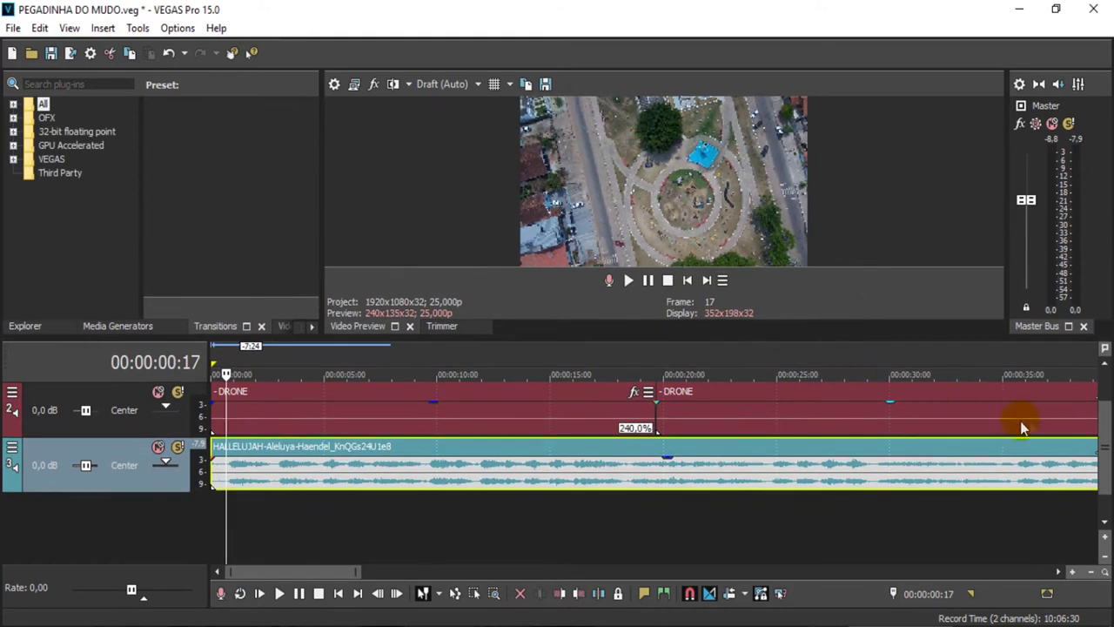
scroll(1023, 426, "up", 1)
scroll(416, 421, "down", 5)
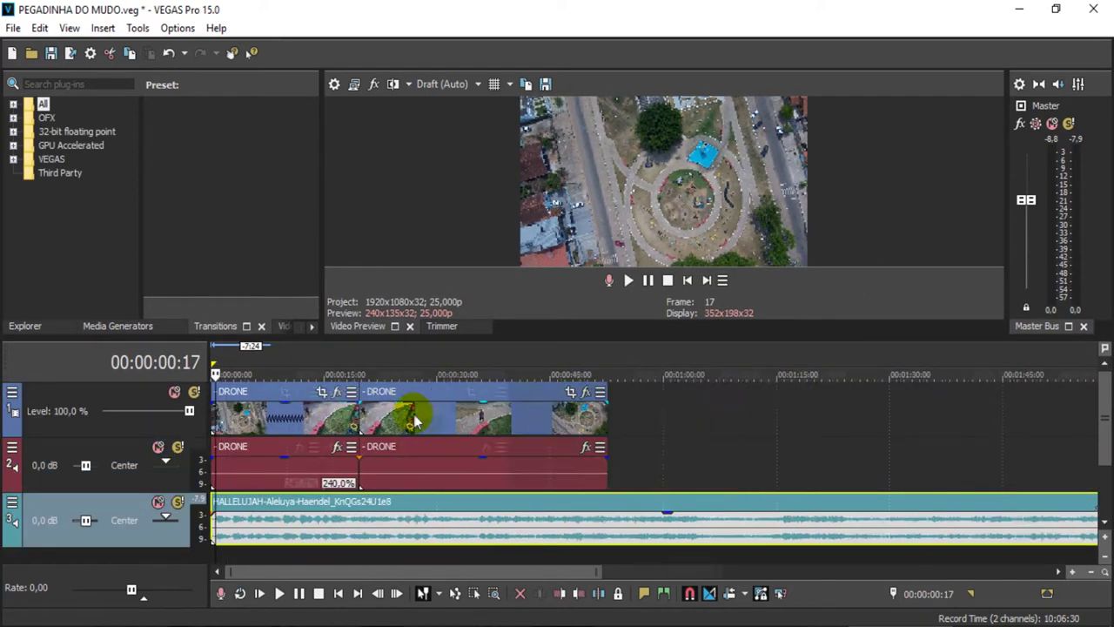
scroll(498, 428, "down", 2)
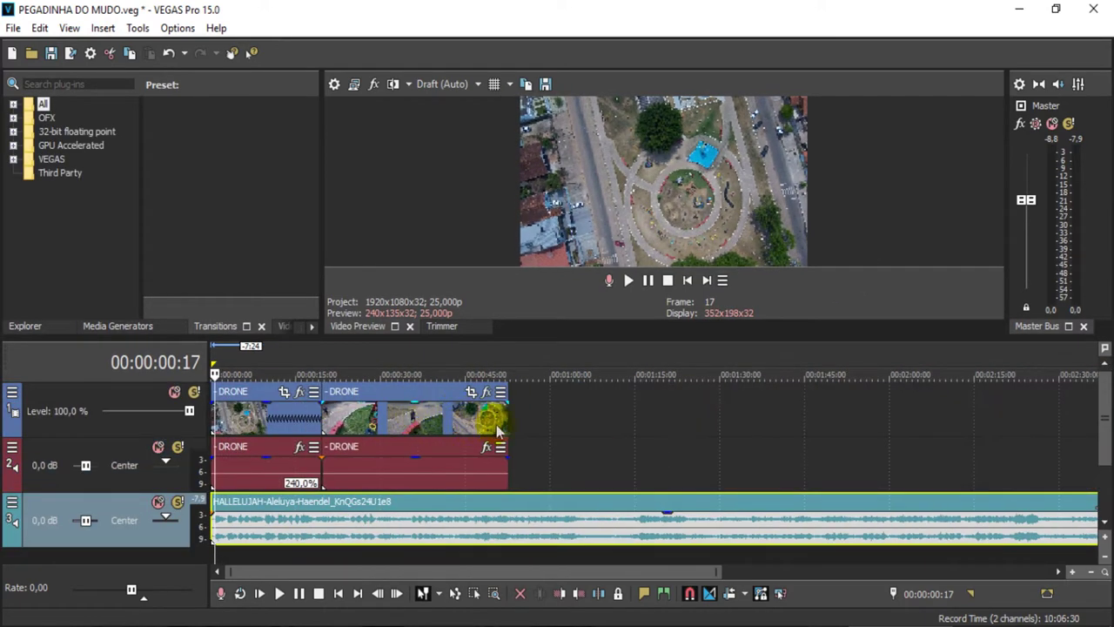
Step: Insert a new empty video track above the drone video track
right_click(536, 400)
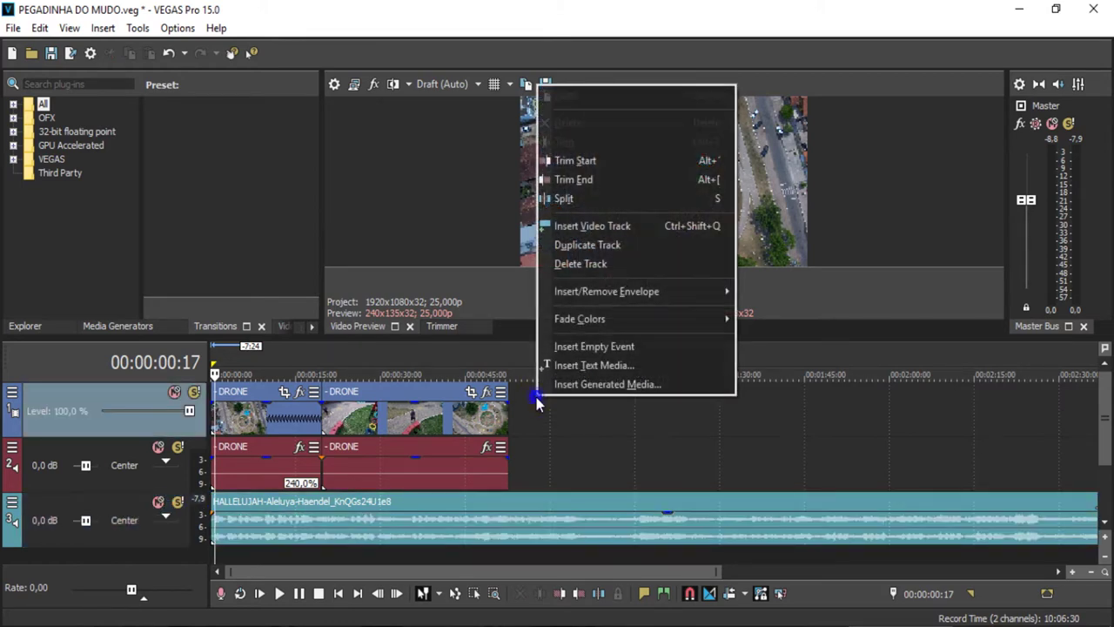
left_click(630, 228)
scroll(241, 405, "up", 3)
scroll(1107, 425, "down", 1)
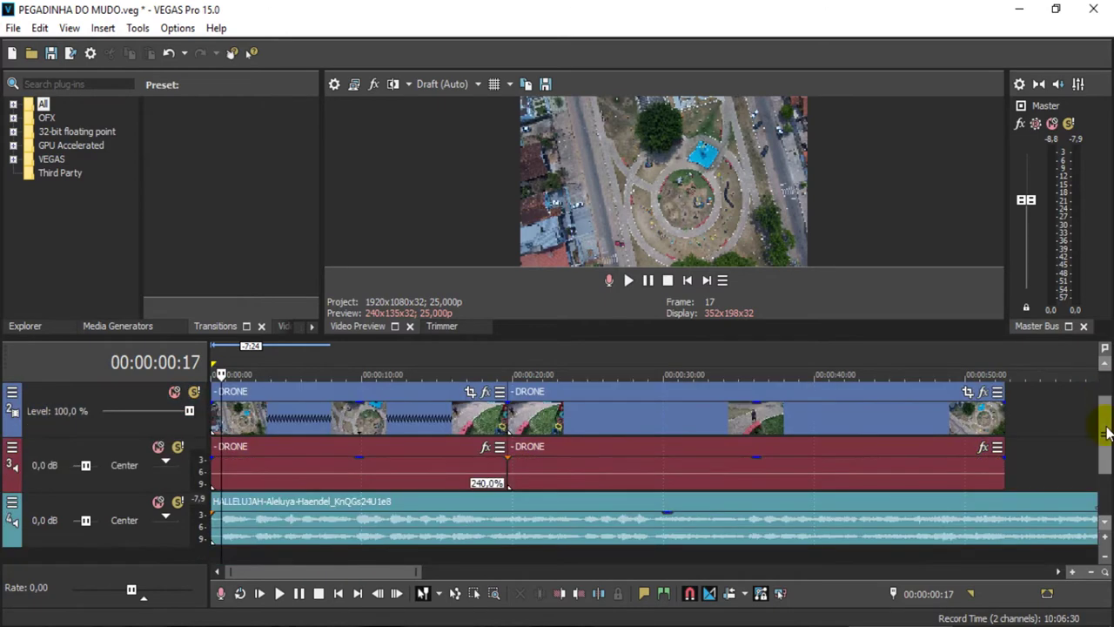
Step: Play the opening of the Hallelujah music from 00:00:00:20 and stop
left_click(225, 530)
left_click(223, 526)
left_click(223, 375)
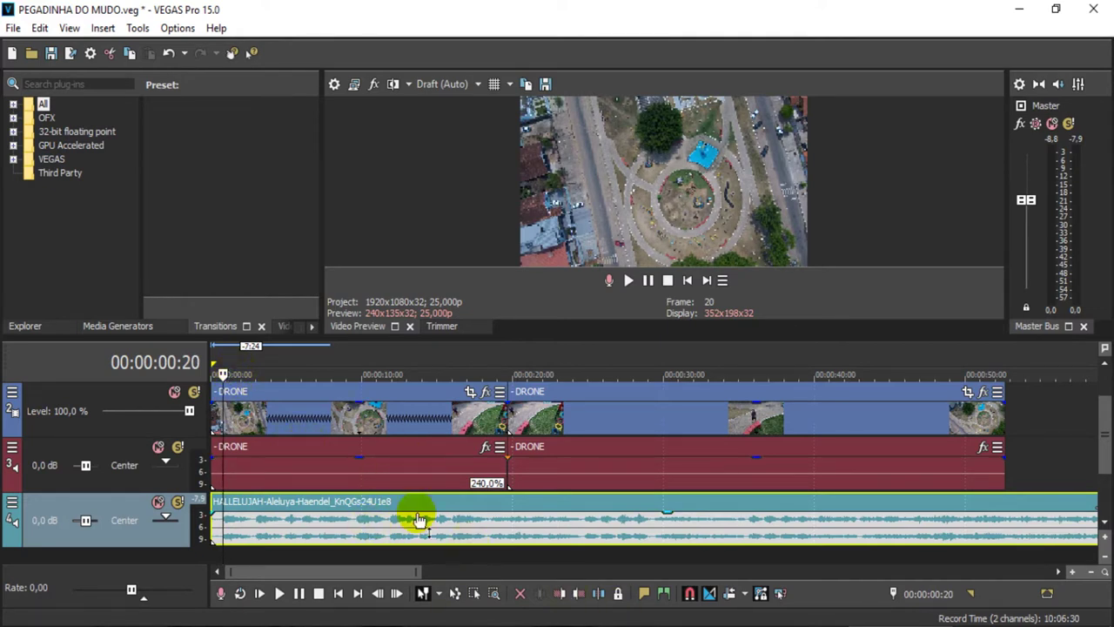
key("space")
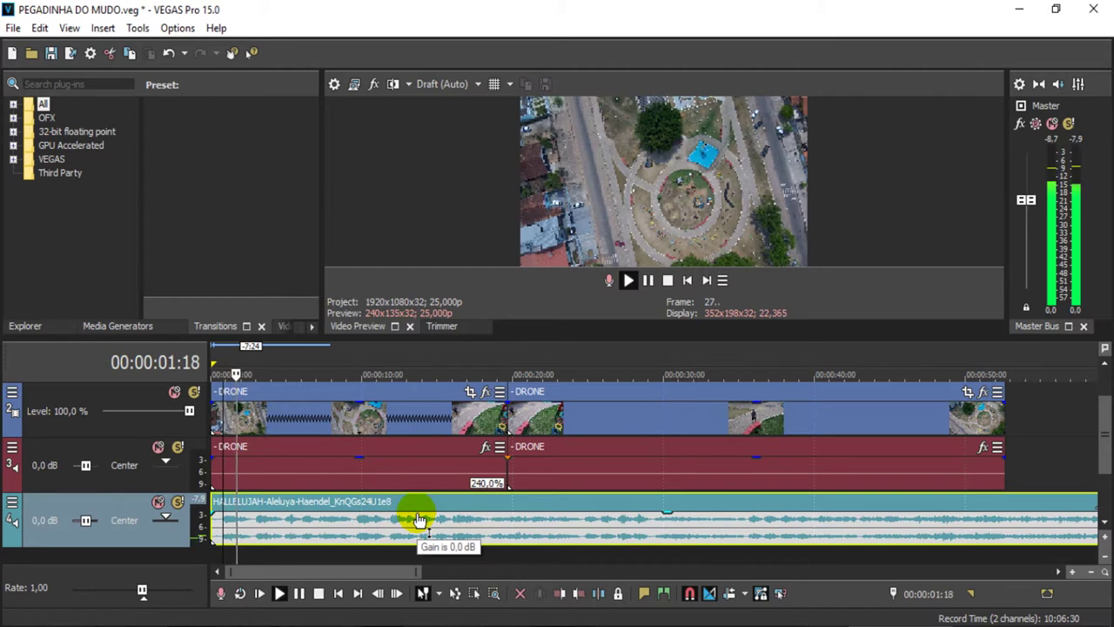
key("space")
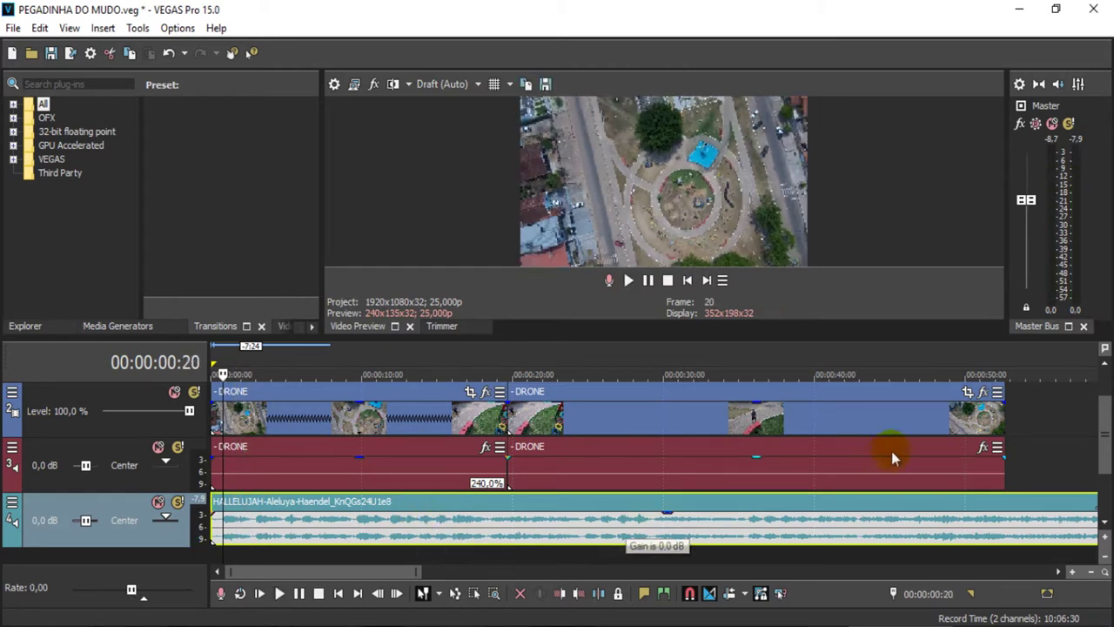
Step: Add the ESPECIAL-1000-INSCRITOS video from the project's INTRO folder to the timeline directly after the drone footage
key("ctrl+shift+q")
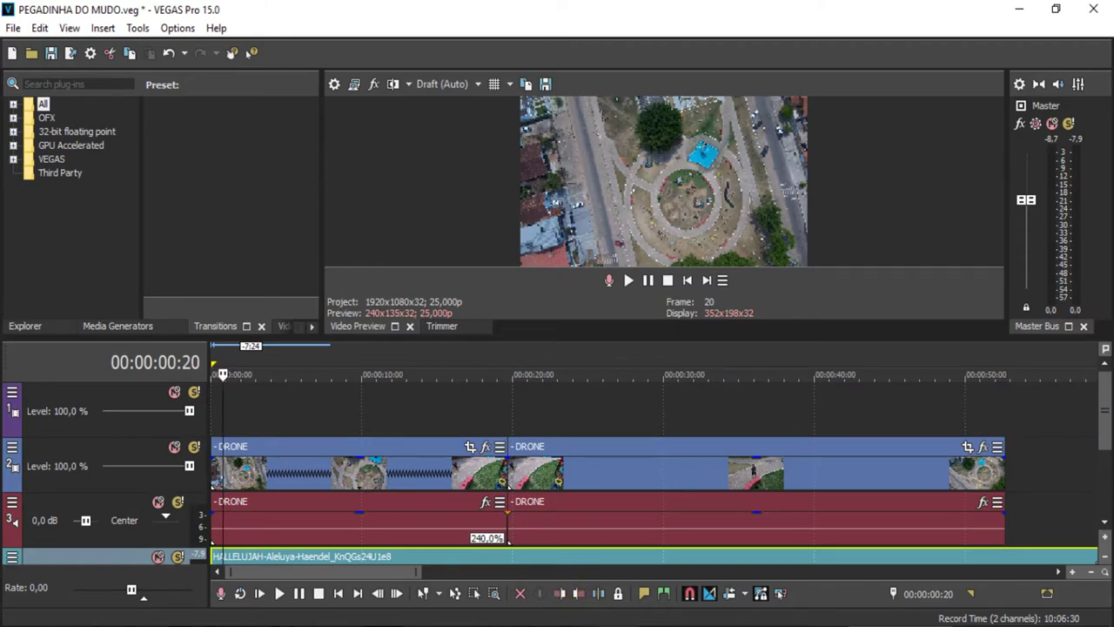
key("alt+Tab")
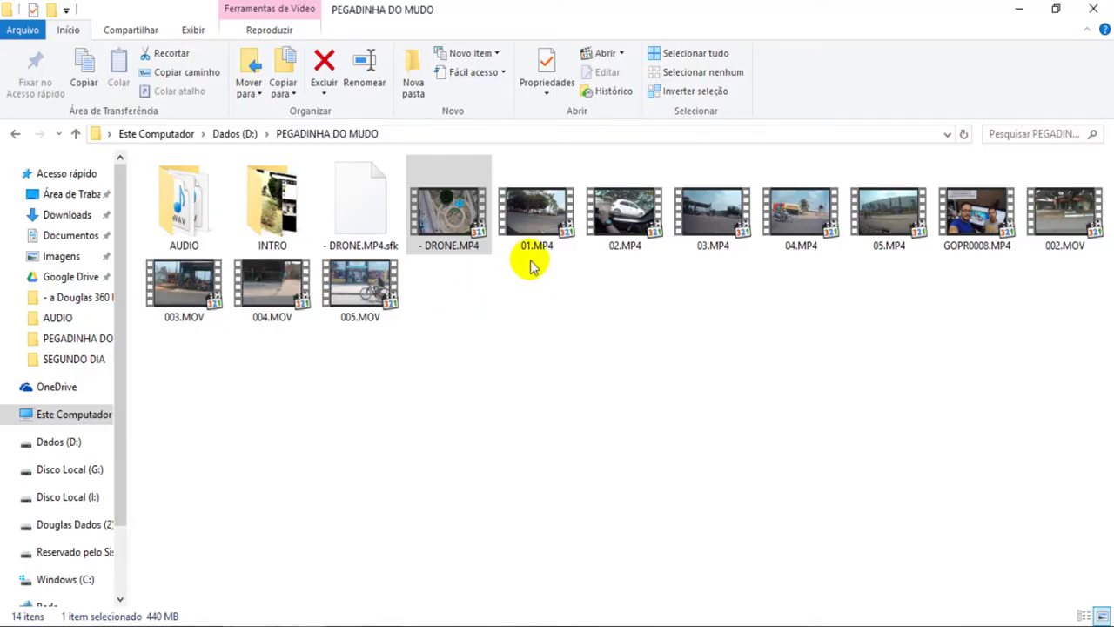
double_click(272, 214)
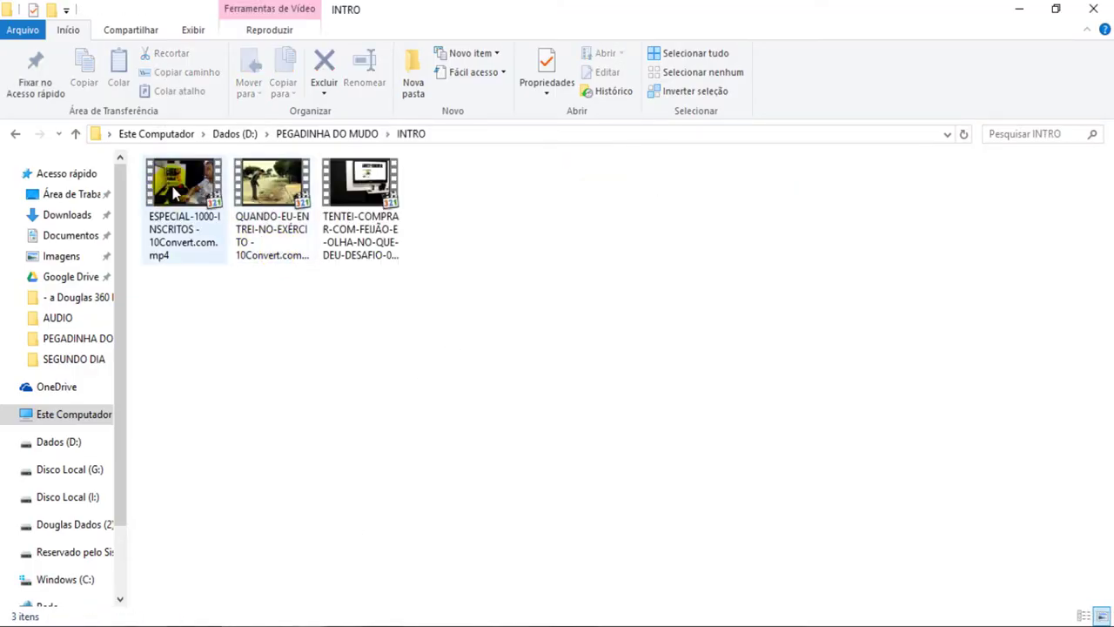
left_click_drag(185, 191, 1036, 509)
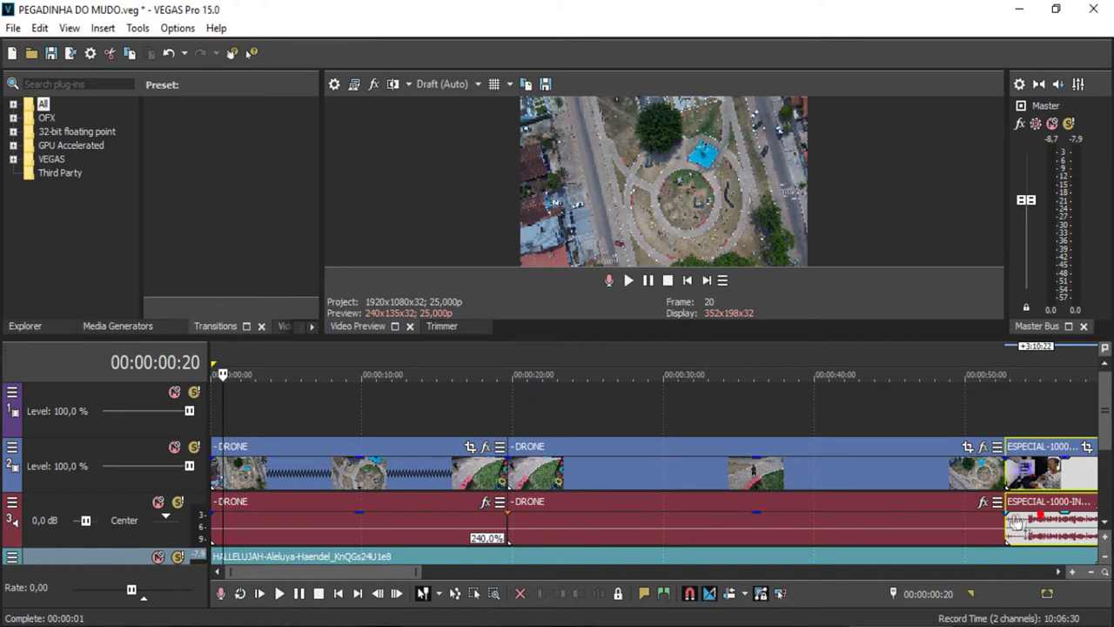
Step: Remove the audio of the ESPECIAL-1000-INSCRITOS clip and move its video onto the empty top track near the timeline start
left_click(1037, 515)
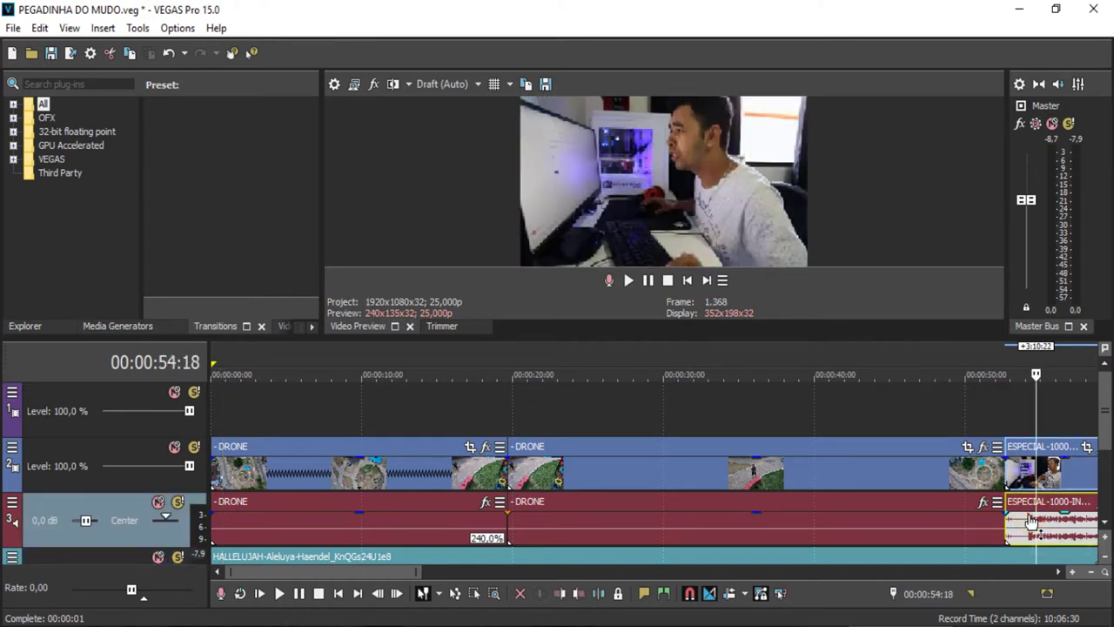
left_click(1046, 515)
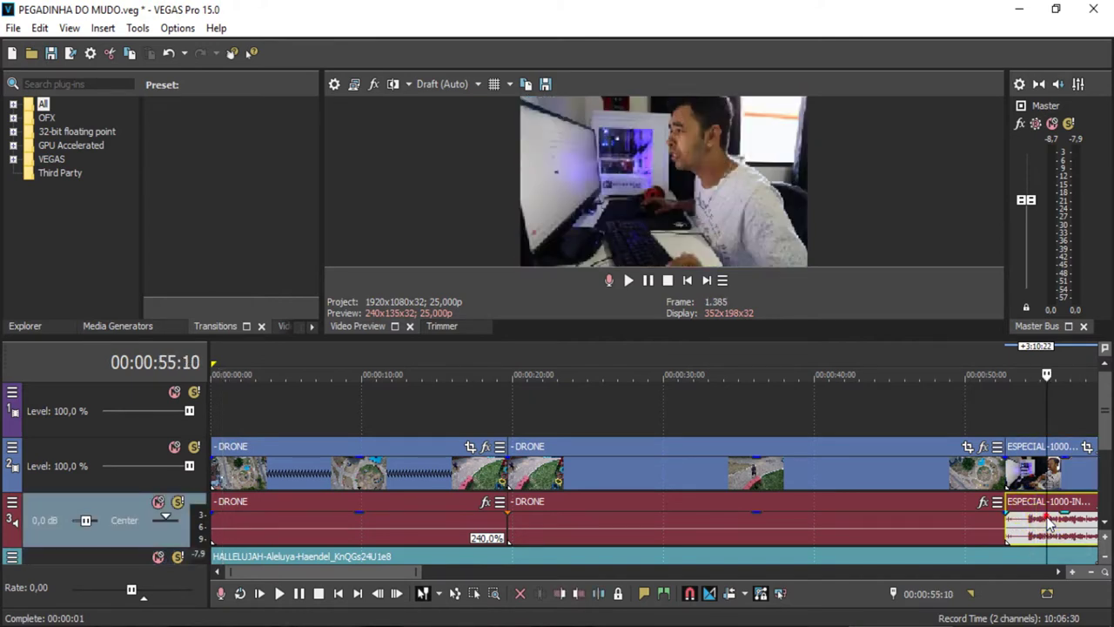
key("Delete")
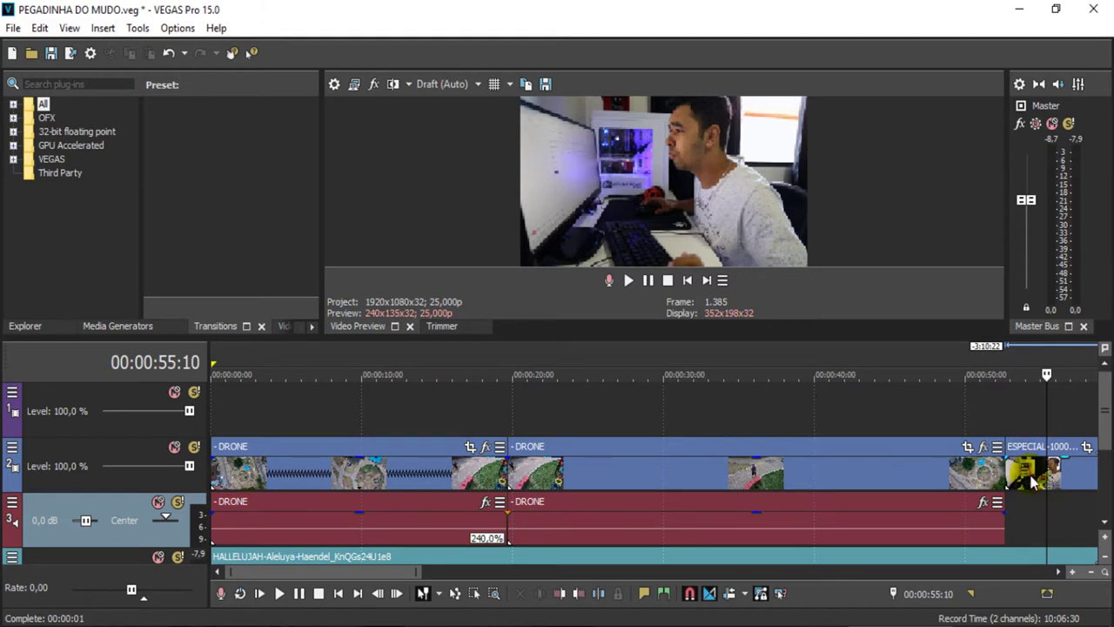
left_click_drag(1032, 484, 252, 399)
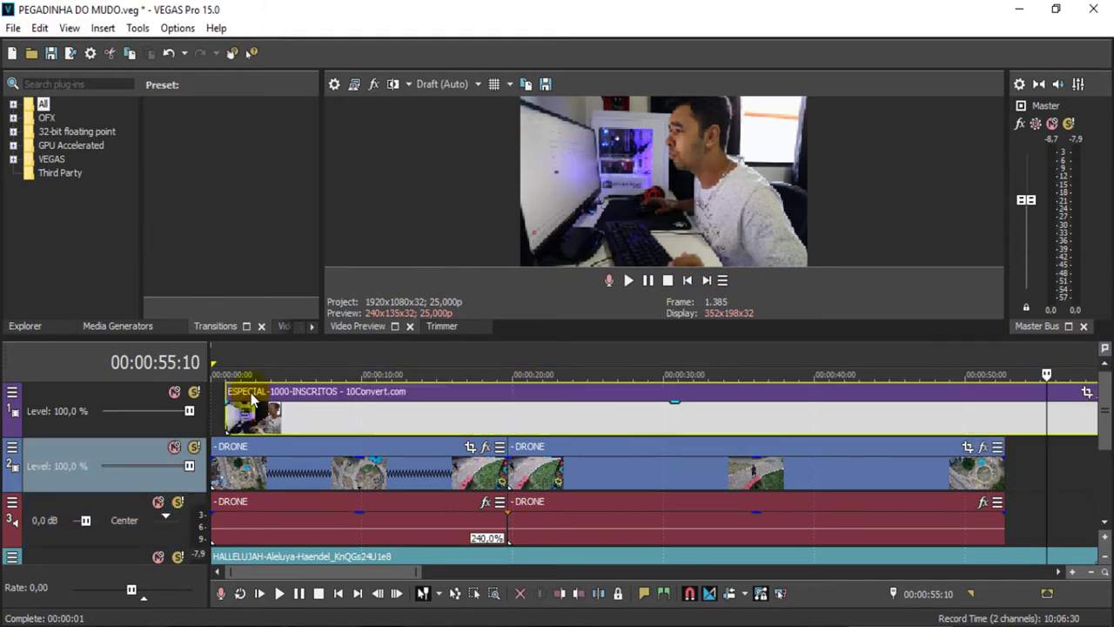
Step: Skim the first half minute of the ESPECIAL-1000-INSCRITOS clip
left_click(240, 367)
scroll(272, 371, "down", 6)
left_click(252, 366)
left_click(296, 366)
left_click(285, 366)
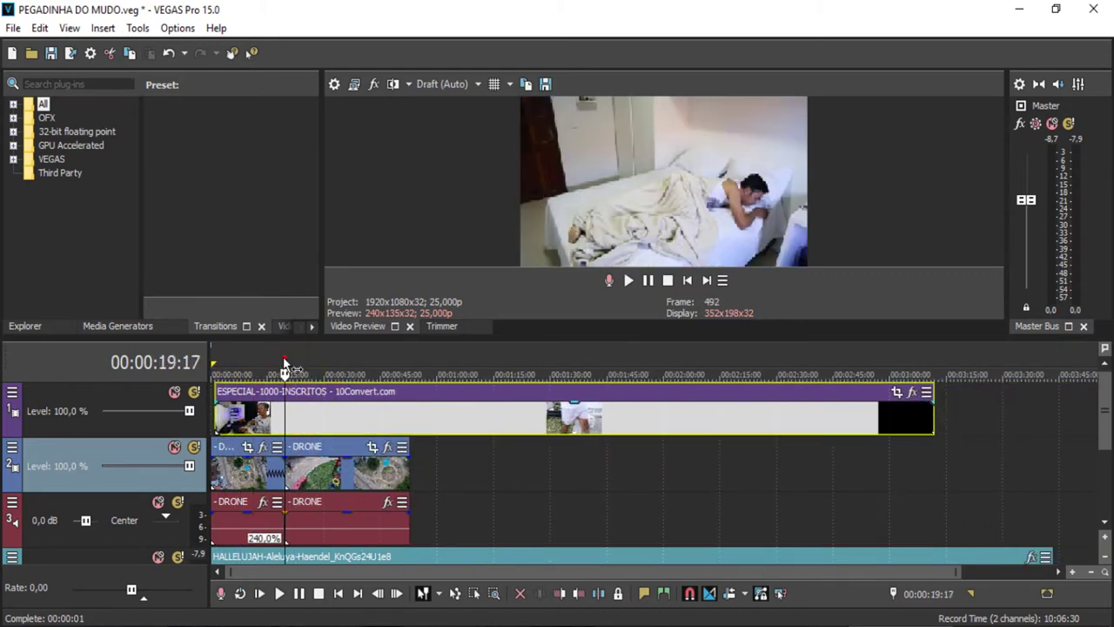
left_click(331, 359)
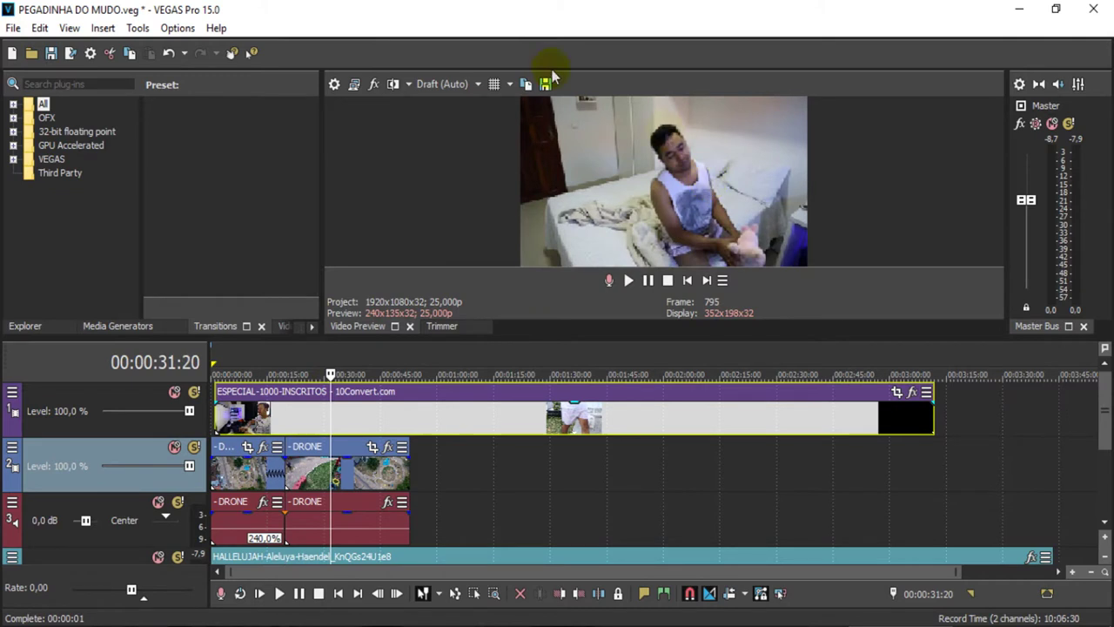
Step: Set the video preview quality to Preview (Auto)
left_click(455, 83)
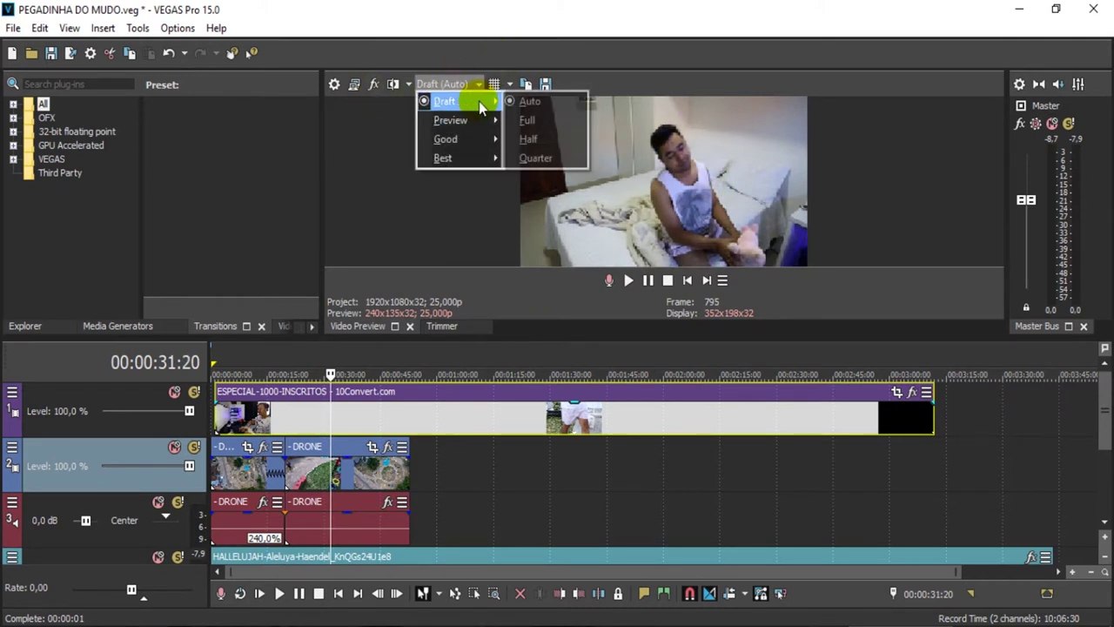
mouse_move(478, 120)
left_click(528, 129)
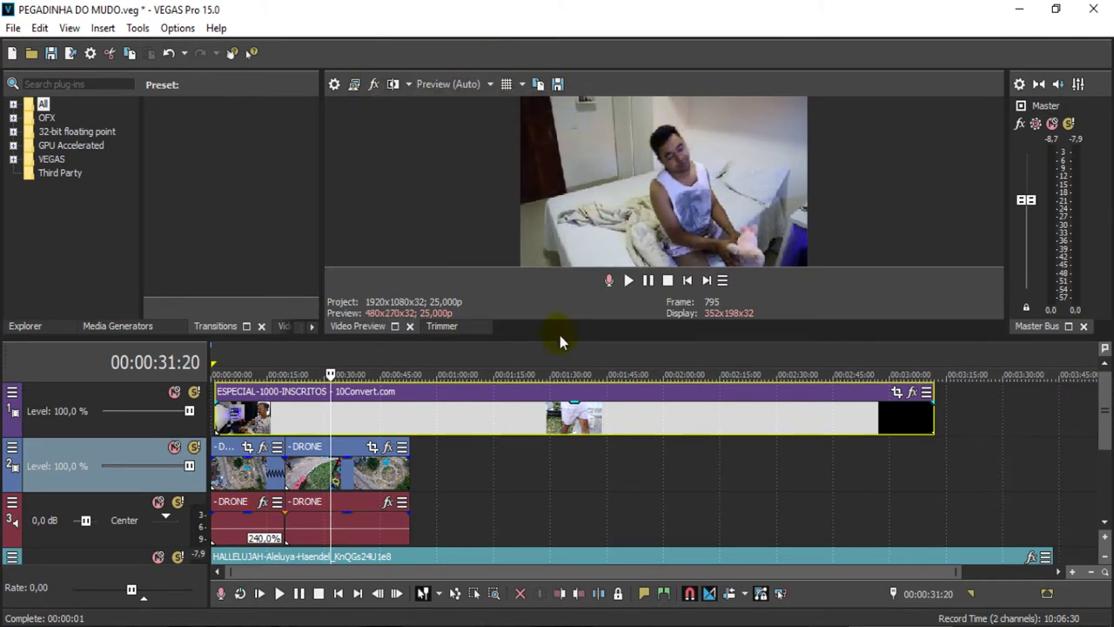
Step: Skim the later part of the ESPECIAL-1000-INSCRITOS clip for the scene with the man at the door, around 00:01:53
left_click_drag(573, 355, 781, 352)
left_click(808, 354)
left_click(689, 355)
left_click(632, 355)
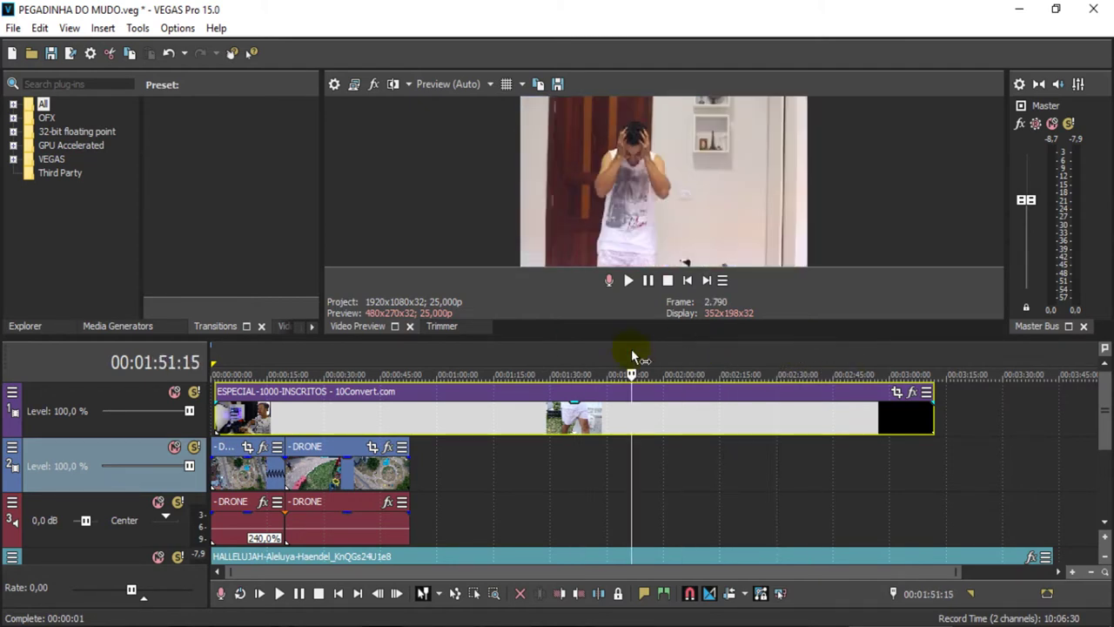
left_click(614, 353)
left_click(651, 353)
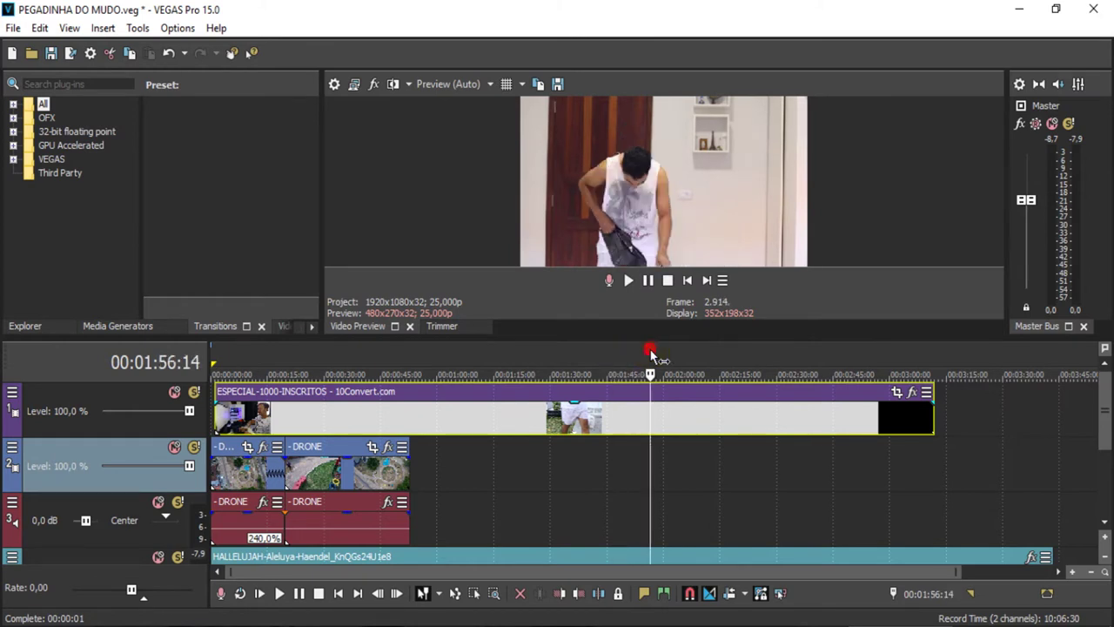
left_click(638, 360)
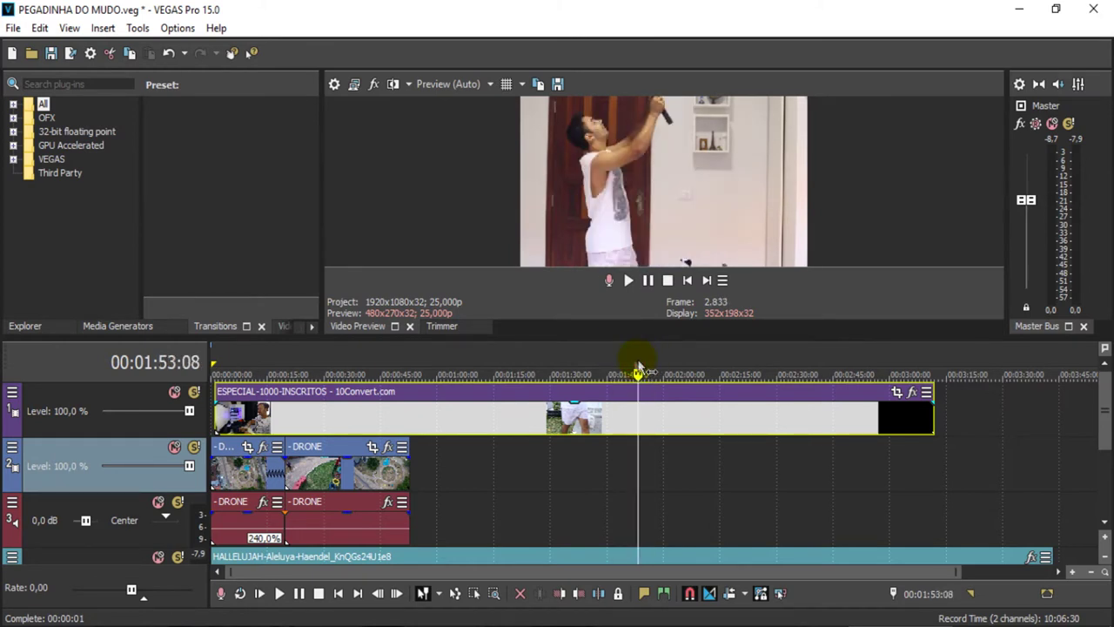
Step: Play the door scene to find the cut point and split the ESPECIAL-1000-INSCRITOS clip at 00:01:56:20
key("space")
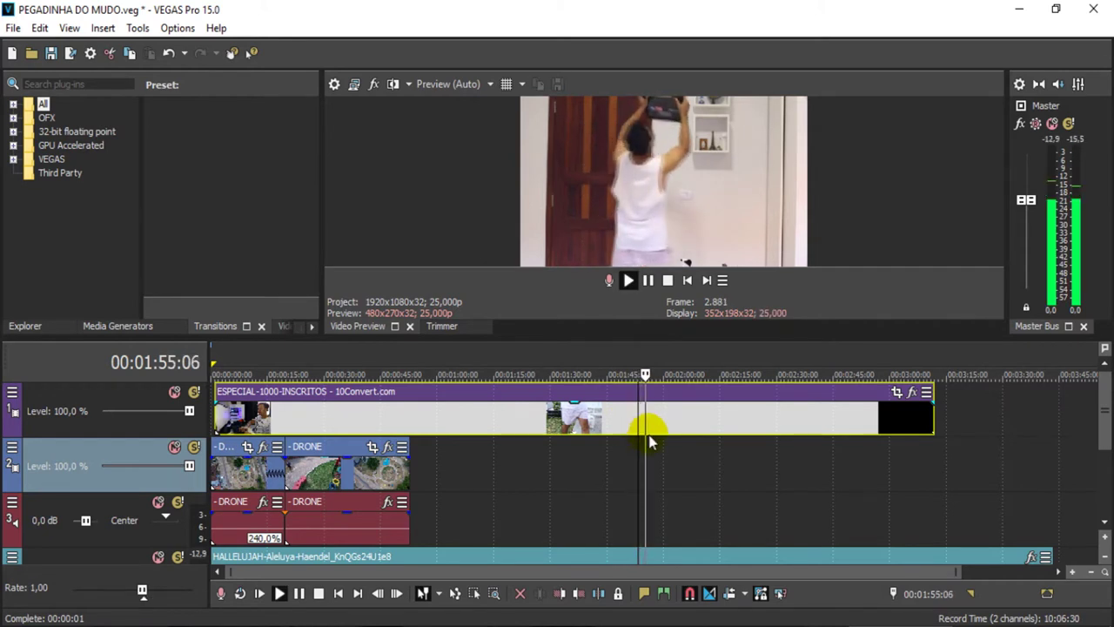
key("space")
left_click(643, 417)
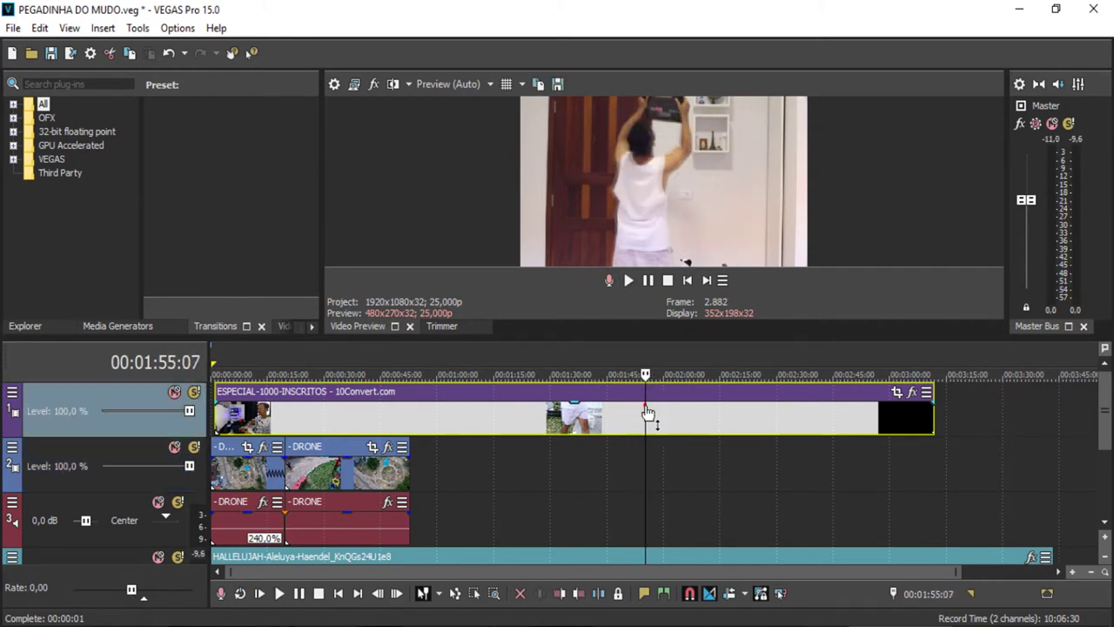
left_click(640, 416)
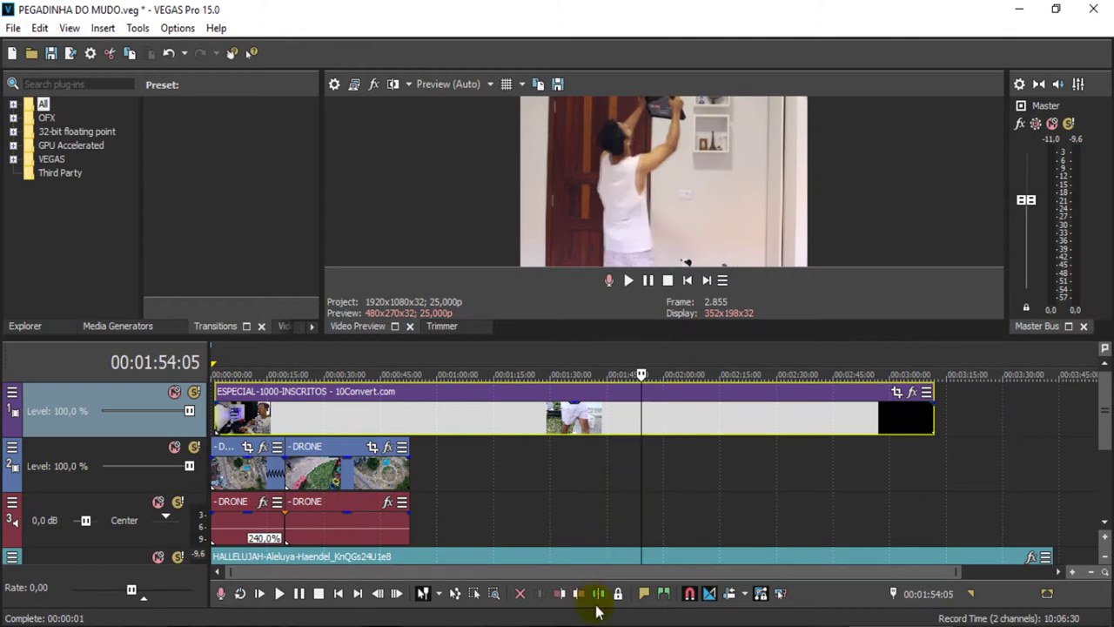
left_click(642, 374)
key("space")
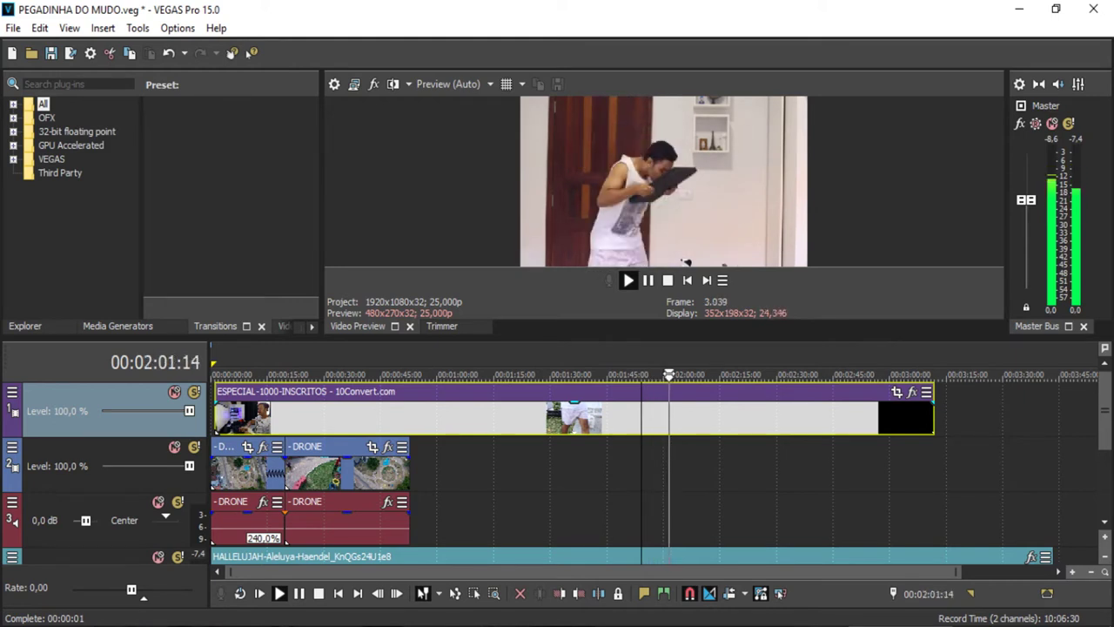
left_click(652, 373)
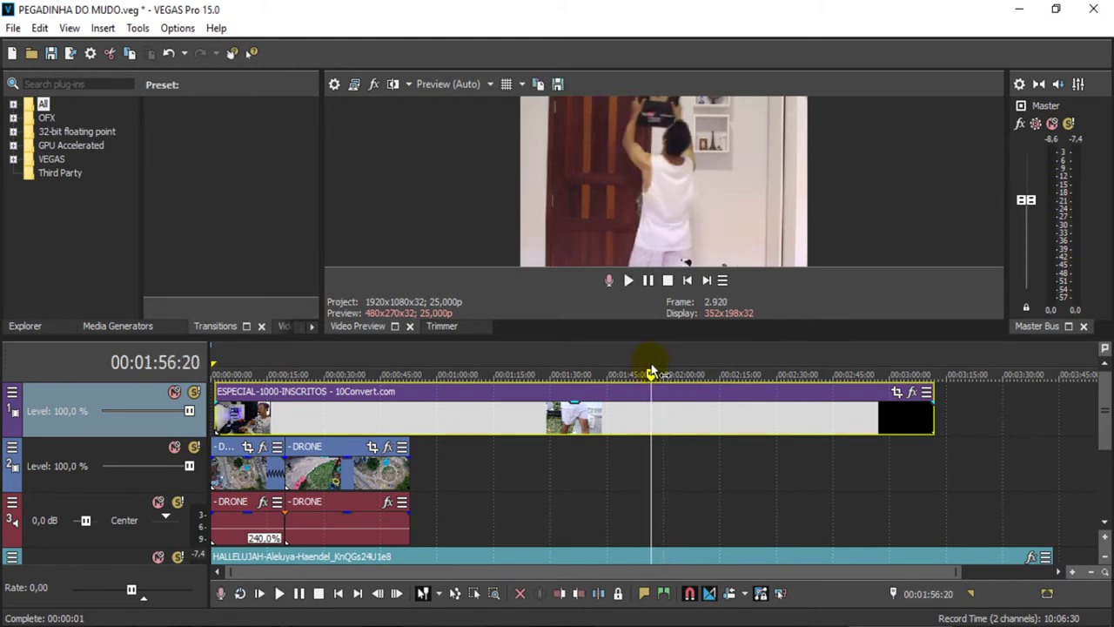
key("space")
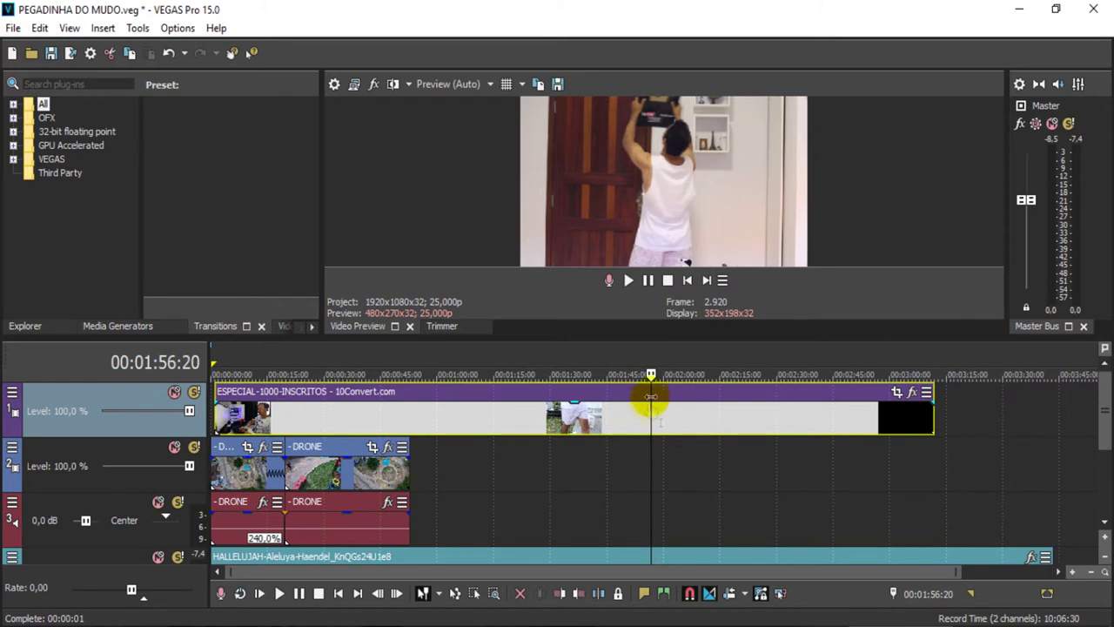
left_click(603, 595)
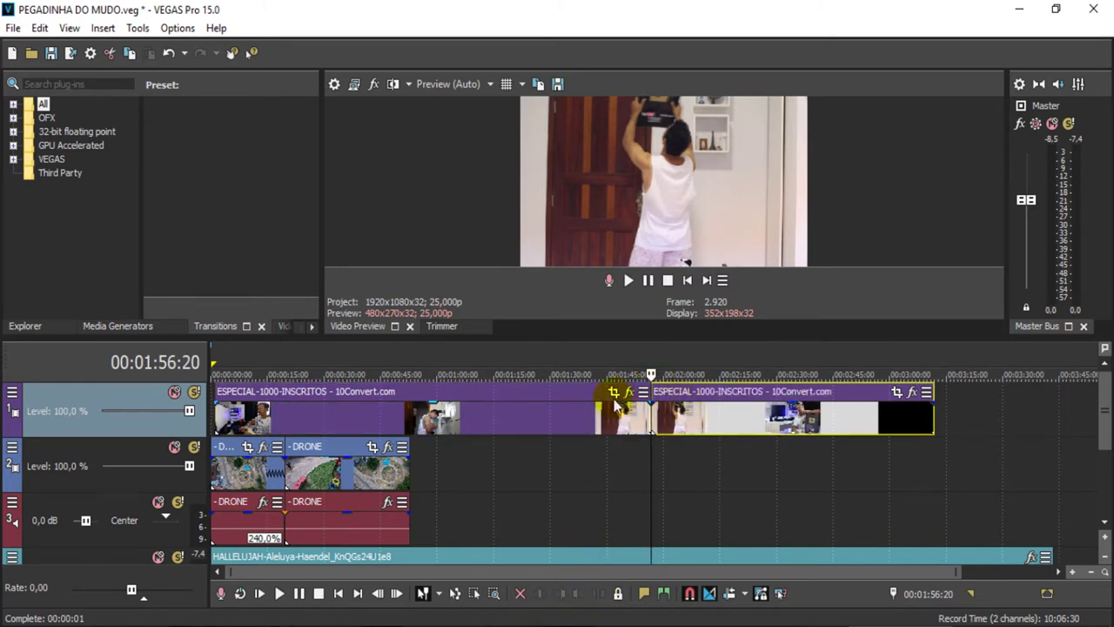
Step: Move the split clip's first part aside to about 00:03:07, enlarge the timeline area, and bring the second part to the timeline start
left_click_drag(493, 410, 423, 501)
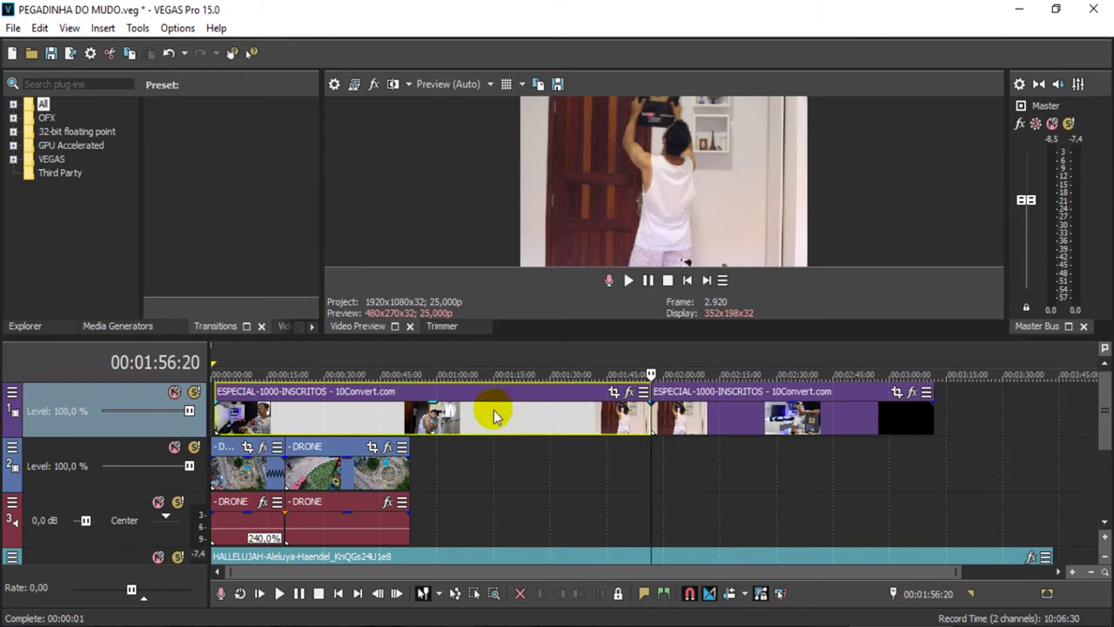
scroll(493, 410, "down", 3)
left_click_drag(398, 418, 310, 418)
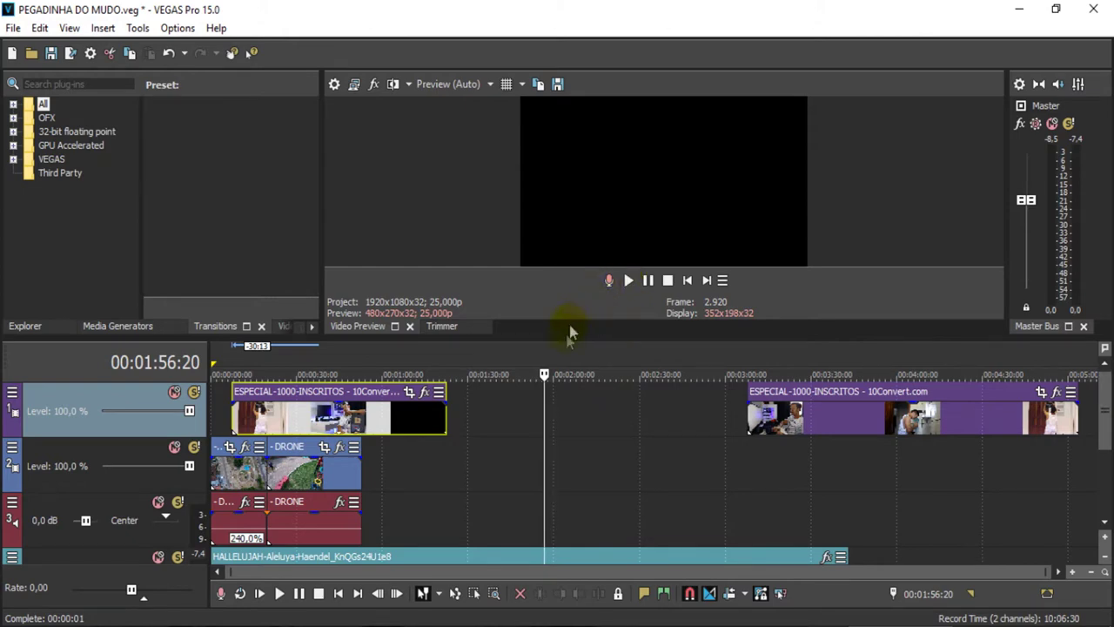
left_click_drag(568, 334, 568, 301)
left_click_drag(386, 379, 364, 379)
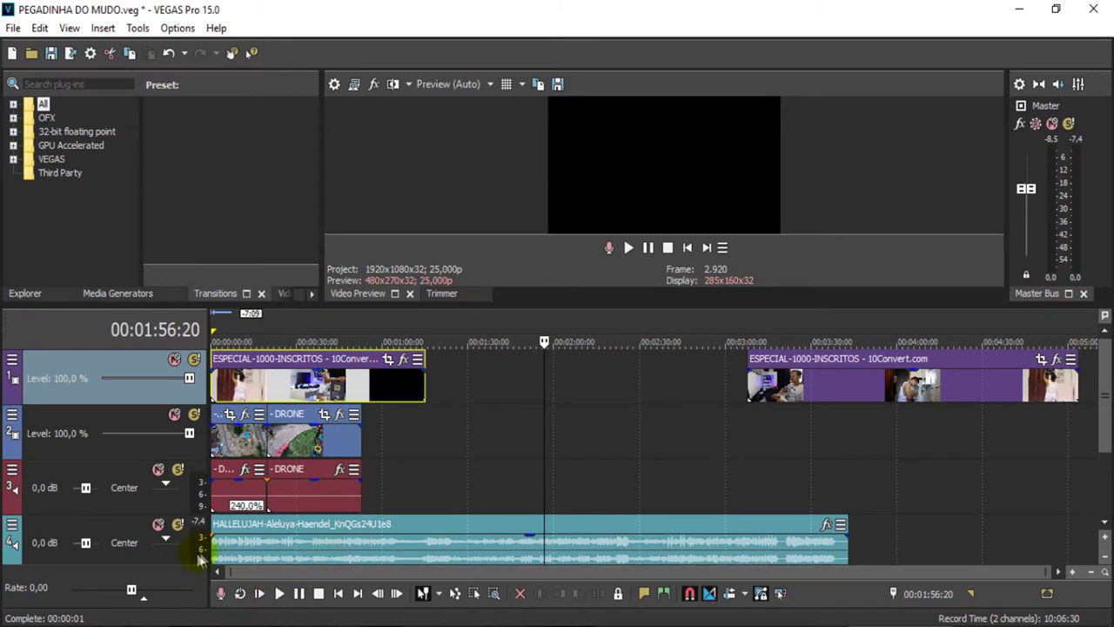
Step: Shift the door-scene clip on the top track so it starts about 1 second into the timeline, above the drone footage
scroll(218, 562, "up", 5)
left_click(241, 574)
left_click(238, 574)
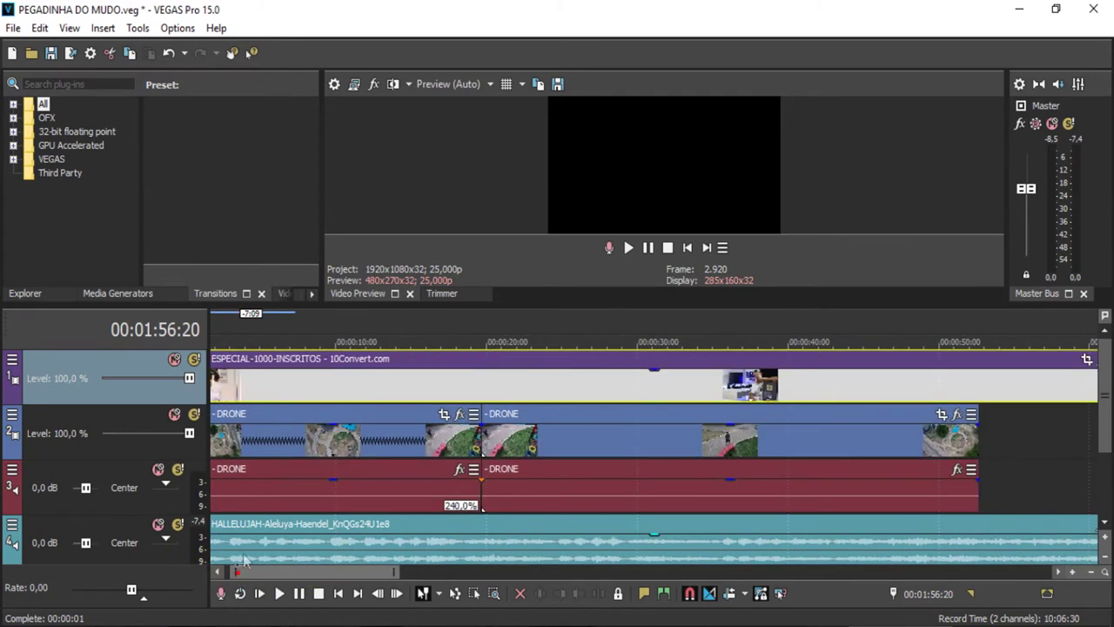
left_click(218, 572)
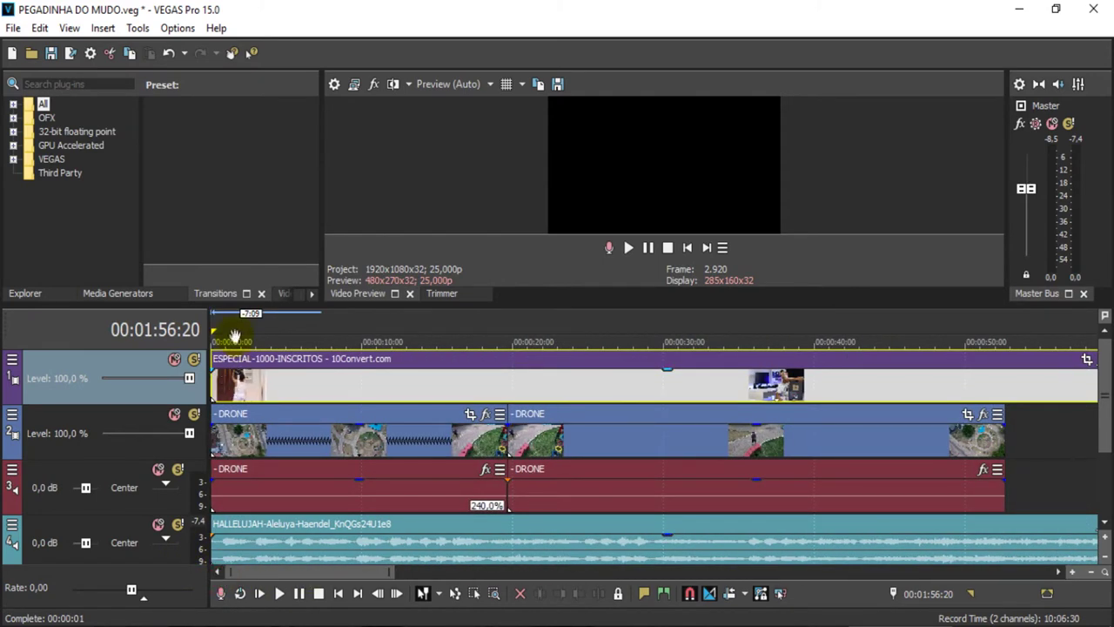
left_click(236, 329)
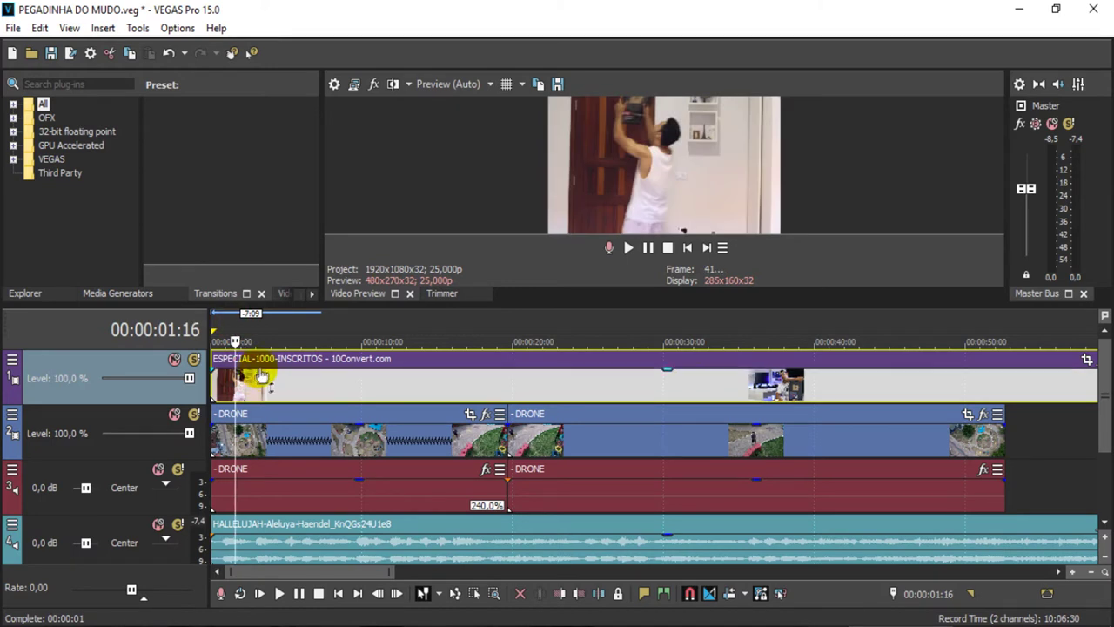
left_click_drag(267, 368, 235, 383)
left_click(228, 389)
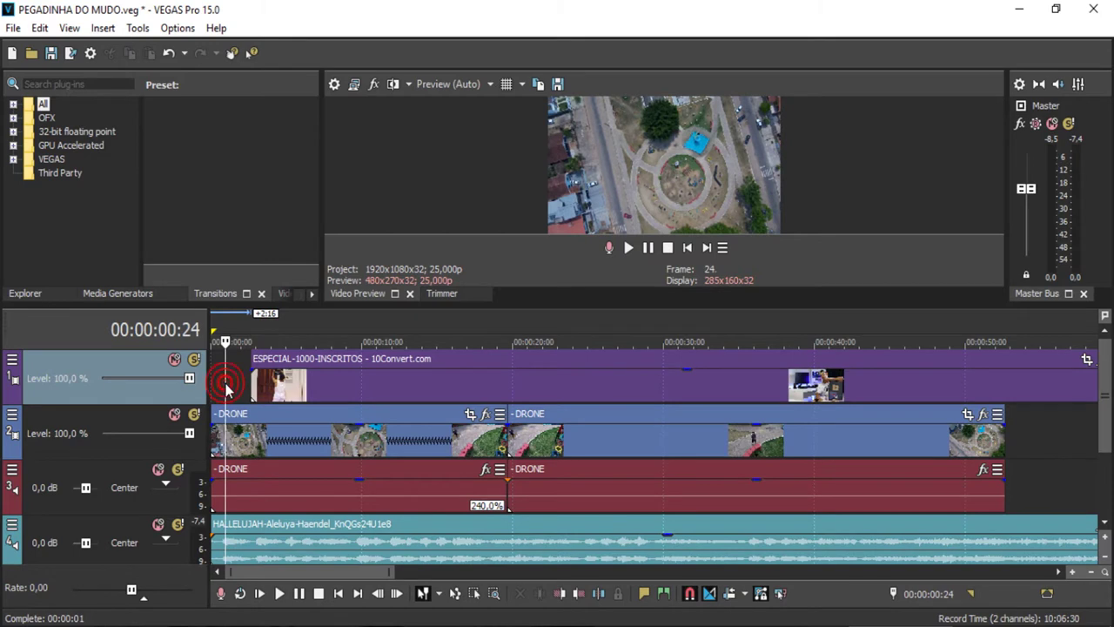
left_click(220, 377)
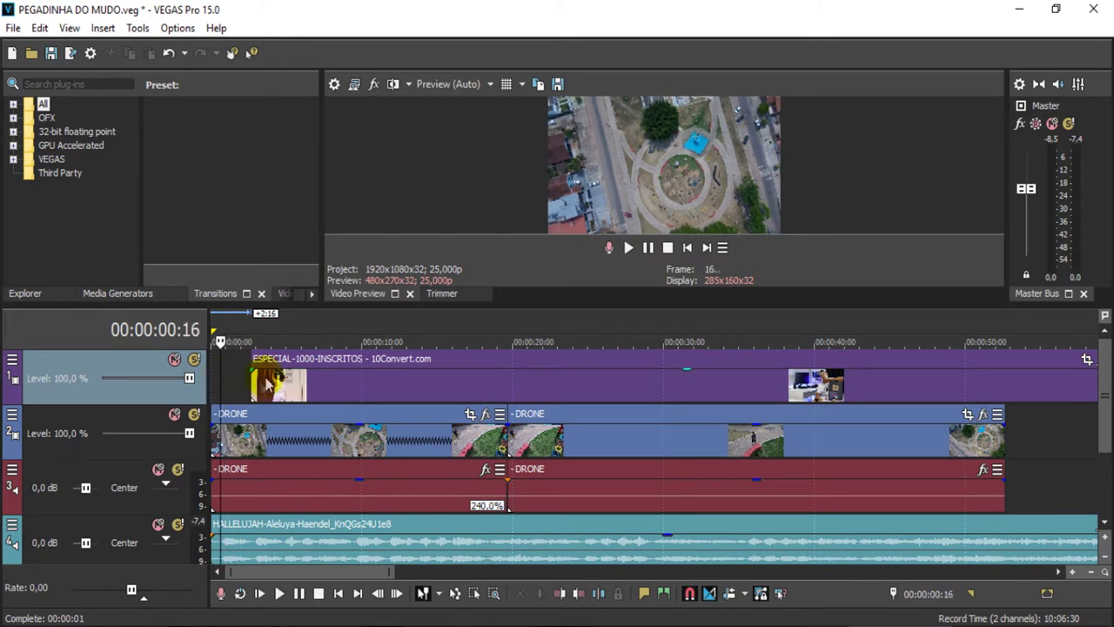
scroll(281, 418, "up", 2)
left_click_drag(334, 383, 282, 387)
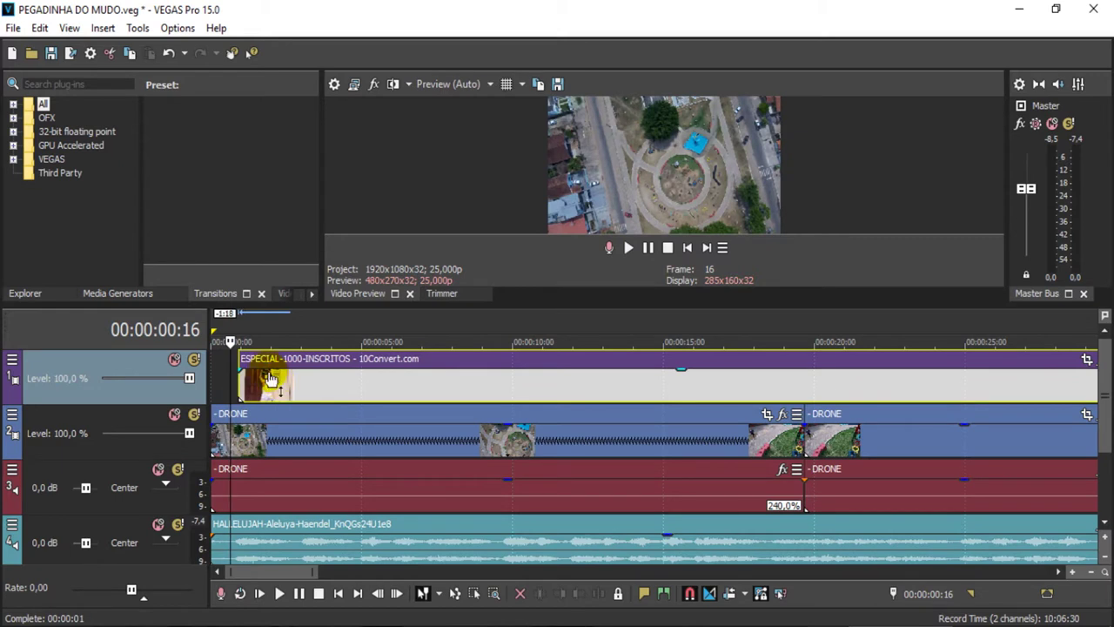
Step: Play the beginning of the repositioned door-scene clip with the music and return to the timeline start
left_click(243, 338)
key("space")
key("space")
left_click(687, 247)
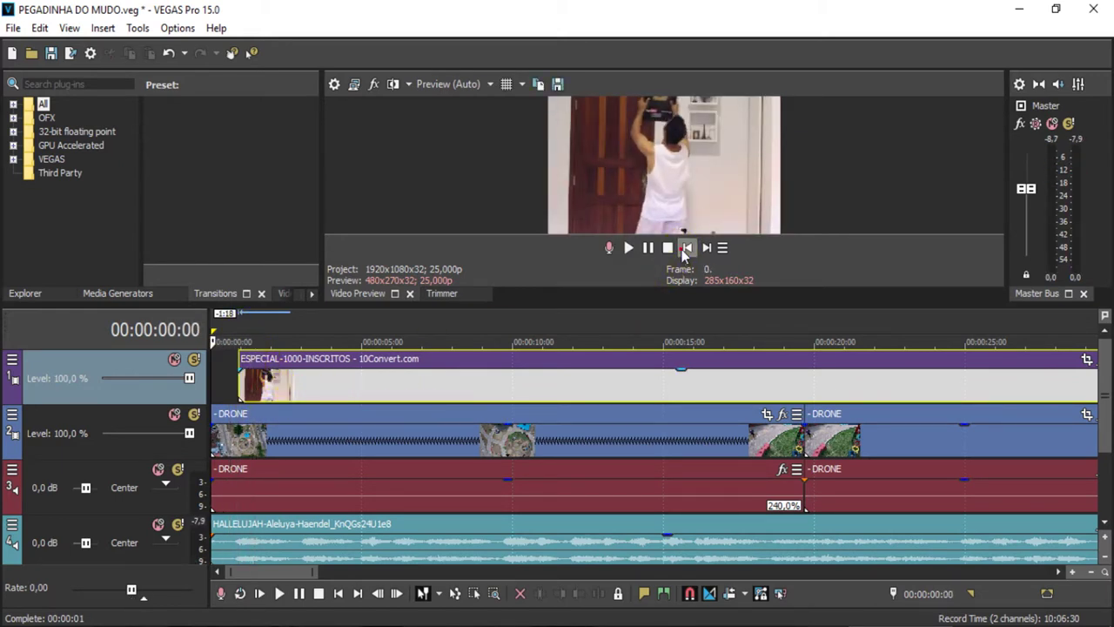
Step: Play the door scene with the music to find the cut point and split the clip on the top track at 00:00:02:12
key("space")
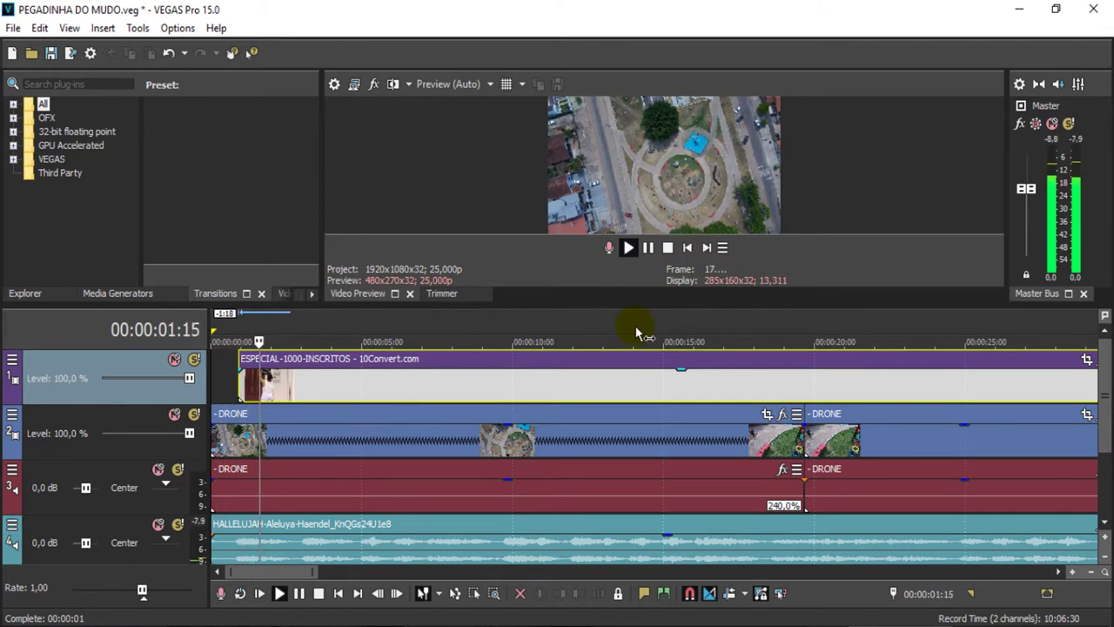
left_click(649, 247)
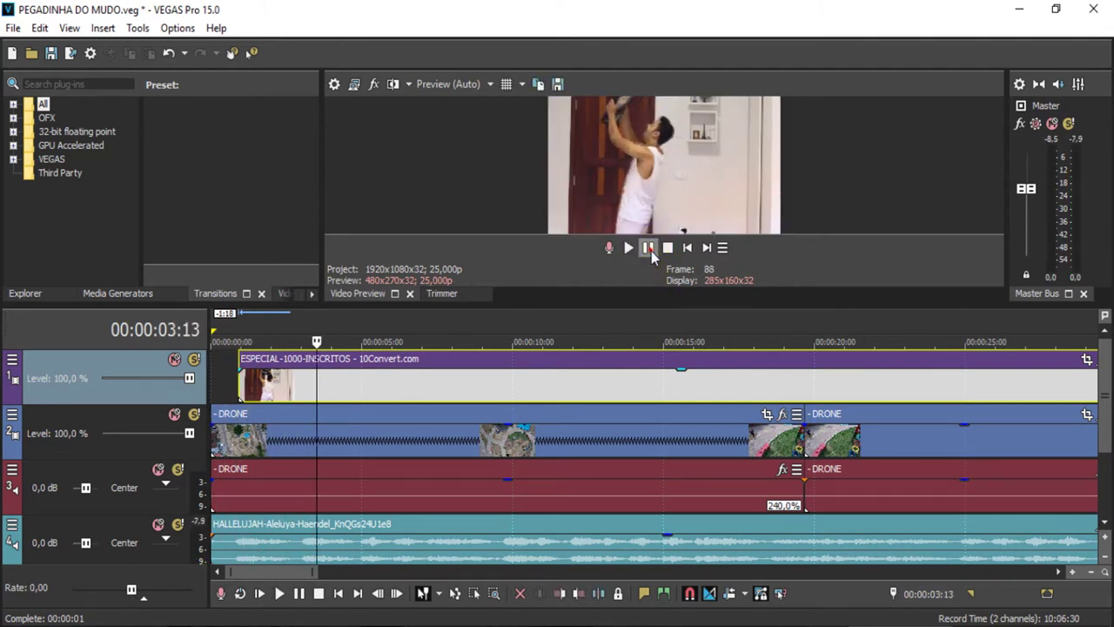
left_click(309, 374)
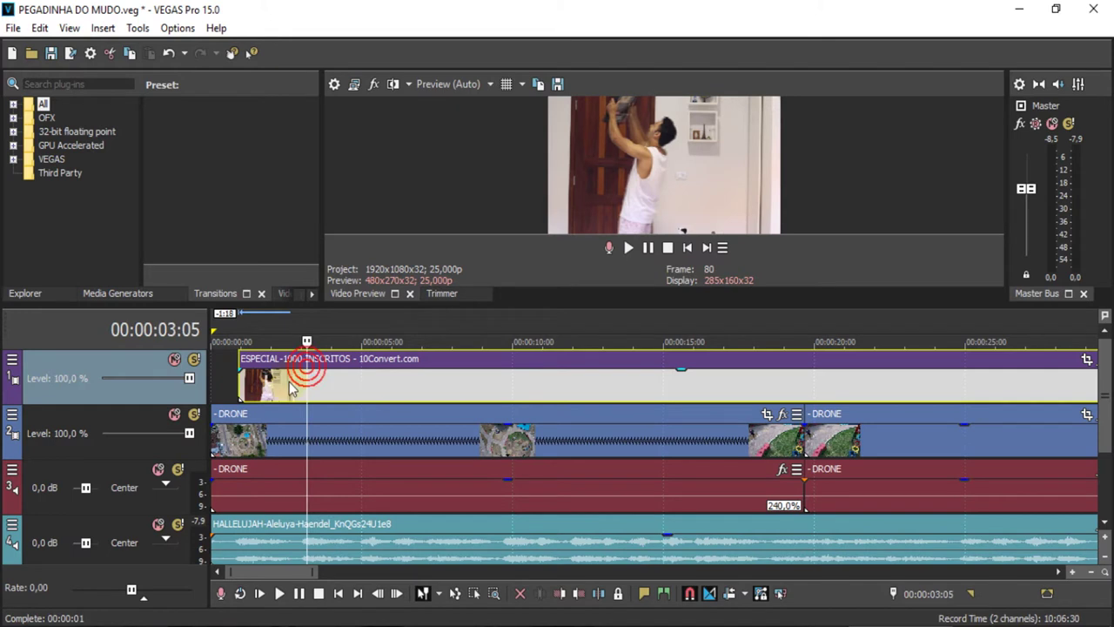
left_click(291, 377)
left_click(302, 385)
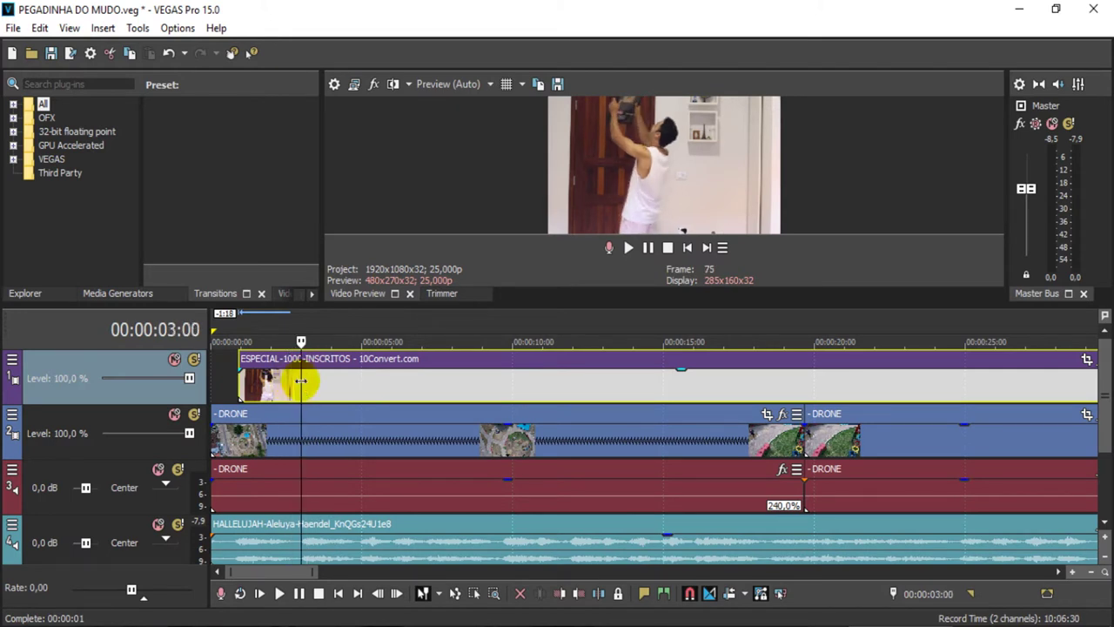
left_click(300, 383)
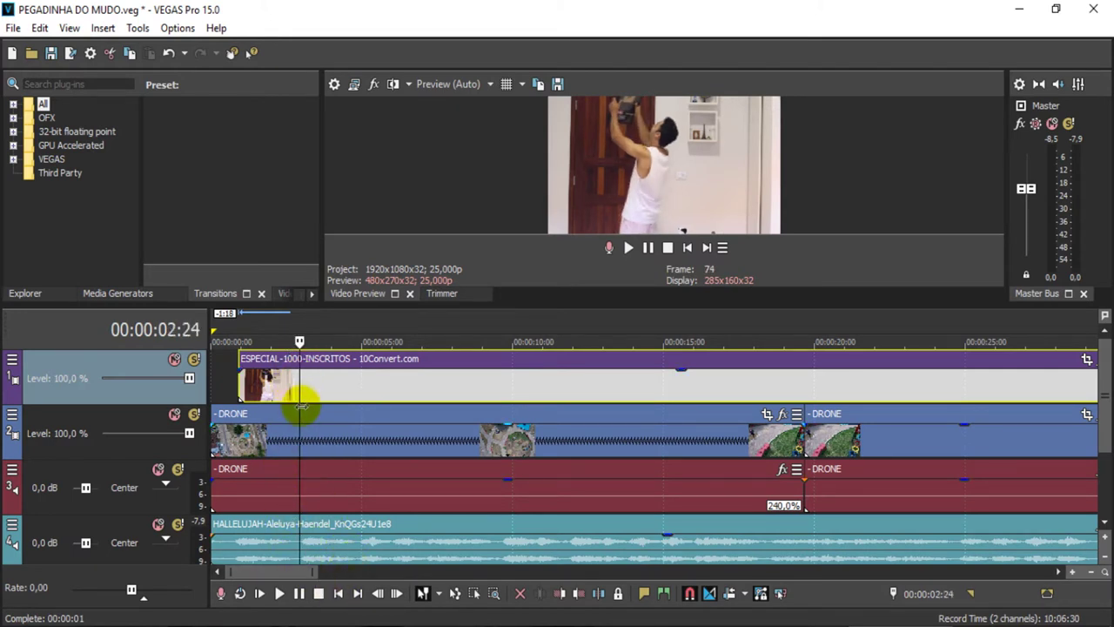
left_click(287, 384)
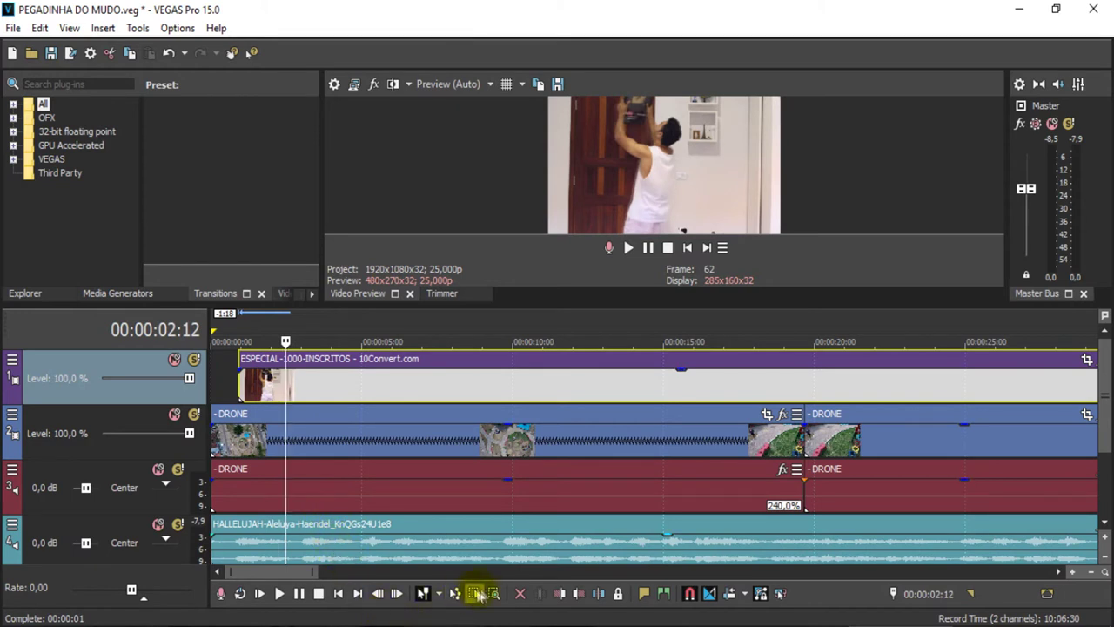
left_click(599, 595)
Step: Shift the door-scene remainder to start at about 00:00:03:06, leaving a gap after the first fragment, and split it at 00:00:04:16
left_click_drag(280, 376, 363, 386)
left_click(364, 386)
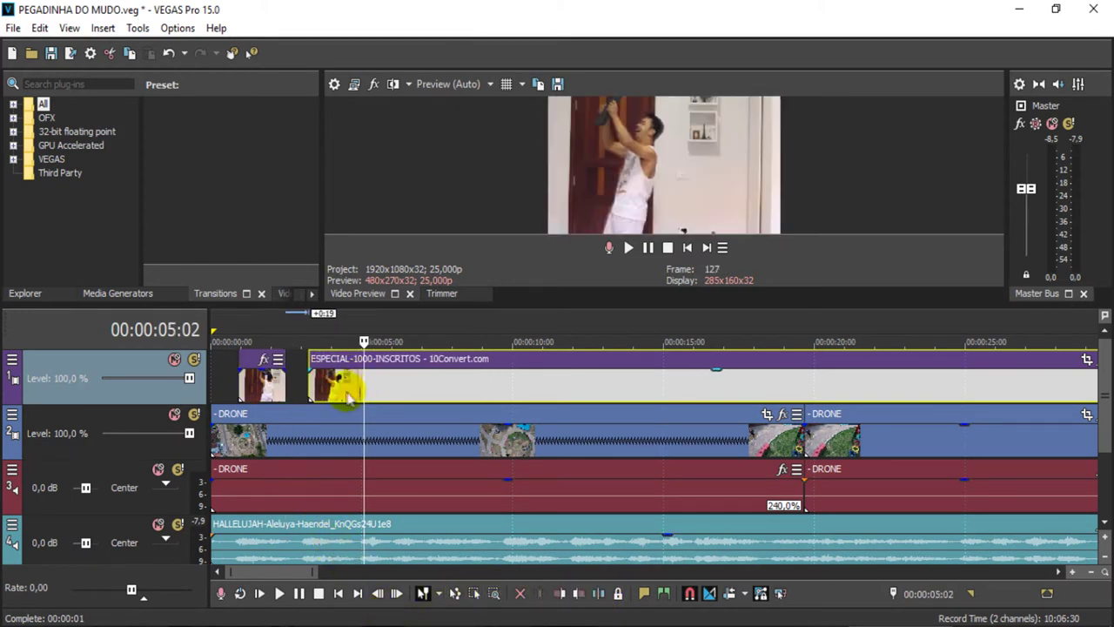
left_click(351, 387)
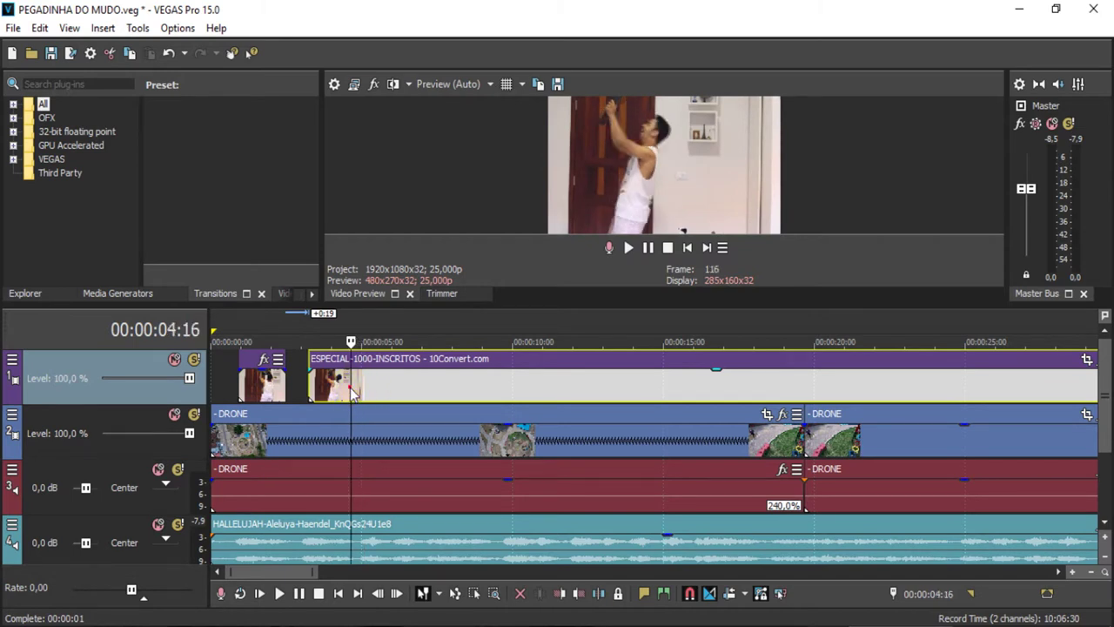
left_click(595, 596)
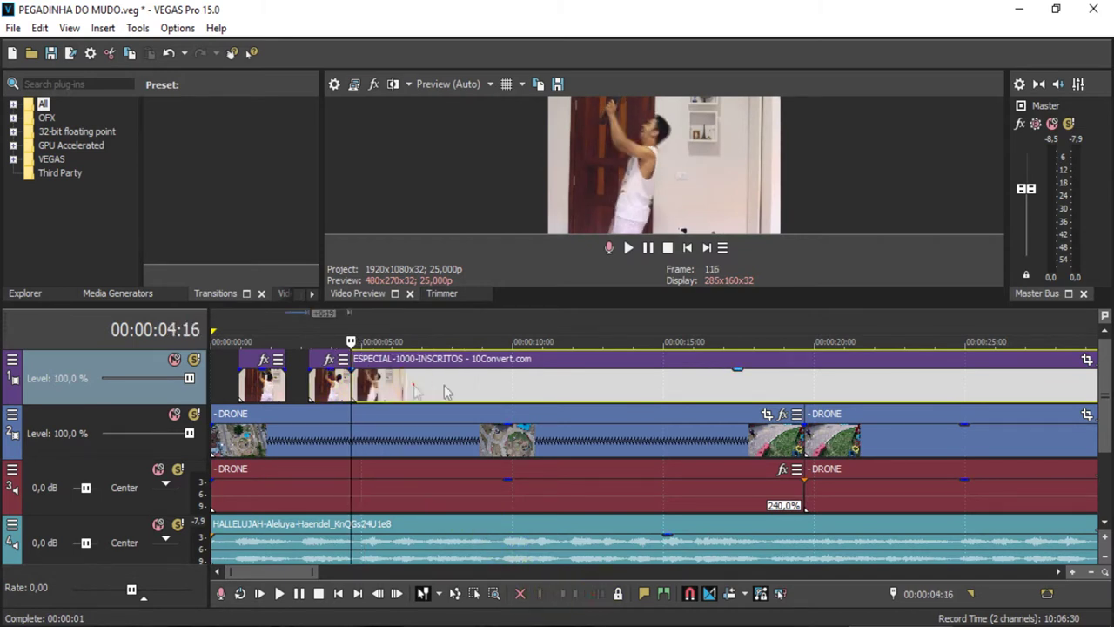
Step: Move the long door-scene remainder to about 00:00:09 and place the short second fragment at about 00:00:03 on the top track
left_click_drag(361, 383, 488, 383)
left_click(323, 388)
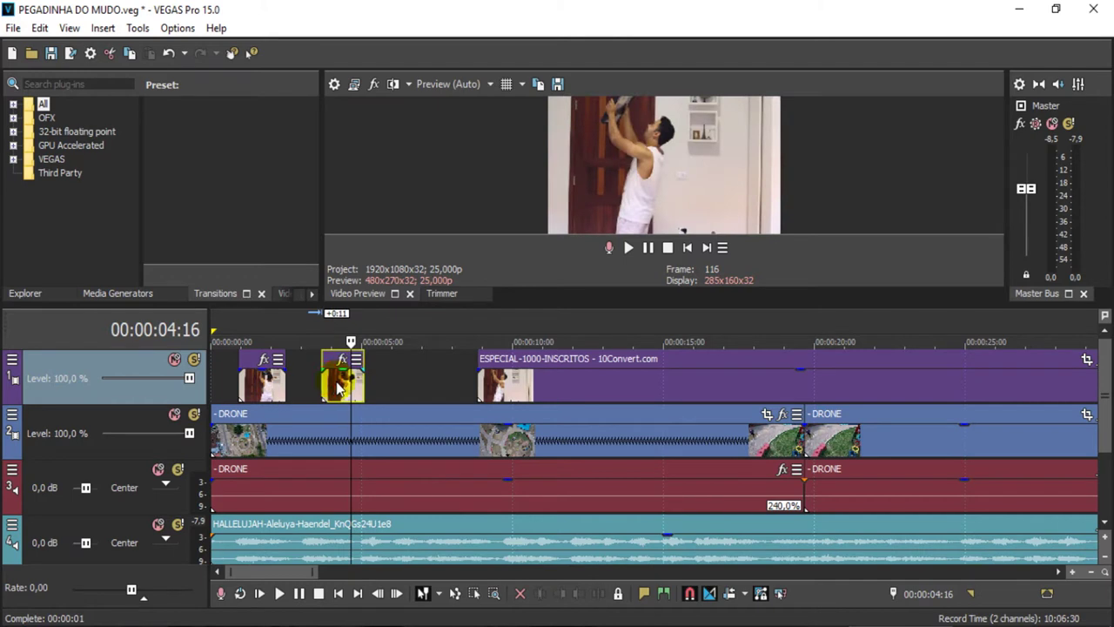
left_click(309, 337)
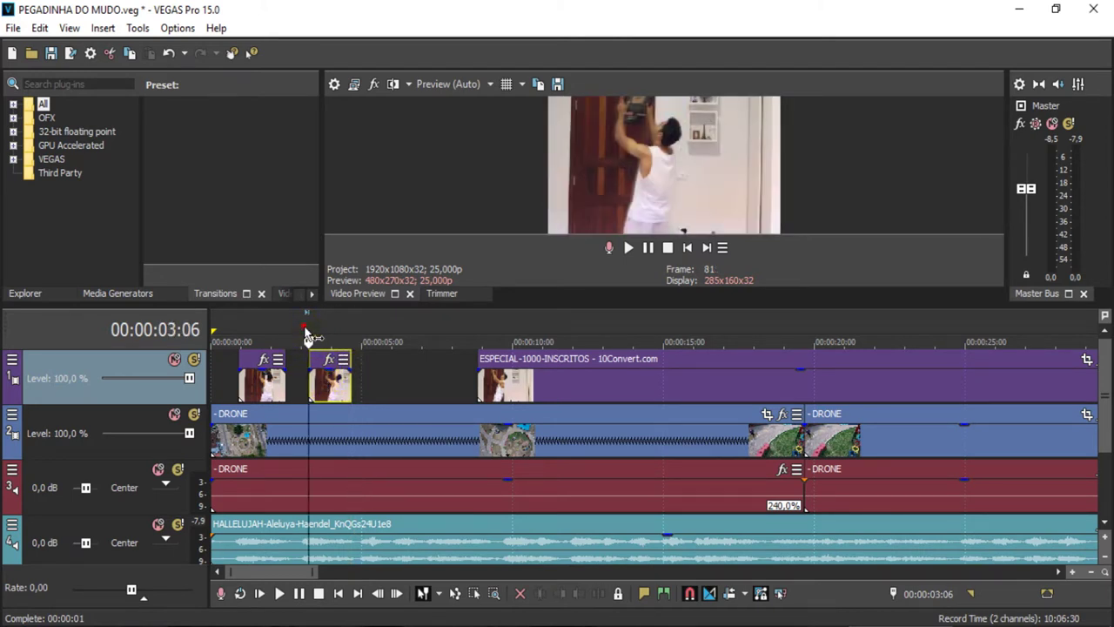
left_click_drag(318, 378, 321, 385)
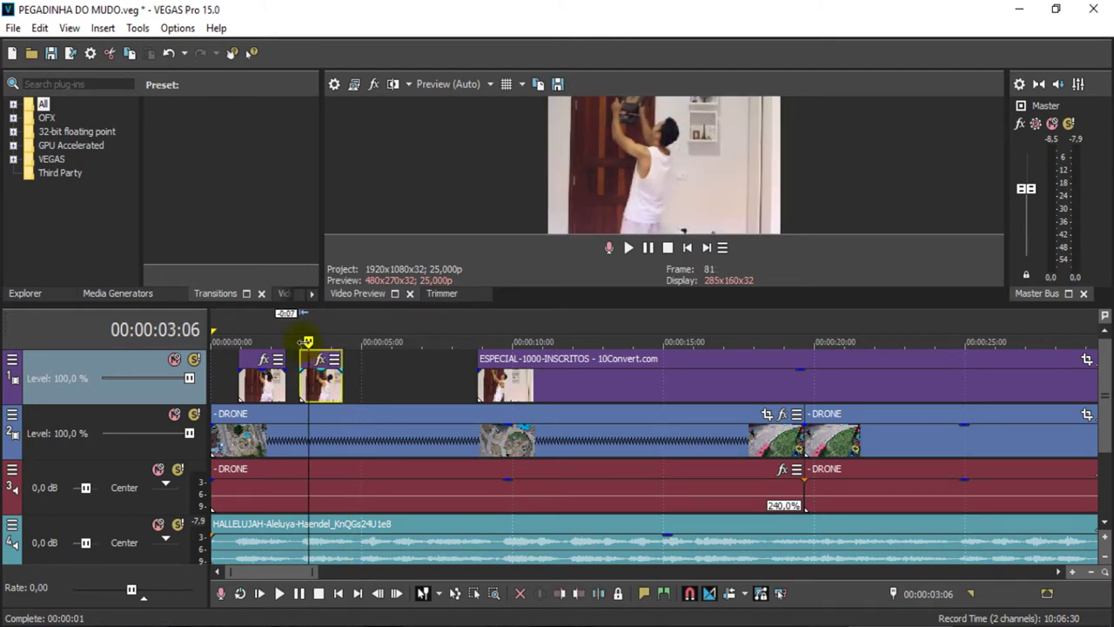
left_click(300, 341)
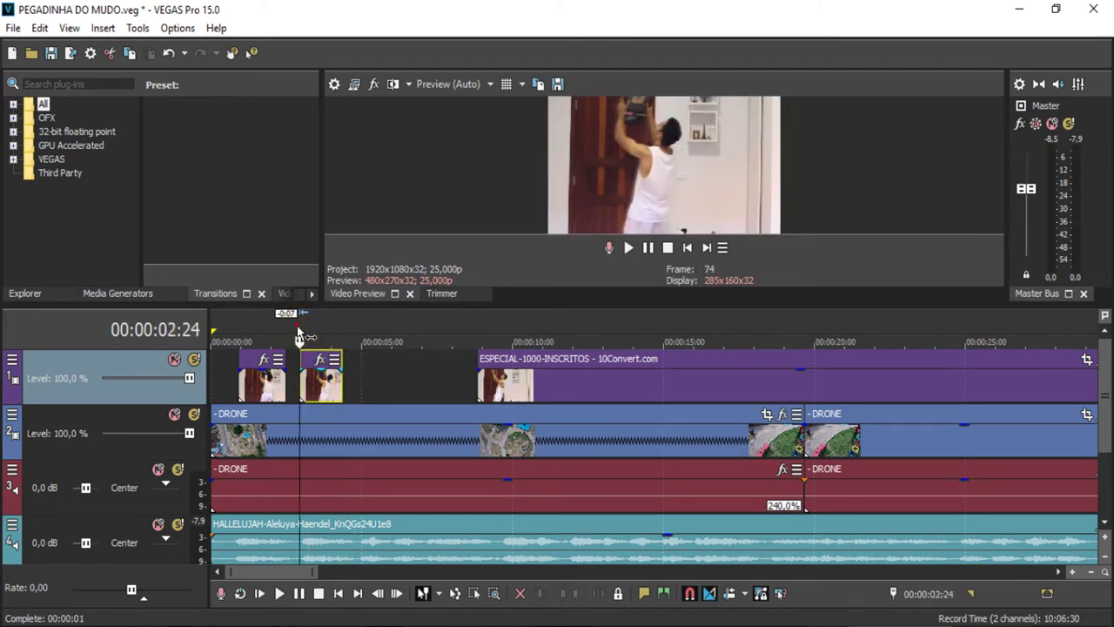
Step: Play the opening from the timeline start to check both door fragments against the music
left_click(688, 249)
key("space")
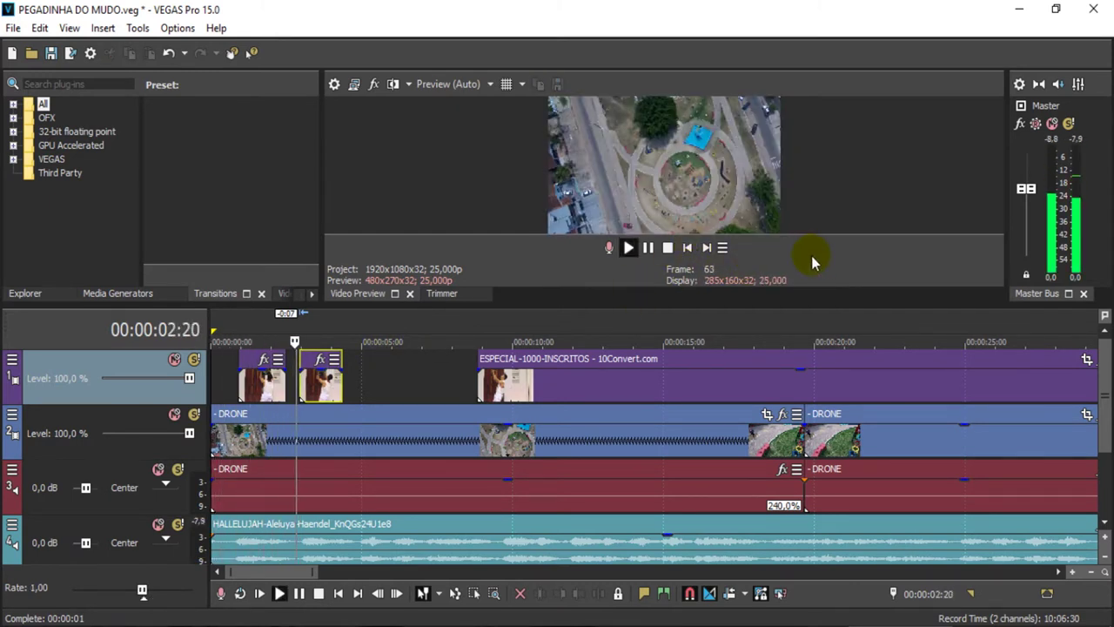
left_click(648, 248)
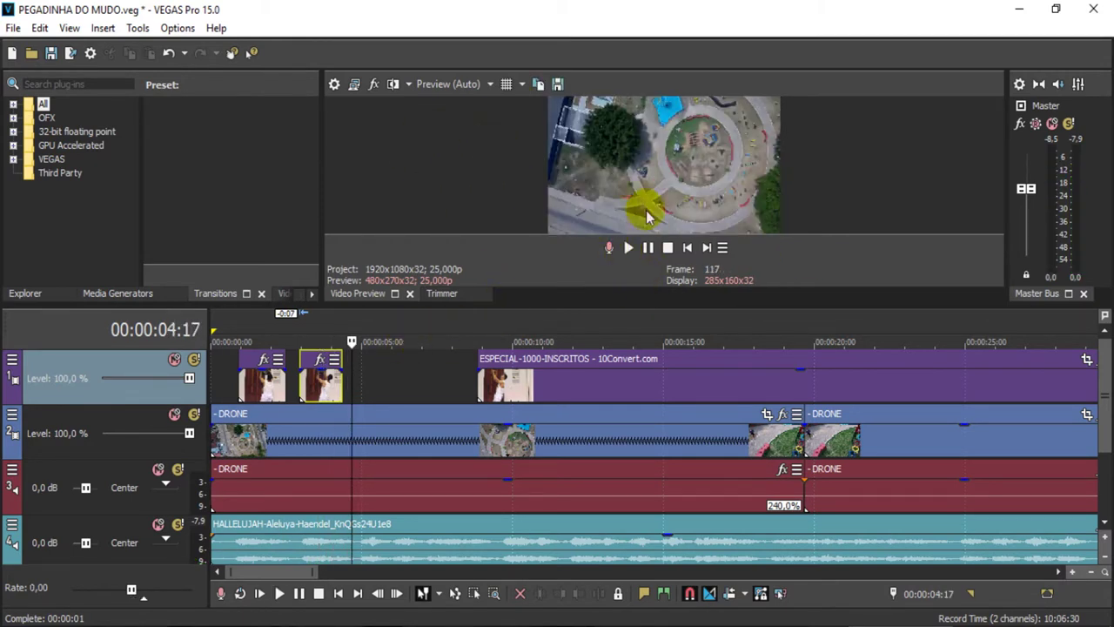
Step: Set the video preview quality to Draft (Full) and replay the opening twice from the timeline start
left_click(490, 85)
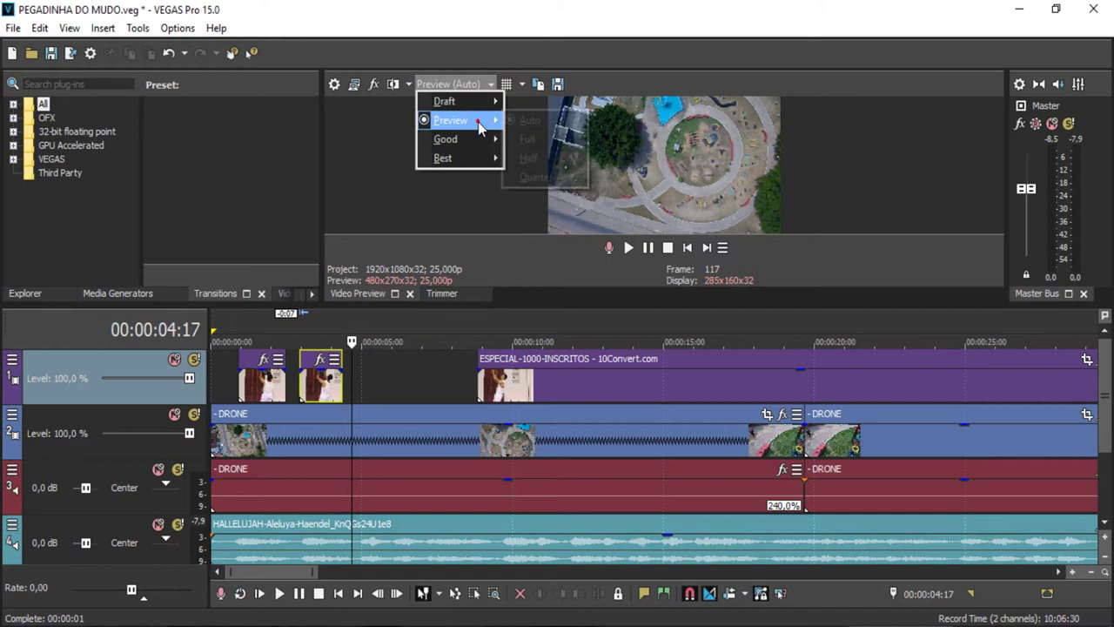
left_click(528, 139)
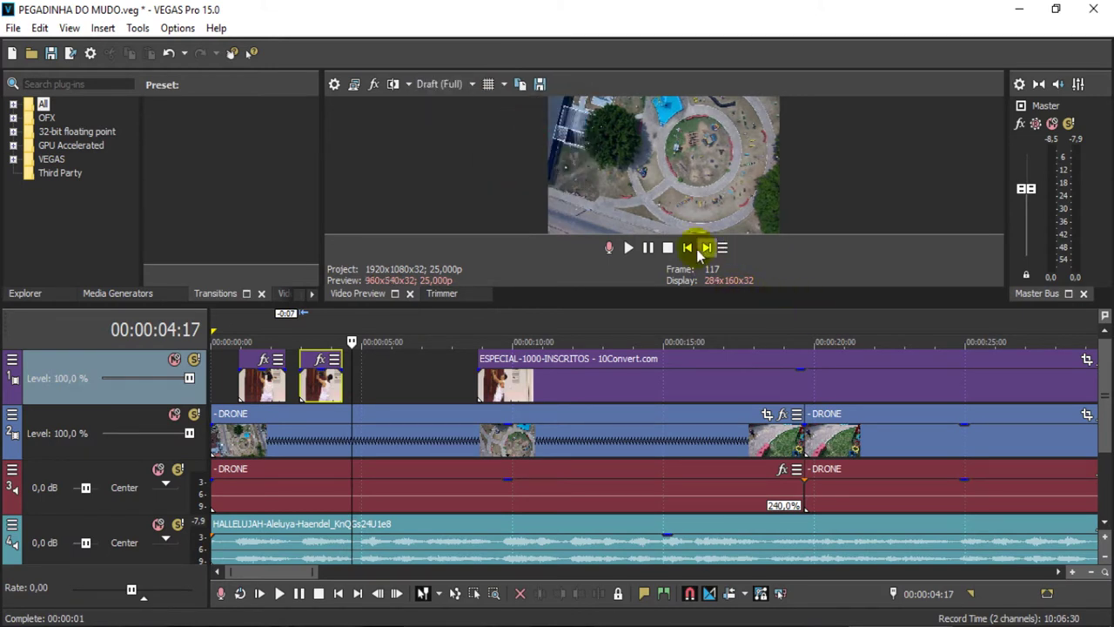
key("space")
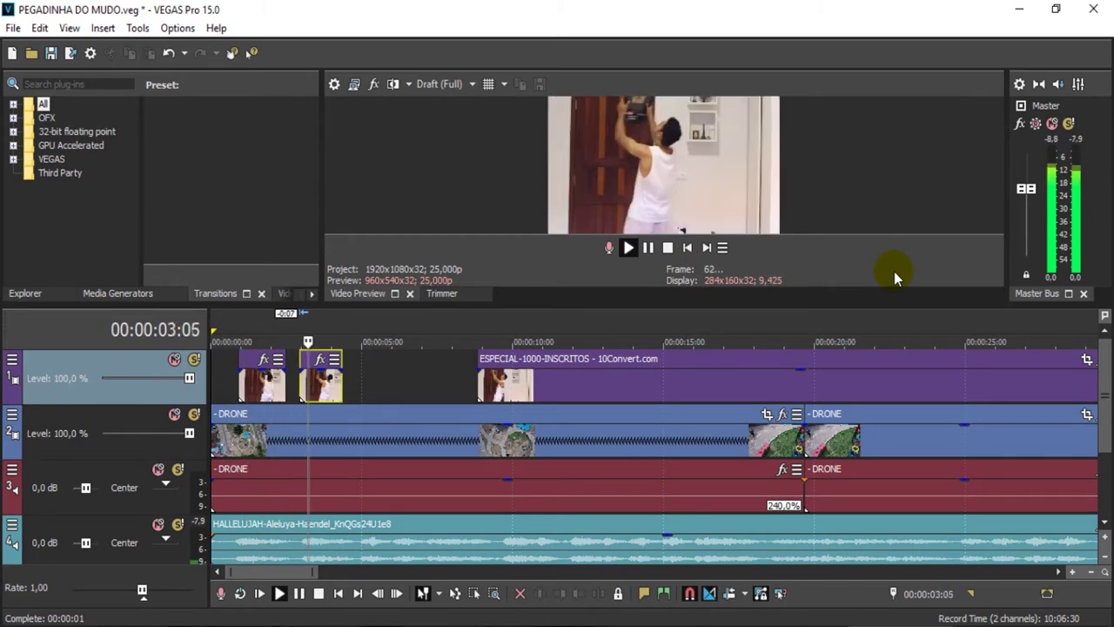
key("space")
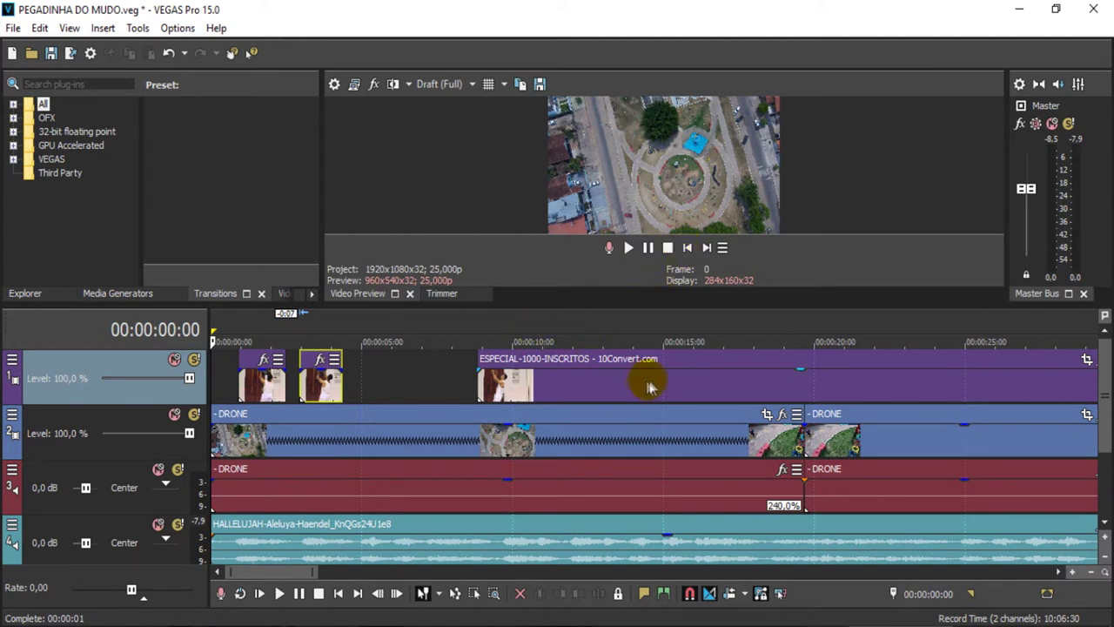
key("space")
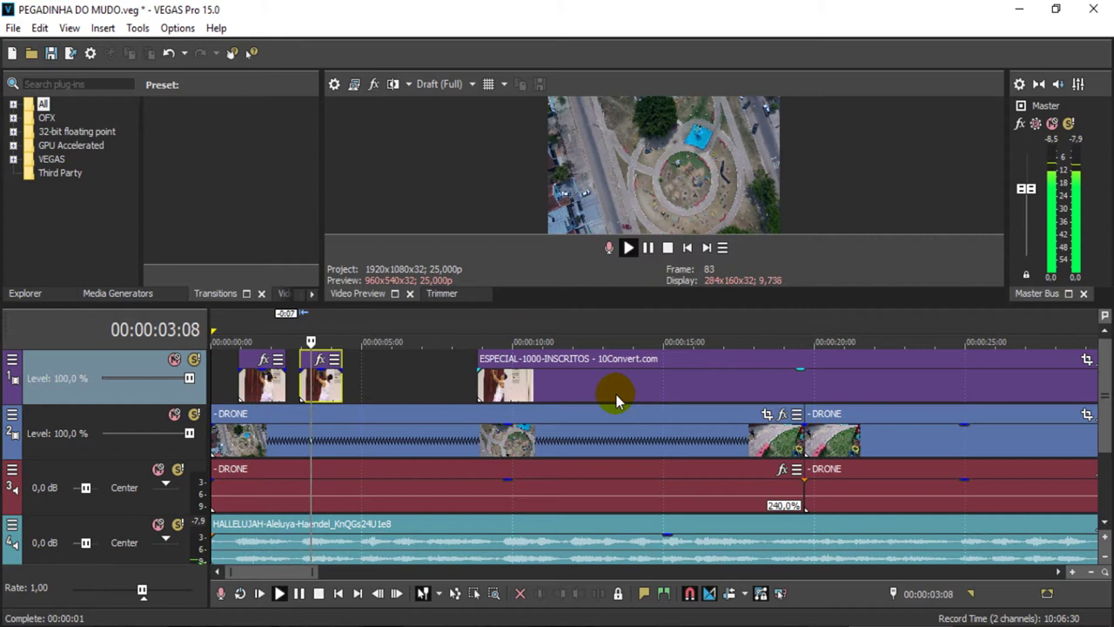
key("space")
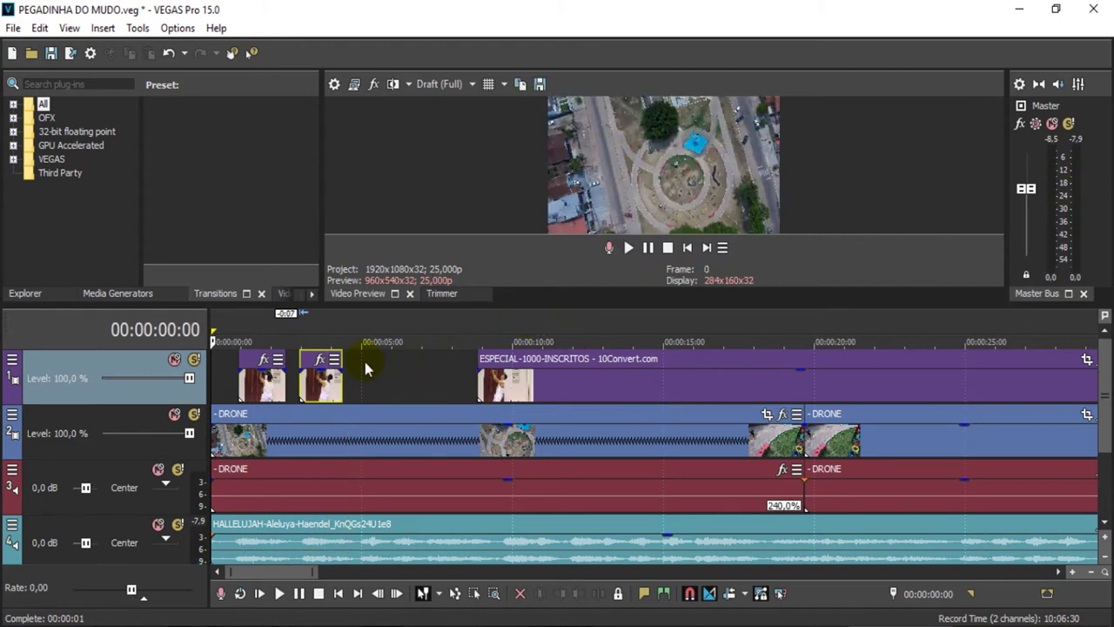
Step: Scrub through the first door fragment and play from about 00:00:01 to check the timing of both fragments
left_click(318, 392)
left_click(257, 325)
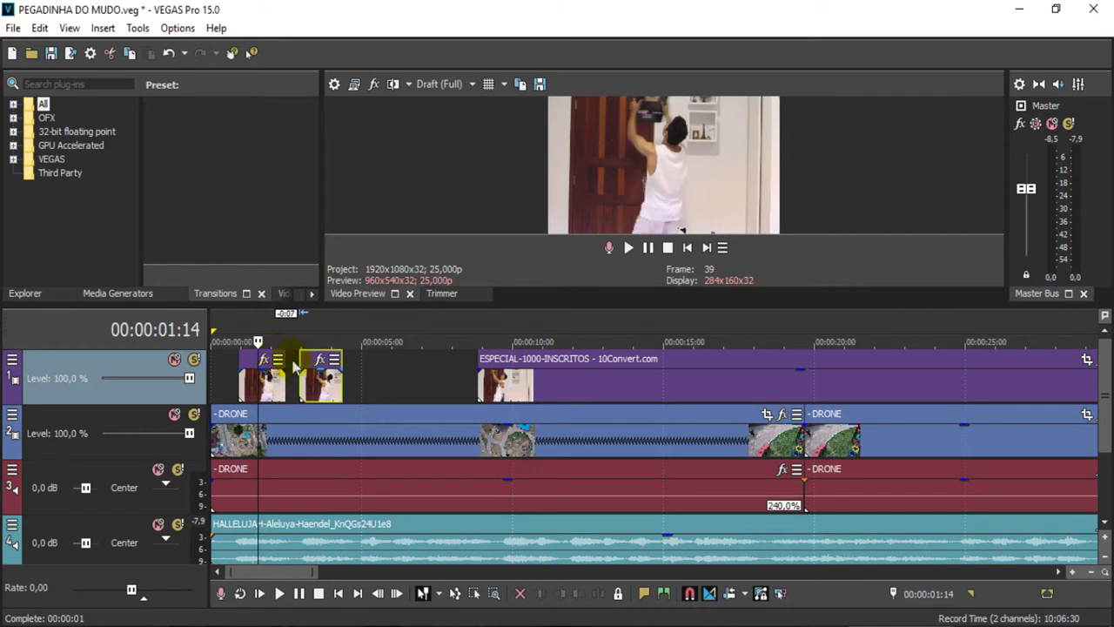
left_click(272, 330)
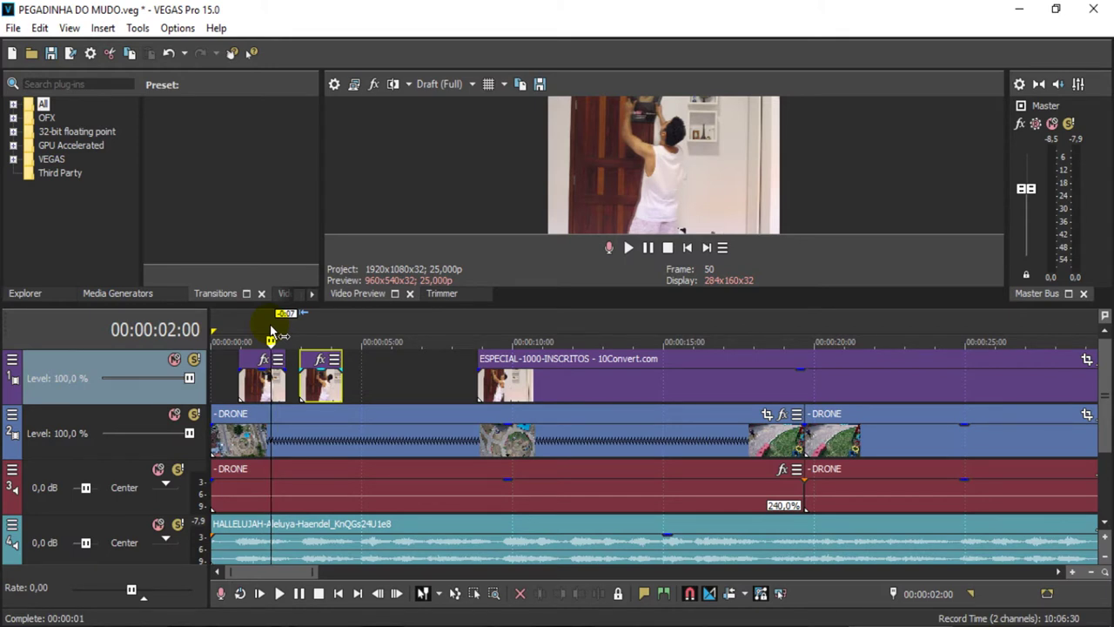
left_click(247, 335)
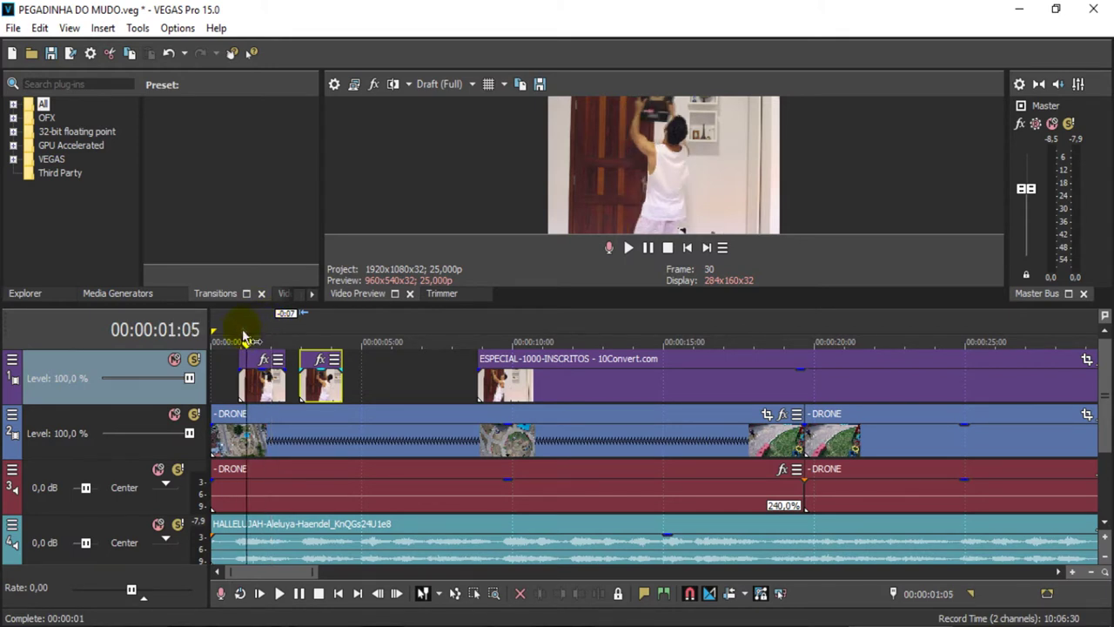
left_click(240, 327)
key("space")
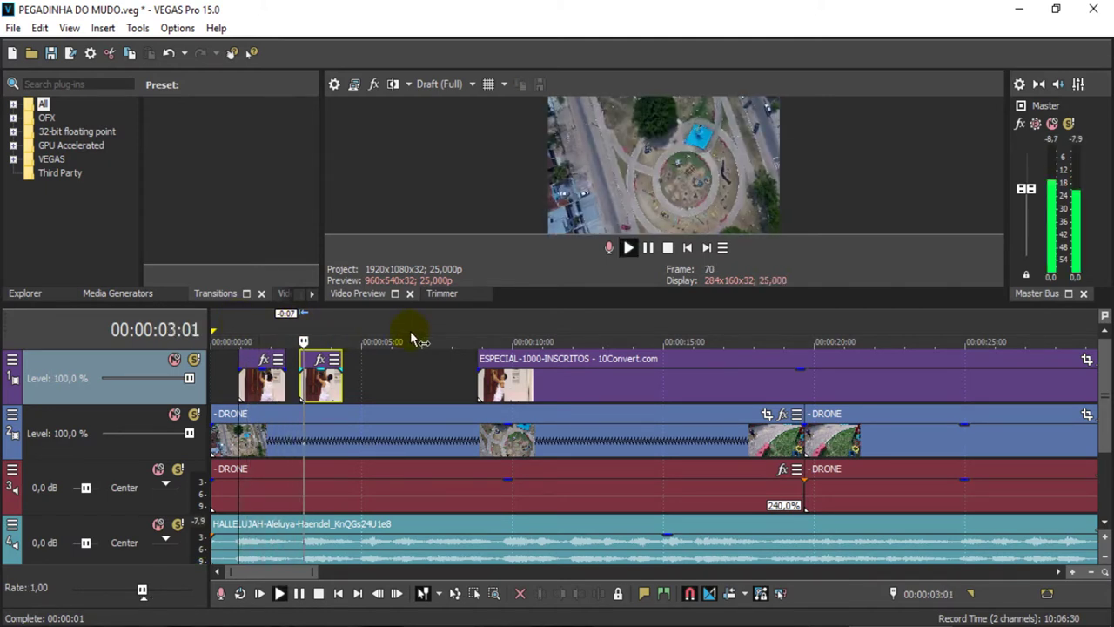
key("space")
left_click(322, 383)
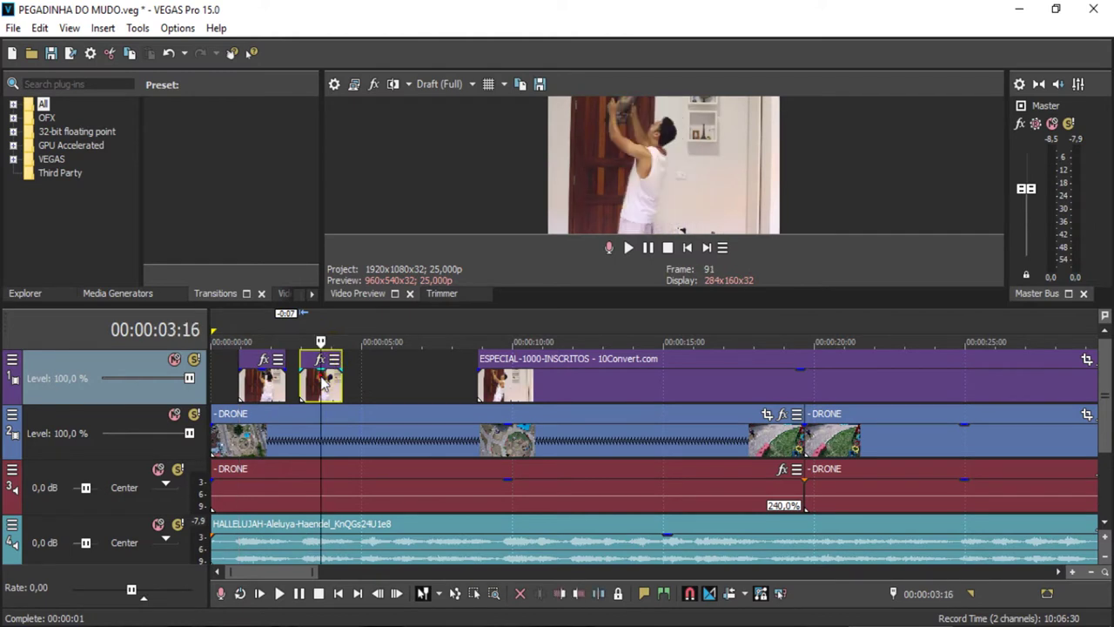
Step: Delete the long ESPECIAL-1000-INSCRITOS remainder and the second door fragment, keeping only the first fragment on the top track
left_click_drag(488, 325, 960, 331)
left_click(997, 331)
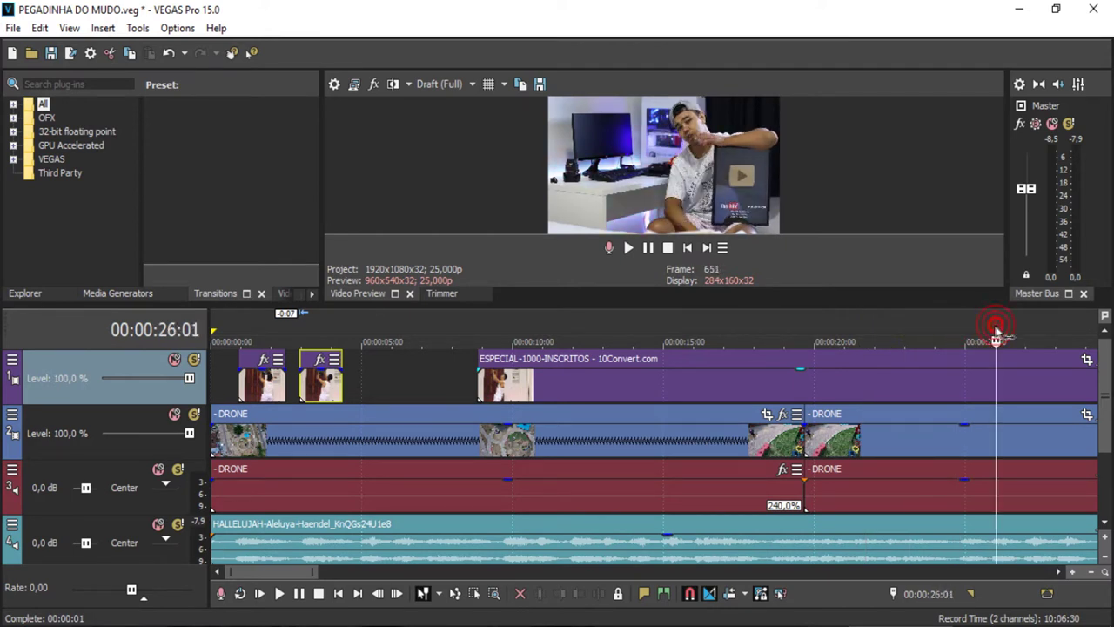
left_click(905, 360)
key("Delete")
left_click(327, 388)
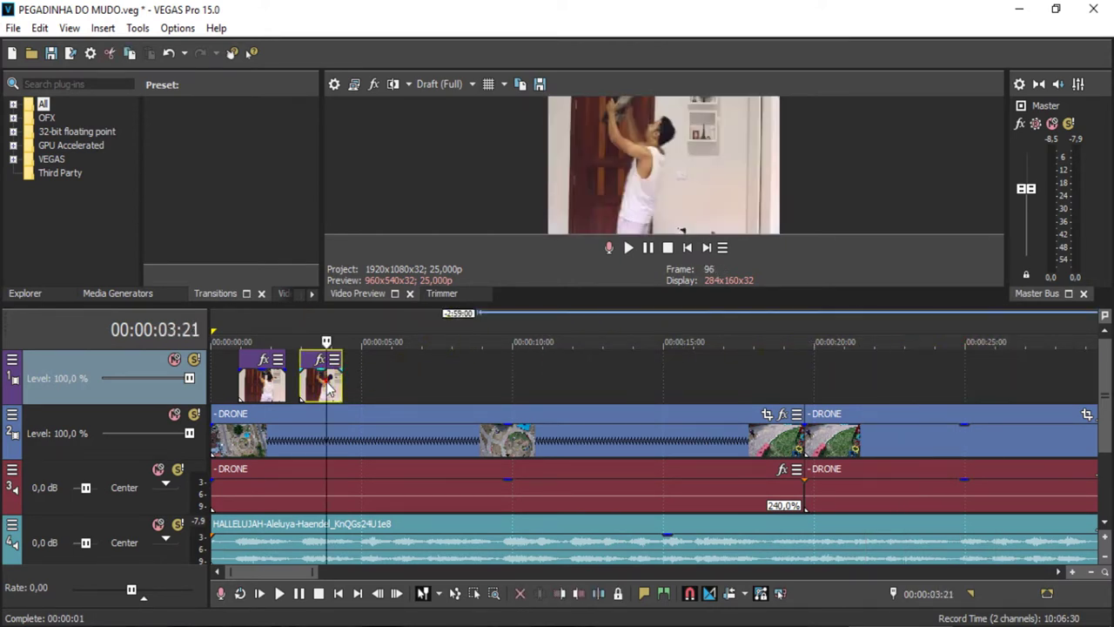
key("Delete")
Step: Bring the QUANDO-EU-ENTREI-NO-EXÉRCITO video from File Explorer into the timeline at about 00:01:01, after the drone footage
scroll(597, 438, "down", 4)
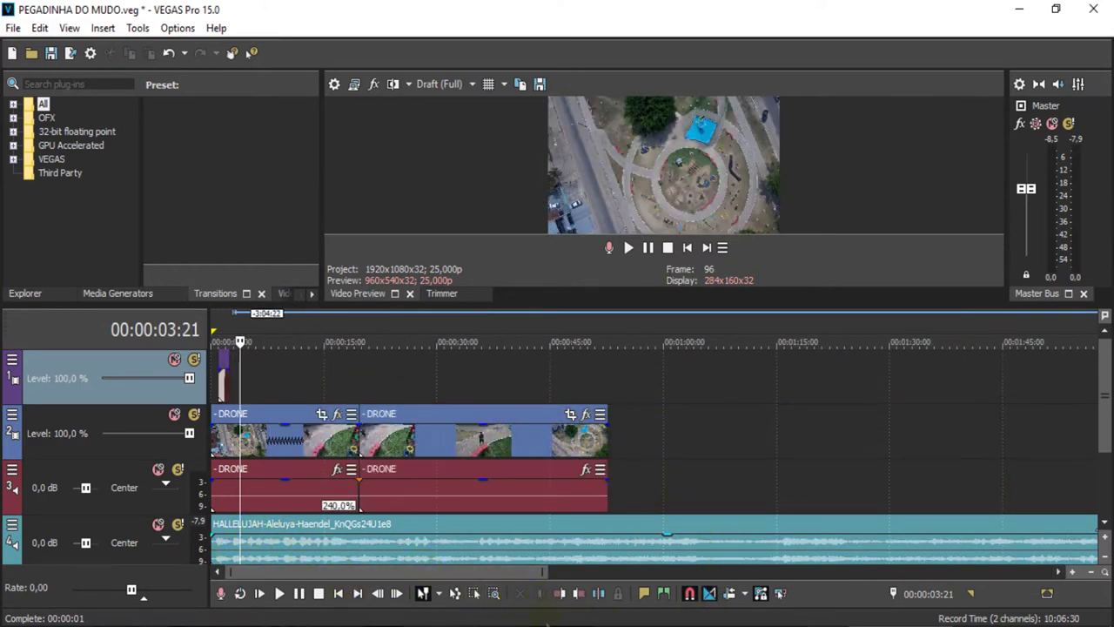
key("alt+Tab")
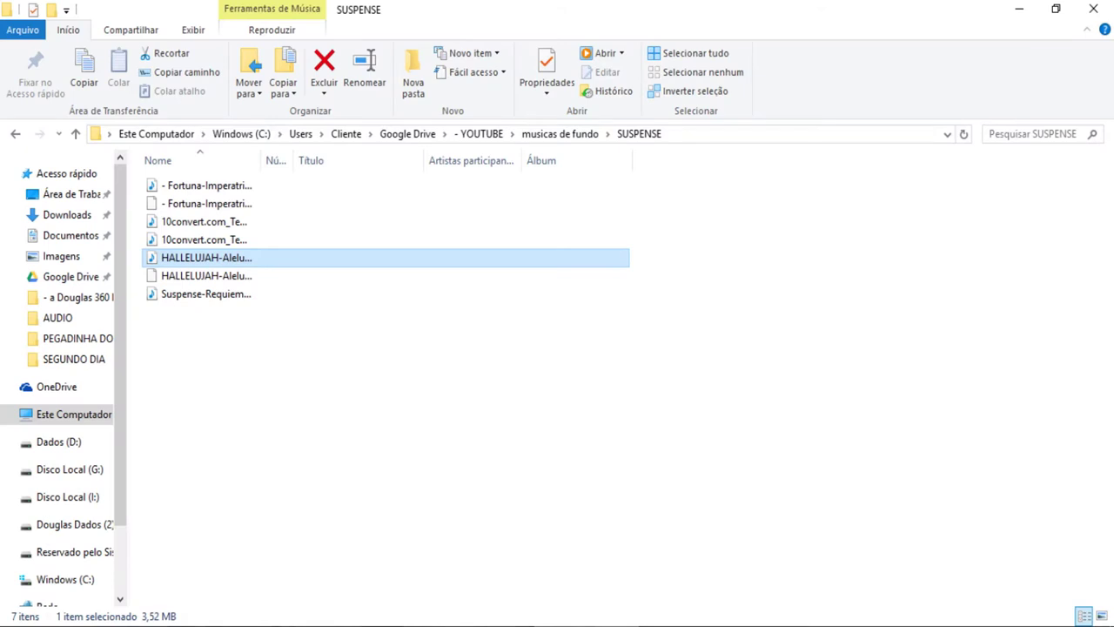
key("alt+Tab")
left_click_drag(370, 222, 685, 470)
left_click(685, 378)
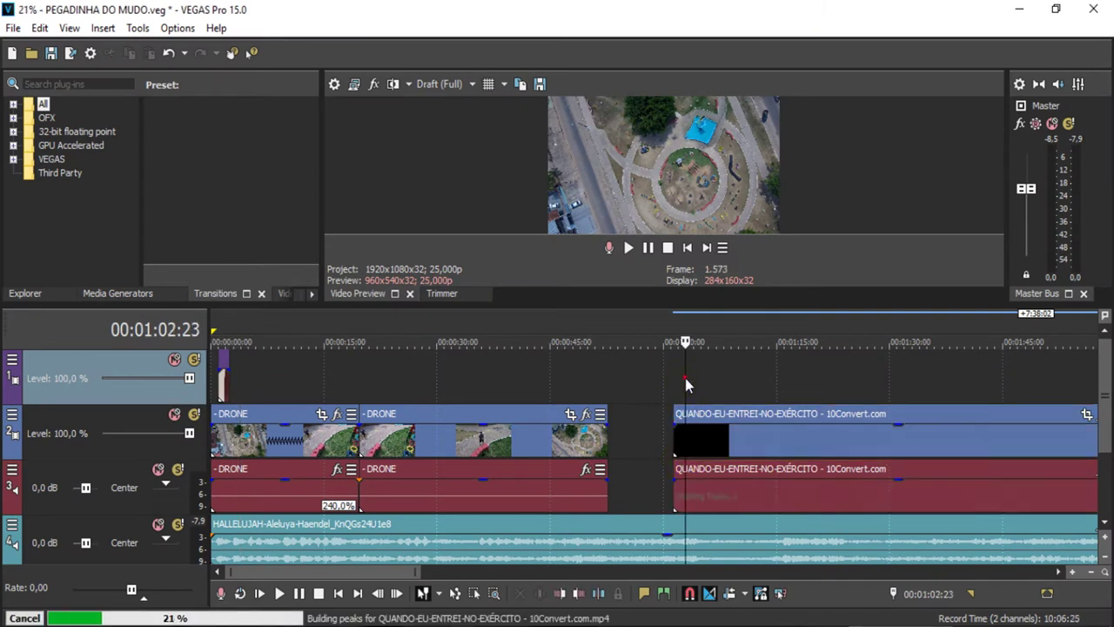
Step: Delete the army clip's audio and move its video to the top track, starting at about 00:00:05 above the drone footage
left_click(721, 487)
left_click(744, 490)
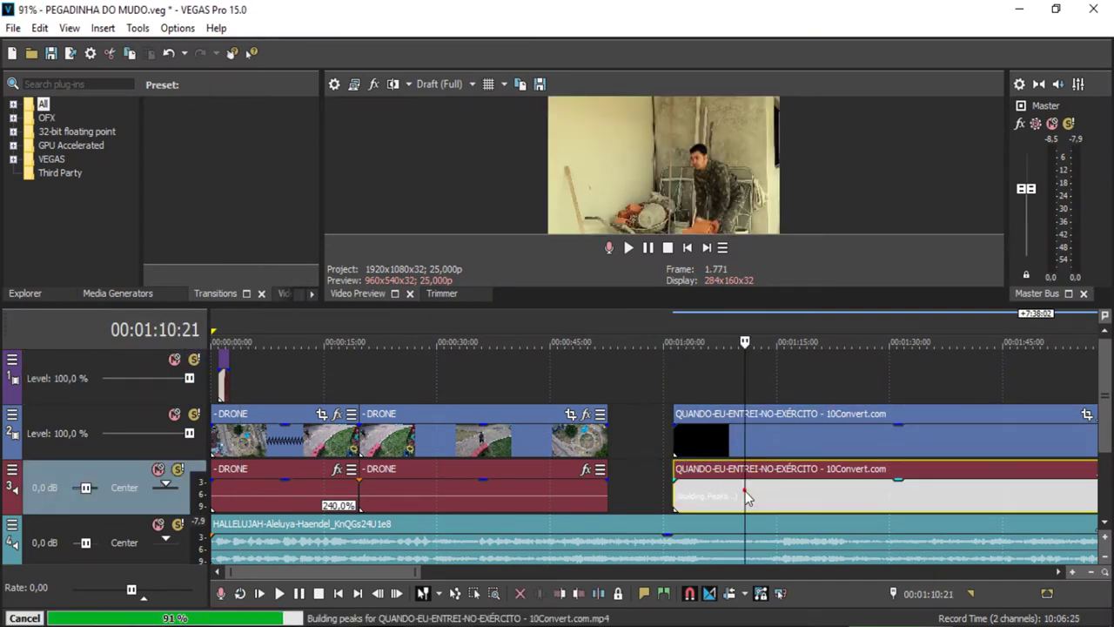
key("Delete")
left_click_drag(730, 449, 336, 385)
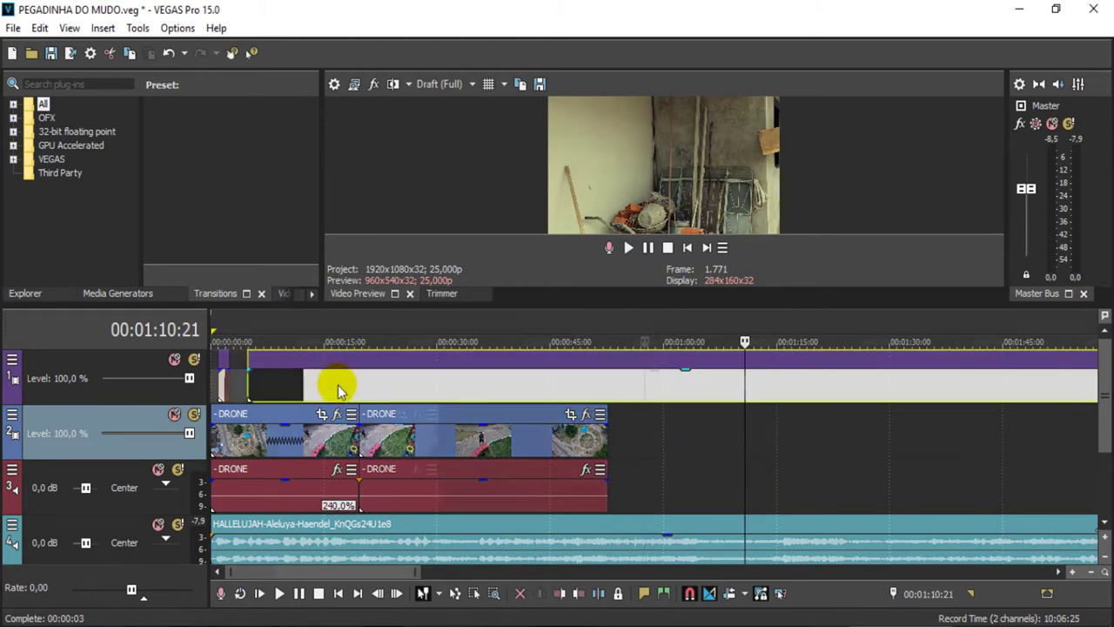
scroll(329, 488, "up", 4)
left_click(233, 324)
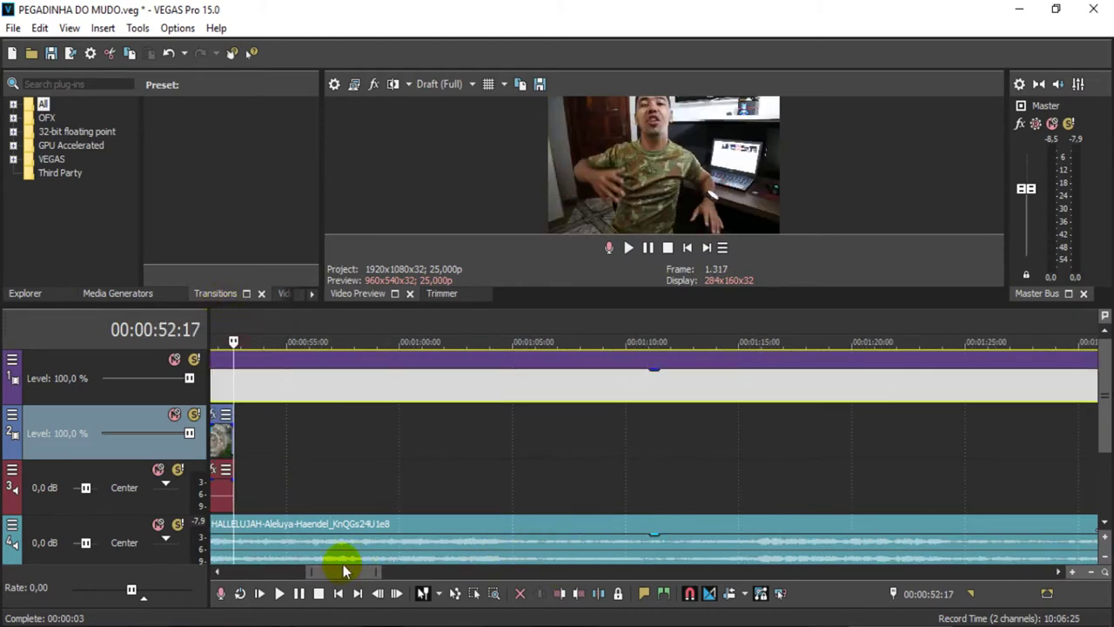
left_click_drag(346, 571, 262, 581)
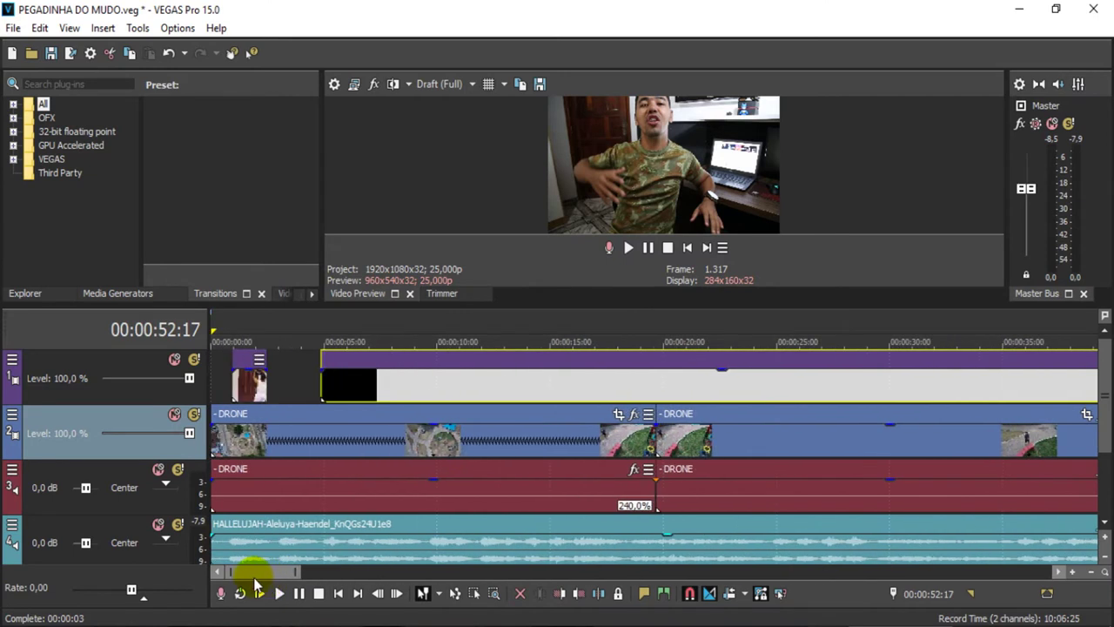
Step: Move the army clip on the top track to start at 00:00:03:23 and play its opening to find where the action begins
left_click(300, 388)
left_click_drag(344, 369, 347, 392)
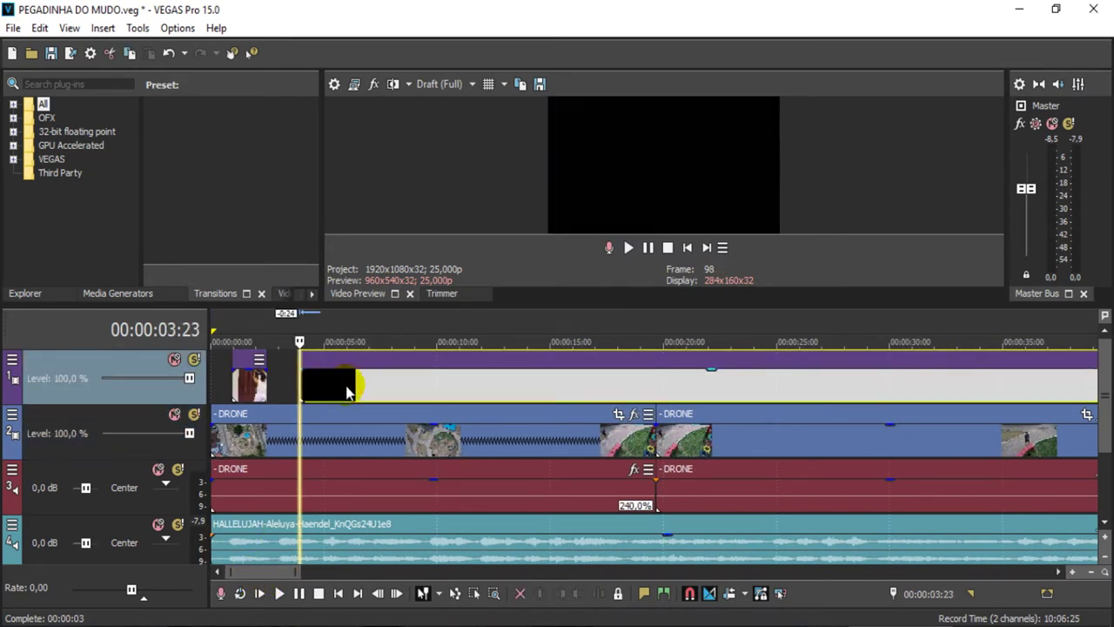
left_click(394, 339)
left_click(491, 340)
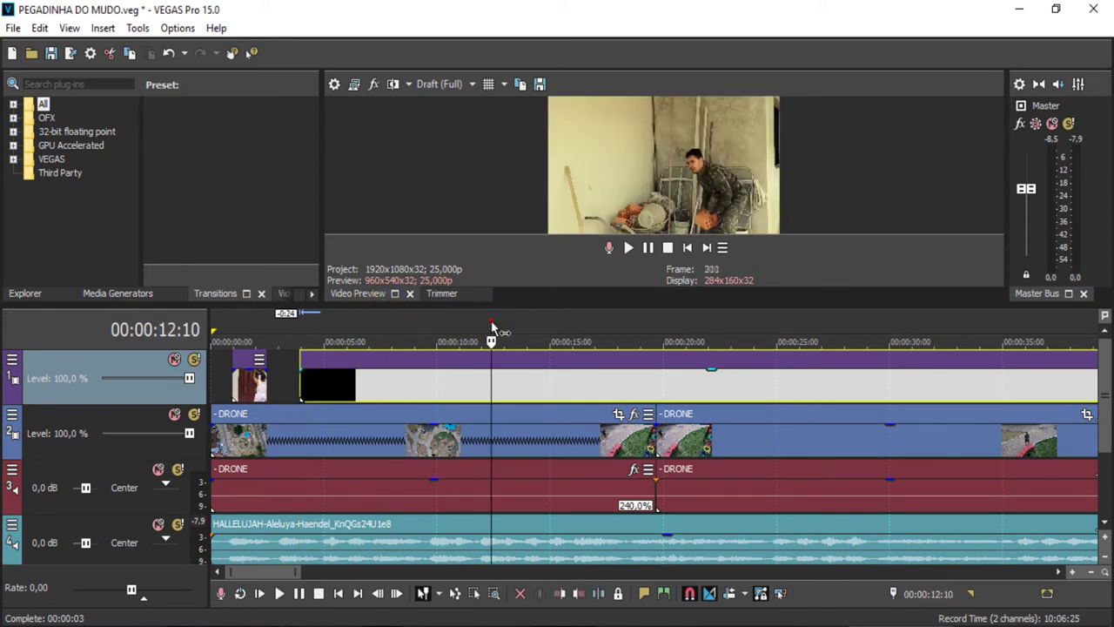
left_click(300, 334)
key("space")
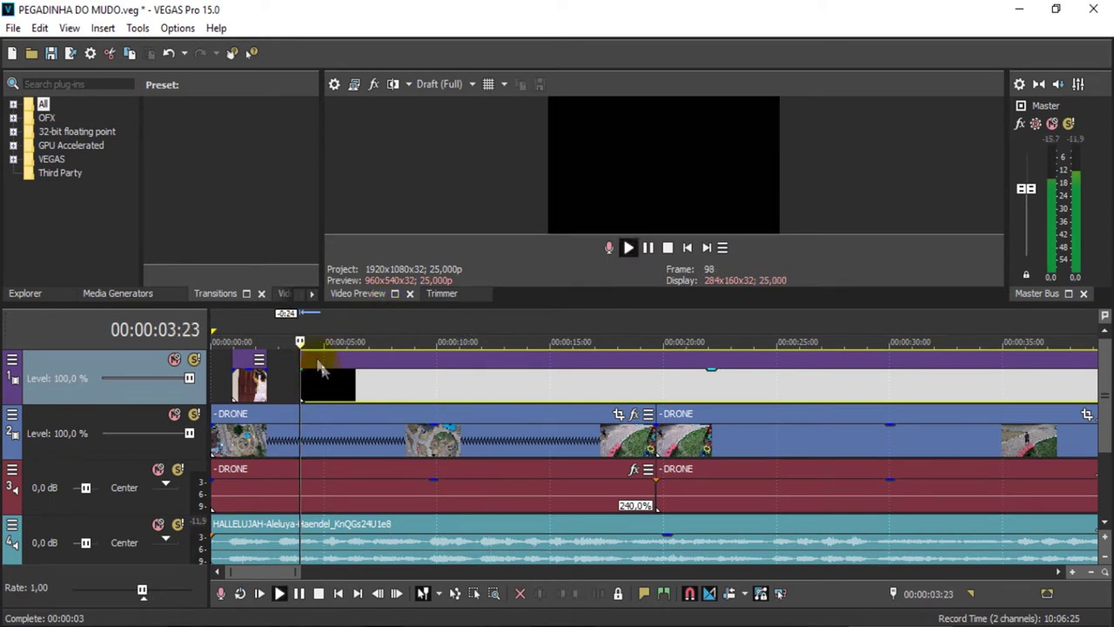
key("space")
key("space")
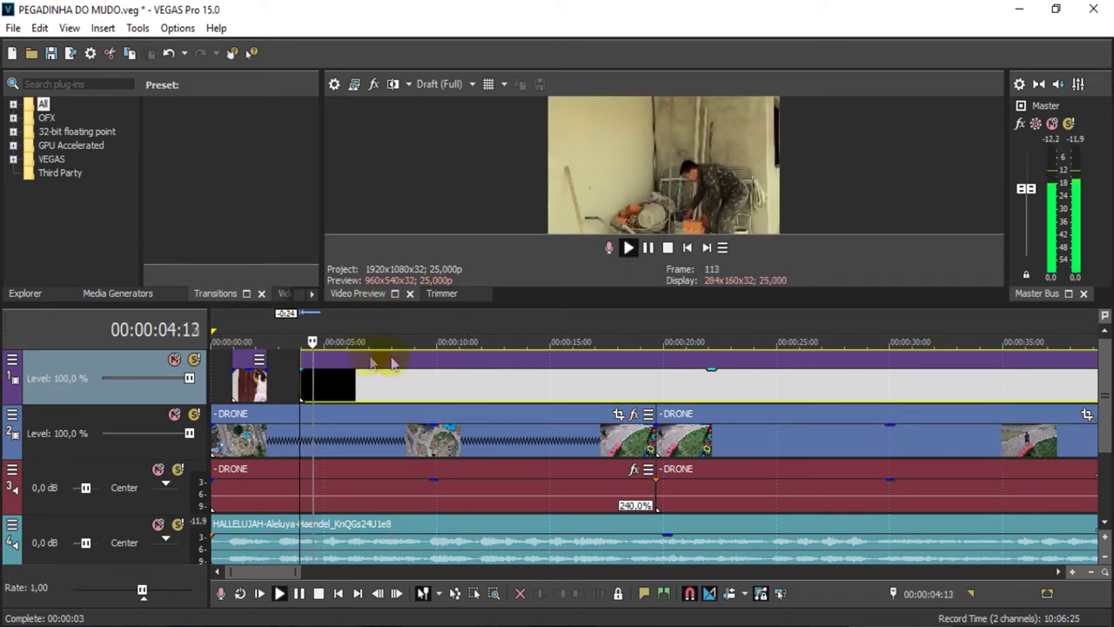
left_click(648, 248)
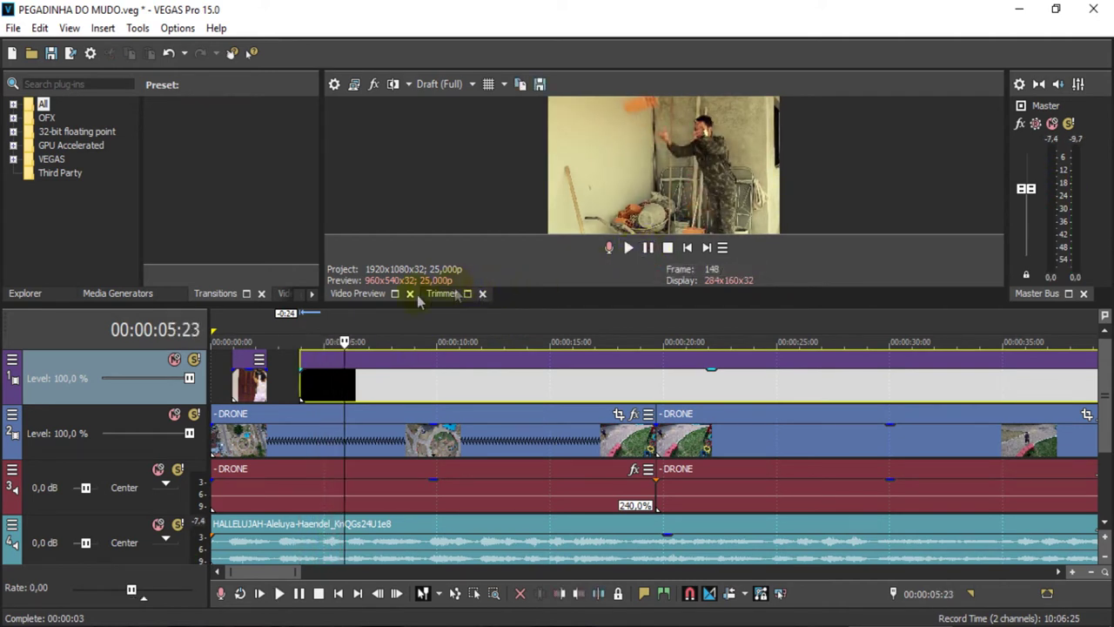
Step: Split the army clip at 00:00:05:16 and delete the black opening piece before the cut
left_click_drag(345, 340, 340, 335)
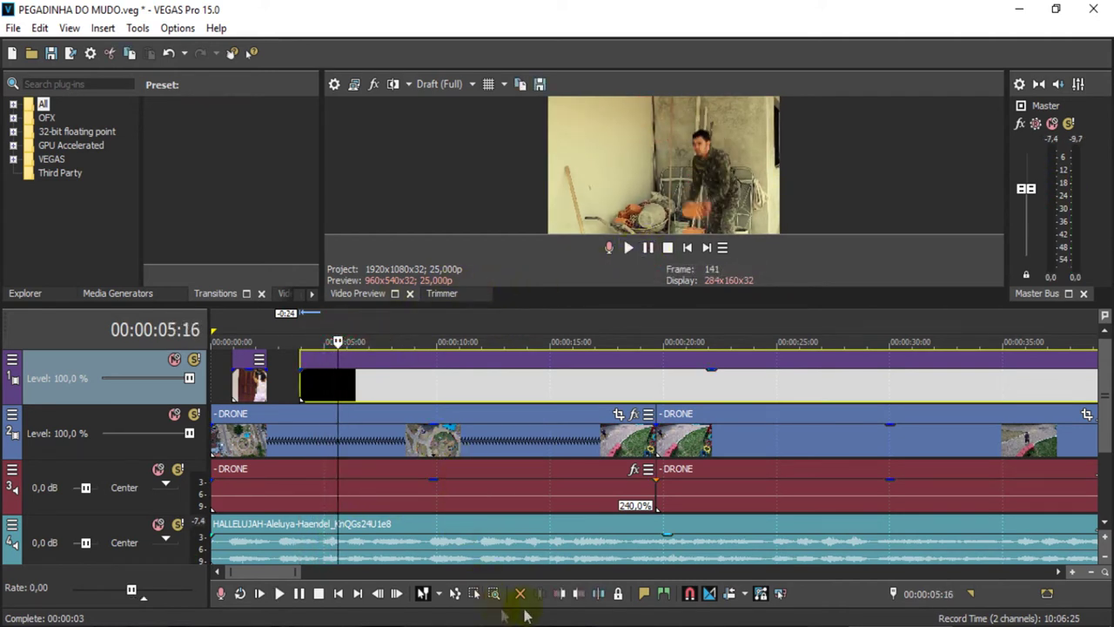
left_click(600, 598)
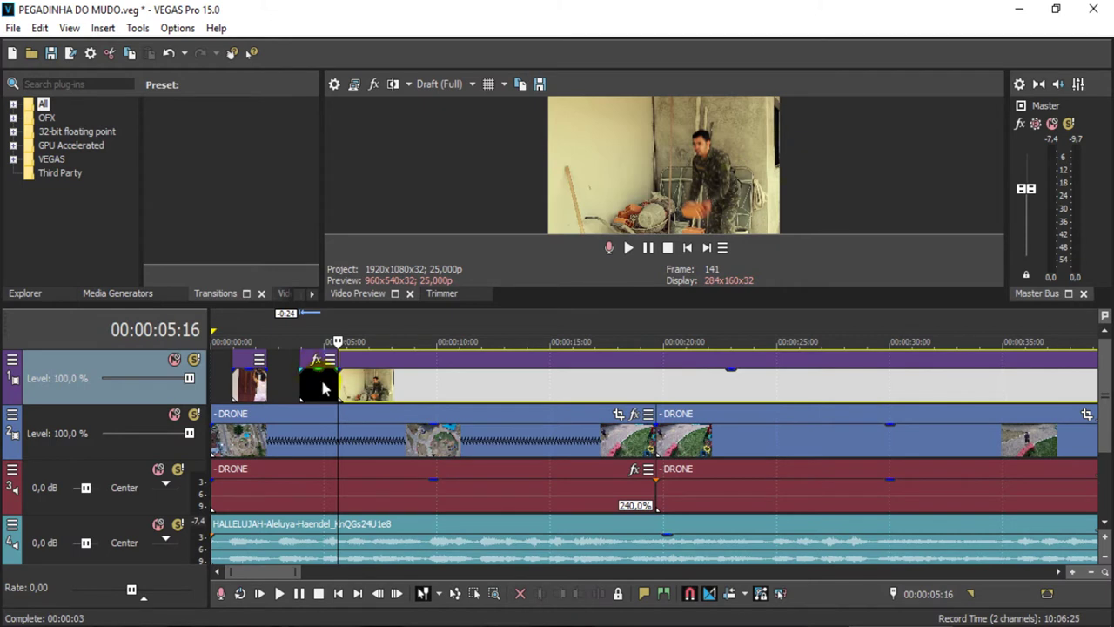
left_click(323, 387)
key("Delete")
Step: Move the remaining army clip earlier on the top track so it starts at 00:00:03:01, shortly after the door fragment
left_click_drag(386, 386, 336, 386)
left_click(286, 338)
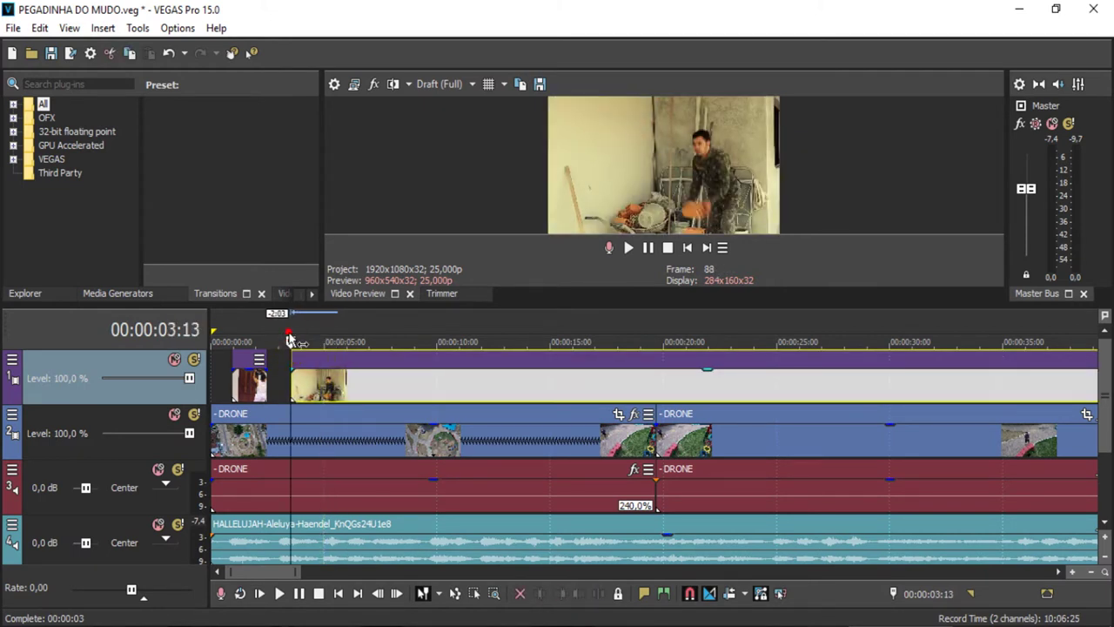
scroll(326, 398, "up", 2)
left_click(306, 337)
scroll(296, 348, "up", 2)
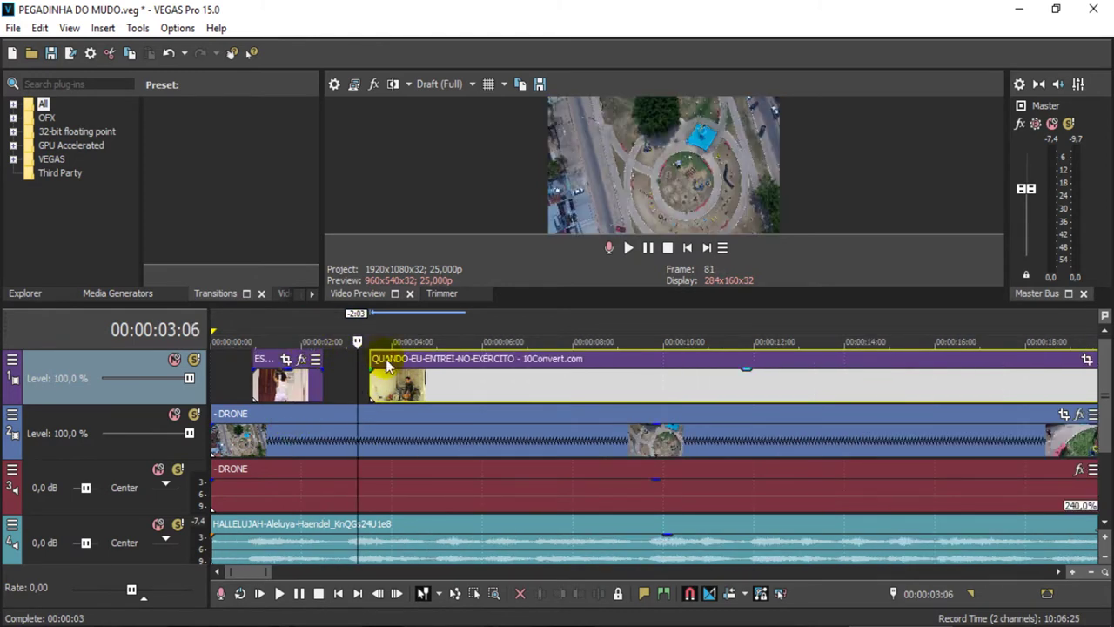
left_click_drag(388, 365, 373, 361)
left_click(349, 340)
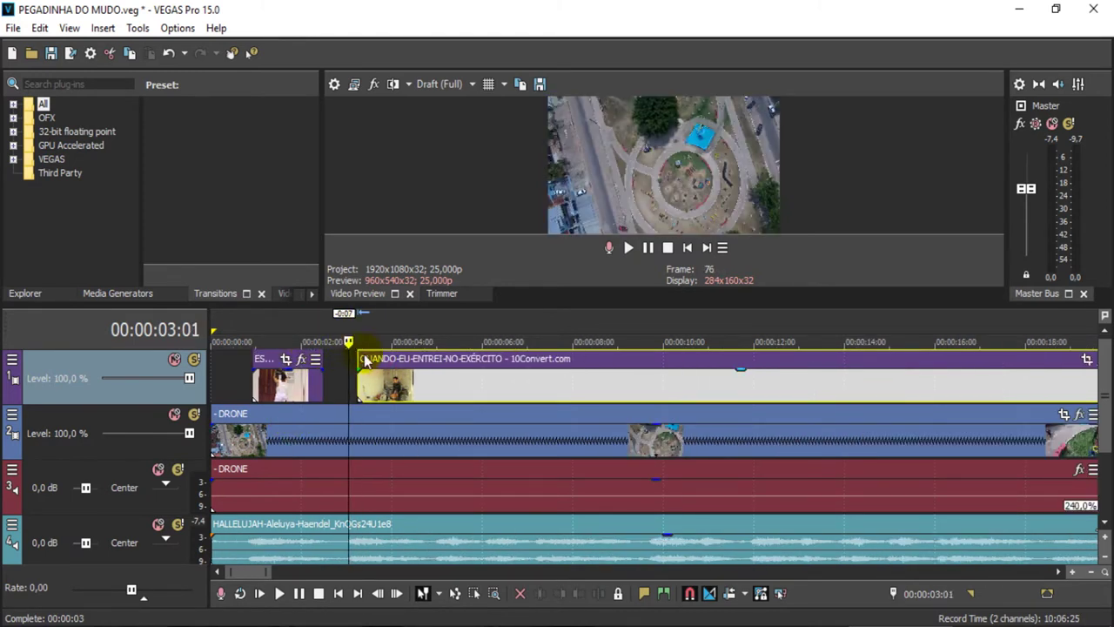
left_click_drag(376, 362, 366, 362)
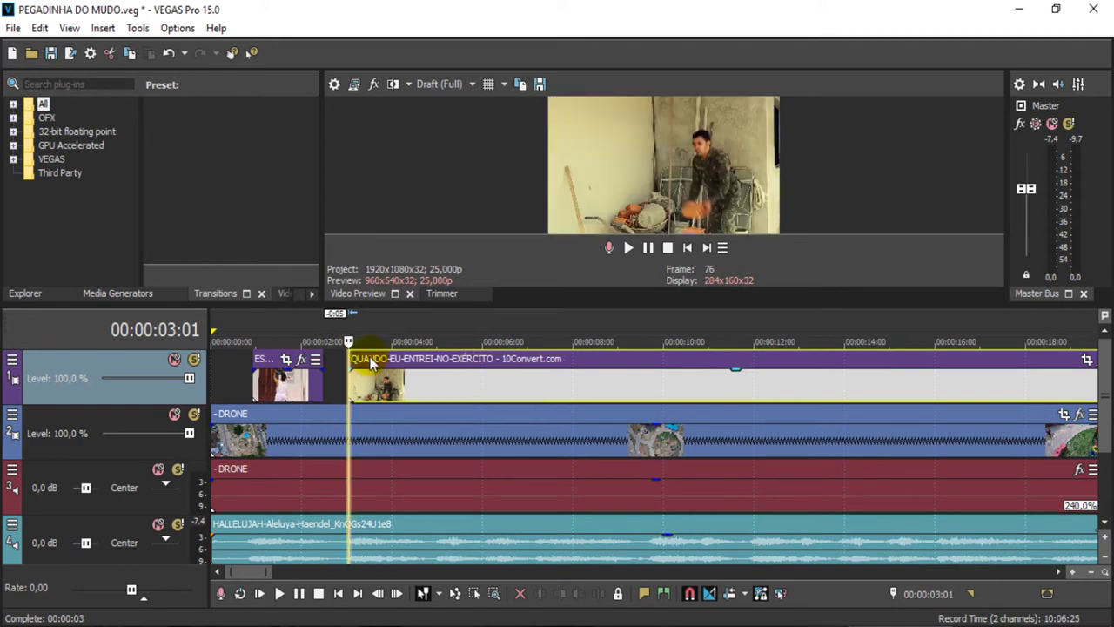
Step: Review the opening clips from about 00:00:00:16 and split the army clip at 00:00:04:17
left_click(250, 334)
scroll(250, 334, "up", 2)
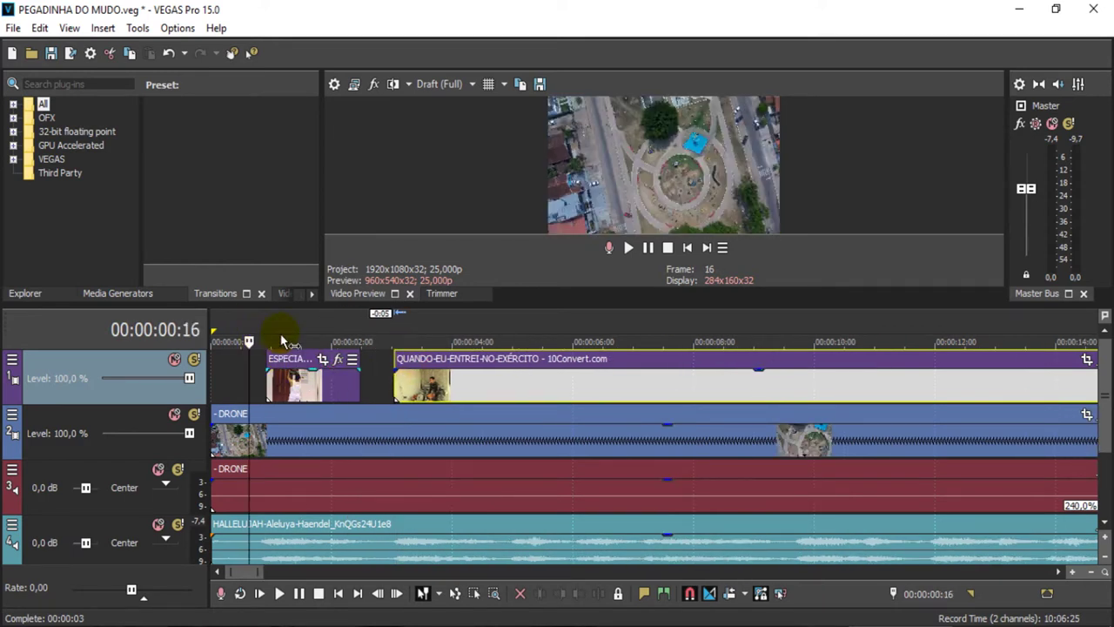
key("Left")
key("Left")
key("Left")
key("Left")
key("Left")
key("Left")
key("Left")
key("Left")
key("Left")
key("Left")
key("Left")
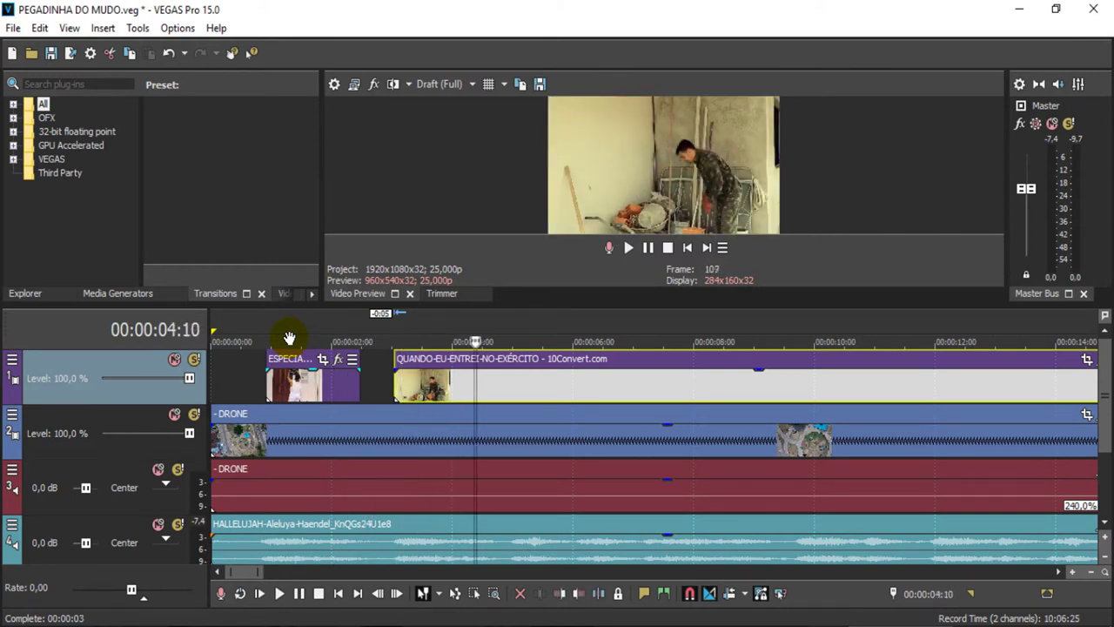
key("Return")
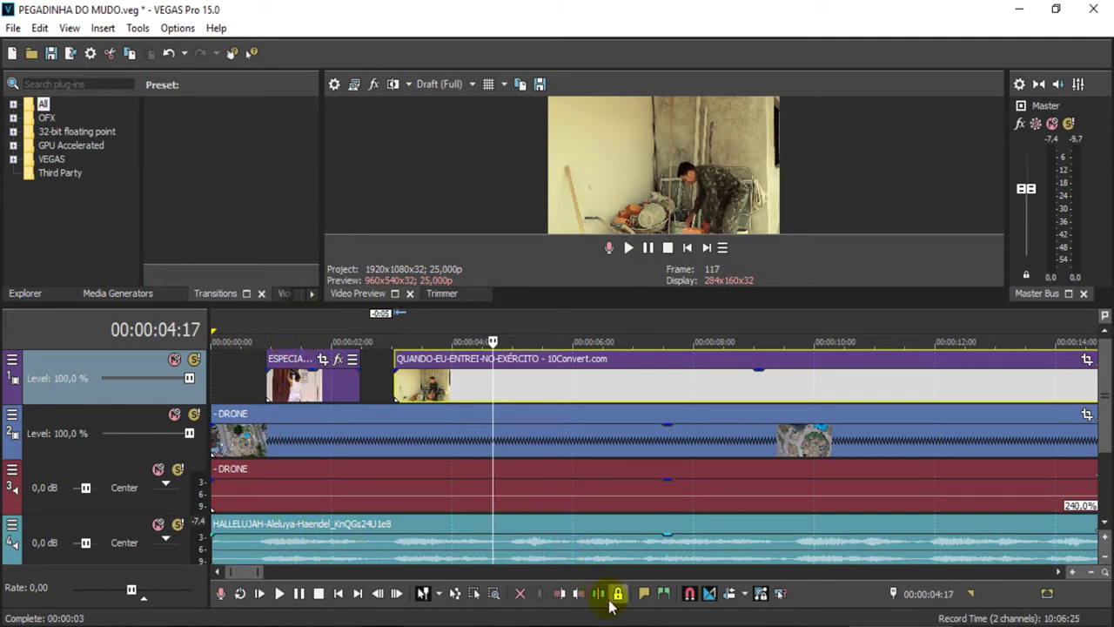
key("s")
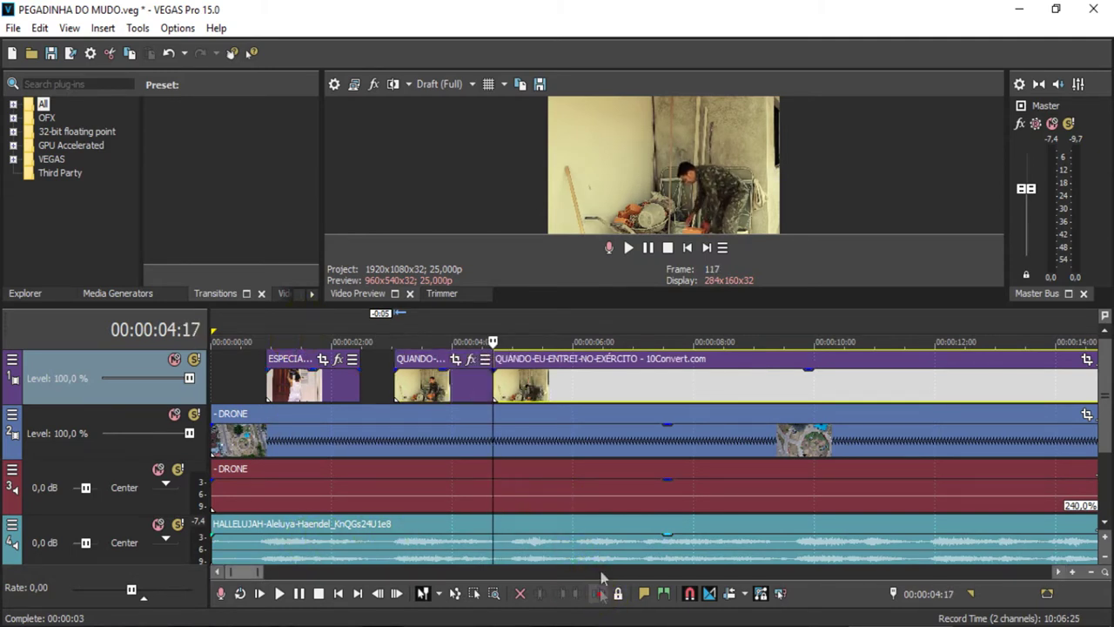
Step: Cut out the army footage between 00:00:04:17 and 00:00:06:14 and move the street-digging remainder to start at about 00:00:05:02
left_click(606, 340)
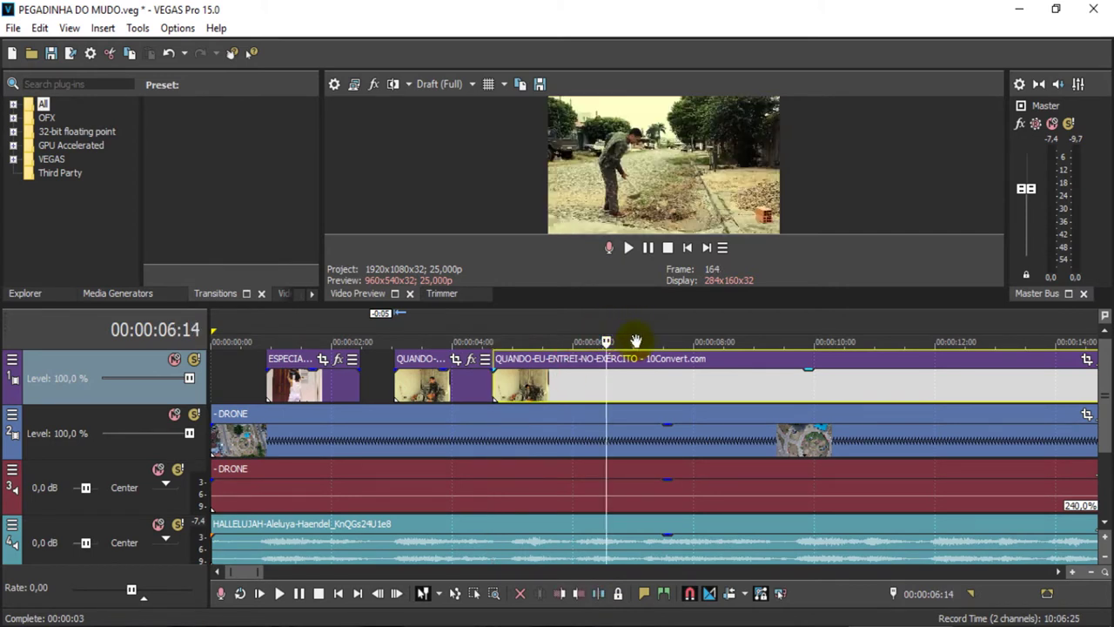
left_click(598, 593)
left_click(557, 376)
mouse_move(557, 376)
left_mouse_down()
mouse_move(662, 383)
mouse_move(564, 387)
left_mouse_up()
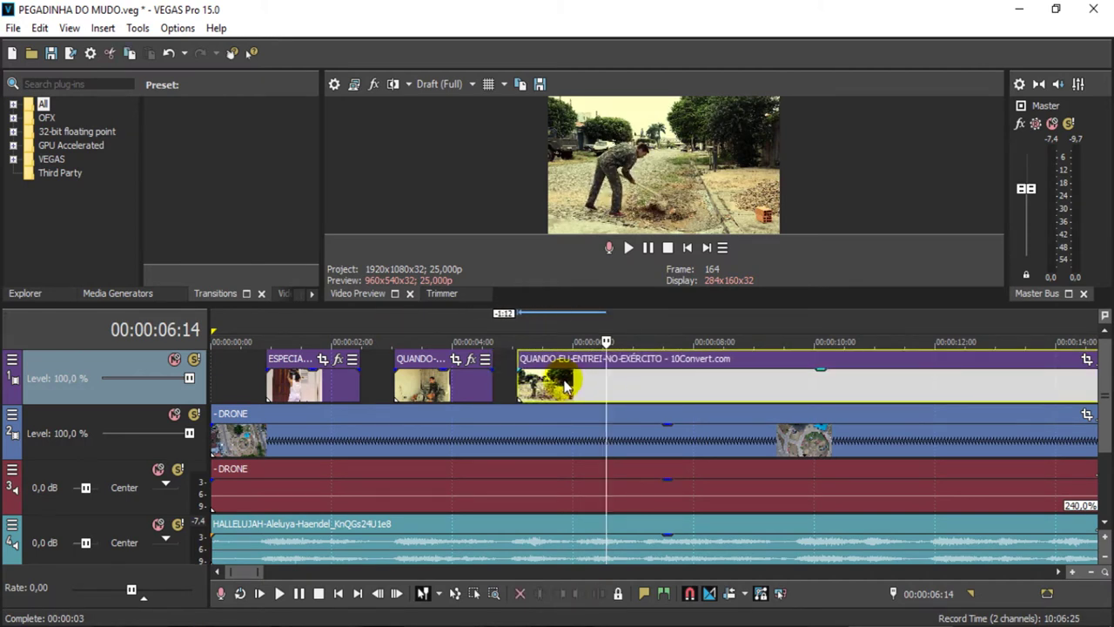
Step: Play the two army fragments from about 00:00:03 to check their timing against the music
left_click(389, 338)
key("space")
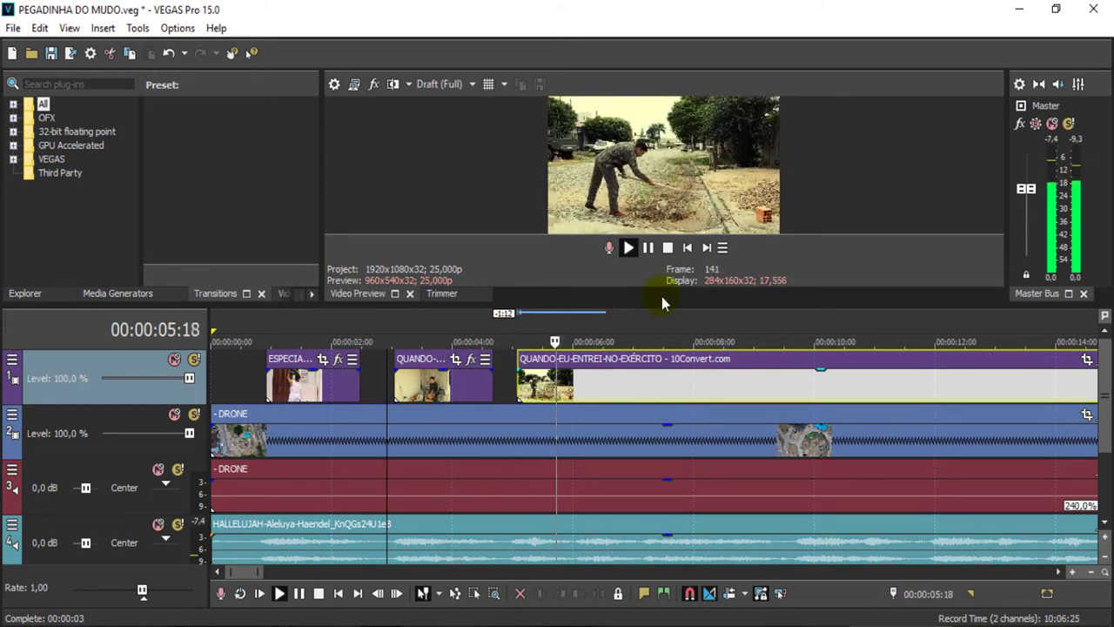
key("space")
left_click(595, 338)
left_click(585, 340)
key("space")
key("space")
Step: Split the digging clip at 00:00:05:22 and 00:00:06:05, and delete the short piece between the cuts
left_click(566, 332)
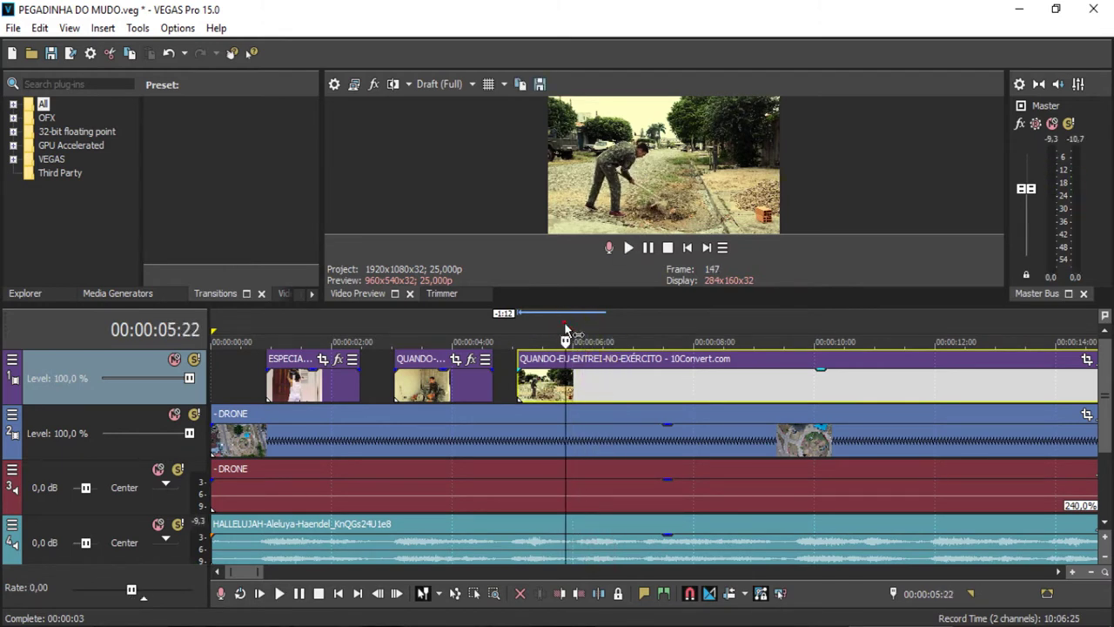
left_click(598, 592)
left_click(596, 392)
left_click(585, 532)
left_click(598, 592)
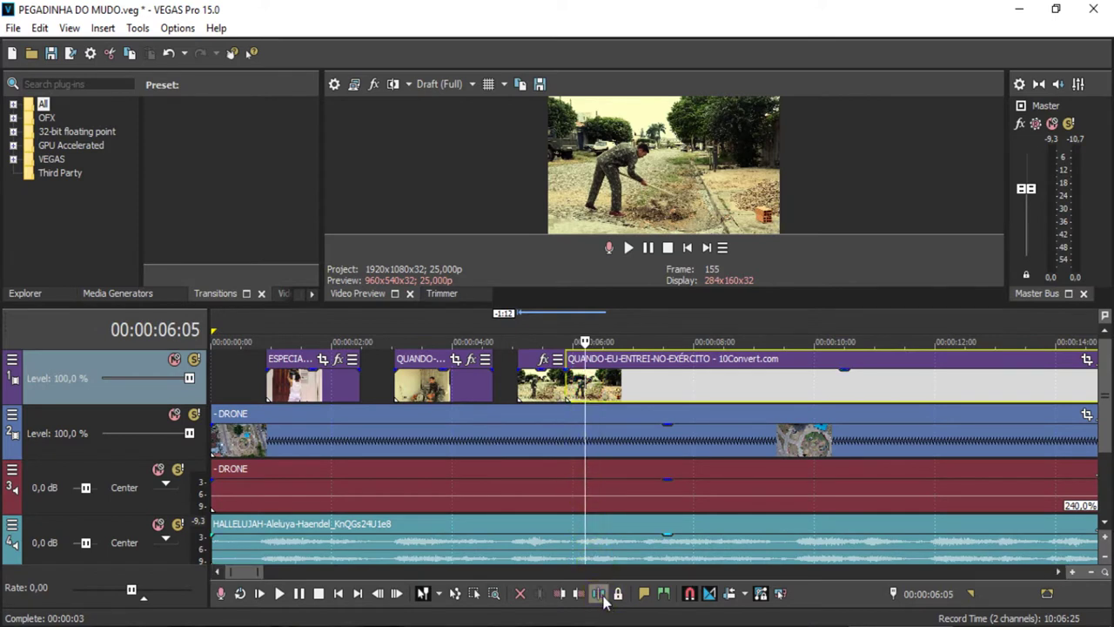
left_click(573, 389)
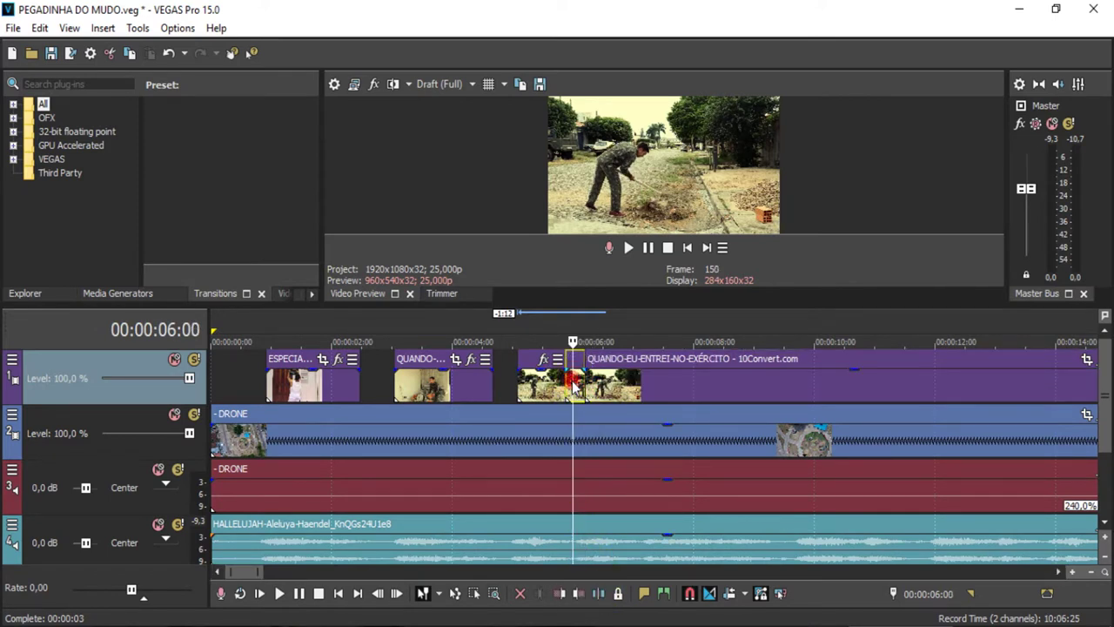
left_click(585, 425)
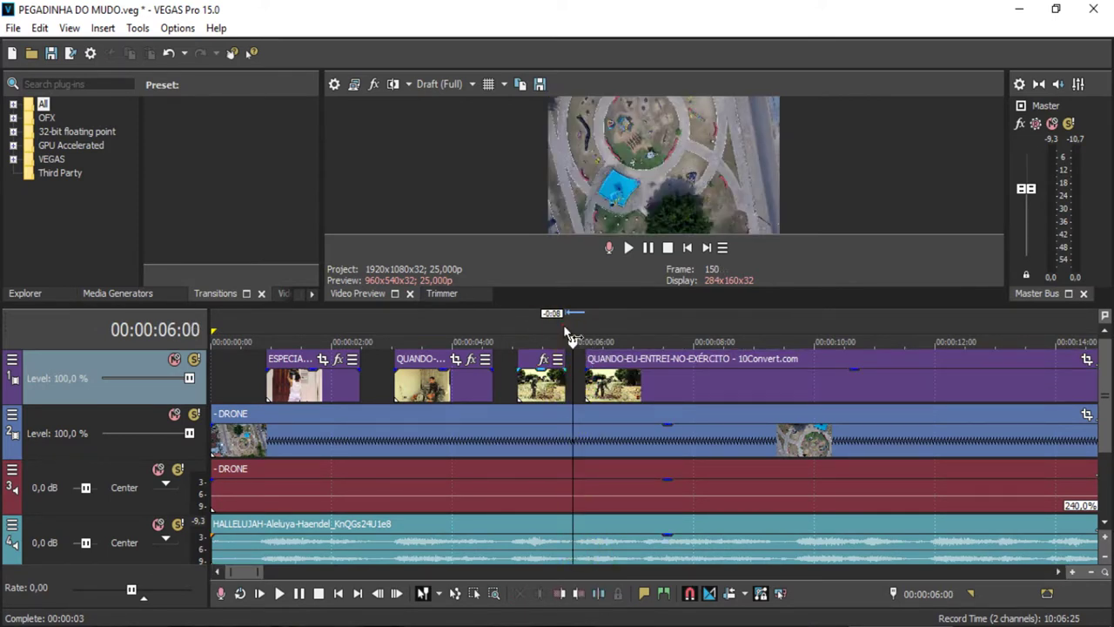
Step: Split the army clip, drone footage and music at 00:00:07:02
left_click(566, 333)
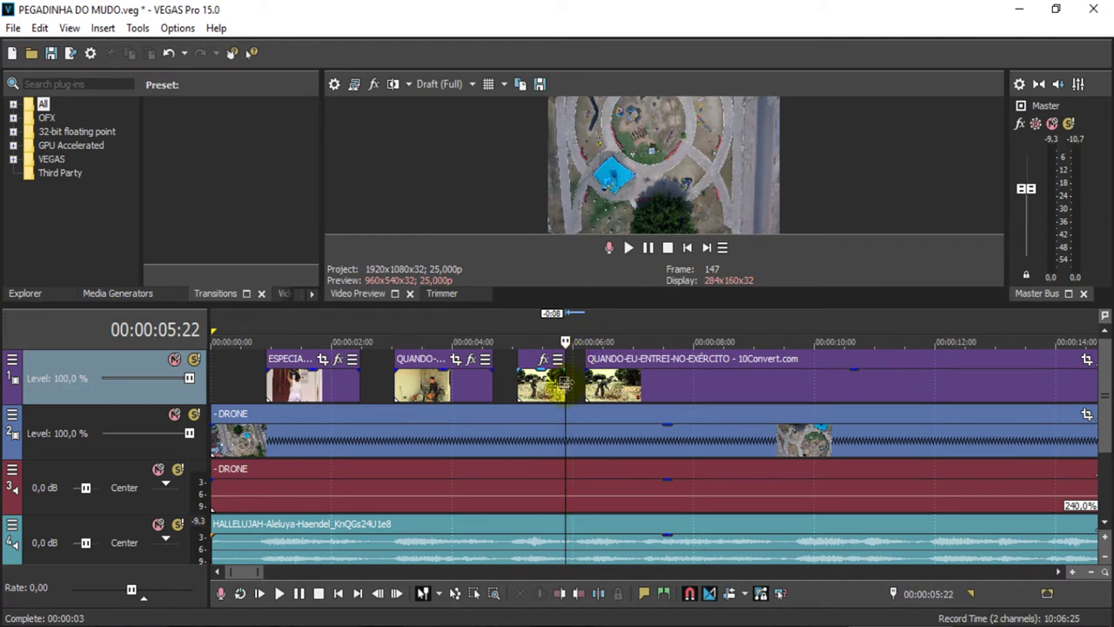
left_click(584, 338)
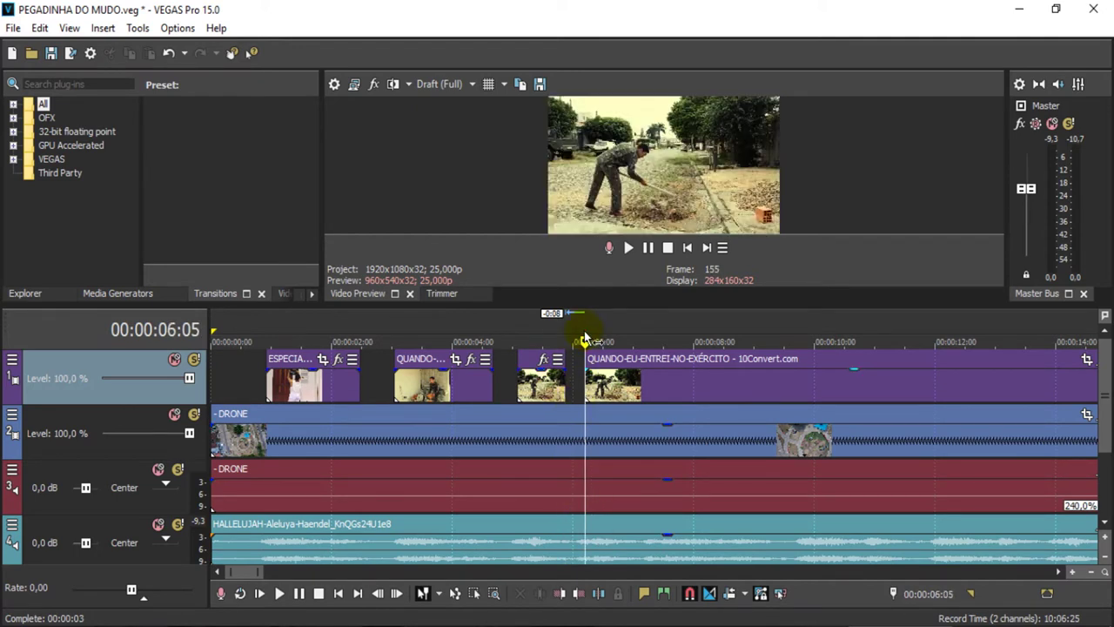
left_click(639, 324)
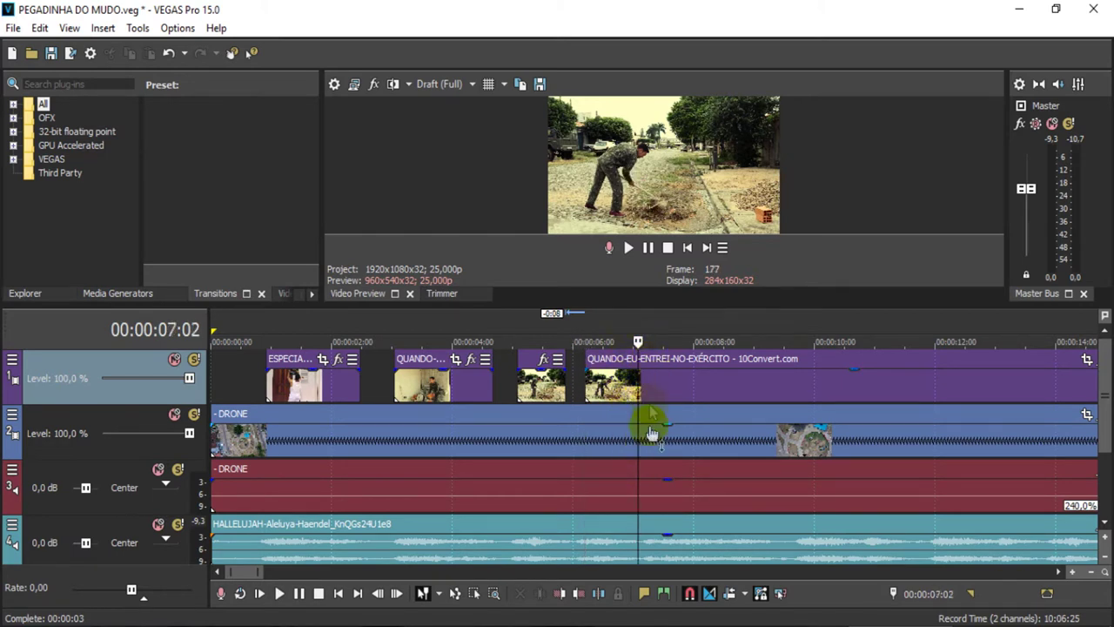
left_click(601, 595)
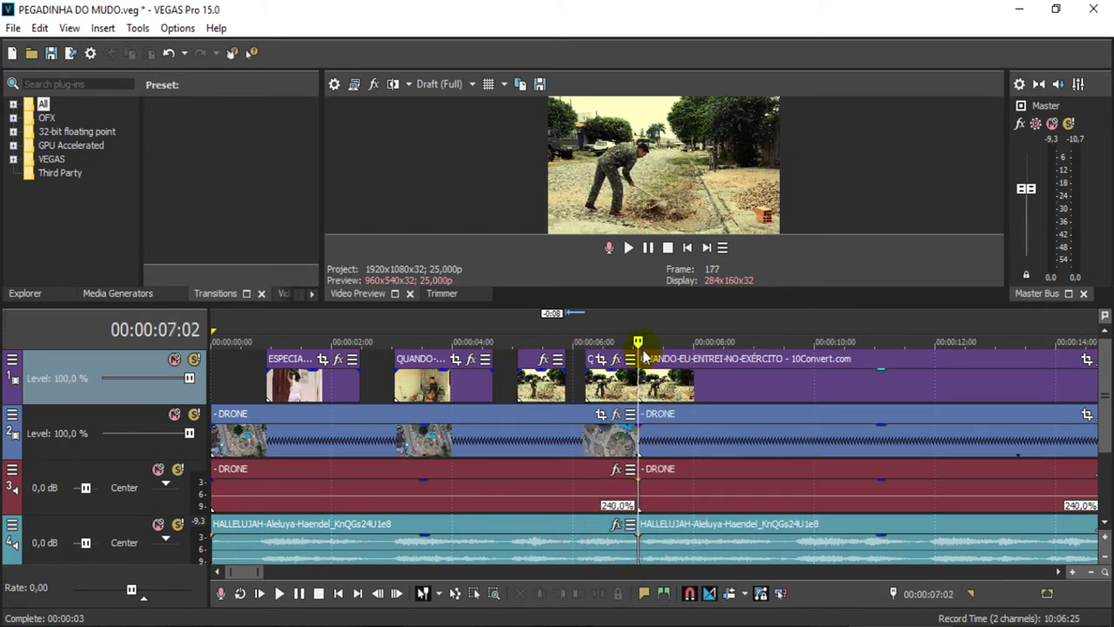
Step: Scrub through the remaining army footage to the wheelbarrow scene and split all tracks at 00:00:15:24
left_click(722, 323)
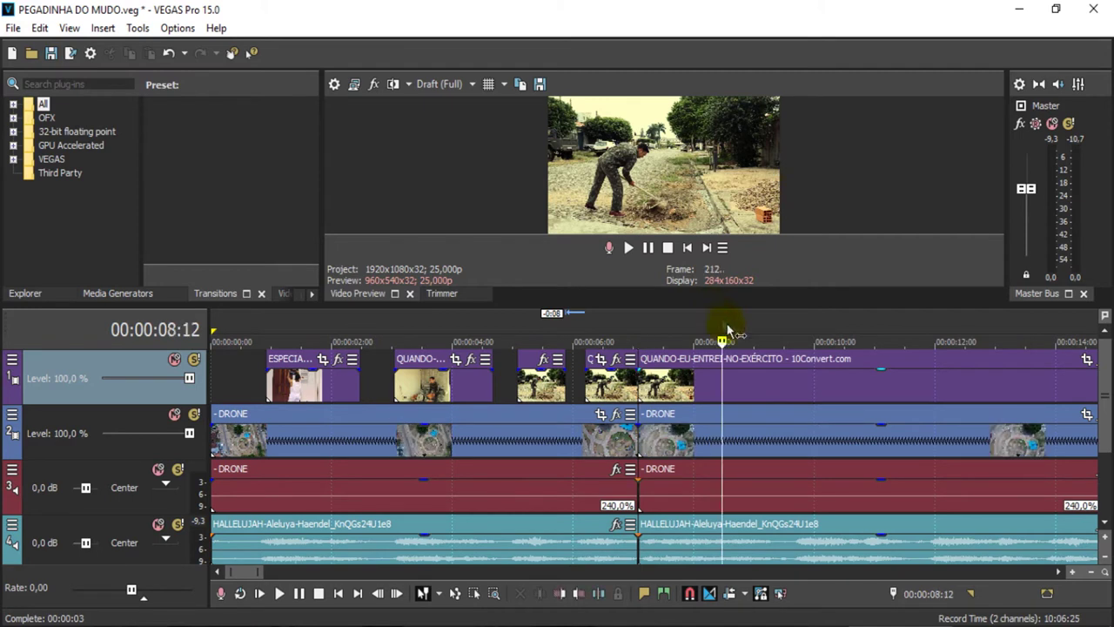
left_click(766, 338)
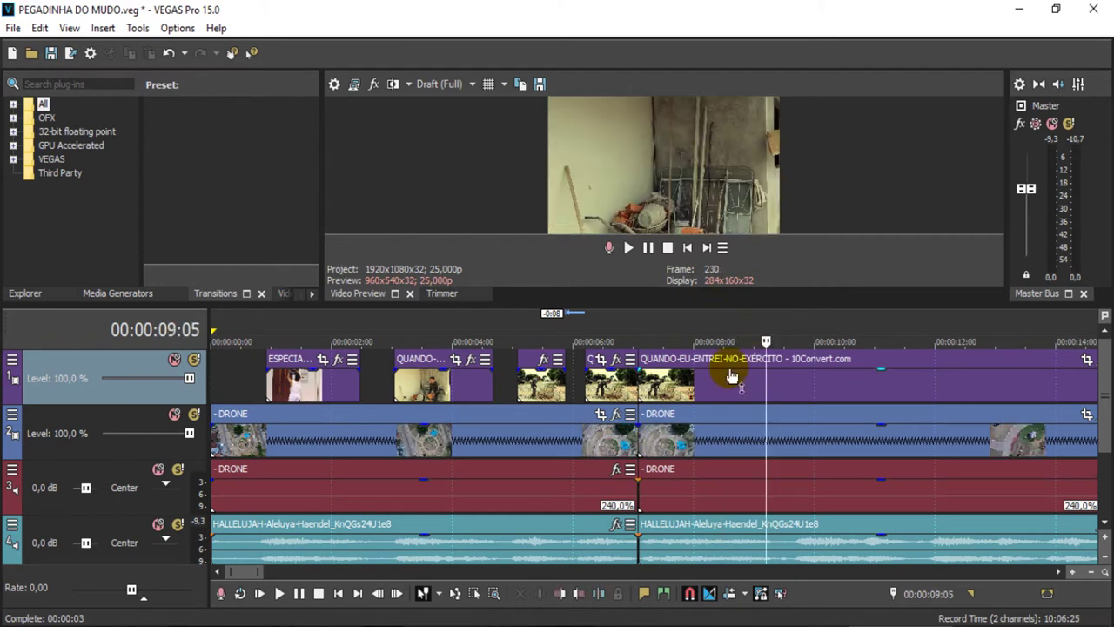
left_click_drag(786, 317, 908, 331)
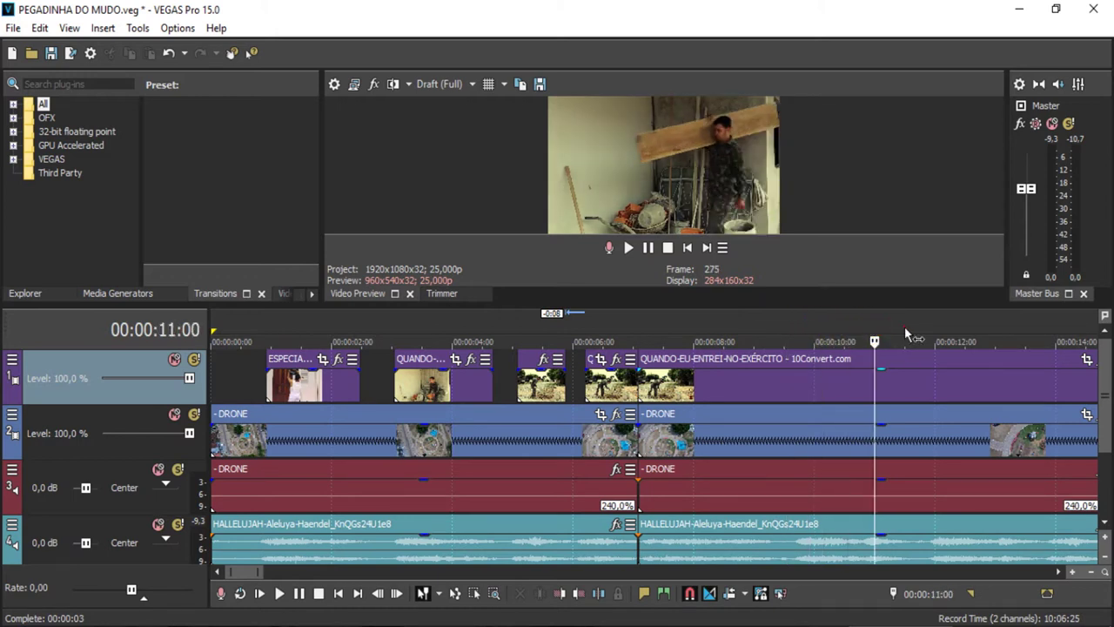
scroll(891, 336, "down", 3)
left_click(601, 336)
left_click_drag(600, 336, 693, 337)
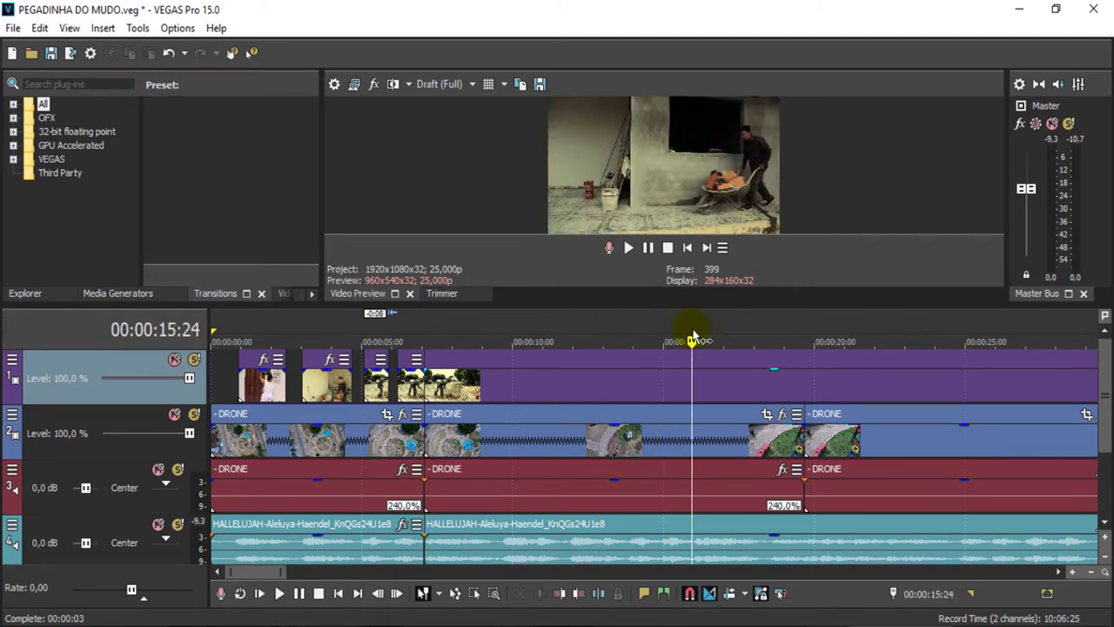
left_click(580, 595)
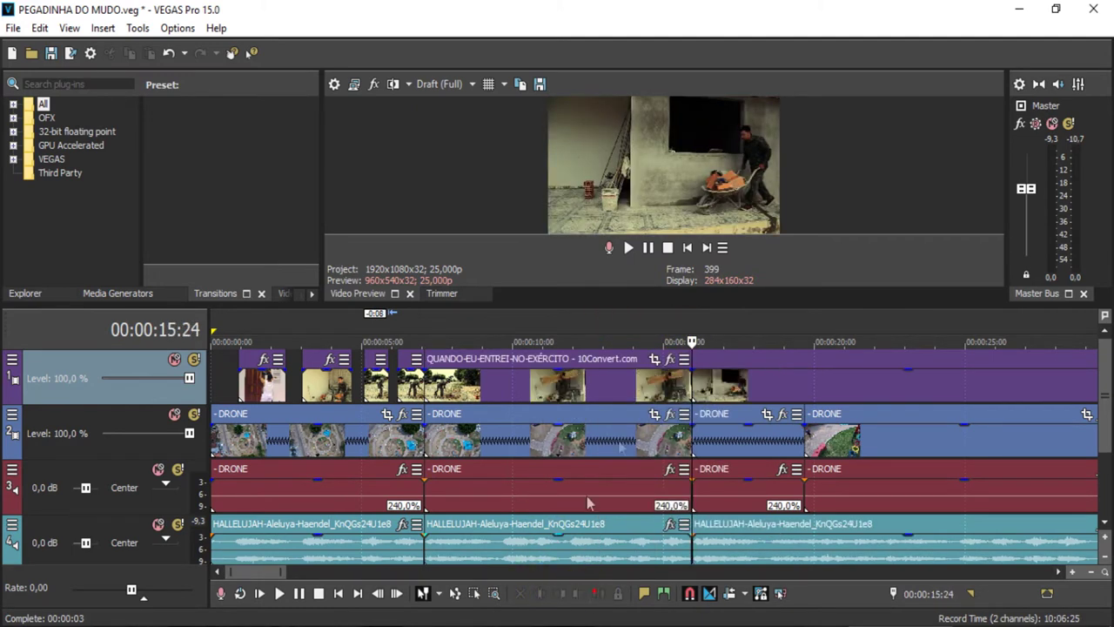
Step: Delete the army segment between 00:00:07:02 and 00:00:15:24 and move the wheelbarrow remainder to start at about 00:00:07:17
left_click(625, 383)
key("Delete")
left_click_drag(728, 374, 481, 388)
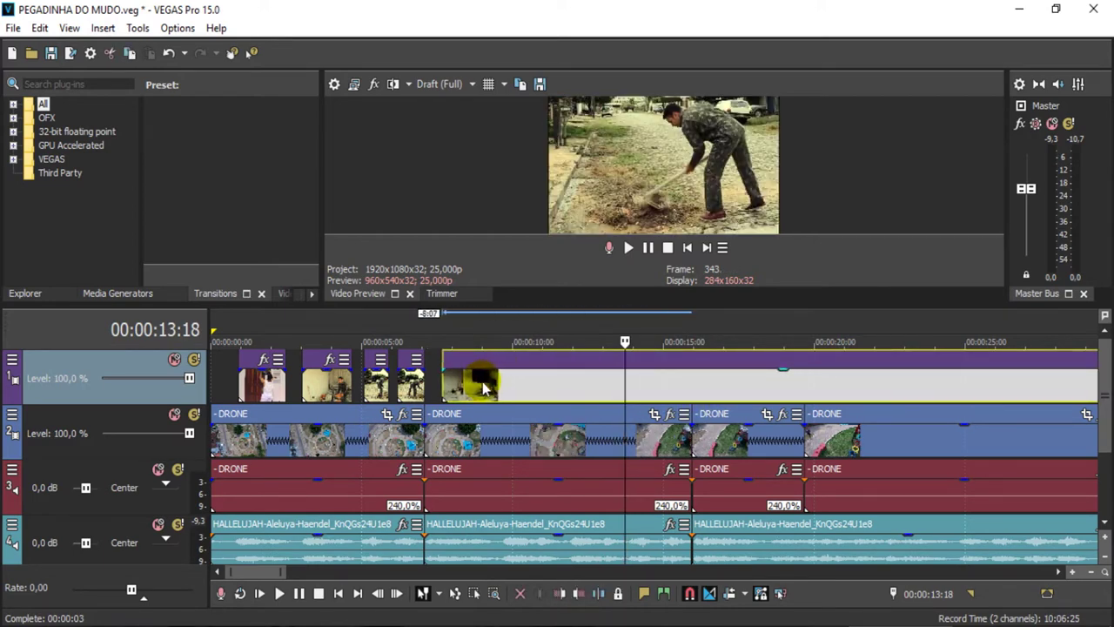
Step: Play the sequence from about 00:00:04:12 through the wheelbarrow clip and inspect the gap around 00:00:07:06
left_click(353, 329)
key("space")
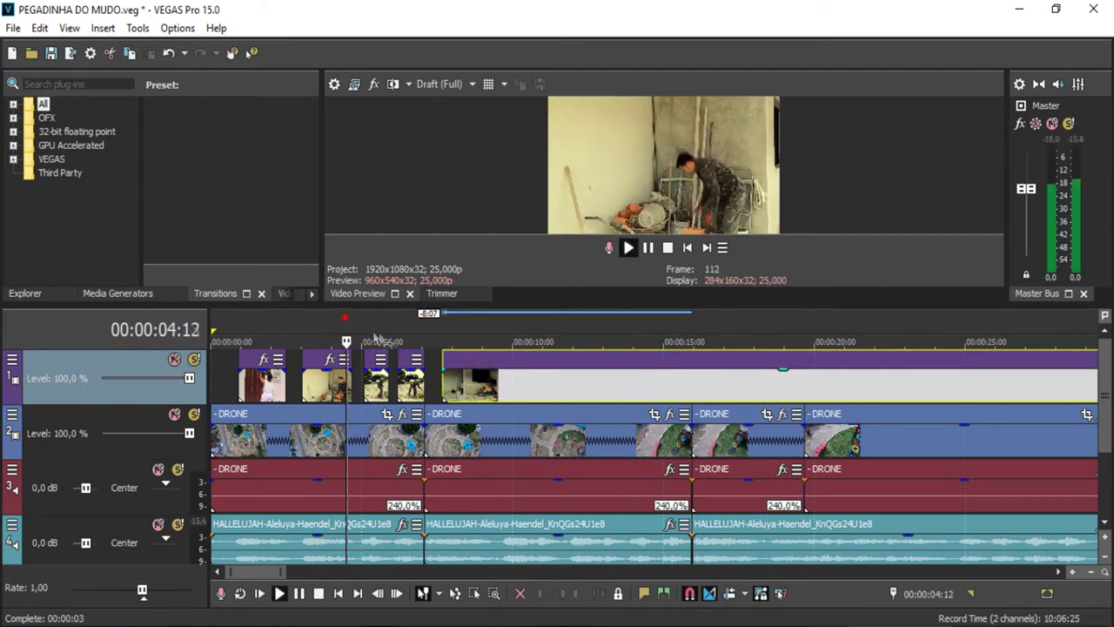
left_click(648, 248)
scroll(570, 383, "up", 2)
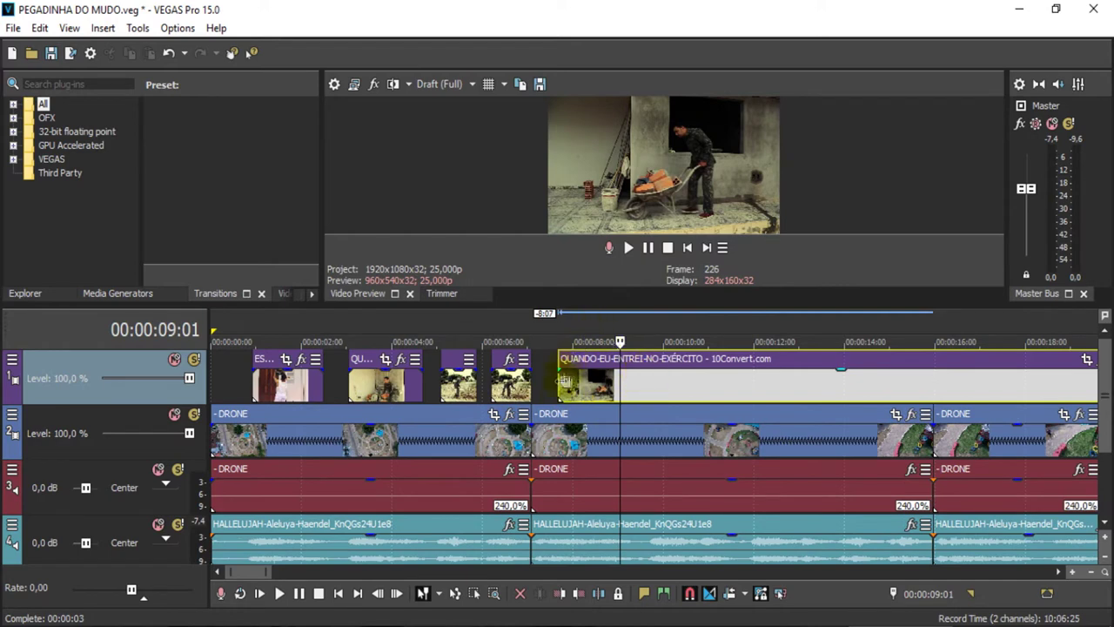
left_click(542, 331)
scroll(547, 357, "up", 3)
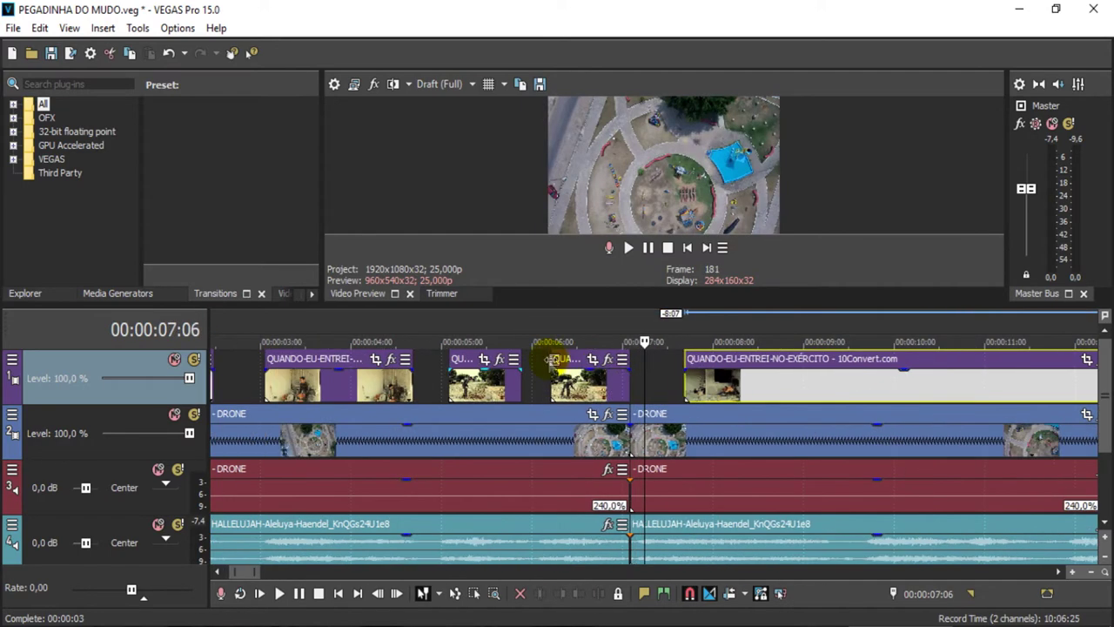
Step: Move the wheelbarrow clip earlier to start at about 00:00:07:04 and play the sequence from 00:00:06:02
left_click_drag(718, 407, 667, 383)
left_click(540, 331)
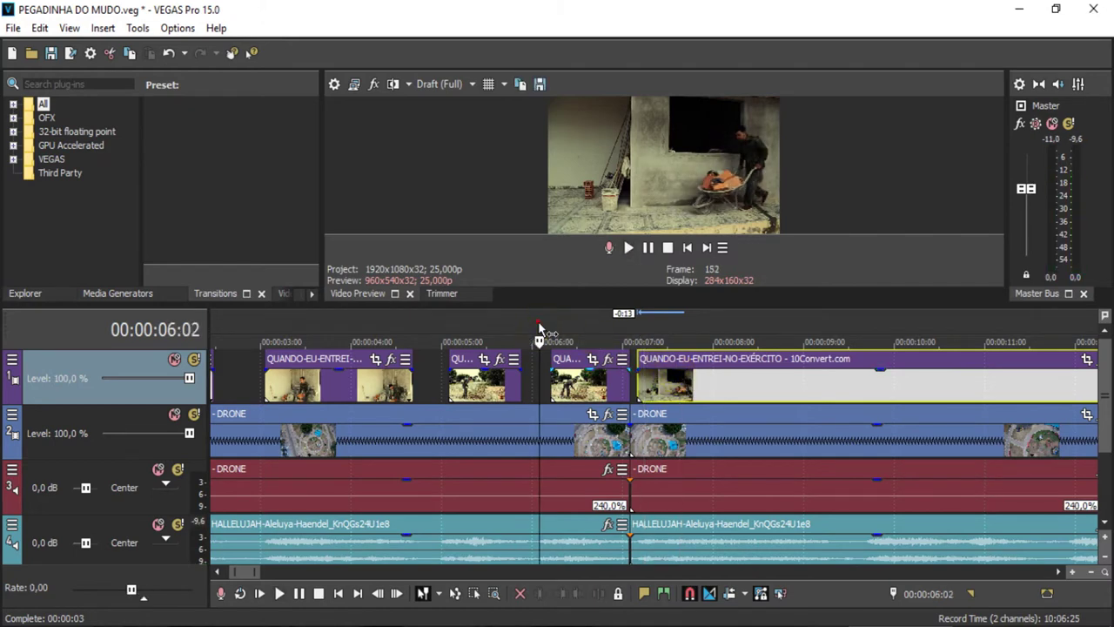
key("space")
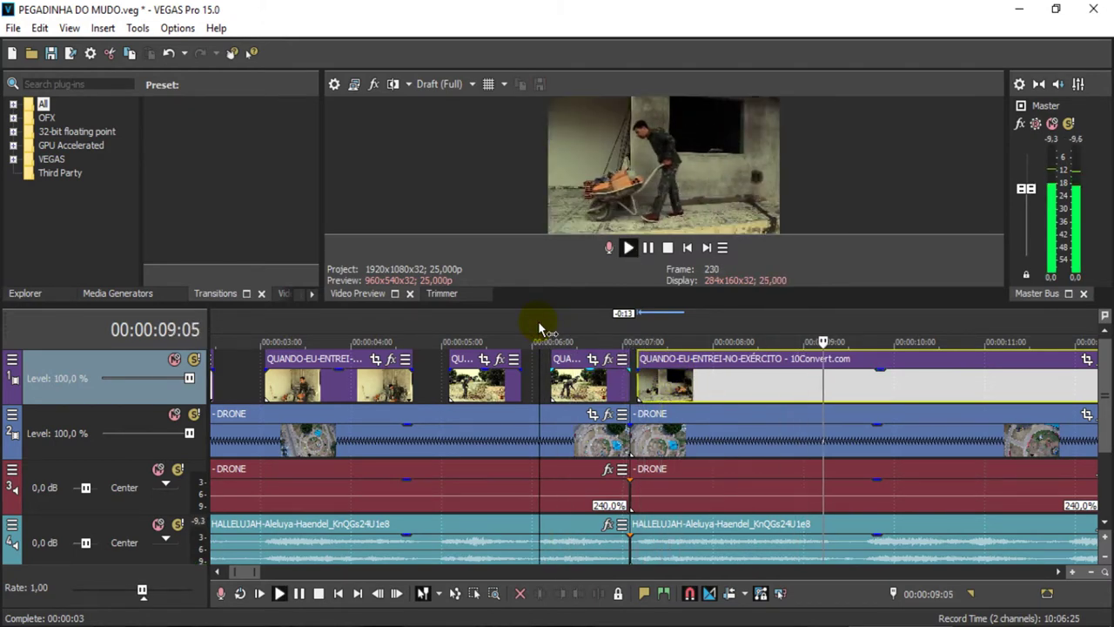
key("space")
Step: Split the wheelbarrow clip at 00:00:09:04, move the remainder to start at about 00:00:09:21, and play the gap
left_click(817, 367)
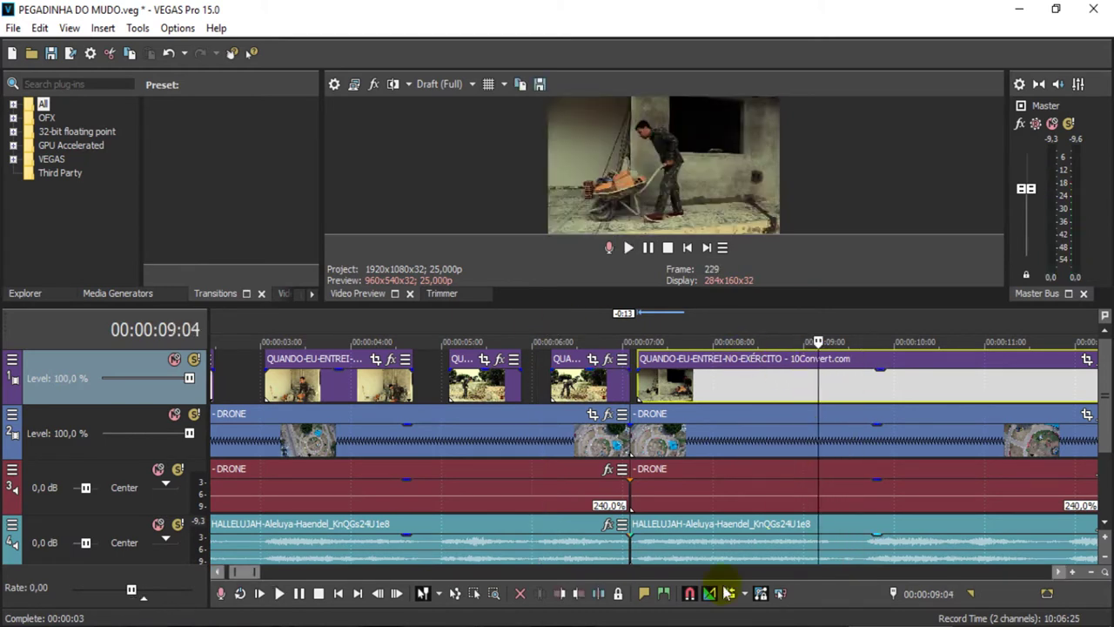
left_click(616, 592)
left_click_drag(857, 391, 915, 390)
key("space")
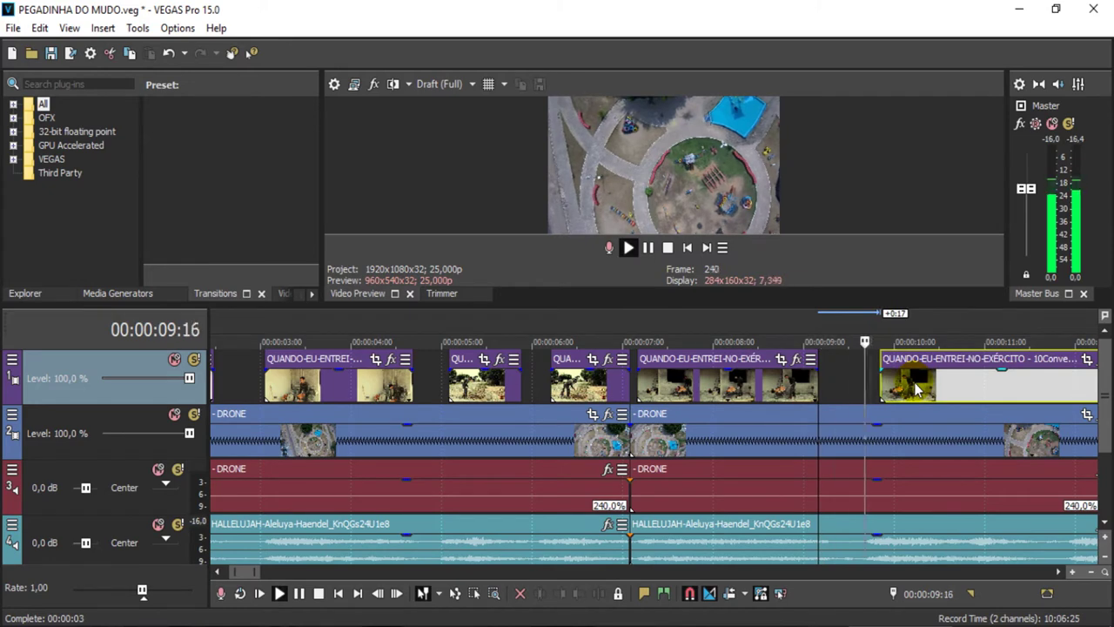
key("space")
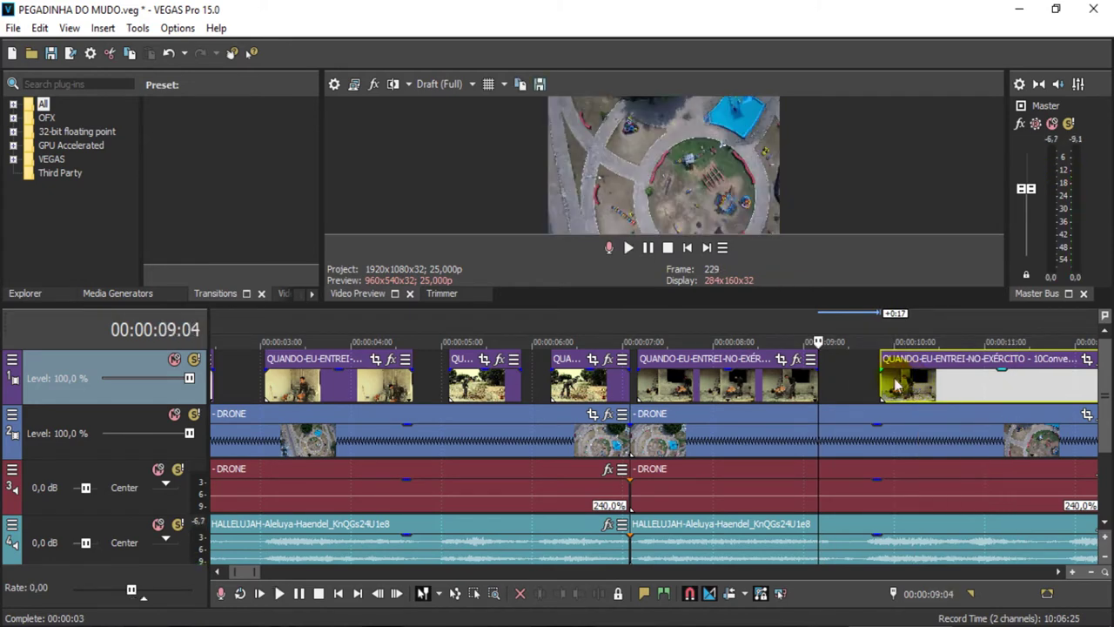
Step: Split the army footage at the sweeping scene at 00:00:13:04, remove the segment before it, and move the remainder to about 00:00:10:00
left_click(947, 340)
scroll(902, 344, "down", 2)
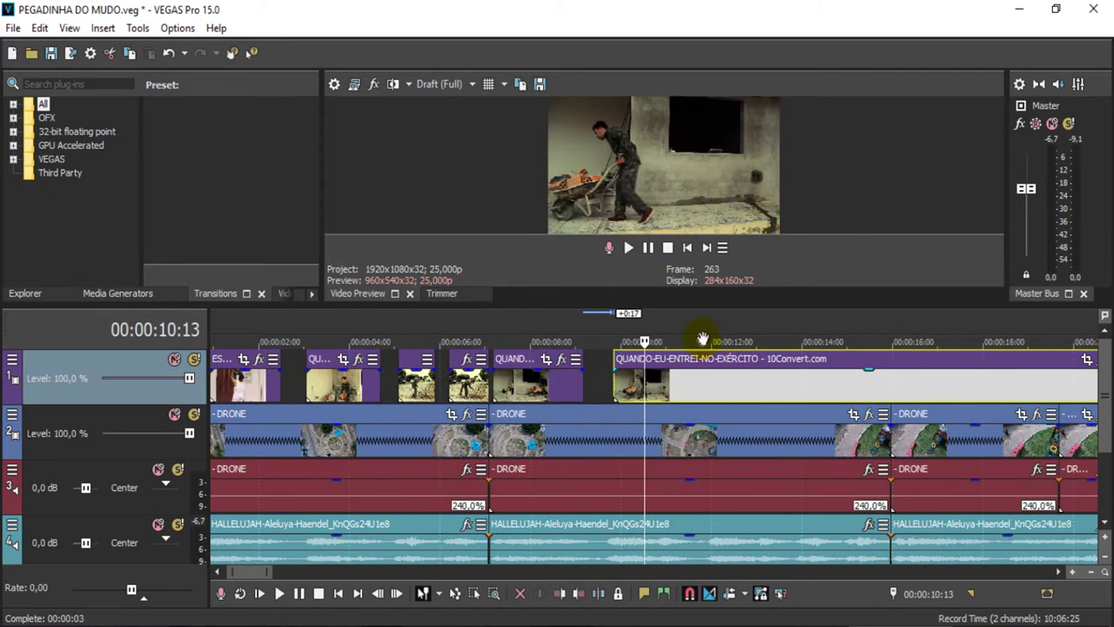
left_click(764, 337)
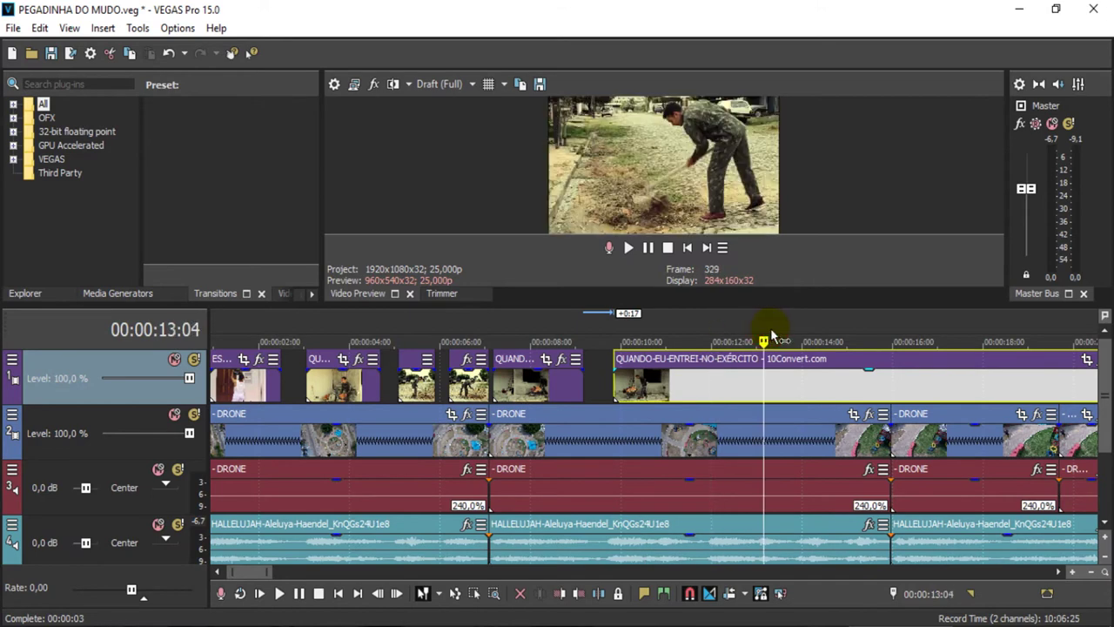
left_click(598, 593)
left_click(725, 383)
left_click_drag(725, 383, 658, 394)
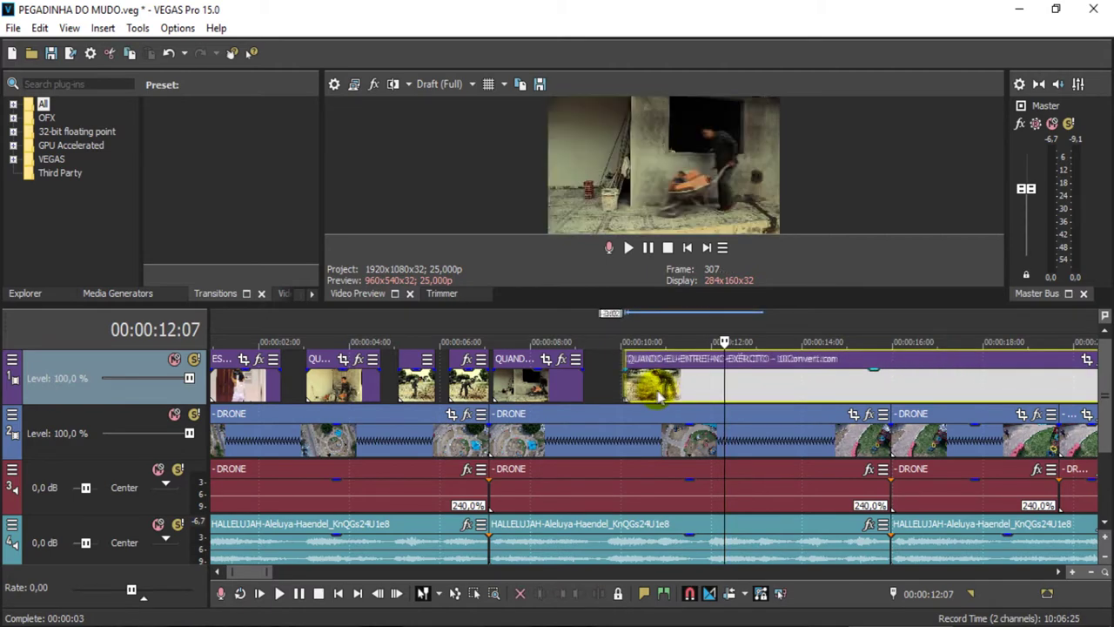
Step: Shift the sweeping clip four frames earlier to start at 00:00:09:21 and play the transition from 00:00:09:04
left_click(614, 323)
key("space")
key("space")
left_click_drag(658, 389, 653, 389)
left_click(584, 336)
key("space")
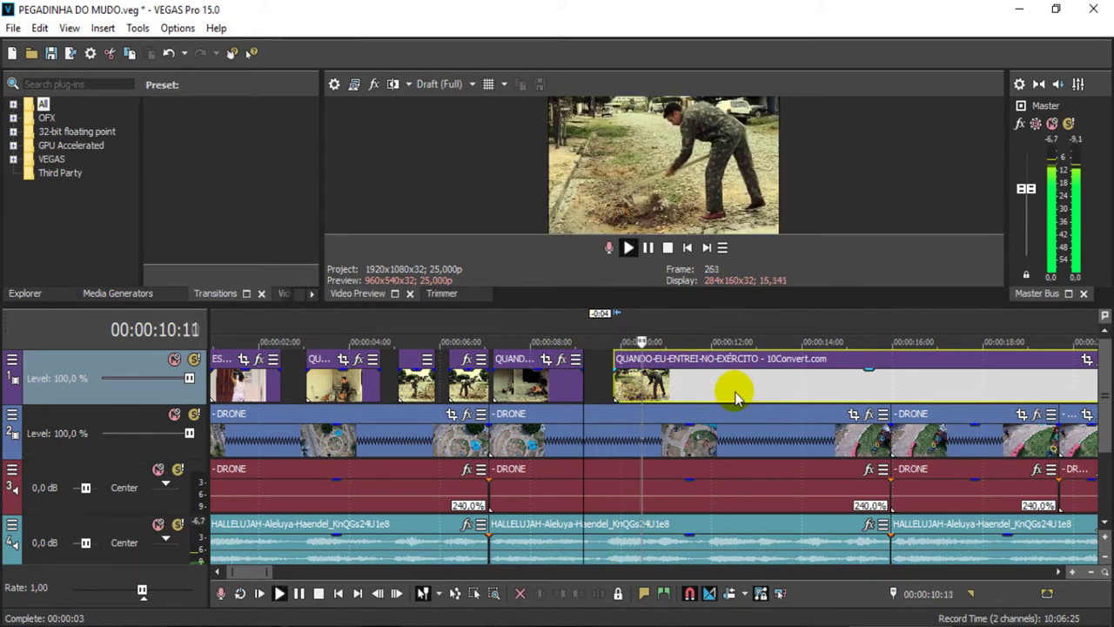
key("space")
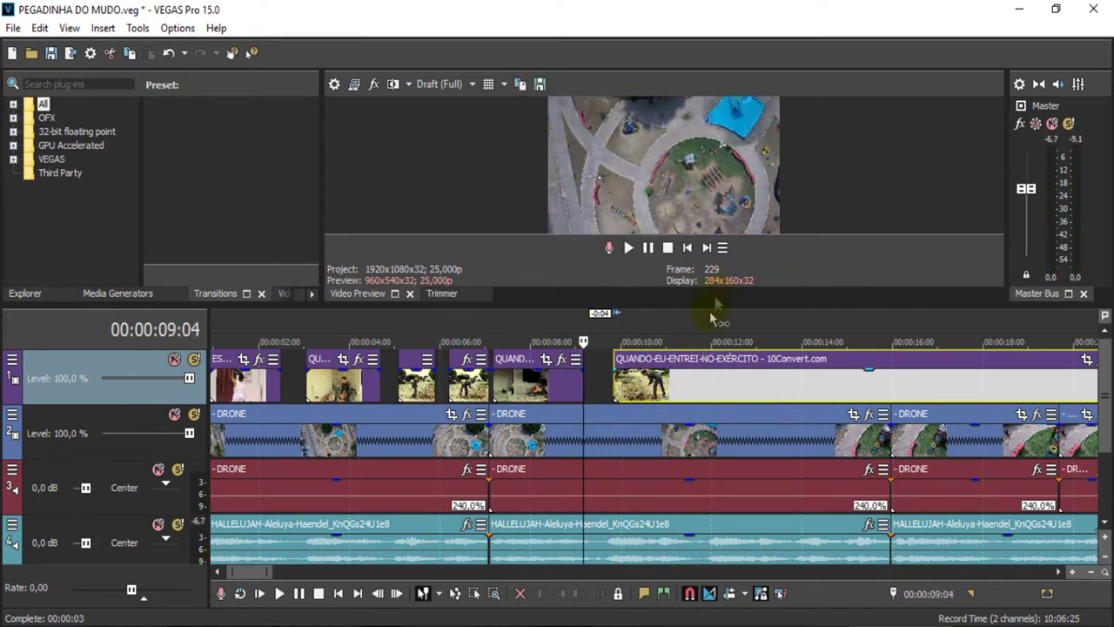
Step: Split the sweeping clip at 00:00:11:10 and move the remainder to start at about 00:00:12:02
left_click(703, 390)
left_click(684, 383)
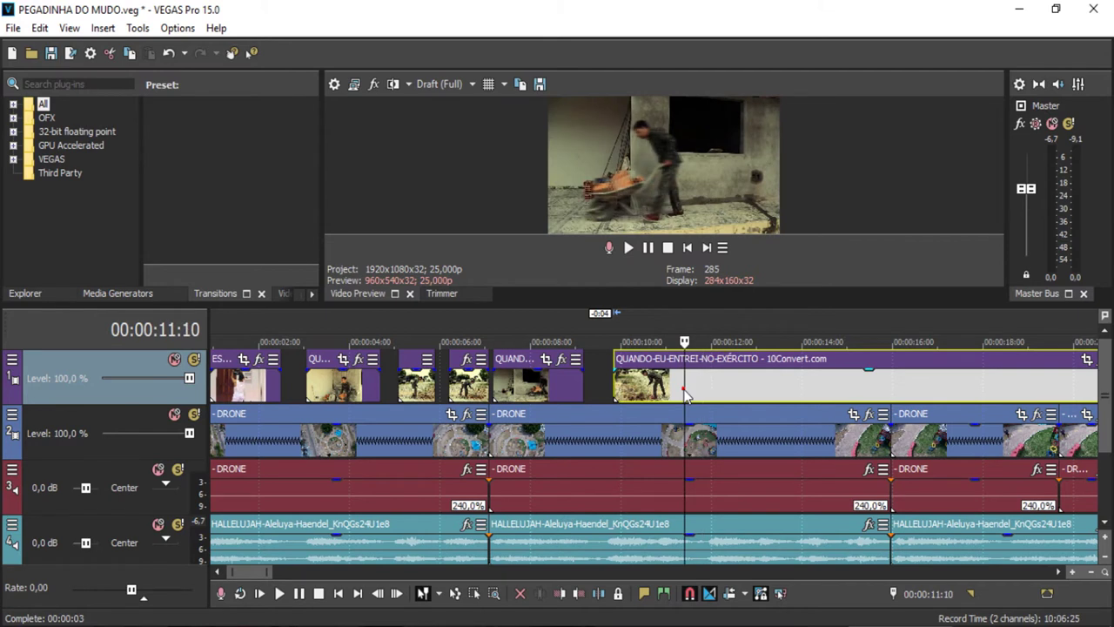
left_click(601, 596)
left_click_drag(710, 387, 742, 387)
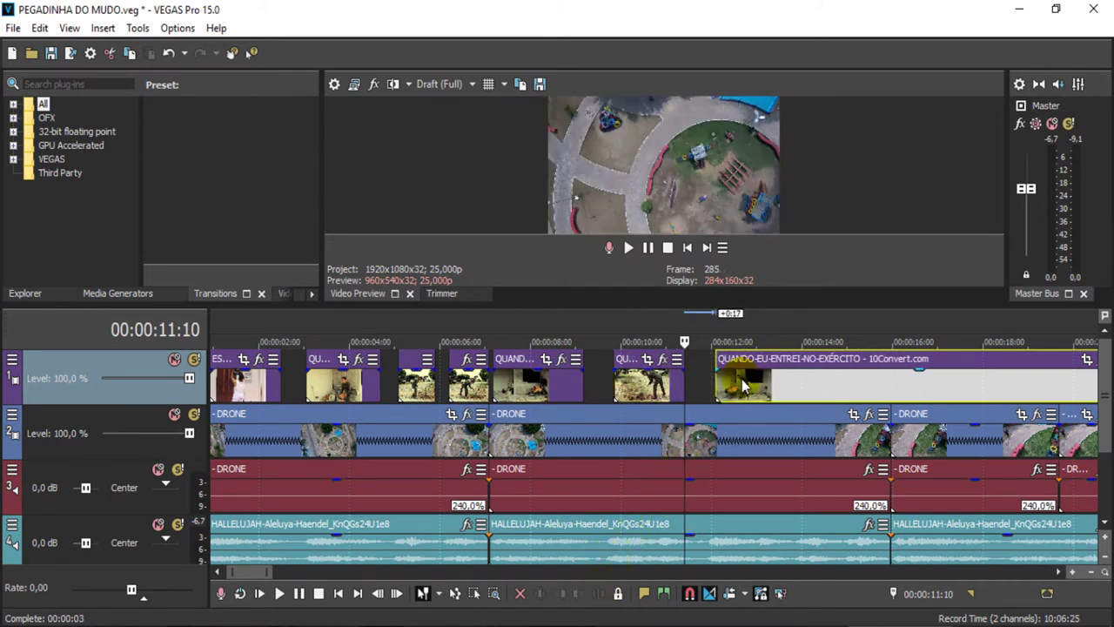
Step: Split the army footage at the plank-carrying scene at 00:00:15:19, remove the preceding segment, and move the remainder to about 00:00:12:02
left_click(744, 376)
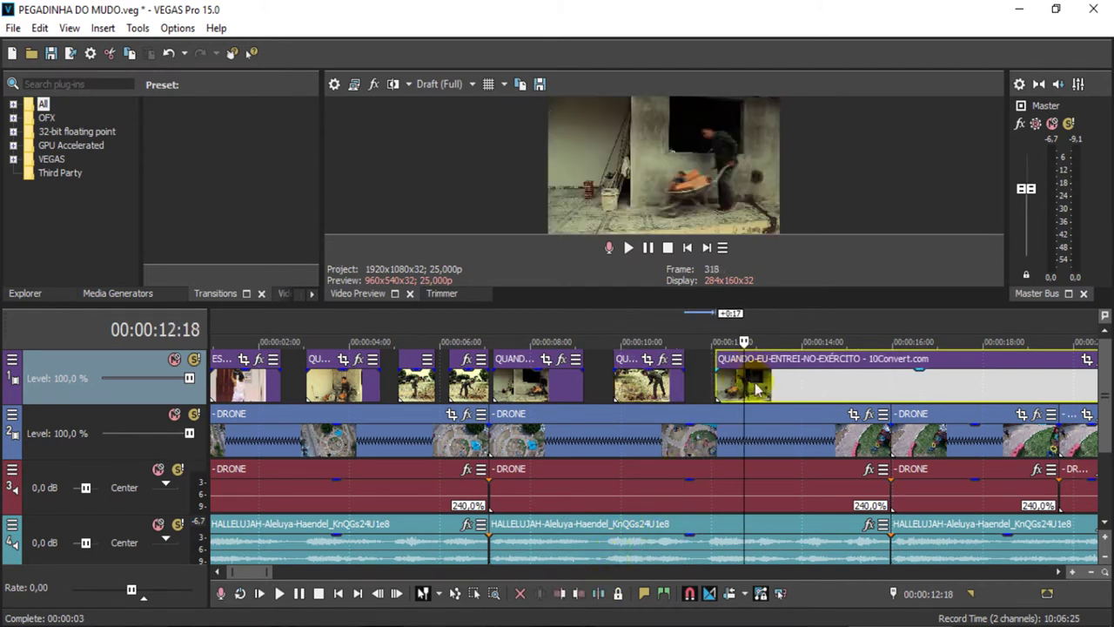
left_click(793, 374)
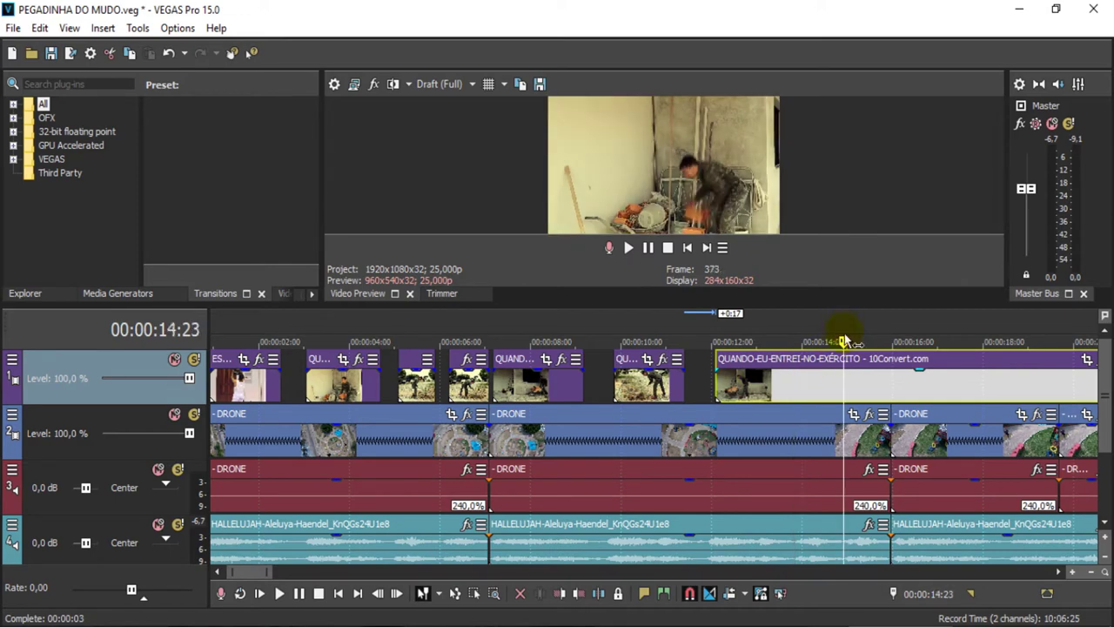
left_click(883, 339)
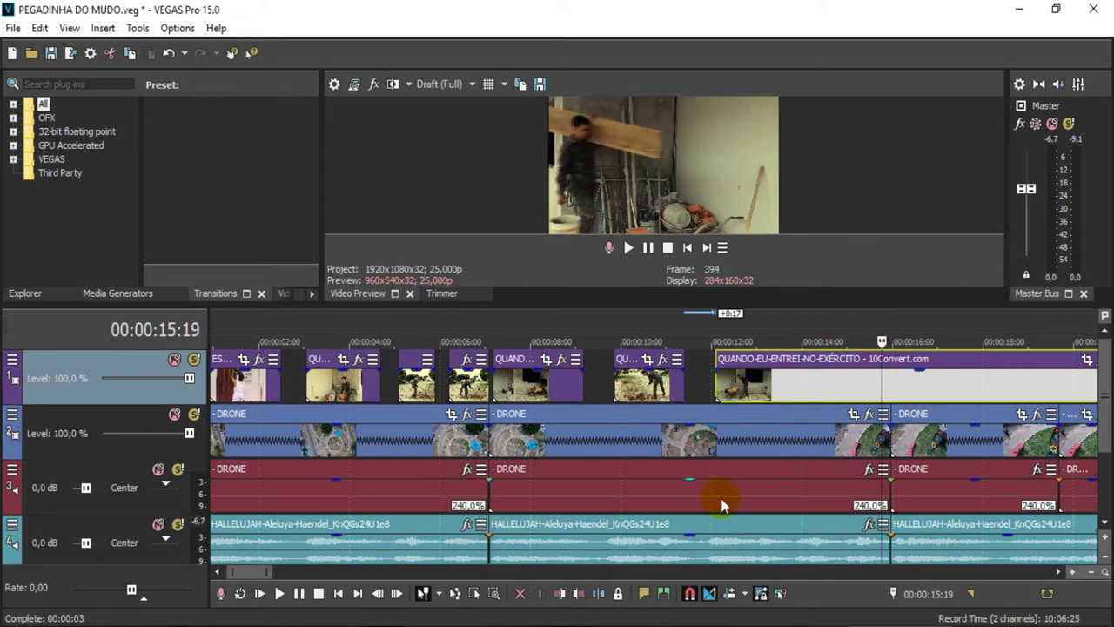
key("s")
left_click(779, 399)
left_click_drag(779, 398, 753, 376)
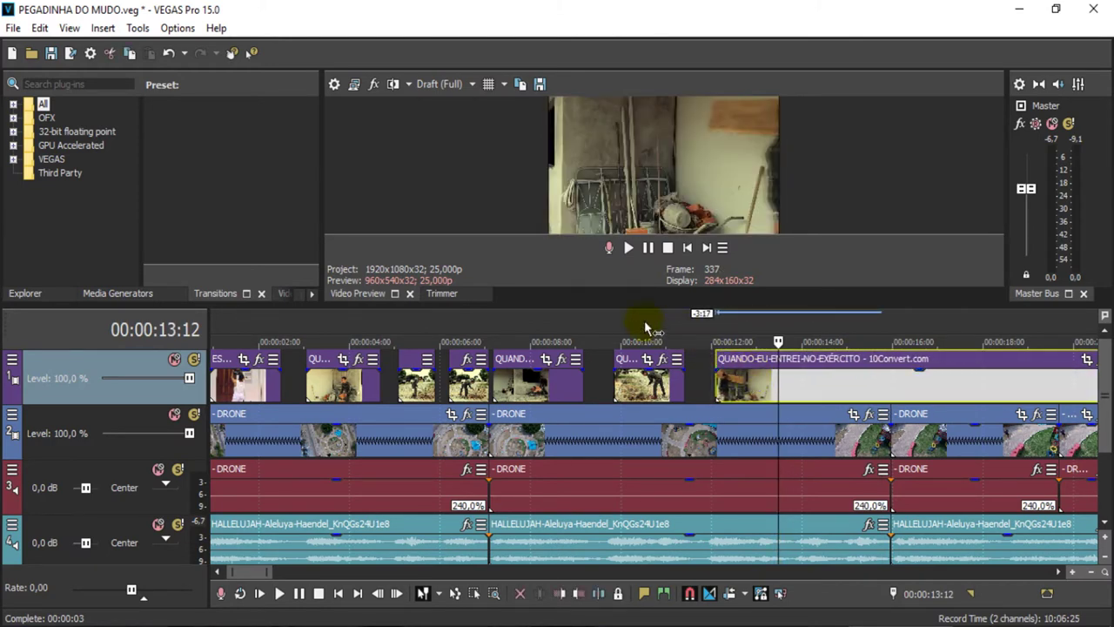
Step: Save the project and play the opening of the sequence from the start of the timeline
left_click(616, 315)
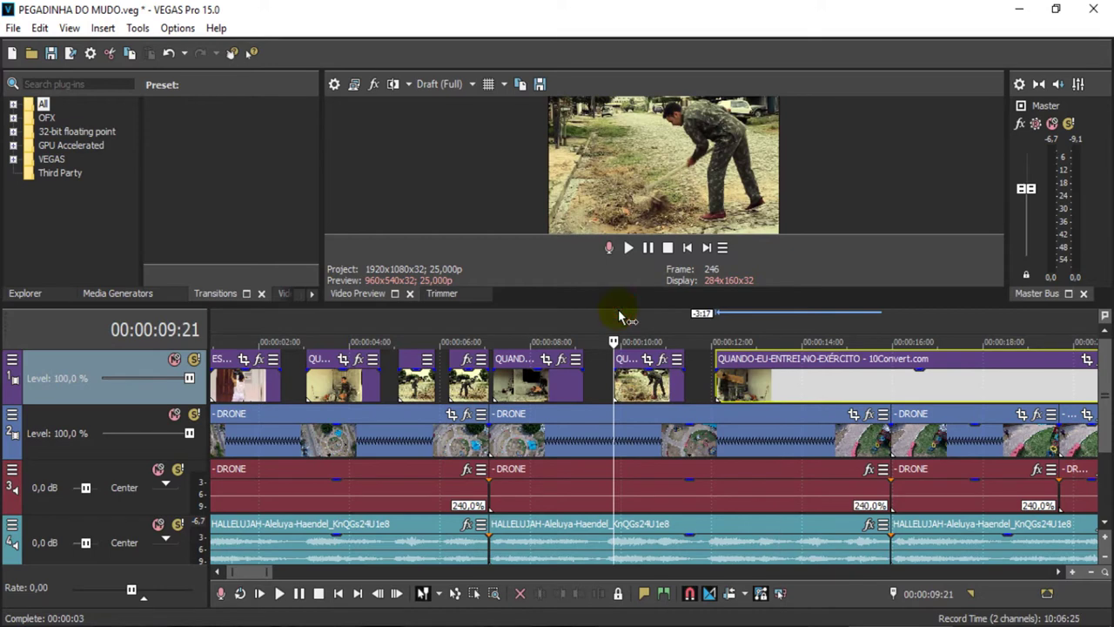
left_click(686, 247)
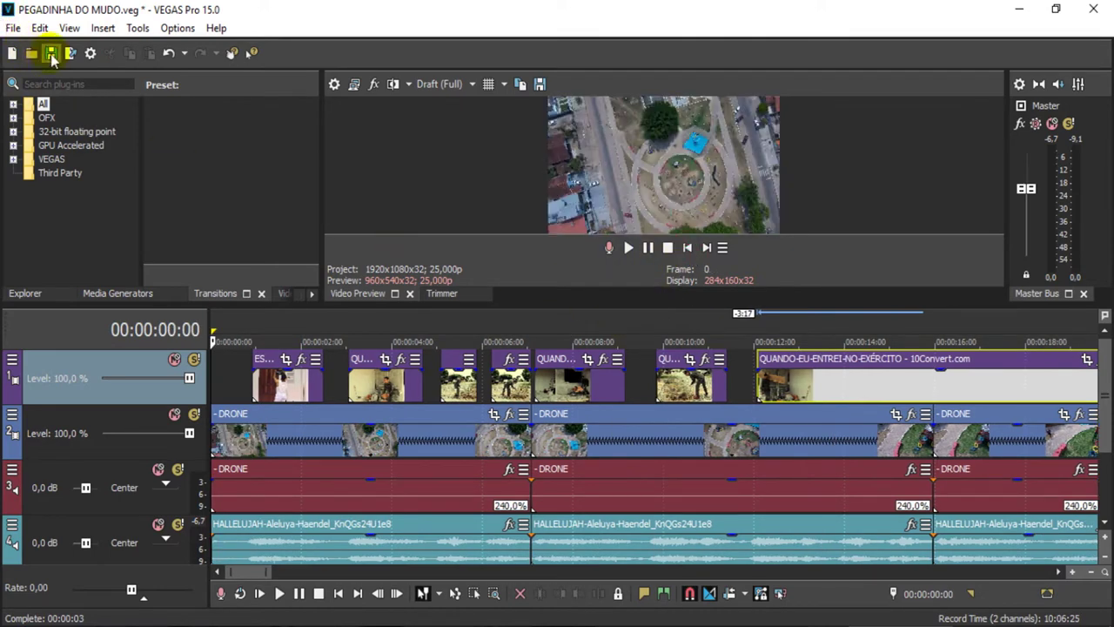
key("space")
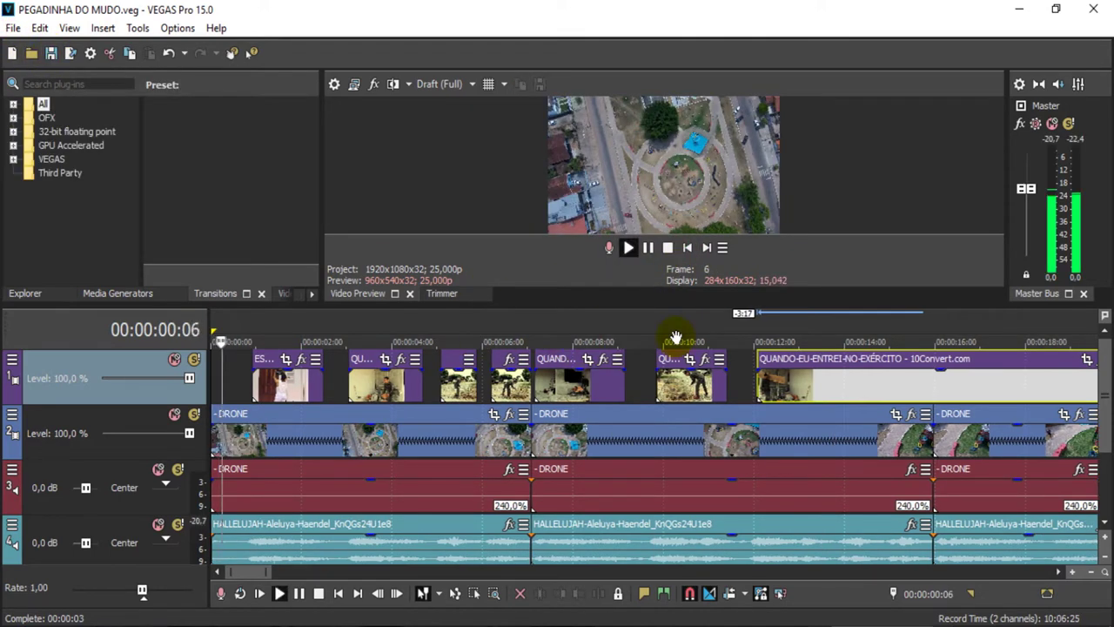
key("space")
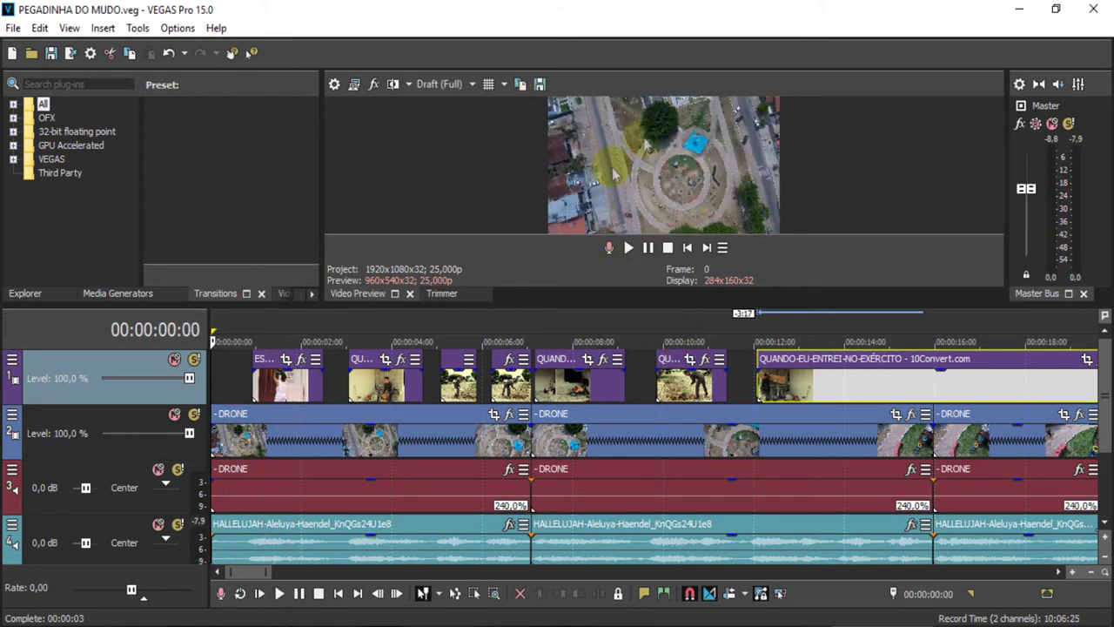
key("space")
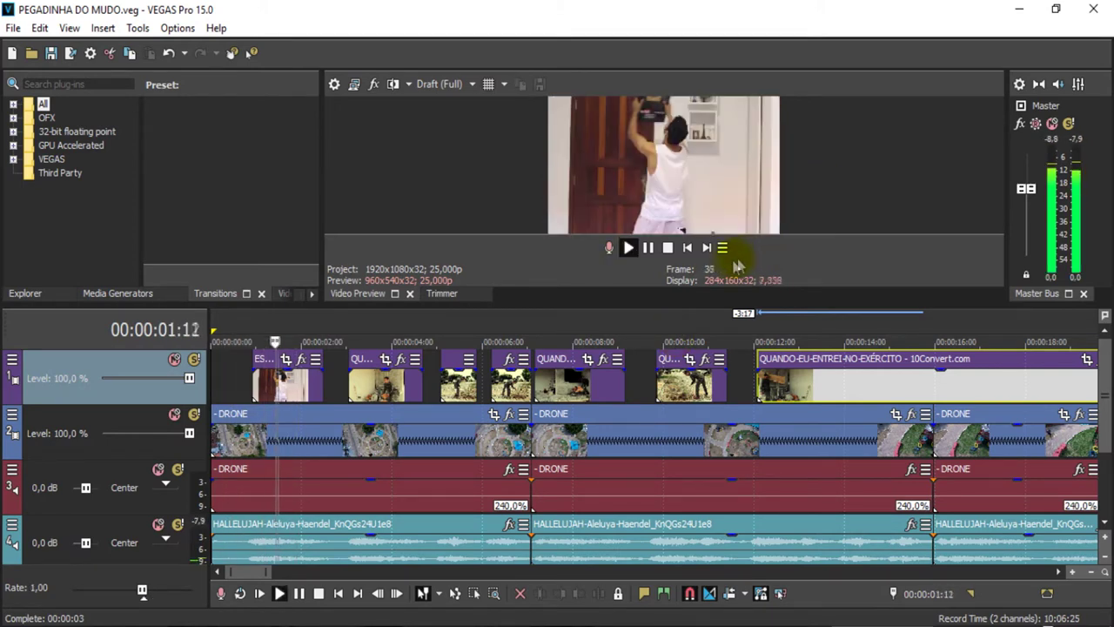
key("space")
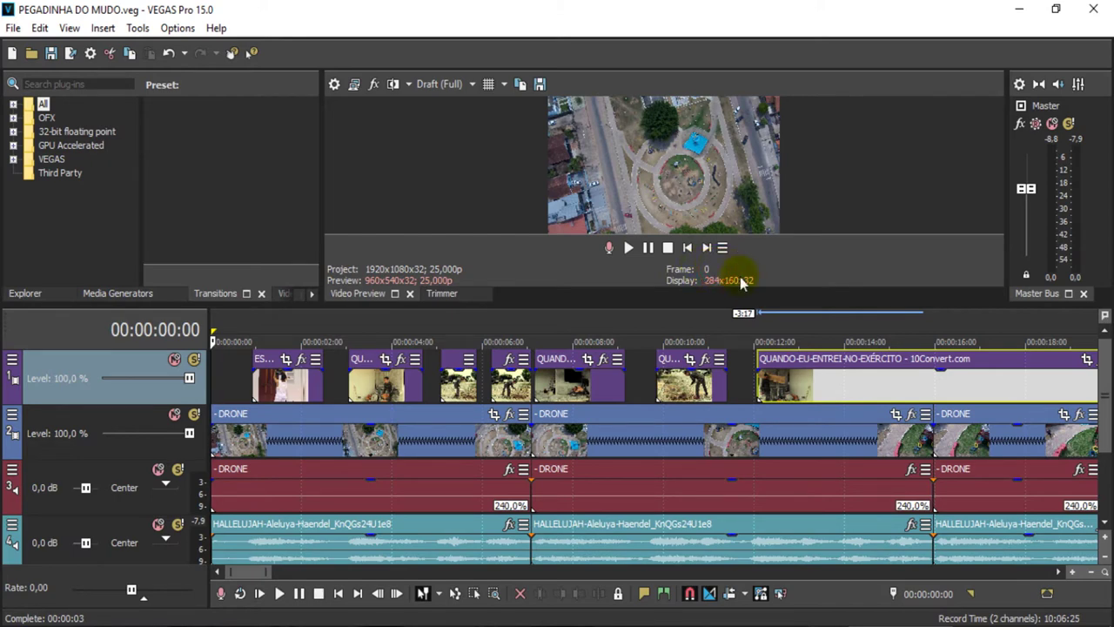
key("space")
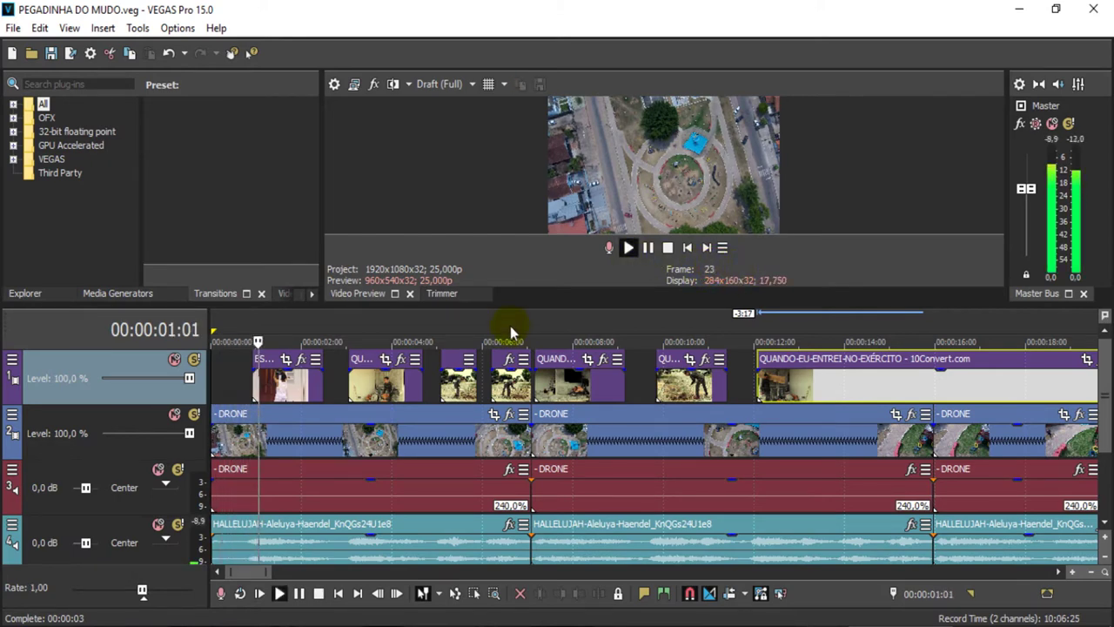
key("space")
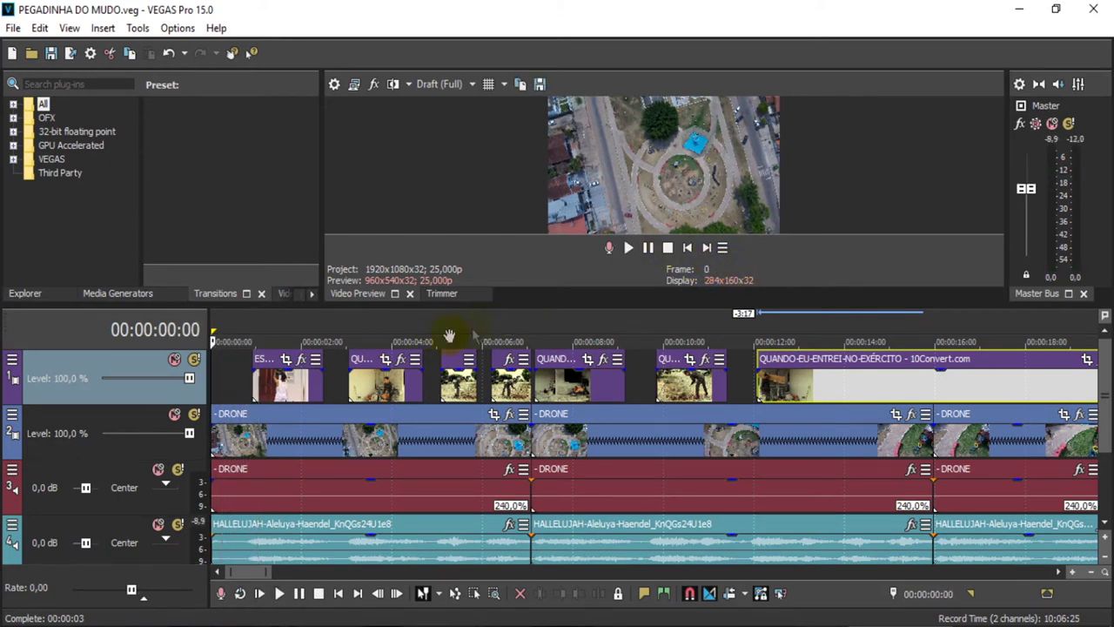
Step: Mute the drone video track and play the overlay clips from the start and again from 00:00:03:01
left_click(175, 415)
key("space")
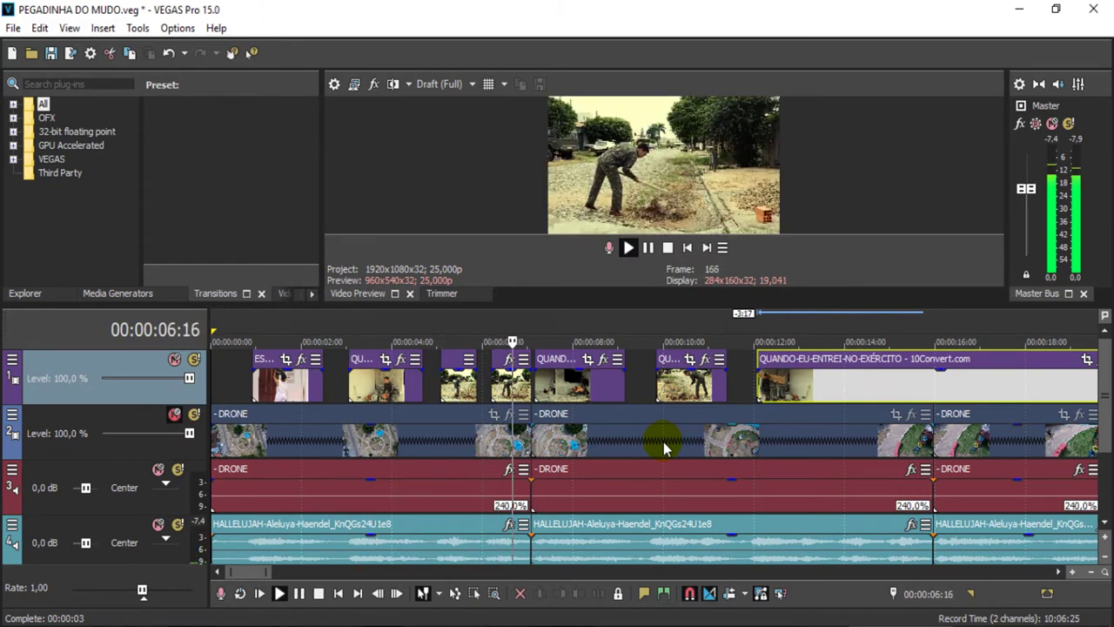
left_click(648, 247)
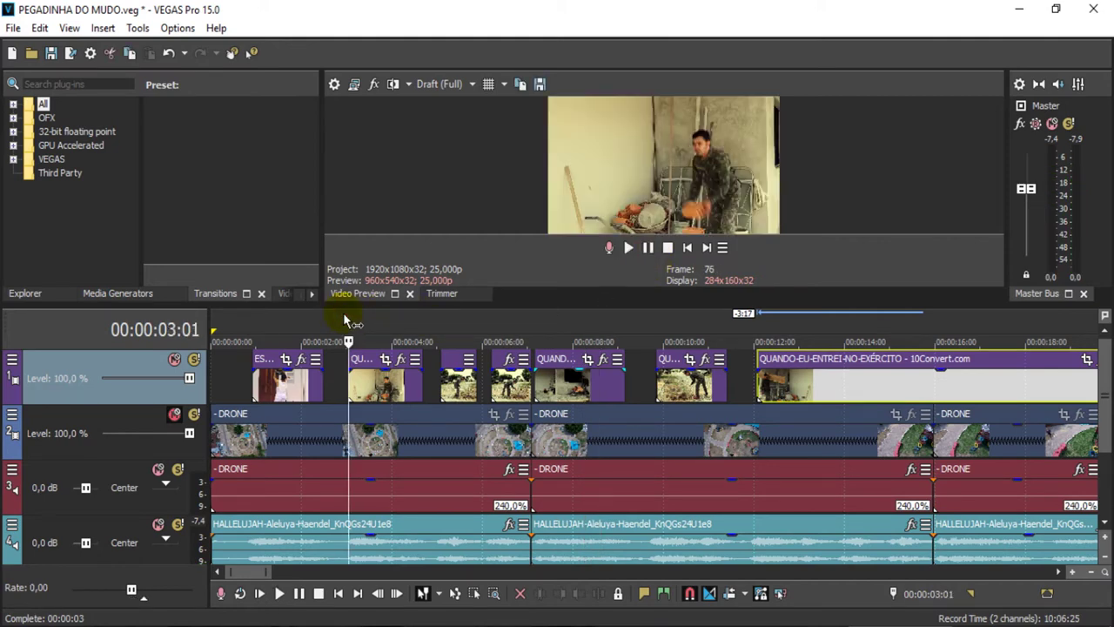
key("space")
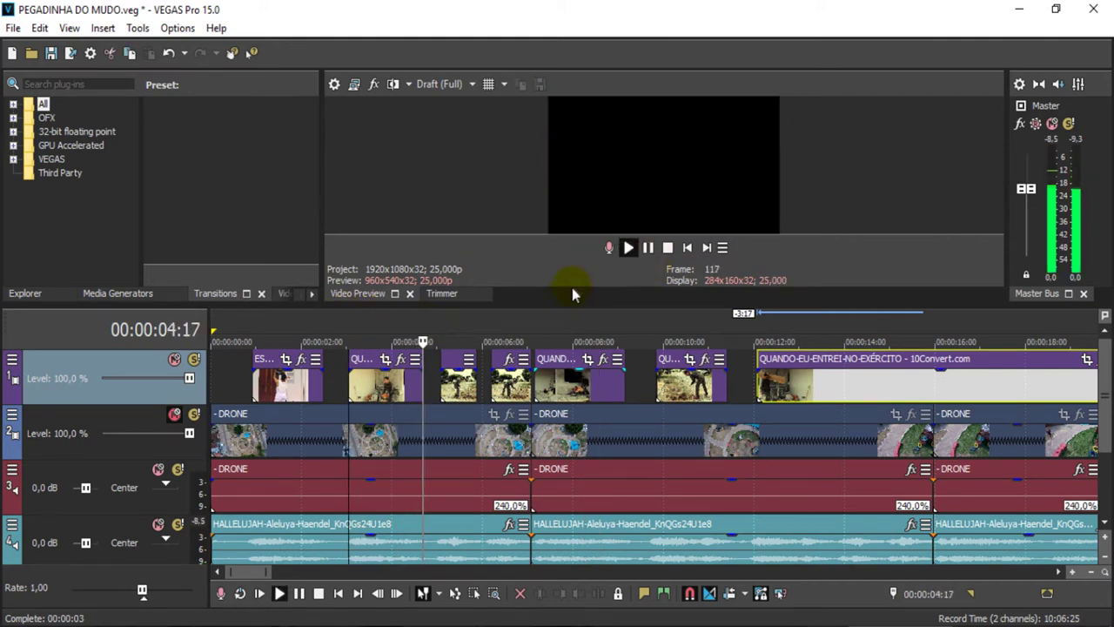
left_click(647, 247)
Step: Inspect the short sweeping clip around 00:00:05:05 and play its transition from 00:00:04:09 against the music
scroll(453, 452, "up", 2)
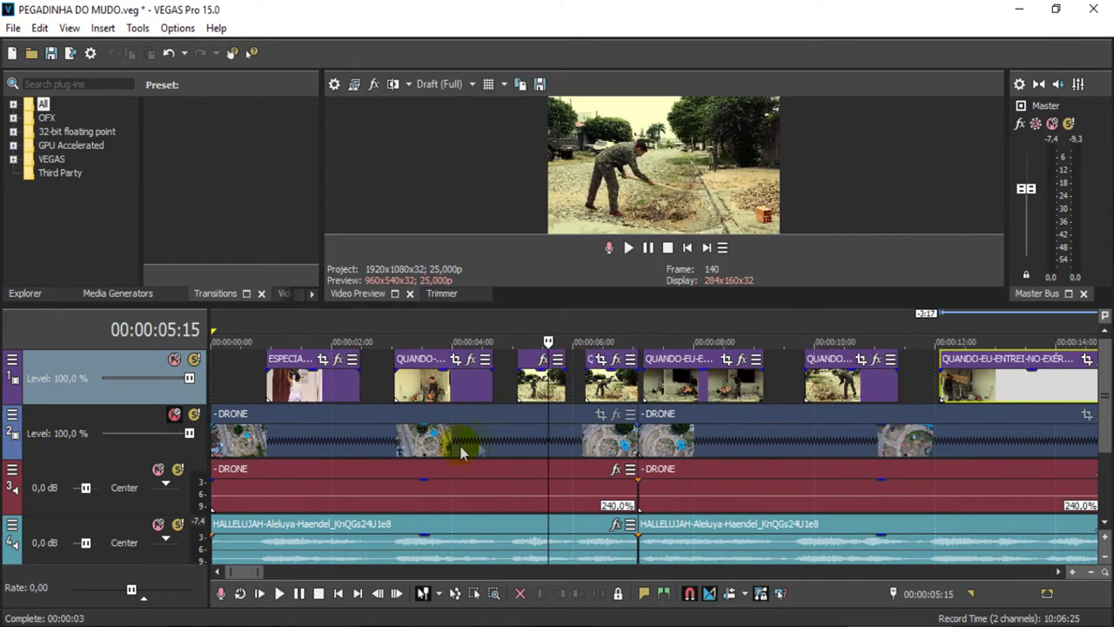
left_click(524, 385)
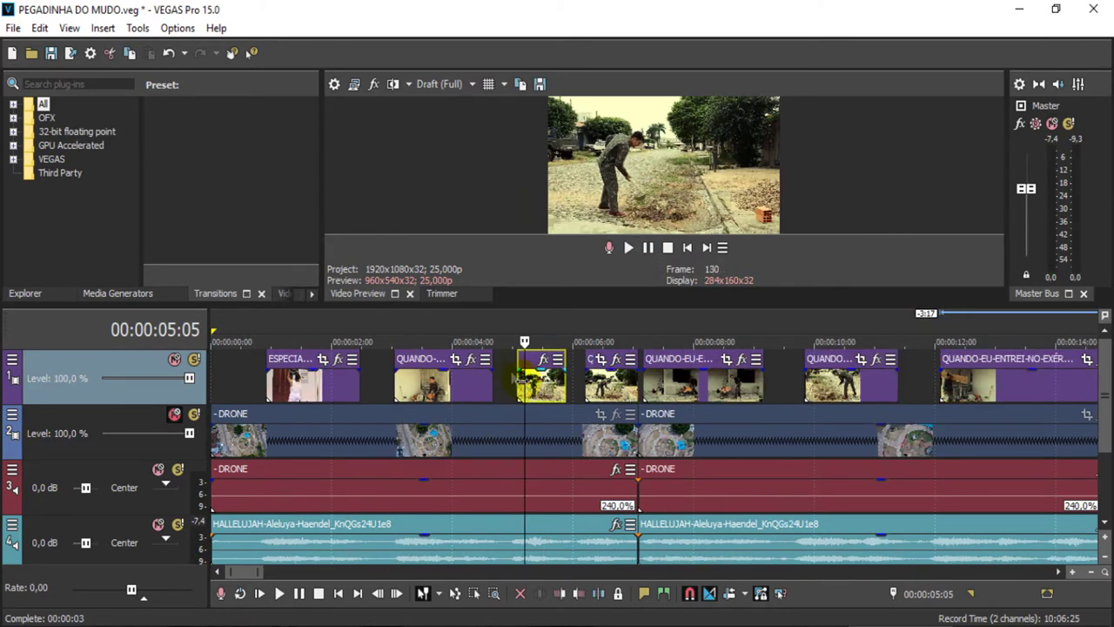
left_click(474, 331)
key("space")
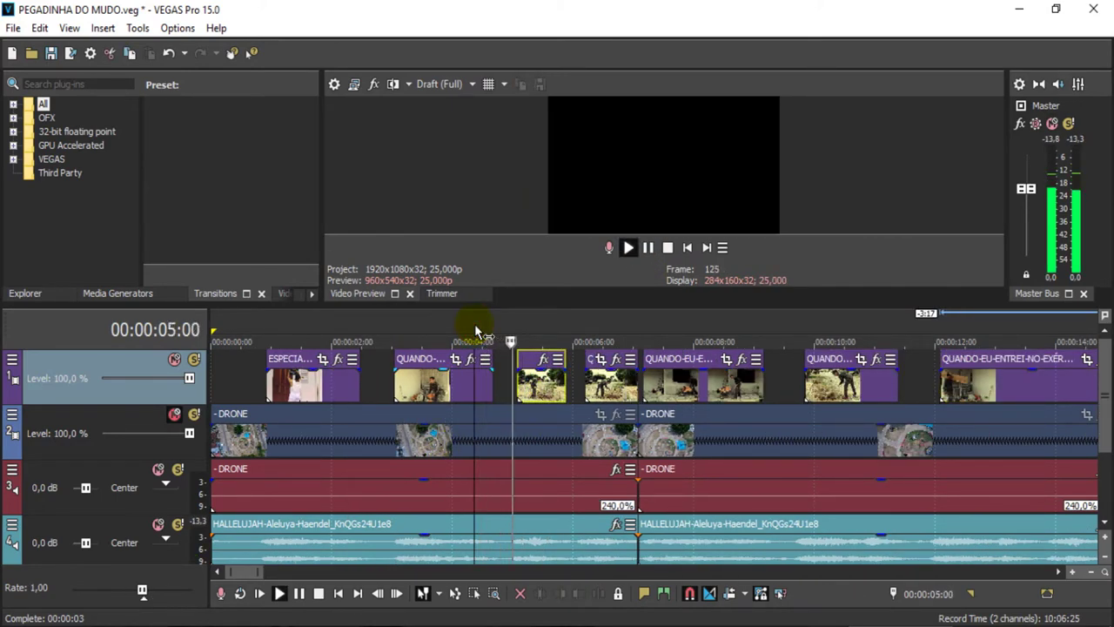
key("space")
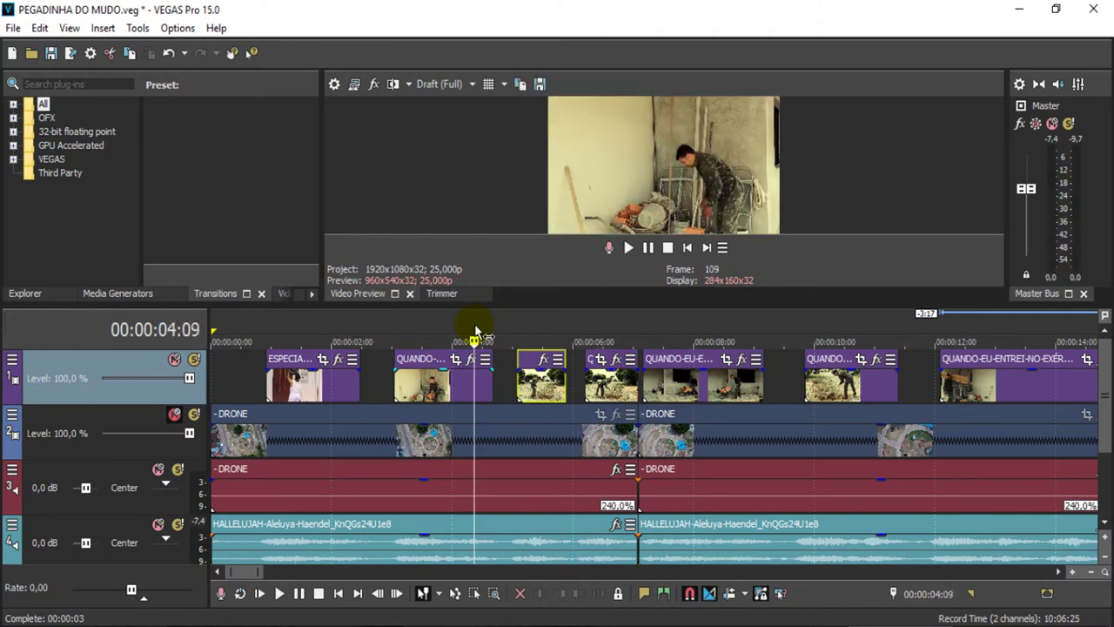
Step: Play the overlay clips from 00:00:06:12 to 00:00:13:18 to check their timing with the music
left_click(601, 320)
scroll(609, 322, "up", 2)
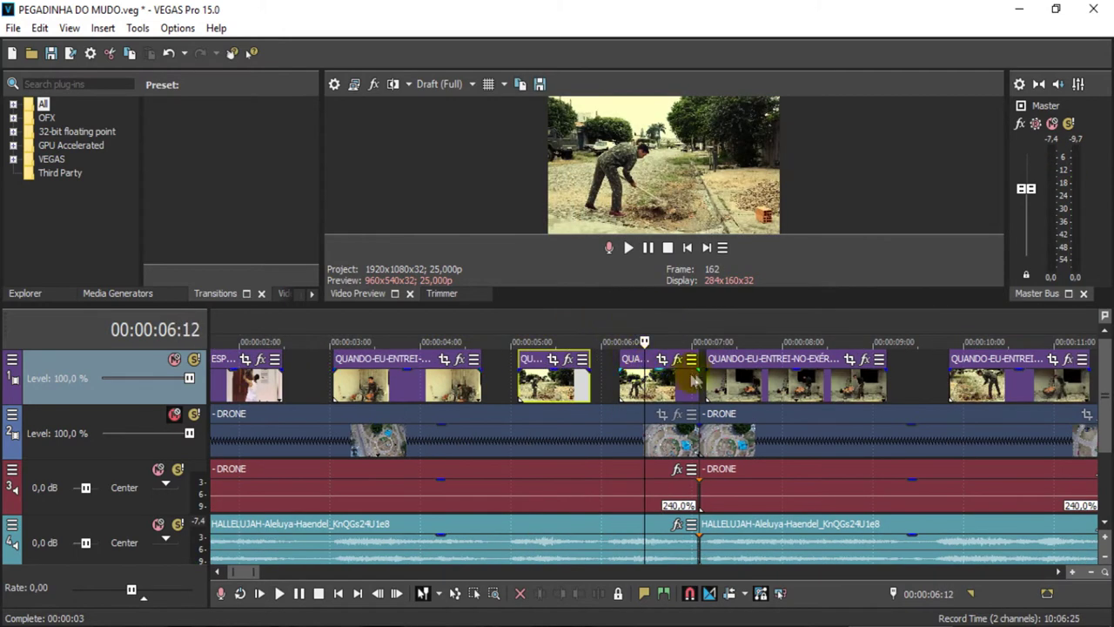
key("space")
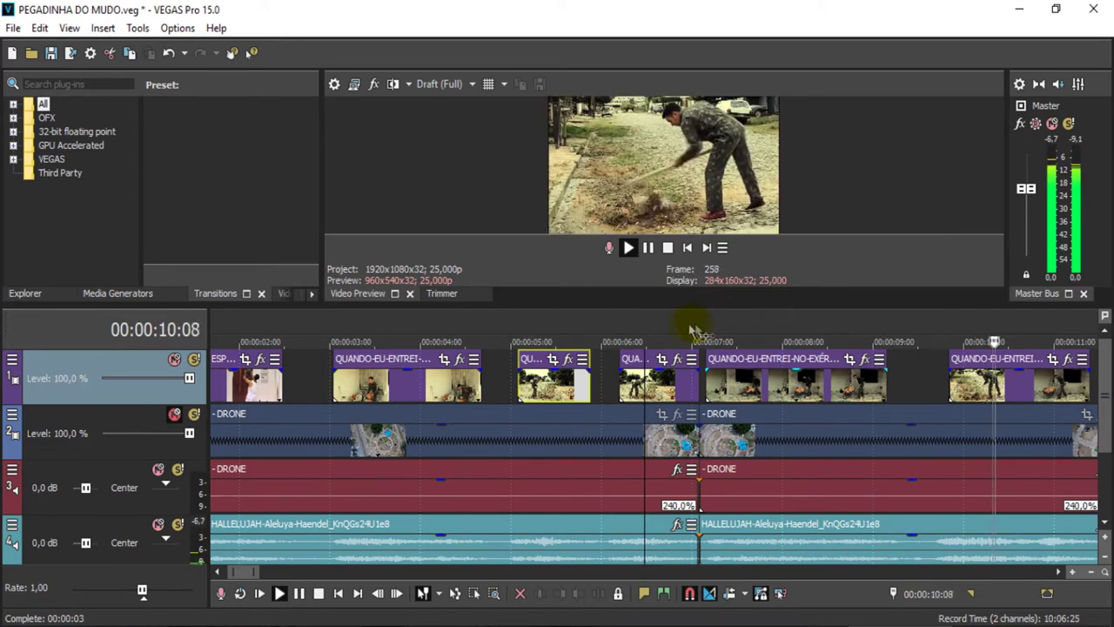
scroll(700, 324, "down", 2)
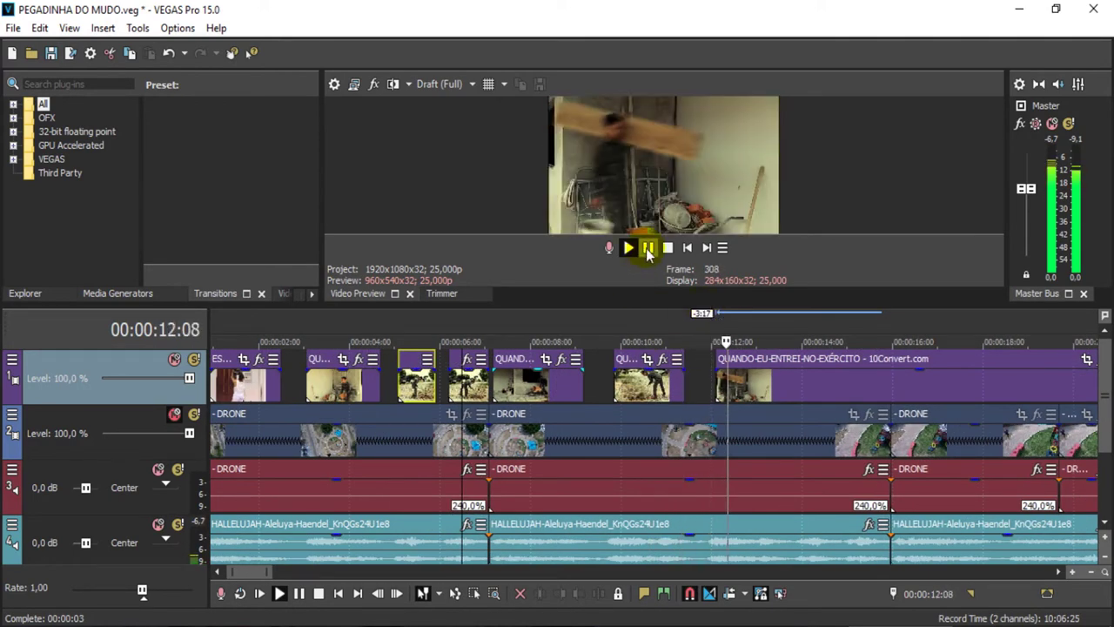
left_click(647, 249)
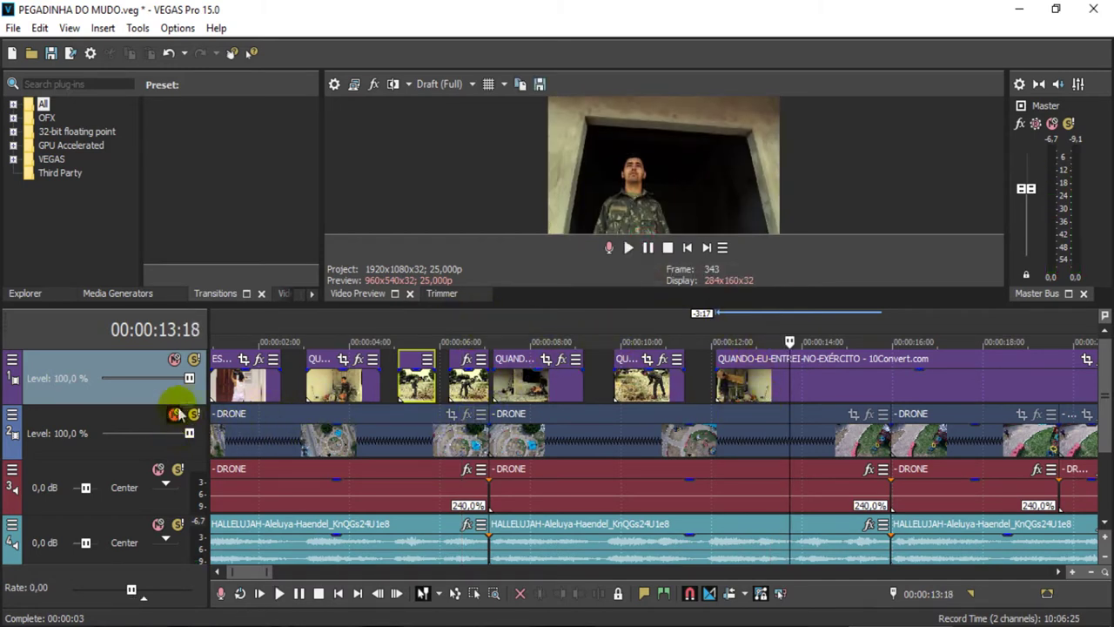
Step: Return to the start of the timeline, save the project and enlarge the video preview area
left_click(688, 248)
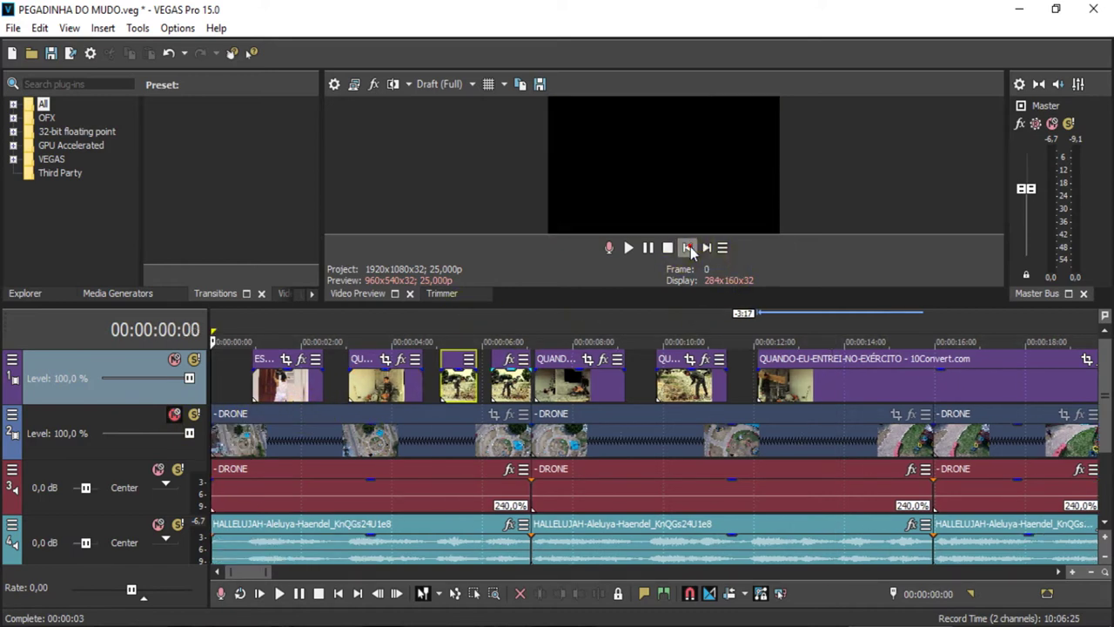
left_click(52, 55)
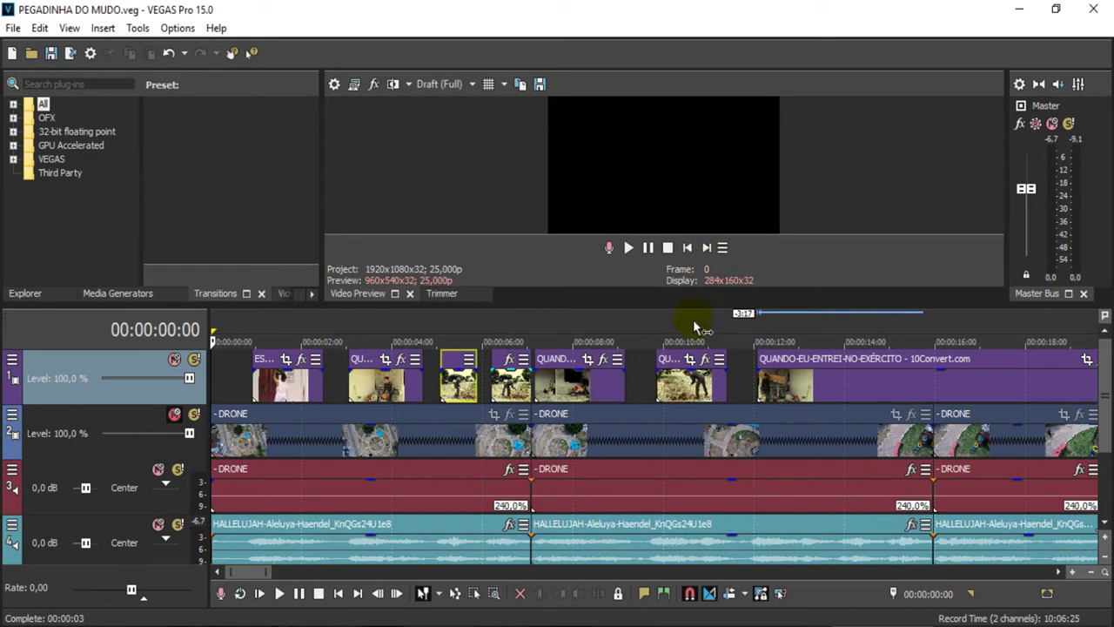
left_click(175, 415)
left_click_drag(719, 306, 713, 340)
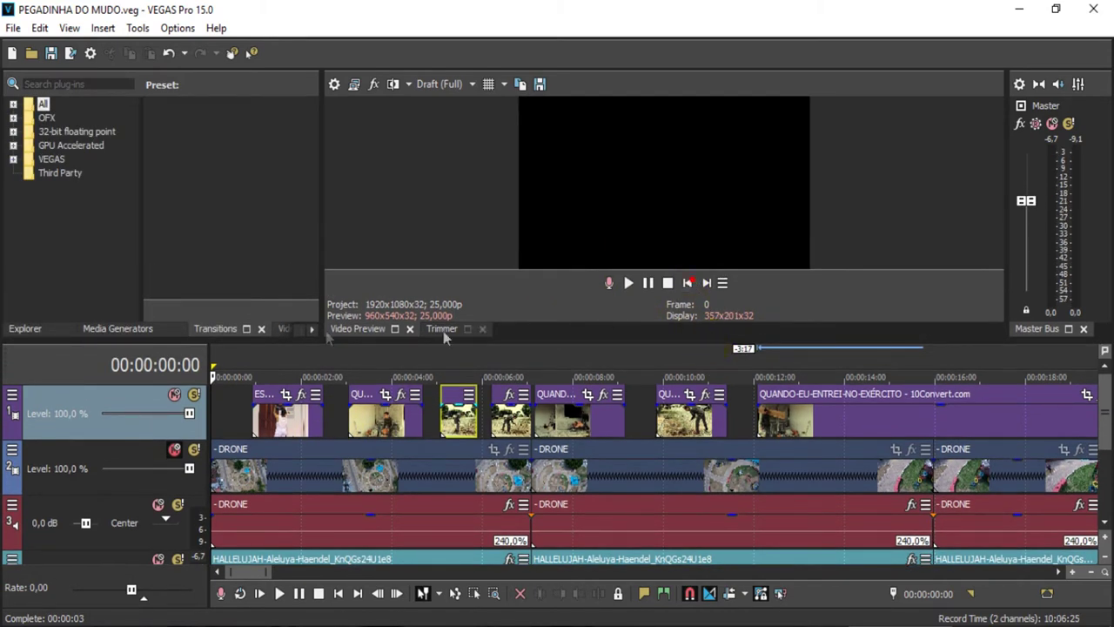
Step: Check the opening frame with the drone video track unmuted, mute it again and play the overlay clips from the start to 00:00:13:13
left_click(174, 449)
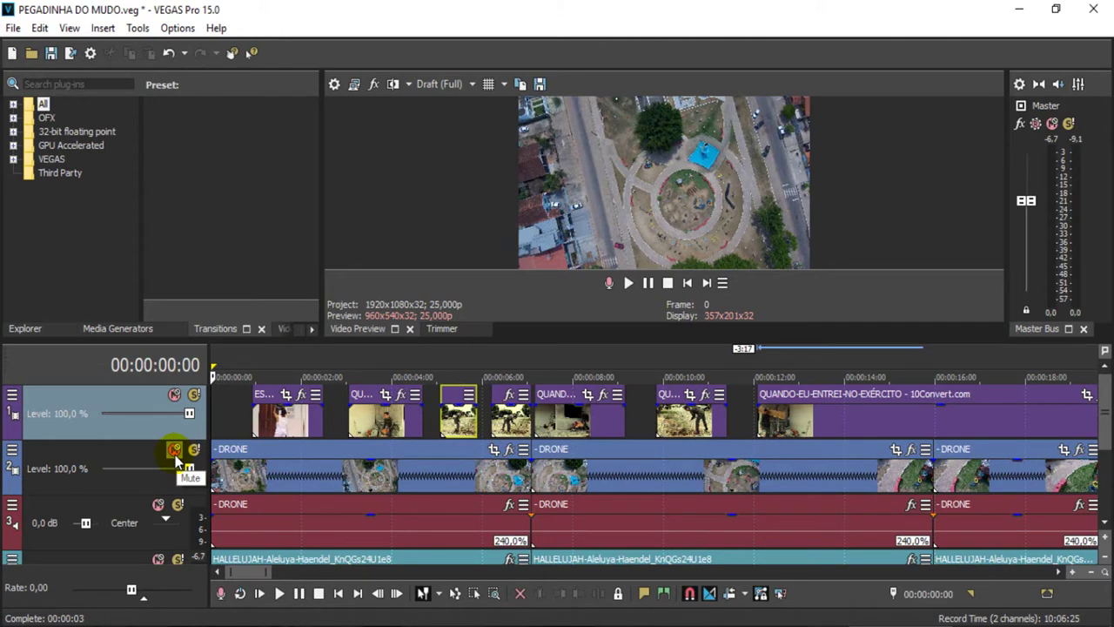
left_click(175, 451)
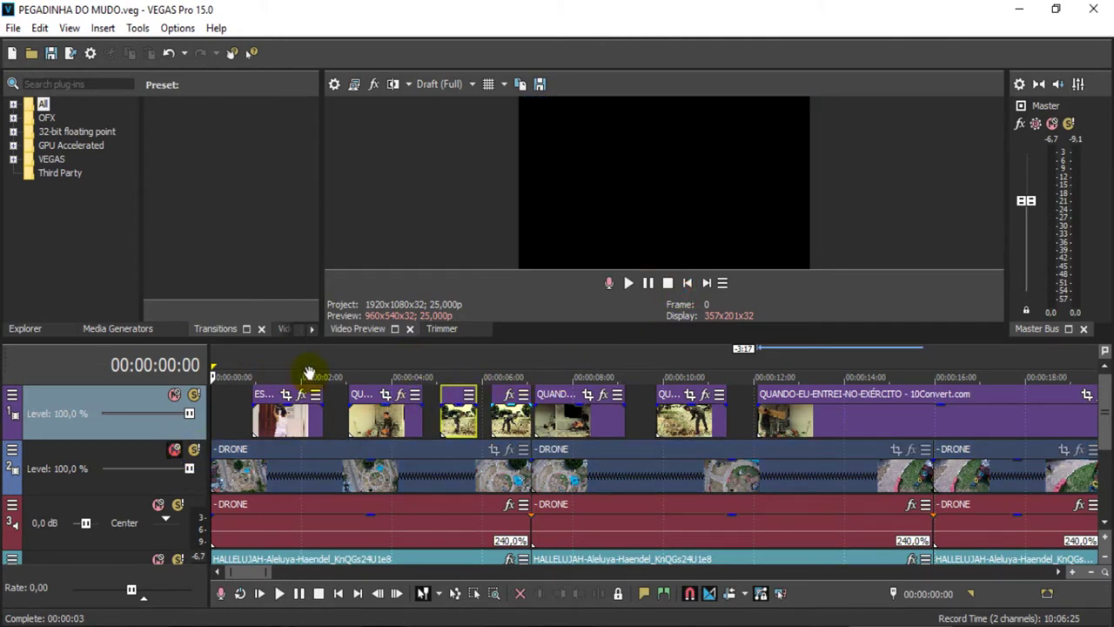
key("space")
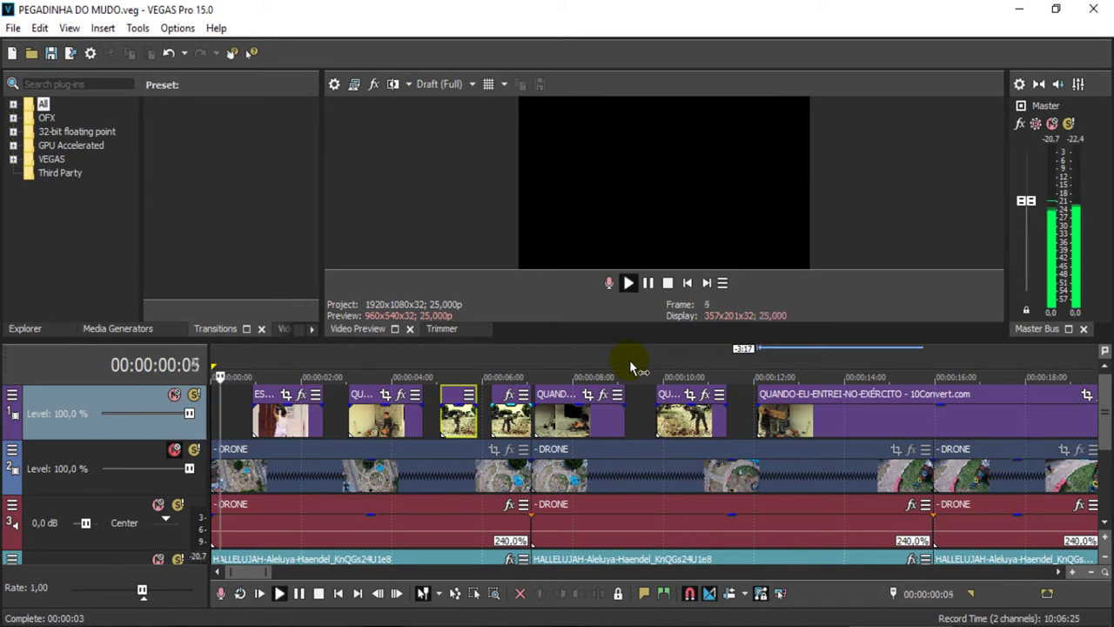
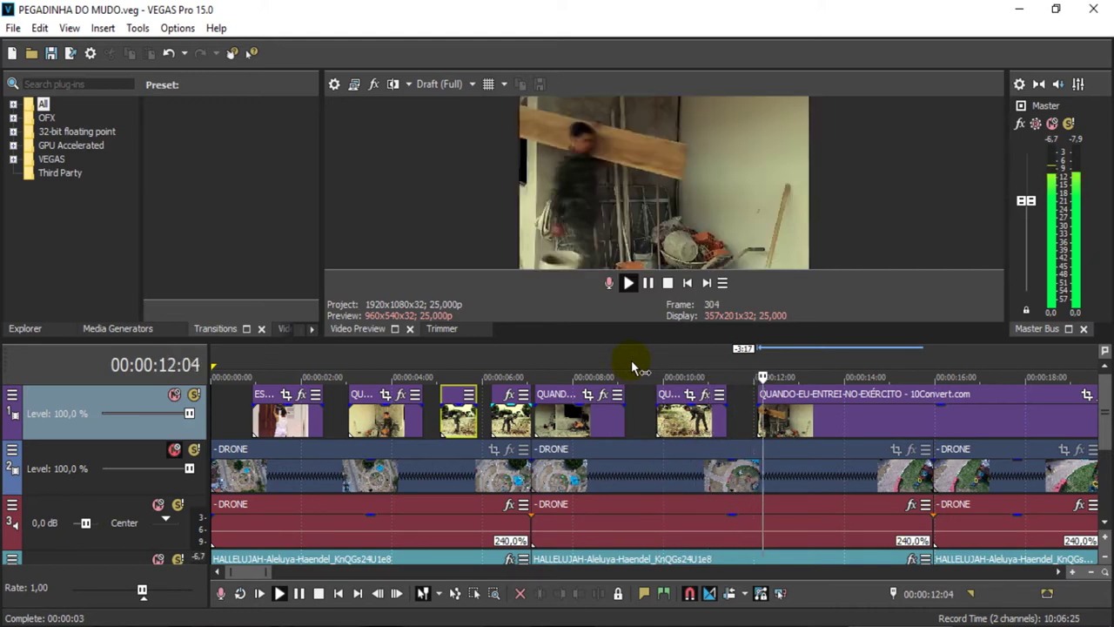
left_click(649, 283)
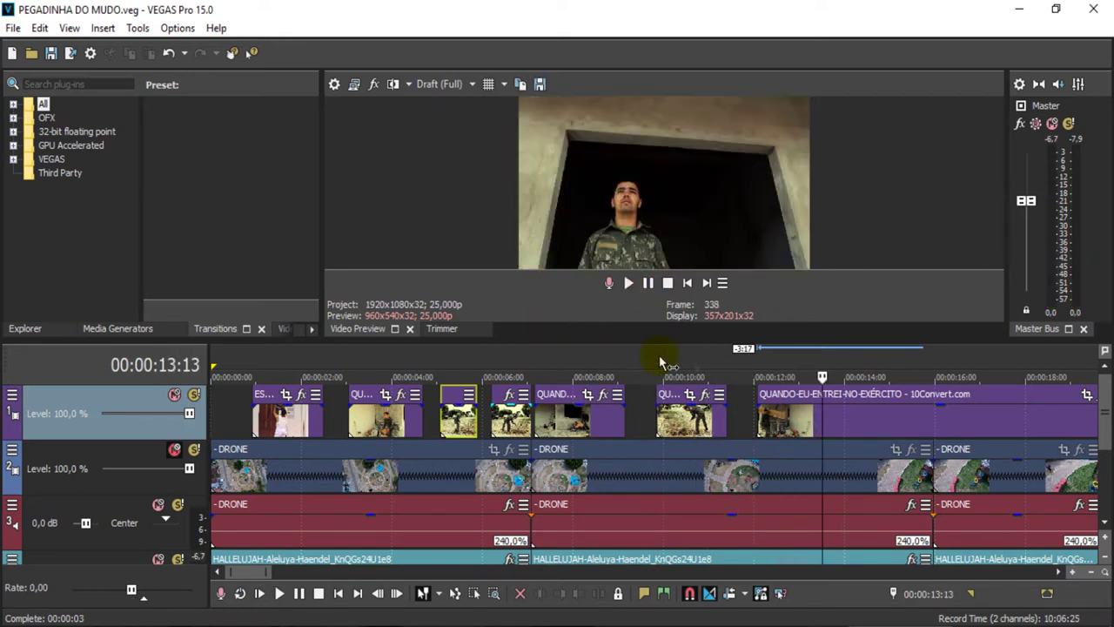
Step: Select the last overlay clip, QUANDO-EU-ENTREI-NO-EXÉRCITO, and play the lead-in to it up to 00:00:13:16
scroll(735, 415, "down", 2)
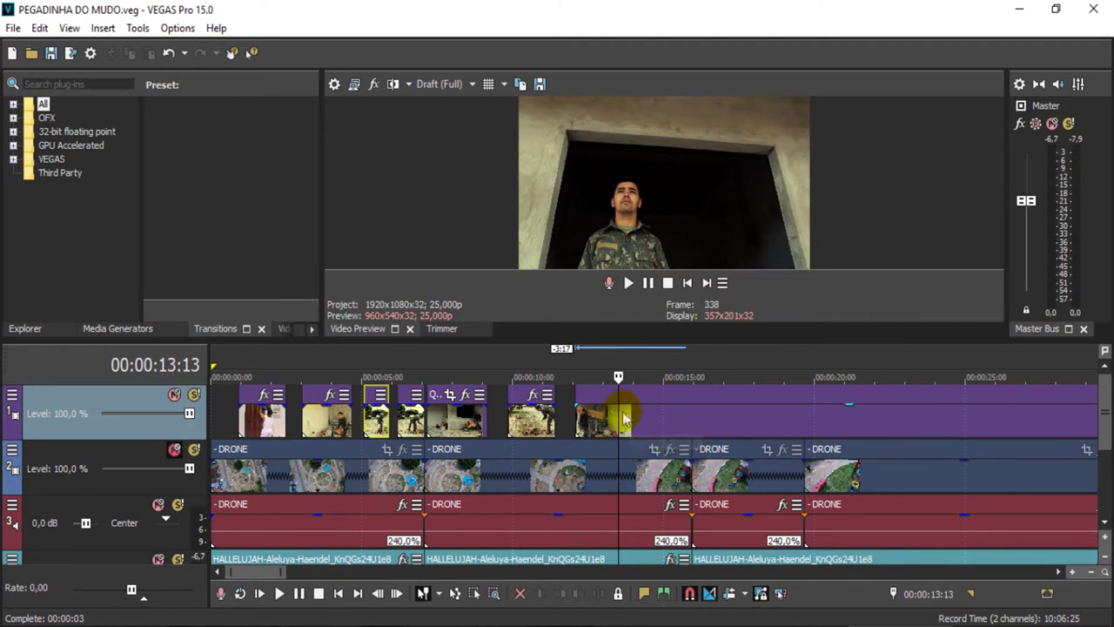
left_click_drag(631, 413, 657, 424)
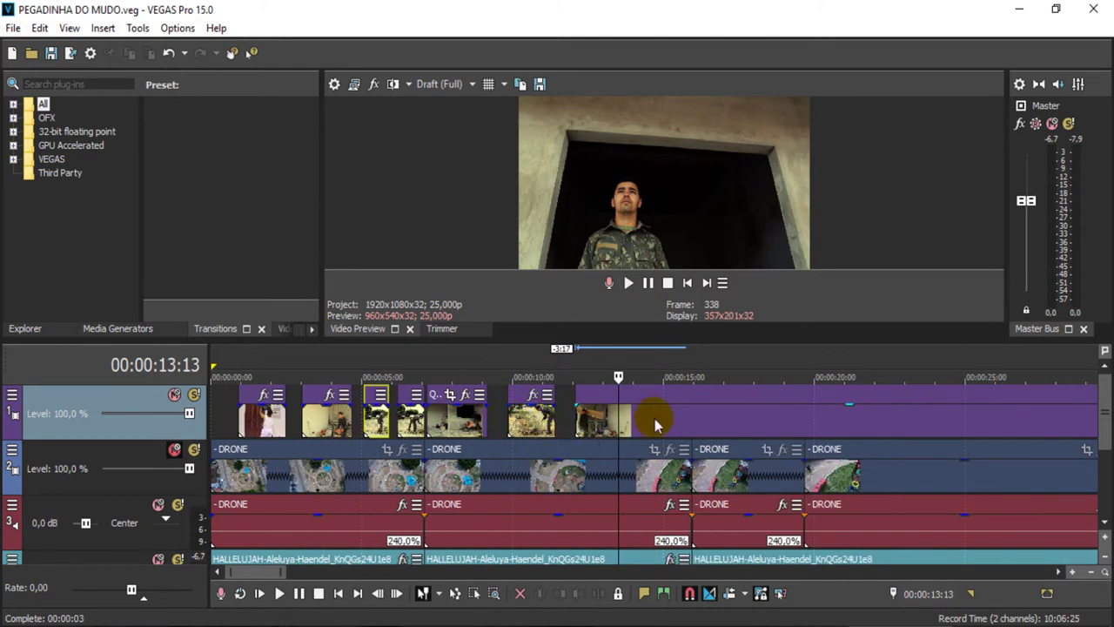
left_click(636, 420)
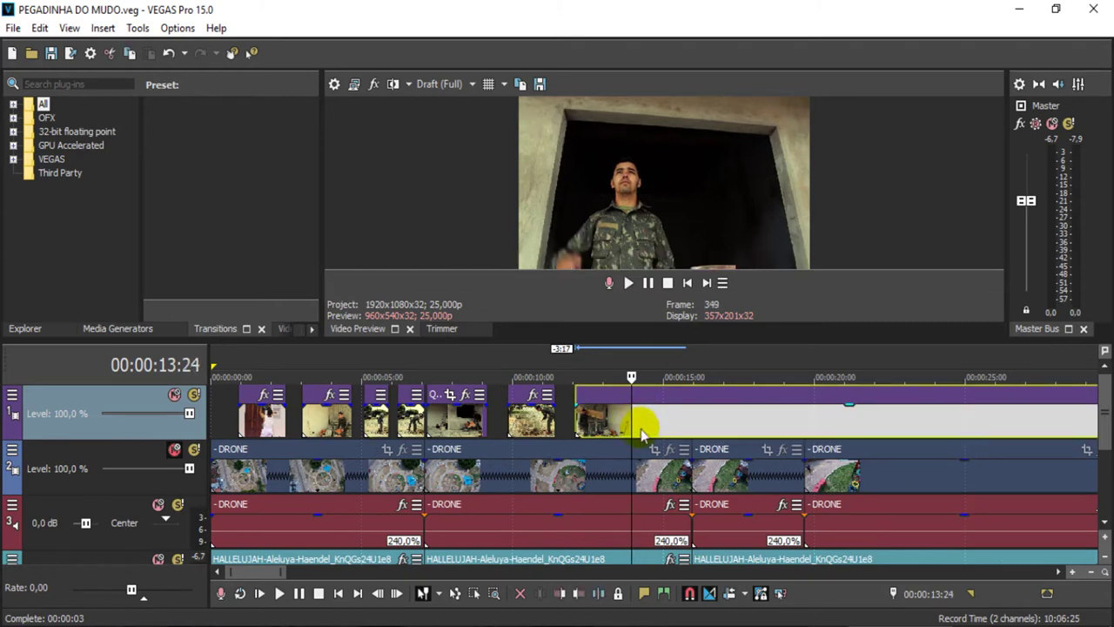
scroll(636, 448, "down", 2)
mouse_move(1103, 398)
left_mouse_down()
mouse_move(1107, 433)
mouse_move(1105, 413)
left_mouse_up()
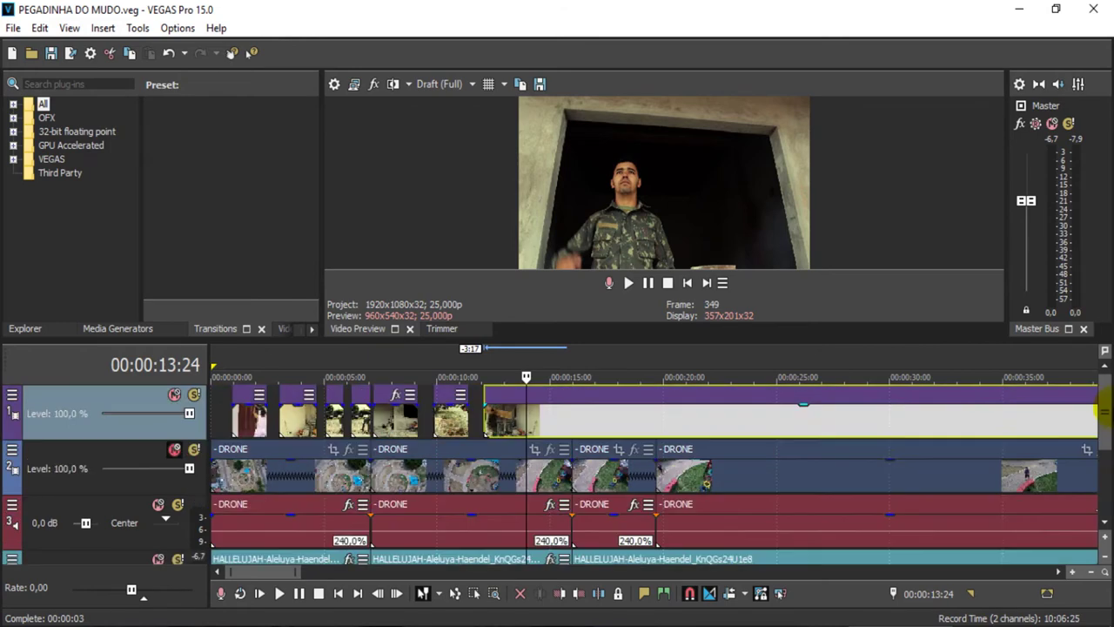
left_click(452, 362)
key("space")
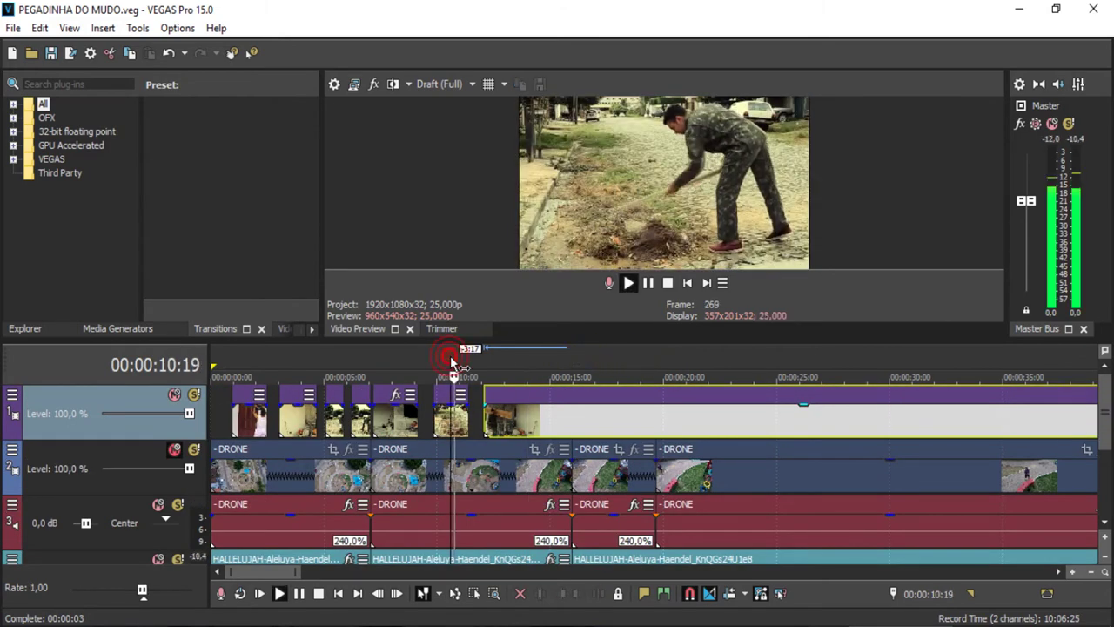
left_click(649, 284)
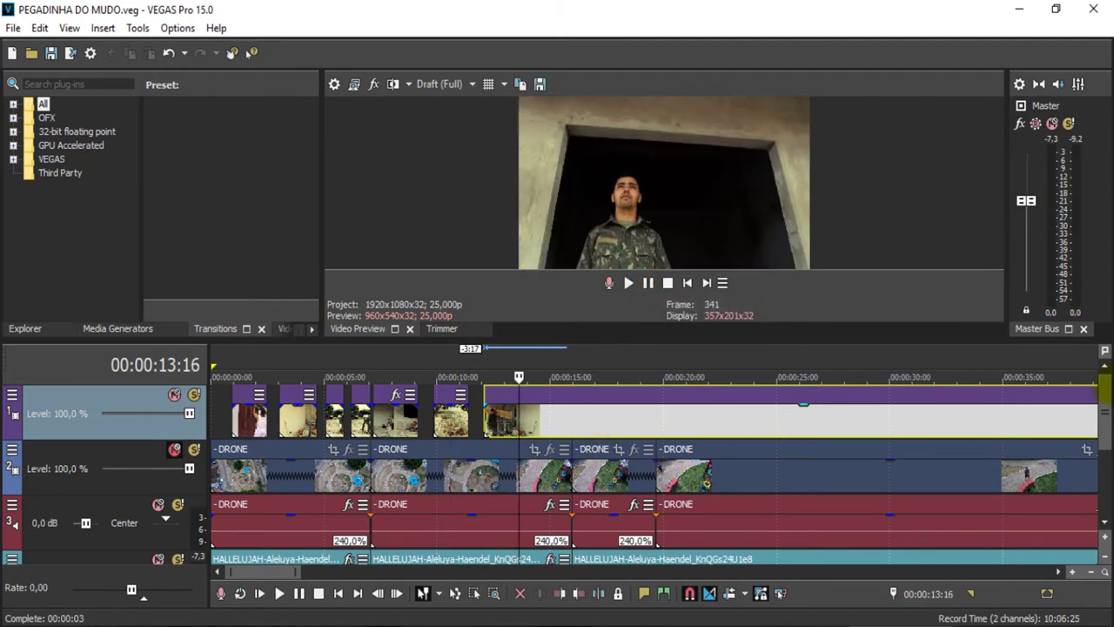
Step: Enlarge the timeline area and reduce the track heights so that all four tracks fit on screen
left_click_drag(1103, 390, 1107, 424)
scroll(574, 503, "up", 3)
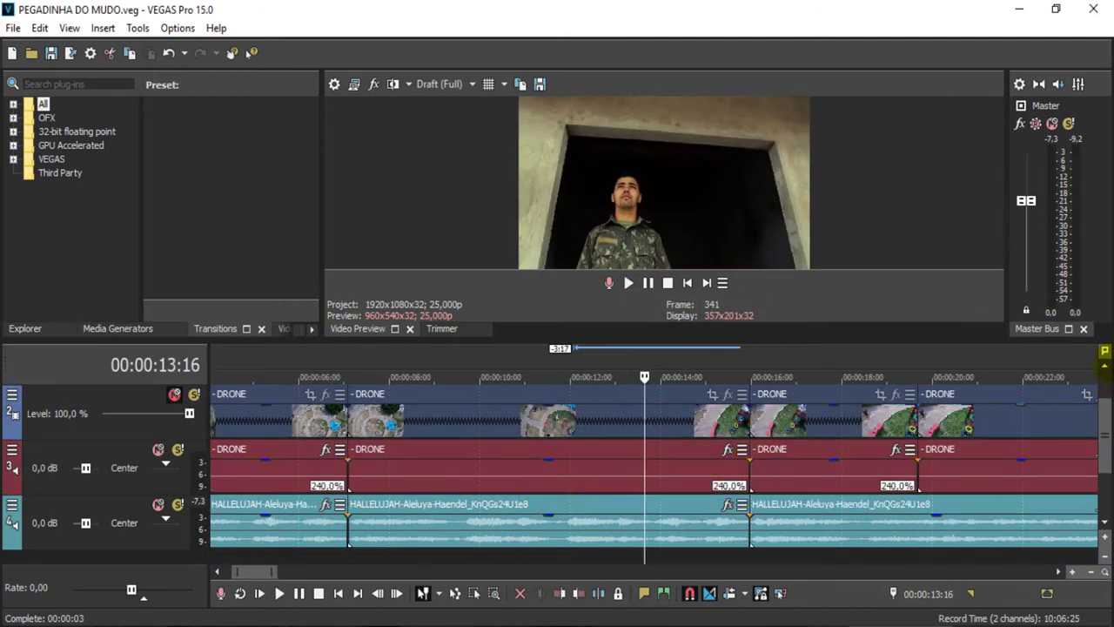
left_click(1104, 369)
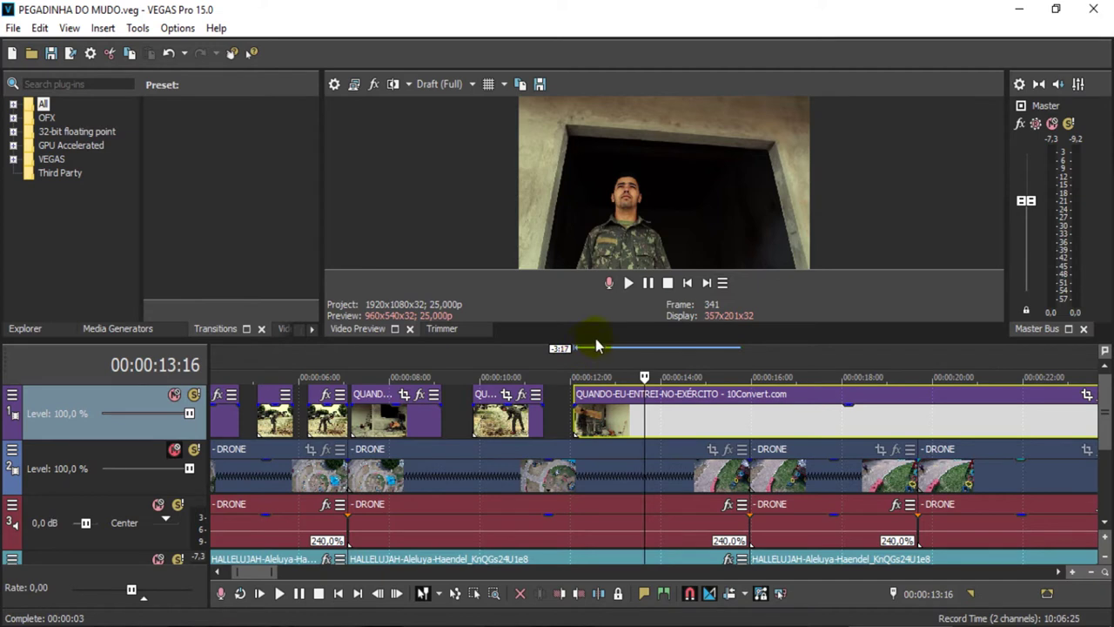
left_click_drag(598, 342, 601, 258)
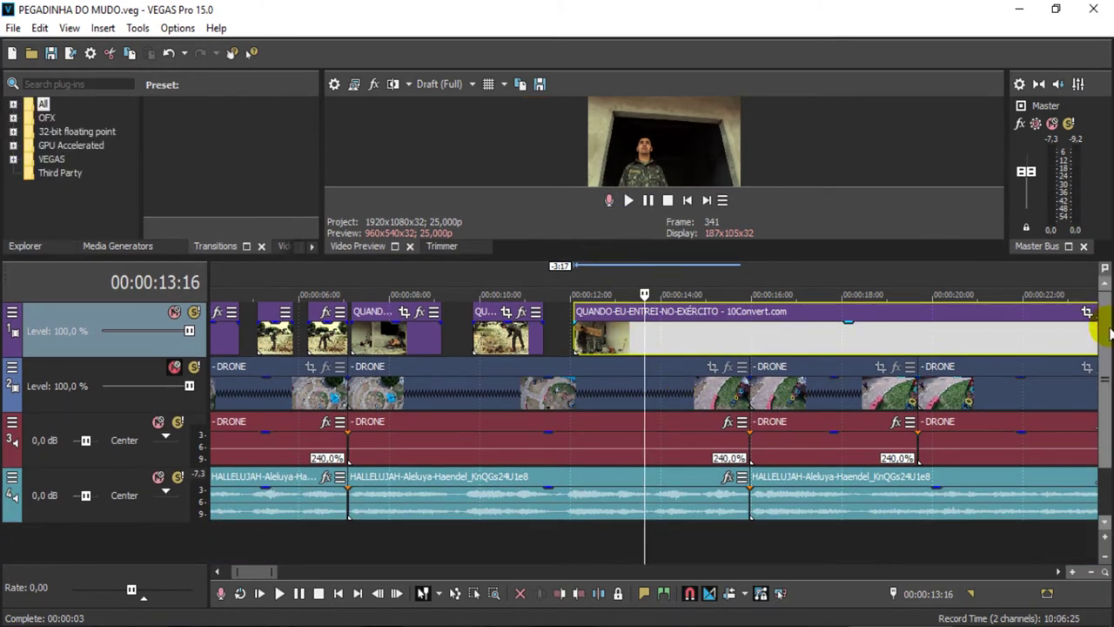
left_click(1105, 561)
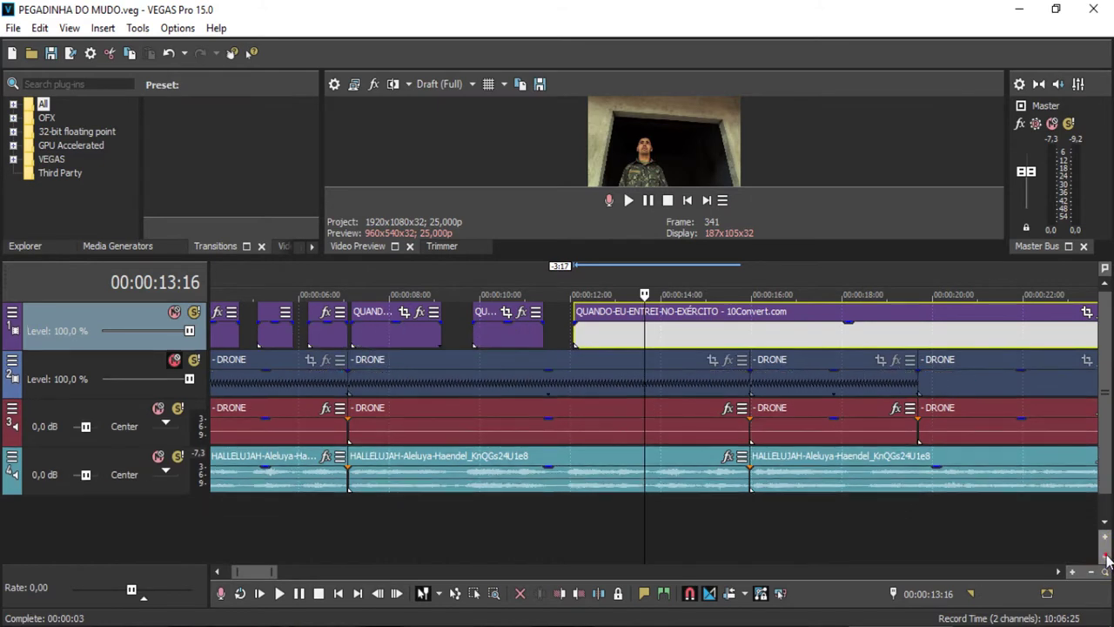
Step: Play the start of the last QUANDO-EU-ENTREI-NO-EXÉRCITO clip and split it at 00:00:13:10
left_click(571, 290)
key("space")
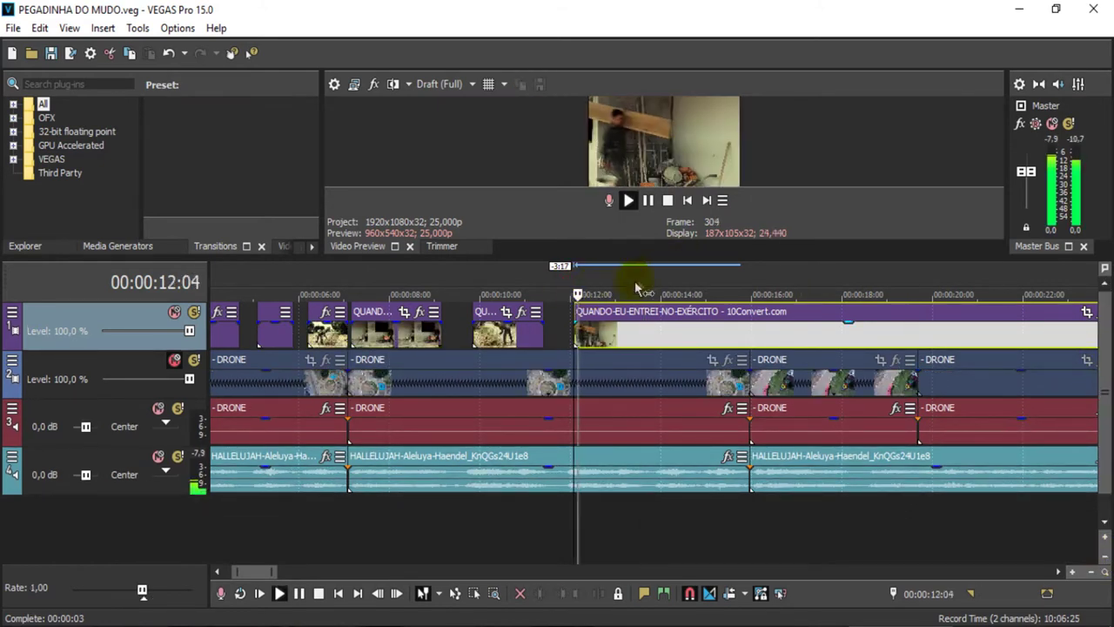
left_click(648, 200)
left_click(632, 278)
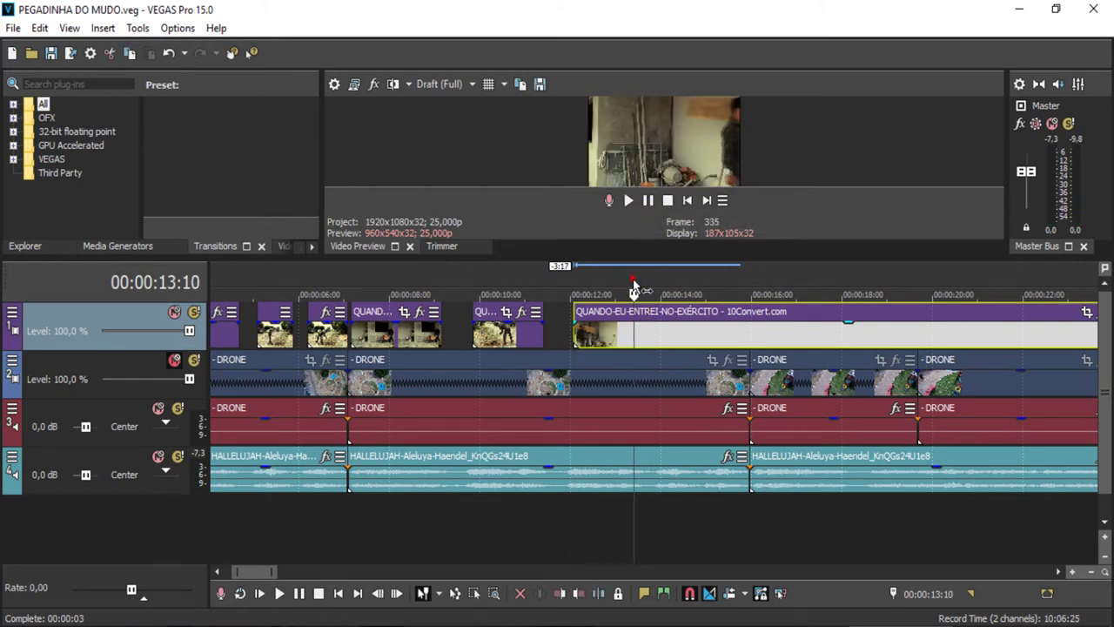
left_click(601, 594)
Step: Split the rest of the QUANDO-EU-ENTREI-NO-EXÉRCITO clip at 00:00:13:22 and delete both pieces after 00:00:13:10
left_click(674, 331)
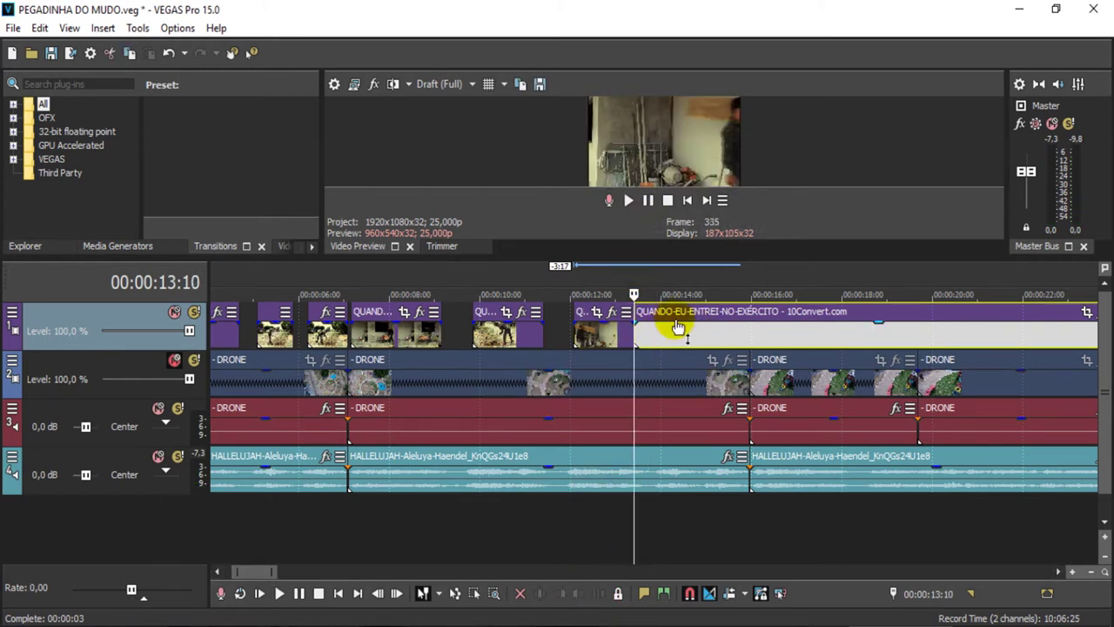
left_click(668, 291)
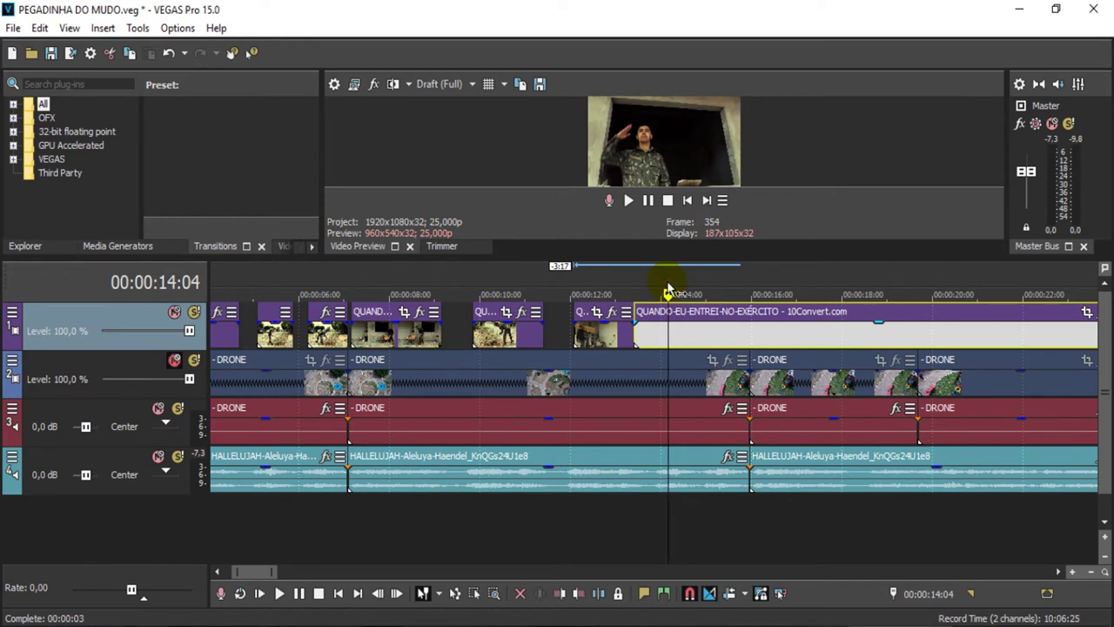
left_click(656, 292)
key("space")
key("space")
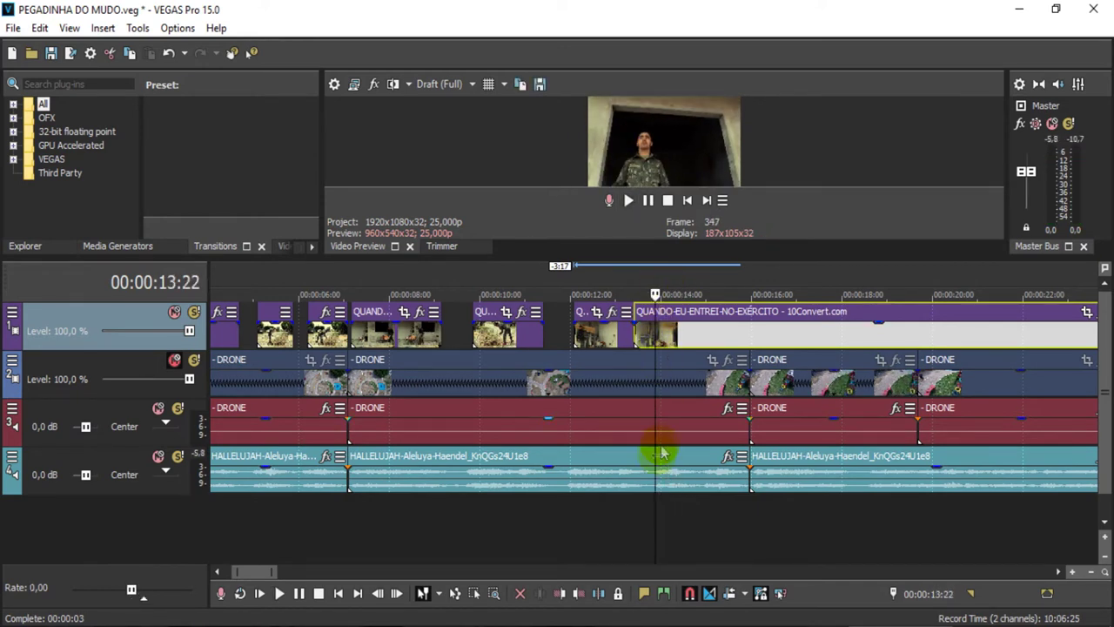
left_click(615, 592)
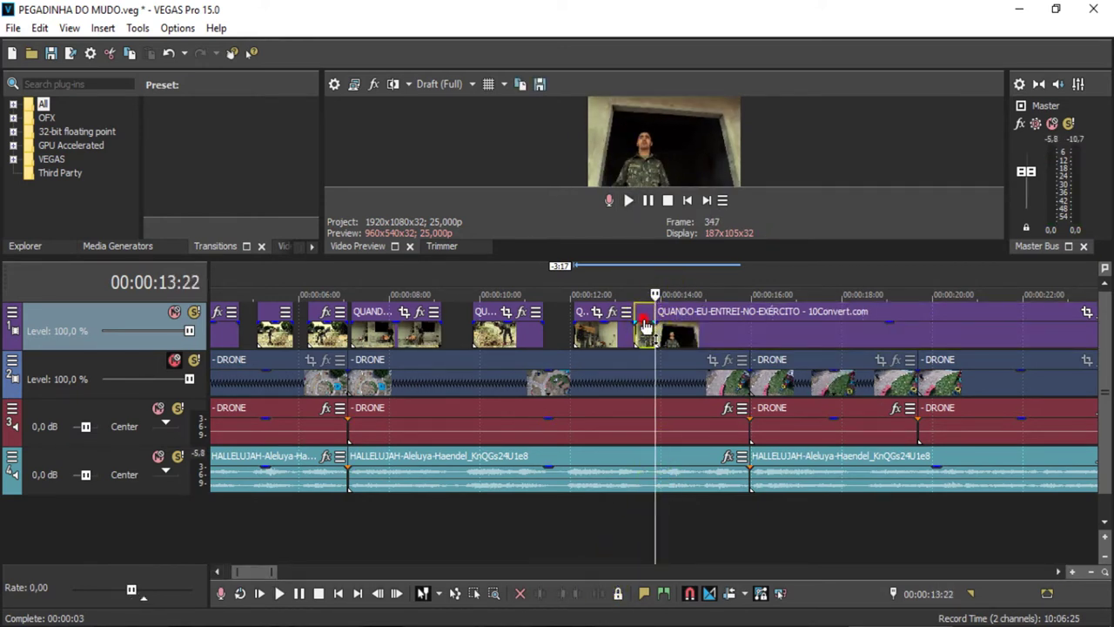
left_click(689, 331)
key("Delete")
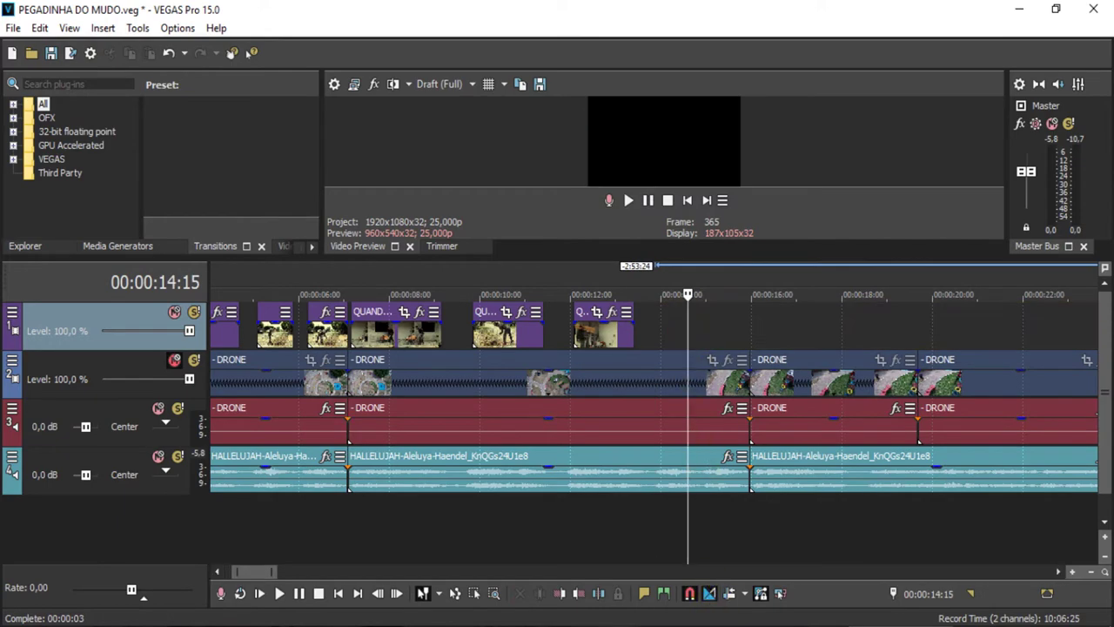
Step: Look at the SUSPENSE music folder in File Explorer, return to VEGAS Pro and save the project
key("alt+Tab")
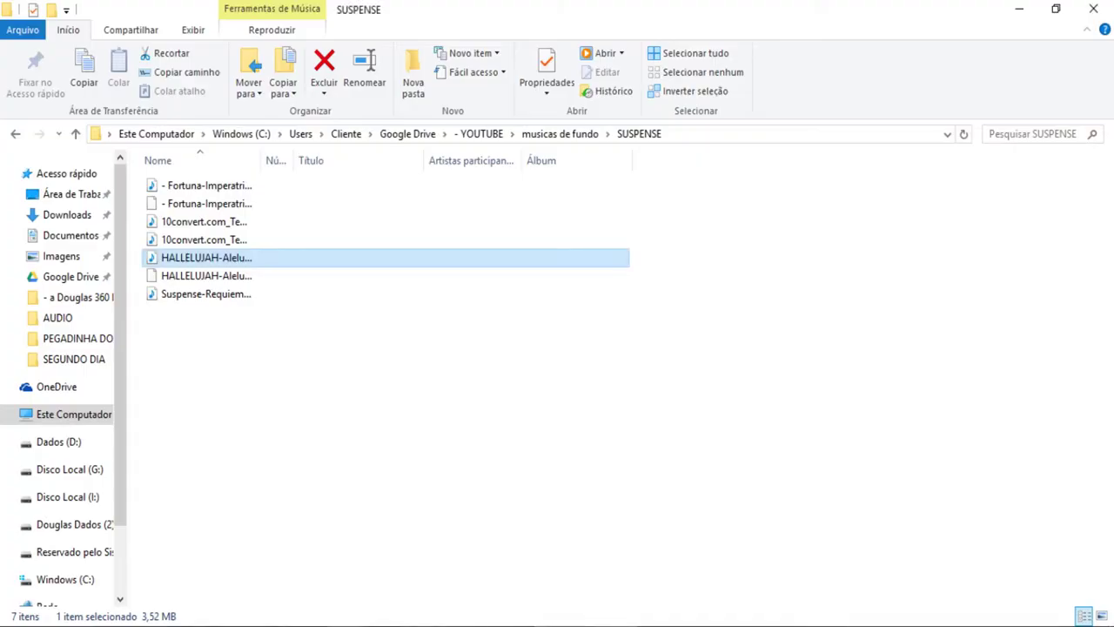
key("alt+Tab")
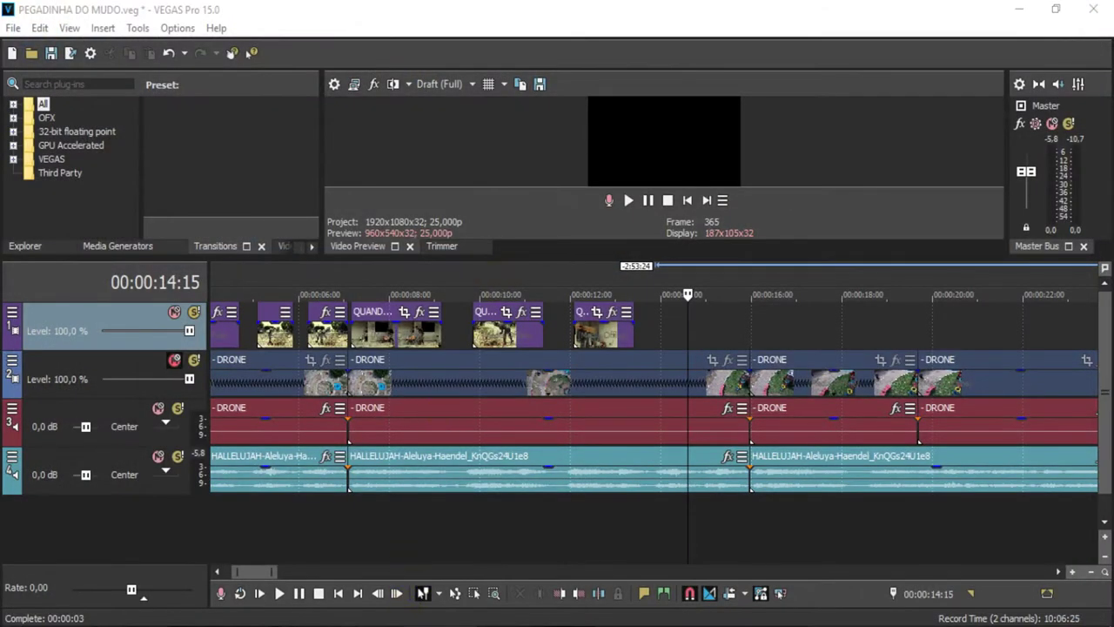
left_click(51, 54)
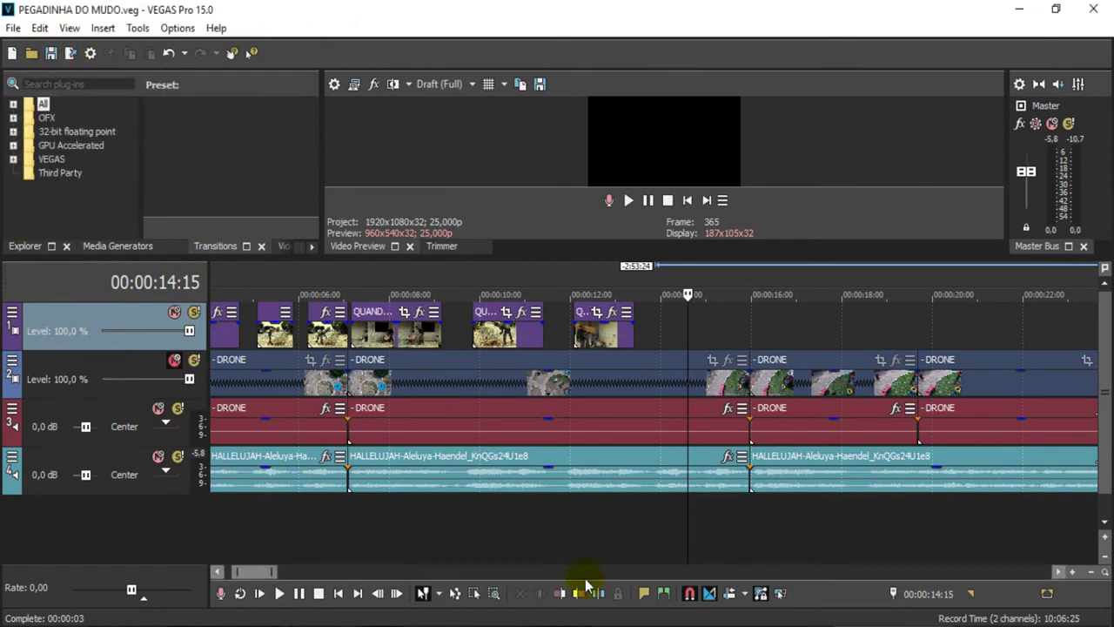
Step: Import the TENTEI-COMPRAR-COM-FEIJÃO video from the INTRO folder in File Explorer and place it on the drone tracks right after the Hallelujah music ends
key("alt+Tab")
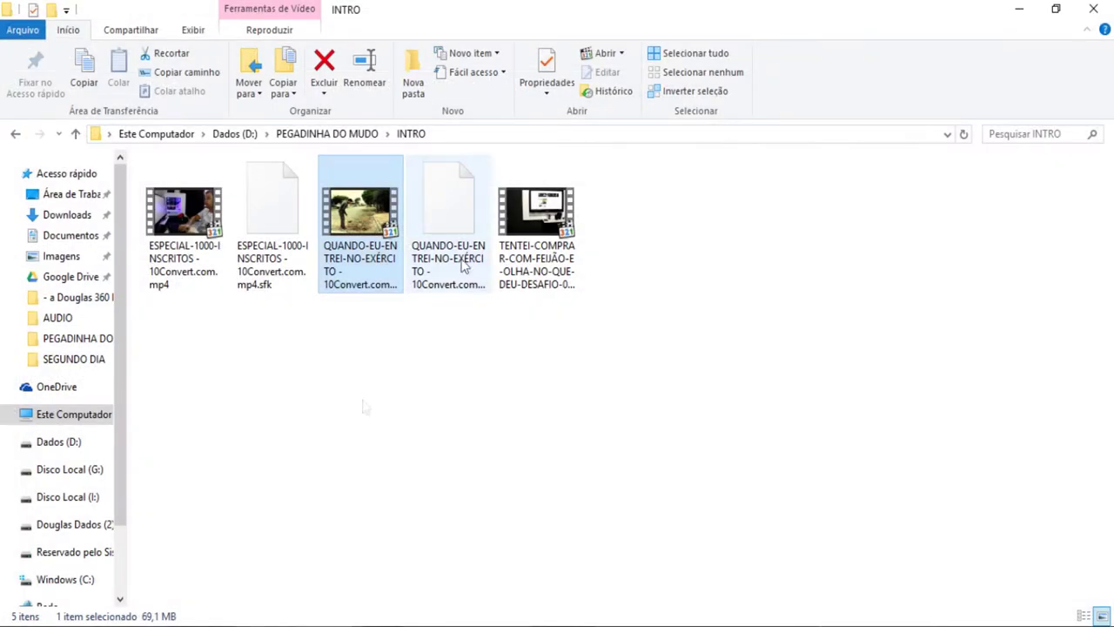
left_click_drag(540, 224, 1034, 411)
scroll(1034, 411, "down", 15)
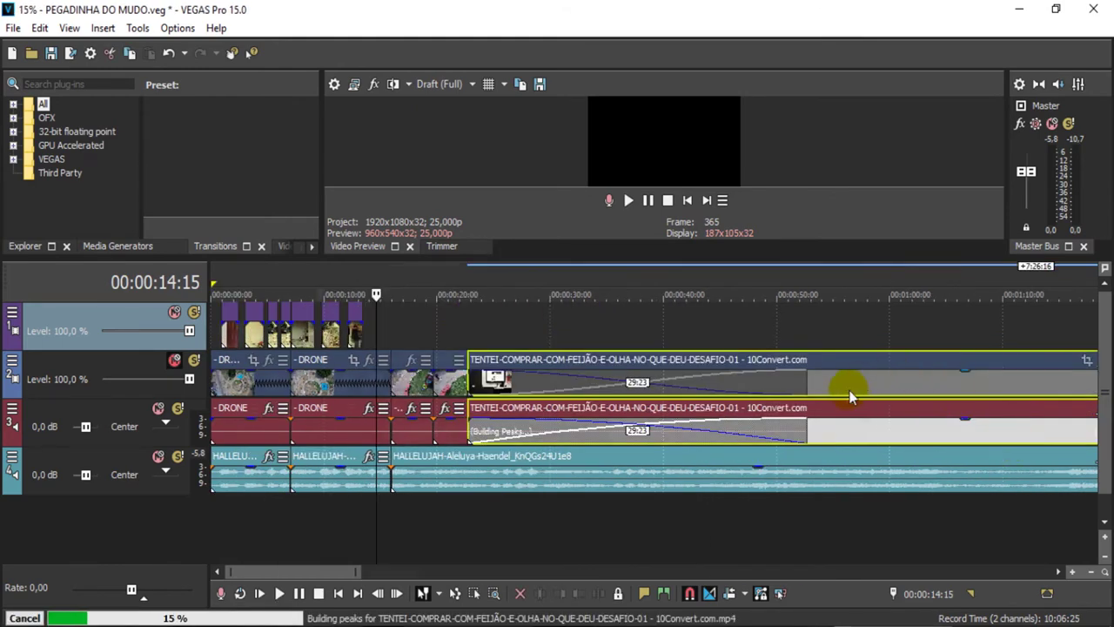
left_click(662, 381)
mouse_move(967, 376)
left_mouse_down()
mouse_move(1011, 379)
mouse_move(854, 384)
left_mouse_up()
left_click_drag(743, 375, 740, 367)
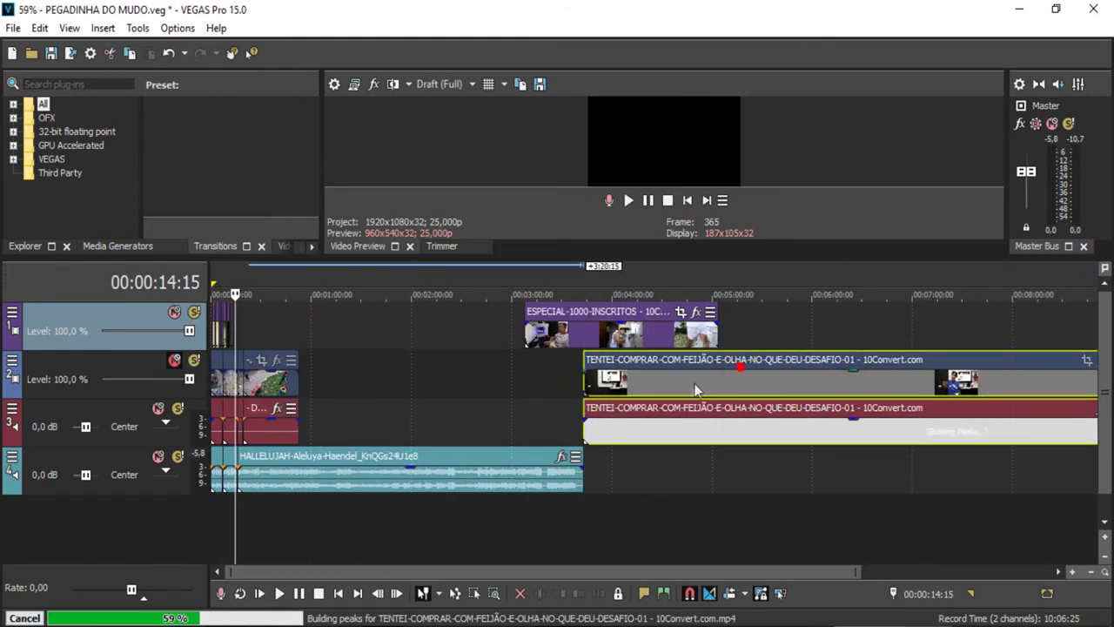
Step: Delete the audio of the TENTEI-COMPRAR-COM-FEIJÃO clip and the leftover ESPECIAL-1000-INSCRITOS clip above it
left_click(664, 447)
left_click(711, 429)
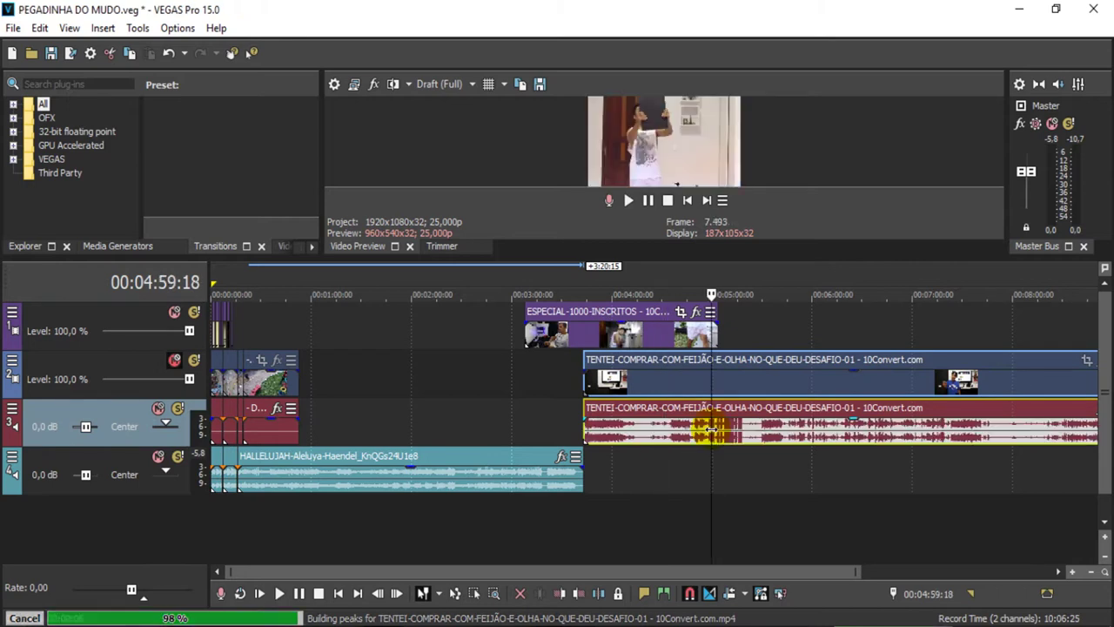
left_click(766, 427)
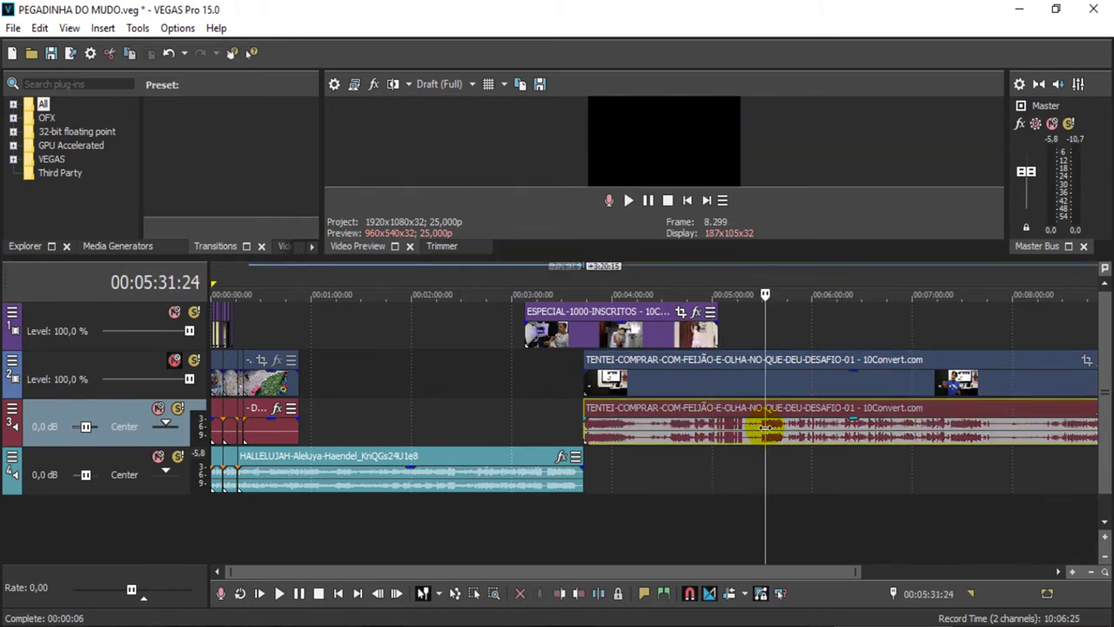
key("Delete")
left_click(641, 336)
key("Delete")
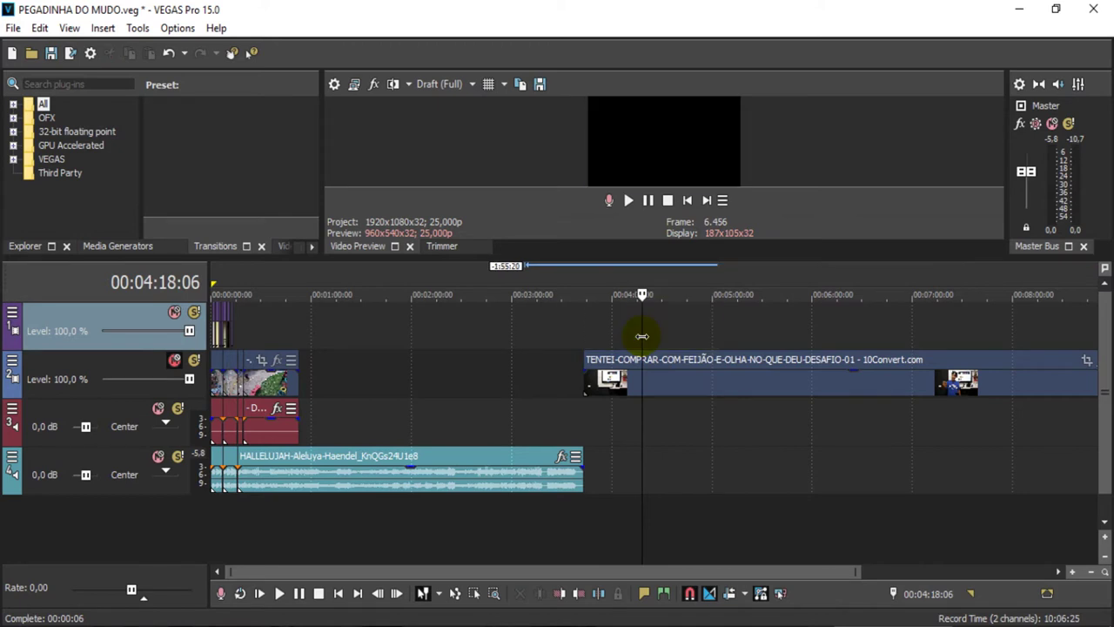
left_click(593, 336)
left_click(584, 328)
left_click(628, 338)
left_click(721, 329)
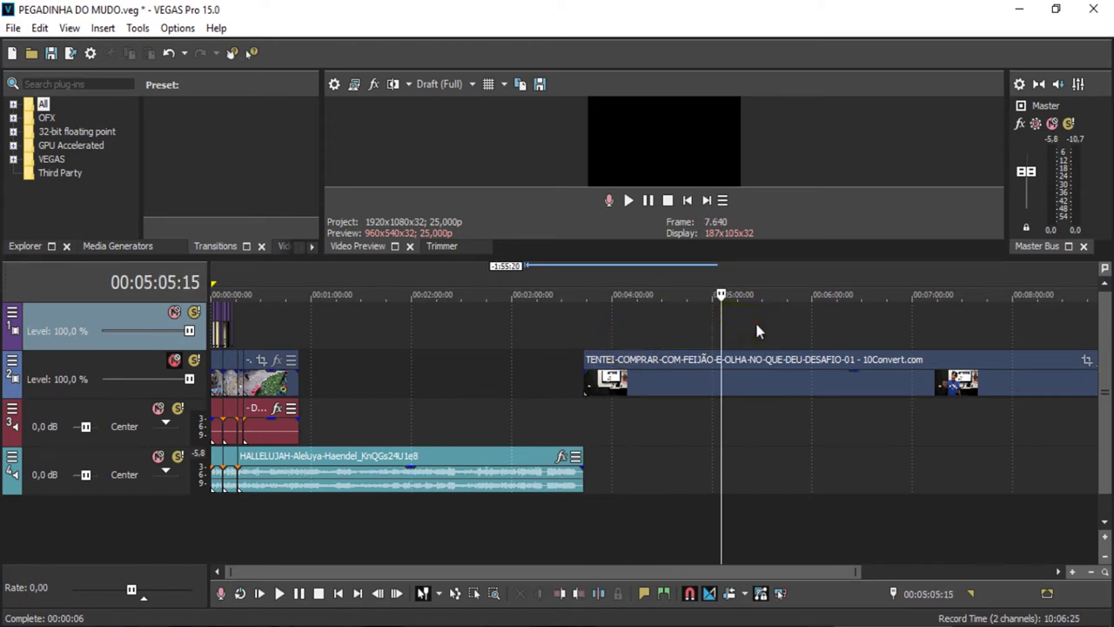
Step: Unmute the drone video track and play the beginning of the TENTEI-COMPRAR-COM-FEIJÃO clip from 00:03:43:08
left_click(175, 360)
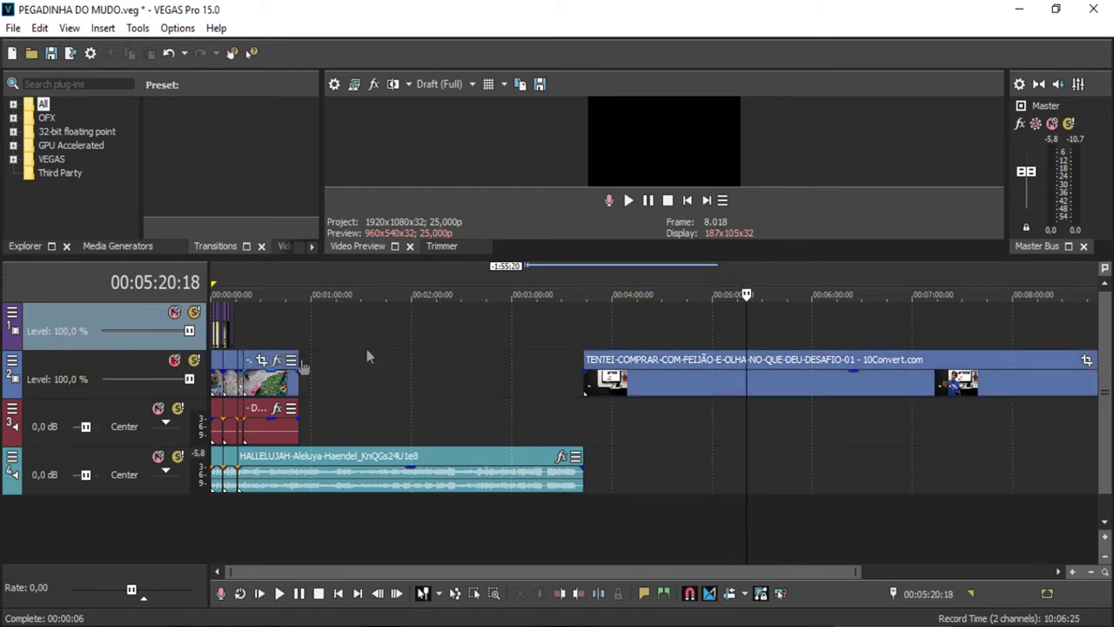
left_click(633, 296)
left_click(599, 296)
left_click(584, 294)
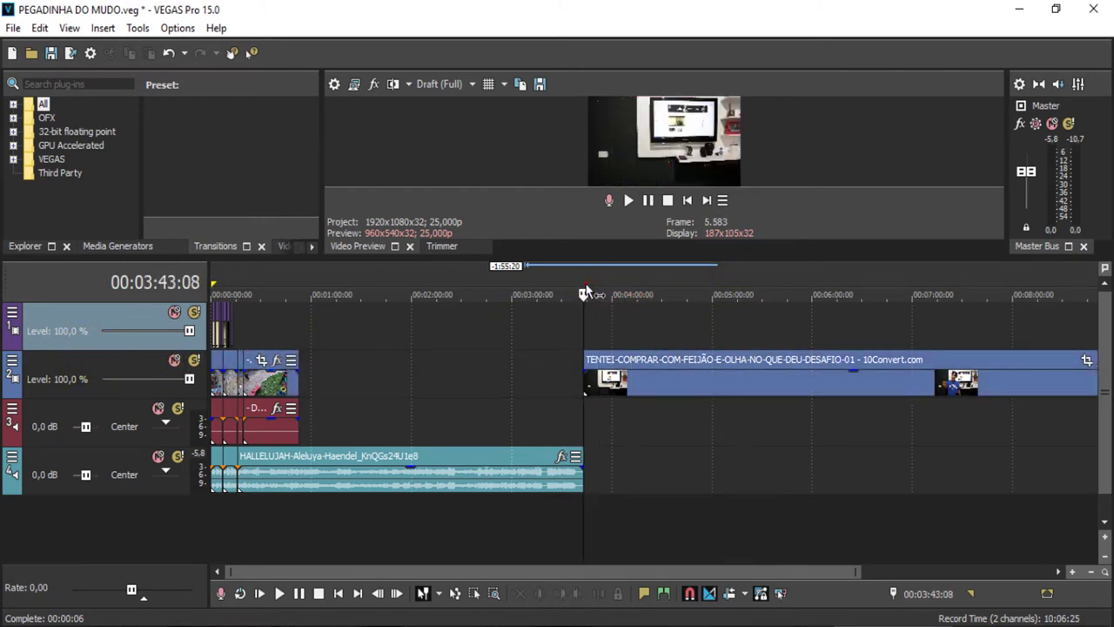
key("space")
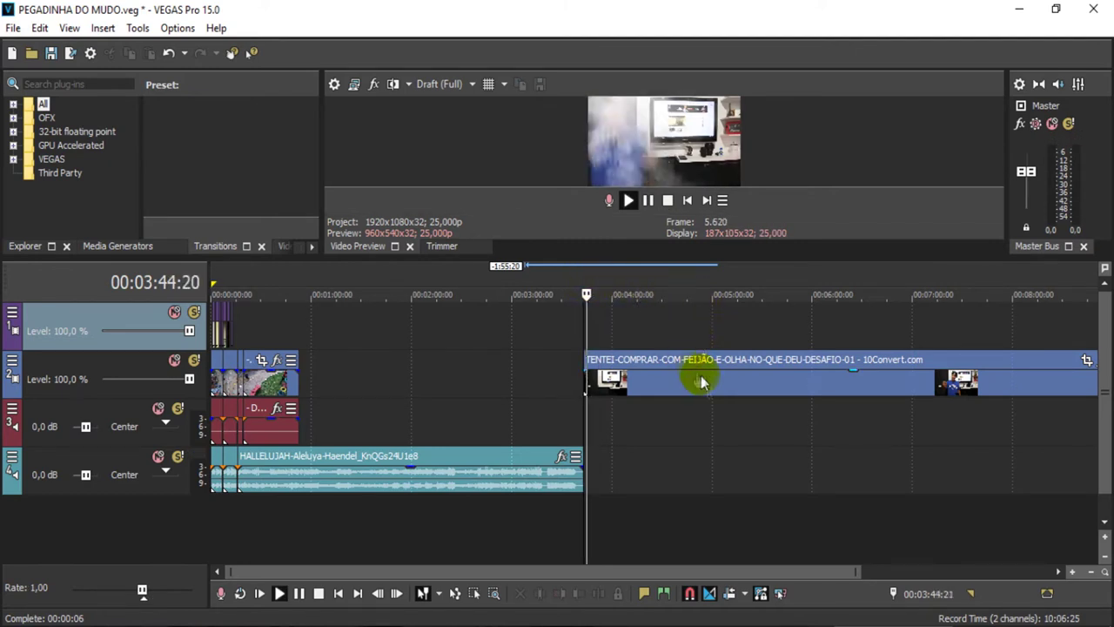
key("space")
scroll(634, 390, "up", 3)
left_click(634, 384)
left_click(646, 385)
left_click(642, 382)
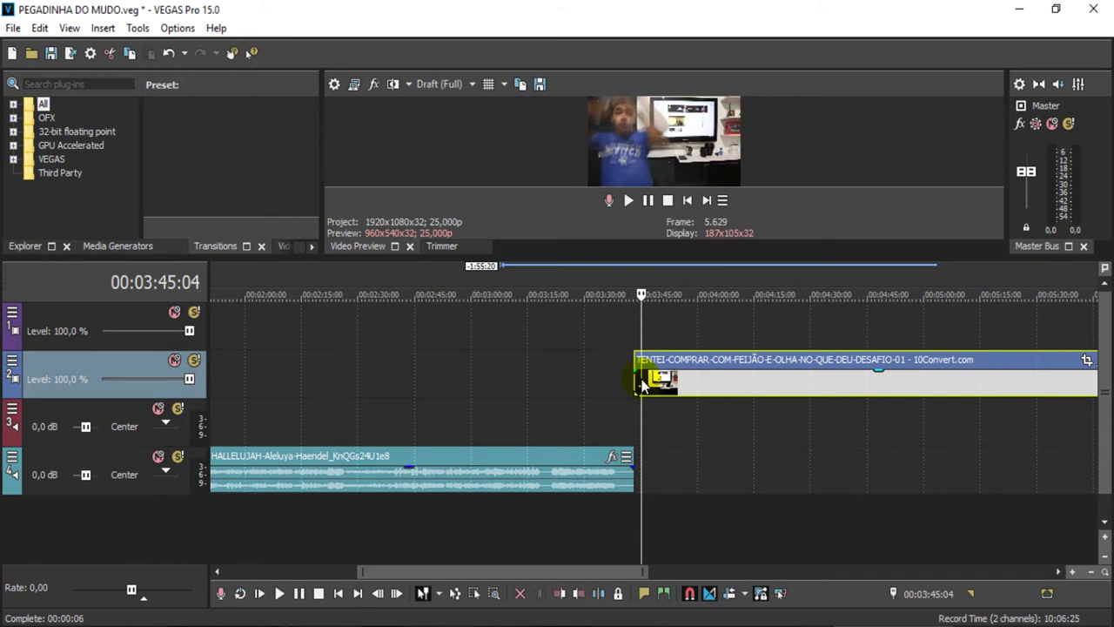
scroll(644, 385, "up", 2)
left_click(632, 330)
key("space")
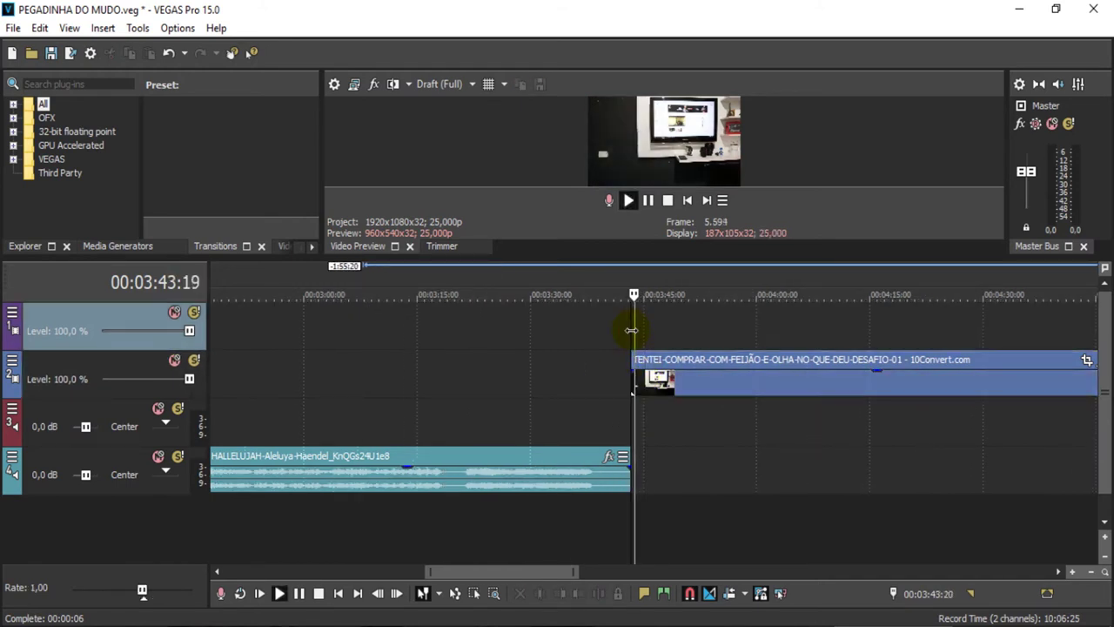
key("space")
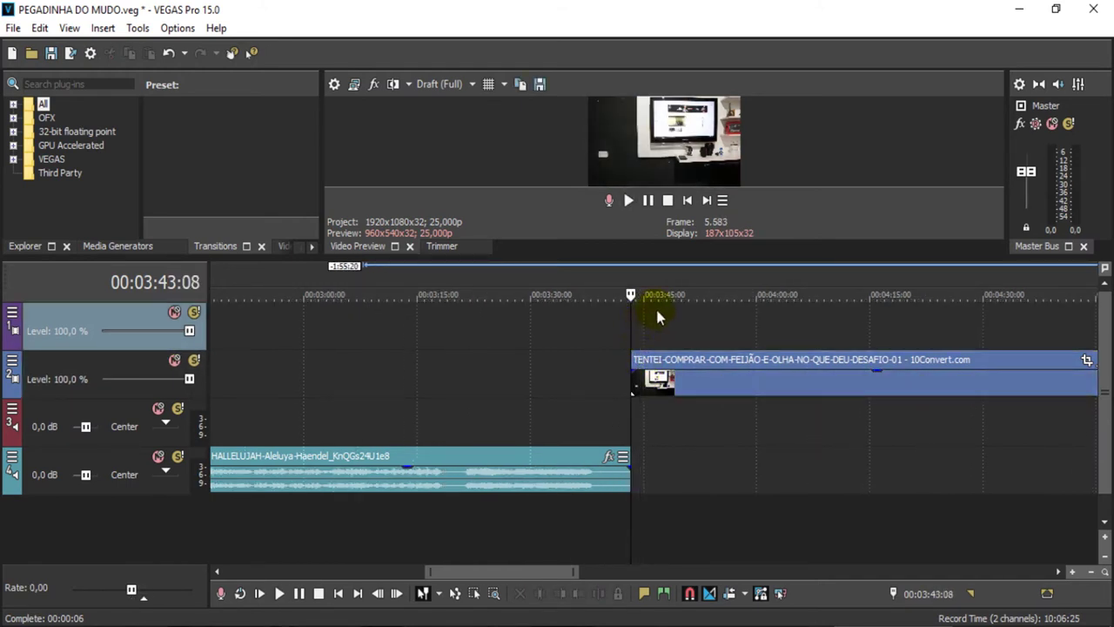
Step: Move the TENTEI-COMPRAR-COM-FEIJÃO clip up to the first video track and back to about 00:00:27, above the drone footage
left_click(665, 381)
scroll(662, 378, "down", 1)
left_click_drag(673, 390, 530, 327)
scroll(530, 329, "down", 1)
left_click_drag(626, 333, 248, 345)
scroll(476, 407, "down", 2)
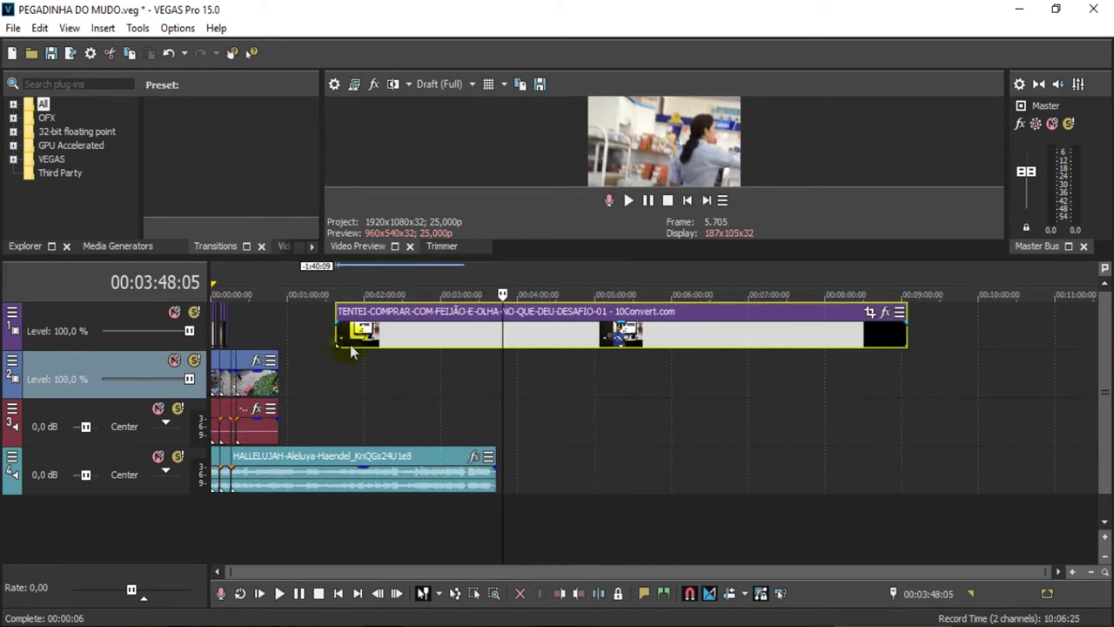
left_click_drag(349, 339, 257, 339)
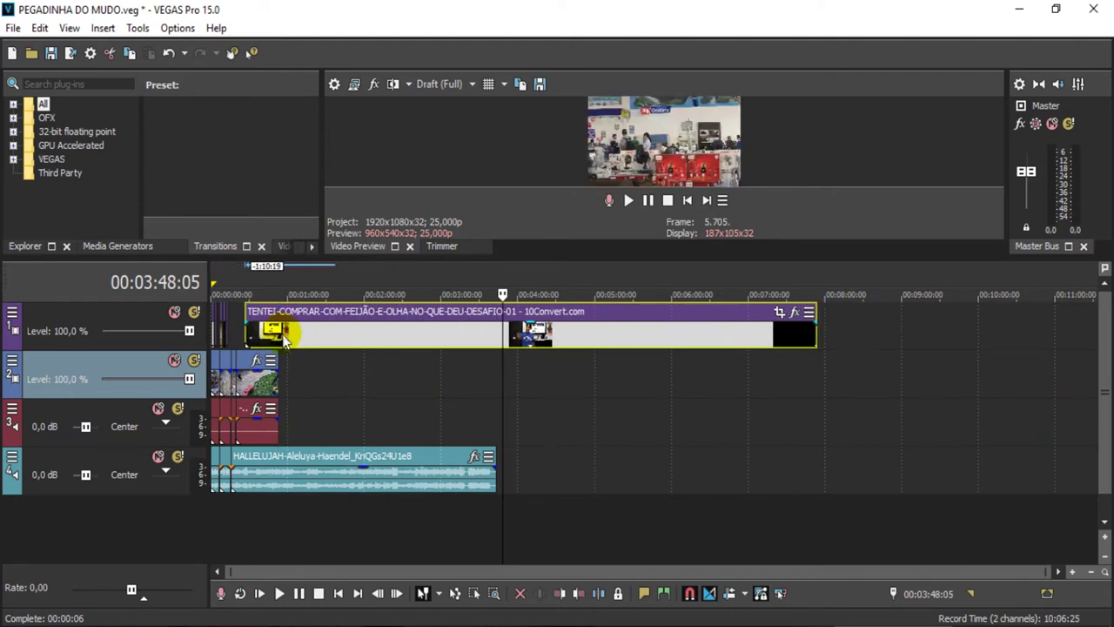
Step: Move the TENTEI-COMPRAR-COM-FEIJÃO clip back to 00:00:14:10, just after the last short overlay clip
scroll(375, 436, "up", 2)
left_click_drag(449, 573, 299, 566)
left_click(271, 291)
scroll(272, 290, "down", 3)
left_click(249, 287)
scroll(250, 291, "up", 5)
left_click_drag(652, 332, 513, 305)
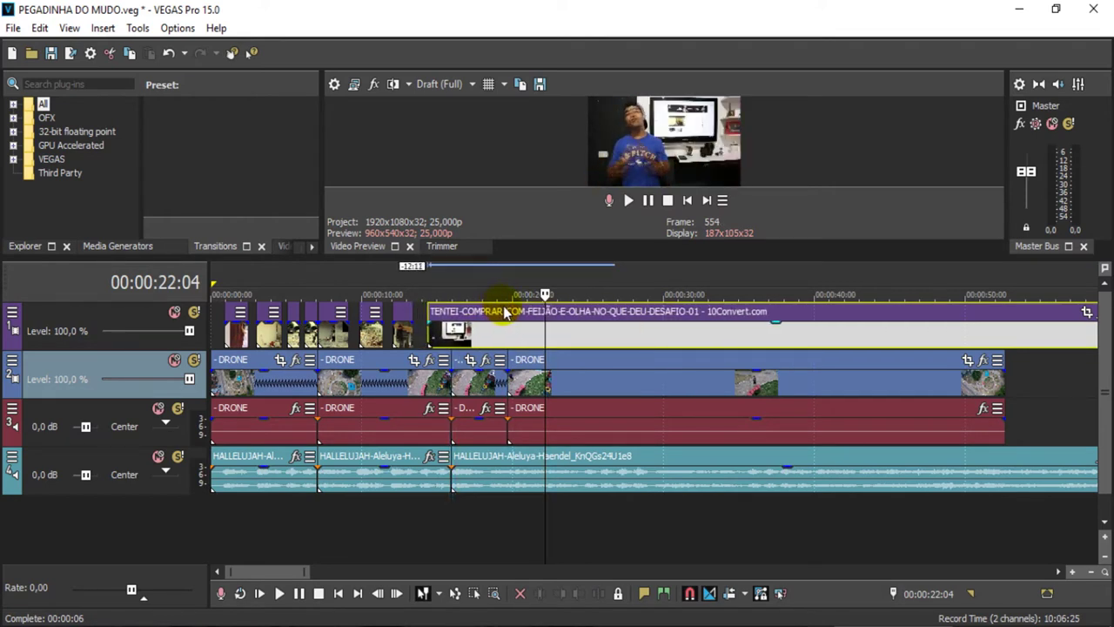
Step: Mute the drone video track and play the overlay clips against the music from 00:00:09:21
left_click(359, 287)
key("space")
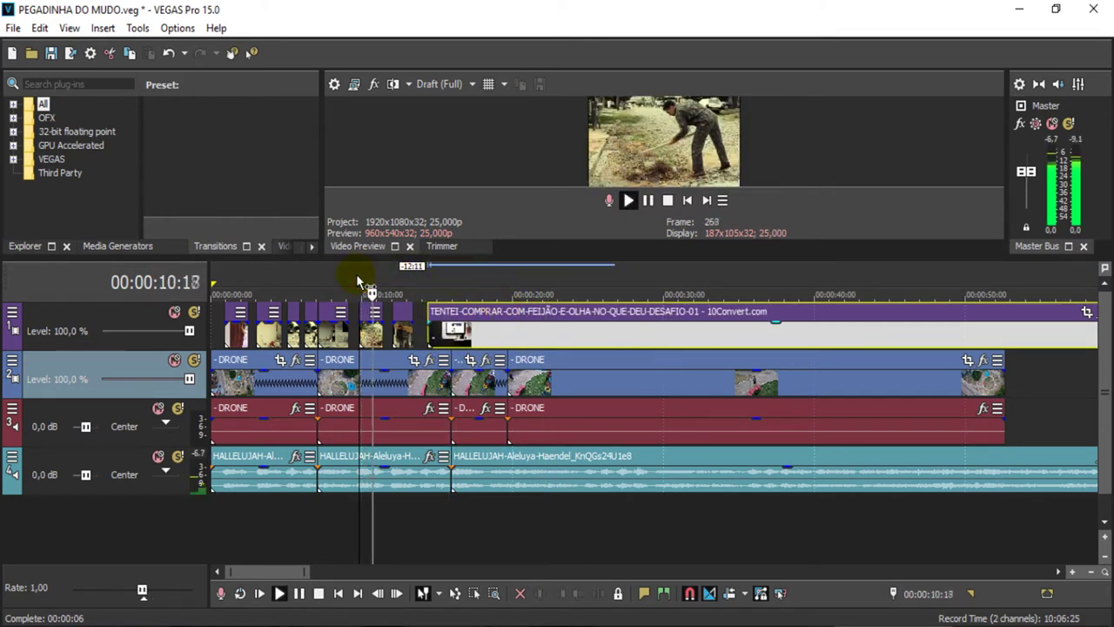
key("space")
left_click(175, 361)
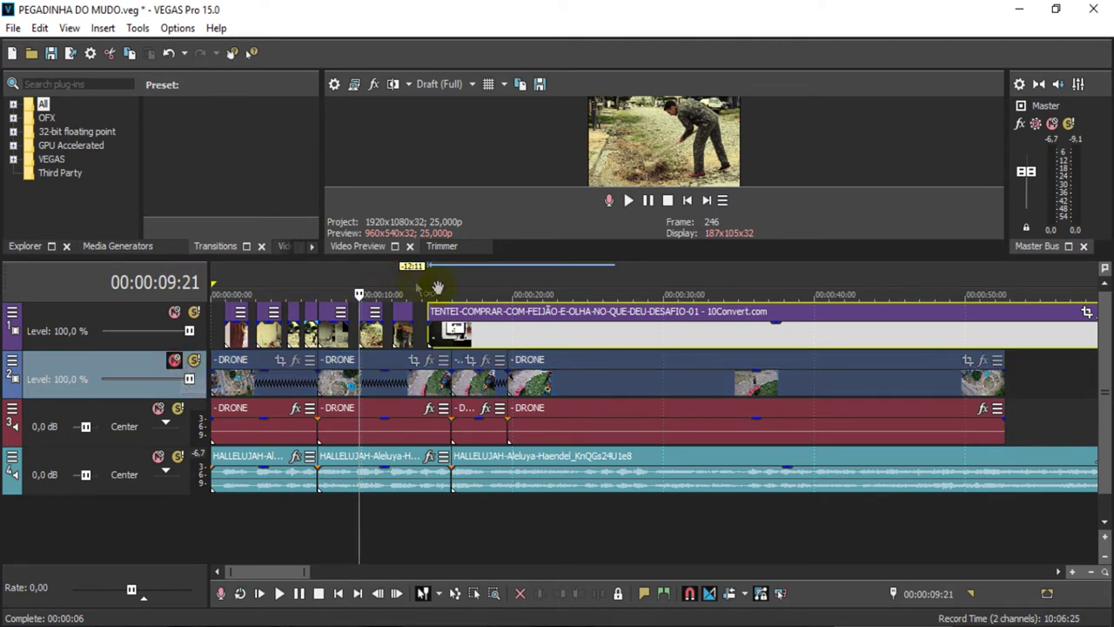
key("space")
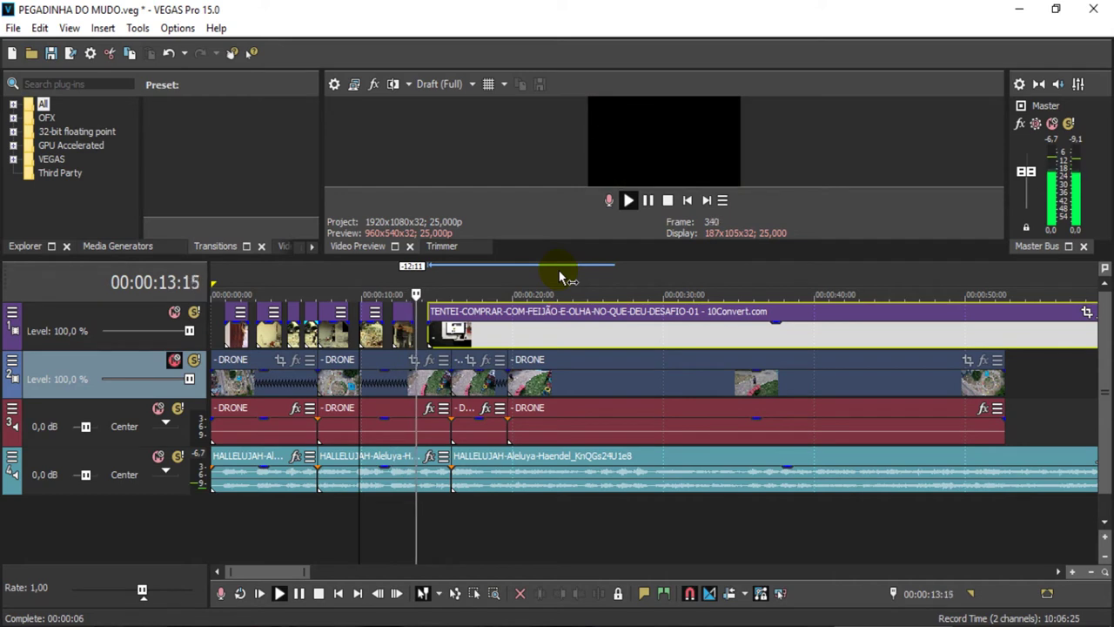
key("space")
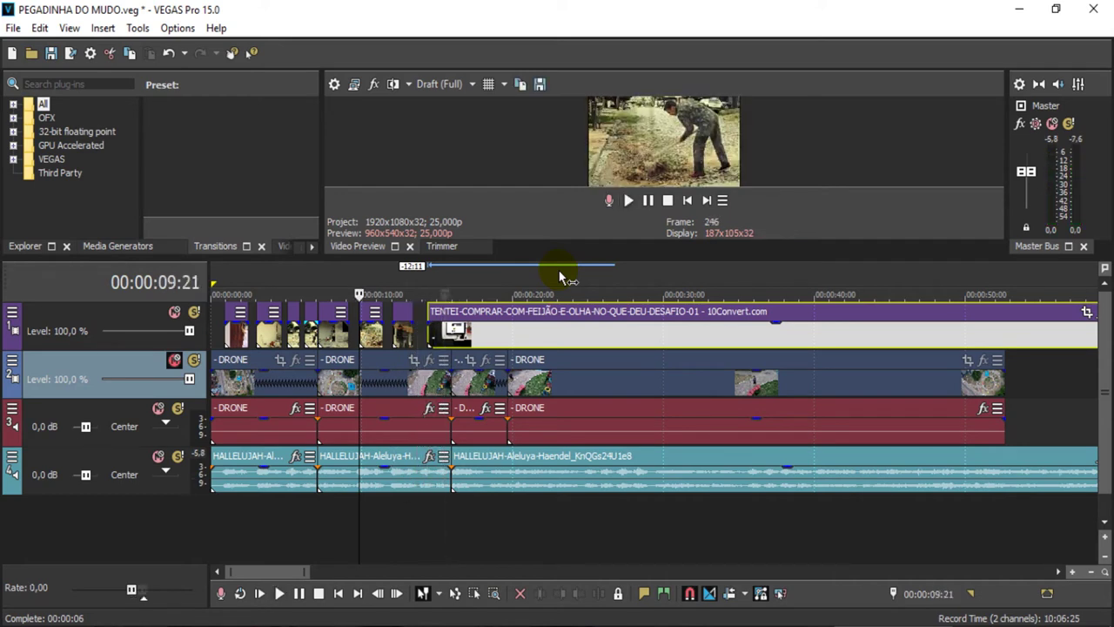
Step: Play the gap after 00:00:13:10 and shift the TENTEI-COMPRAR-COM-FEIJÃO clip slightly earlier, to about 00:00:14:01
left_click(425, 272)
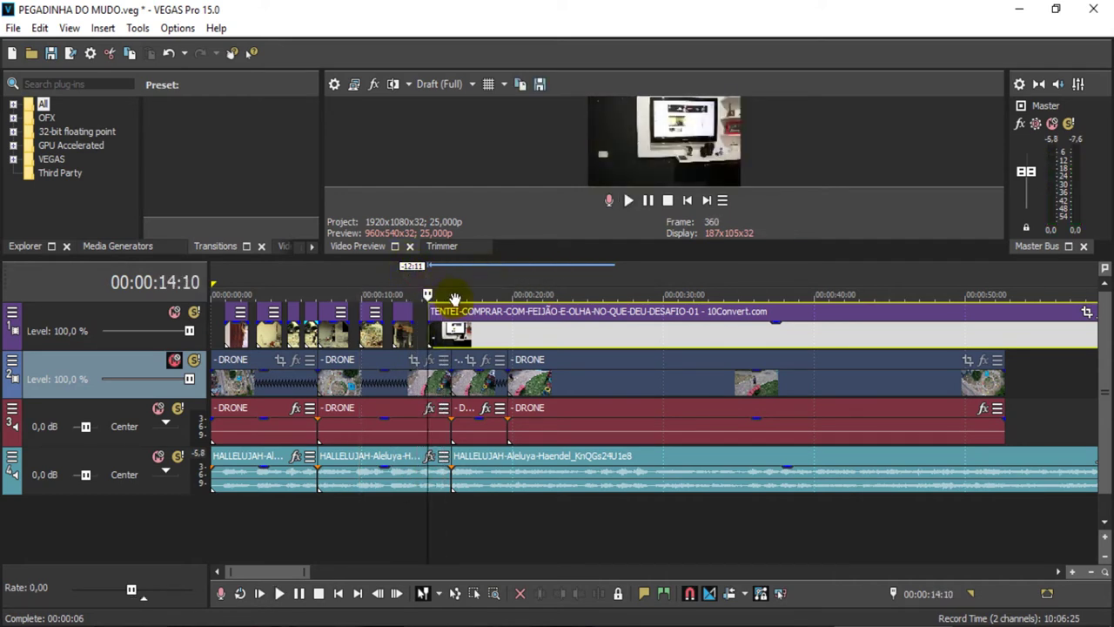
scroll(455, 293, "up", 2)
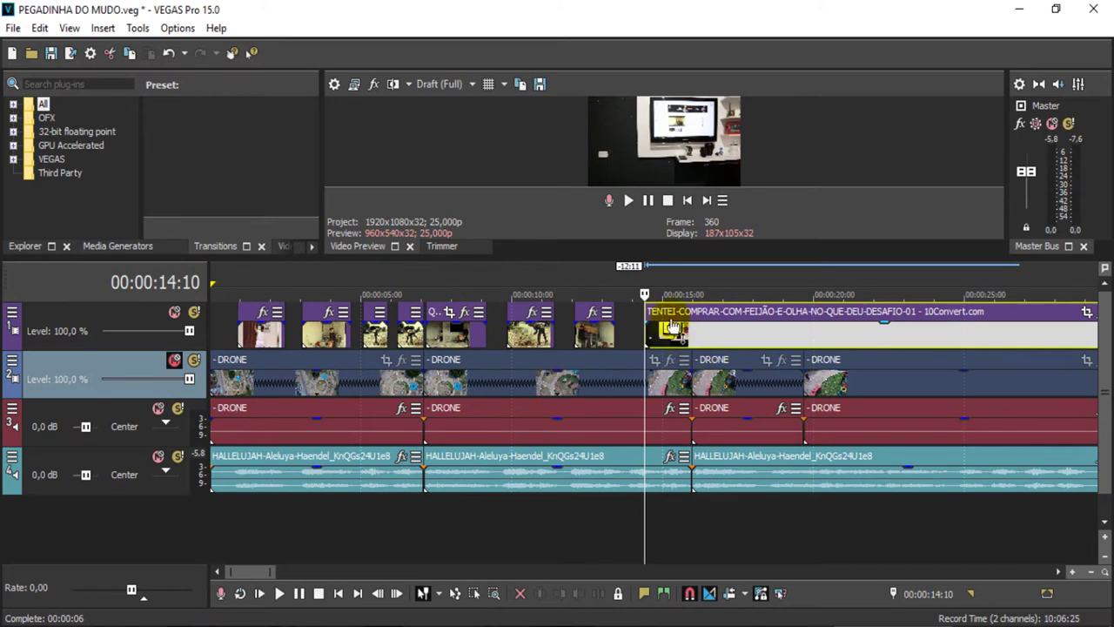
left_click(614, 288)
key("space")
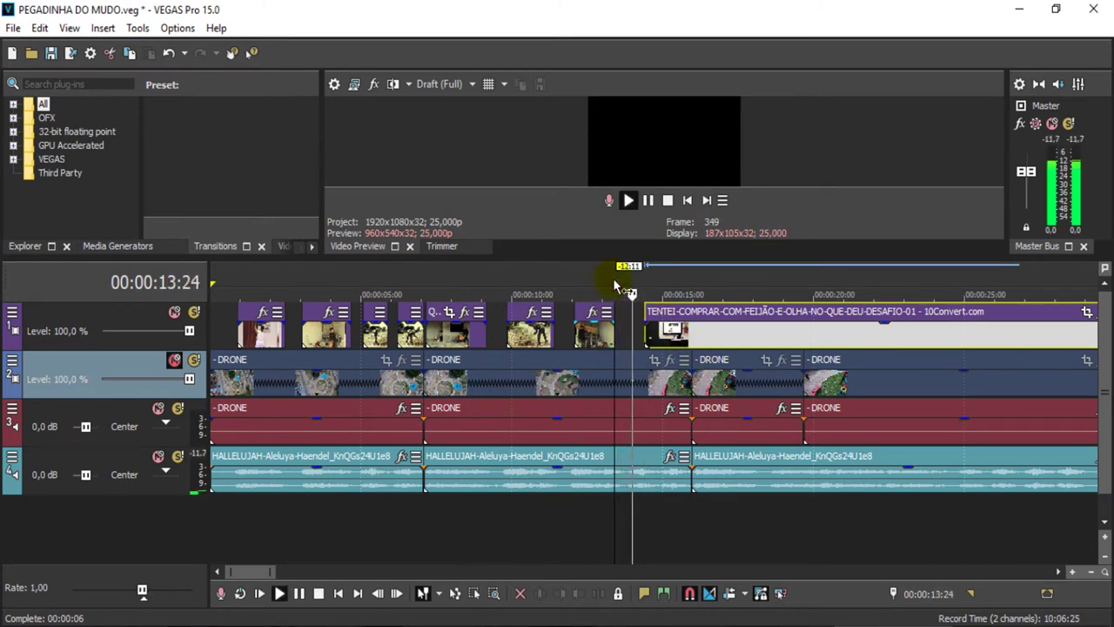
key("space")
left_click_drag(671, 329, 660, 331)
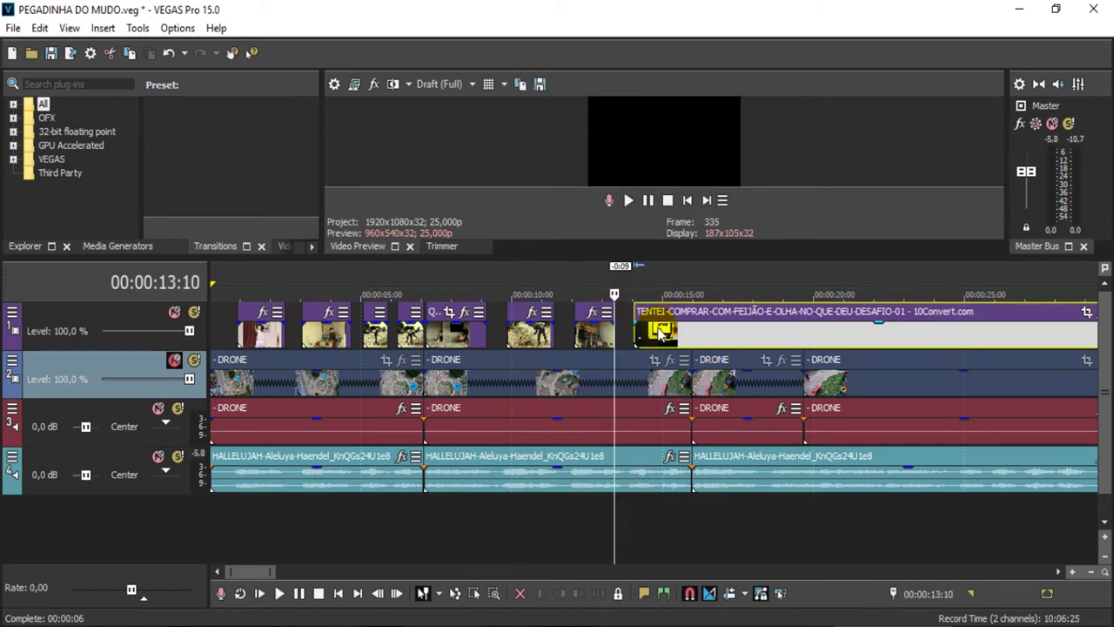
Step: Play the opening of the TENTEI-COMPRAR-COM-FEIJÃO clip and split it at 00:00:14:18
left_click(627, 289)
scroll(643, 319, "up", 2)
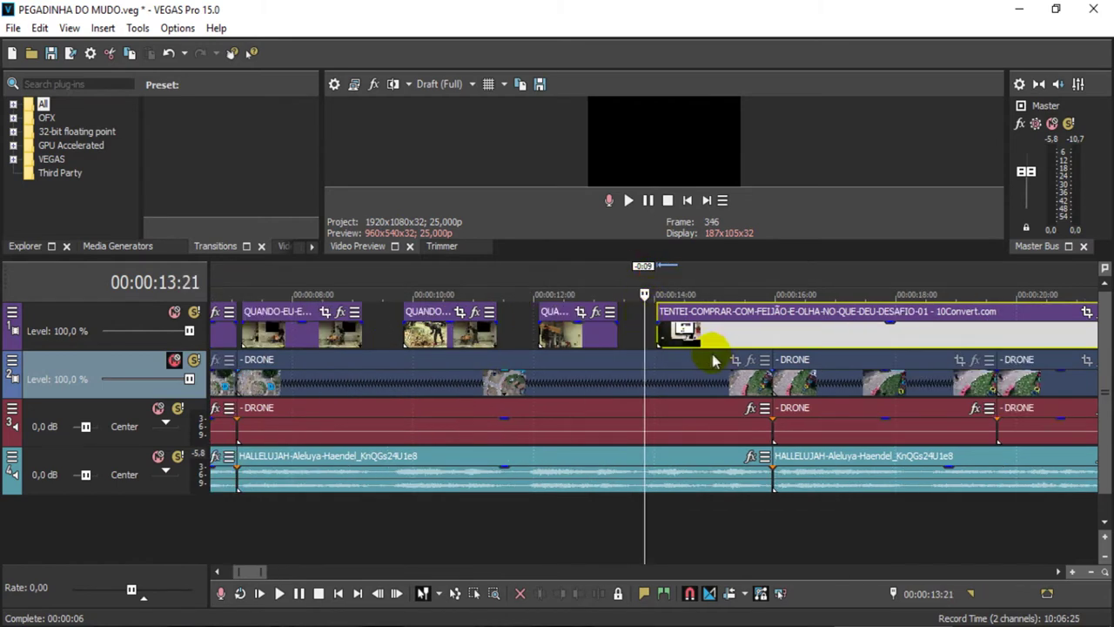
key("space")
key("space")
key("space")
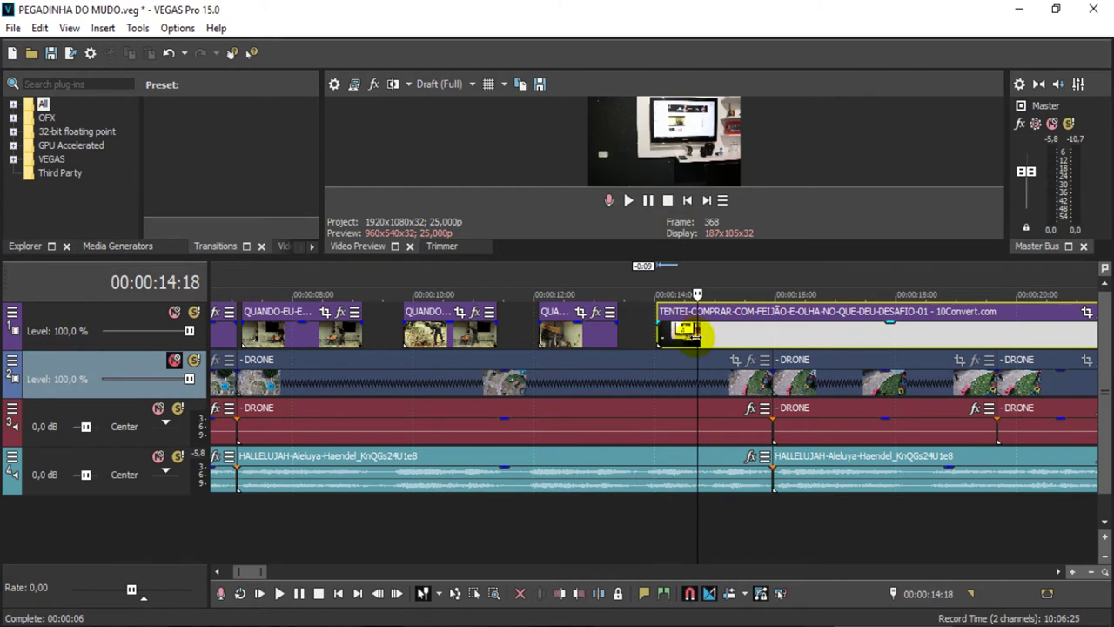
left_click(688, 336)
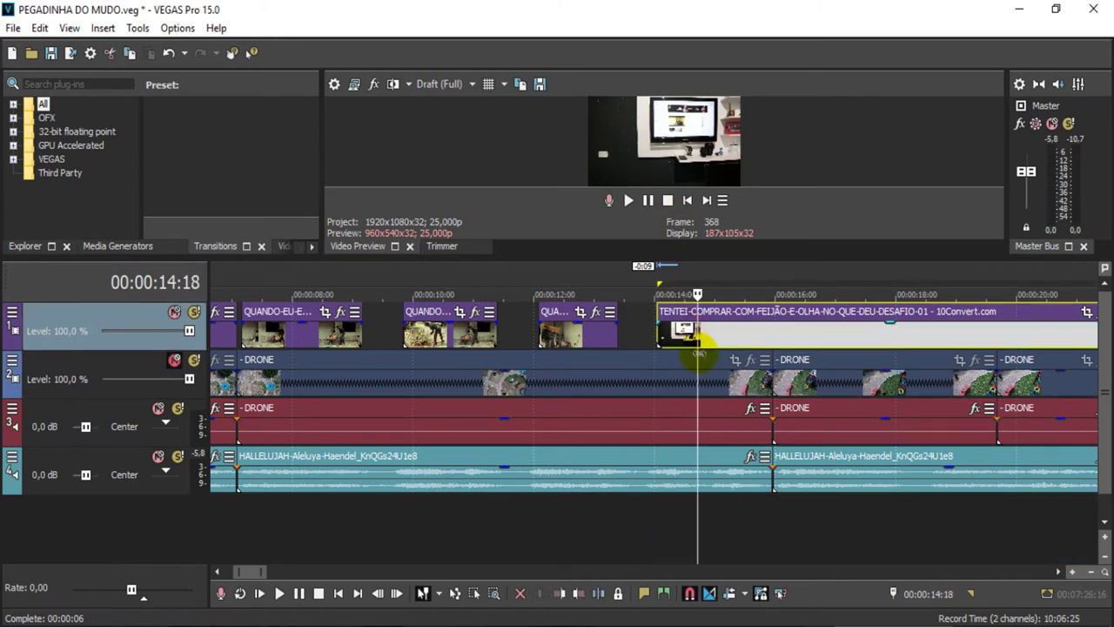
left_click(597, 593)
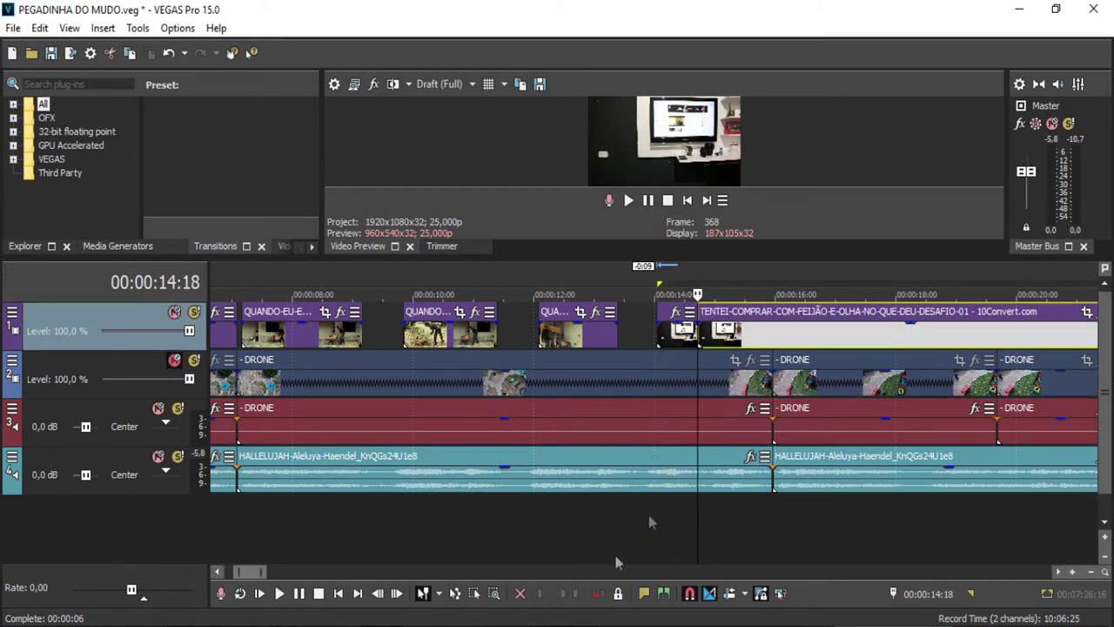
Step: Delete the piece before the split and move the rest of the TENTEI-COMPRAR-COM-FEIJÃO clip back to 00:00:13:22
left_click(676, 336)
left_click_drag(676, 337, 657, 283)
left_click(648, 286)
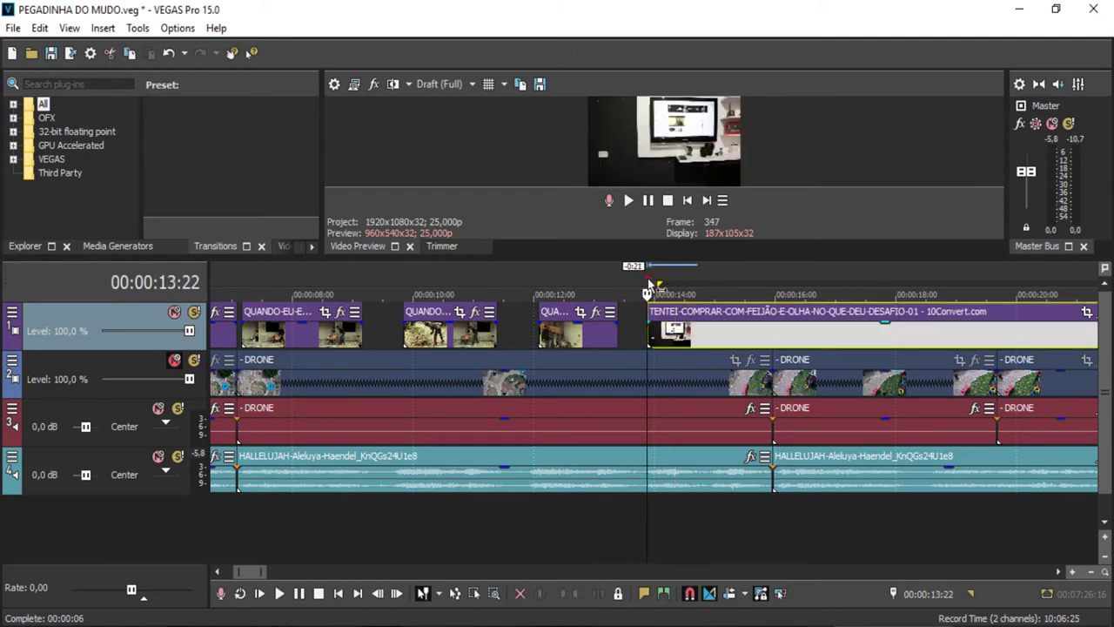
key("space")
key("space")
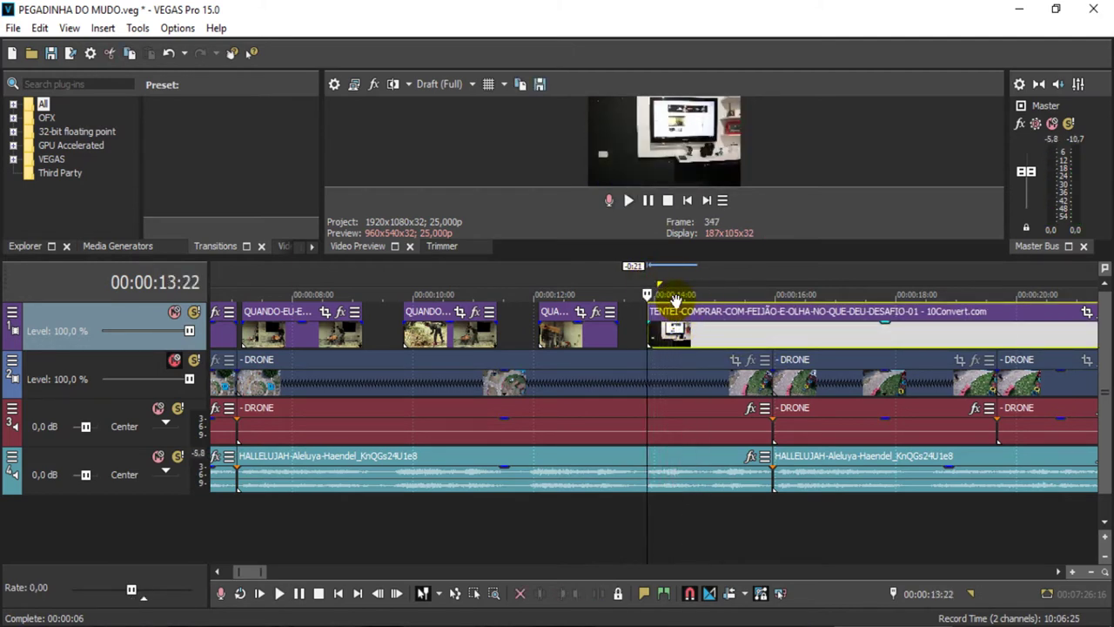
Step: Split the TENTEI-COMPRAR-COM-FEIJÃO clip at 00:00:14:10 and delete the piece before the cut
key("space")
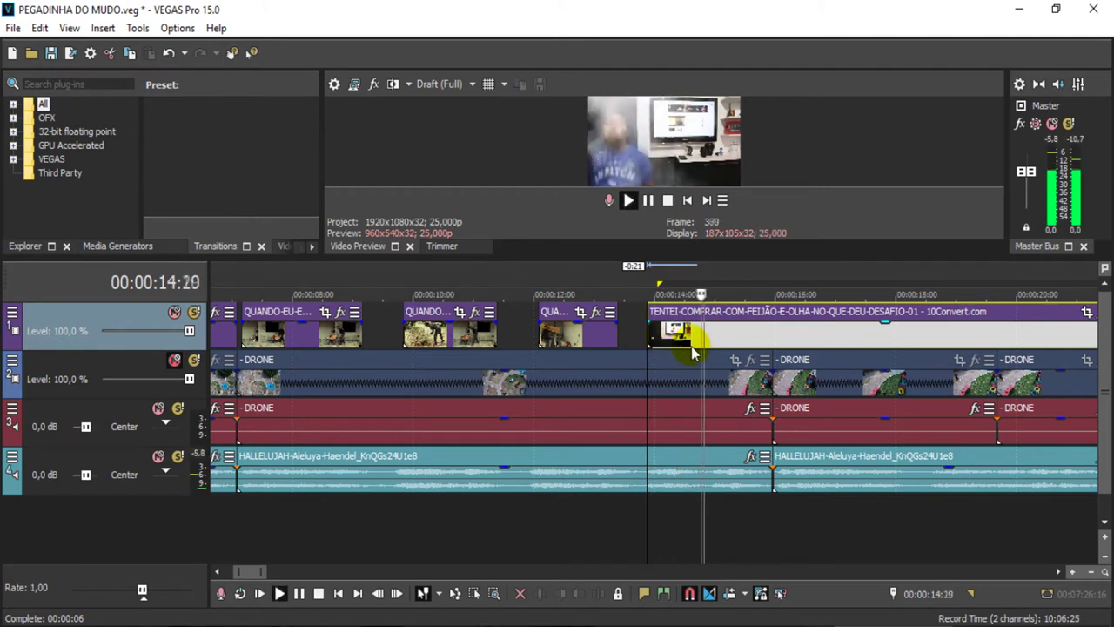
key("space")
scroll(661, 351, "up", 3)
left_click(659, 336)
left_click(664, 334)
left_click(673, 335)
left_click(682, 335)
left_click(692, 336)
left_click(703, 336)
left_click(693, 336)
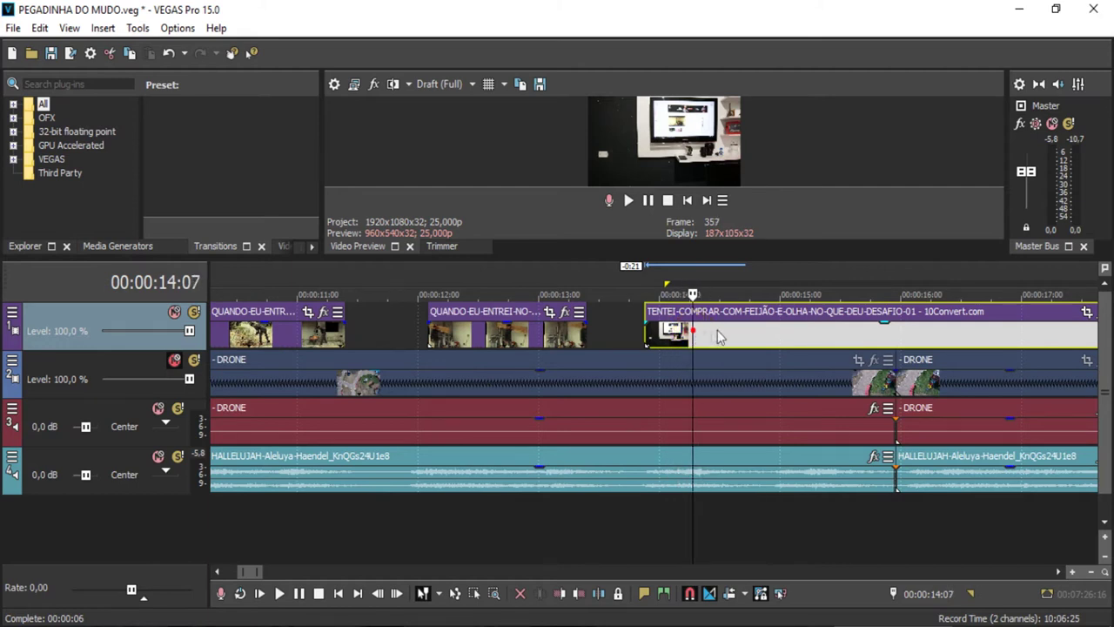
left_click(721, 335)
left_click(706, 338)
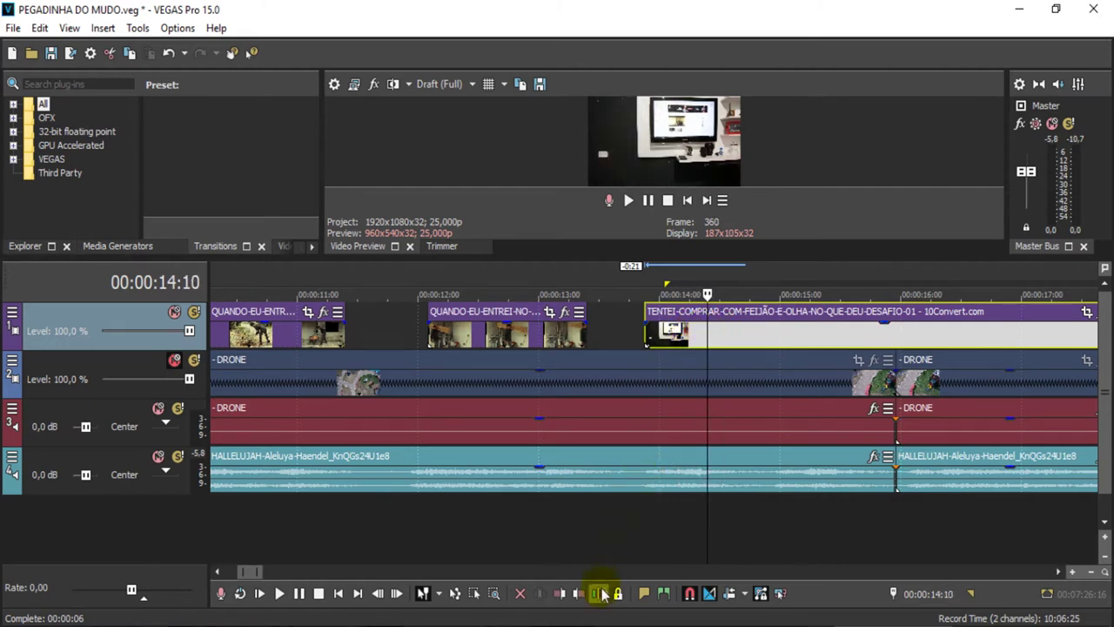
left_click(599, 593)
left_click(668, 344)
key("Delete")
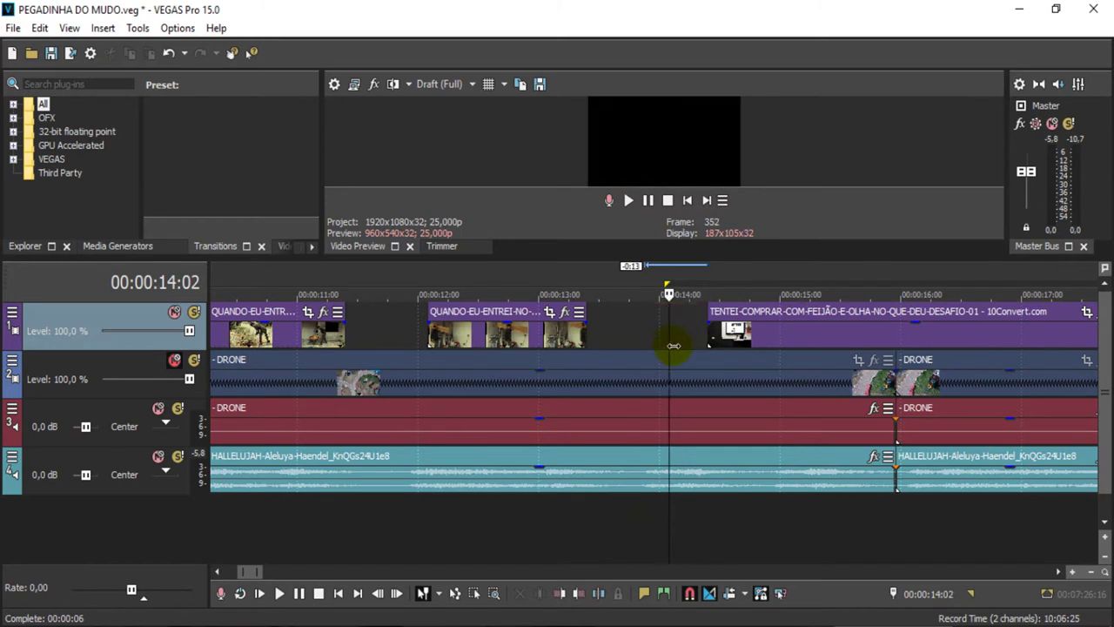
Step: Move the remaining TENTEI-COMPRAR-COM-FEIJÃO clip back to about 00:00:13:23 and play it against the music
left_click_drag(732, 339, 677, 338)
left_click(641, 290)
key("space")
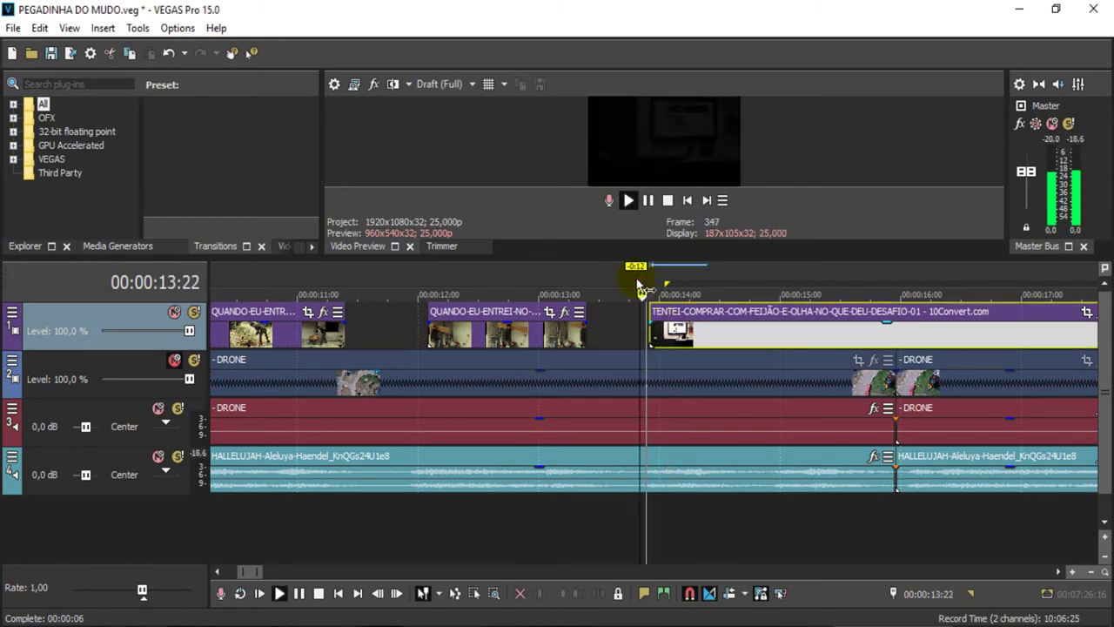
key("space")
key("space")
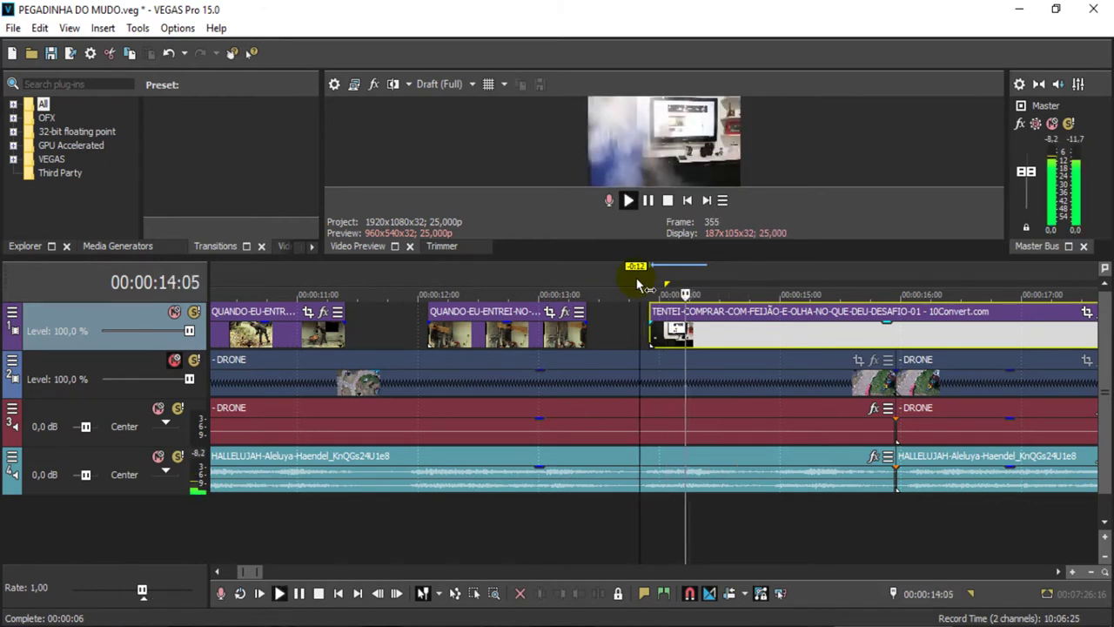
Step: Split the TENTEI-COMPRAR-COM-FEIJÃO clip at 00:00:14:13 and 00:00:15:01 and delete the piece between the cuts
left_click(711, 341)
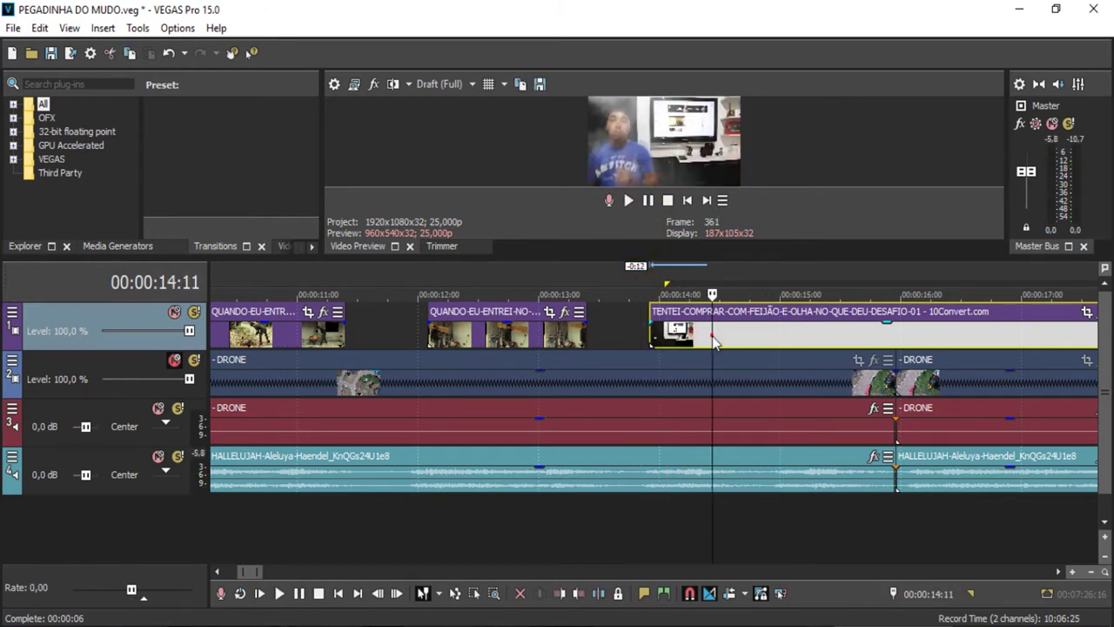
left_click(721, 338)
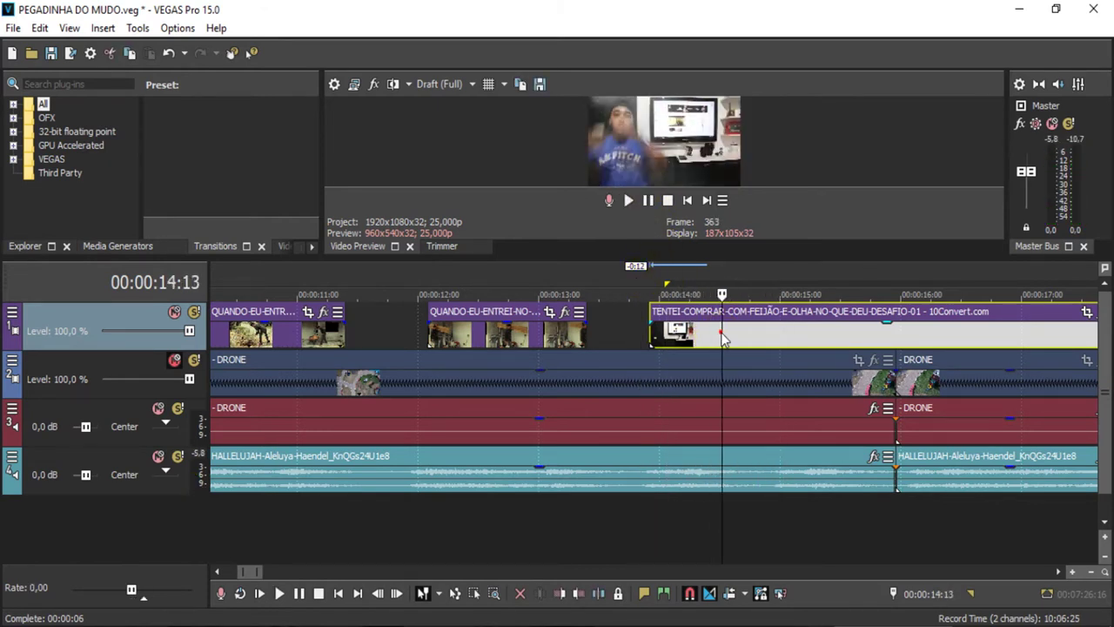
left_click(598, 592)
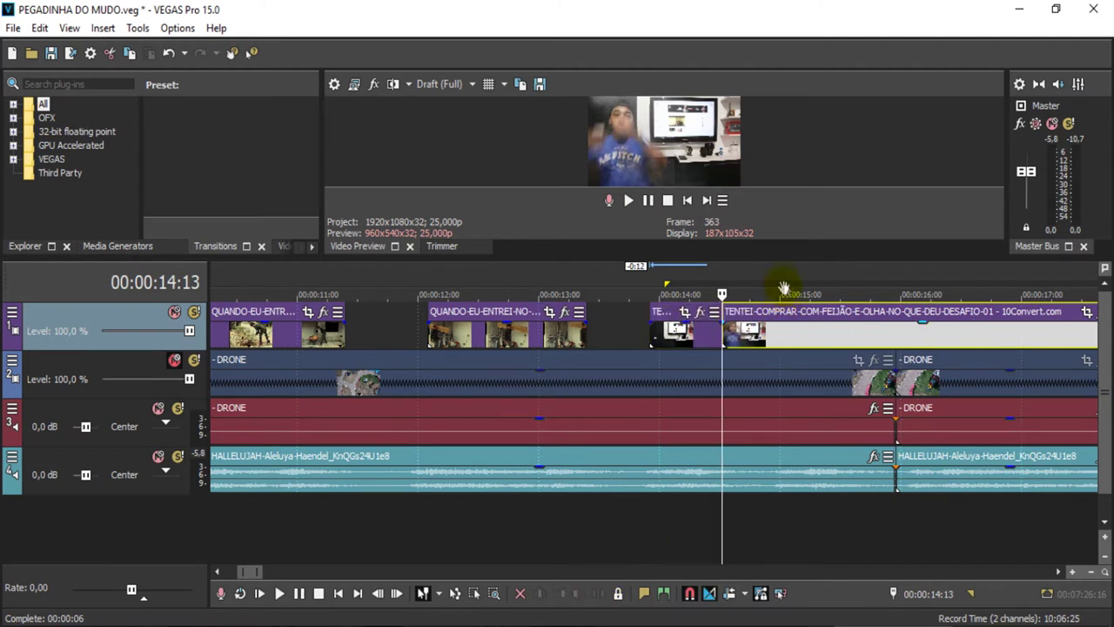
left_click(783, 288)
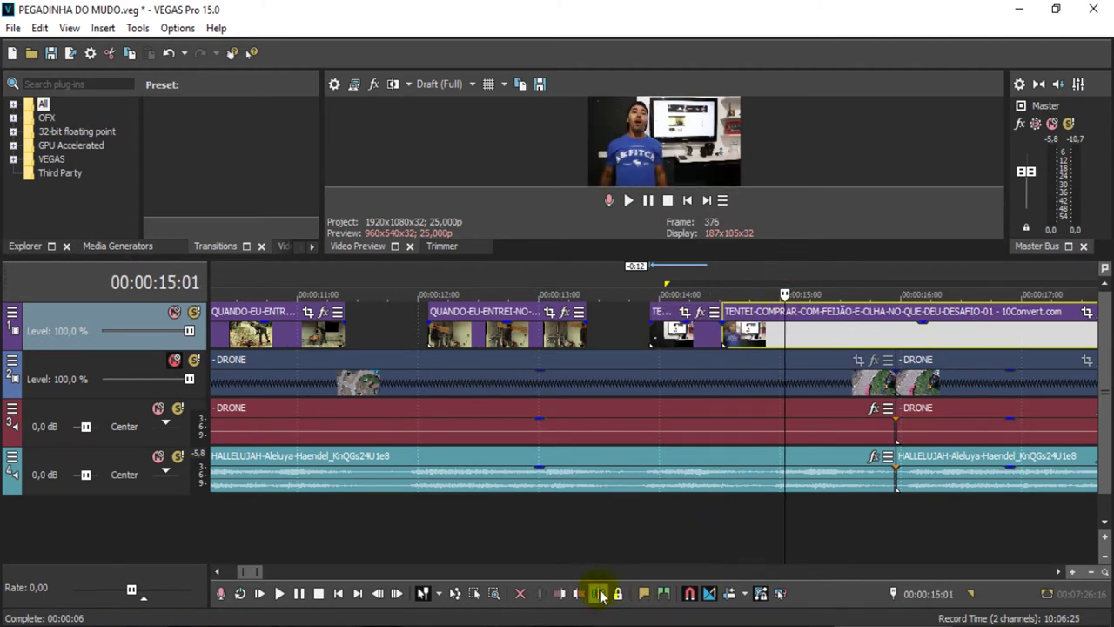
left_click(598, 593)
left_click(749, 333)
key("Delete")
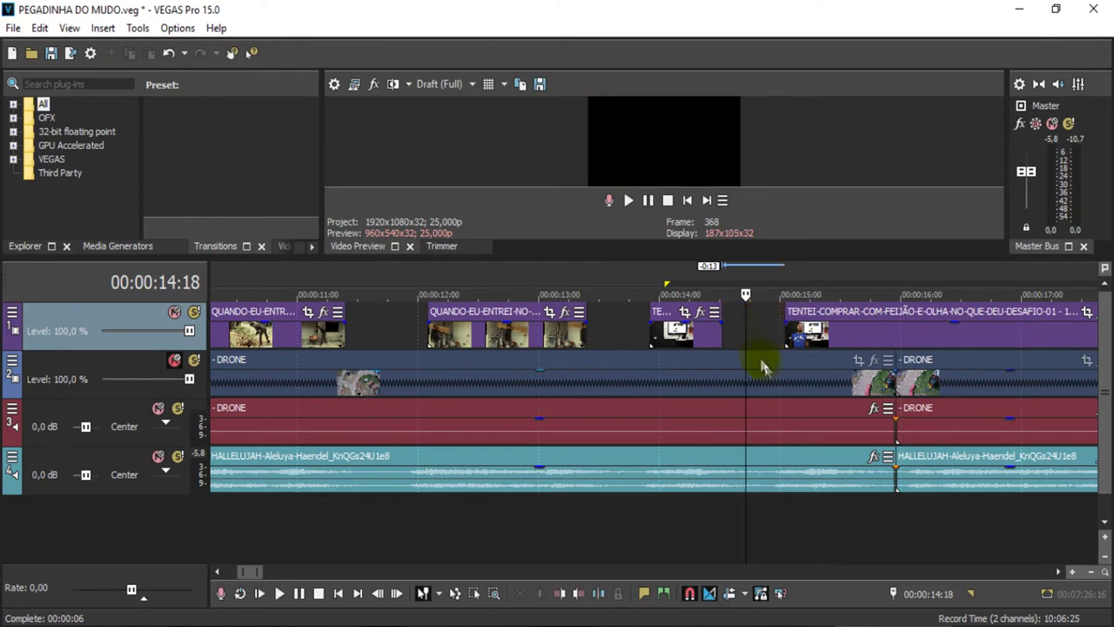
Step: Play the remaining TENTEI-COMPRAR-COM-FEIJÃO clip from 00:00:15:01 and again from 00:00:13:20 to check it against the music
left_click(785, 280)
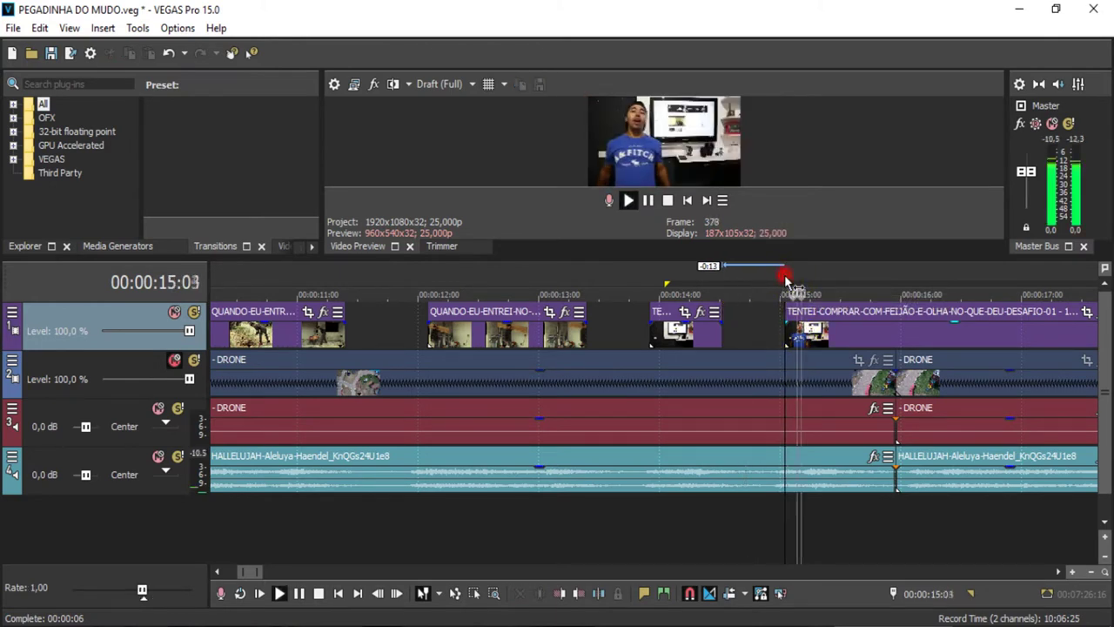
key("space")
left_click(832, 326)
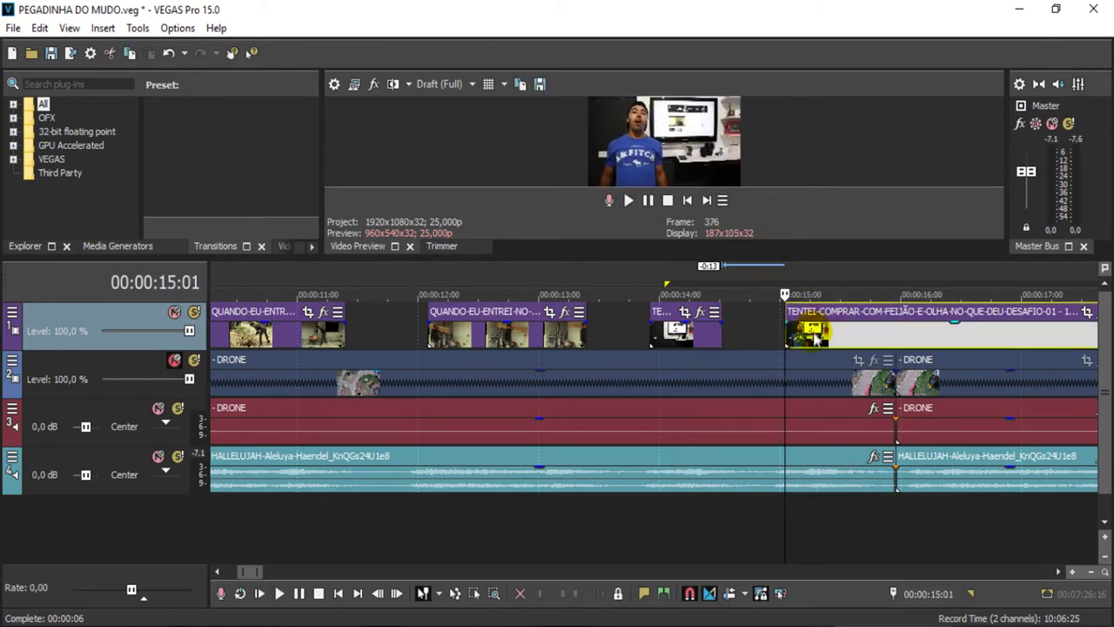
left_click(636, 285)
key("space")
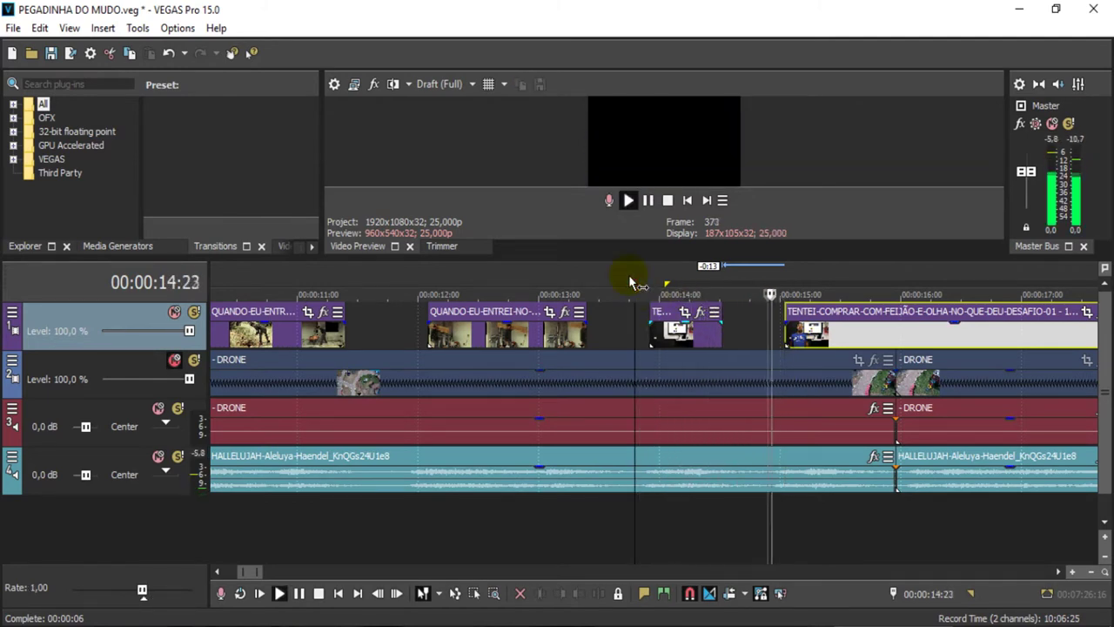
key("space")
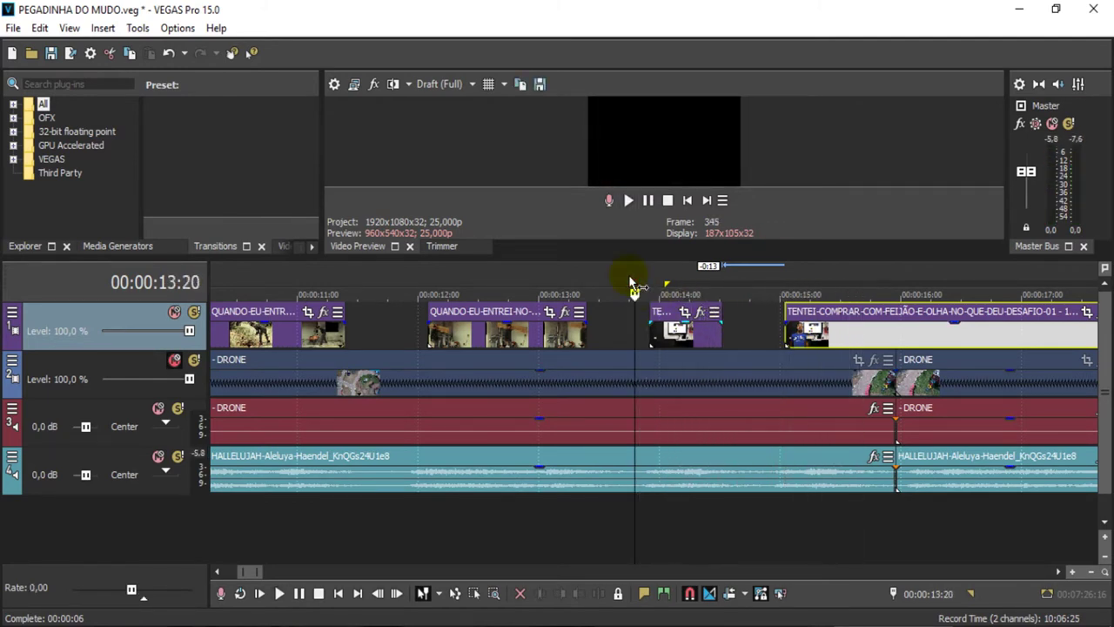
Step: Split the last TENTEI-COMPRAR-COM-FEIJÃO clip at 00:00:16:05 and delete the piece before the cut
left_click(839, 326)
left_click(888, 321)
left_click(925, 317)
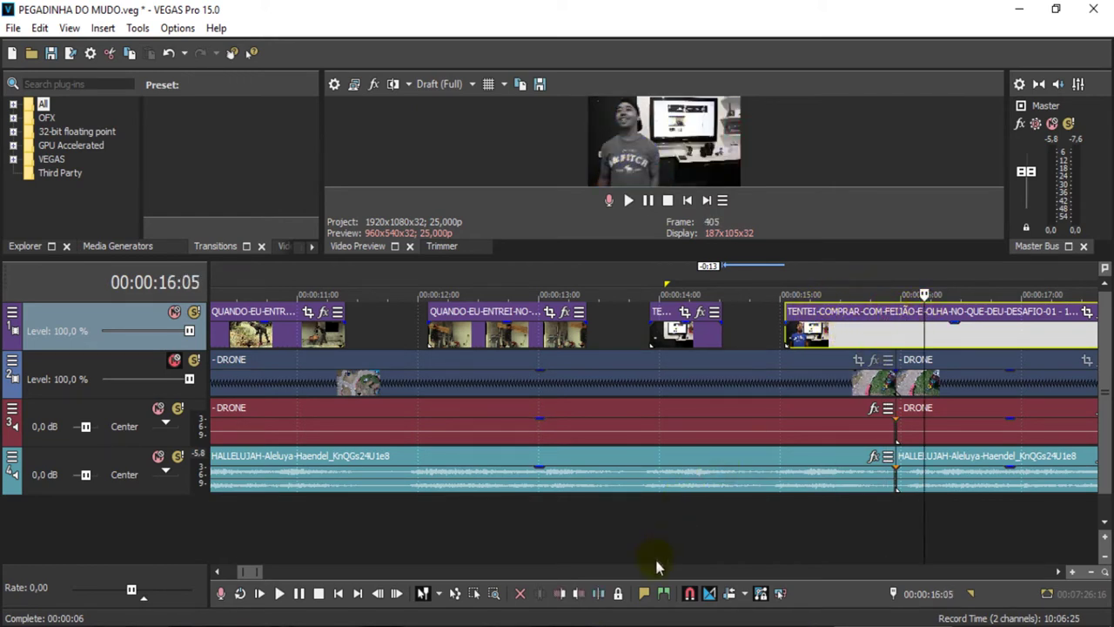
left_click(604, 595)
left_click(853, 326)
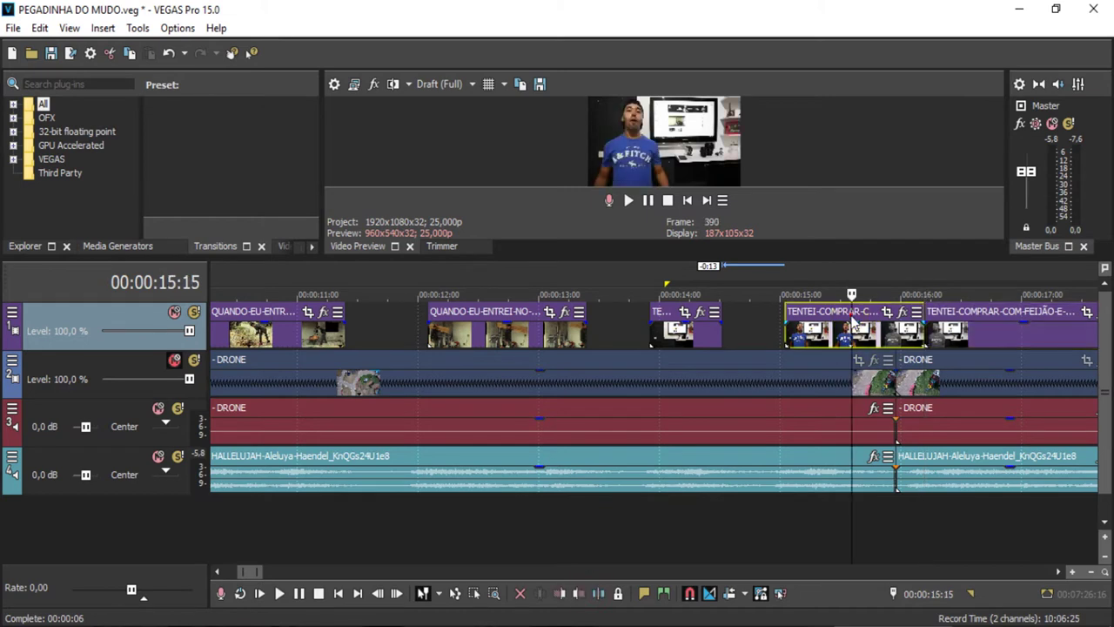
key("Delete")
Step: Move the remaining TENTEI-COMPRAR-COM-FEIJÃO clip back to about 00:00:15:00 and play it with the music from 00:00:13:16
left_click_drag(926, 329, 775, 315)
left_click(615, 275)
key("space")
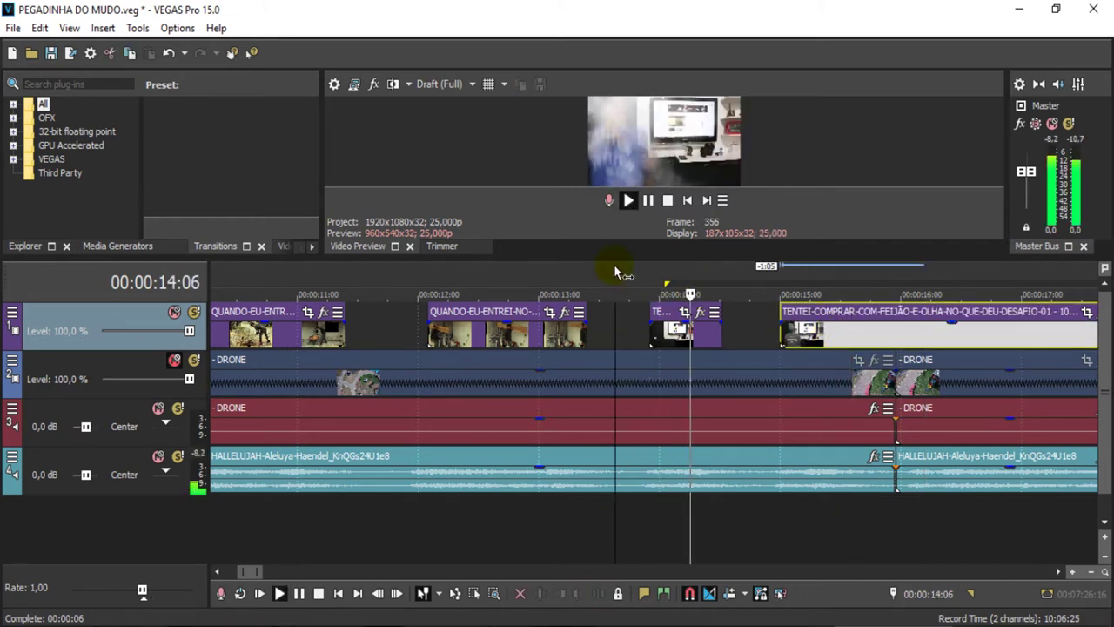
key("space")
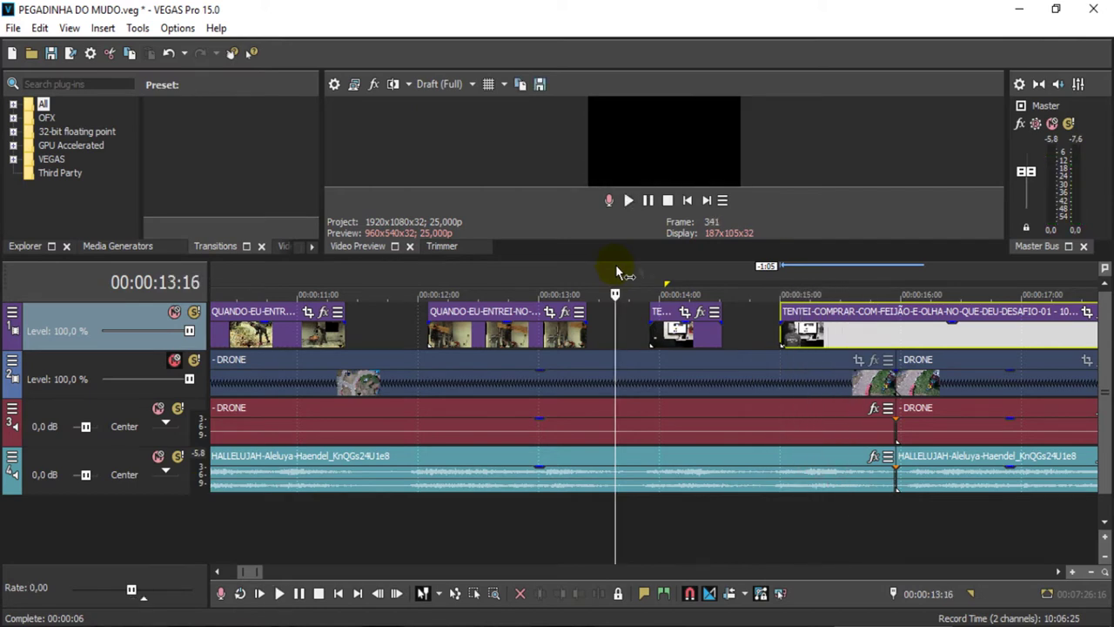
key("space")
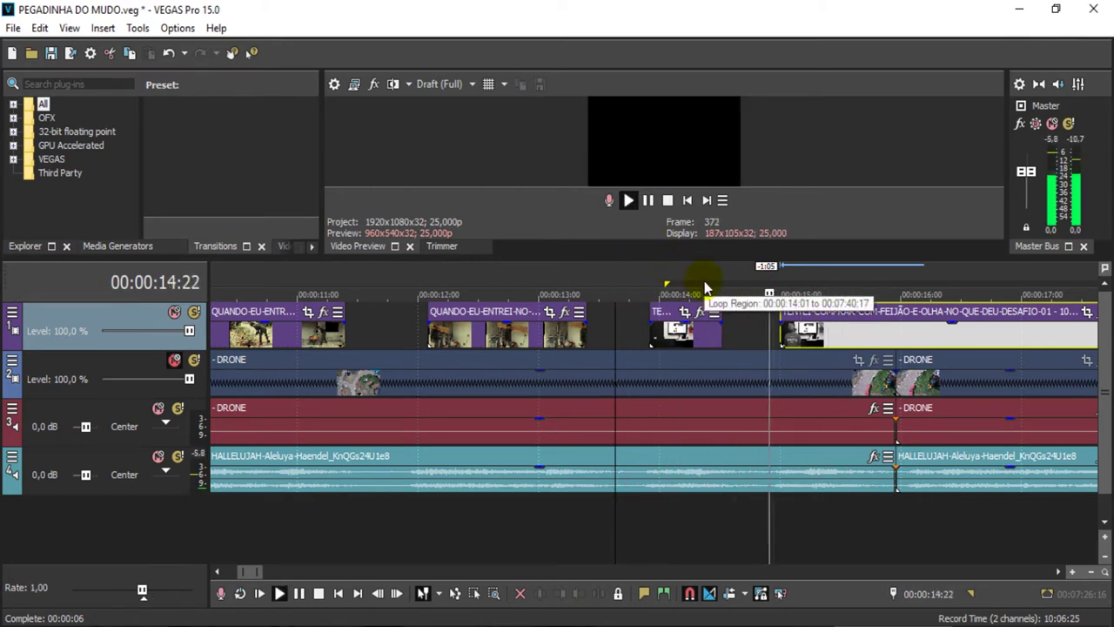
left_click(648, 200)
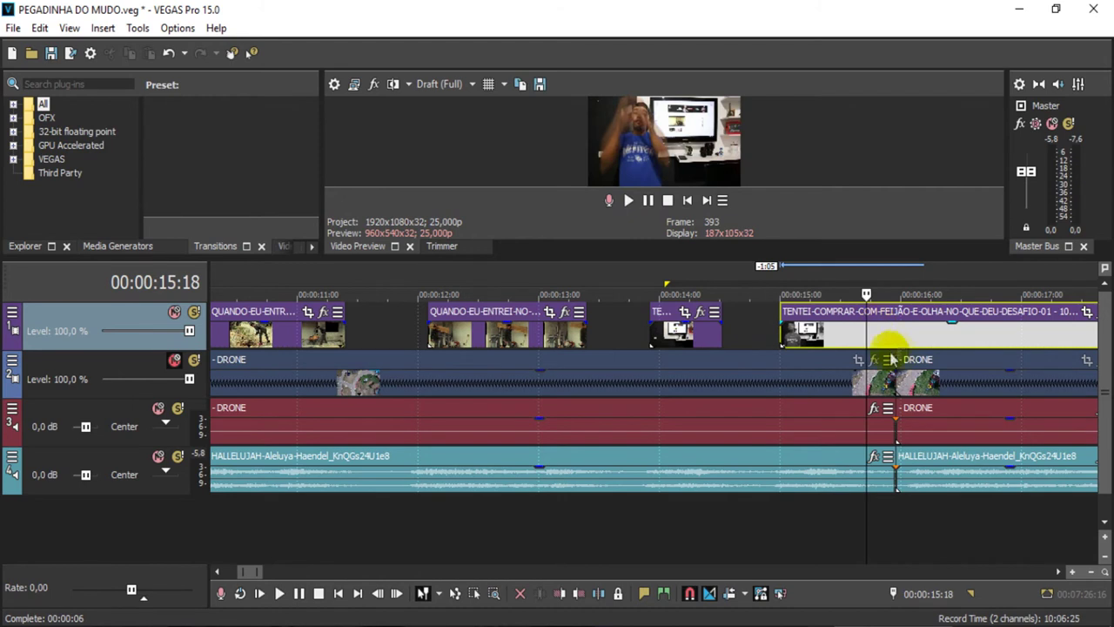
left_click(893, 376)
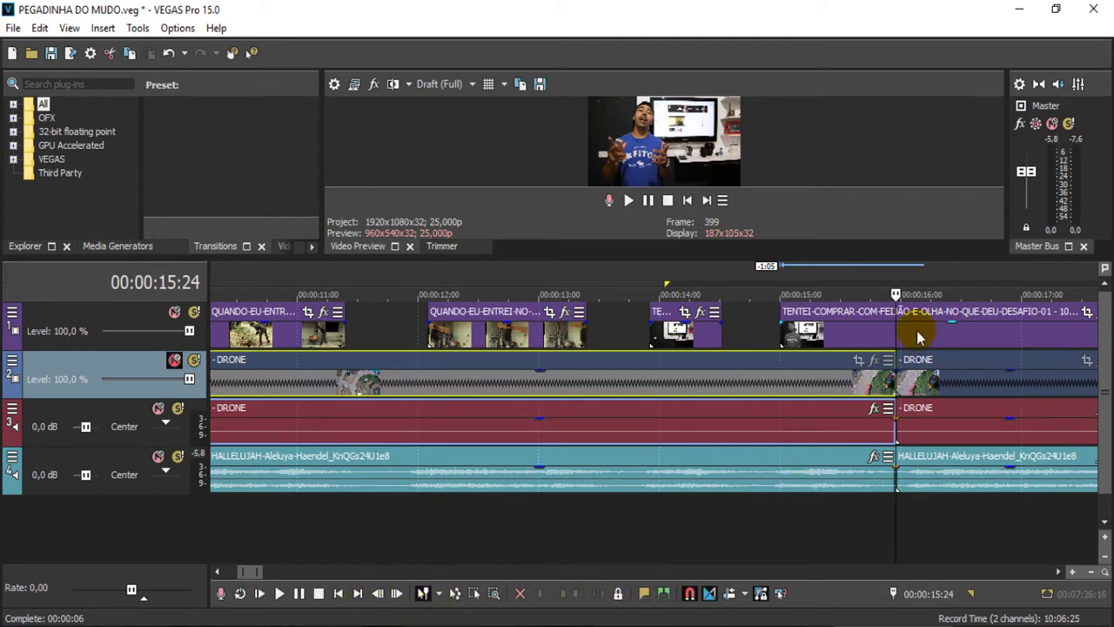
mouse_move(901, 334)
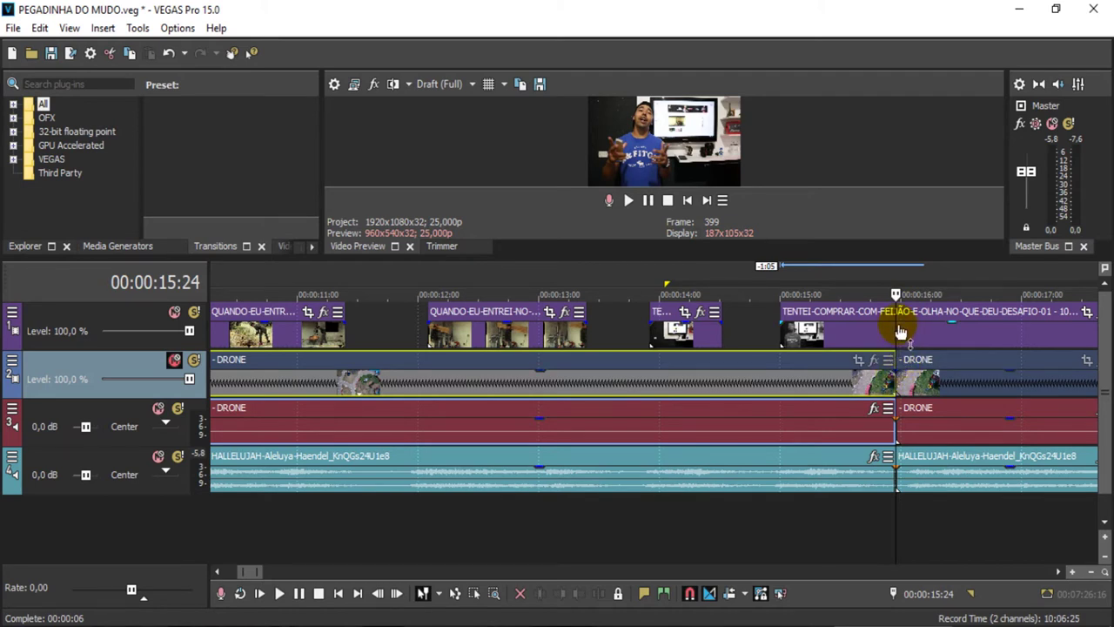
left_click(852, 275)
left_click(599, 592)
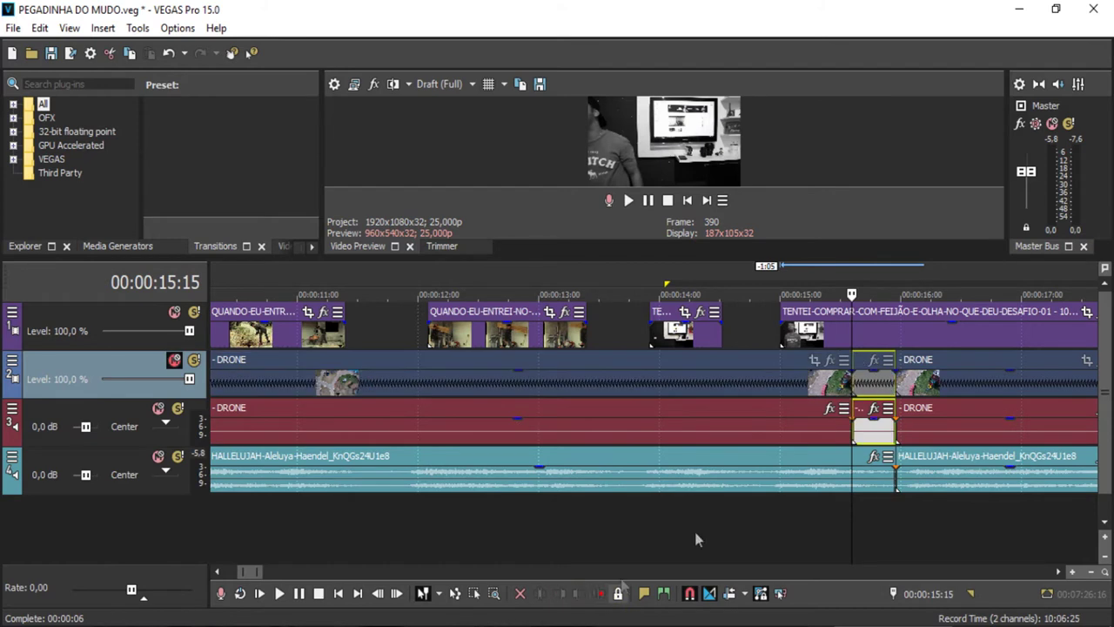
left_click_drag(863, 360, 847, 372)
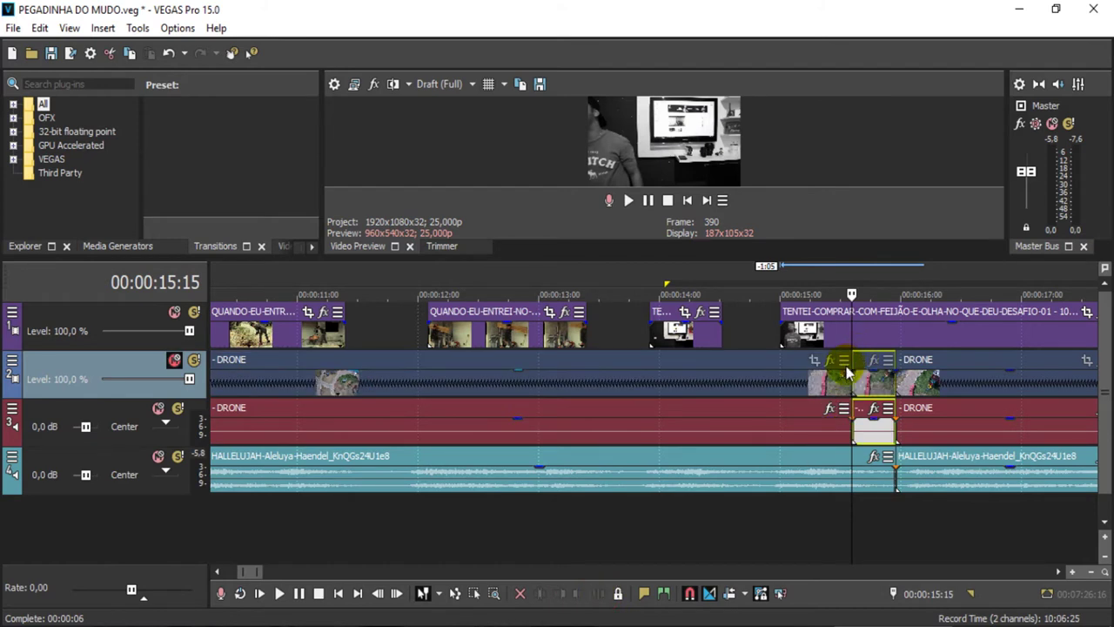
key("ctrl+z")
Step: Split the last TENTEI-COMPRAR-COM-FEIJÃO clip at 00:00:15:14 and delete everything after the cut
left_click(849, 315)
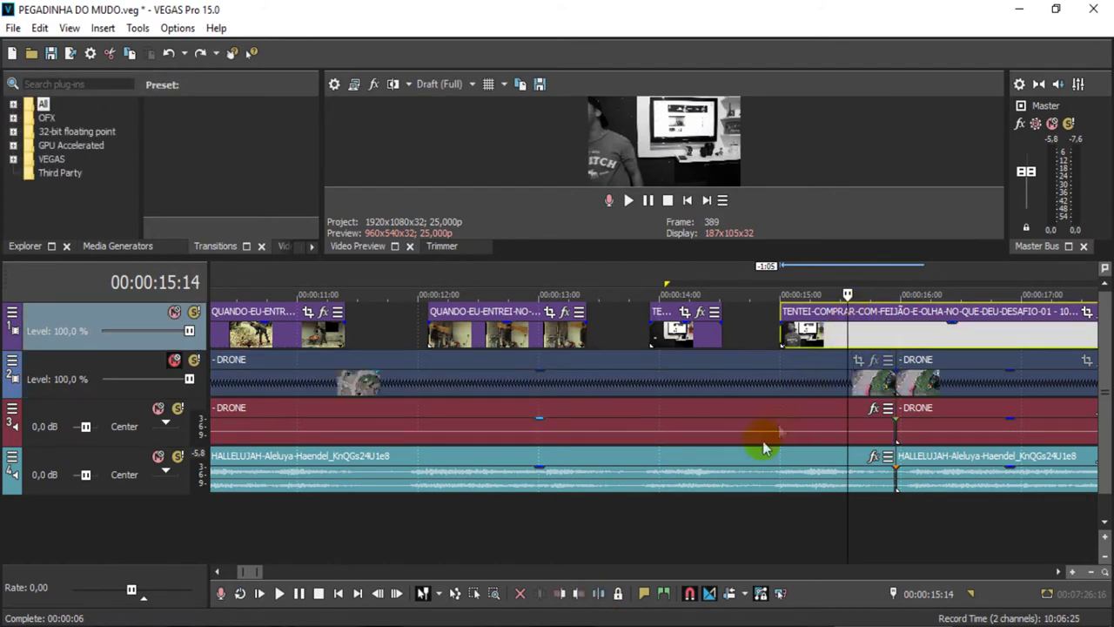
left_click(599, 595)
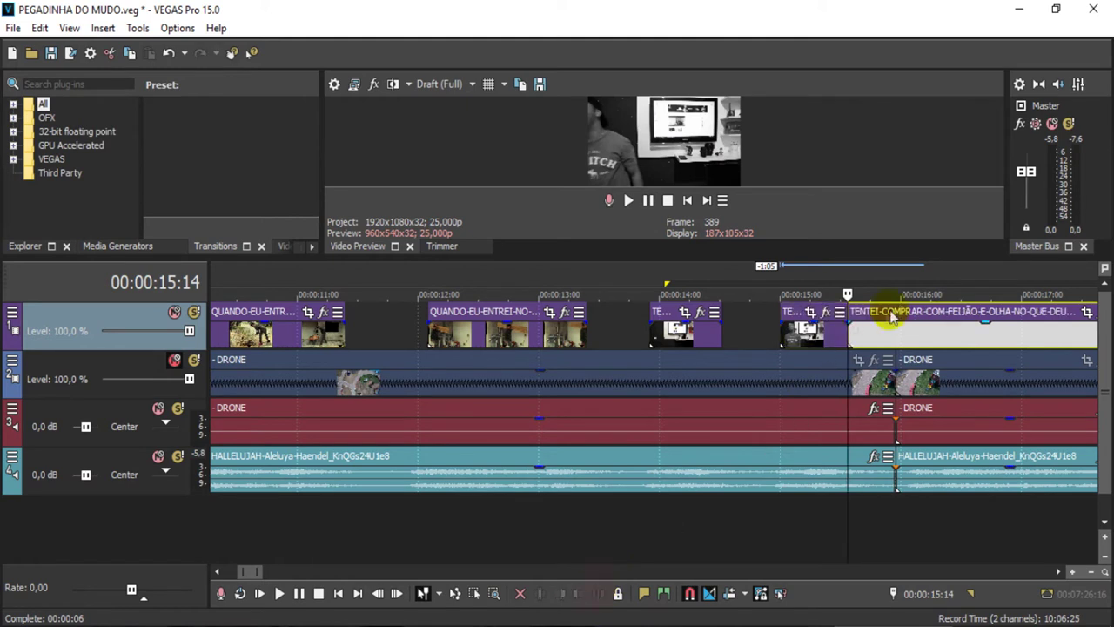
left_click(885, 329)
key("Delete")
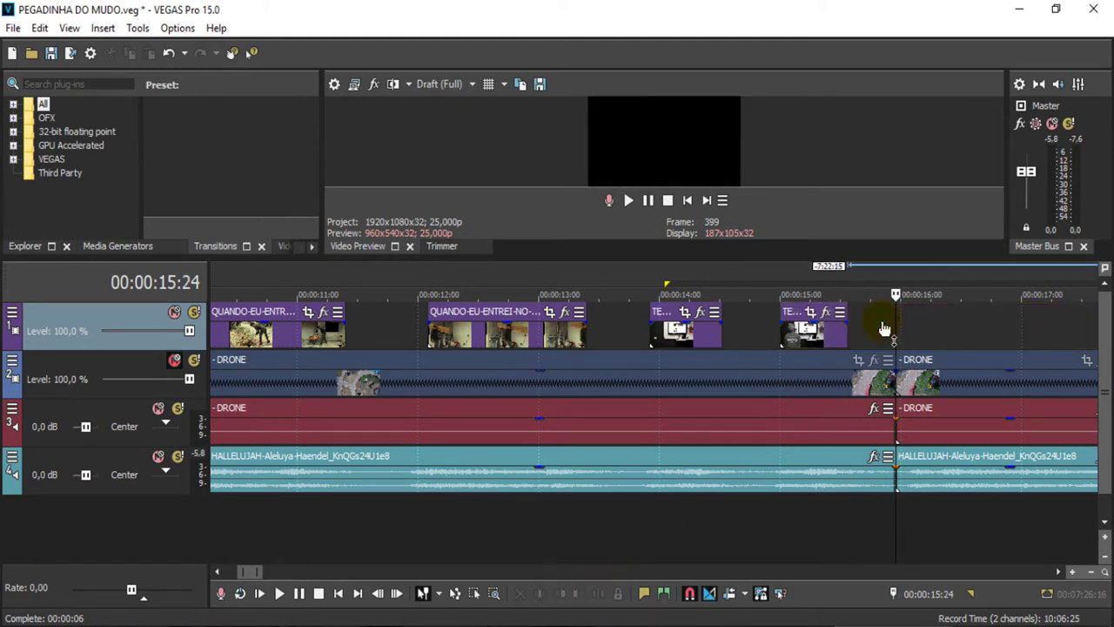
Step: Fade out the second HALLELUJAH music clip from about 00:00:15:12 to its end and delete the music clip that follows it
left_click(860, 376)
left_click(887, 478)
mouse_move(888, 478)
left_mouse_down()
mouse_move(912, 478)
mouse_move(840, 468)
left_mouse_up()
left_click(964, 477)
key("Delete")
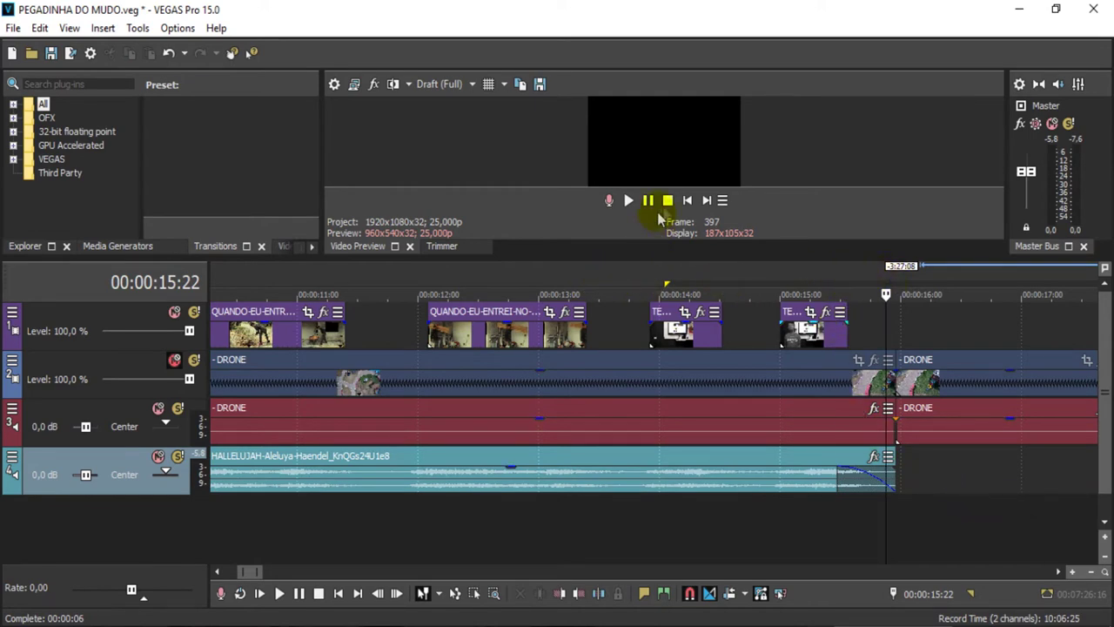
Step: Save the project and play the whole intro from the start in an enlarged video preview
left_click(687, 200)
scroll(677, 327, "down", 10)
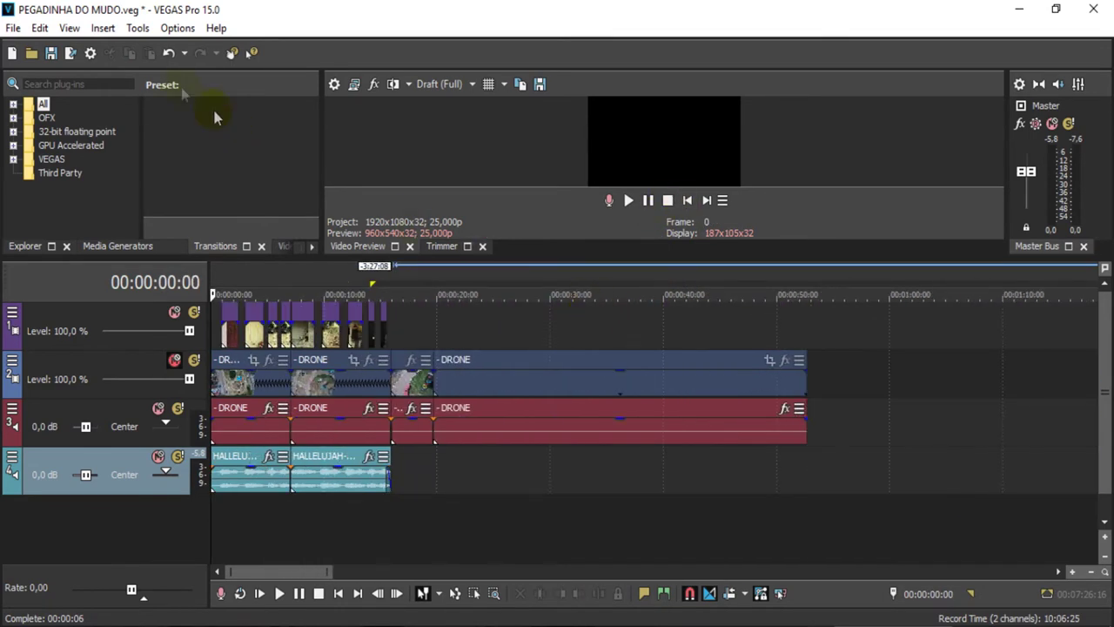
scroll(644, 465, "up", 4)
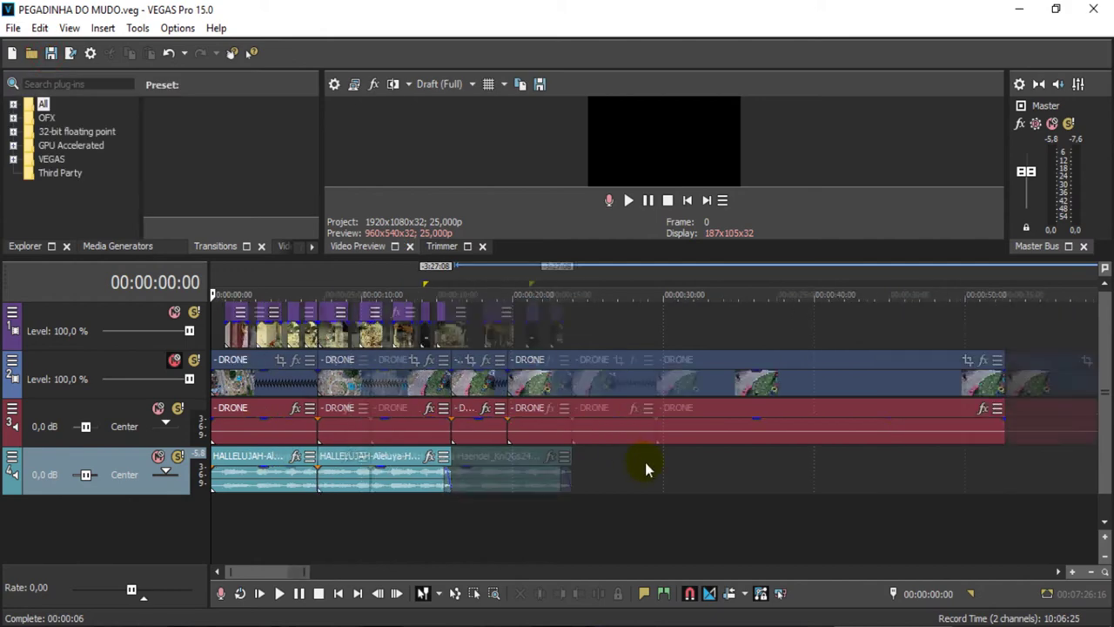
key("space")
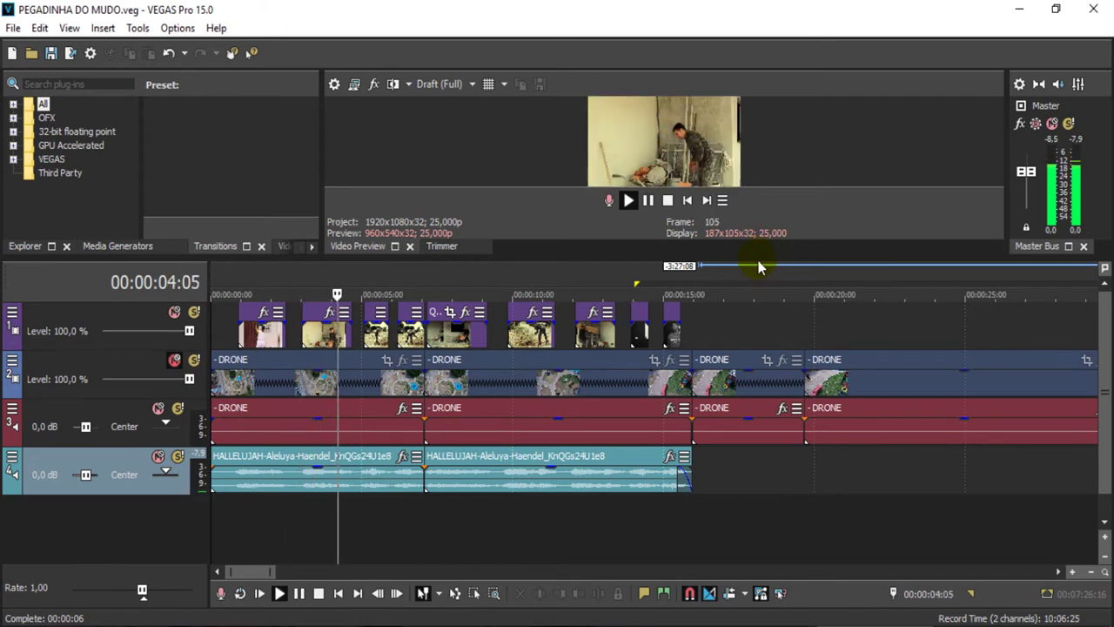
left_click_drag(767, 281, 767, 330)
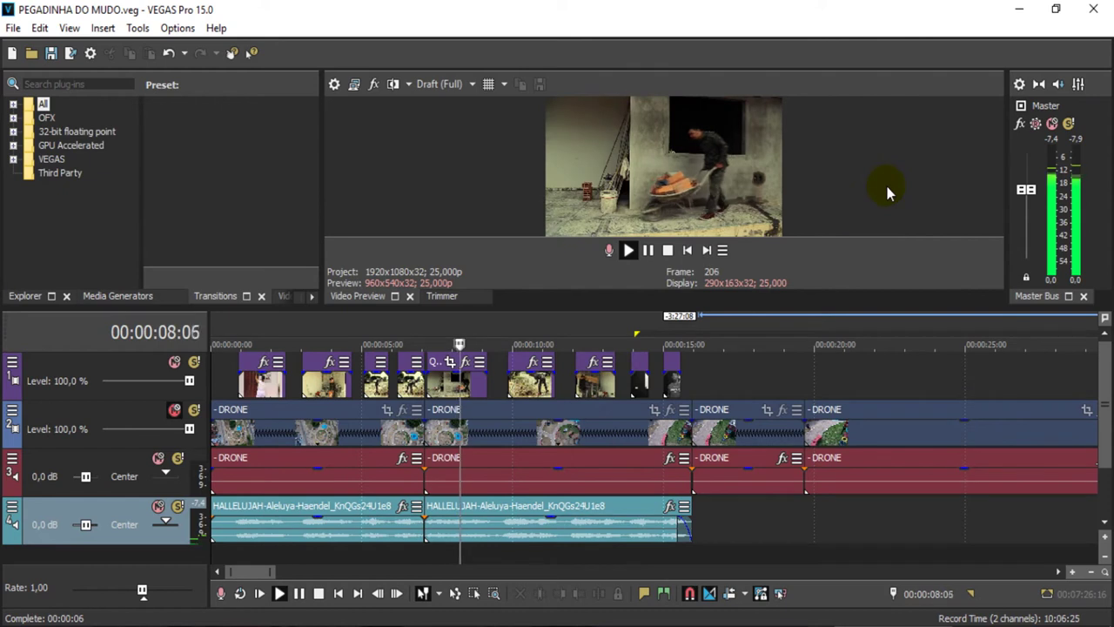
key("ctrl+Home")
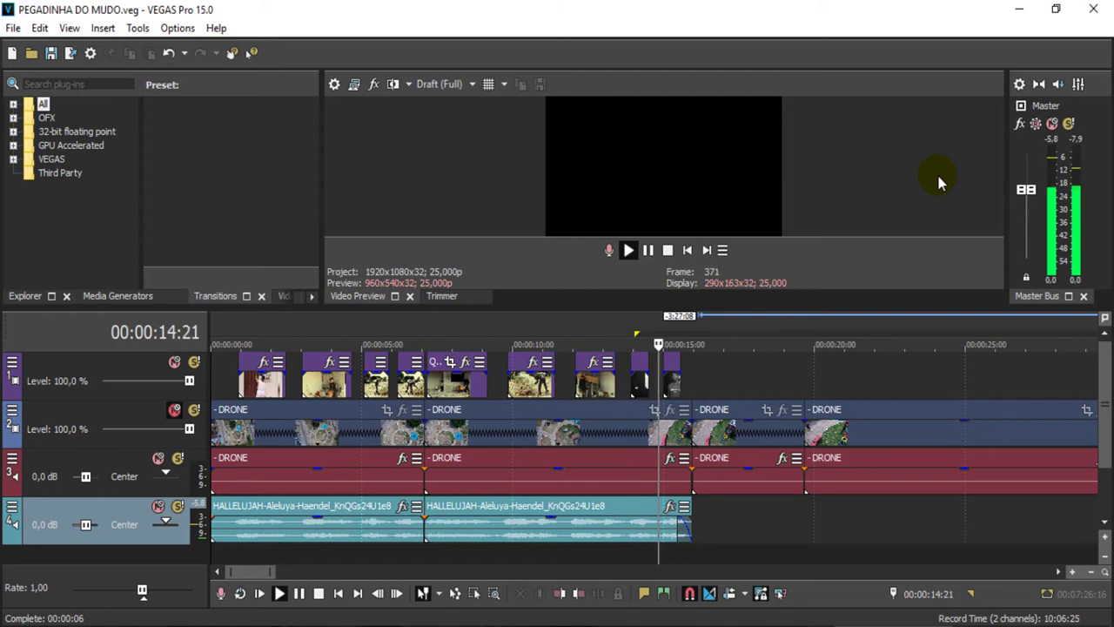
left_click(650, 250)
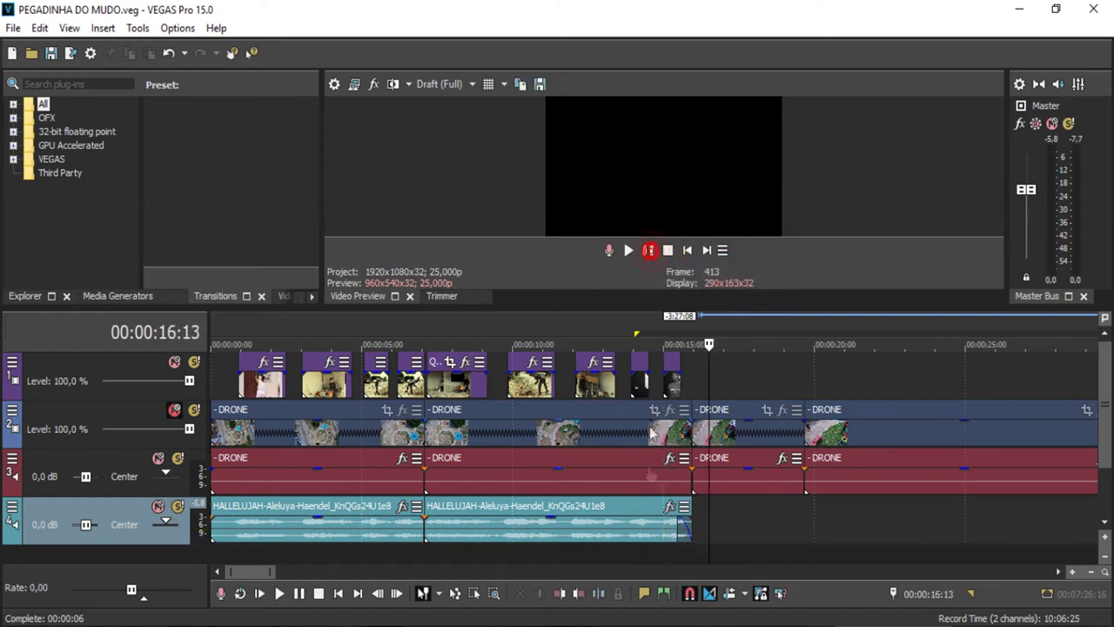
Step: Lengthen the fade-out of the second HALLELUJAH clip so it starts at about 00:00:14:06, and play the ending from 00:00:12:22
left_click_drag(679, 523, 664, 518)
left_click(574, 329)
key("space")
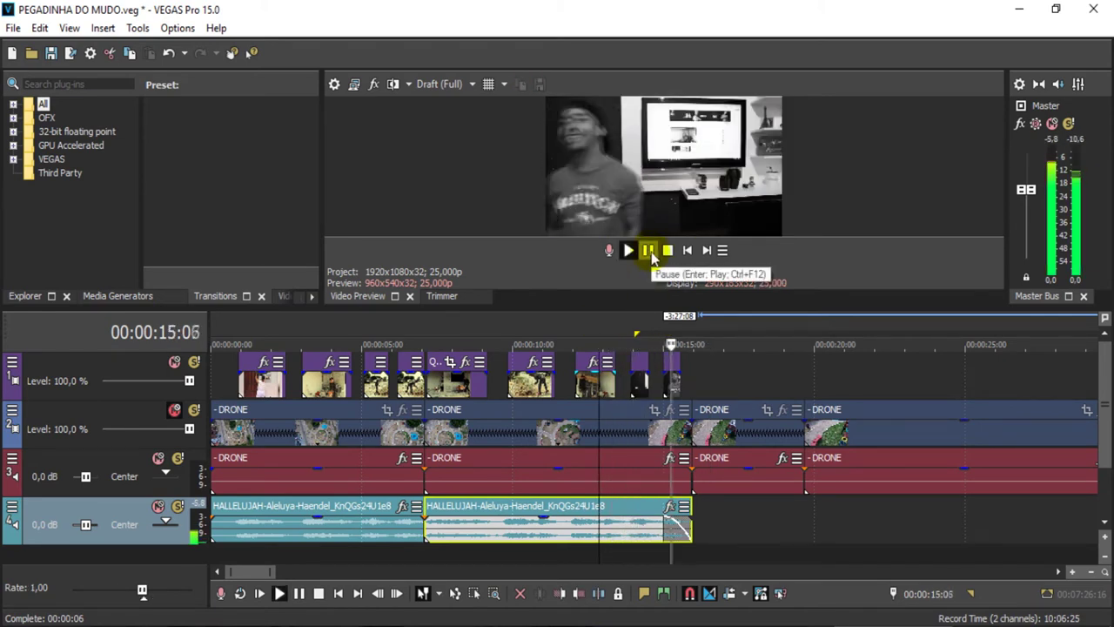
key("space")
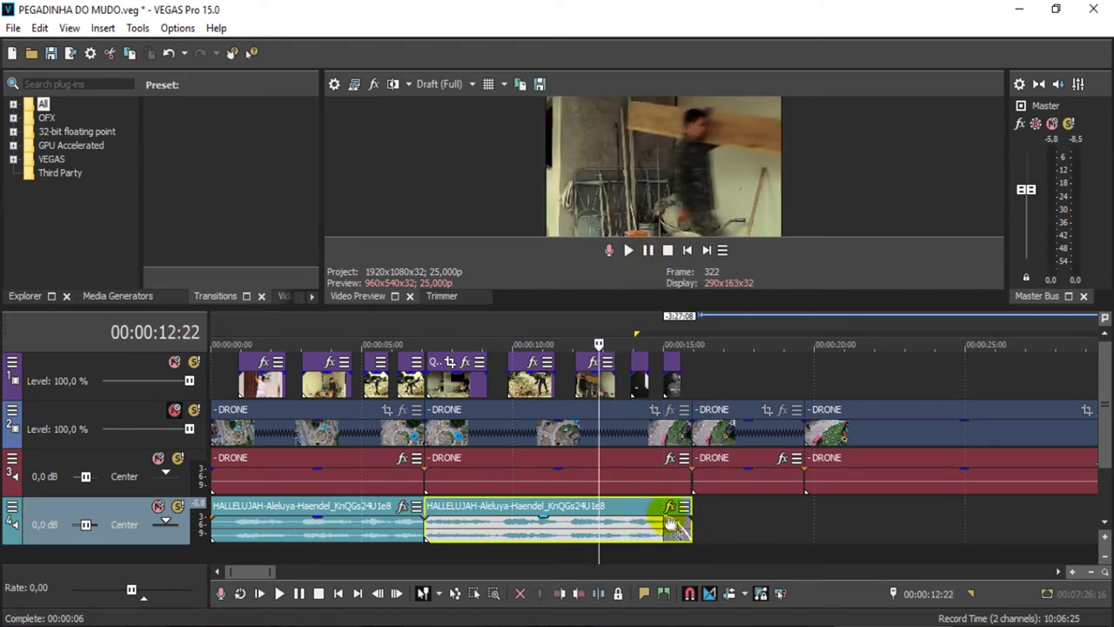
left_click_drag(663, 525, 641, 521)
key("space")
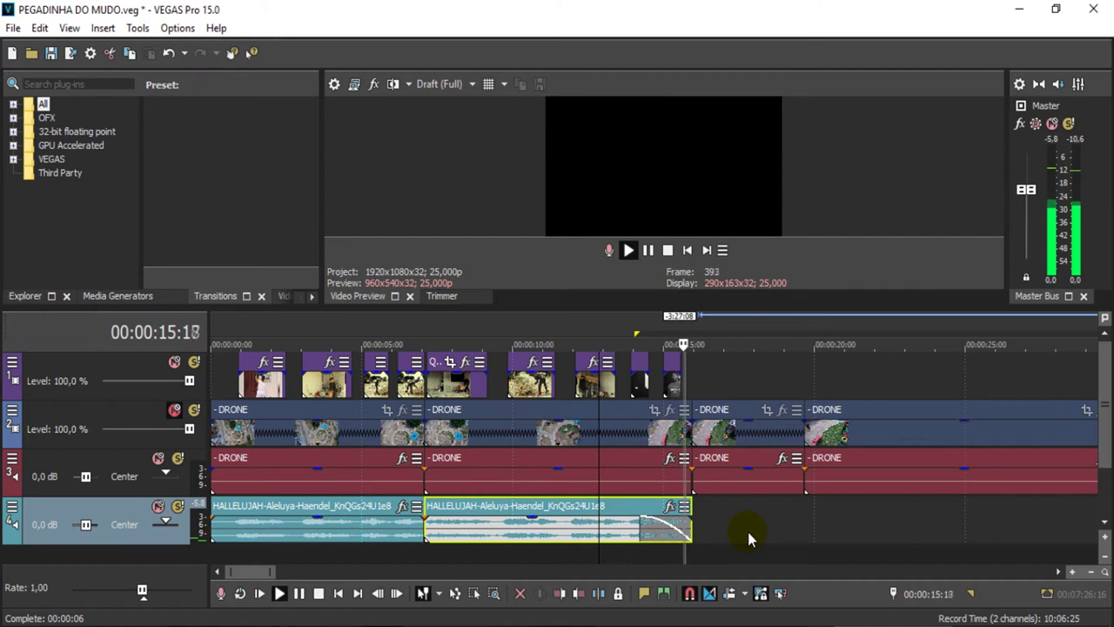
key("space")
Step: Unmute the DRONE video track
left_click(707, 443)
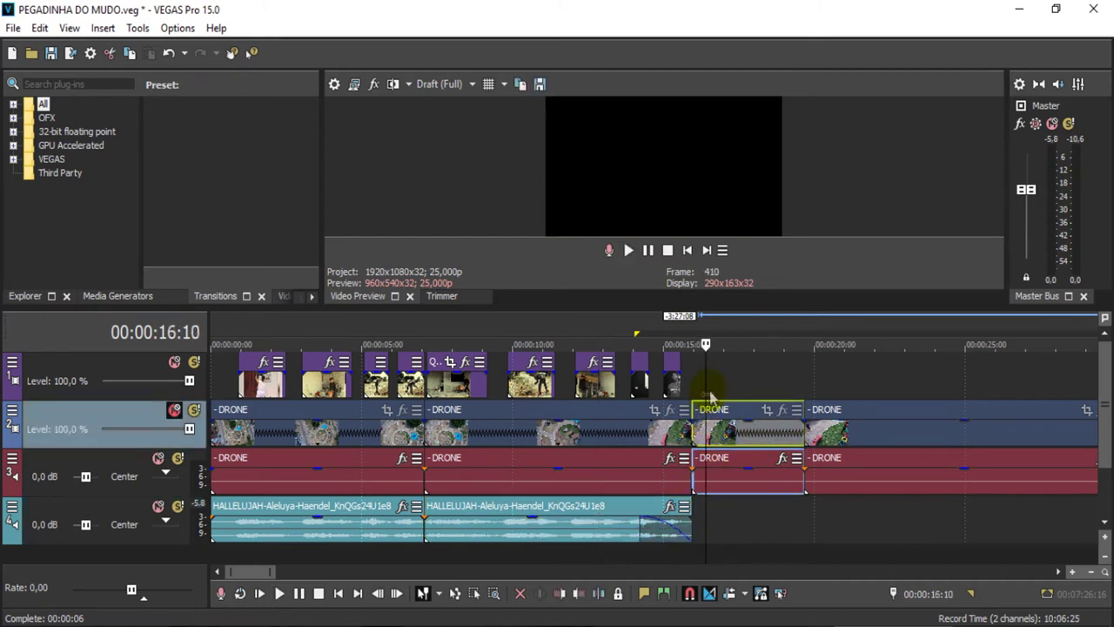
left_click(173, 415)
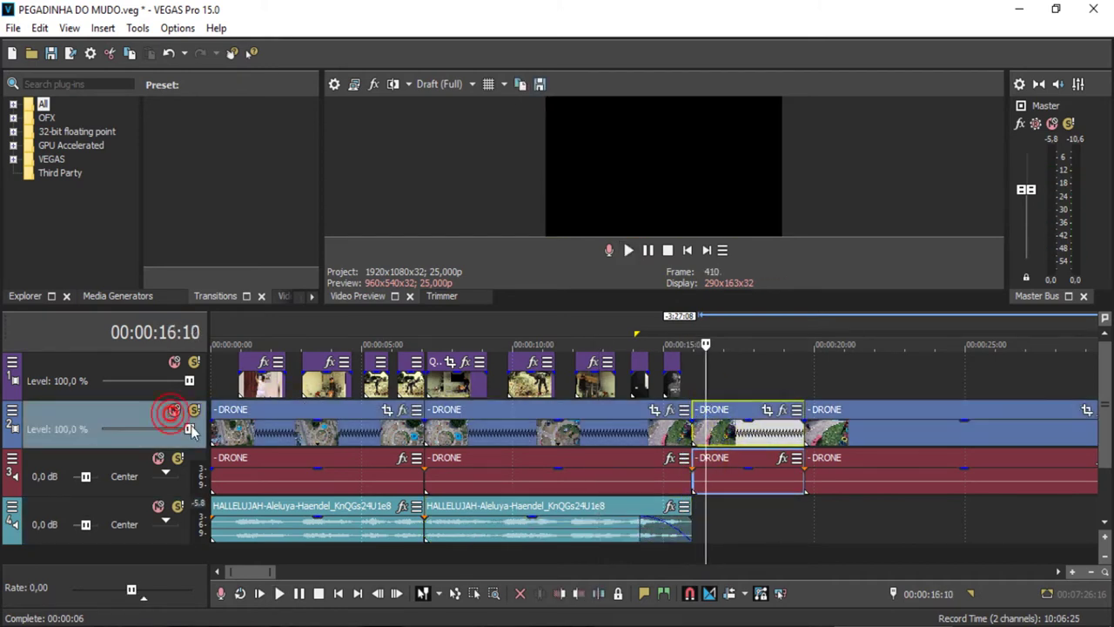
left_click(694, 418)
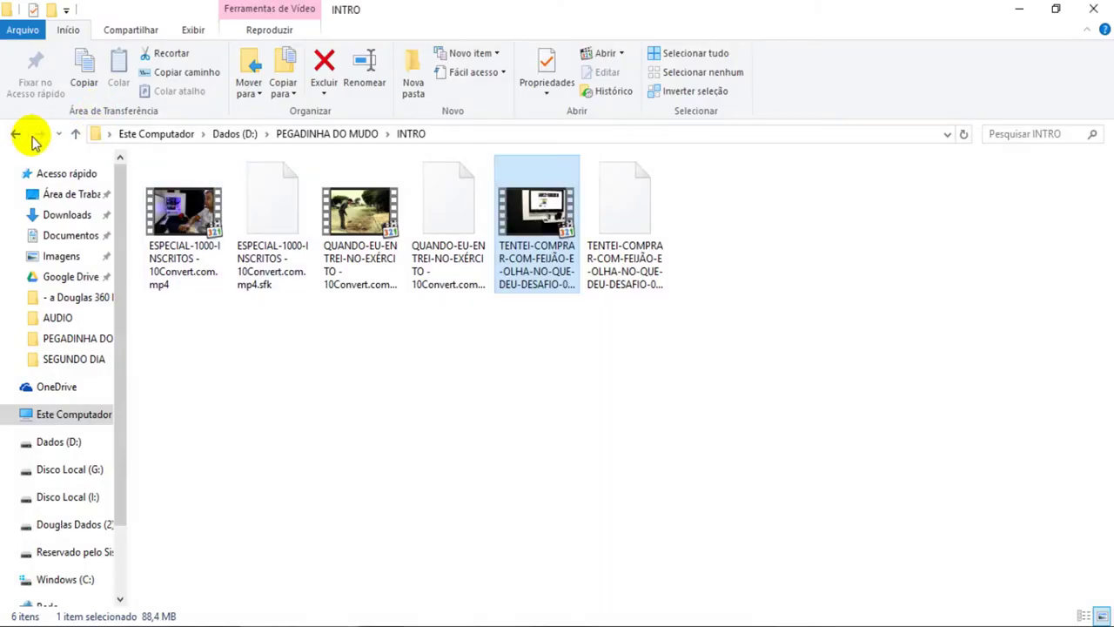
Step: Open the AUDIO folder of PEGADINHA DO MUDO in File Explorer and listen to several passages of - DRONE.WAV
left_click(15, 135)
double_click(179, 219)
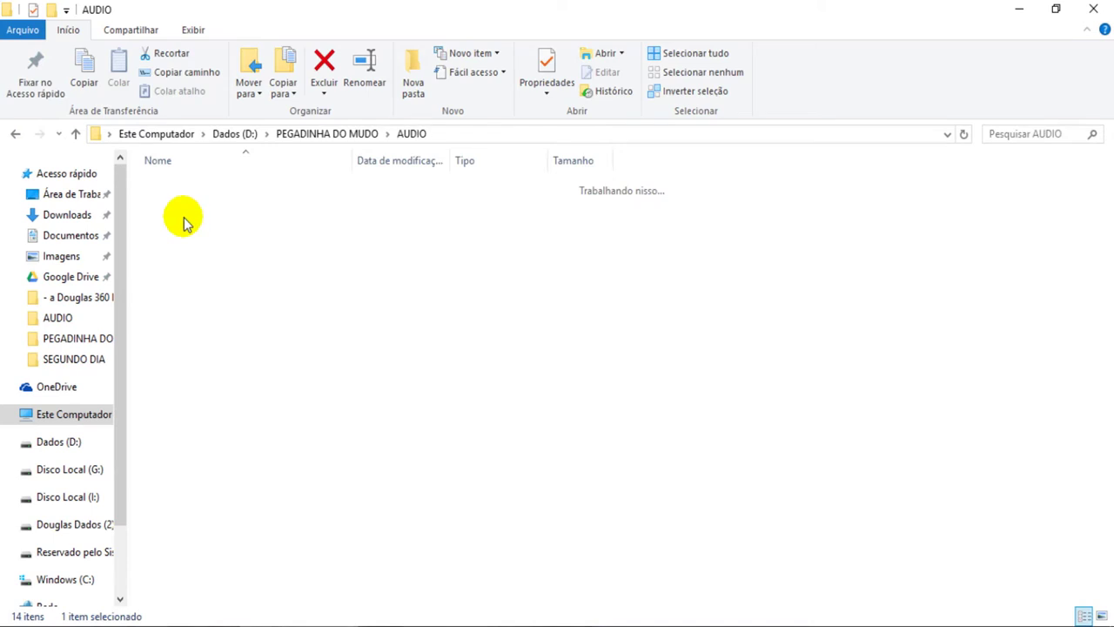
left_click(193, 189)
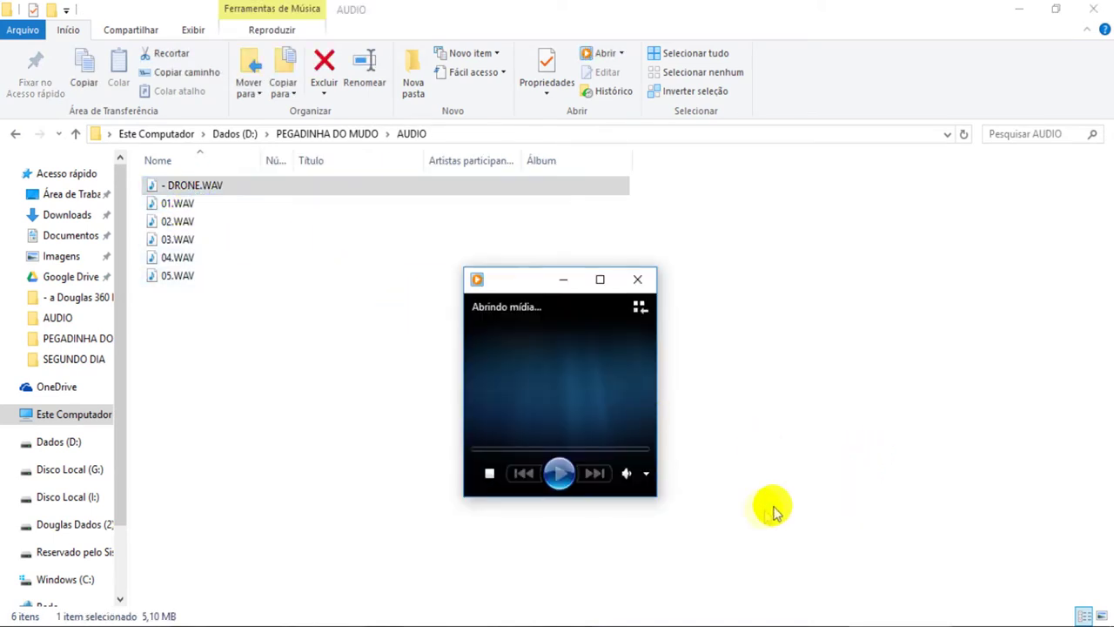
left_click(546, 453)
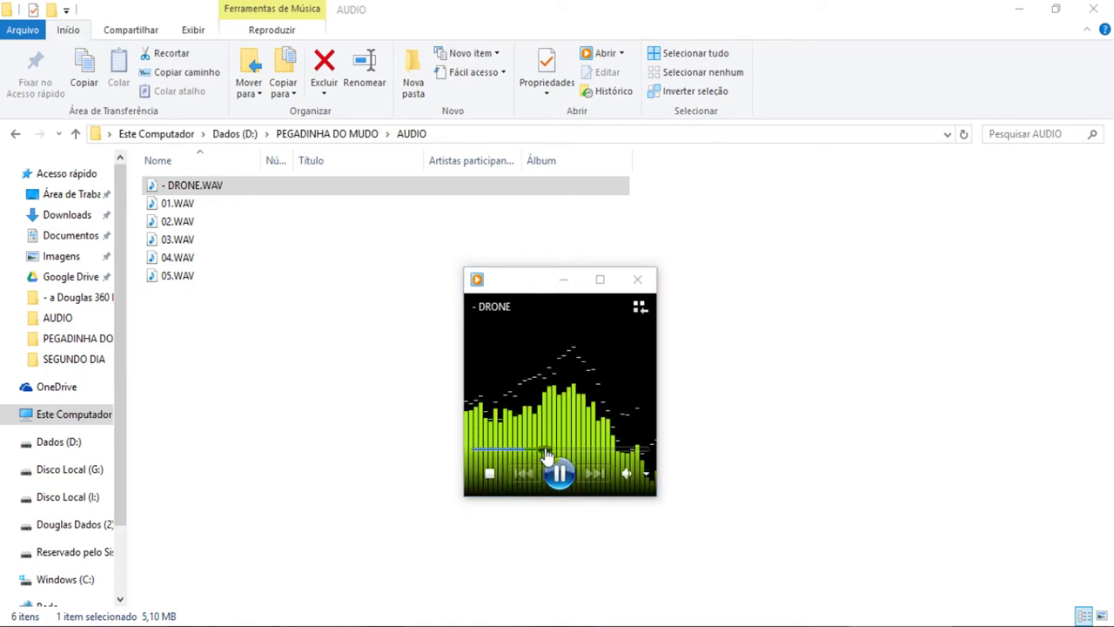
left_click(597, 452)
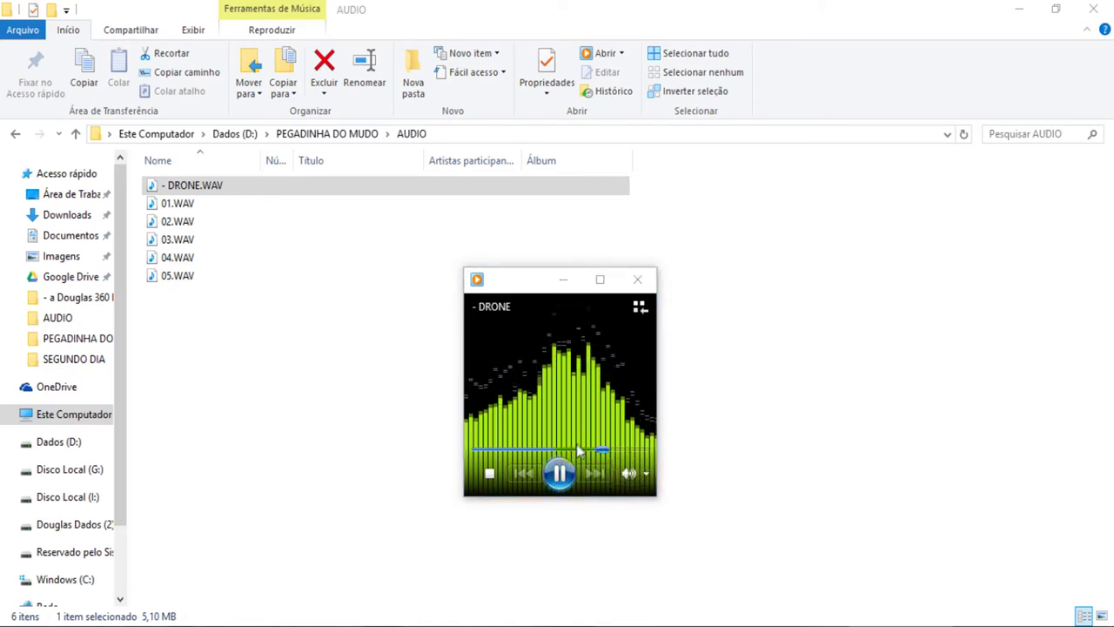
left_click(560, 475)
left_click(637, 279)
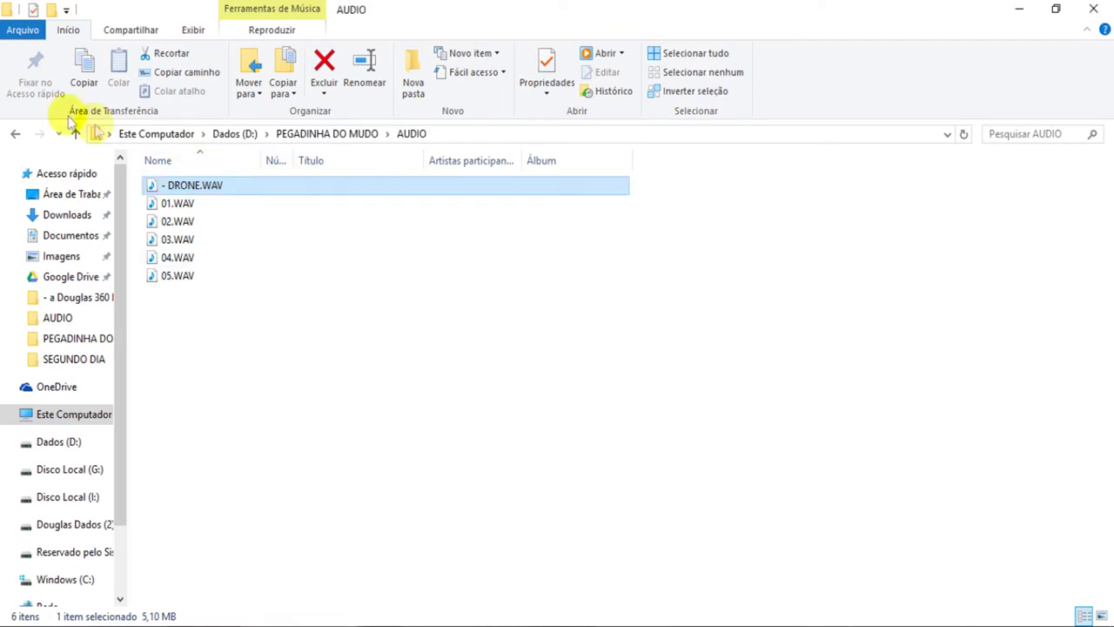
Step: Switch back to VEGAS Pro and play the DRONE footage that follows the intro, starting from 00:00:15:24
left_click(14, 134)
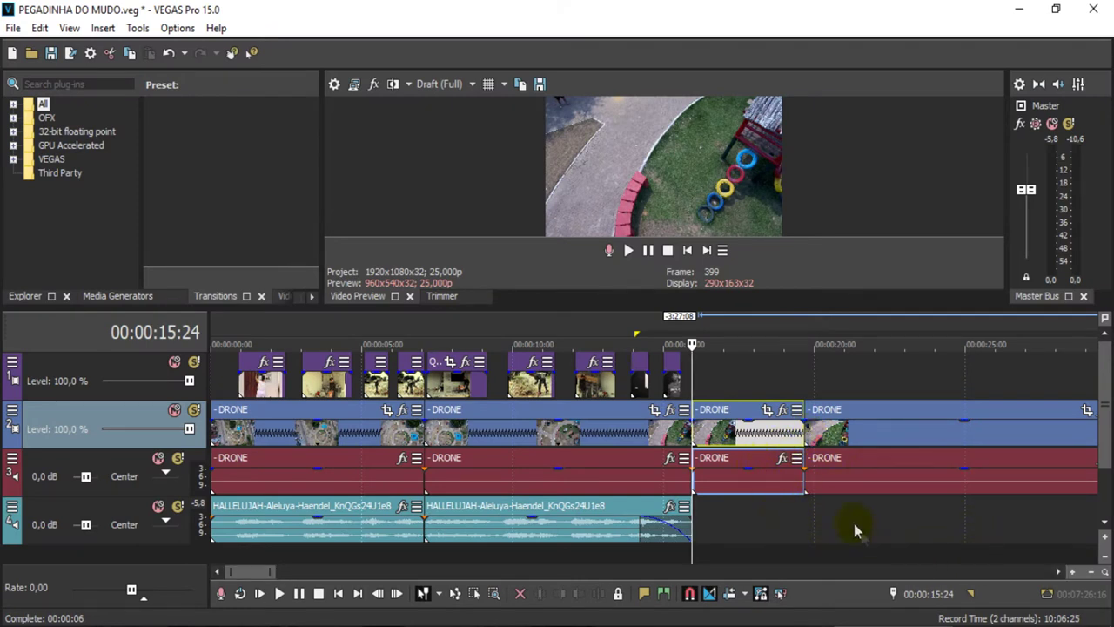
left_click(694, 458)
left_click(732, 514)
left_click_drag(260, 327, 172, 329)
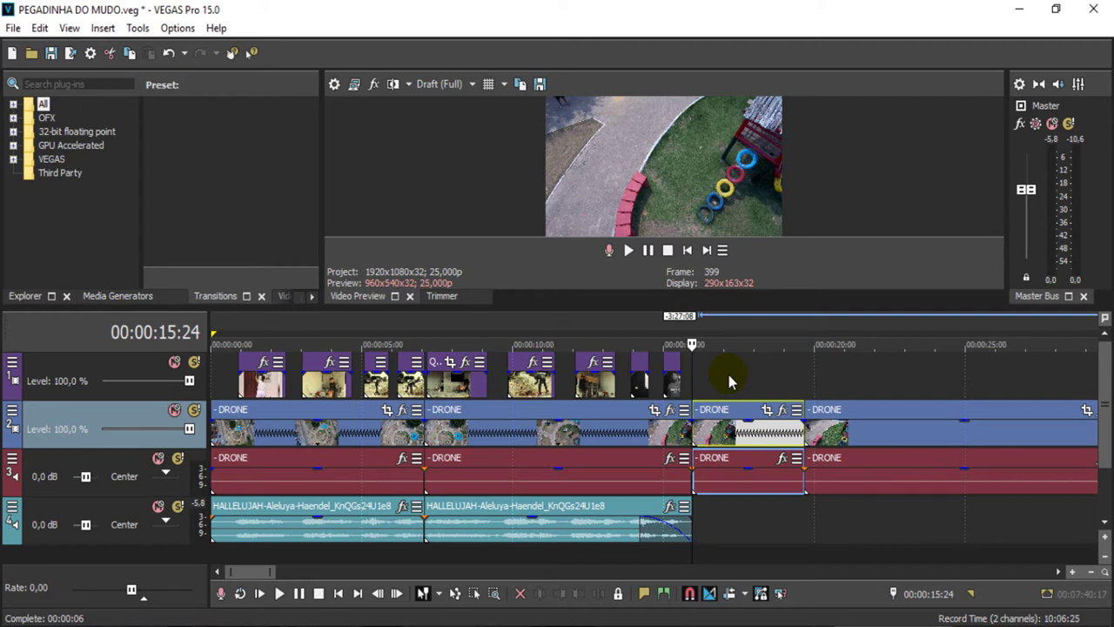
left_click(714, 341)
key("space")
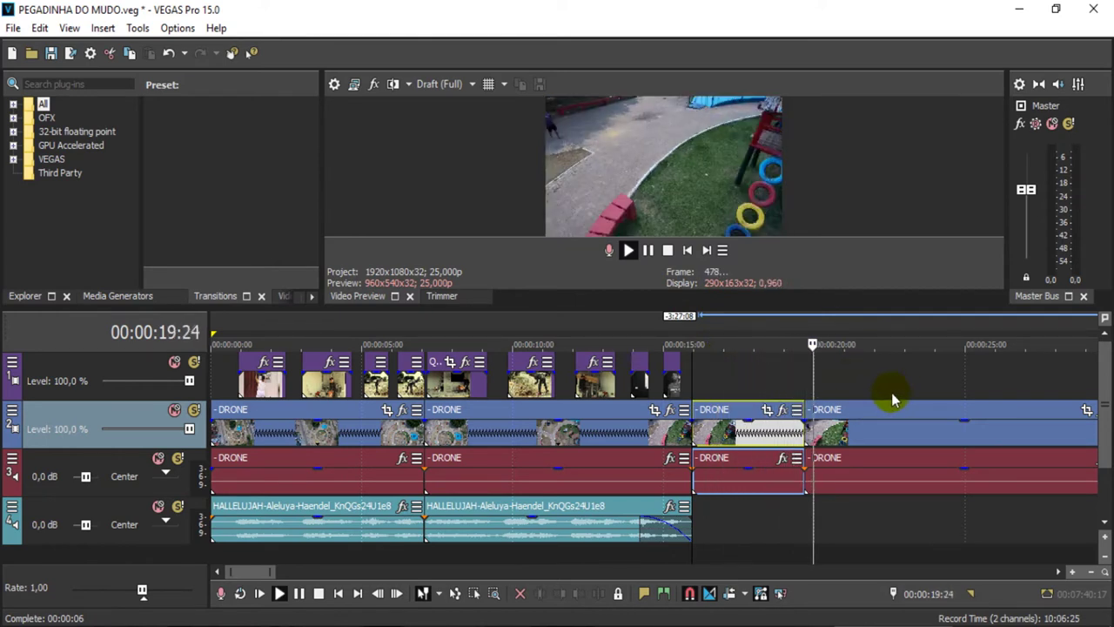
key("space")
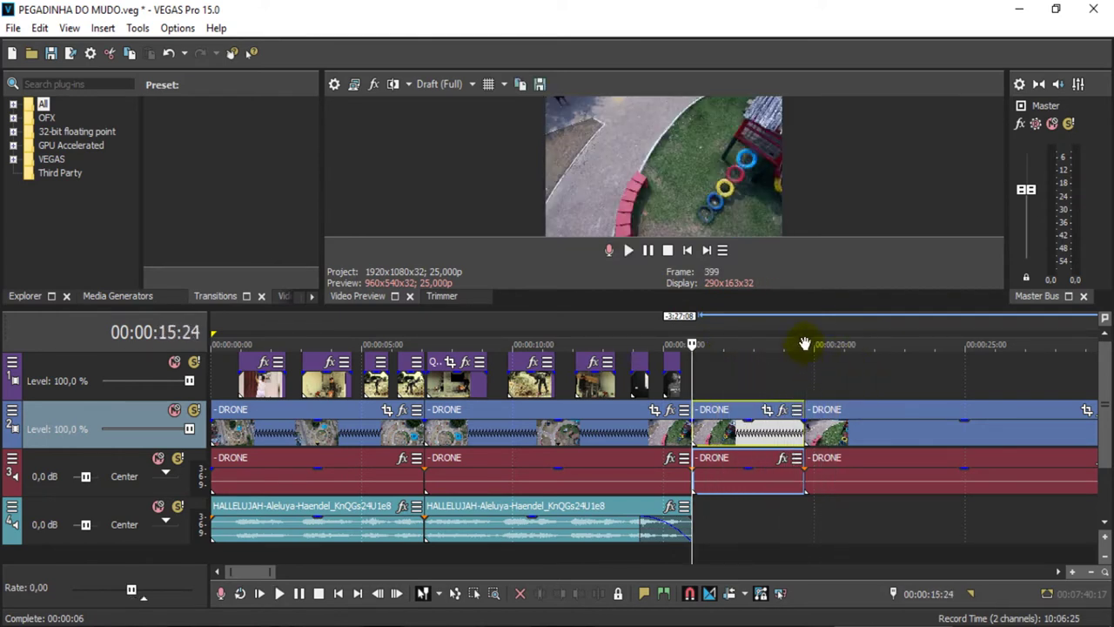
Step: Advance through the DRONE footage to 00:00:21:05 and check that frame in the full-screen external preview
key("Right")
key("Right")
key("Right")
key("Right")
key("Right")
key("Right")
key("Right")
key("Right")
key("Right")
key("Right")
key("Right")
key("Right")
key("Right")
key("Right")
key("Right")
key("Right")
key("Right")
key("Right")
key("Right")
key("Right")
key("Right")
key("Right")
key("Right")
key("Right")
key("Right")
key("Right")
key("Right")
key("Right")
key("Right")
key("Right")
key("Right")
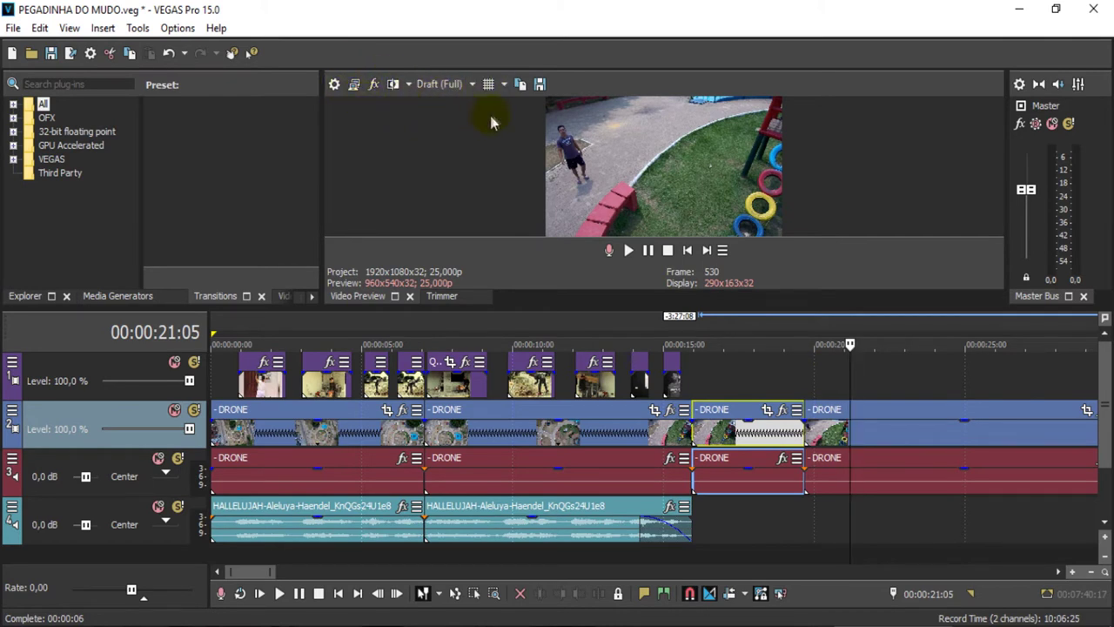
left_click(353, 85)
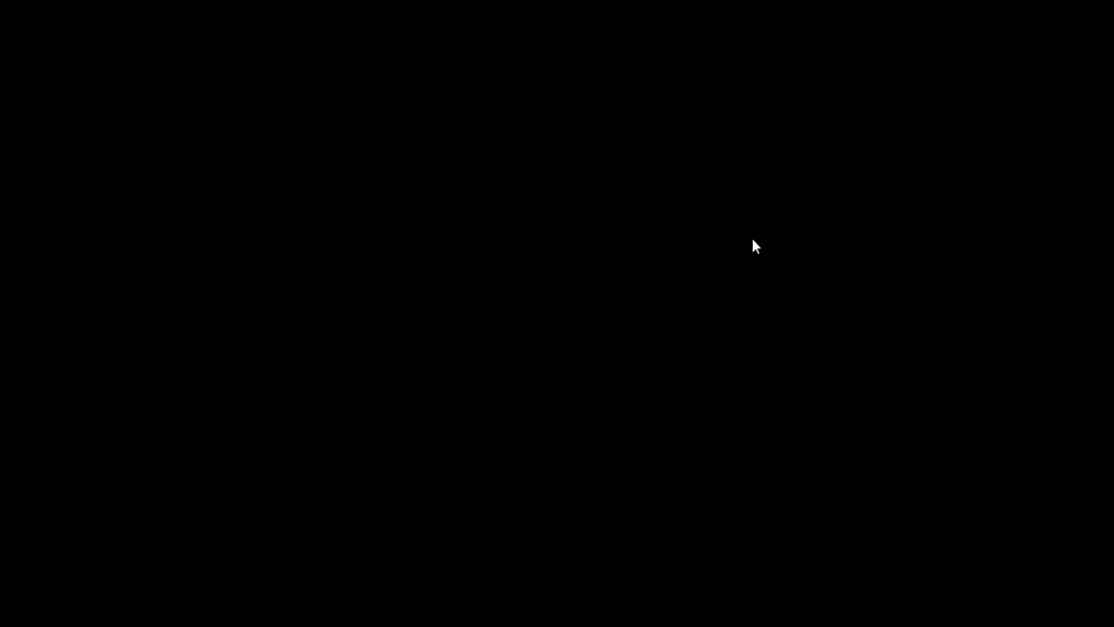
key("Escape")
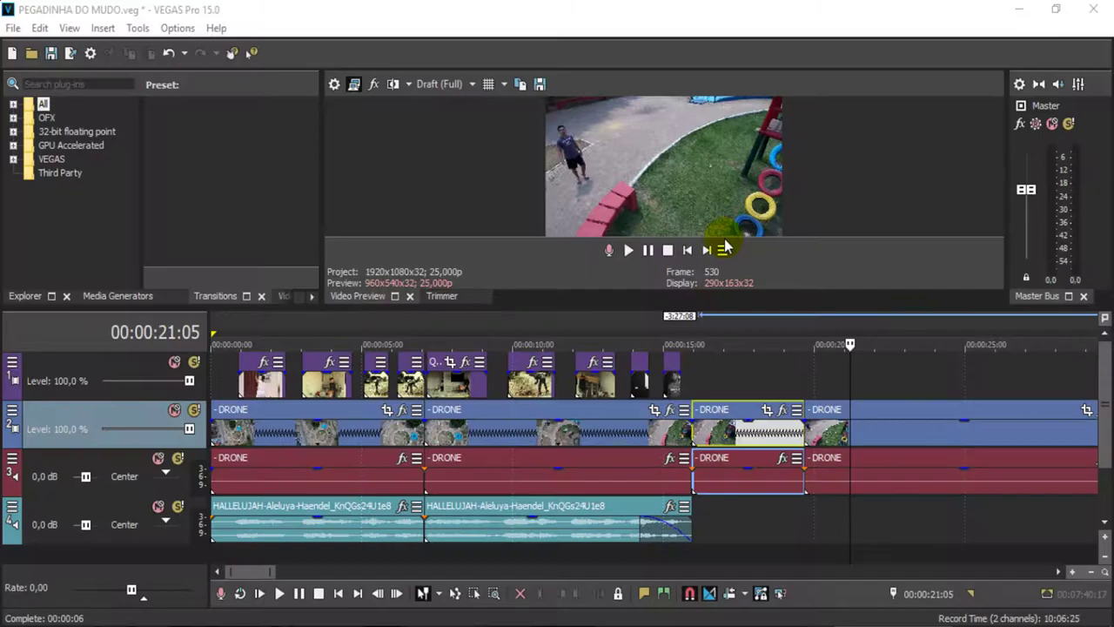
Step: Switch to File Explorer, reopen the AUDIO folder of PEGADINHA DO MUDO, and listen to - DRONE.WAV from a point further into the recording
key("alt+Tab")
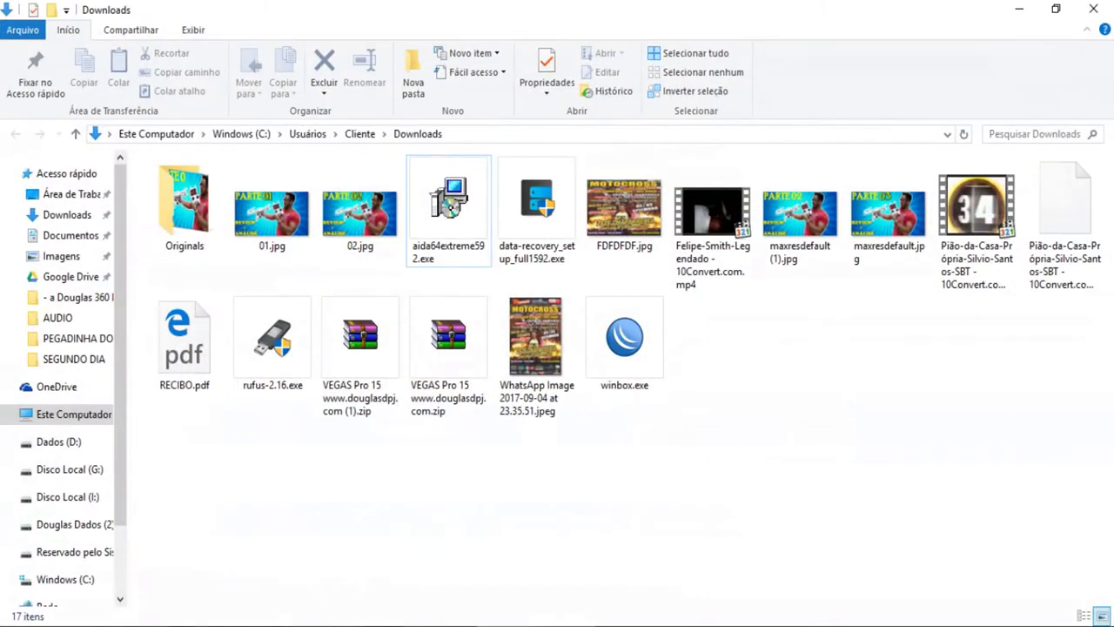
key("alt+Tab")
double_click(212, 212)
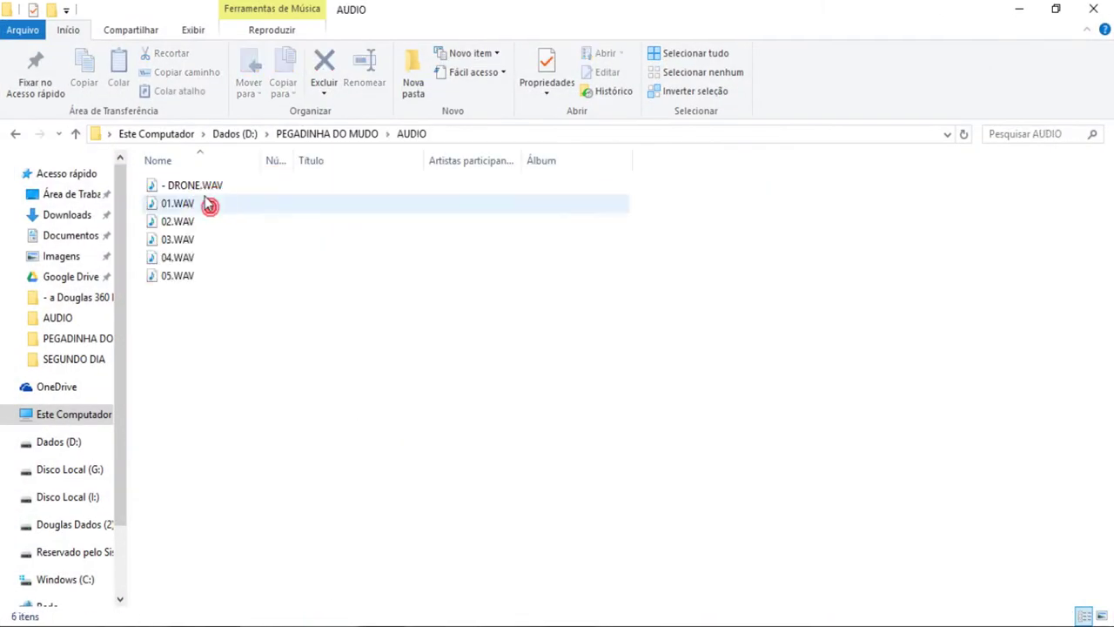
left_click(193, 188)
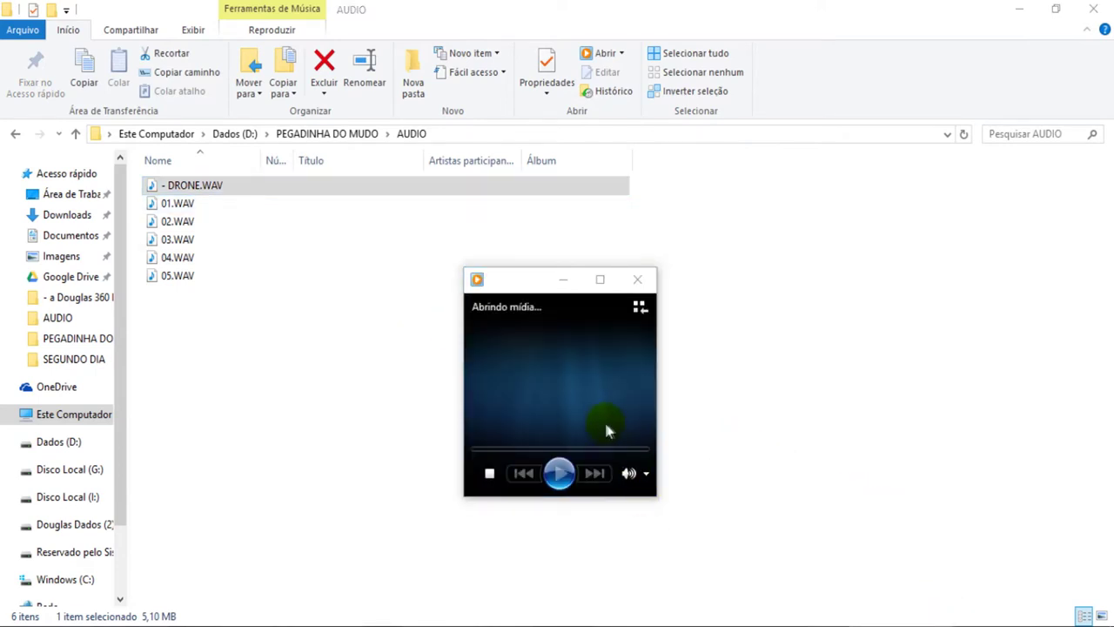
left_click_drag(507, 457, 547, 454)
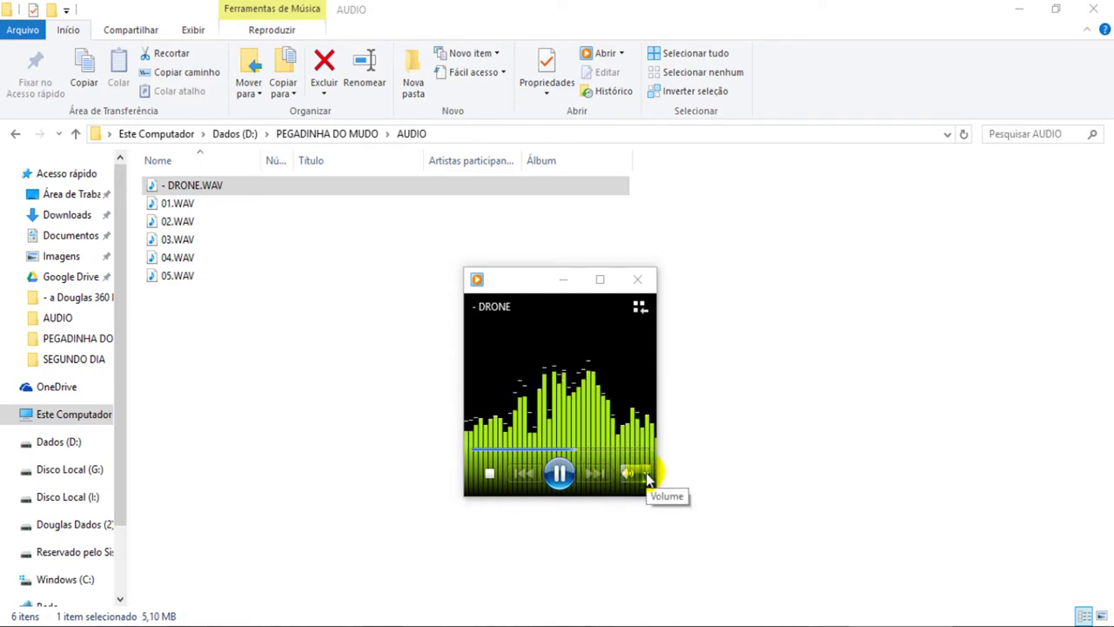
Step: Listen to the - DRONE.WAV recording in the media player while adjusting the playback volume
mouse_move(646, 478)
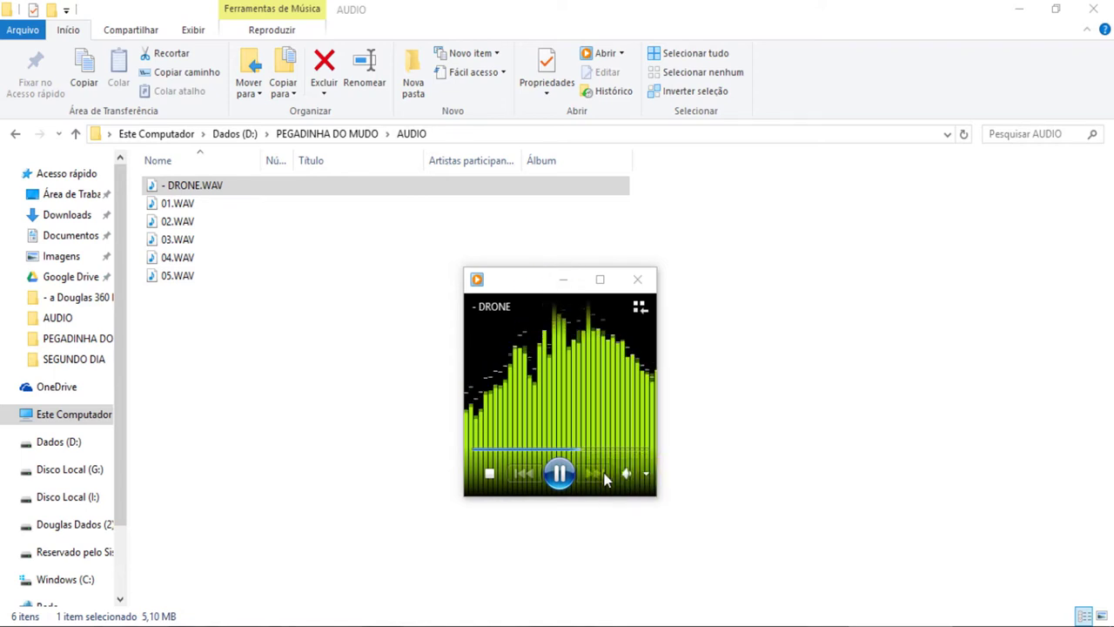
left_click_drag(606, 478, 607, 471)
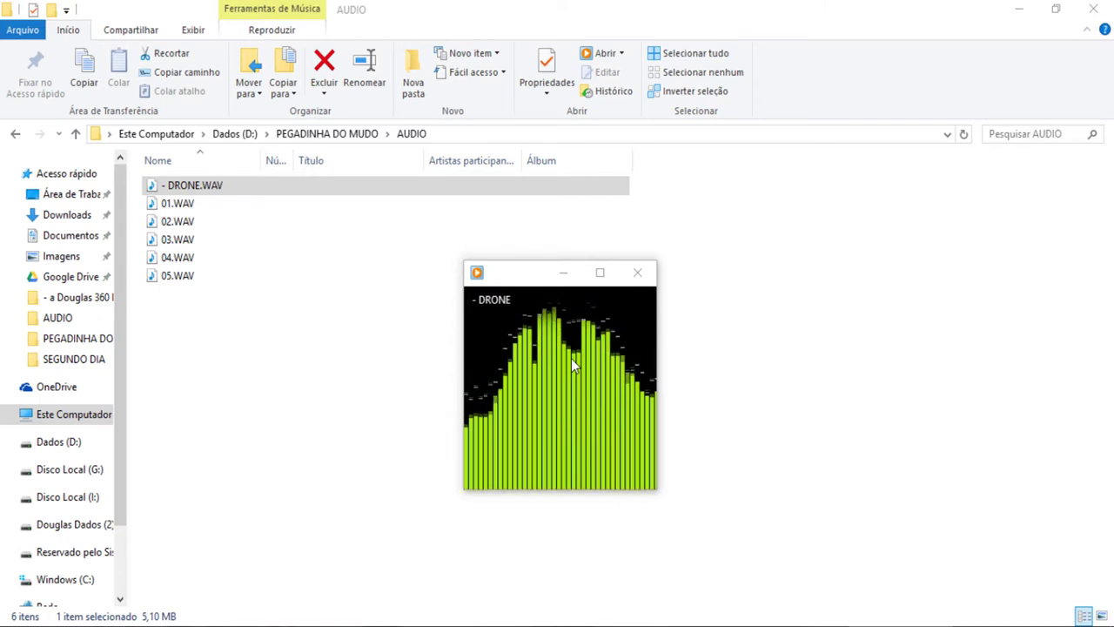
mouse_move(565, 397)
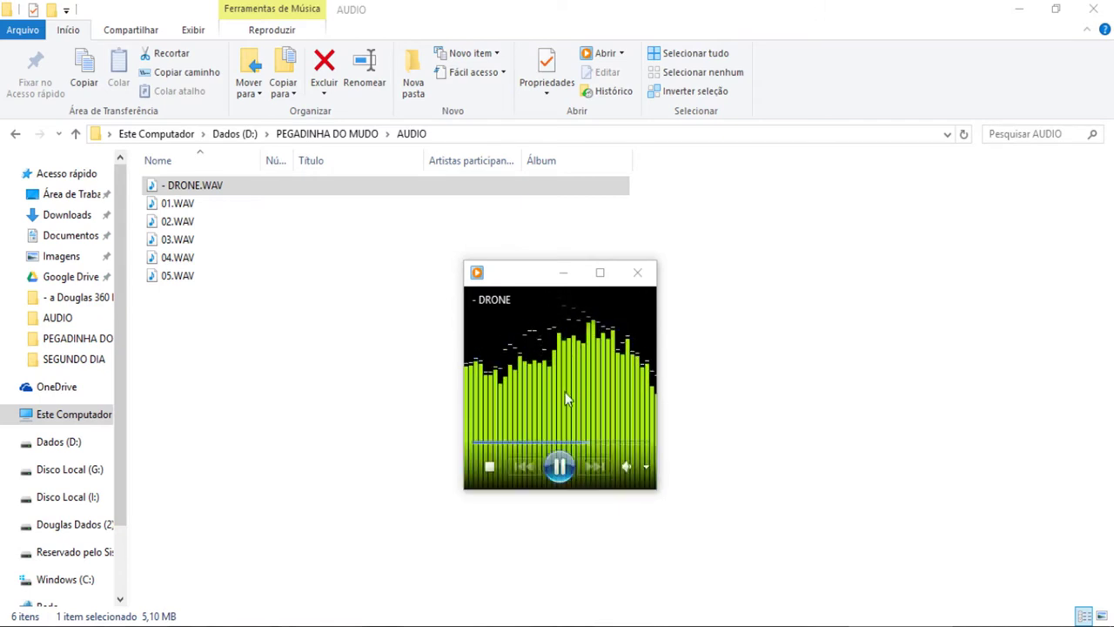
left_click(580, 419)
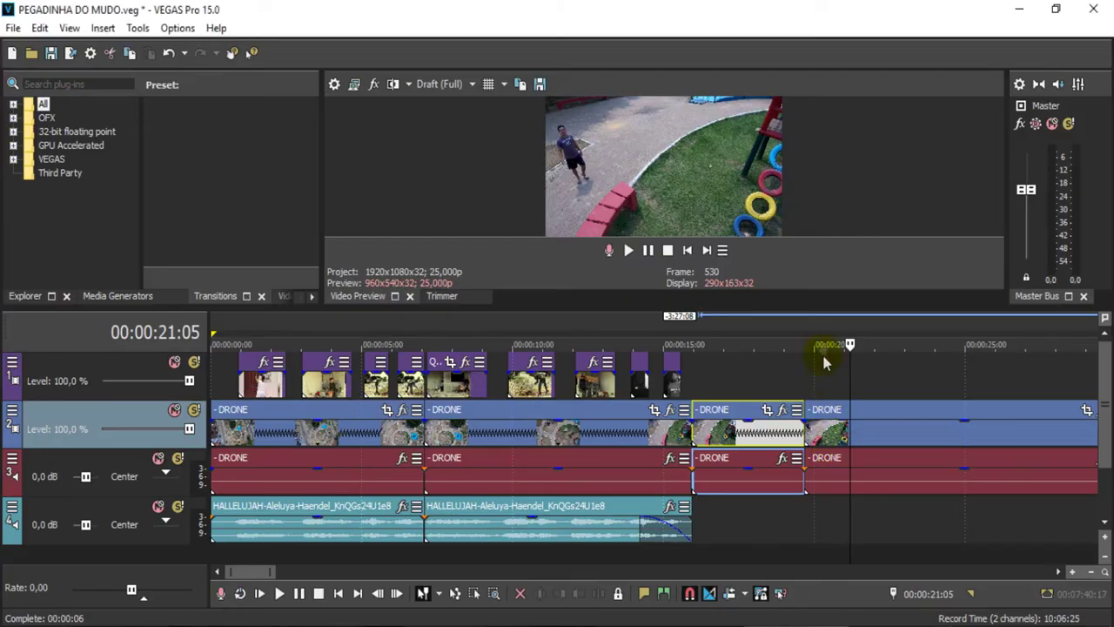
Step: In VEGAS Pro, place the playhead at 00:00:19:17 and set the video preview quality to Preview (Auto)
left_click_drag(815, 327, 807, 327)
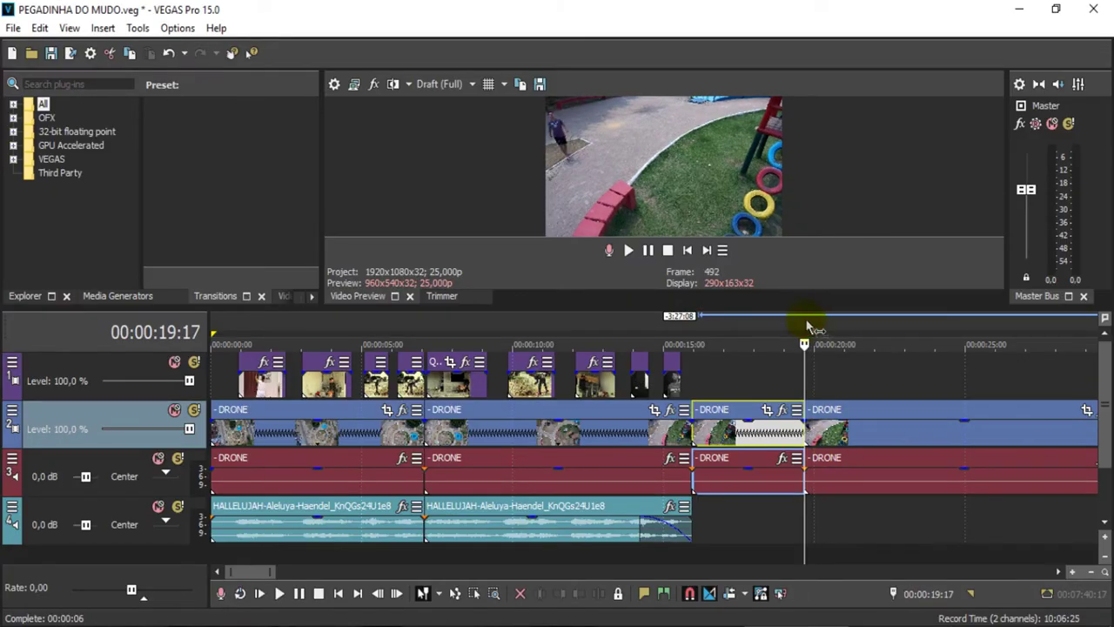
left_click(355, 85)
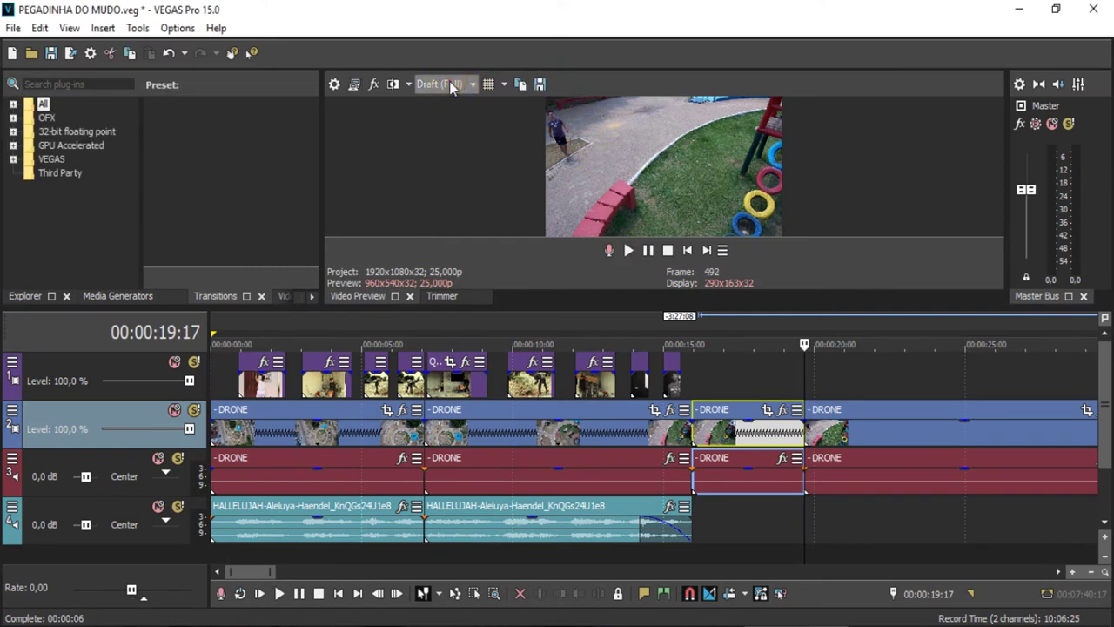
left_click(449, 85)
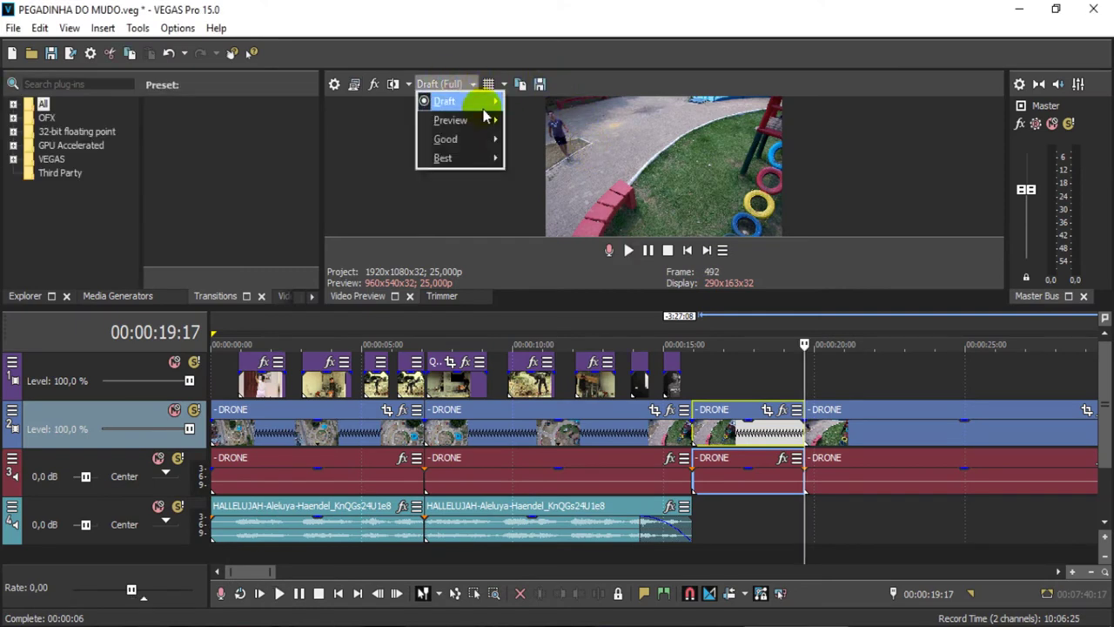
mouse_move(484, 122)
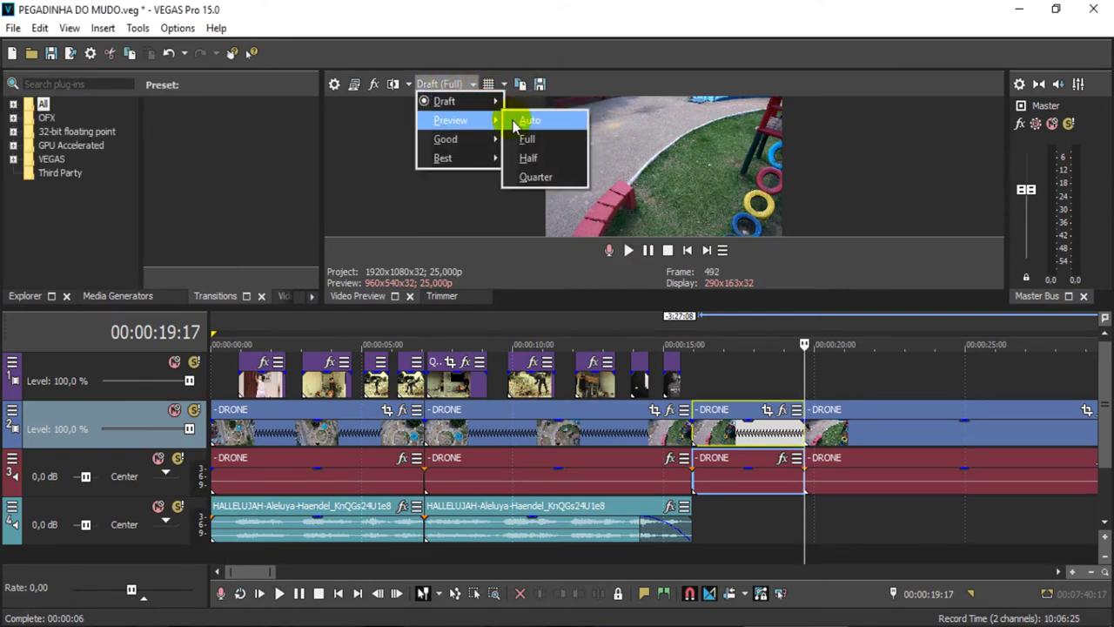
left_click(526, 120)
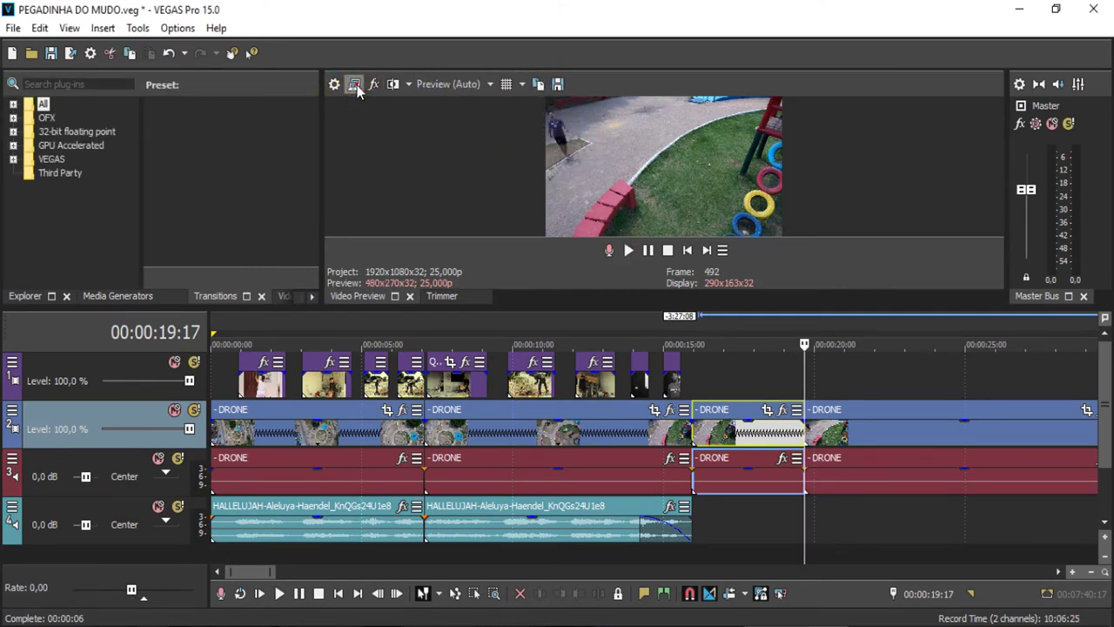
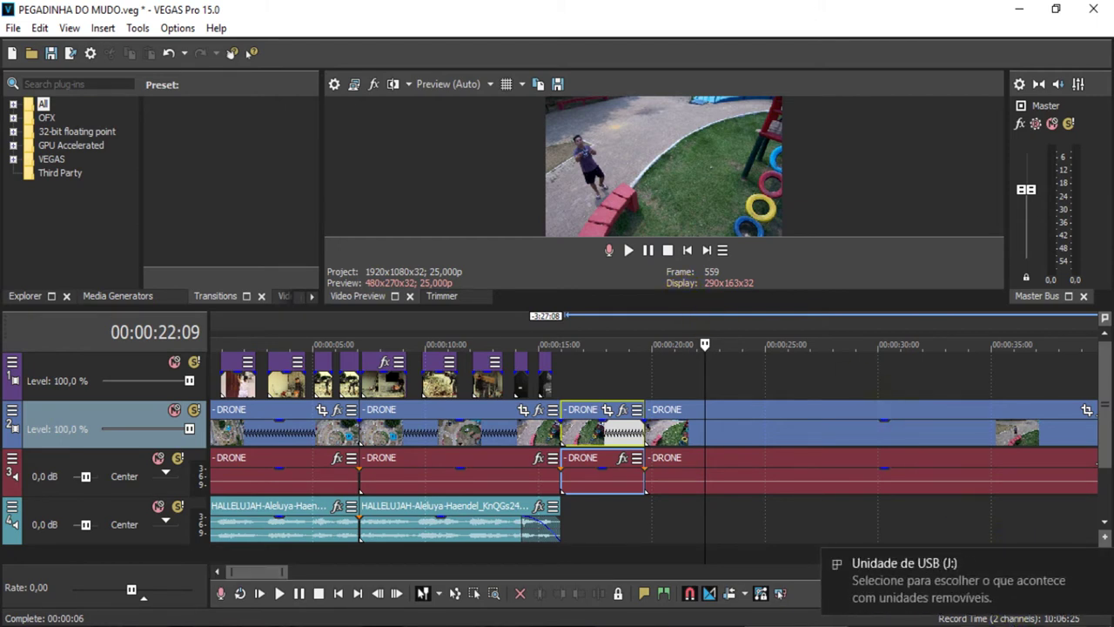
key("F10")
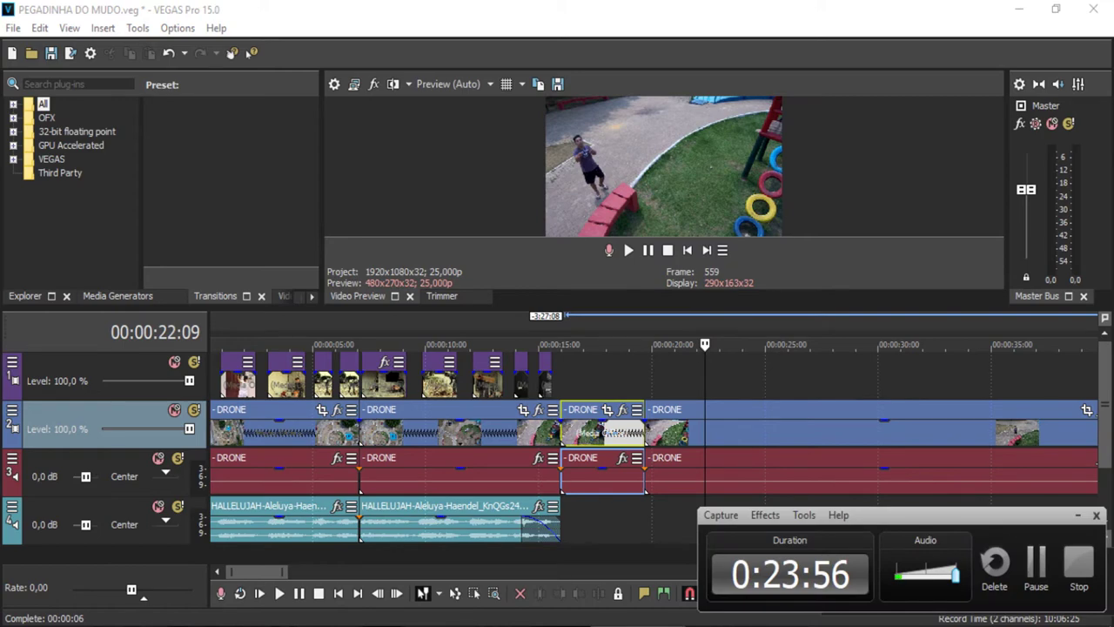
key("alt+Tab")
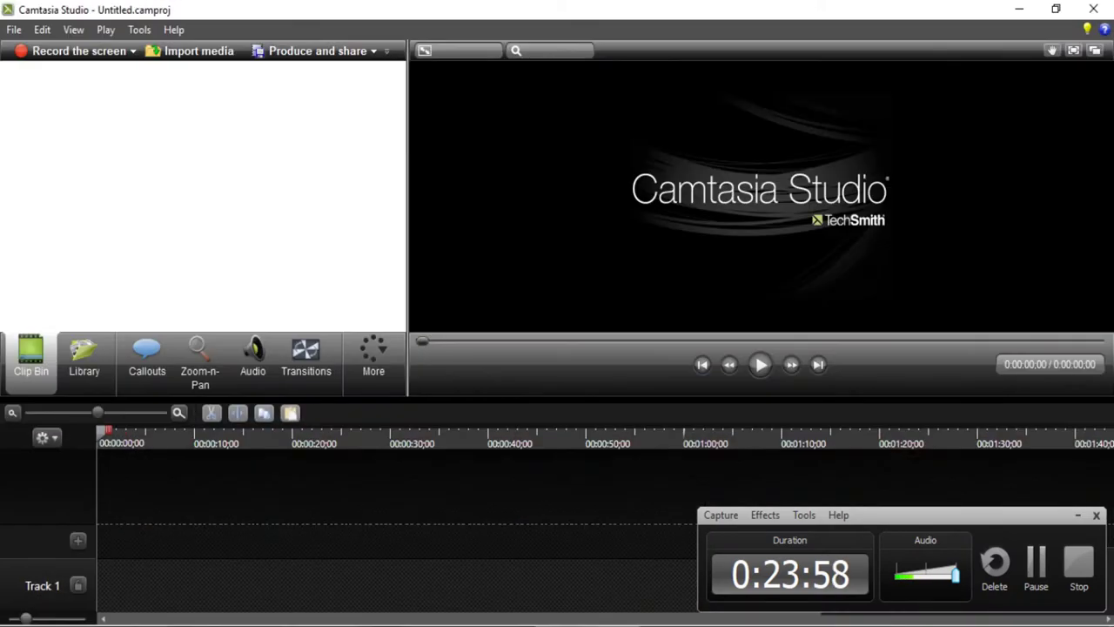
left_click(1019, 8)
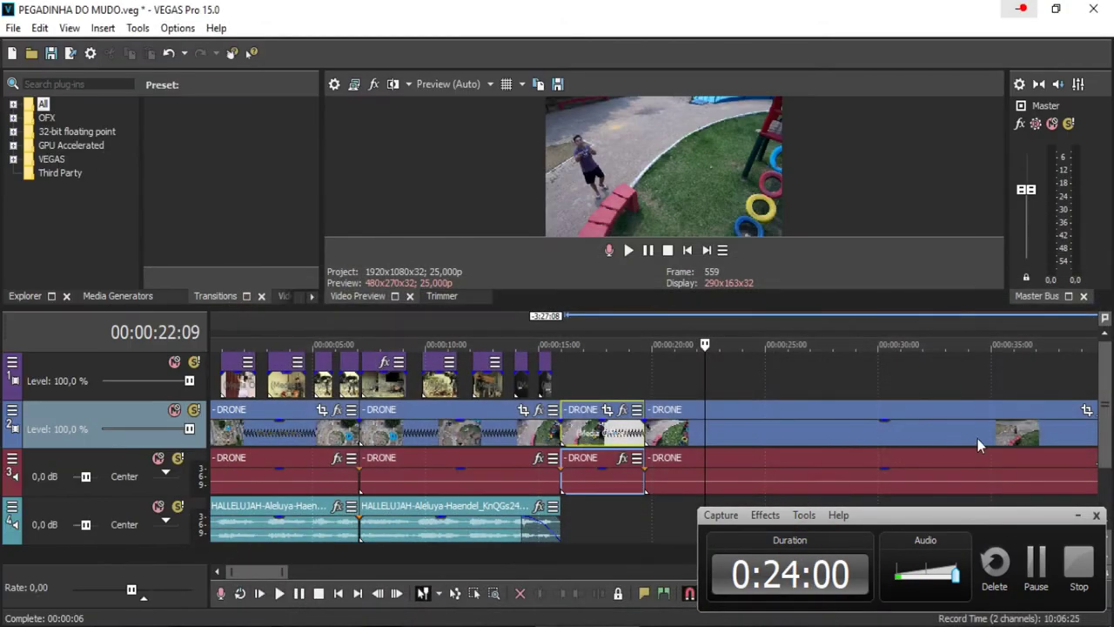
left_click(1077, 515)
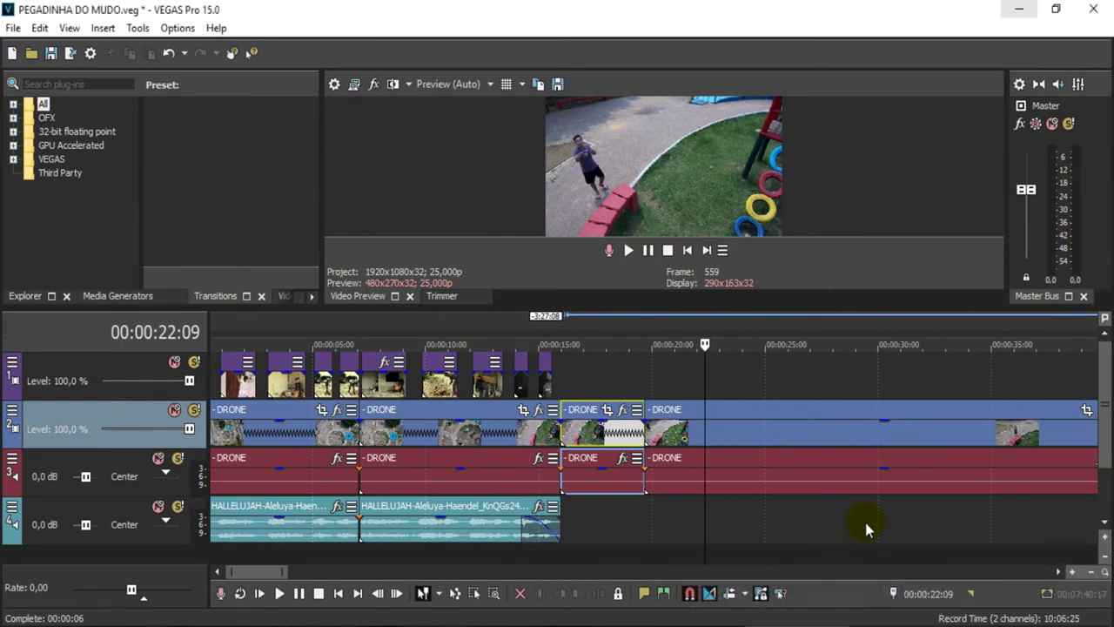
Step: Switch to File Explorer and open the RECORD folder on the USB drive (J:)
key("super+e")
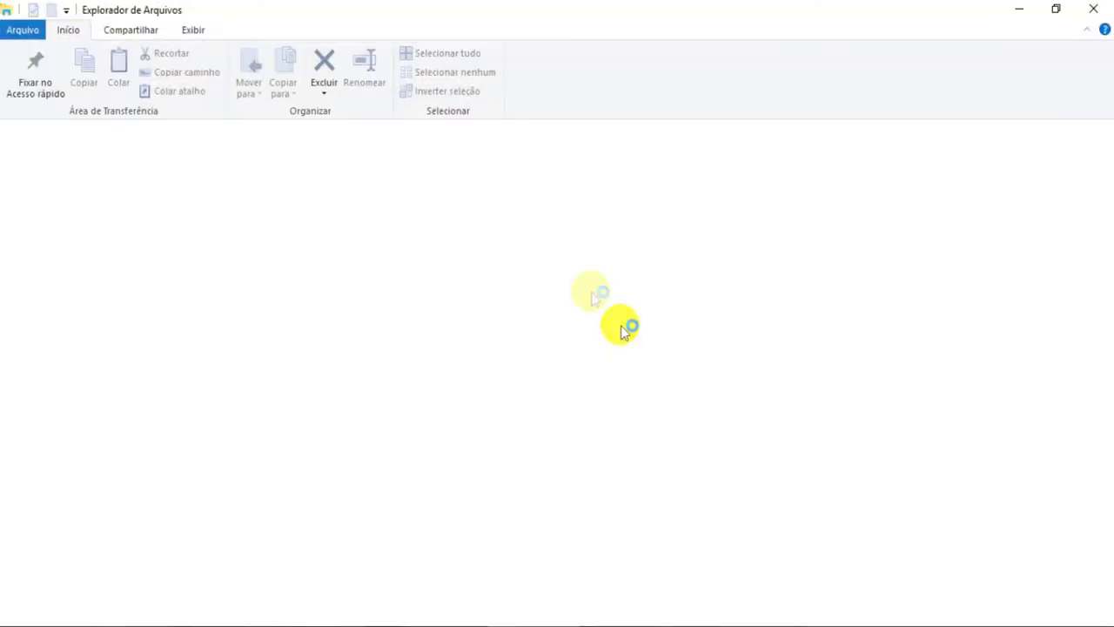
left_click(86, 416)
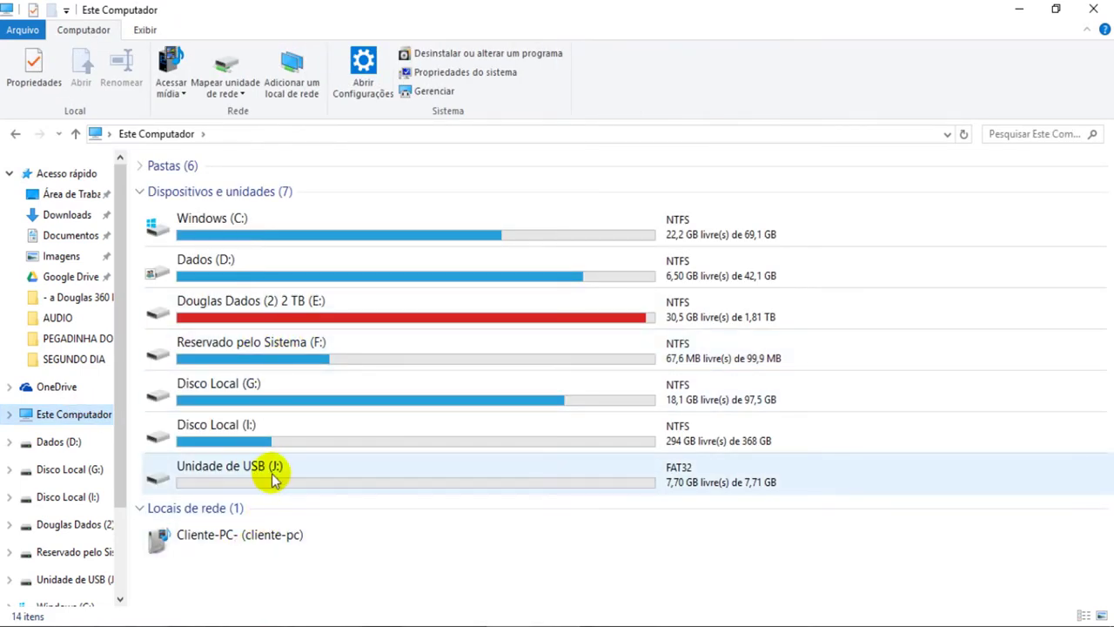
double_click(274, 474)
left_click(187, 190)
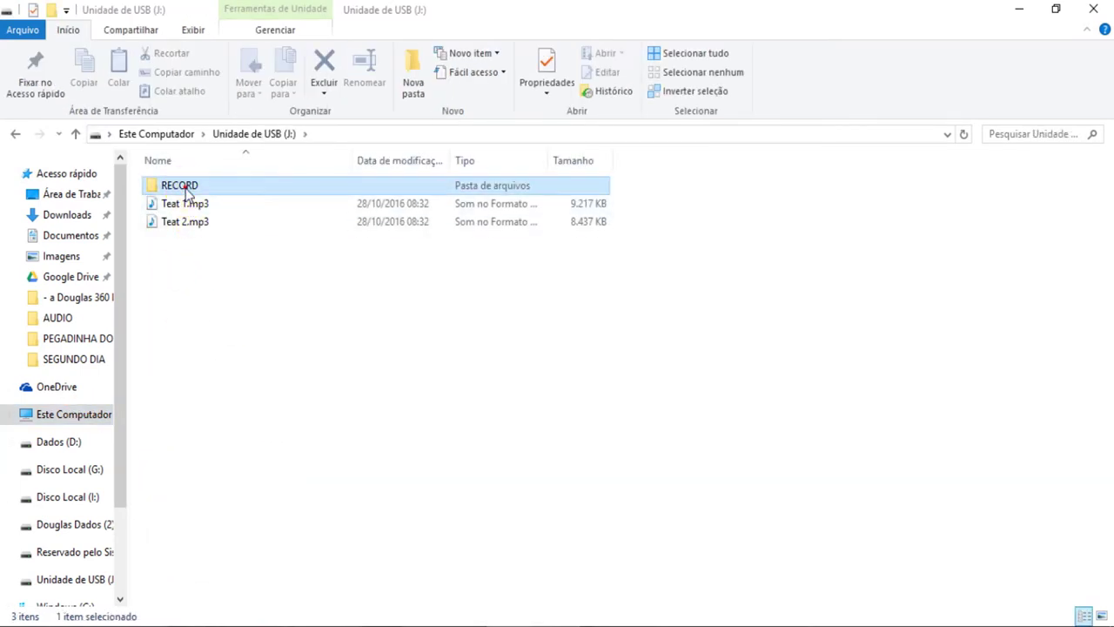
double_click(188, 190)
Step: Play REC001.WAV, skip near its end to check the content, and pause it
left_click(211, 189)
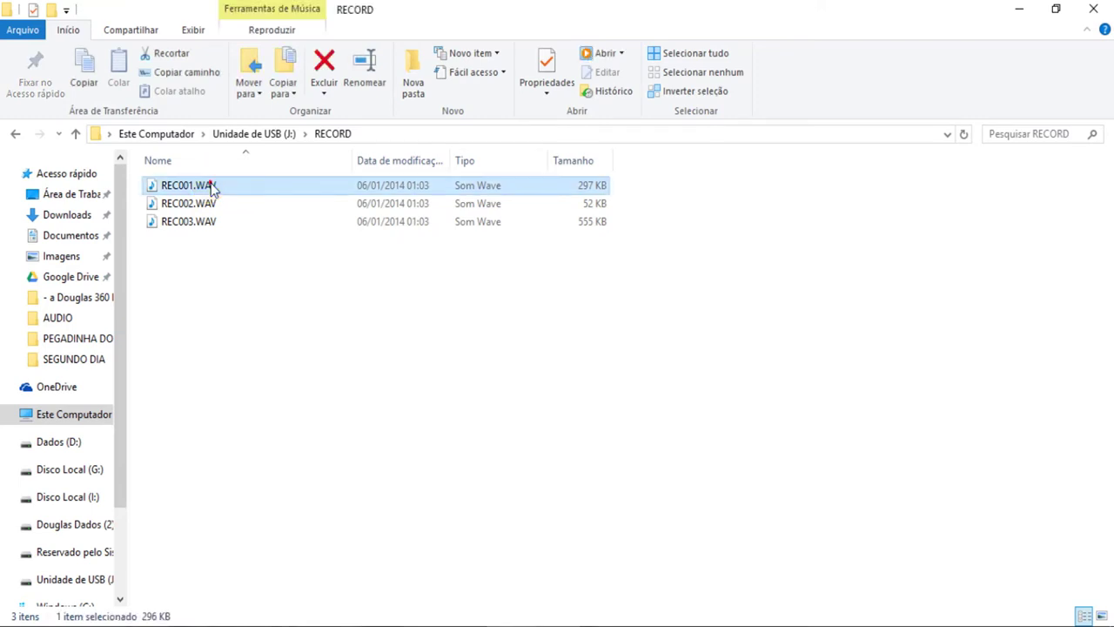
double_click(212, 189)
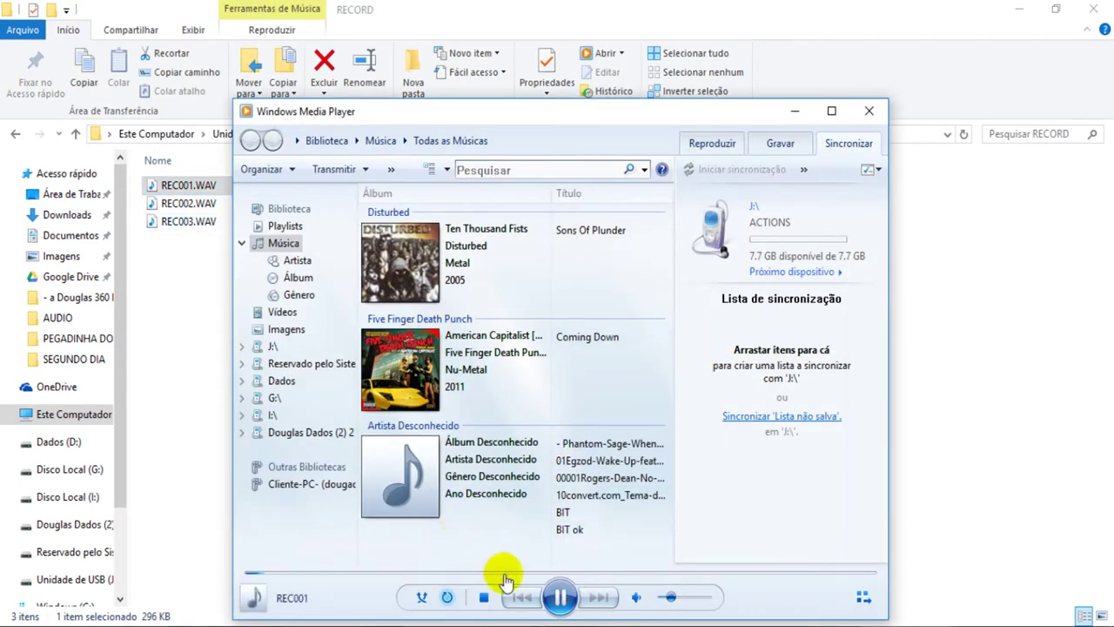
left_click(688, 599)
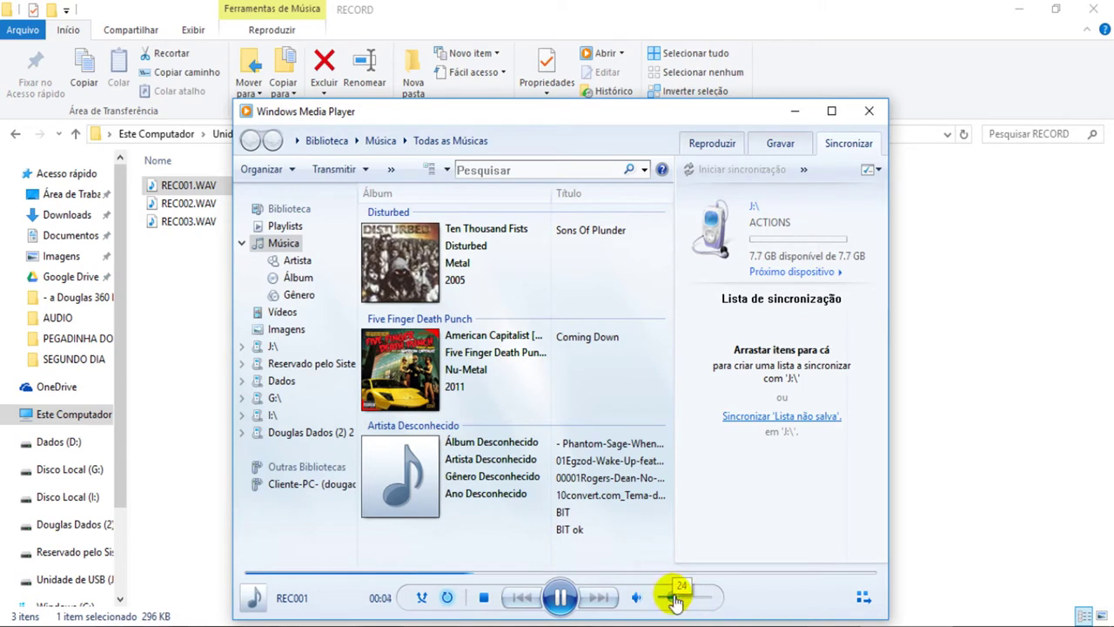
left_click(819, 573)
left_click(562, 597)
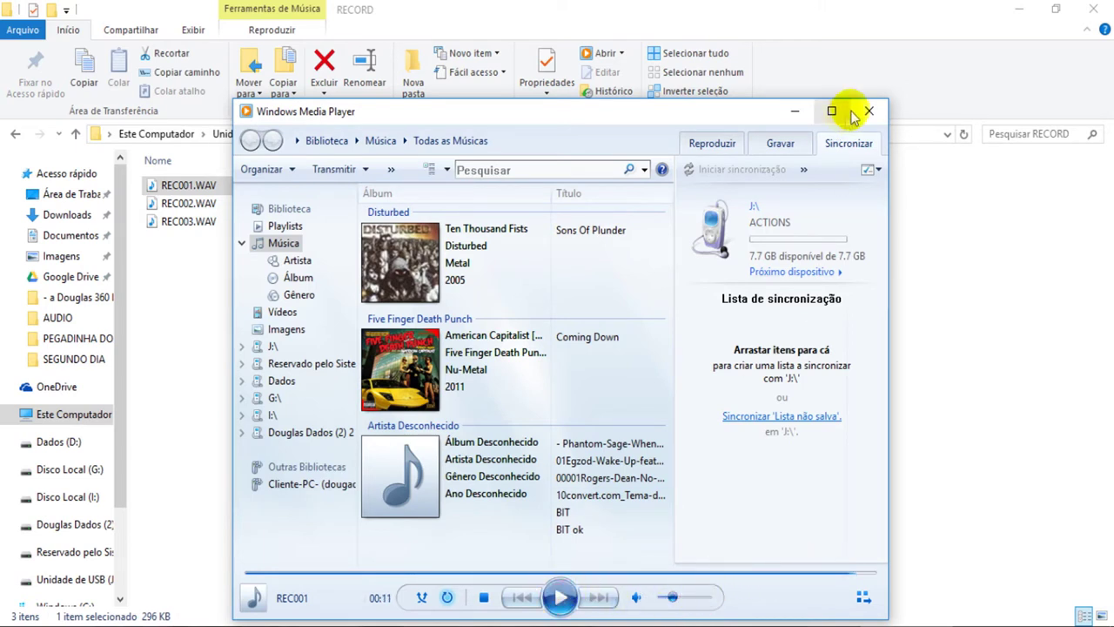
Step: Close the media player and permanently delete REC001.WAV from the RECORD folder
left_click(869, 110)
key("Delete")
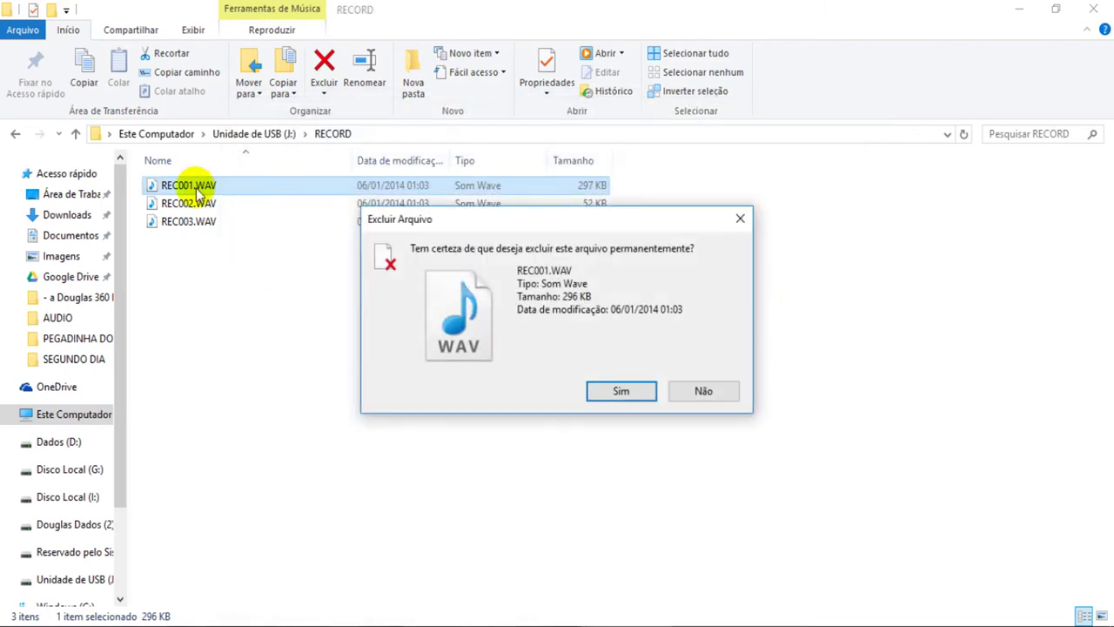
left_click(609, 389)
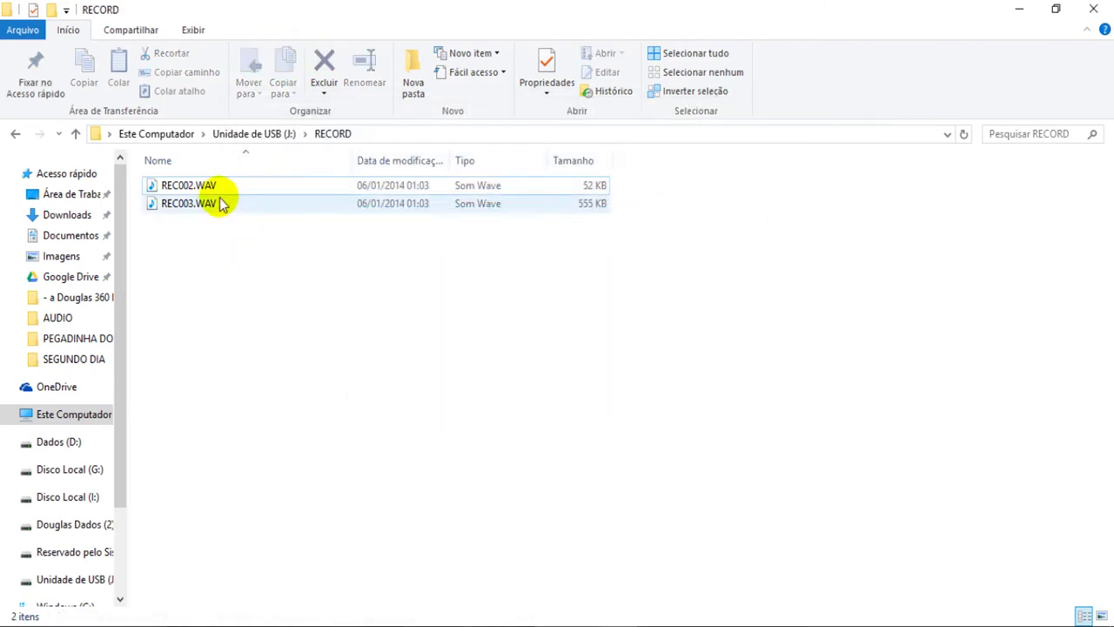
Step: Listen to REC003.WAV with the playback volume at 22, and close the media player
left_click(209, 204)
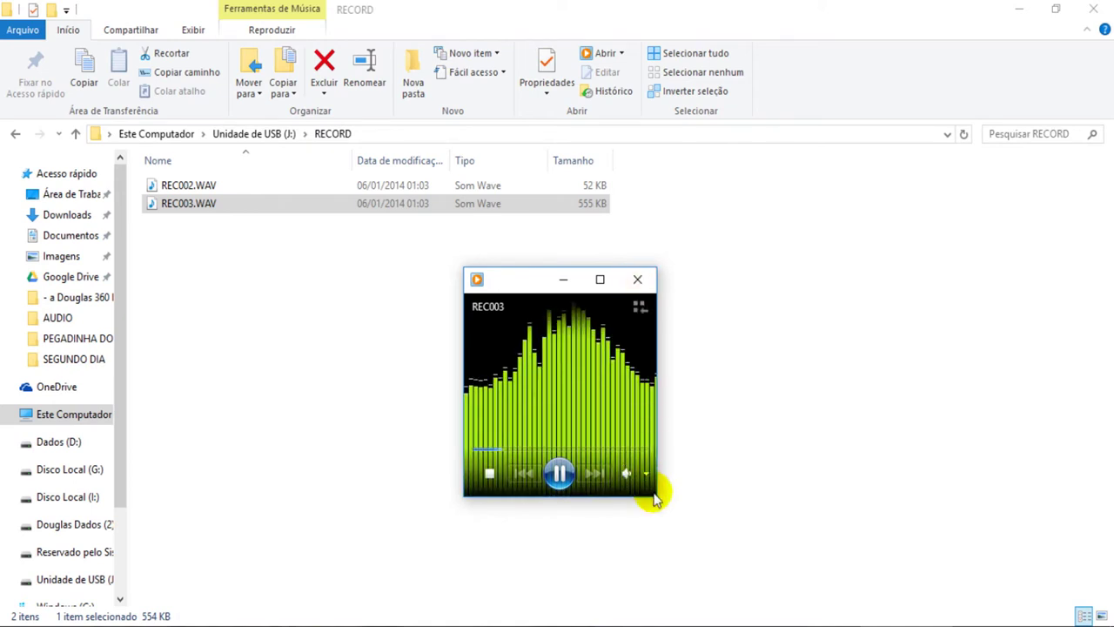
left_click(604, 479)
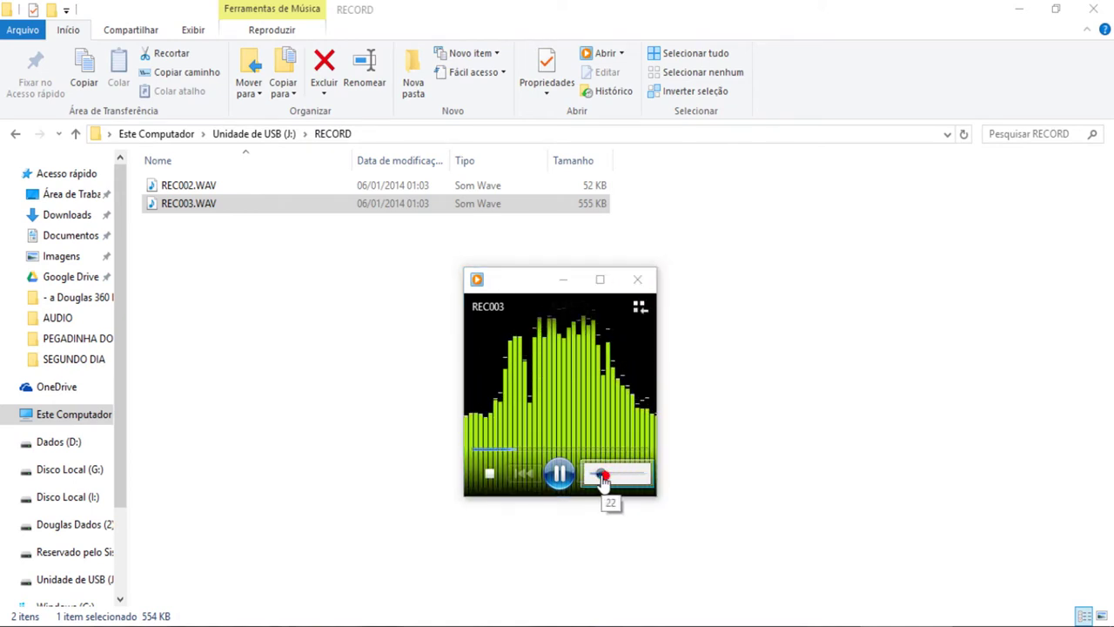
left_click(637, 279)
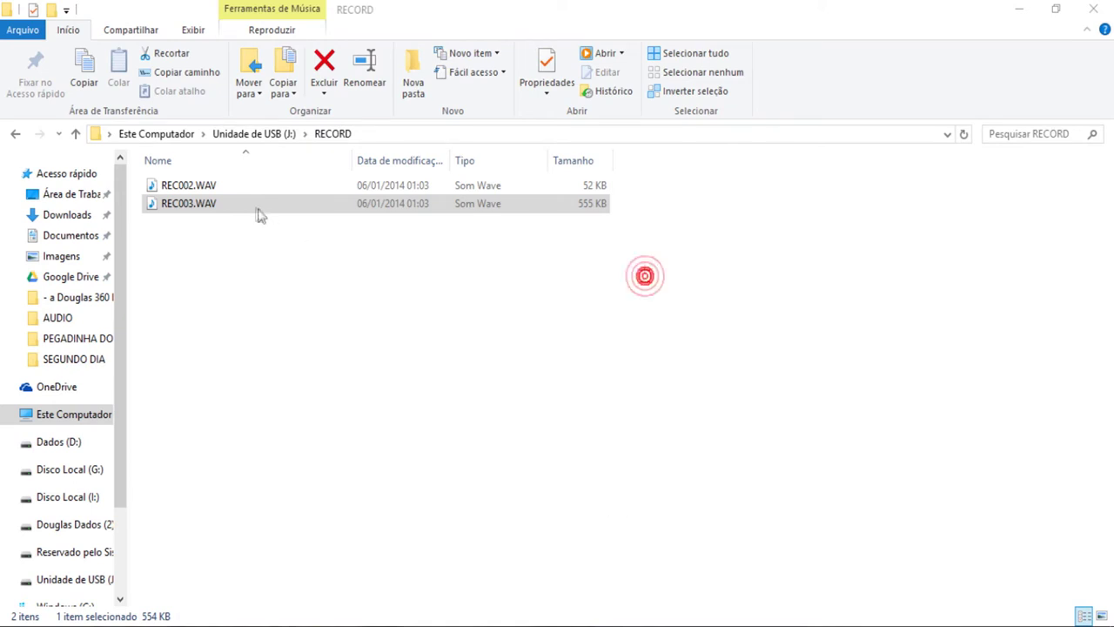
Step: Transfer REC003.WAV from the USB drive's RECORD folder to the AUDIO folder inside PEGADINHA DO MUDO on drive D:
right_click(193, 206)
left_click(255, 433)
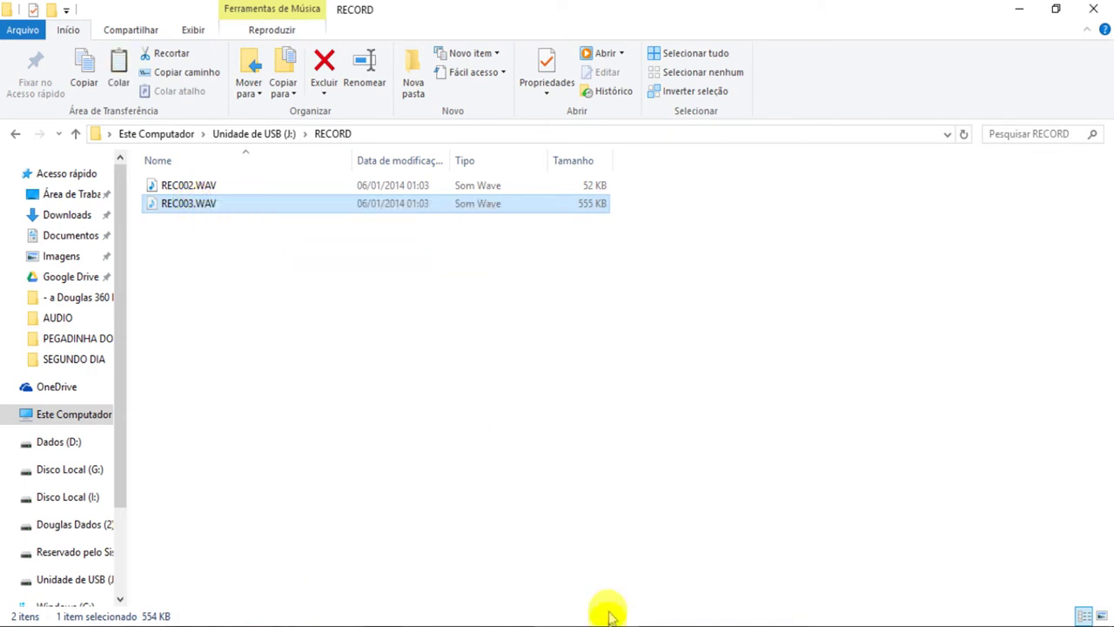
left_click(378, 622)
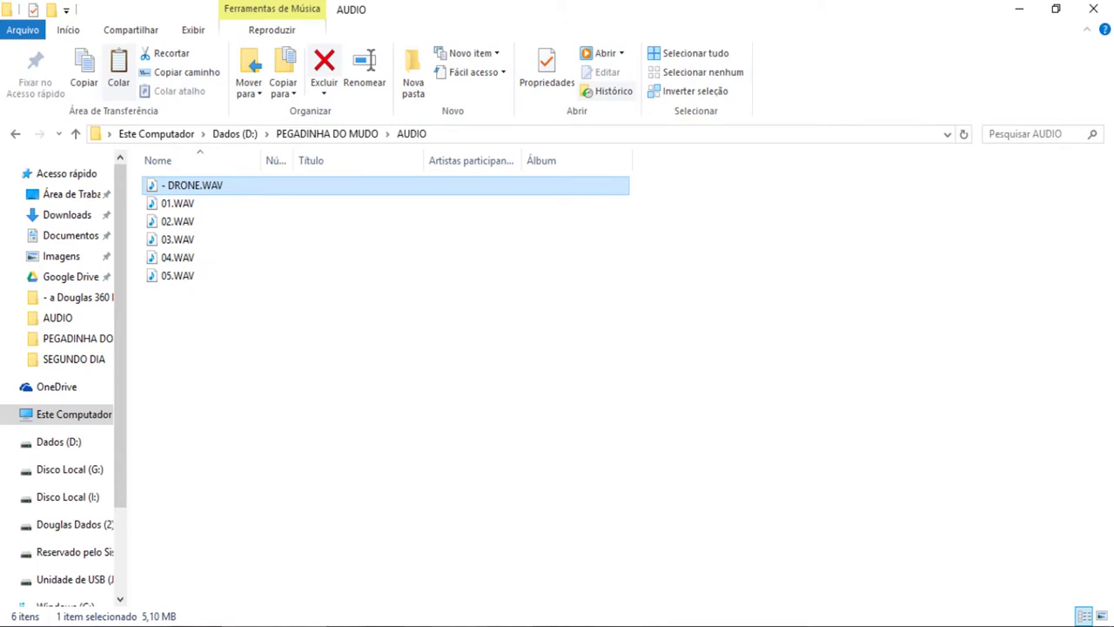
left_click(560, 625)
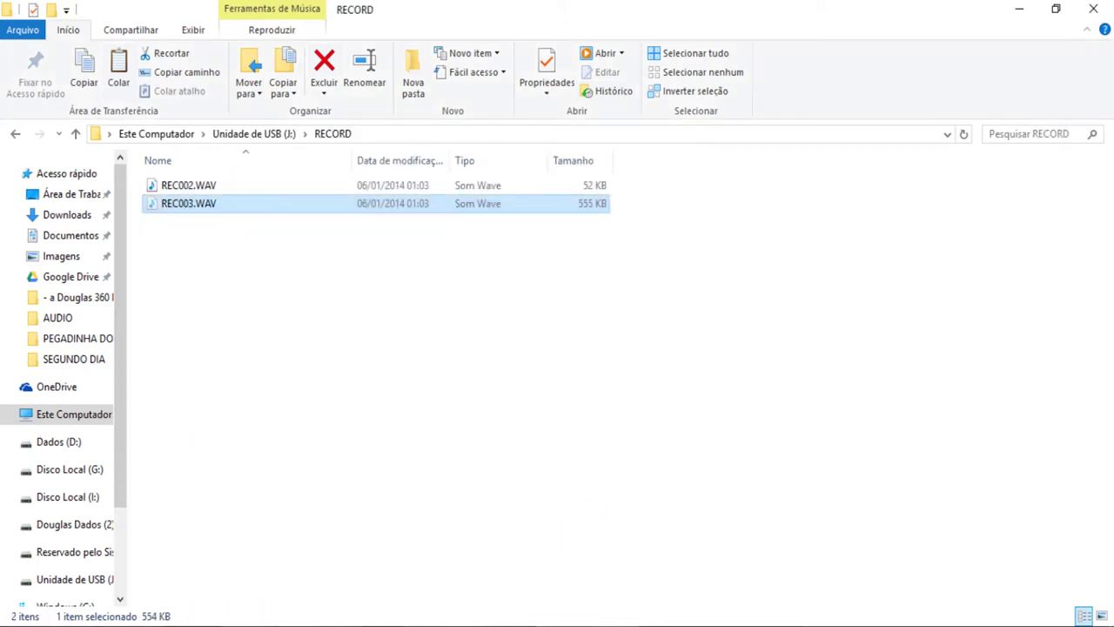
left_click(378, 623)
right_click(195, 313)
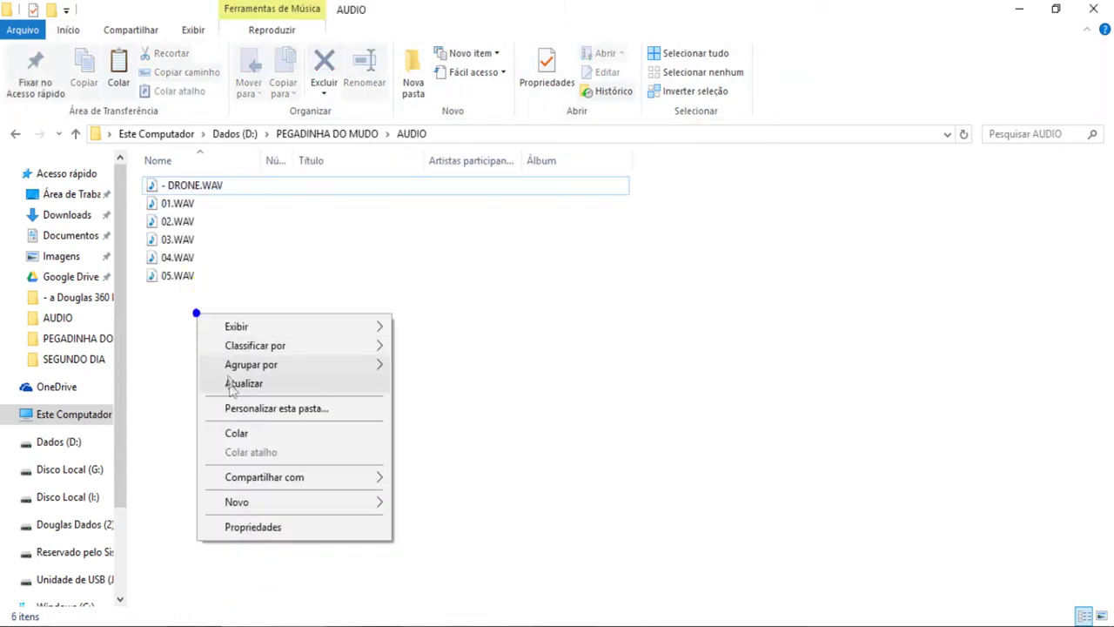
left_click(253, 432)
Step: Add REC003.WAV to audio track 4 in VEGAS Pro, just after the HALLELUJAH clips, and play it briefly
left_click_drag(363, 324, 583, 522)
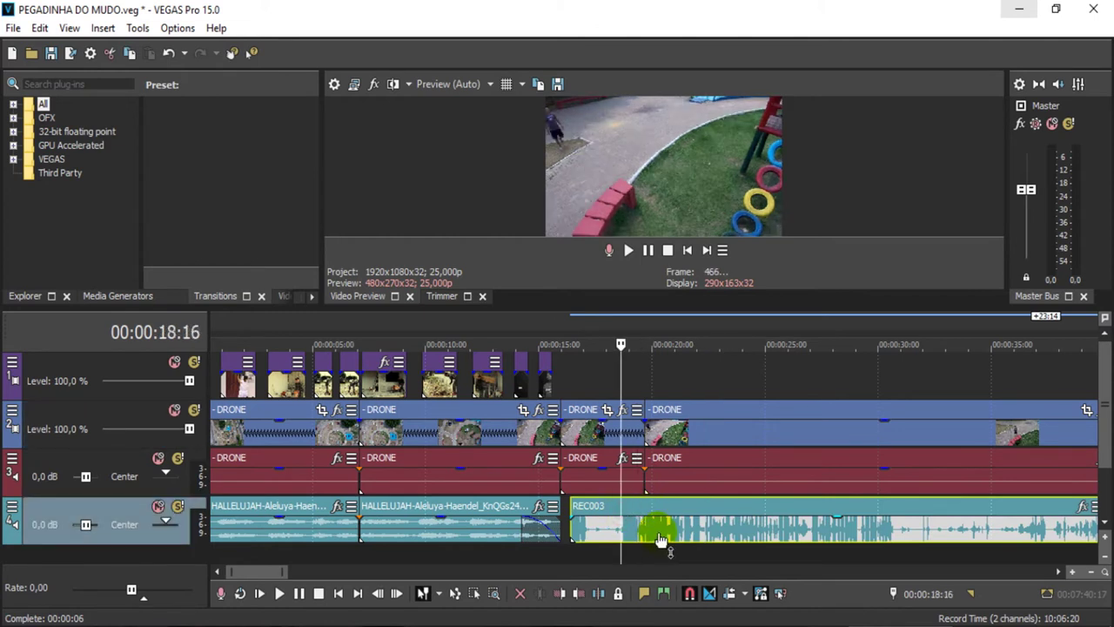
key("space")
key("space")
Step: Lower the REC003 event's gain to -13.9 dB and play back the result
left_click_drag(831, 519, 838, 538)
key("space")
key("space")
key("space")
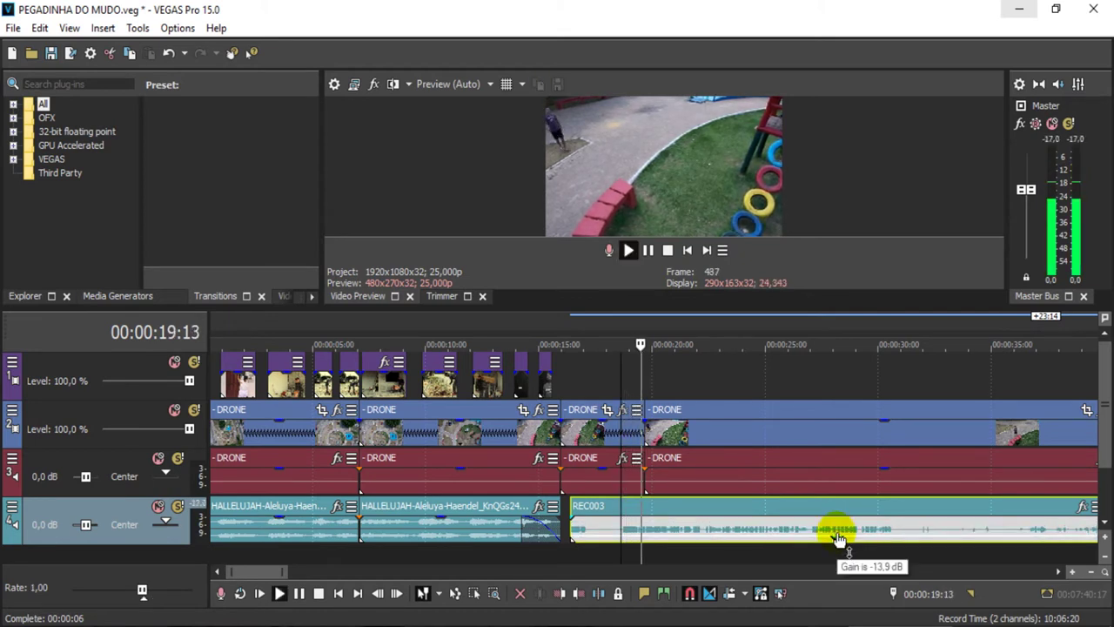
key("space")
Step: Split the REC003 event at 00:00:18:16 and select the short piece before the cut
left_click(625, 529)
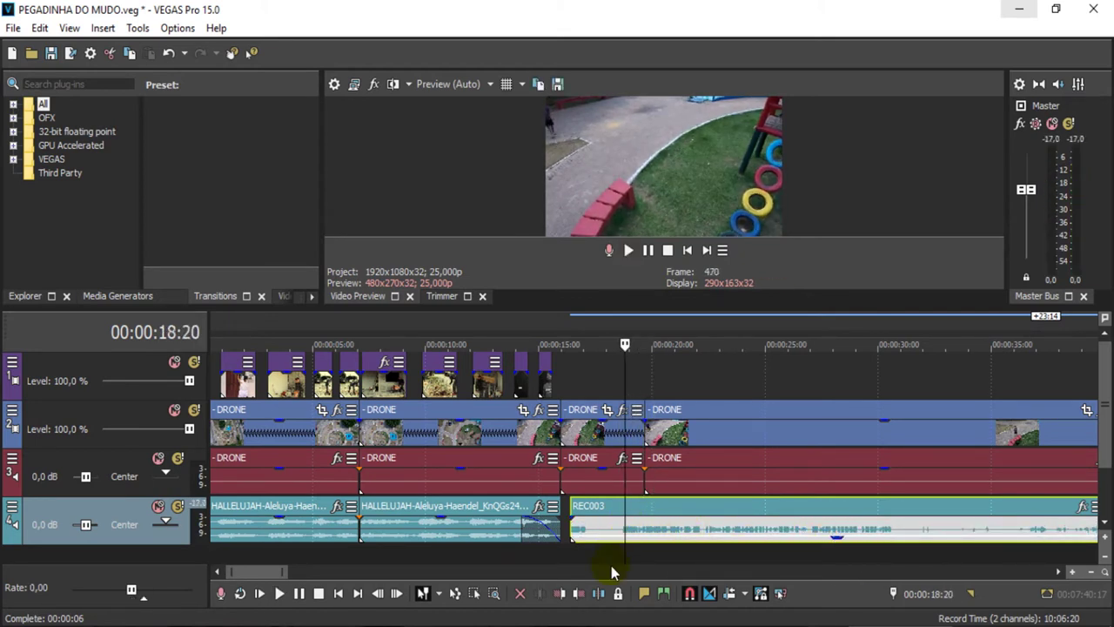
key("space")
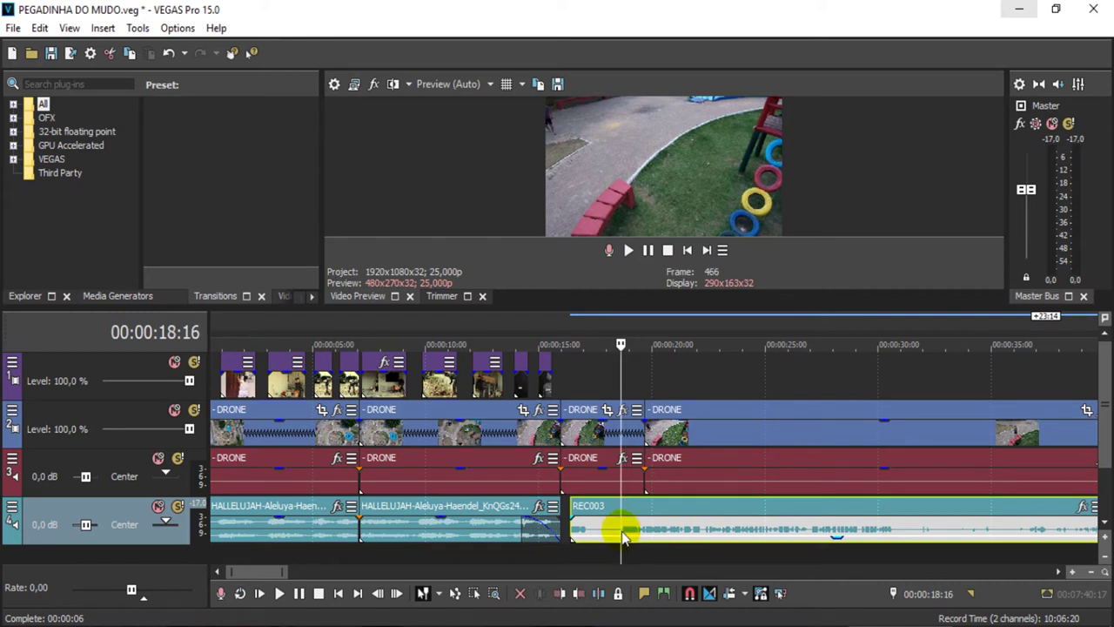
left_click(598, 595)
left_click(602, 523)
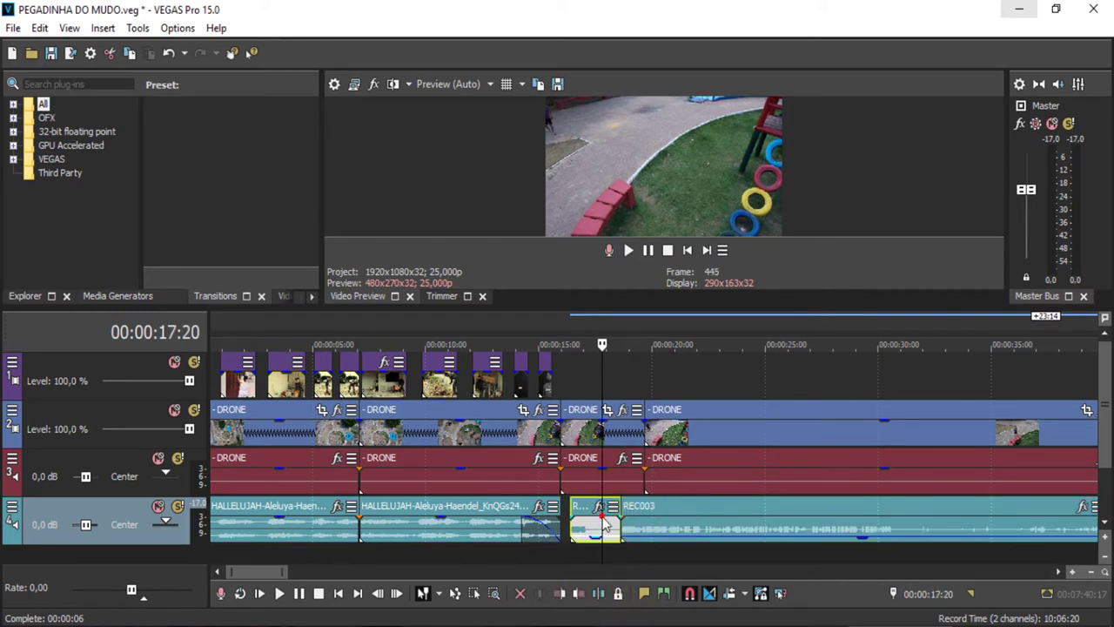
Step: Delete the short REC003 piece, move the remaining REC003 audio to the start of the last DRONE clip and play it
key("Delete")
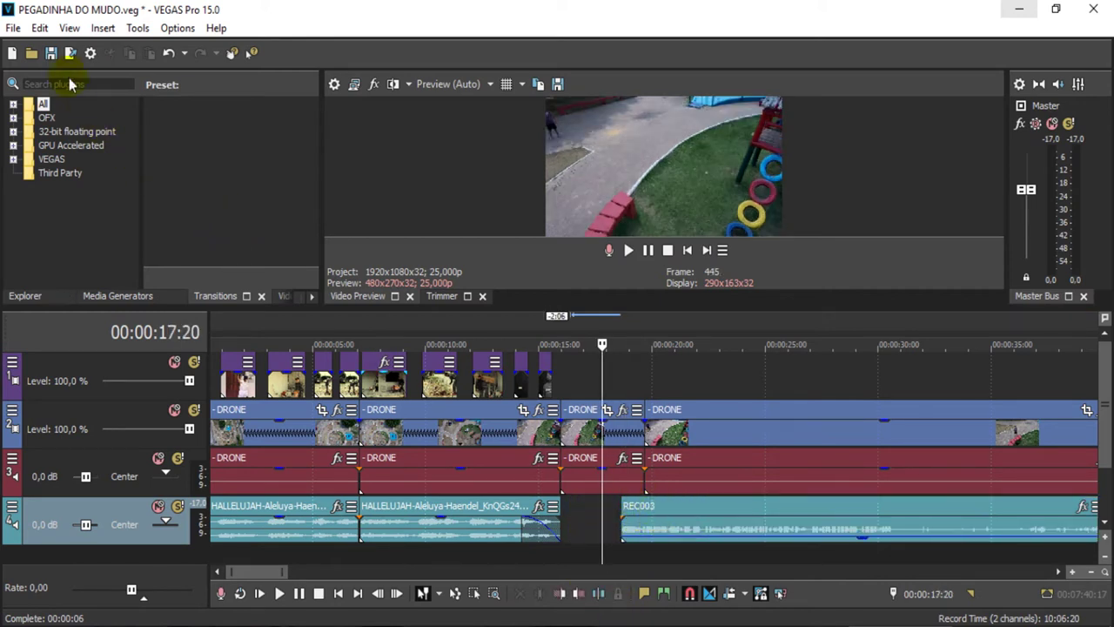
left_click_drag(652, 510, 695, 516)
left_click(616, 391)
left_click(638, 372)
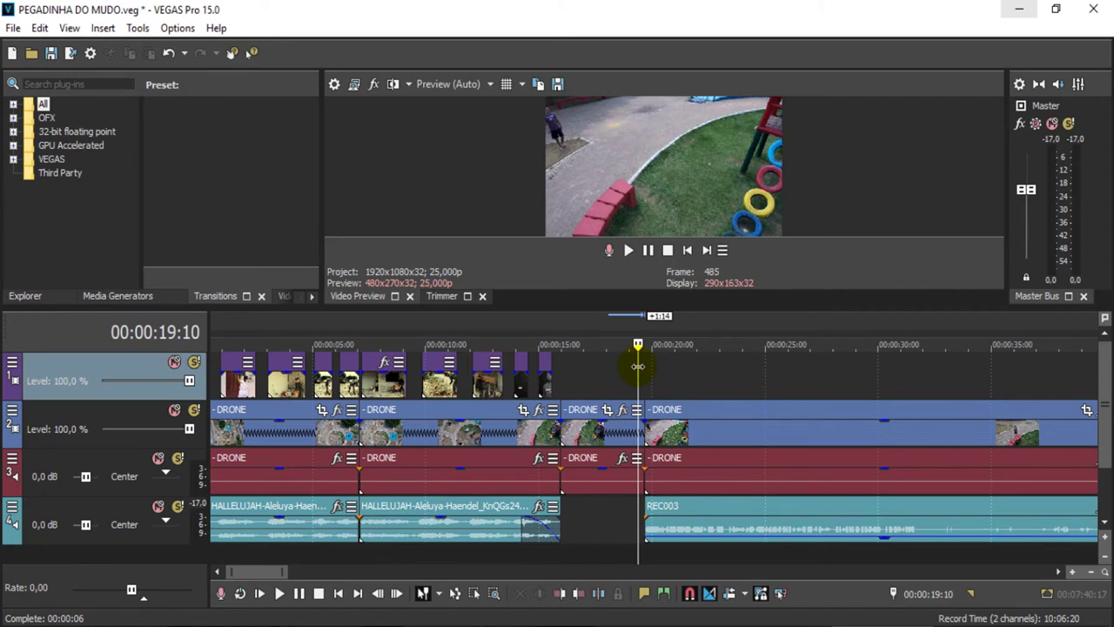
key("space")
key("space")
Step: Shift REC003 later on track 4 in two moves, by 1:10 and 1:06 (seconds:frames), playing back after each
left_click(610, 432)
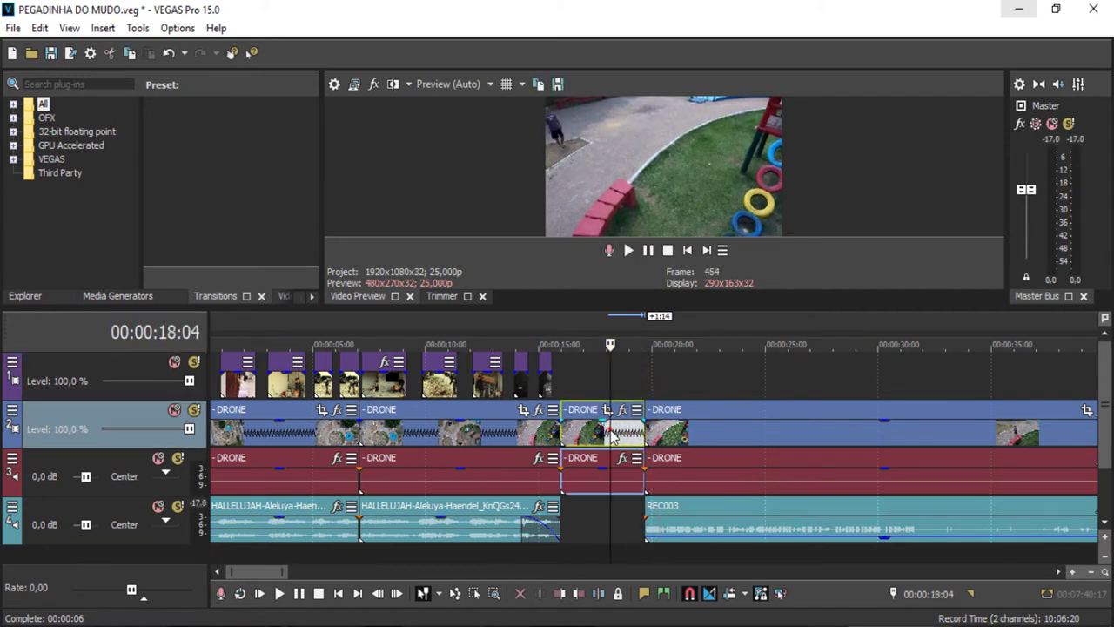
left_click(649, 386)
left_click_drag(697, 523, 728, 522)
key("space")
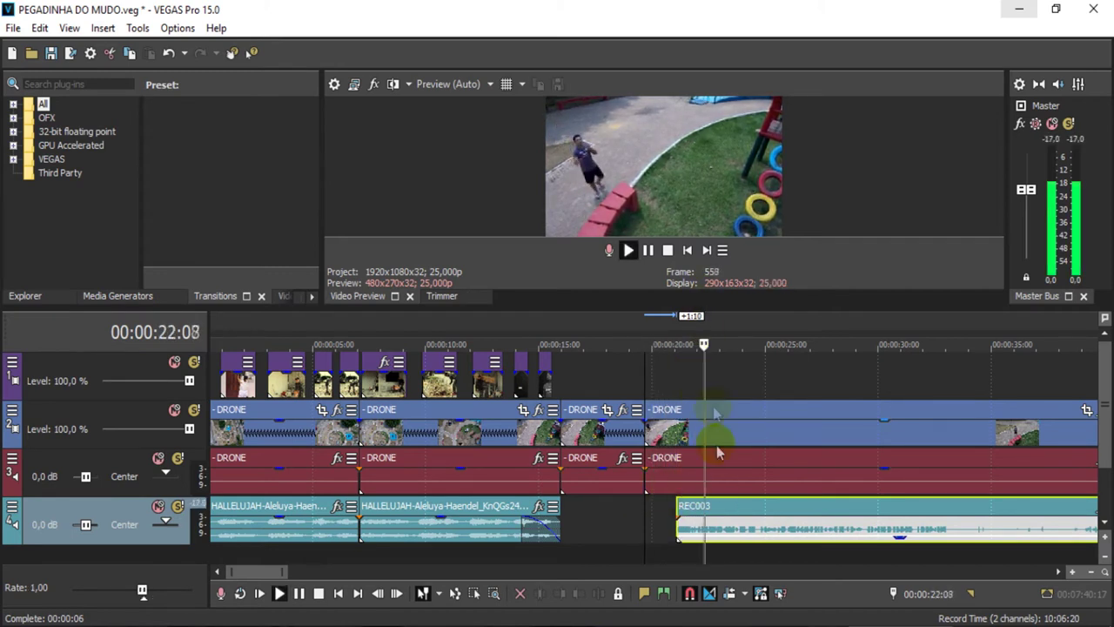
key("space")
left_click_drag(741, 532, 769, 531)
key("space")
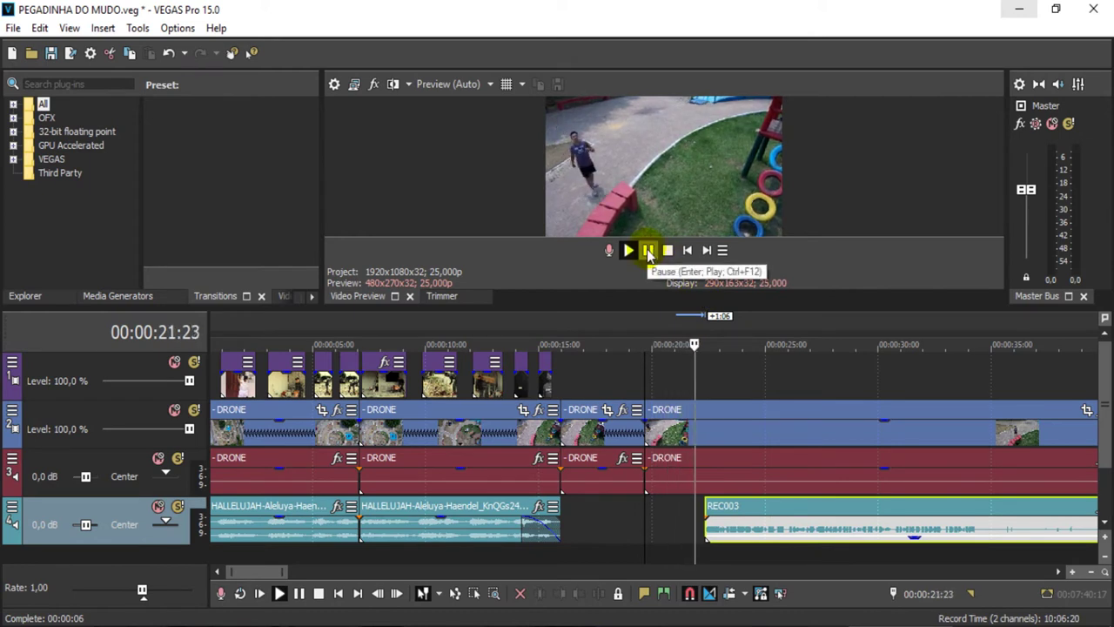
Step: Fine-tune REC003's position by moving it 9 frames later and 7 frames back, checking the sync from 00:00:21:08
left_click(649, 251)
left_click_drag(737, 515, 742, 515)
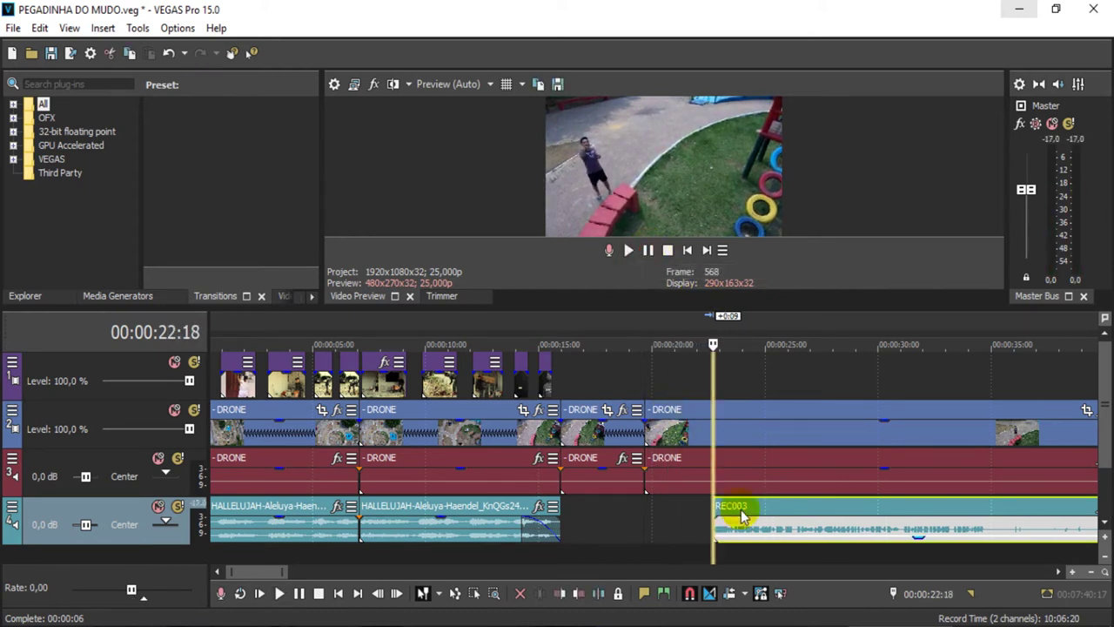
left_click(683, 331)
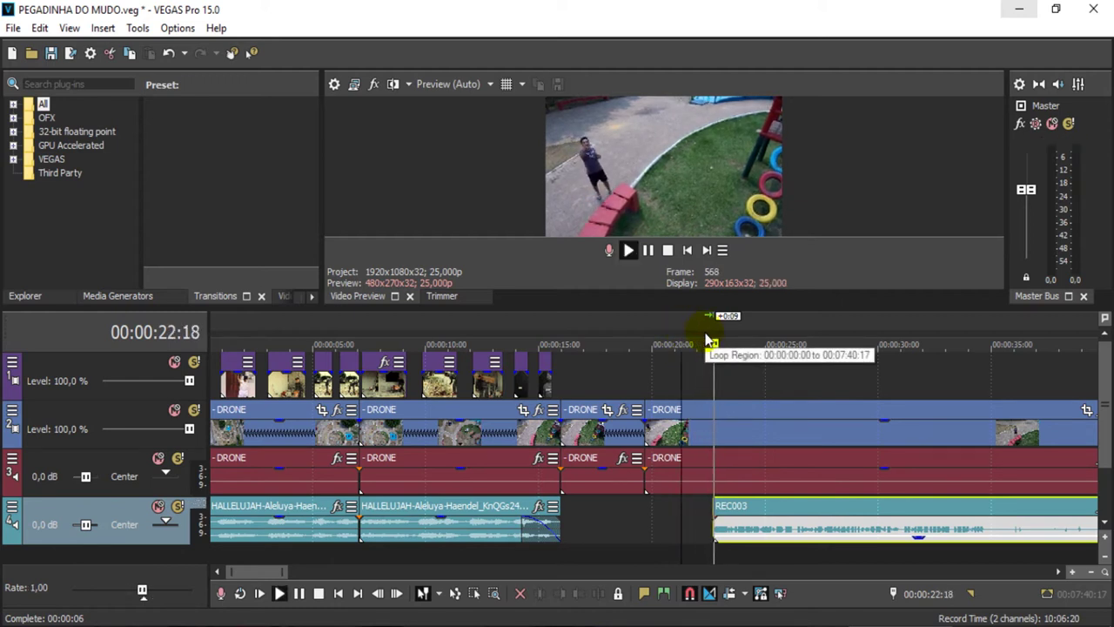
key("space")
left_click_drag(734, 520, 729, 519)
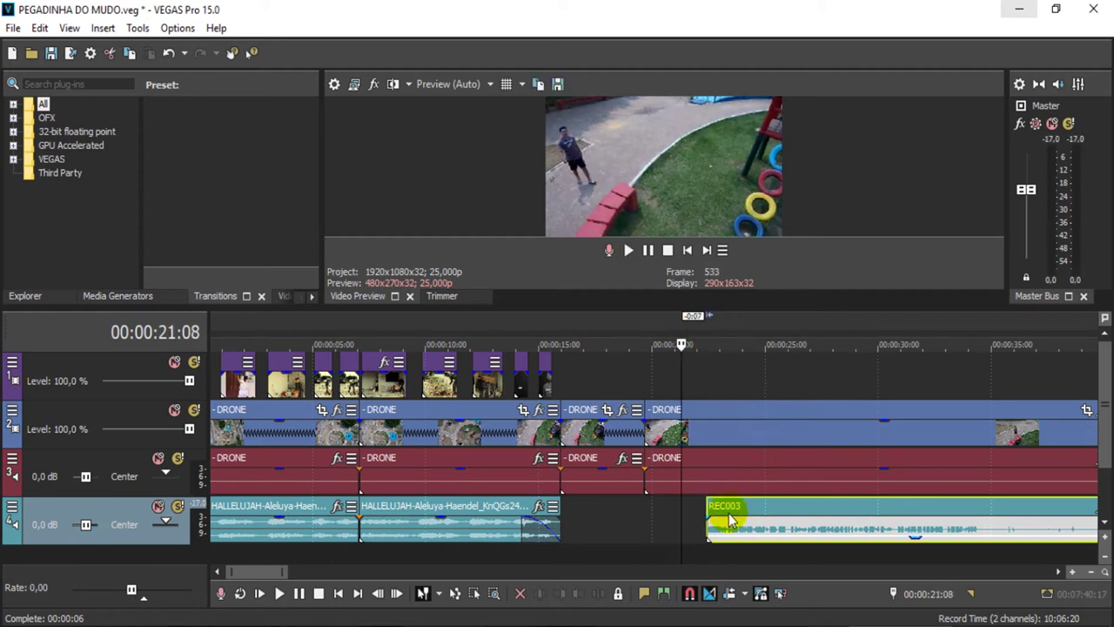
key("space")
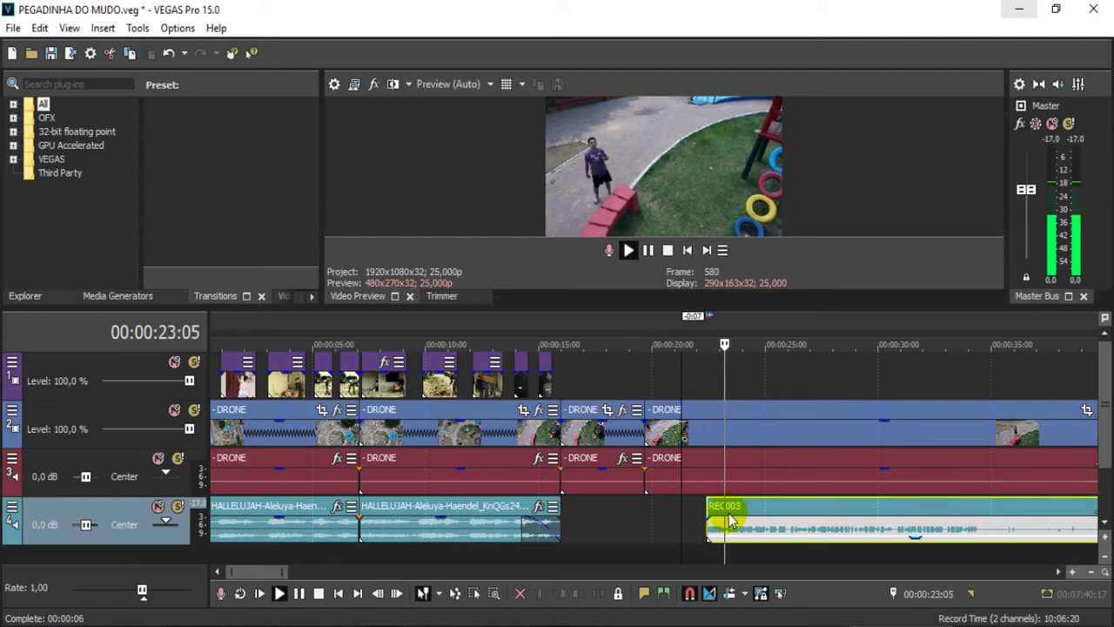
Step: Set the preview quality to Preview (Full) and play the drone footage from 00:00:21:08
left_click(354, 83)
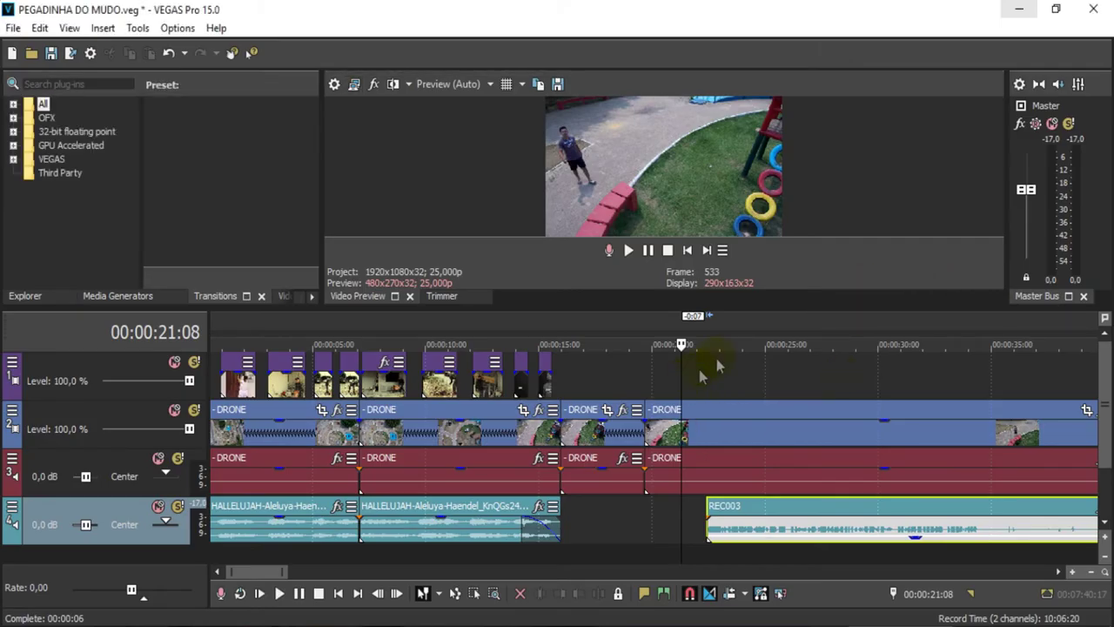
left_click(447, 84)
mouse_move(453, 121)
left_click(530, 140)
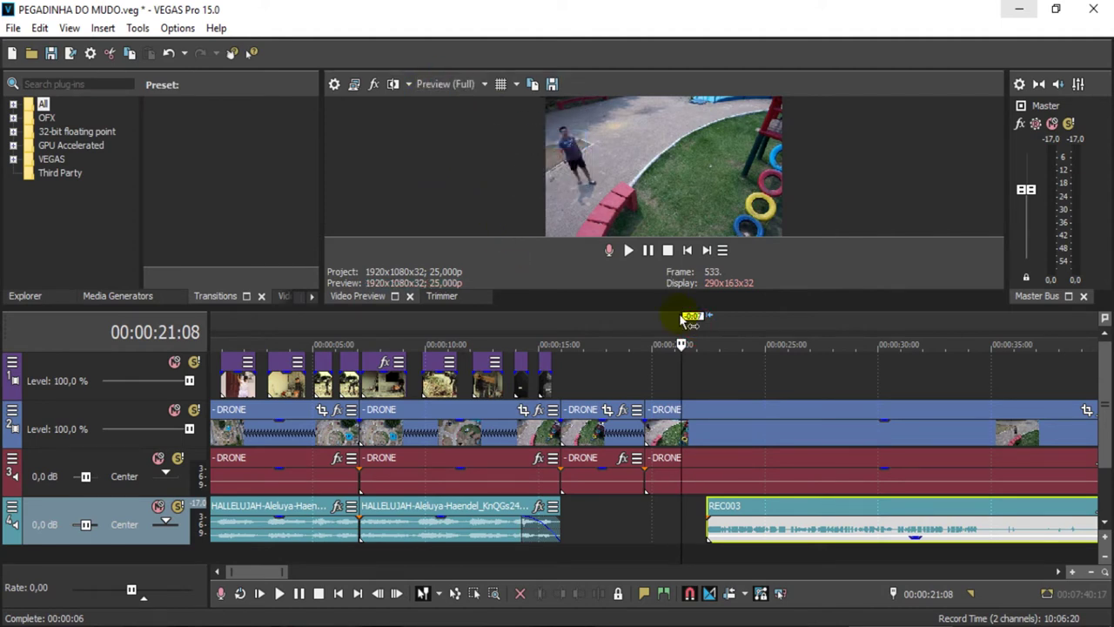
key("space")
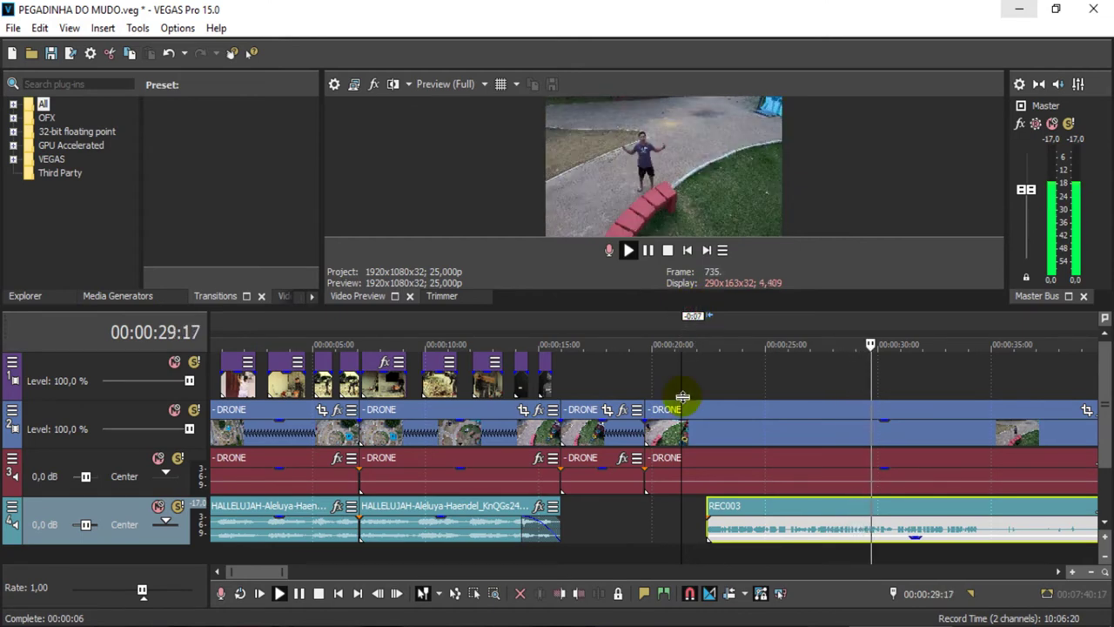
Step: Enlarge the video preview area at the timeline's expense and replay the footage from before the last DRONE clip
left_click_drag(691, 313, 688, 398)
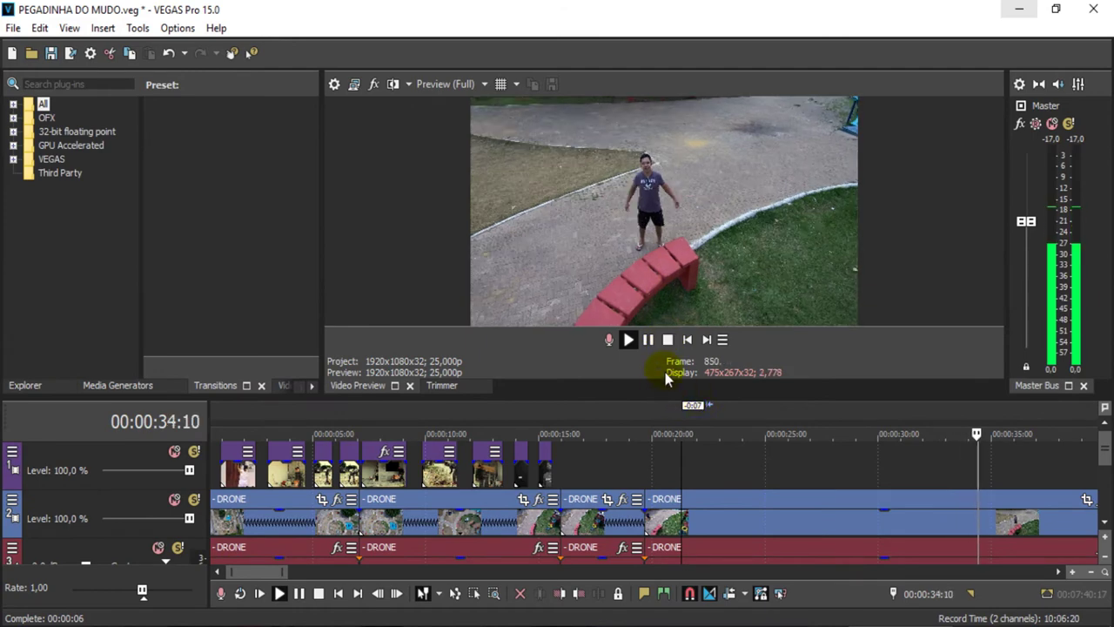
left_click(653, 412)
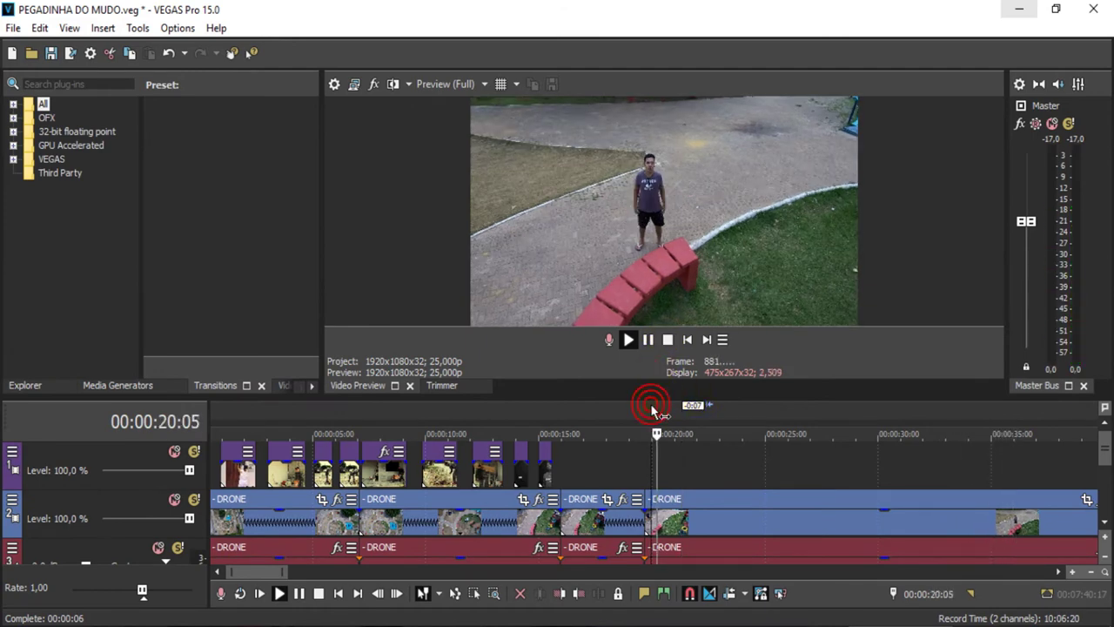
left_click(624, 408)
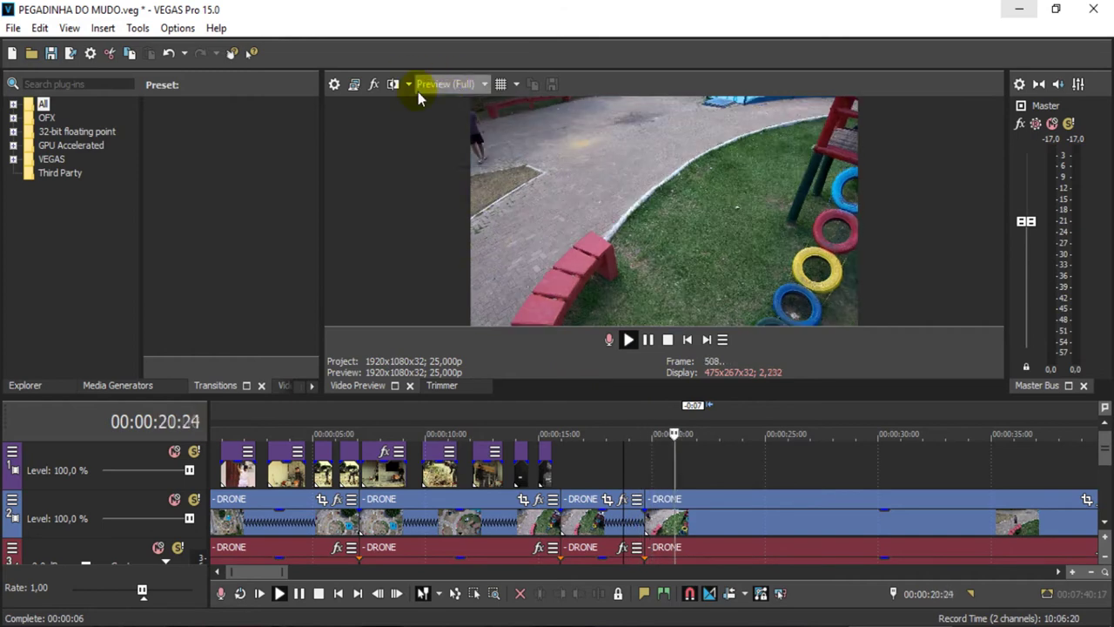
left_click(647, 340)
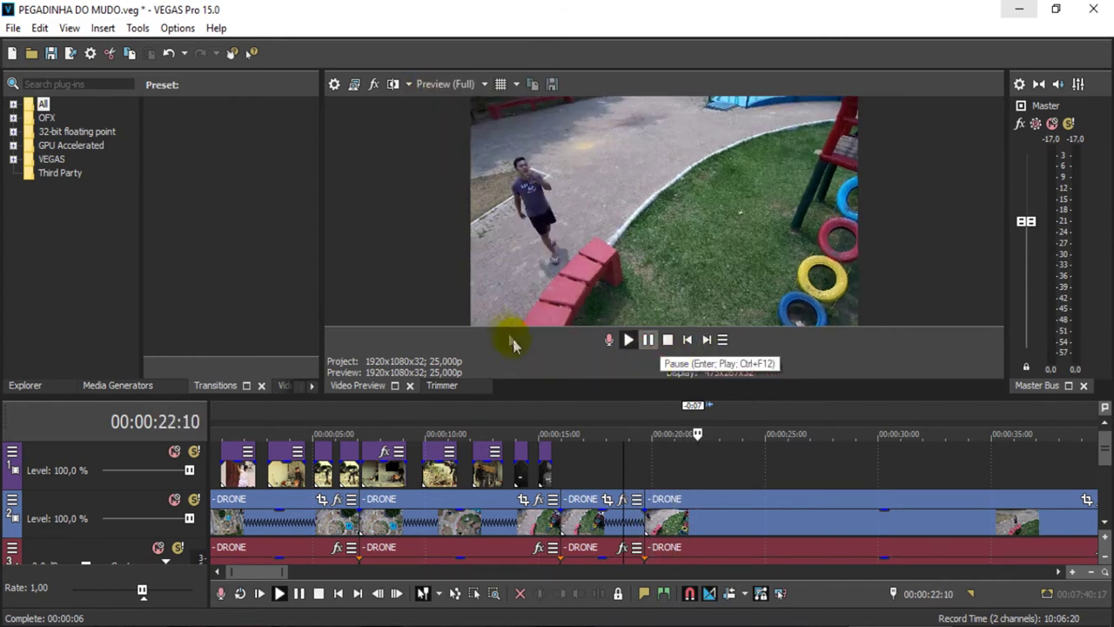
Step: Switch the preview quality to Preview (Auto) and test playback from 00:00:18:23
left_click(449, 84)
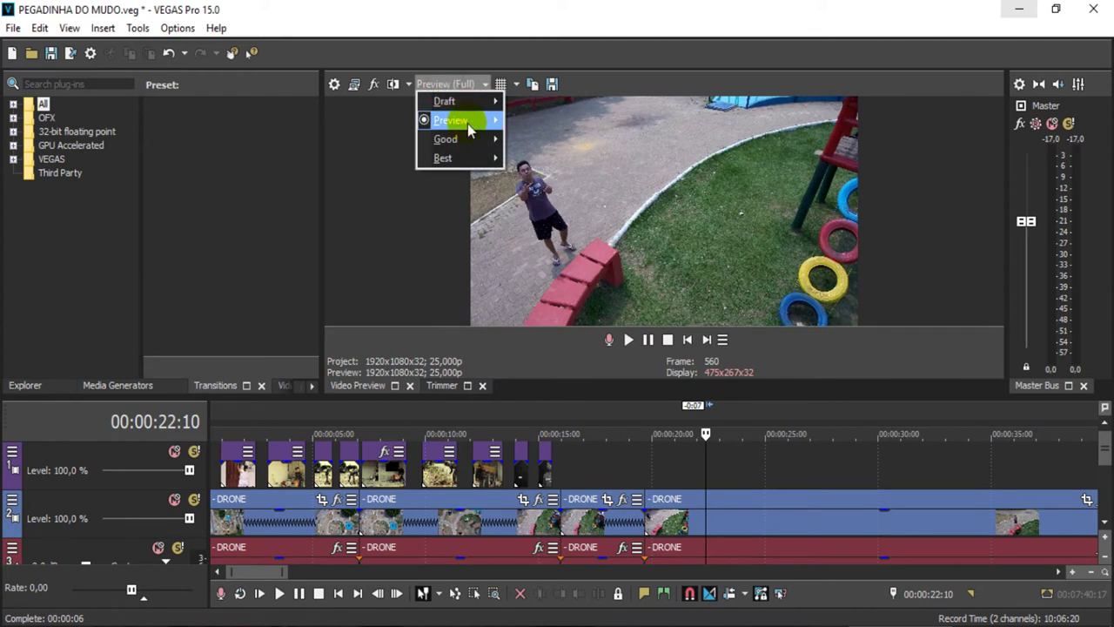
mouse_move(452, 121)
left_click(531, 121)
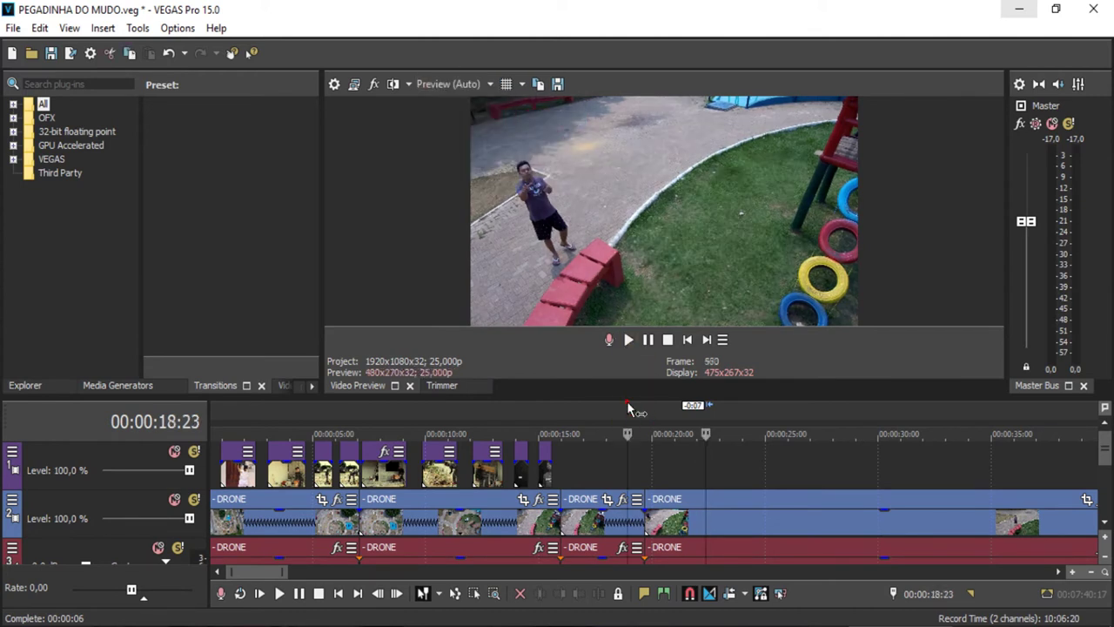
key("space")
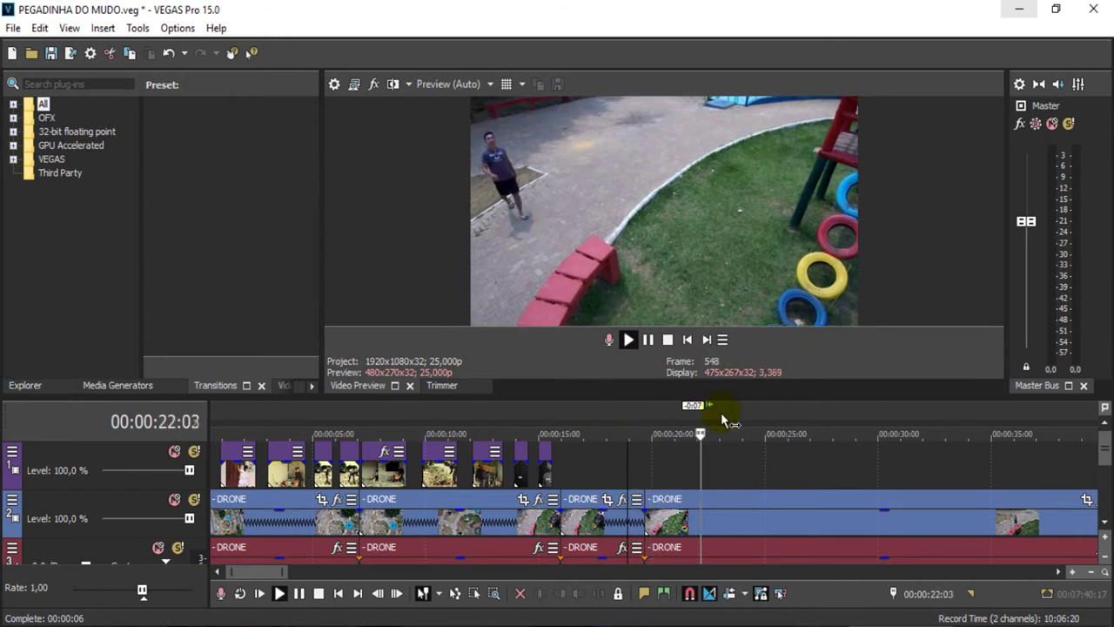
key("space")
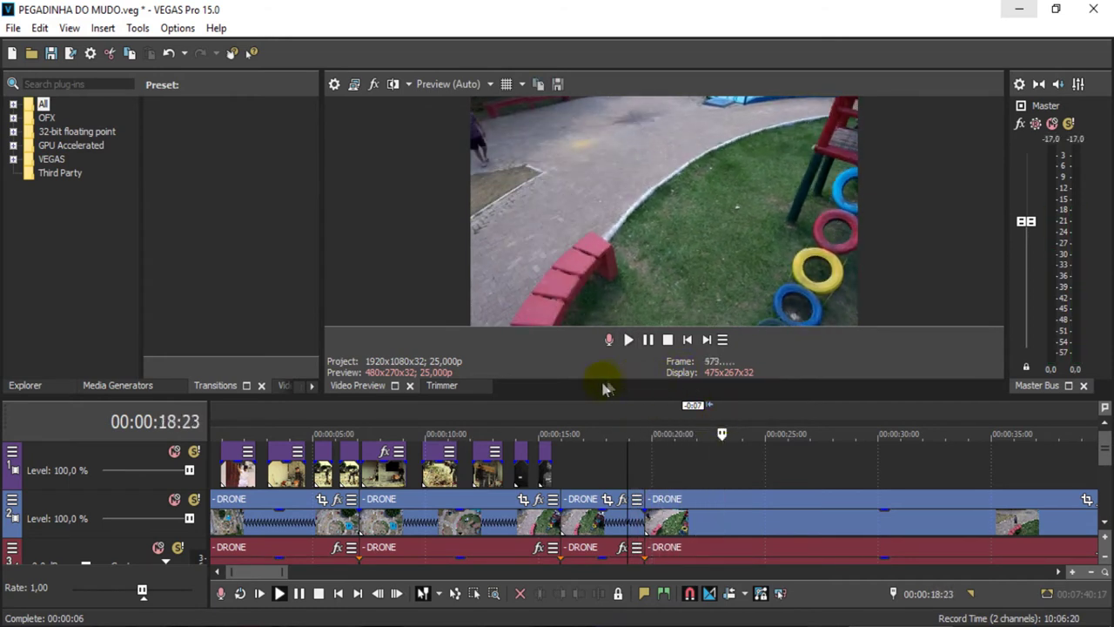
Step: Try the Draft (Auto) preview quality and play the section leading into REC003
left_click(452, 84)
mouse_move(445, 100)
left_click(561, 100)
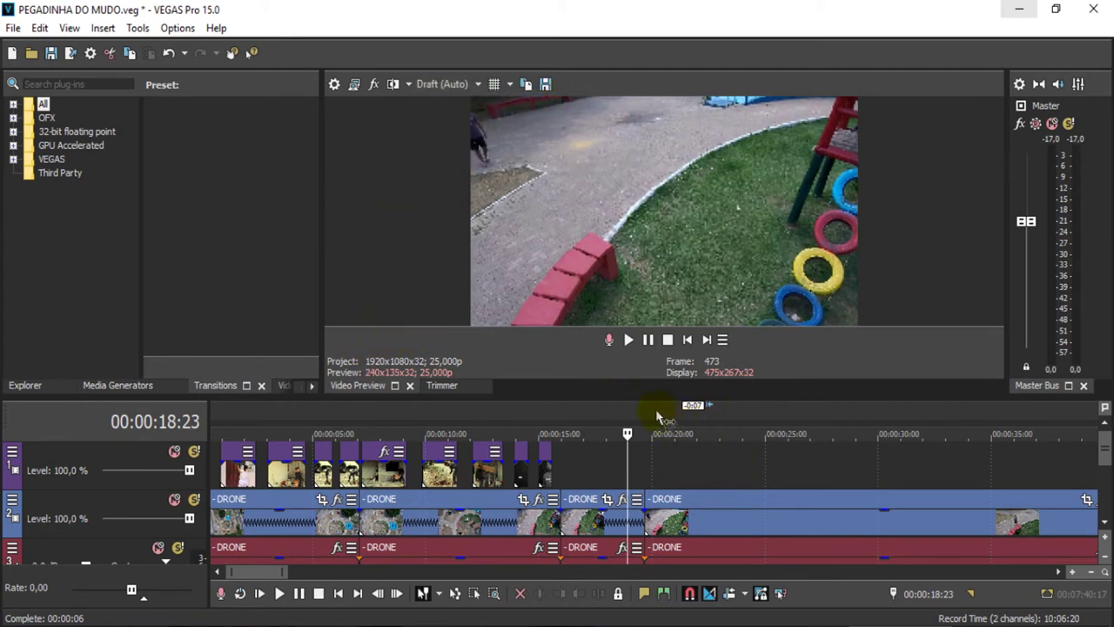
key("space")
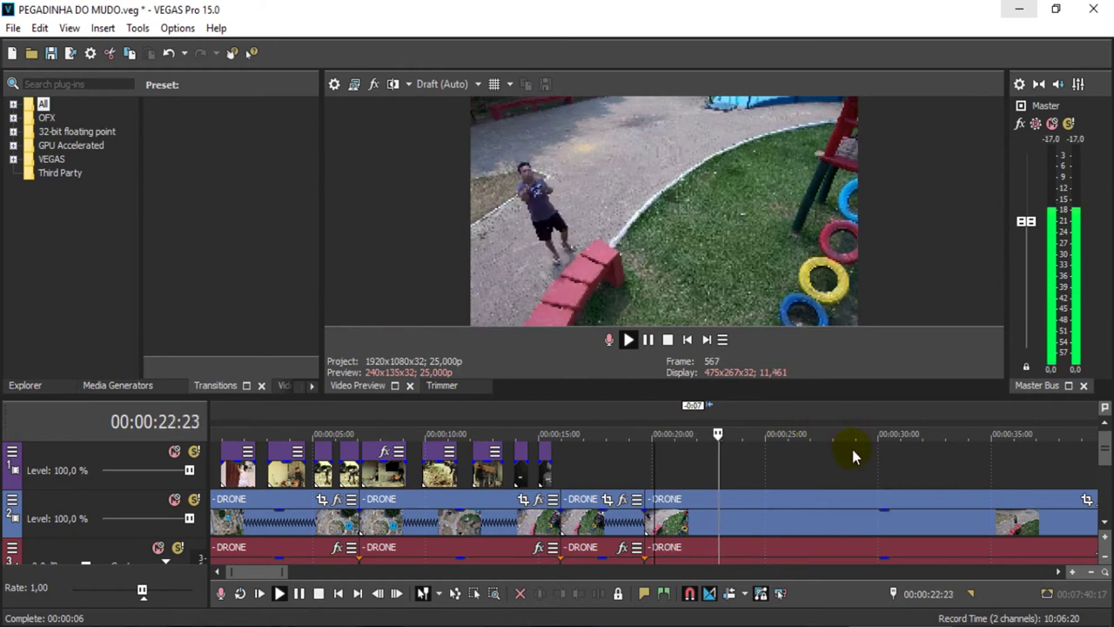
key("space")
Step: Return the preview quality from Draft to Preview (Auto)
left_click(444, 83)
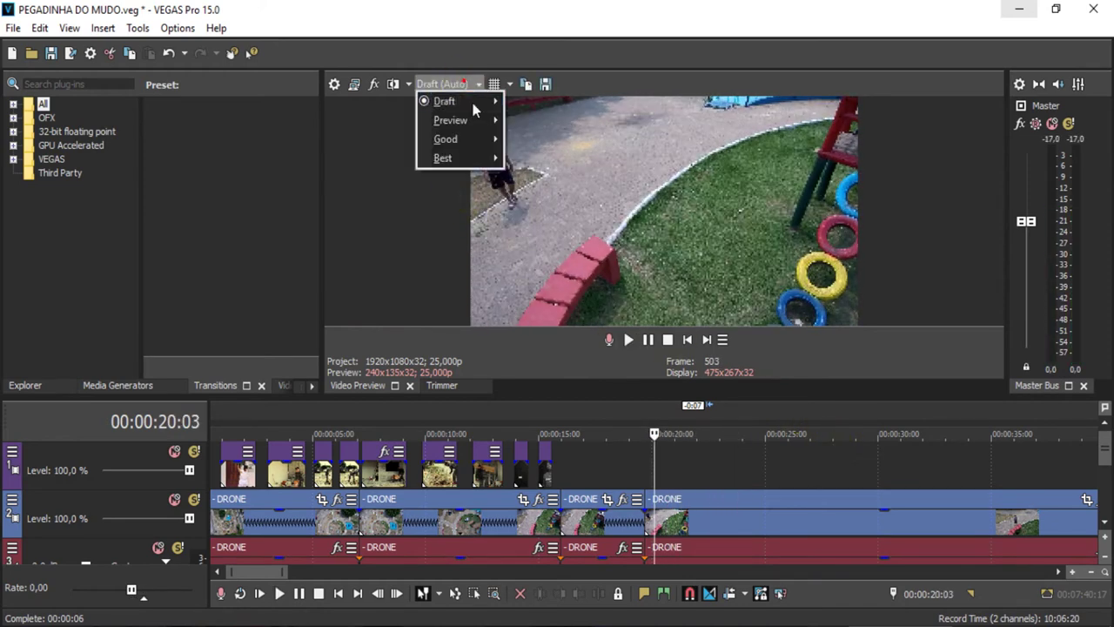
left_click(477, 119)
left_click(525, 123)
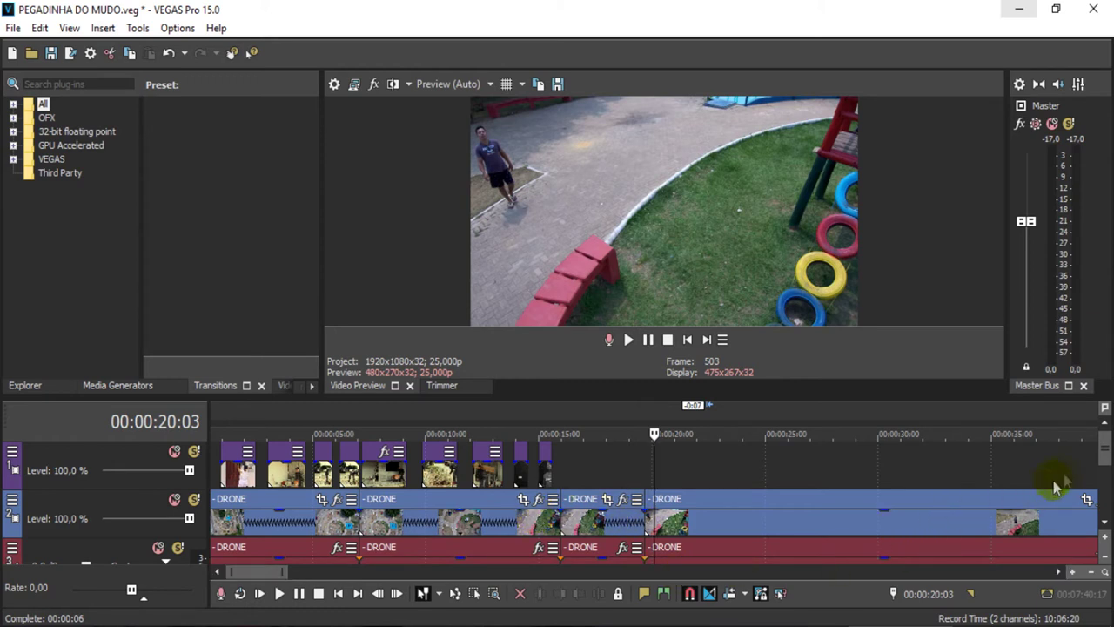
Step: Play the beginning of REC003 repeatedly from 00:00:22:01 to check the voice against the drone footage
left_click_drag(1107, 468, 1107, 494)
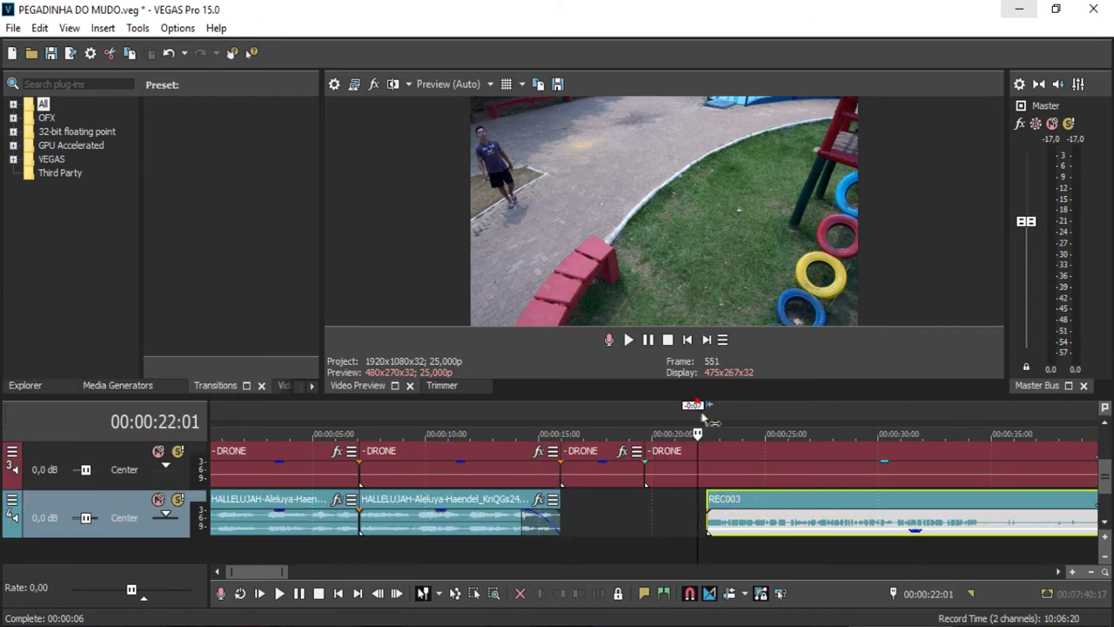
key("space")
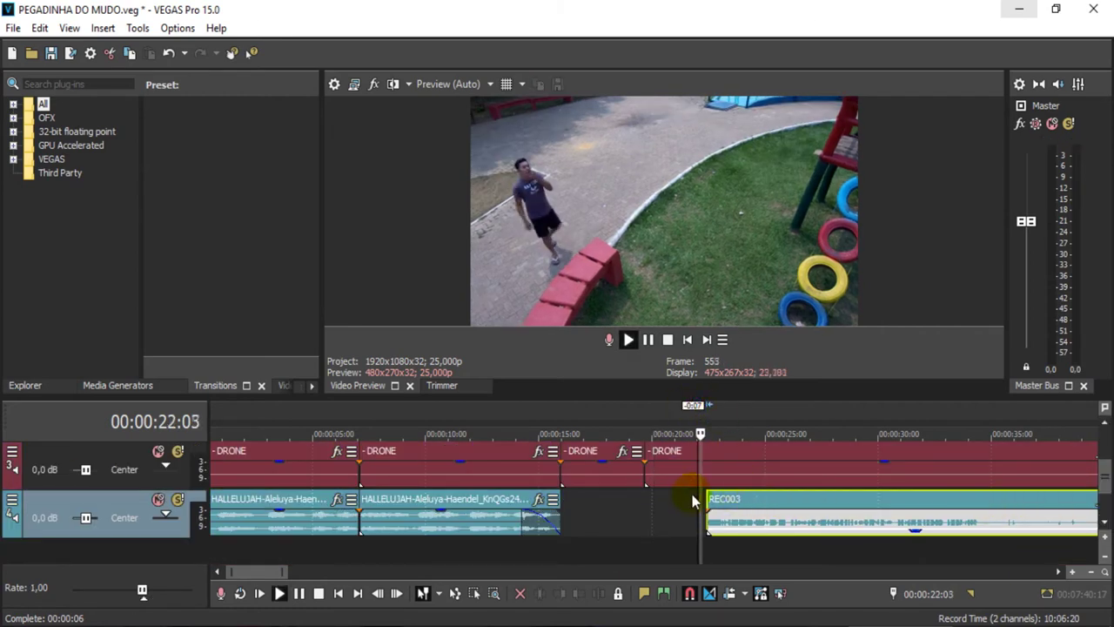
key("space")
key("space")
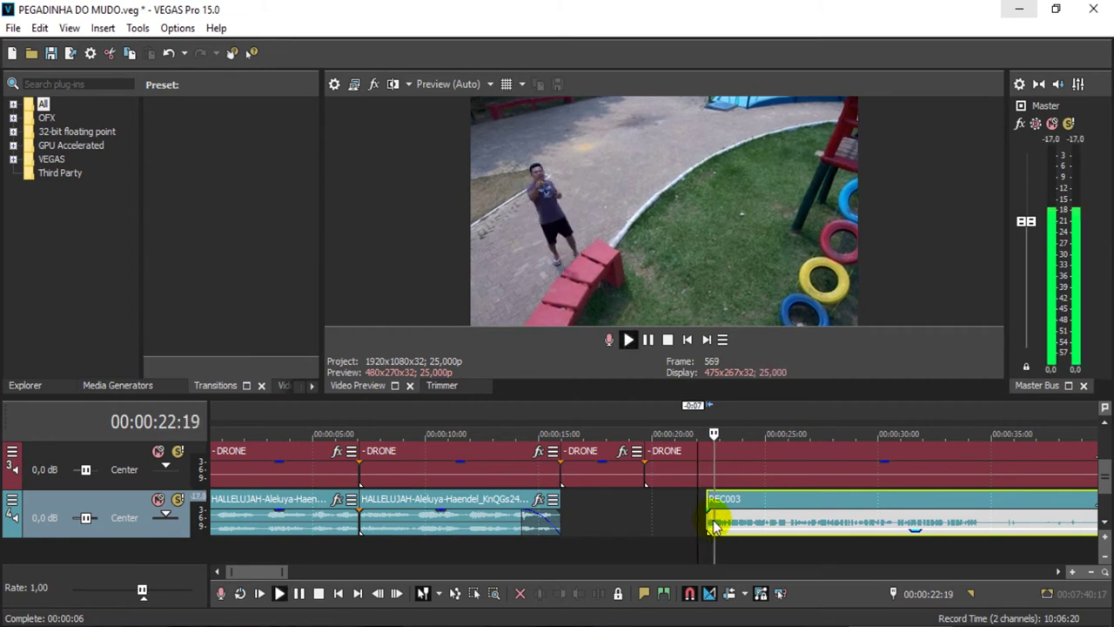
key("space")
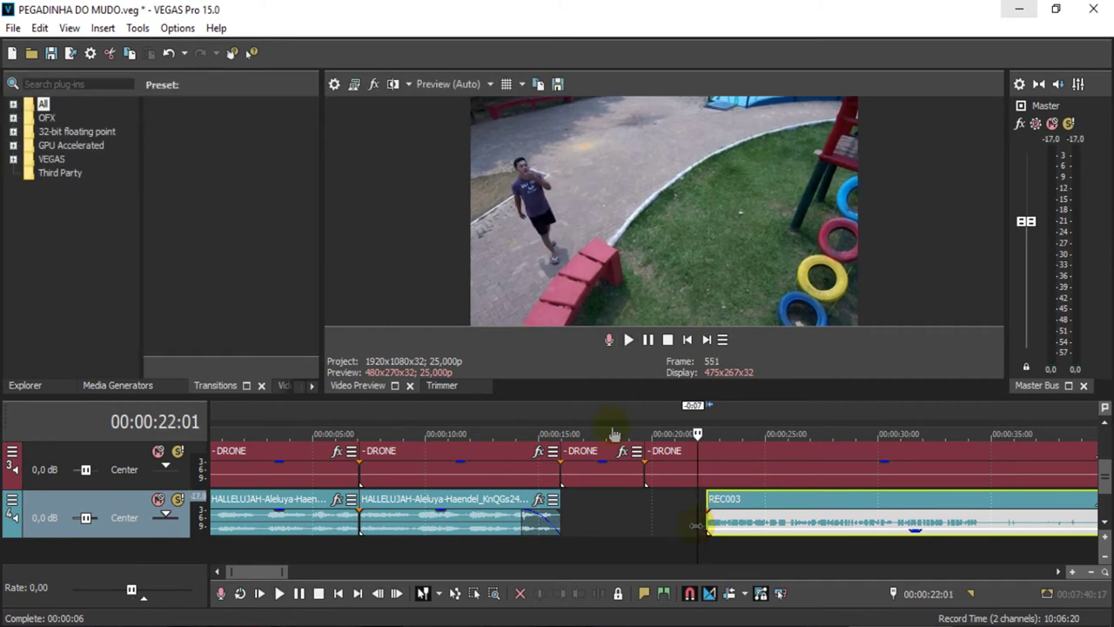
key("space")
key("space")
key("space")
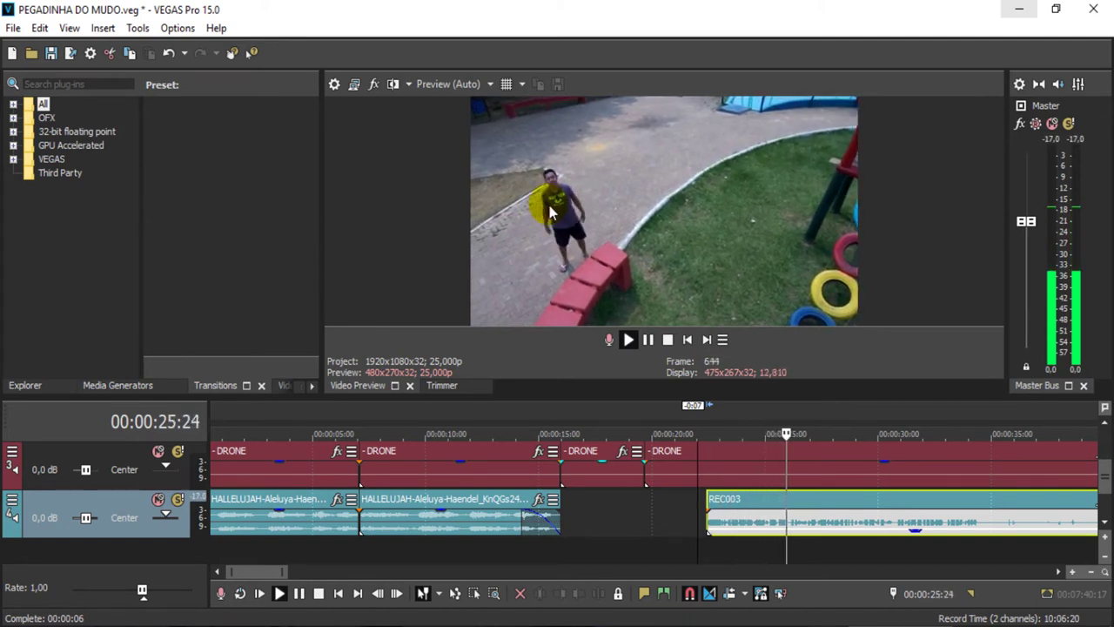
key("space")
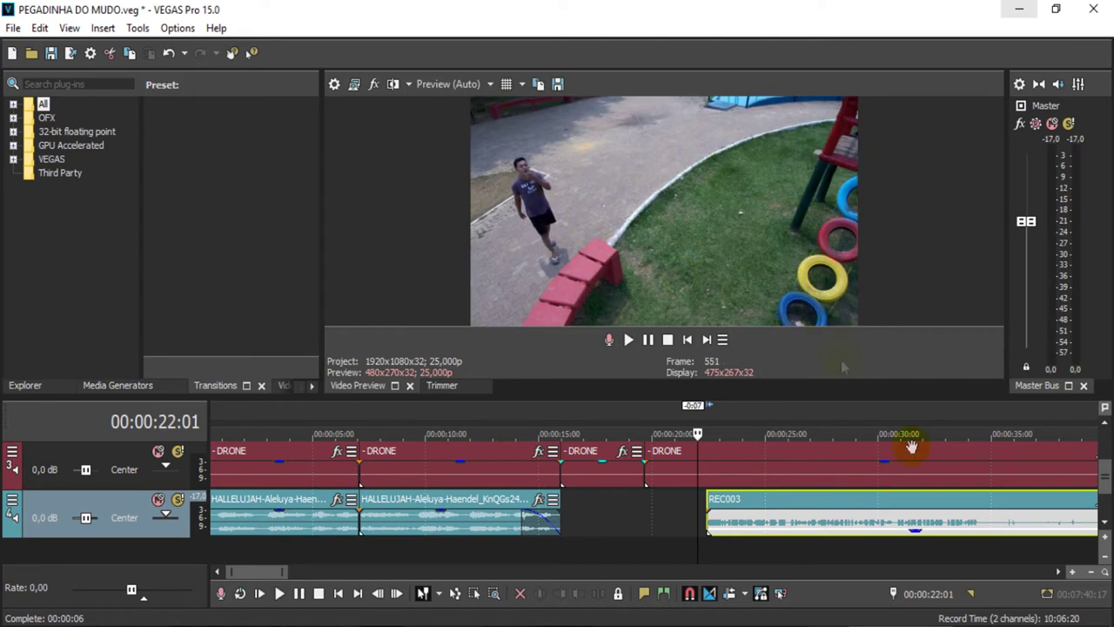
Step: Replay REC003 from its start and from just before it, checking the sync further along with the whole event in view
left_click(897, 529)
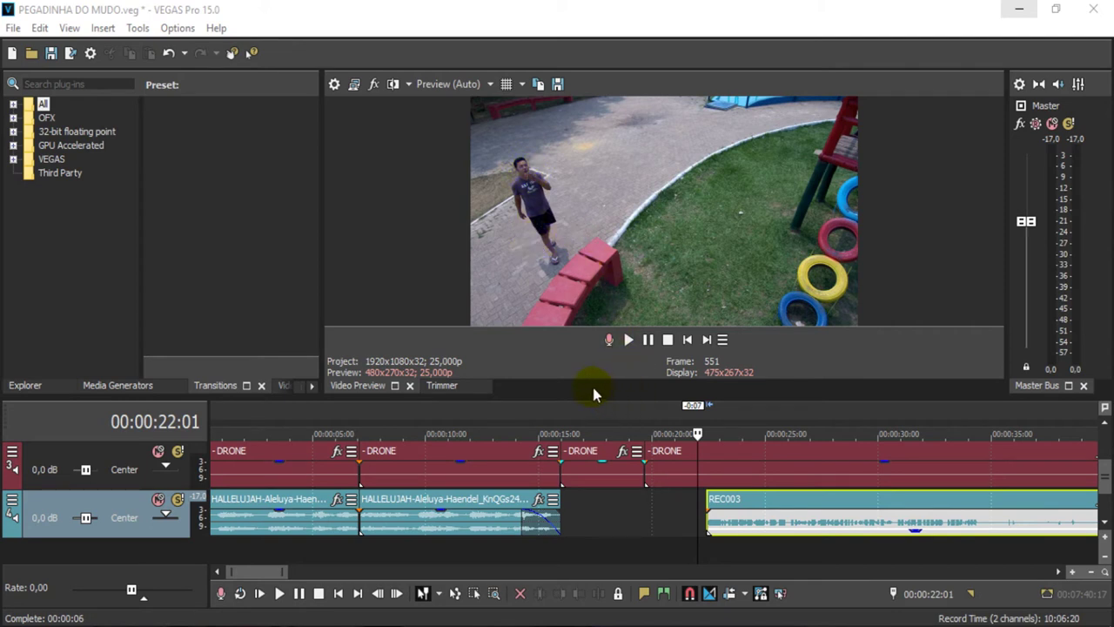
left_click(706, 419)
key("space")
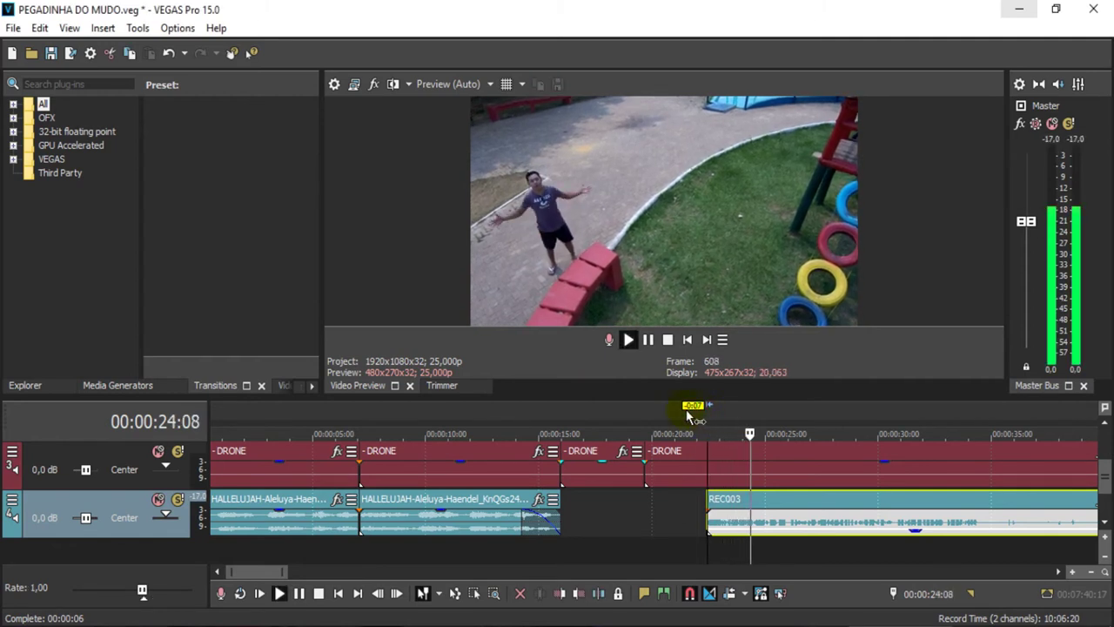
left_click(688, 417)
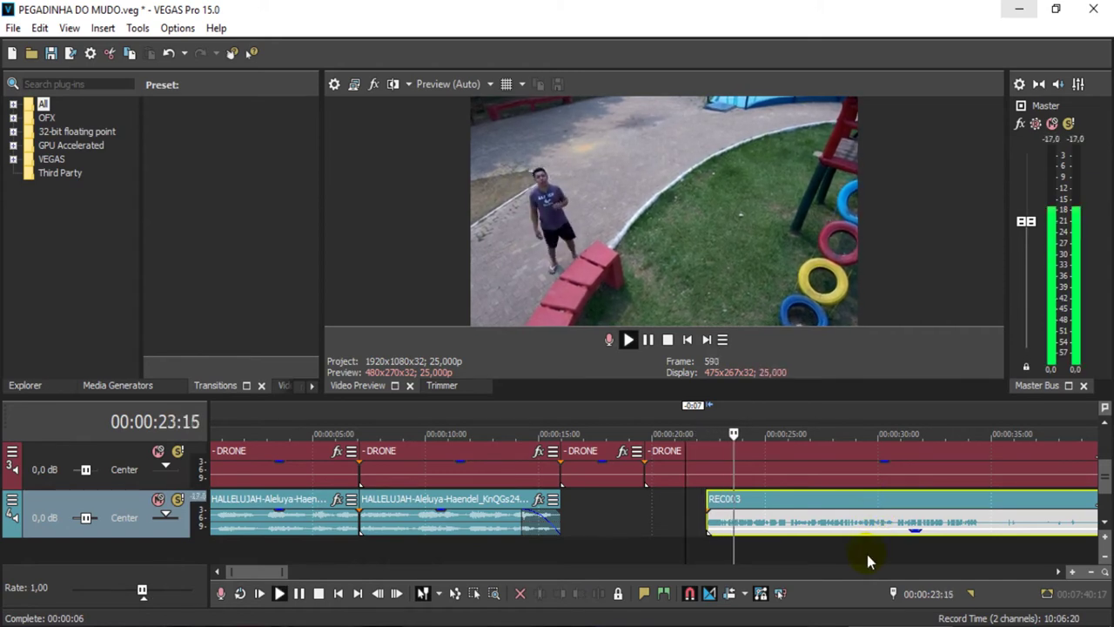
left_click(840, 530)
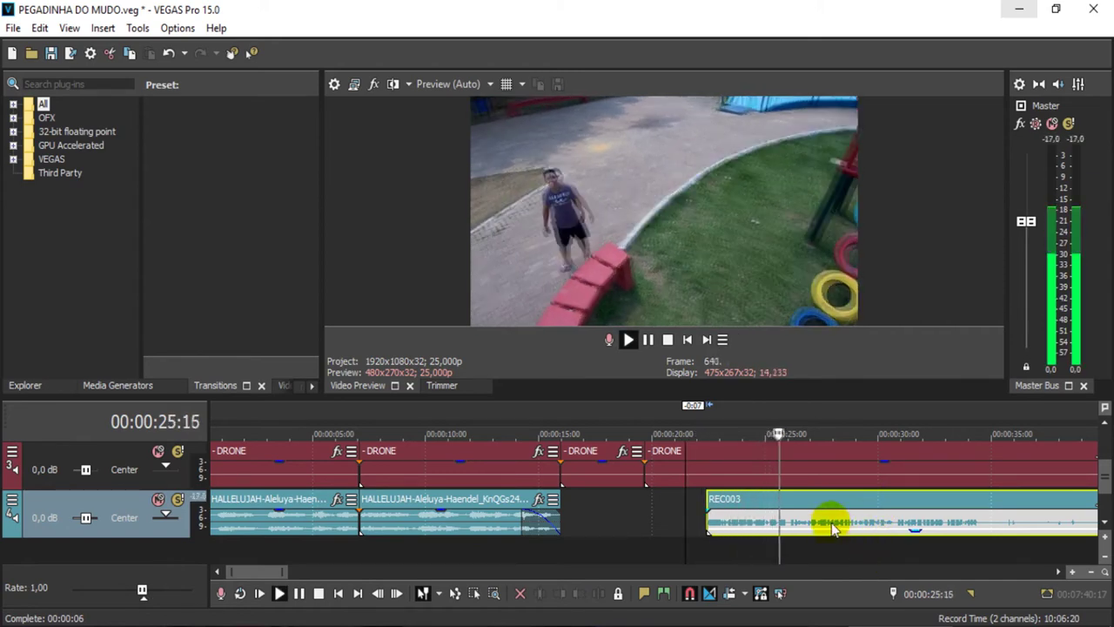
scroll(748, 495, "down", 3)
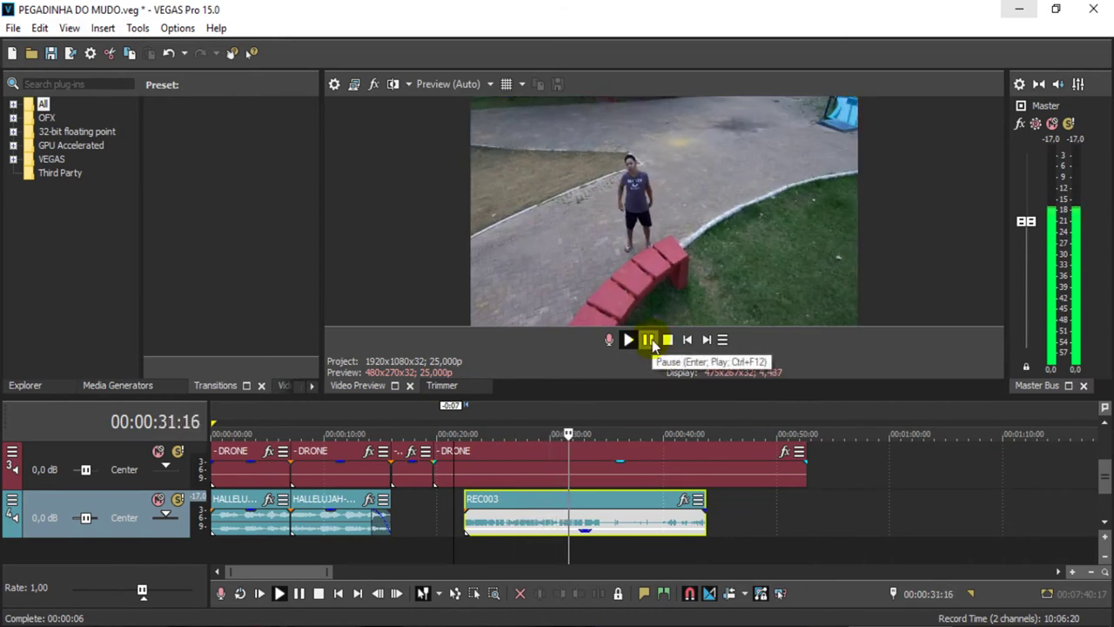
Step: Split the REC003 audio event at 00:00:34:11 and delete the part after the cut
left_click(648, 340)
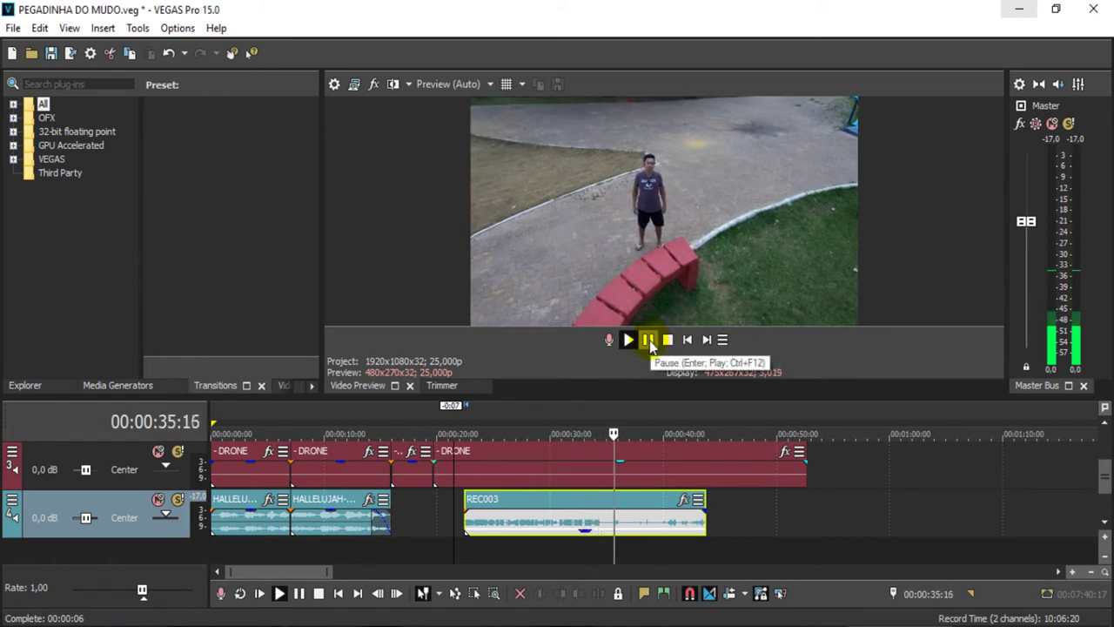
left_click(648, 339)
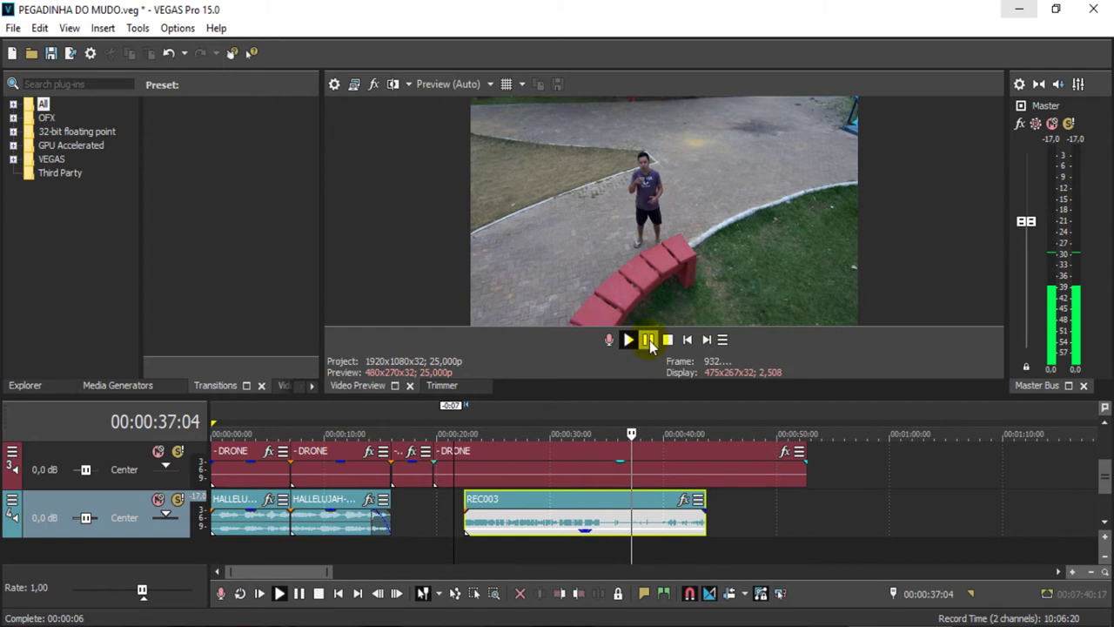
left_click(612, 510)
left_click(607, 509)
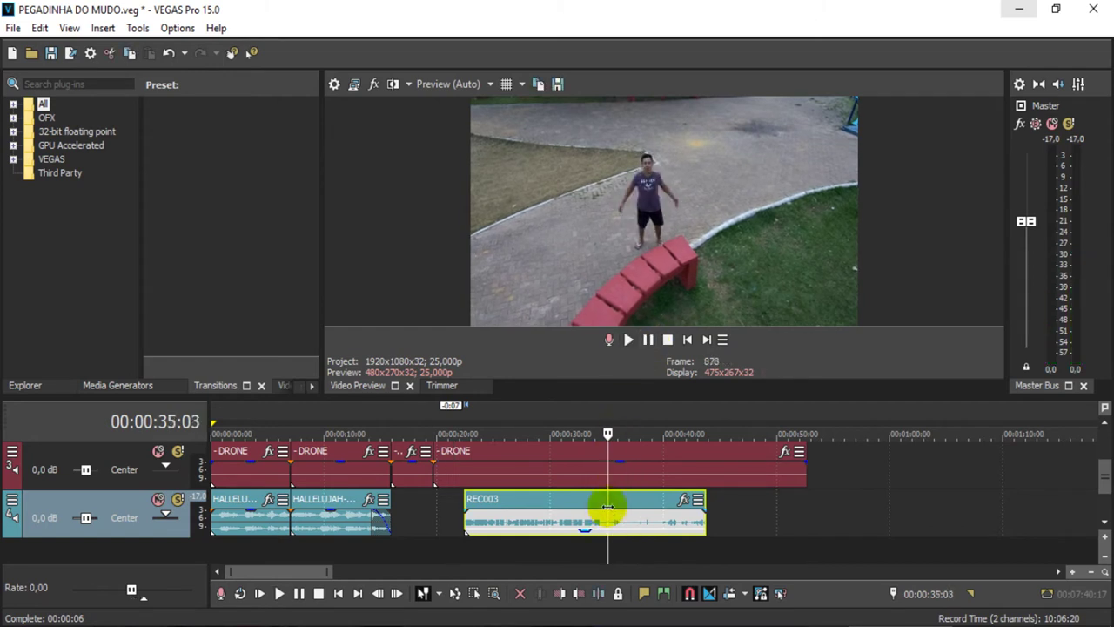
left_click(602, 514)
key("space")
key("space")
left_click(599, 596)
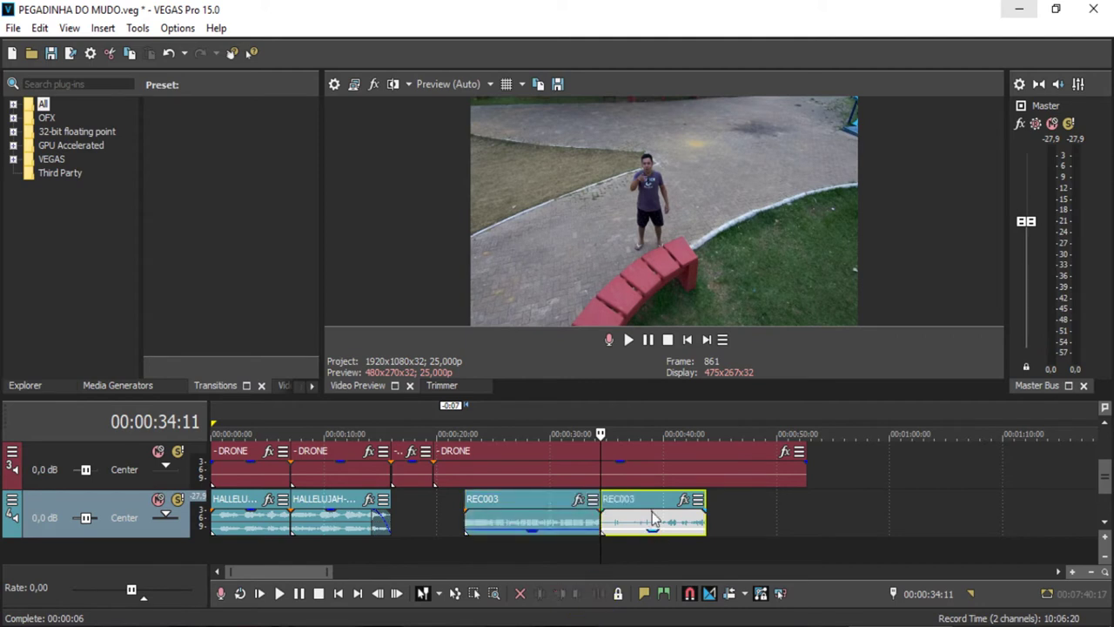
left_click(652, 519)
key("Delete")
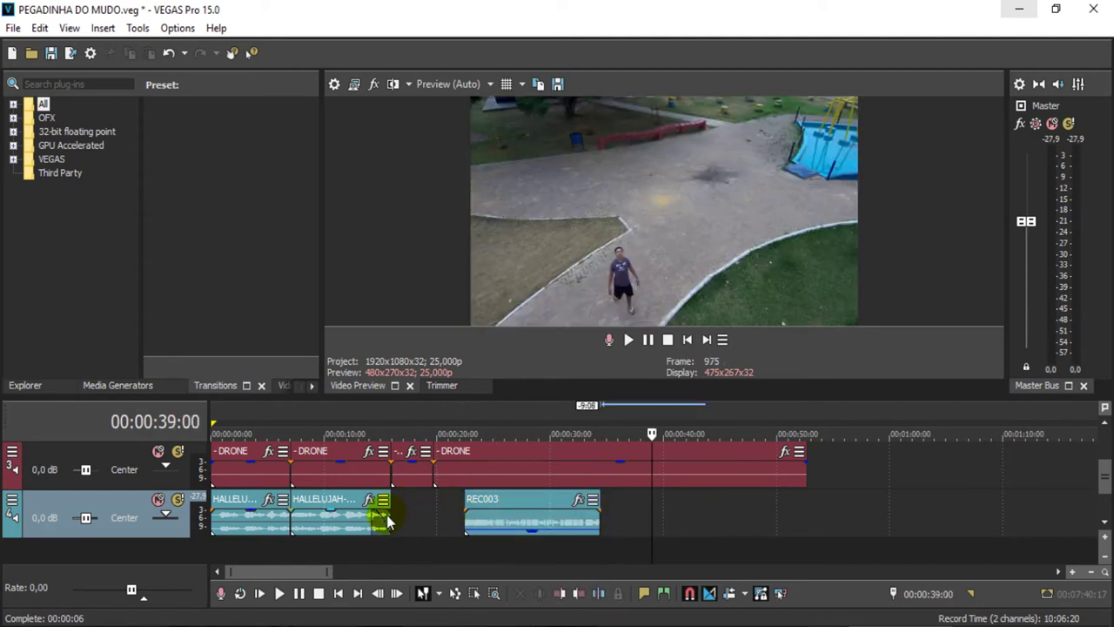
Step: Extend the second HALLELUJAH event to the start of REC003 with a fade-out of about 5 seconds, and play the result
left_click_drag(386, 515, 457, 517)
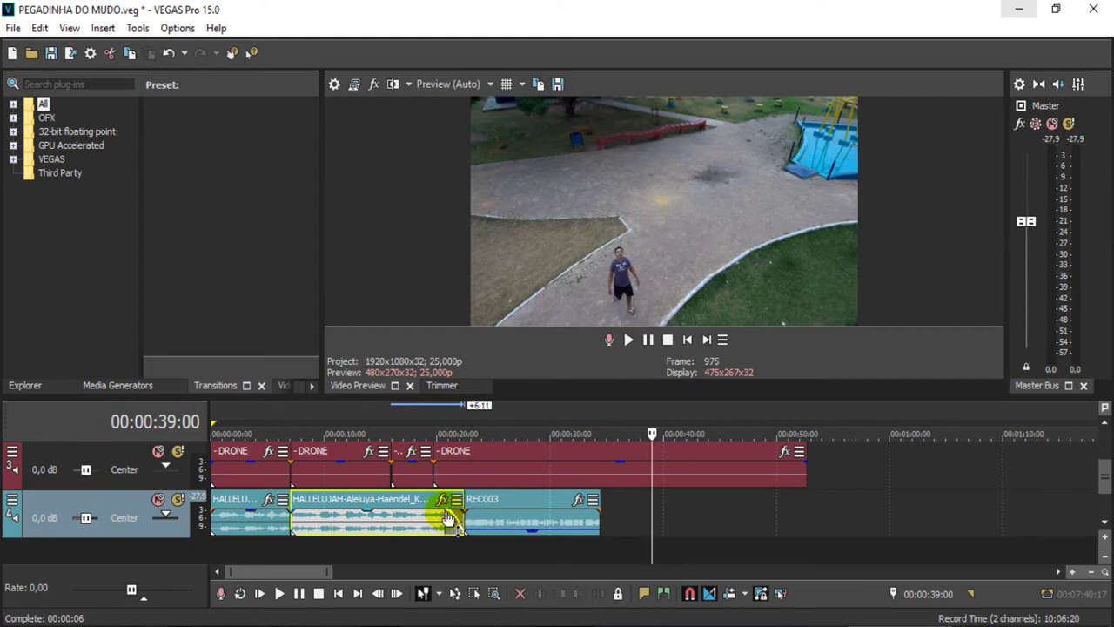
left_click_drag(448, 505, 415, 510)
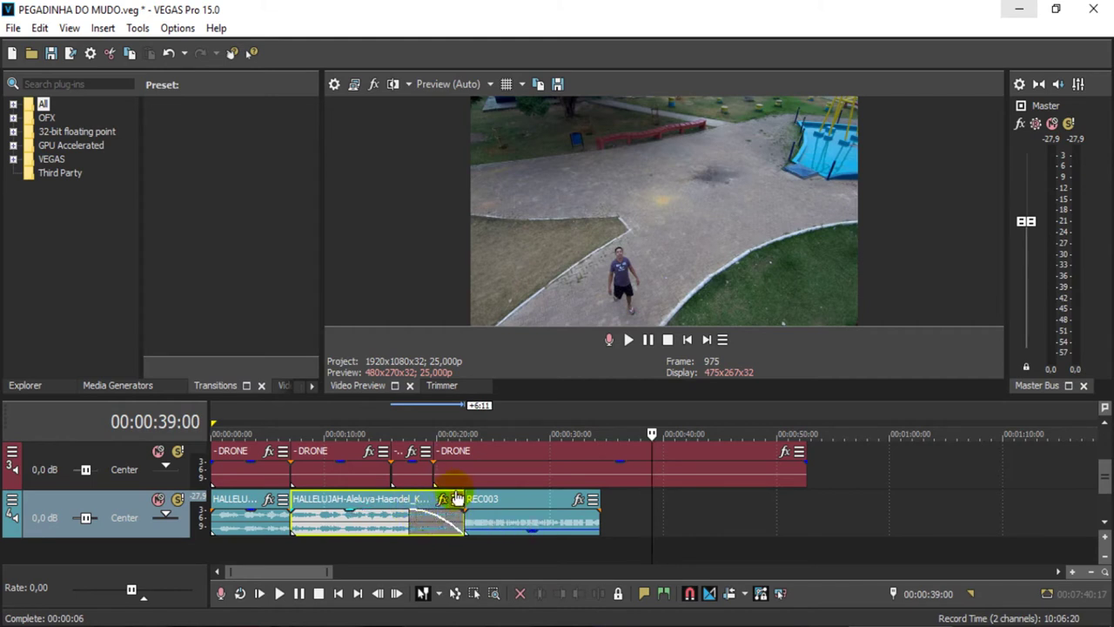
left_click(370, 418)
key("space")
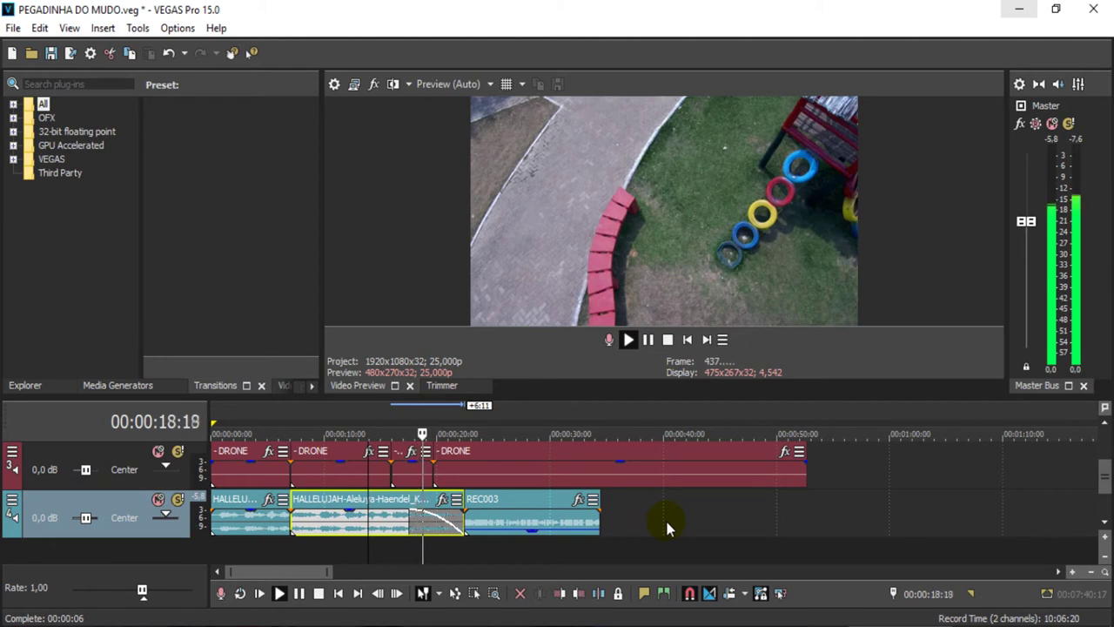
left_click(649, 340)
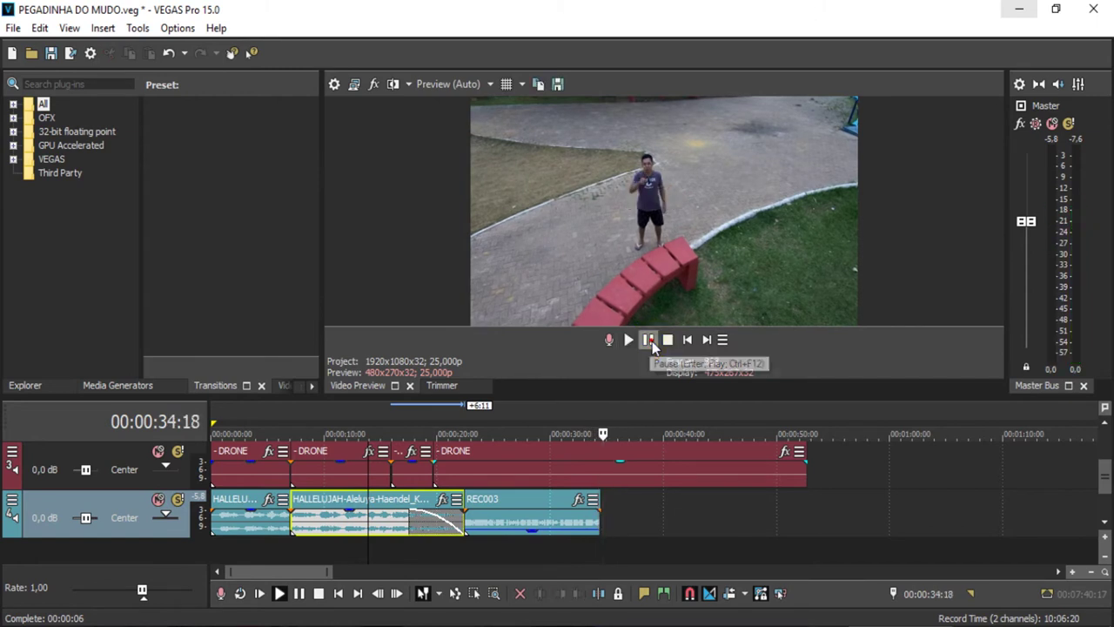
Step: Split the last DRONE clip at 00:00:34:11, where REC003 ends, and speed up its second part by compressing it to end at about 00:00:39
scroll(1108, 445, "up", 3)
left_click(604, 511)
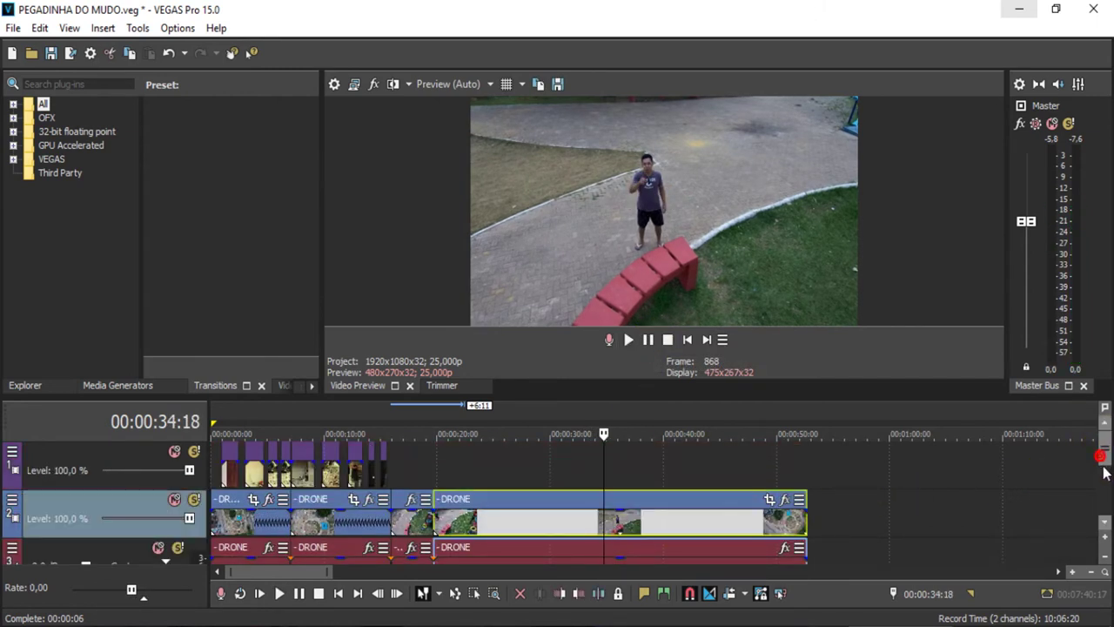
scroll(1108, 493, "down", 3)
left_click(598, 477)
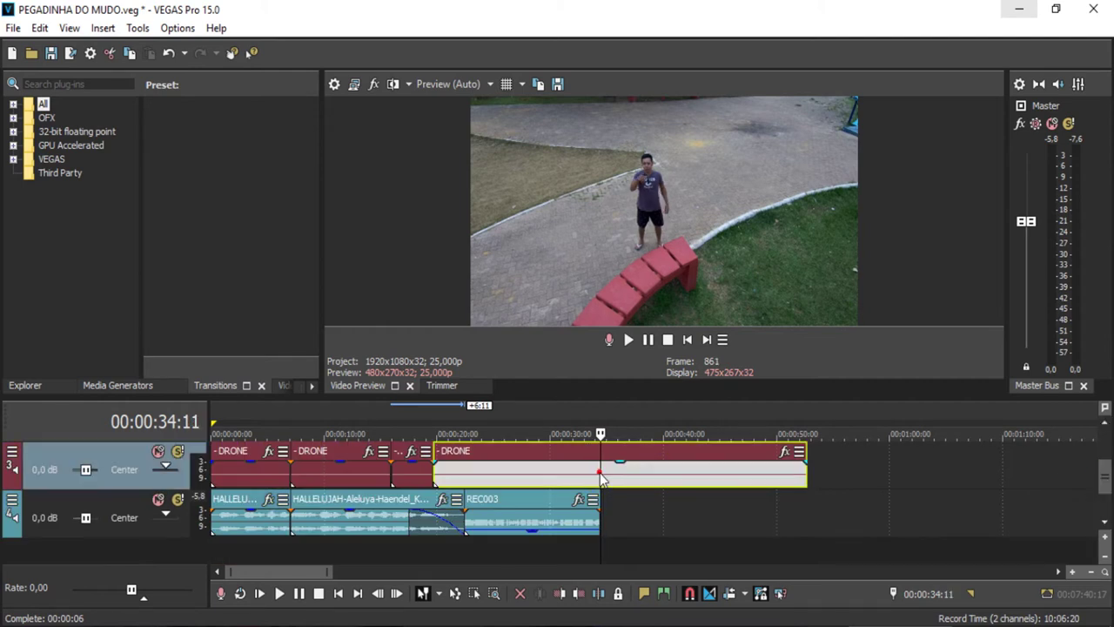
left_click(598, 593)
left_click(640, 477)
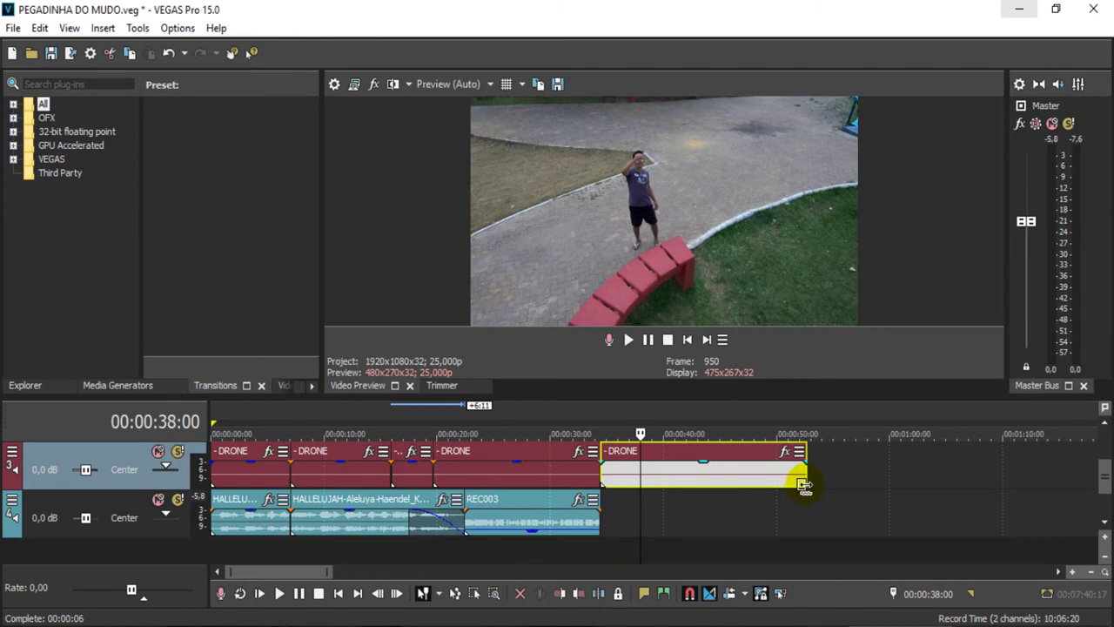
left_click_drag(786, 485, 606, 431)
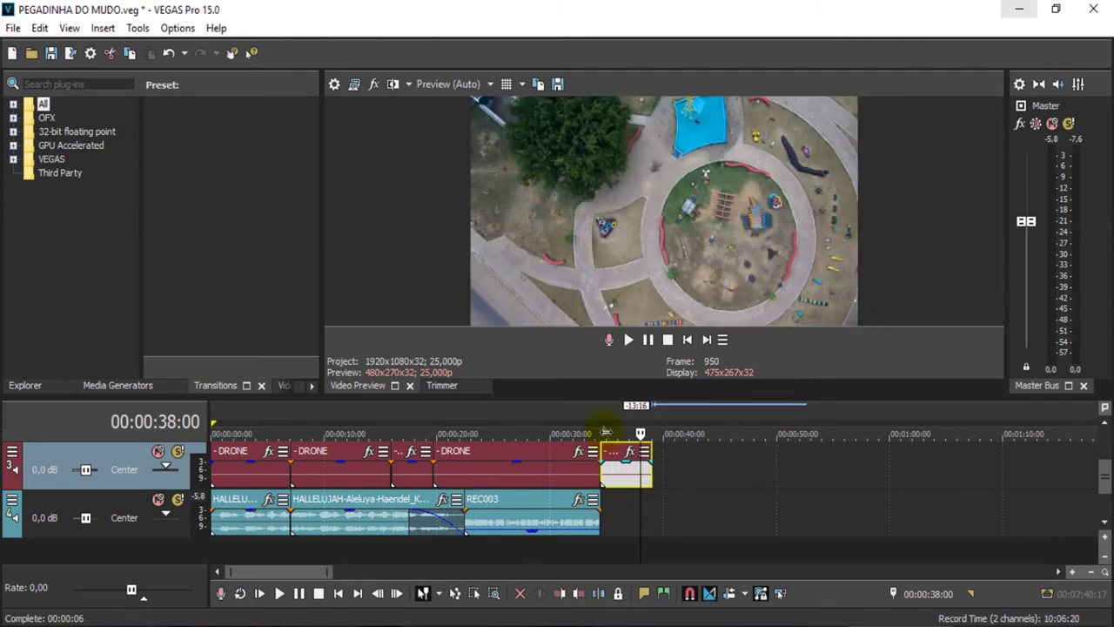
Step: Play the cut into the sped-up DRONE clip repeatedly from 00:00:33:02 to check the transition
left_click(586, 409)
key("space")
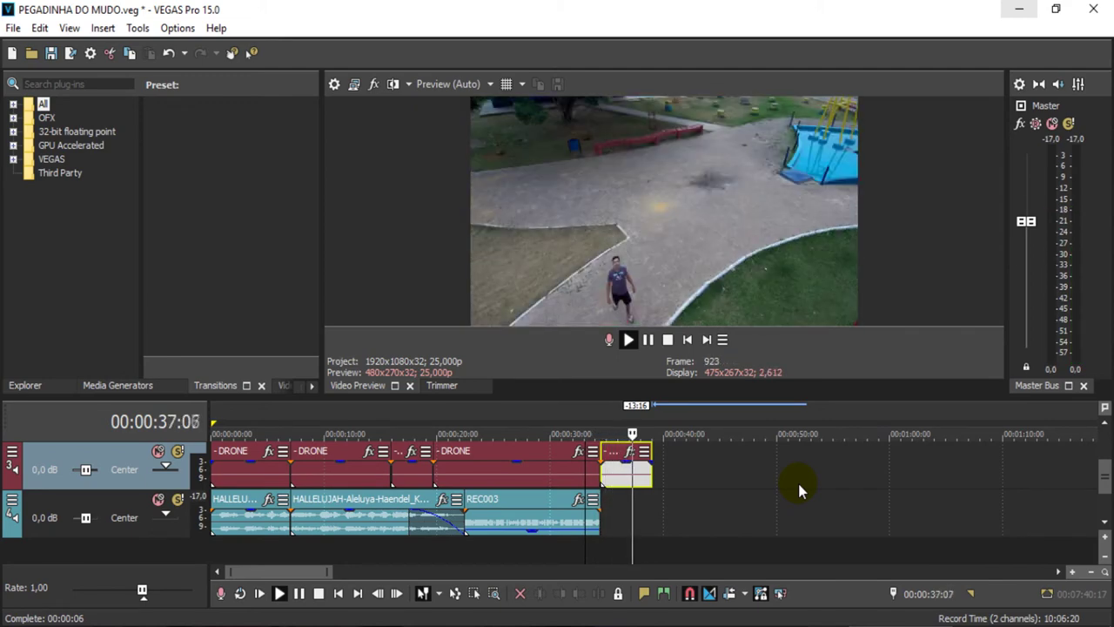
key("space")
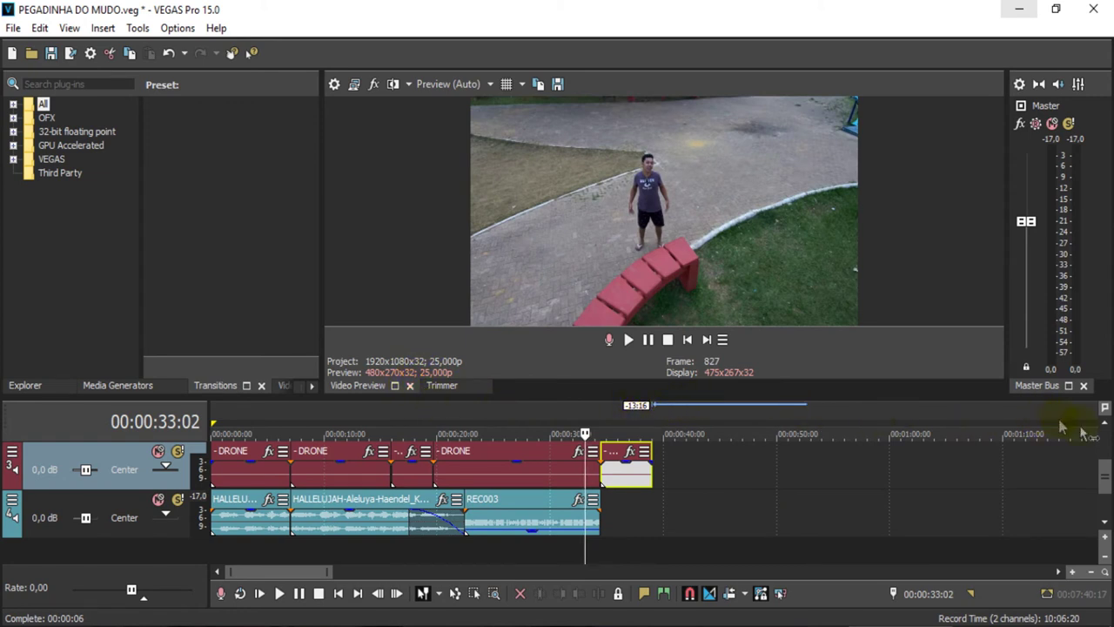
scroll(1110, 440, "up", 2)
key("space")
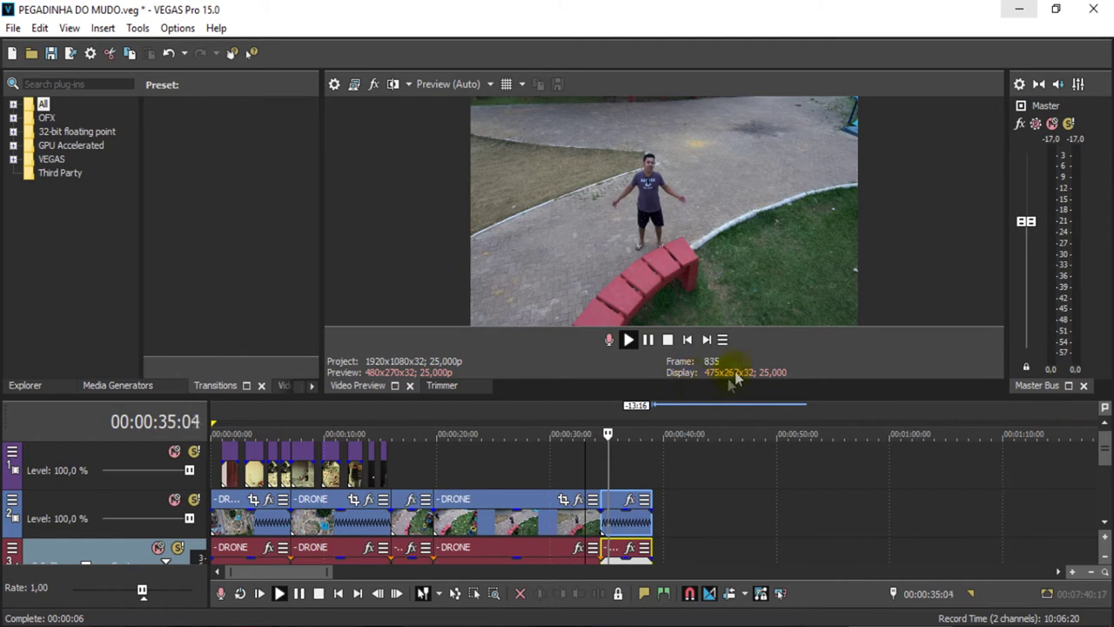
key("space")
key("space")
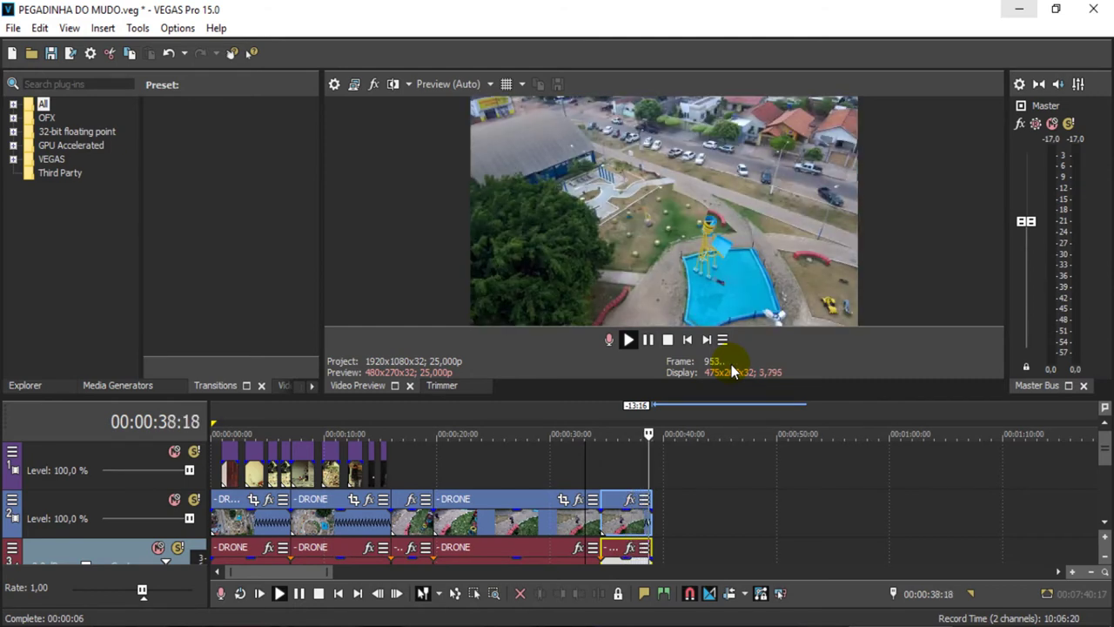
key("space")
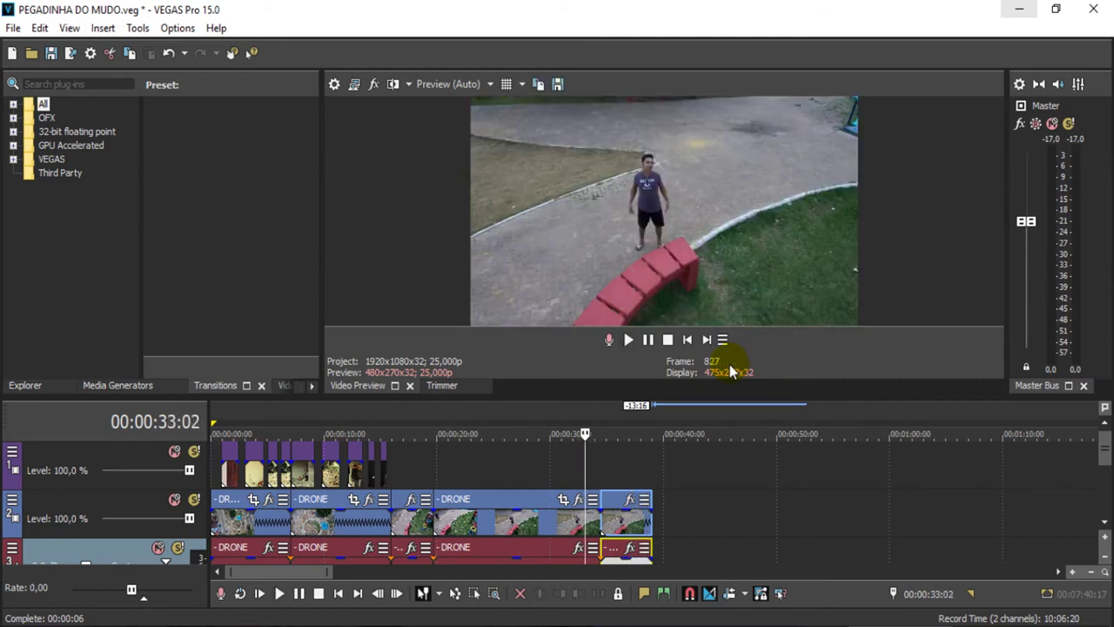
key("space")
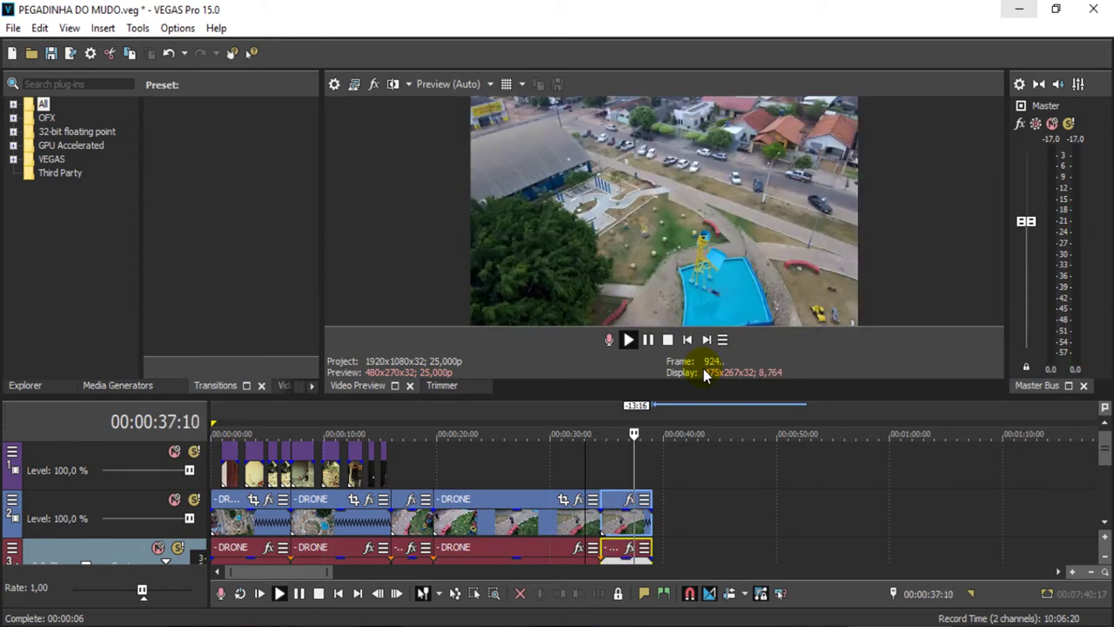
key("space")
Step: Play the second HALLELUJAH event's fade-out from 00:00:18:10 to hear how the music leads toward REC003
left_click_drag(1109, 466, 1109, 484)
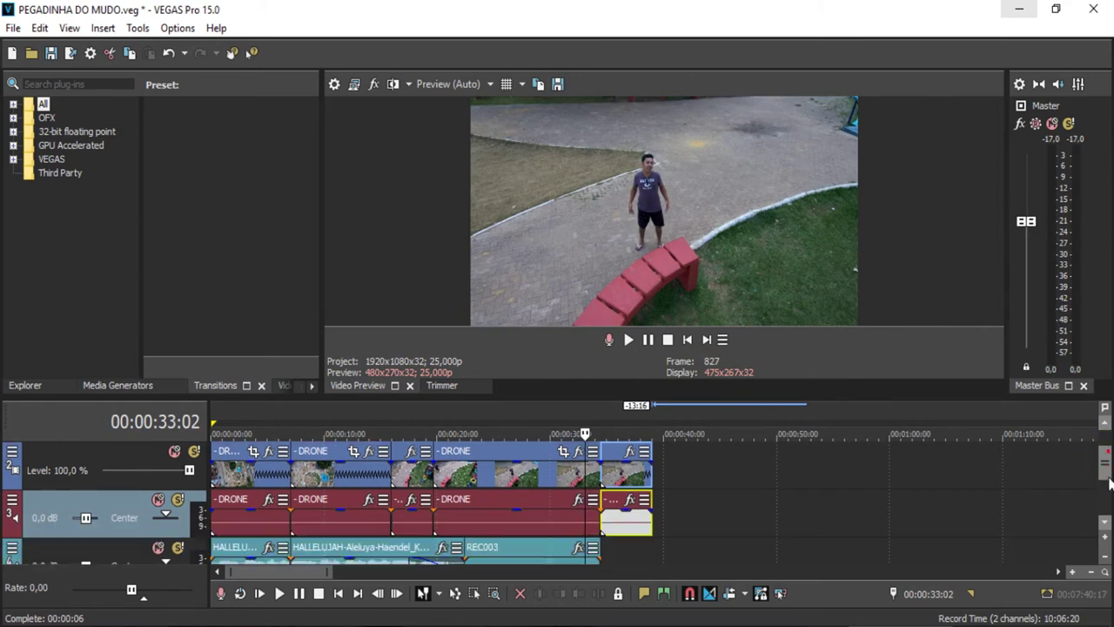
left_click(621, 548)
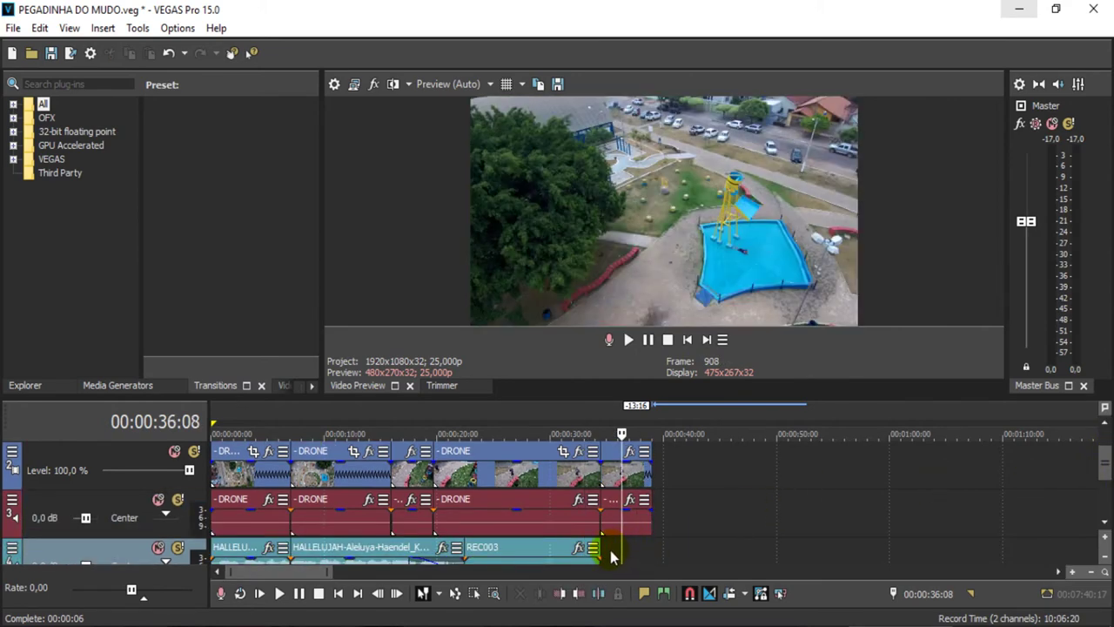
left_click(611, 550)
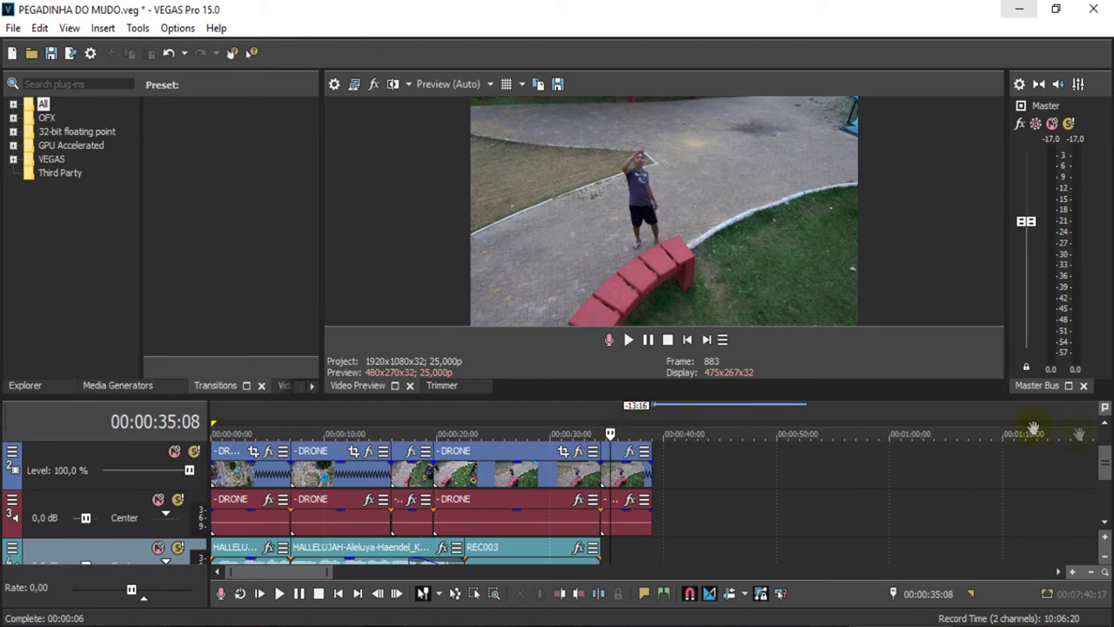
left_click_drag(1103, 470, 1107, 494)
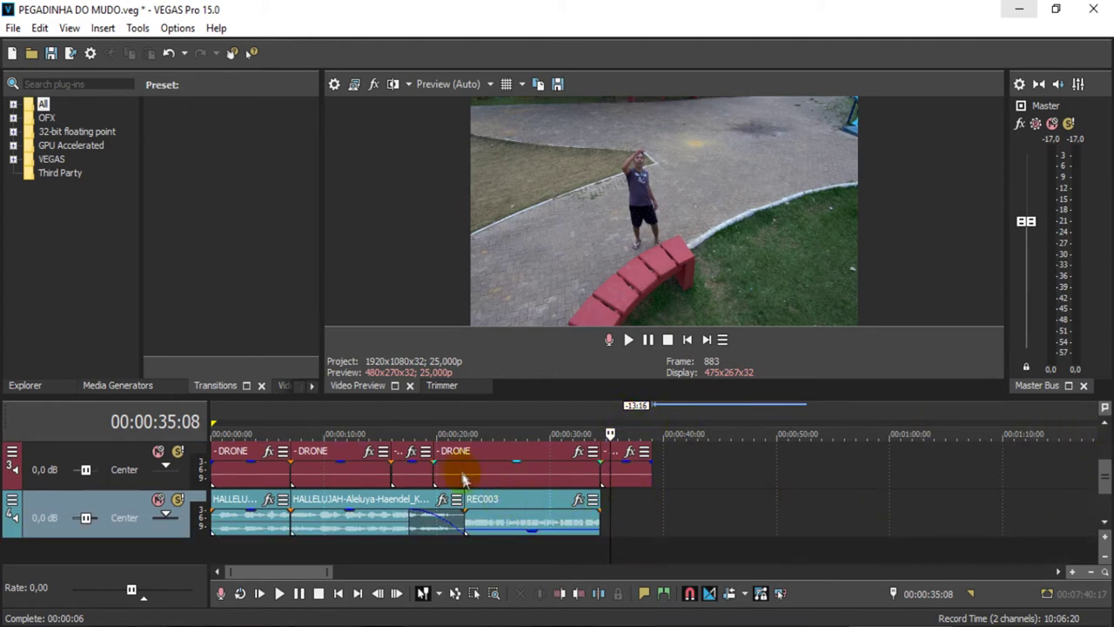
left_click(419, 515)
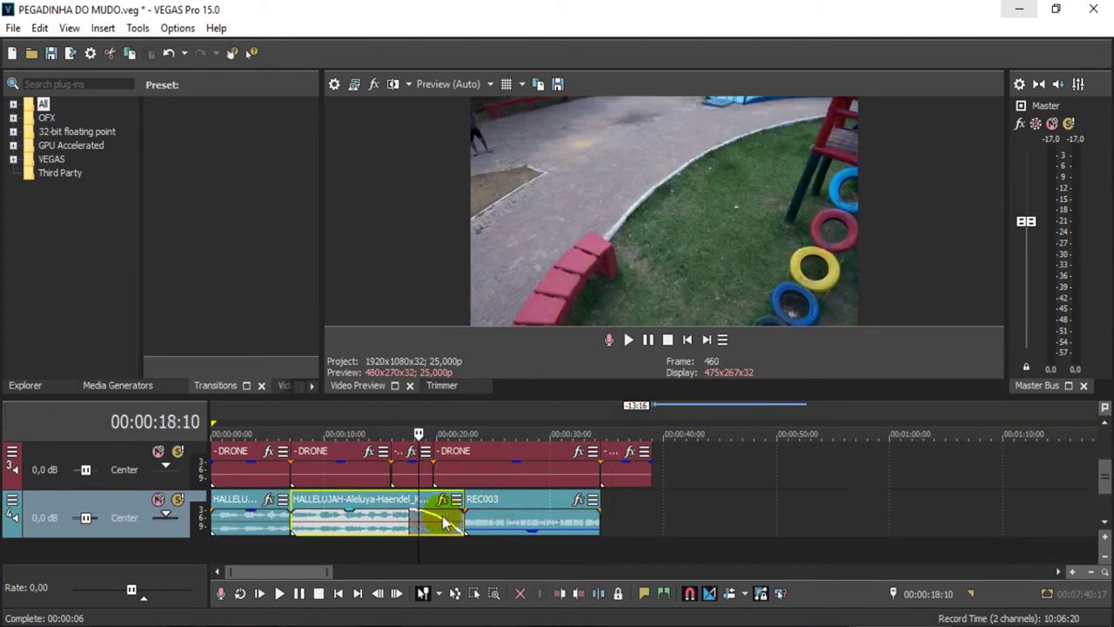
key("space")
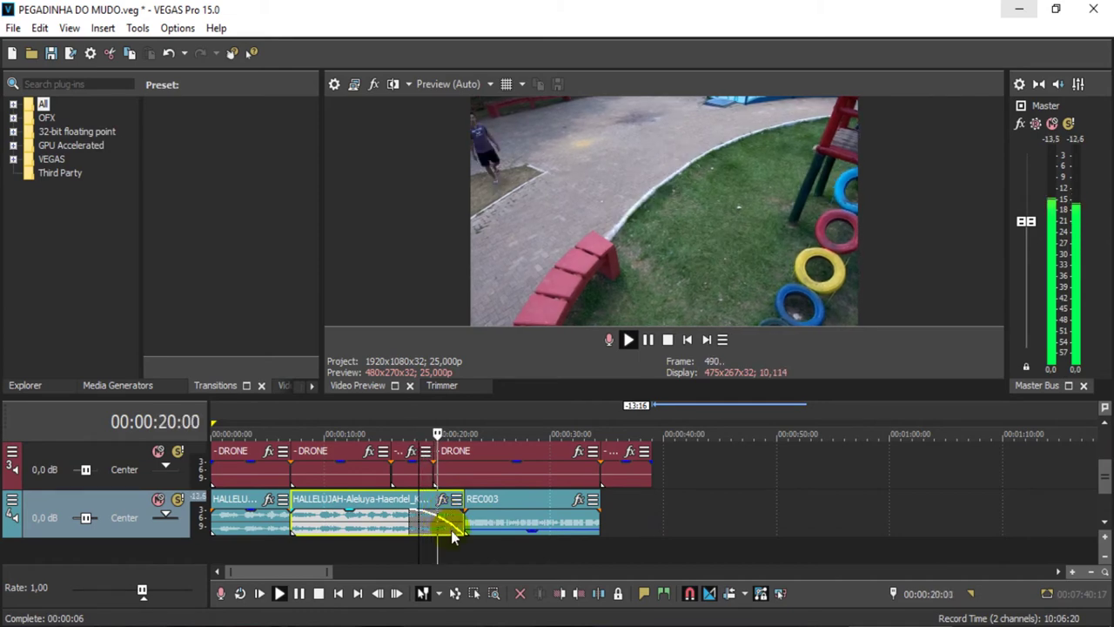
key("space")
Step: Copy the second HALLELUJAH event and paste it on the same audio track where the DRONE footage ends
left_click(435, 521)
left_click(410, 515)
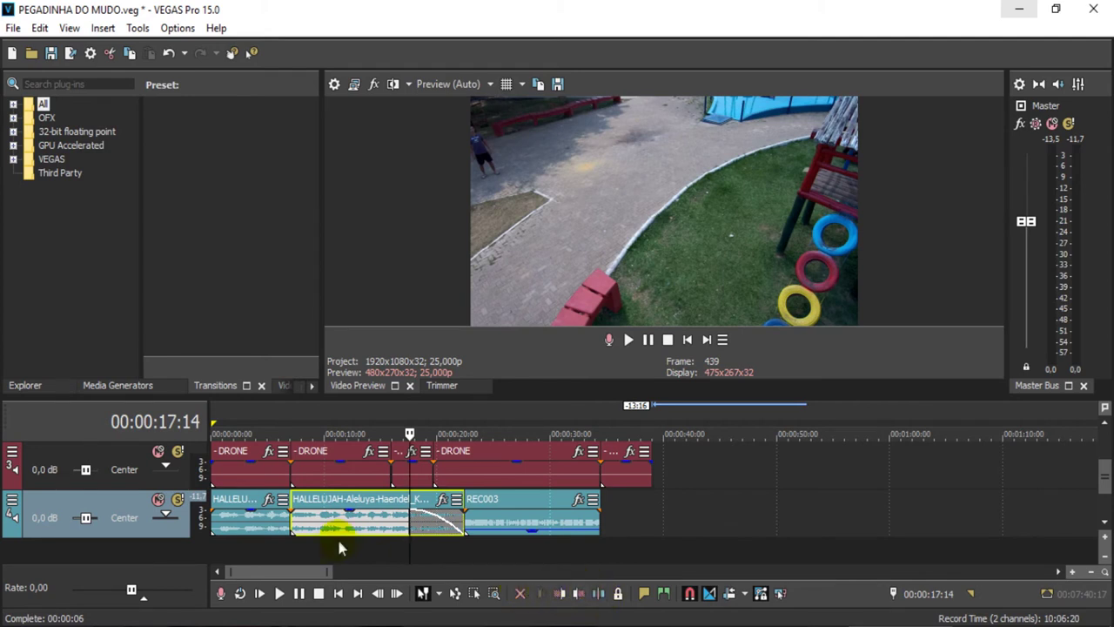
left_click(363, 520)
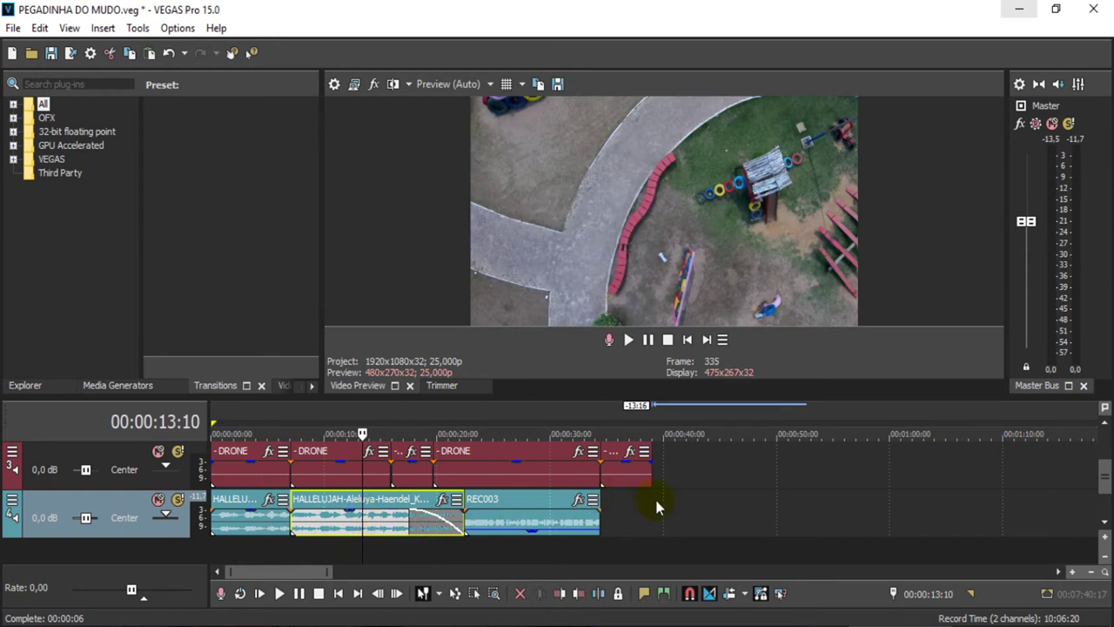
left_click(654, 501)
key("ctrl+v")
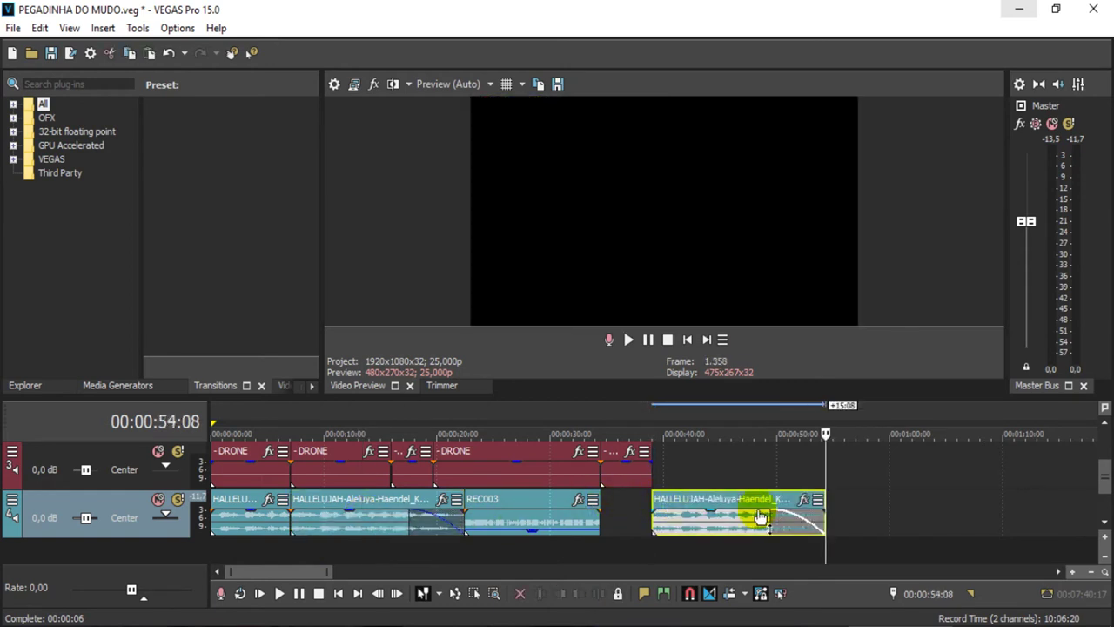
Step: Keep only the fade-out part of the pasted HALLELUJAH event by splitting it at 00:00:49:11, and move it directly after REC003
left_click(770, 483)
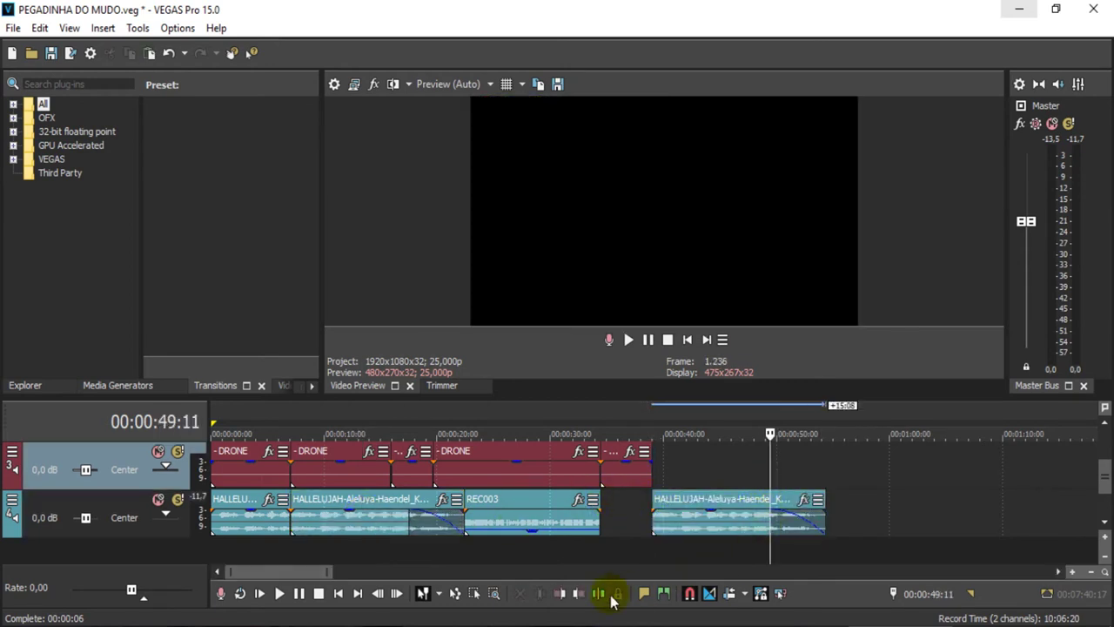
key("s")
left_click(709, 520)
key("Delete")
left_click_drag(777, 521, 627, 522)
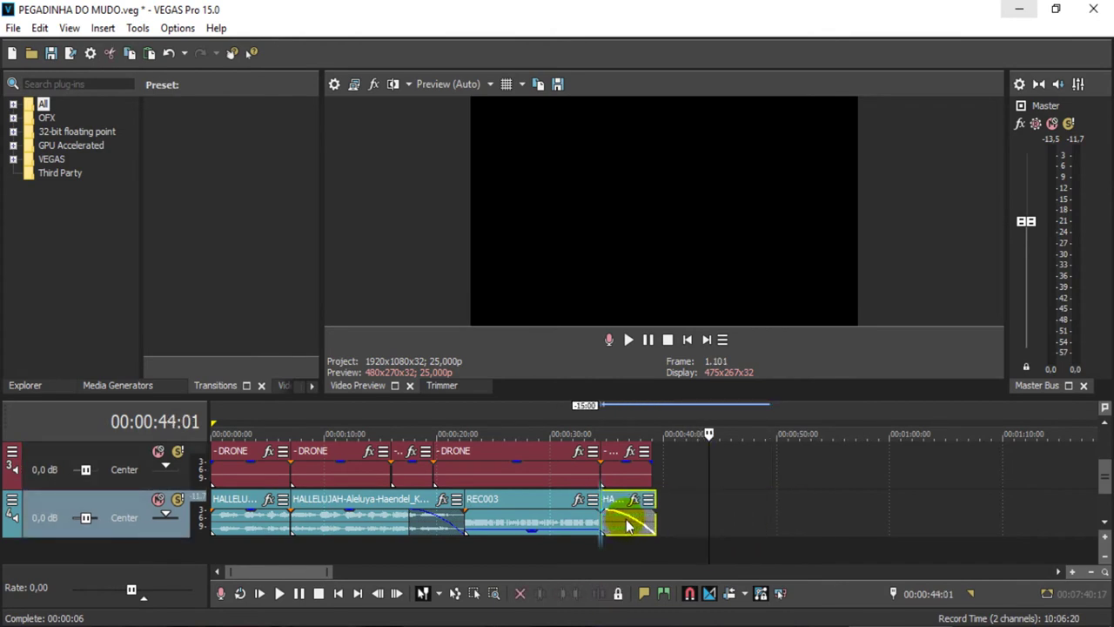
Step: Play from the last part of REC003 into the short HALLELUJAH event to check the music under the sped-up clip
left_click(573, 410)
key("space")
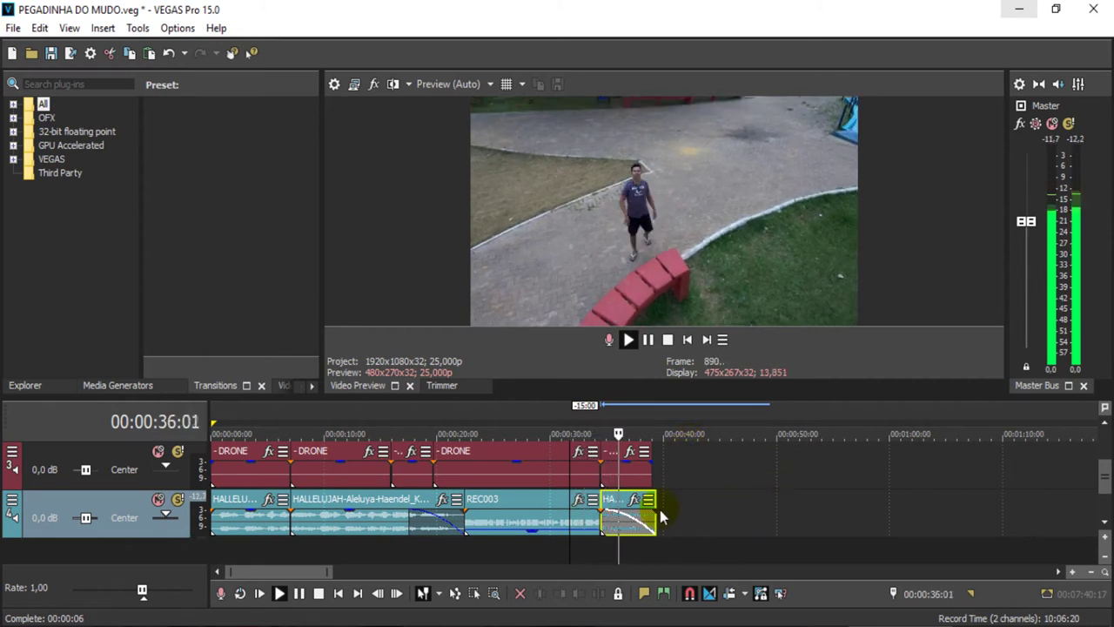
left_click(616, 521)
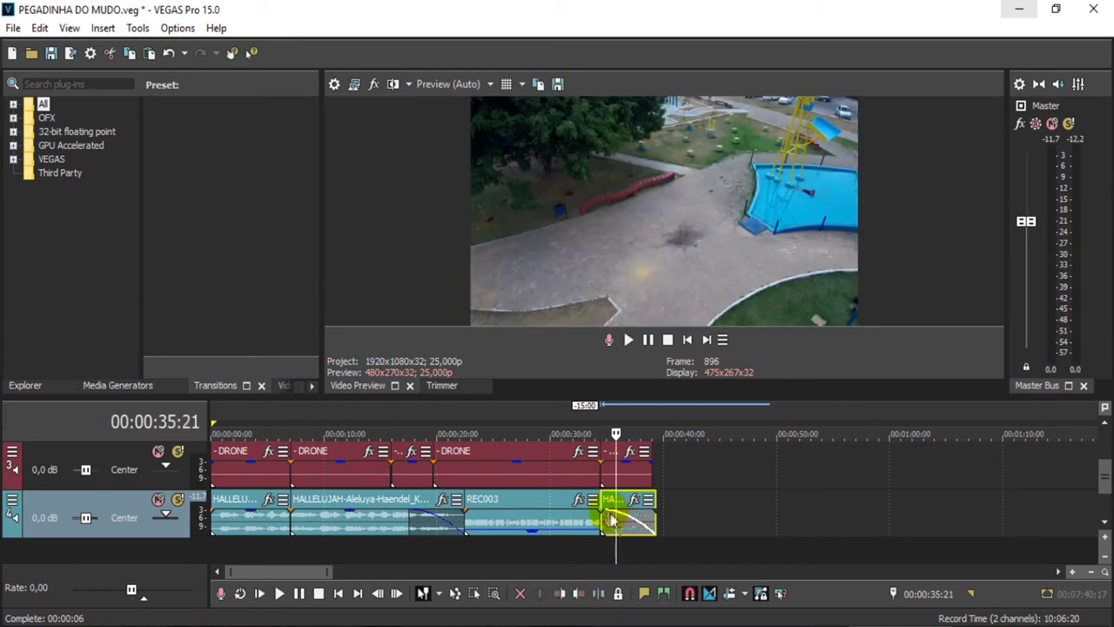
Step: Give the short HALLELUJAH event a fade-in of about 1.5 seconds and a fade-out of about 2 seconds, and replay the transition
left_click_drag(606, 507, 627, 518)
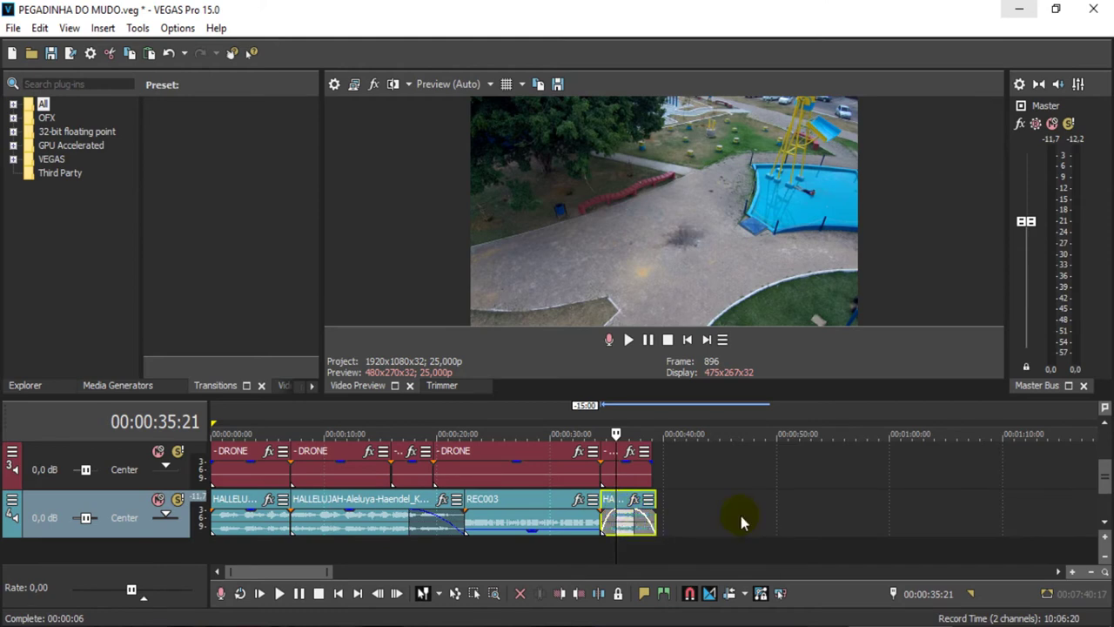
key("space")
key("space")
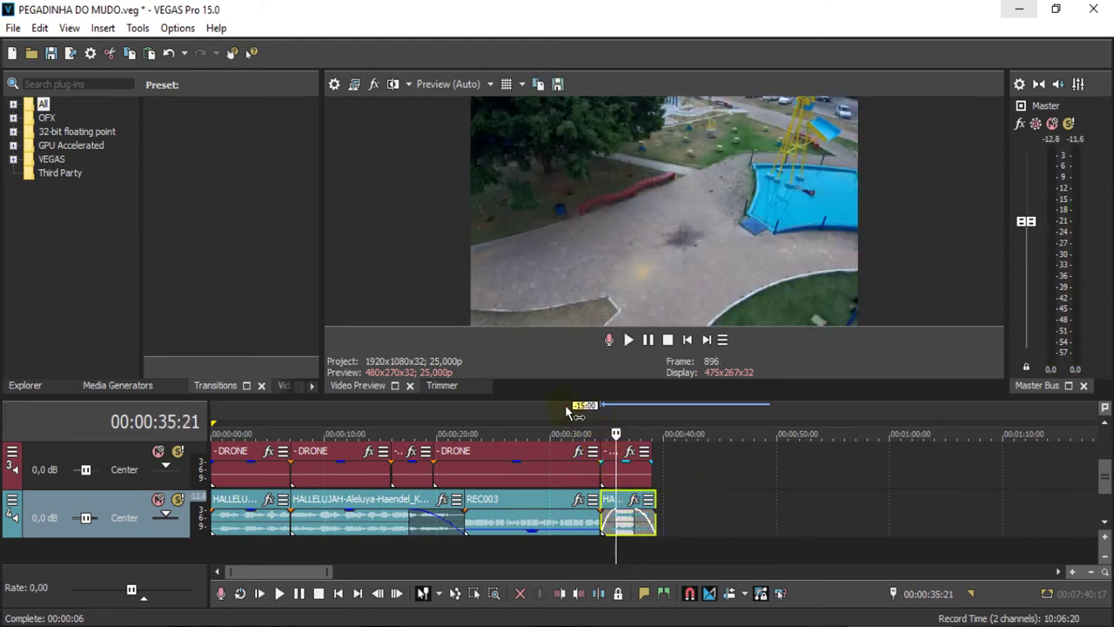
left_click(565, 405)
key("space")
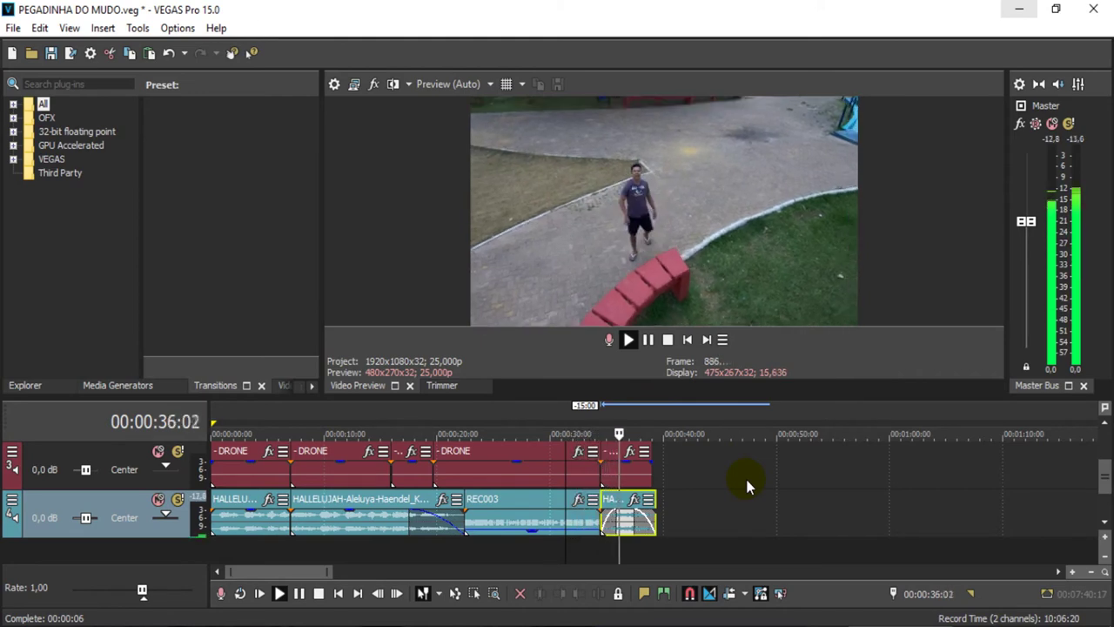
Step: Trim the short HALLELUJAH event to the end of the last DRONE clip, give it a fade-out of about half a second, and replay the transition
left_click(648, 342)
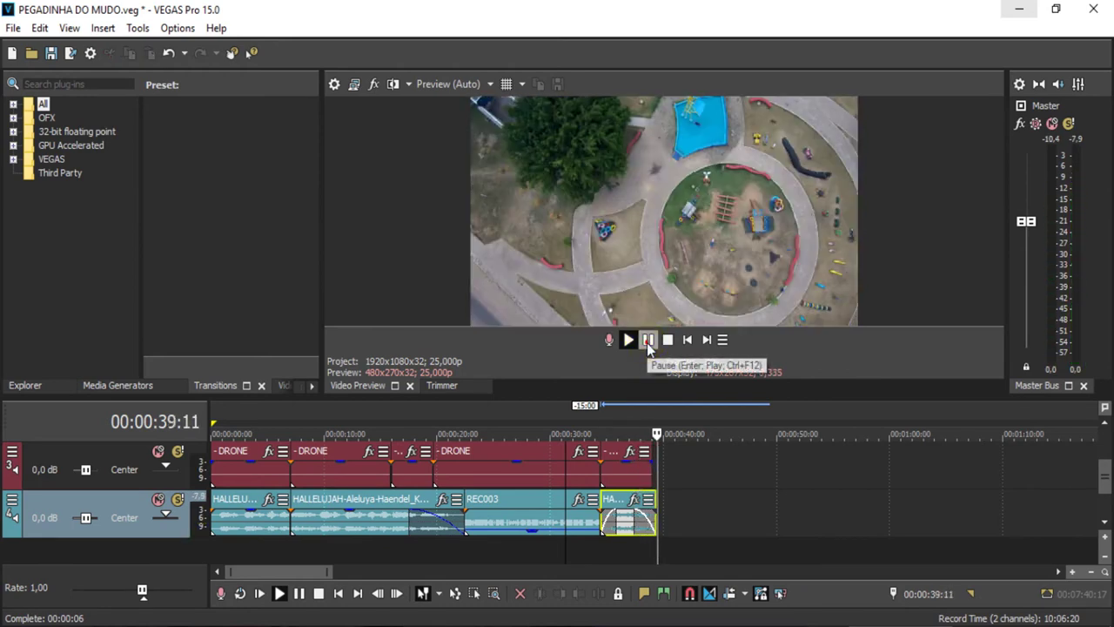
left_click(658, 503)
scroll(653, 500, "up", 2)
left_click(637, 477)
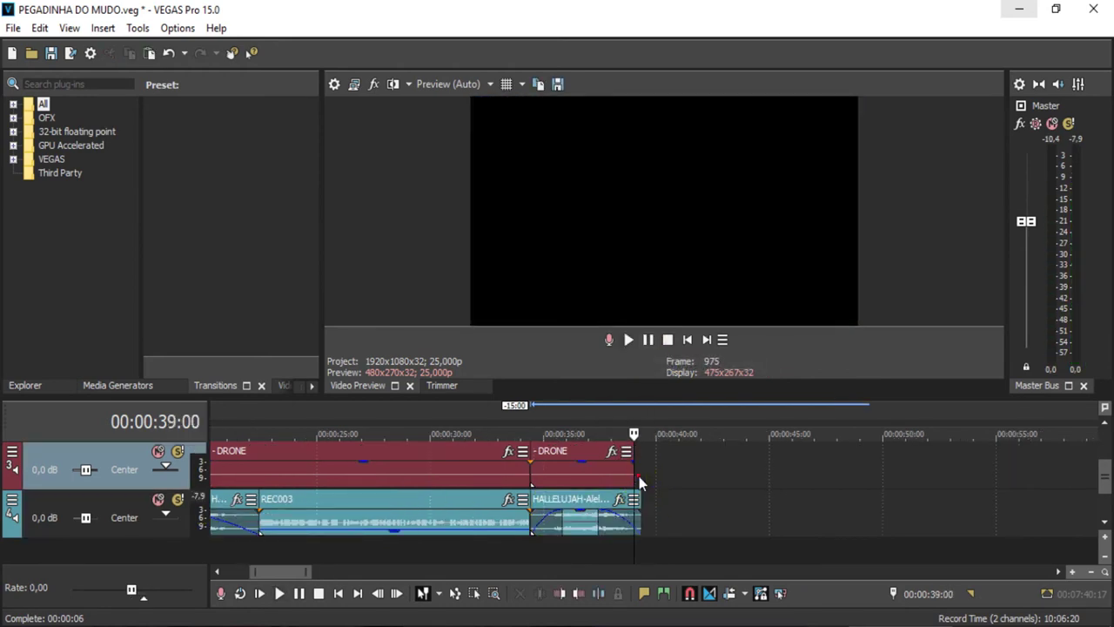
left_click(640, 514)
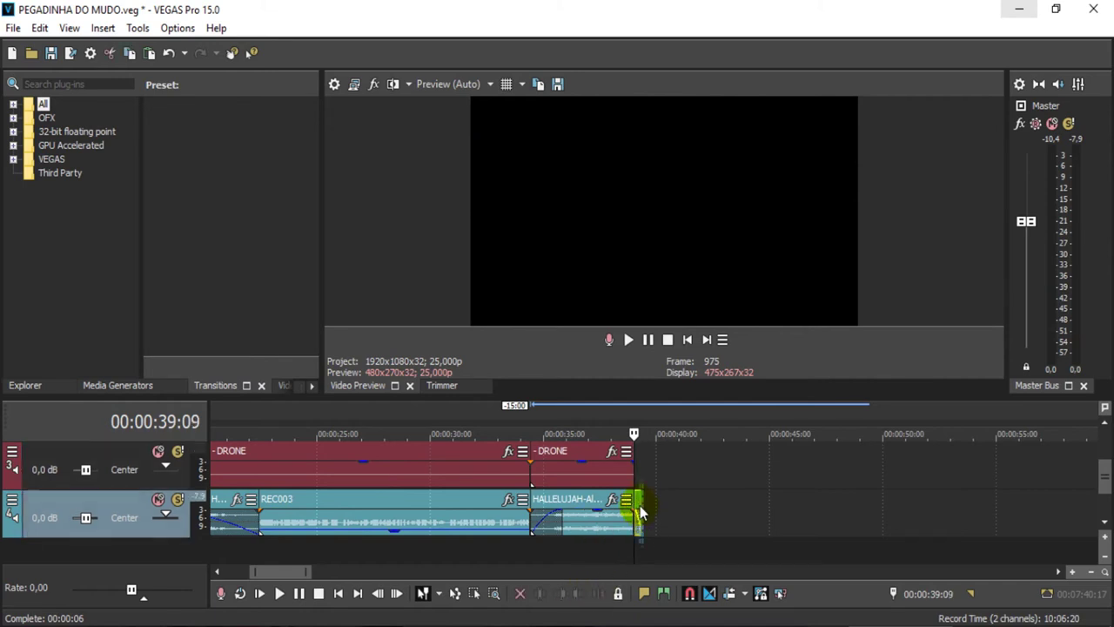
left_click_drag(640, 513, 548, 505)
left_click(491, 410)
key("space")
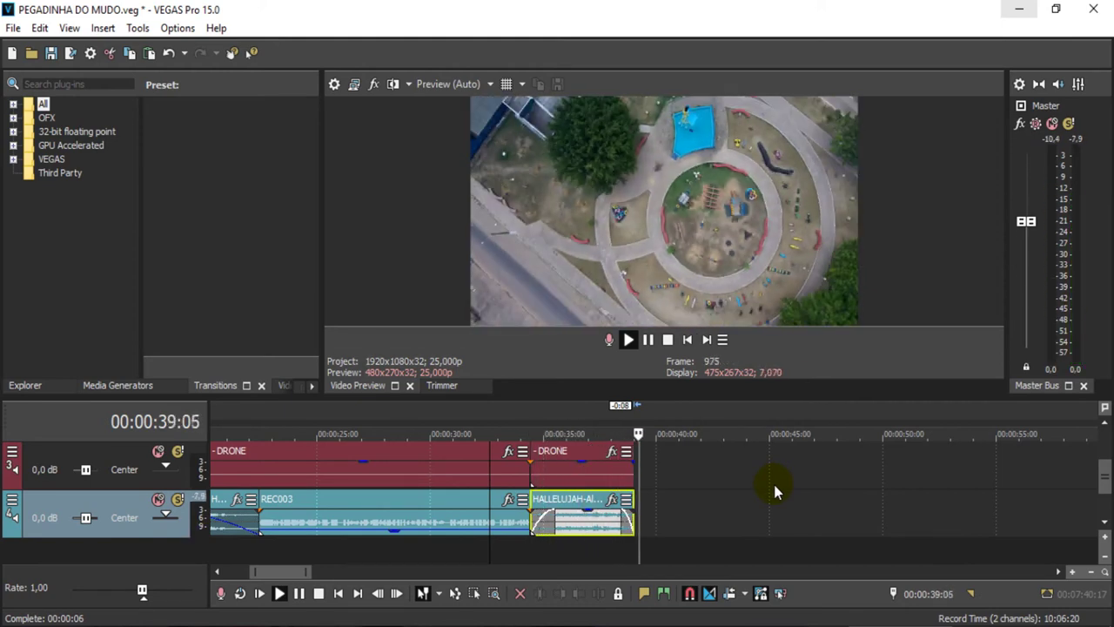
Step: Save the project with the playback cursor returned to the start of the timeline
left_click(686, 340)
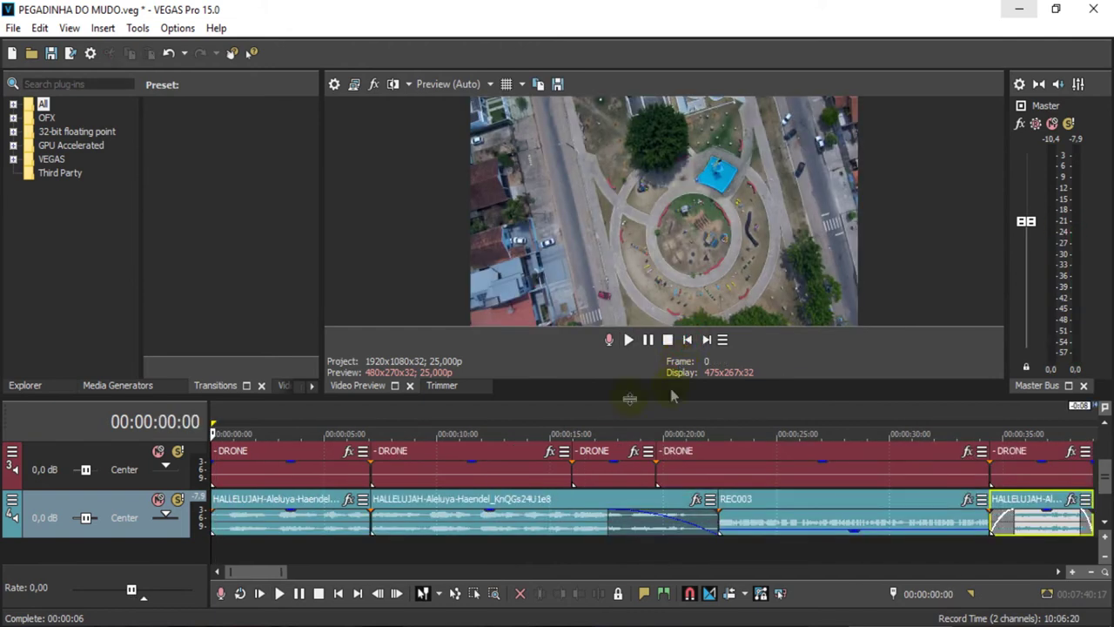
scroll(608, 401, "down", 5)
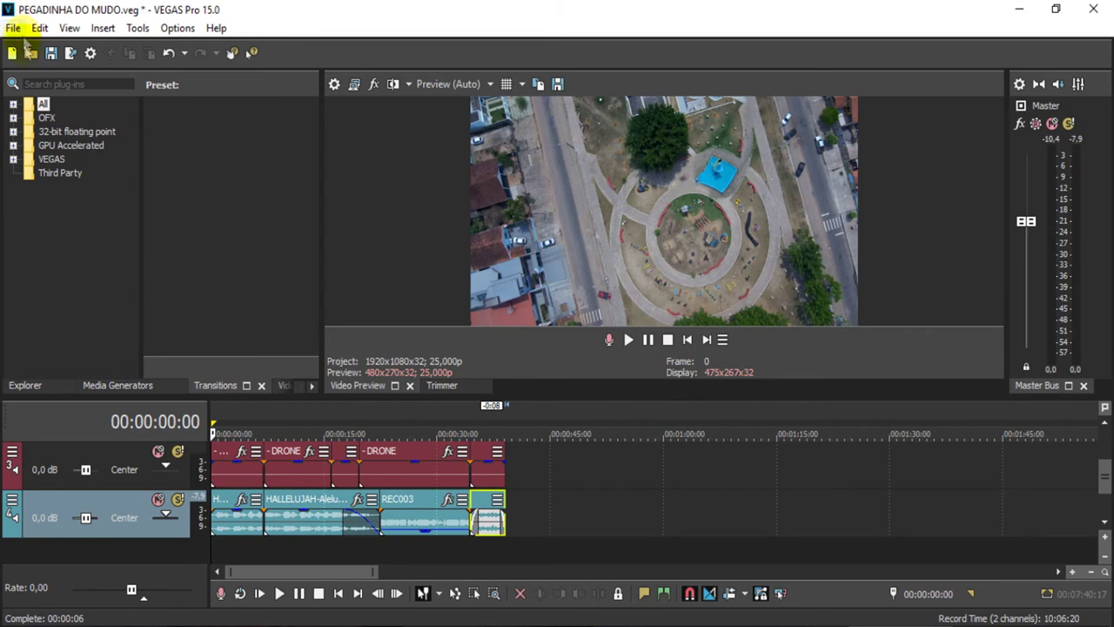
left_click(50, 53)
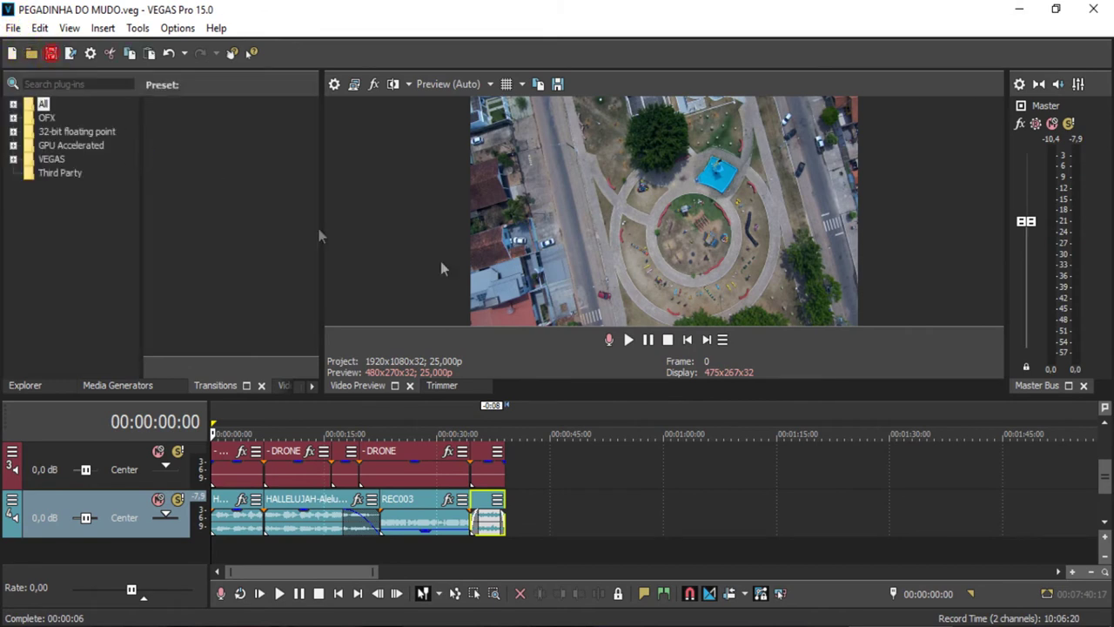
left_click(668, 339)
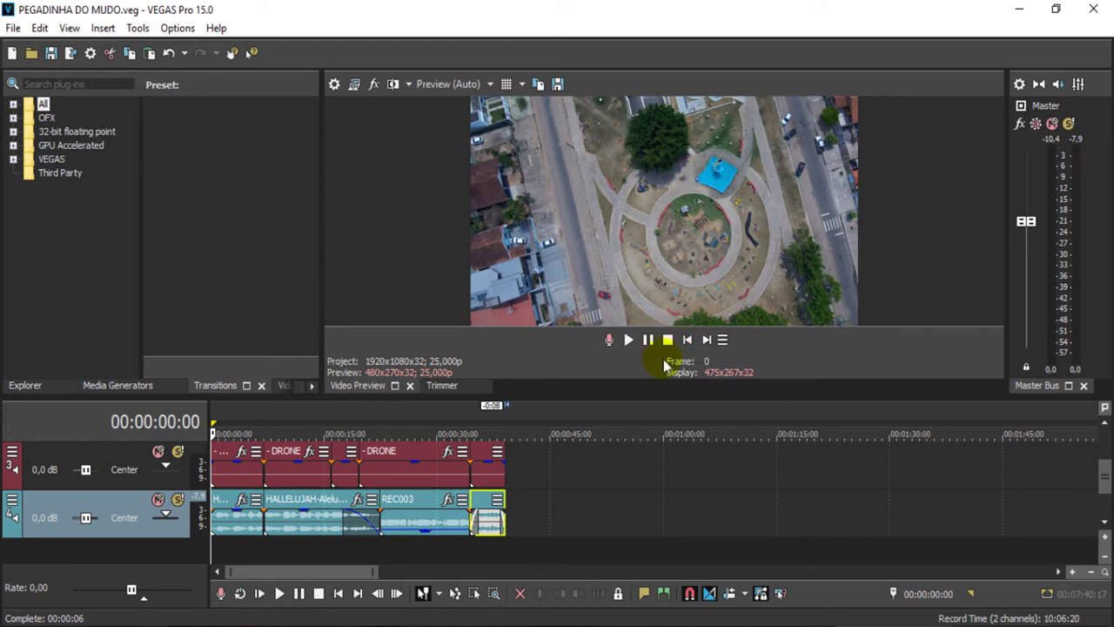
left_click(687, 340)
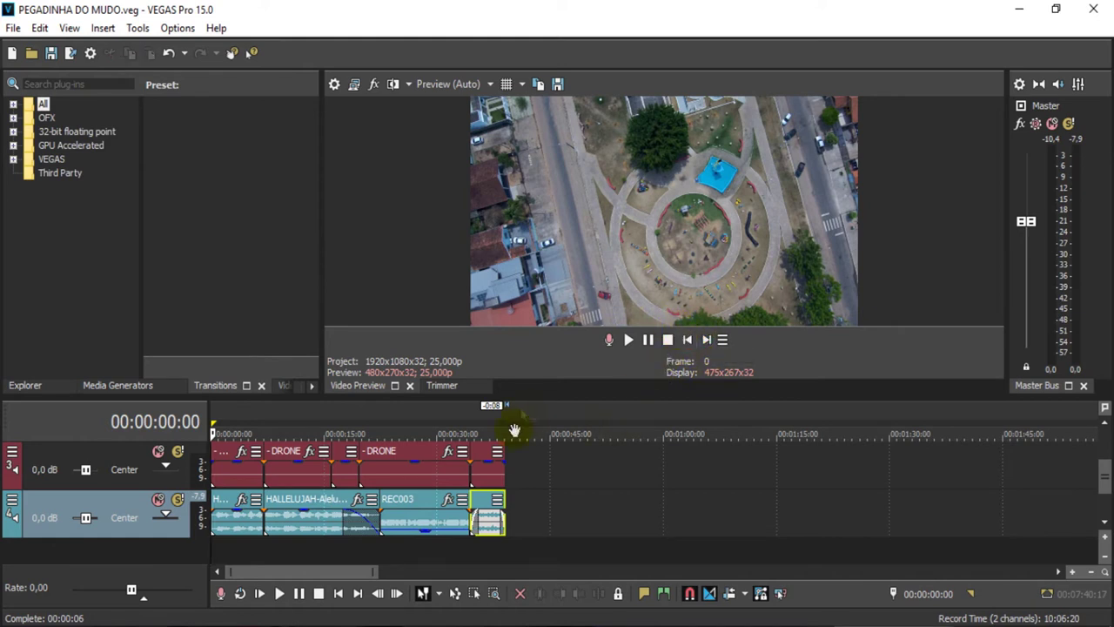
Step: Mute the DRONE video track and play from the project start to check the overlay clips above it on their own
scroll(447, 510, "down", 4)
scroll(478, 502, "up", 6)
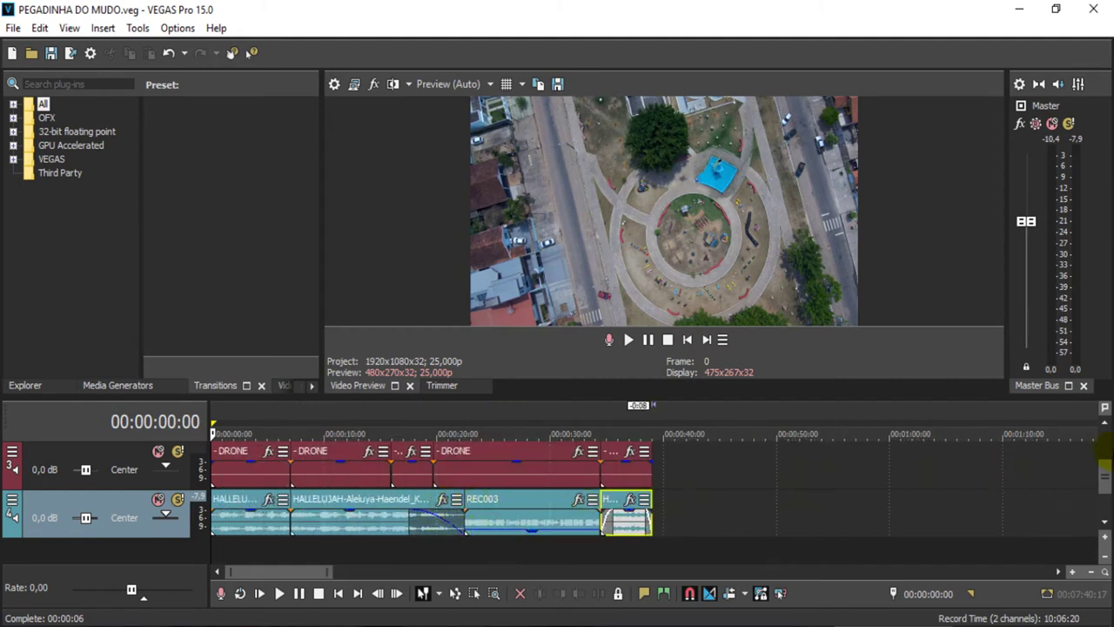
left_click_drag(1103, 449, 1103, 514)
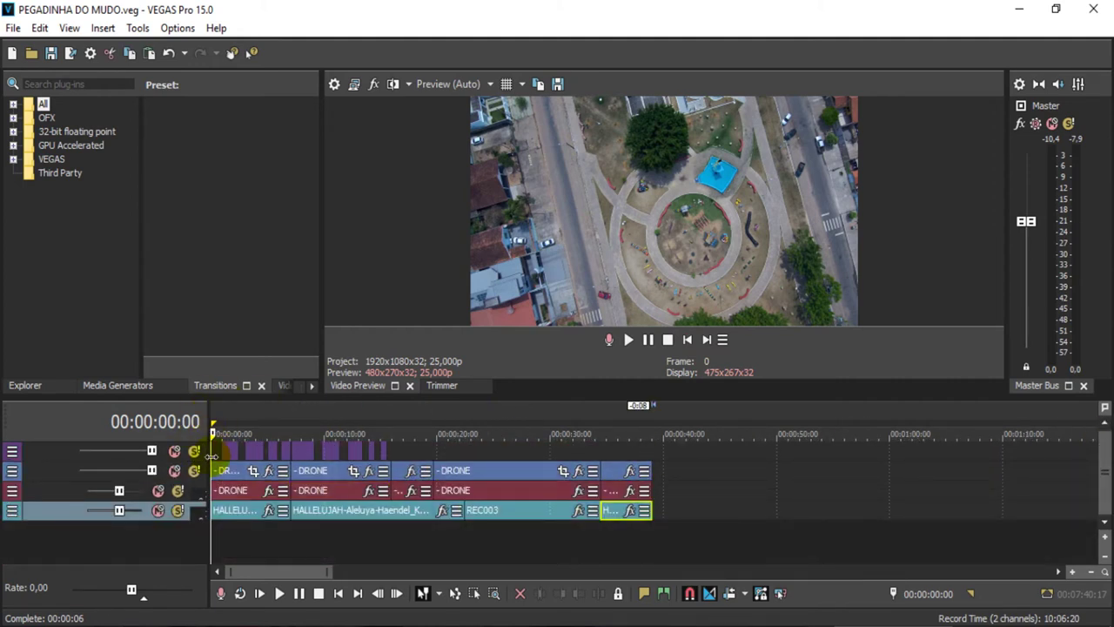
left_click(1105, 540)
left_click(1105, 540)
left_click(1106, 539)
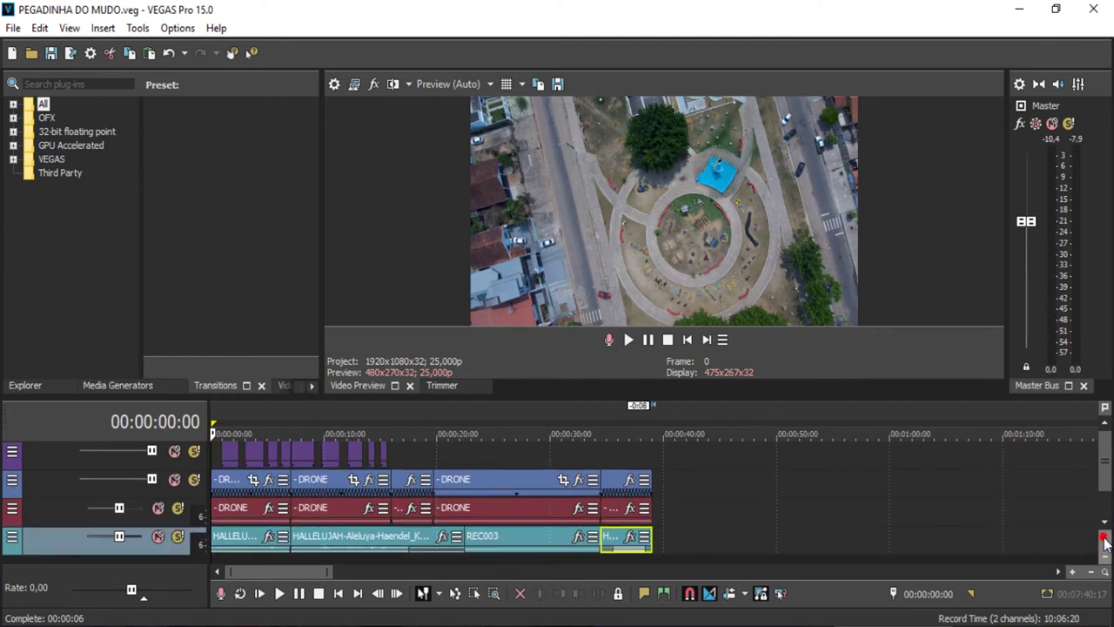
left_click(234, 488)
left_click(171, 480)
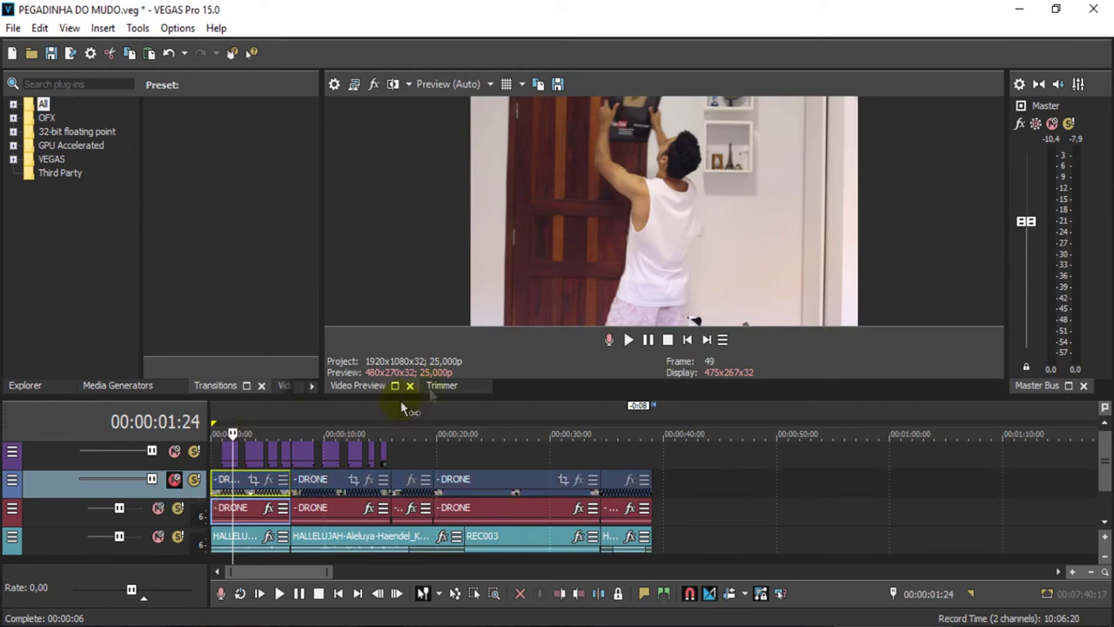
left_click(688, 340)
key("space")
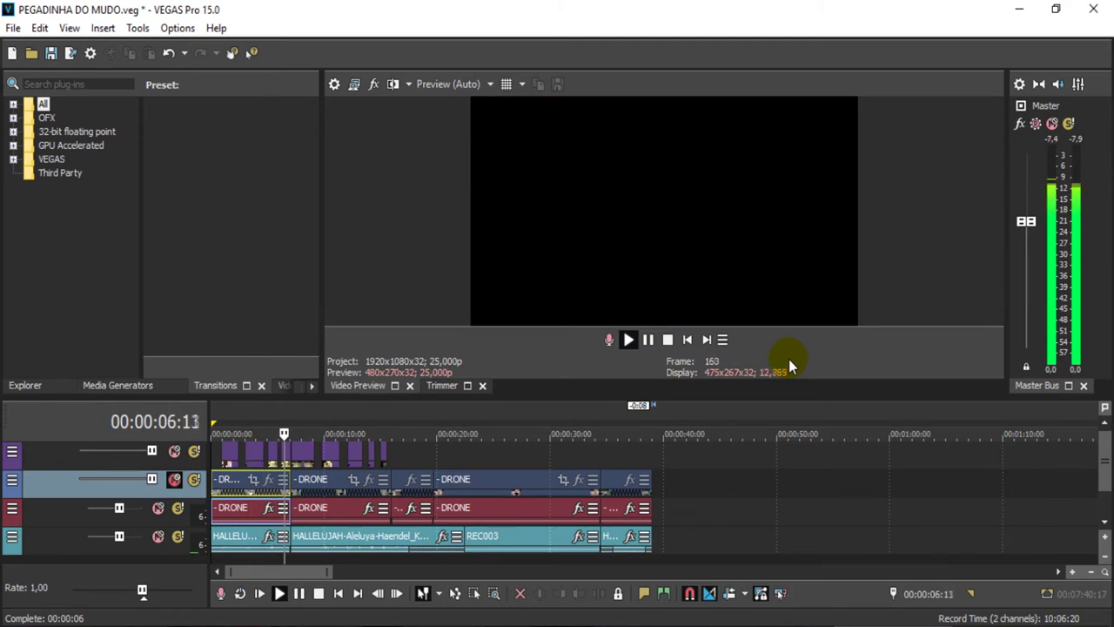
key("space")
Step: Play the edit from 00:00:04:17 through REC003 into the sped-up DRONE clip with the DRONE video track unmuted
left_click(263, 423)
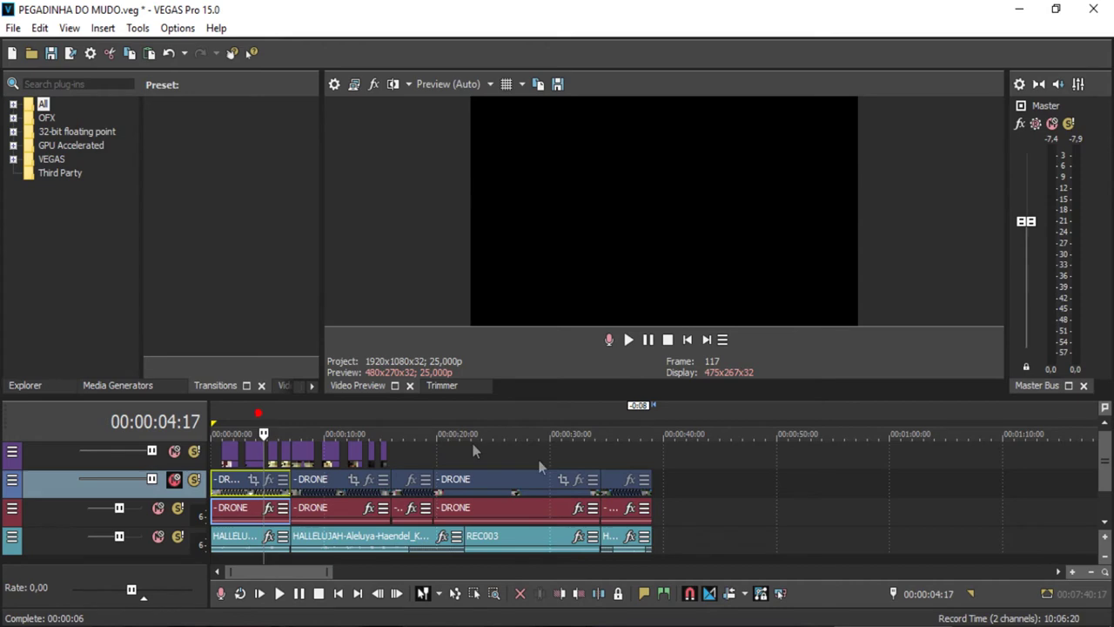
key("space")
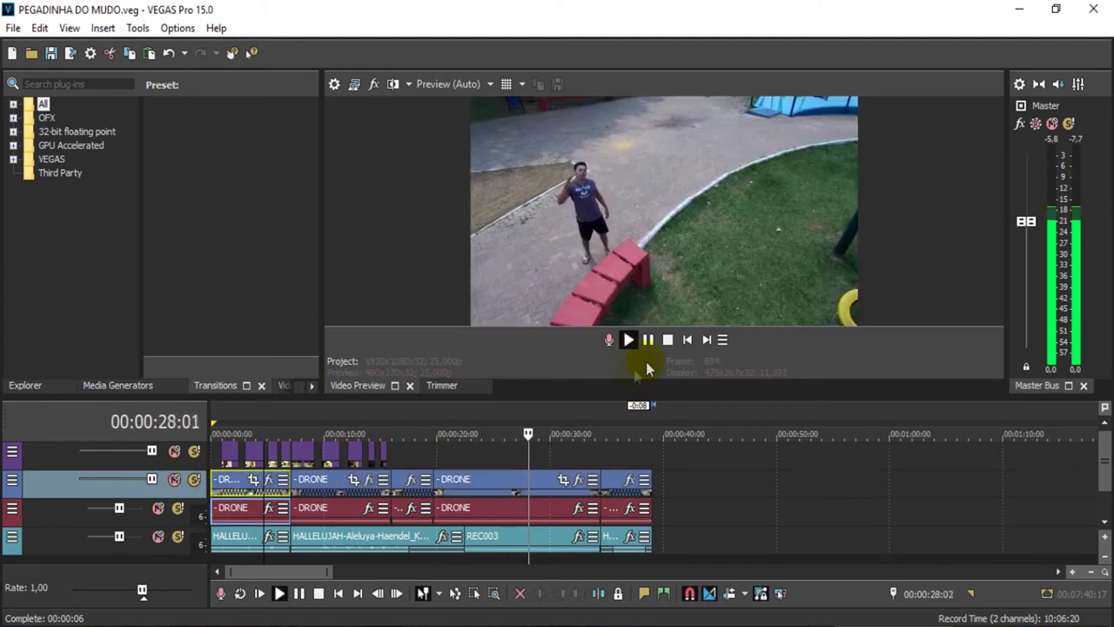
left_click(448, 384)
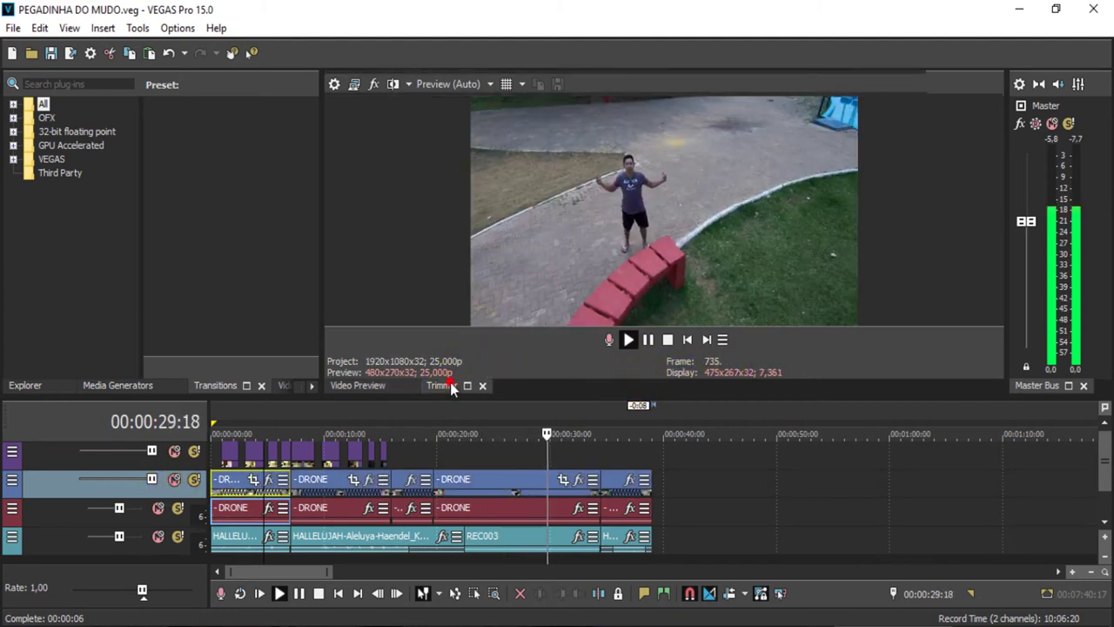
left_click(381, 387)
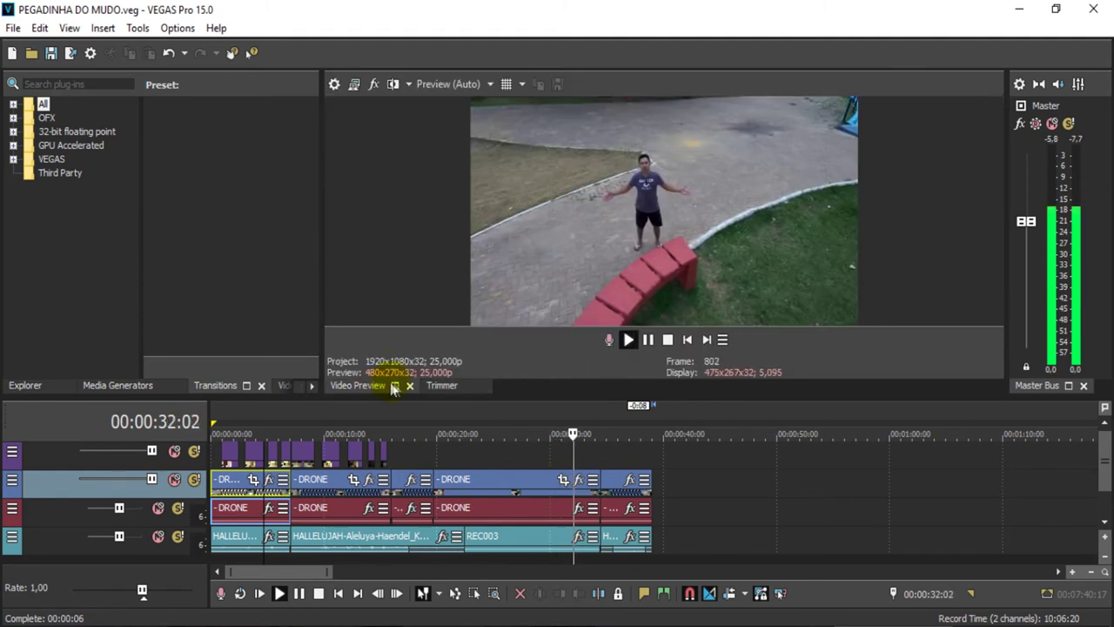
left_click(652, 344)
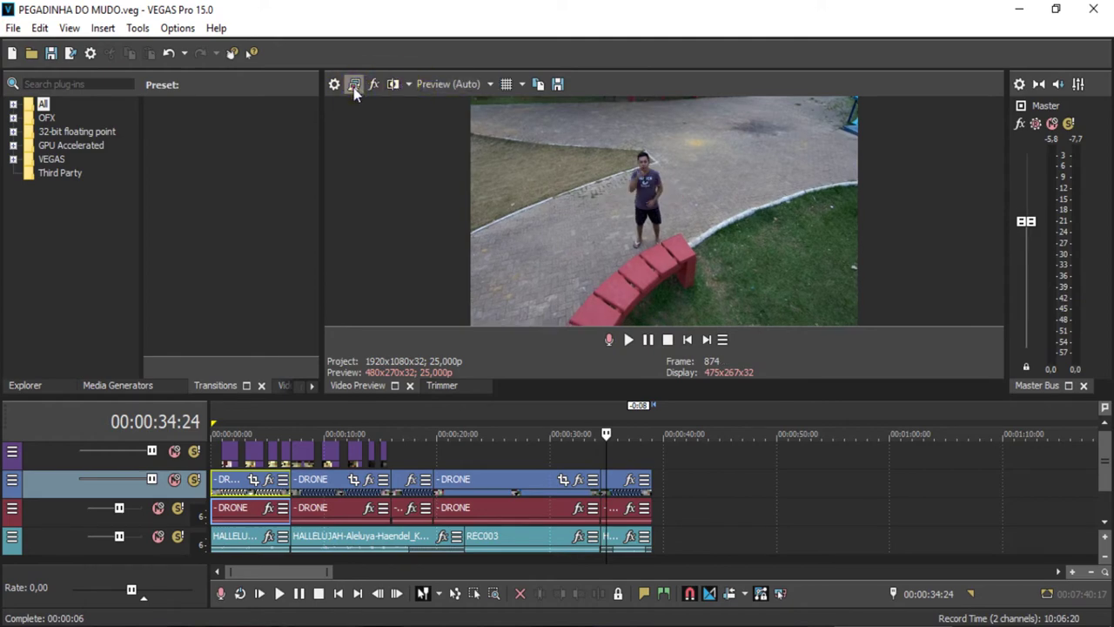
Step: Set the project's frame rate to 24,000 (Film) in the project properties
left_click(354, 85)
left_click(443, 261)
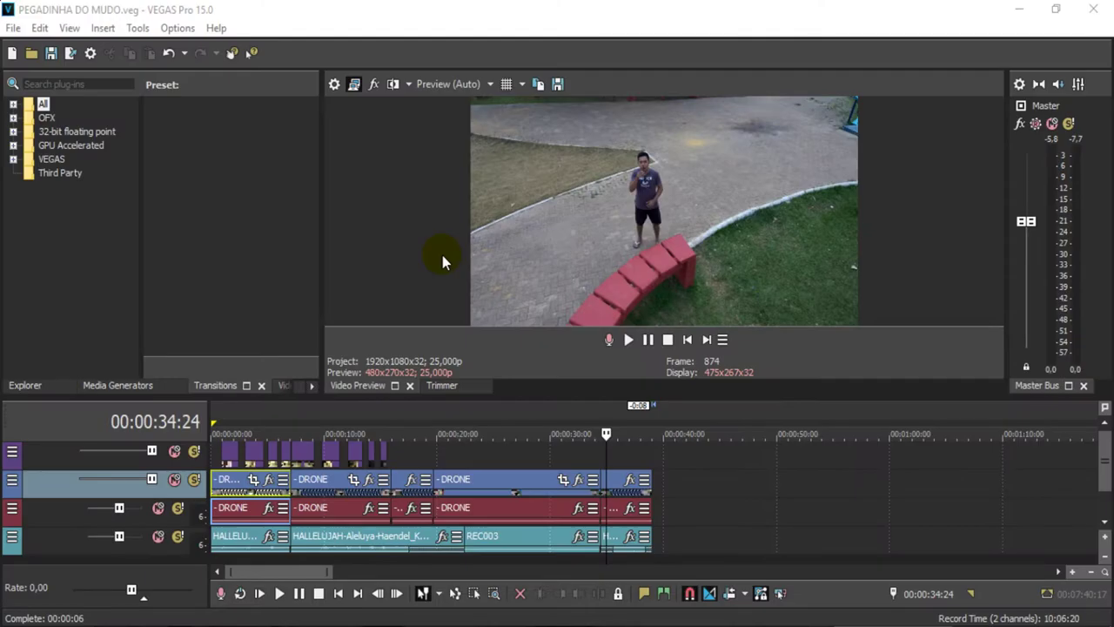
left_click(332, 78)
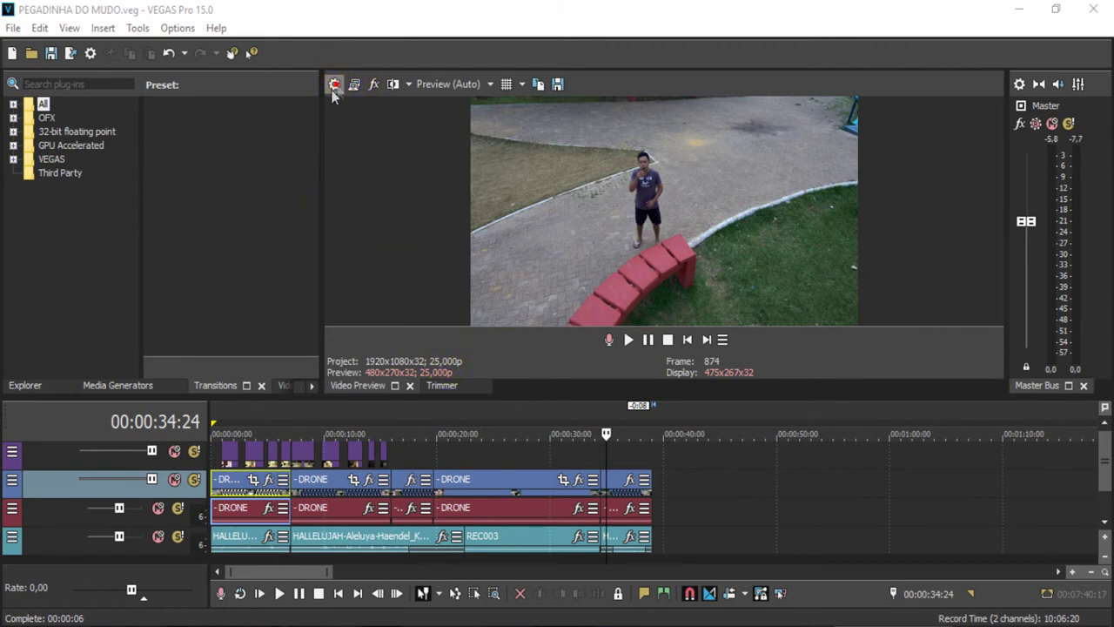
left_click(332, 85)
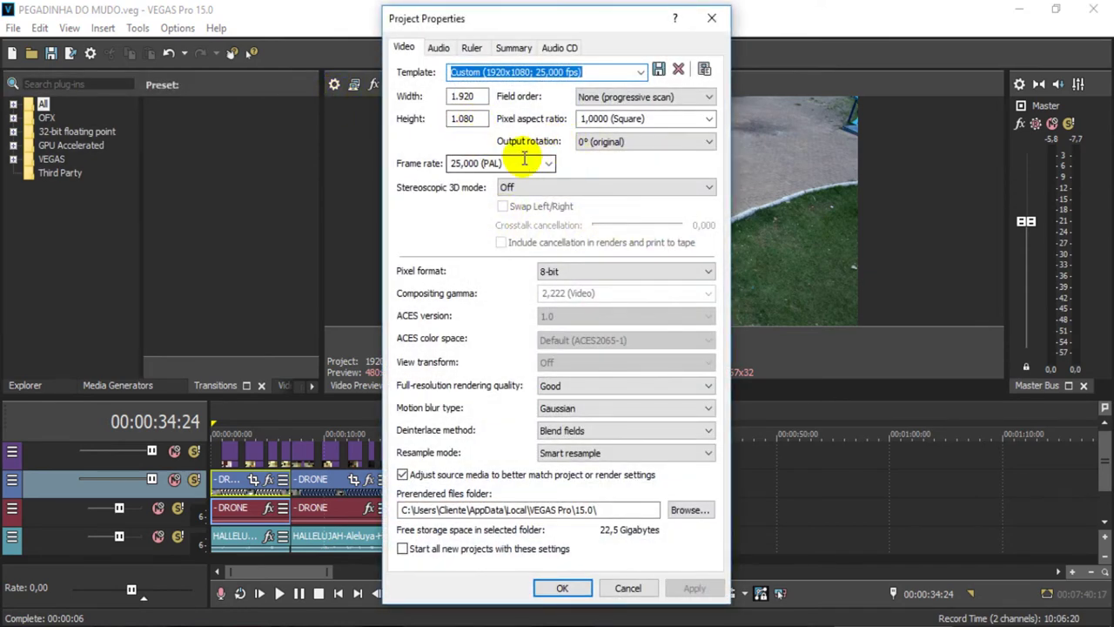
key("alt+Tab")
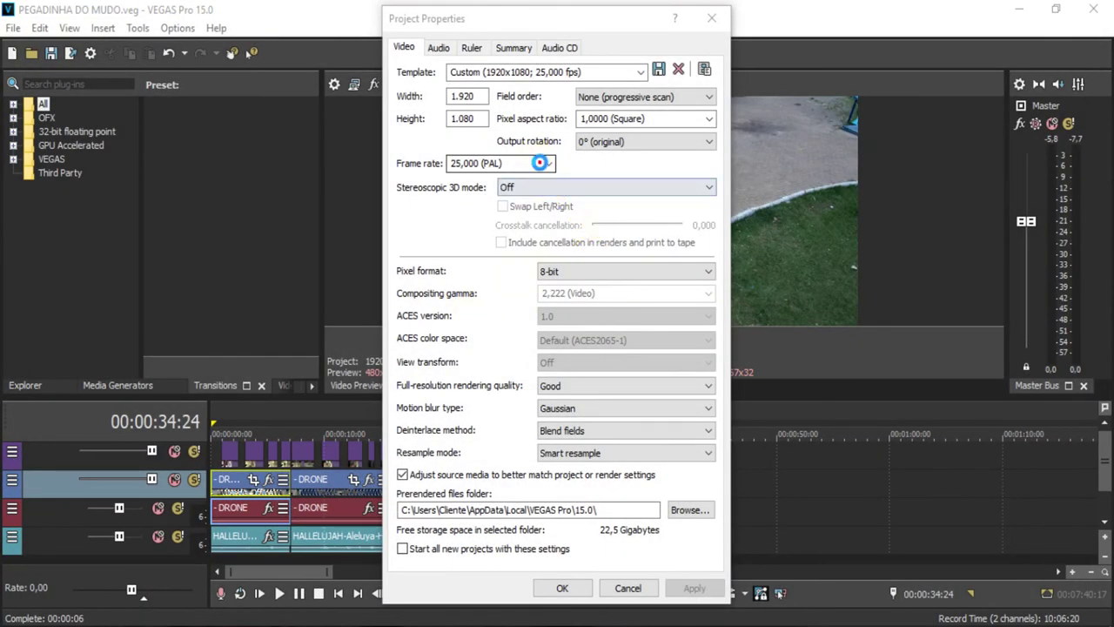
left_click(542, 168)
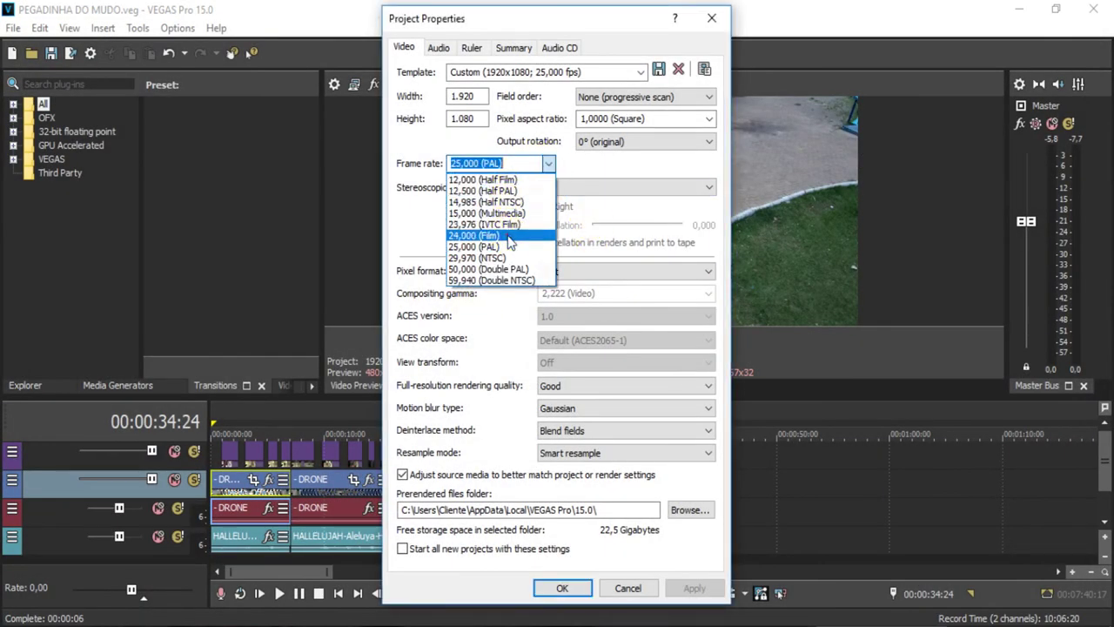
left_click(509, 236)
left_click(561, 588)
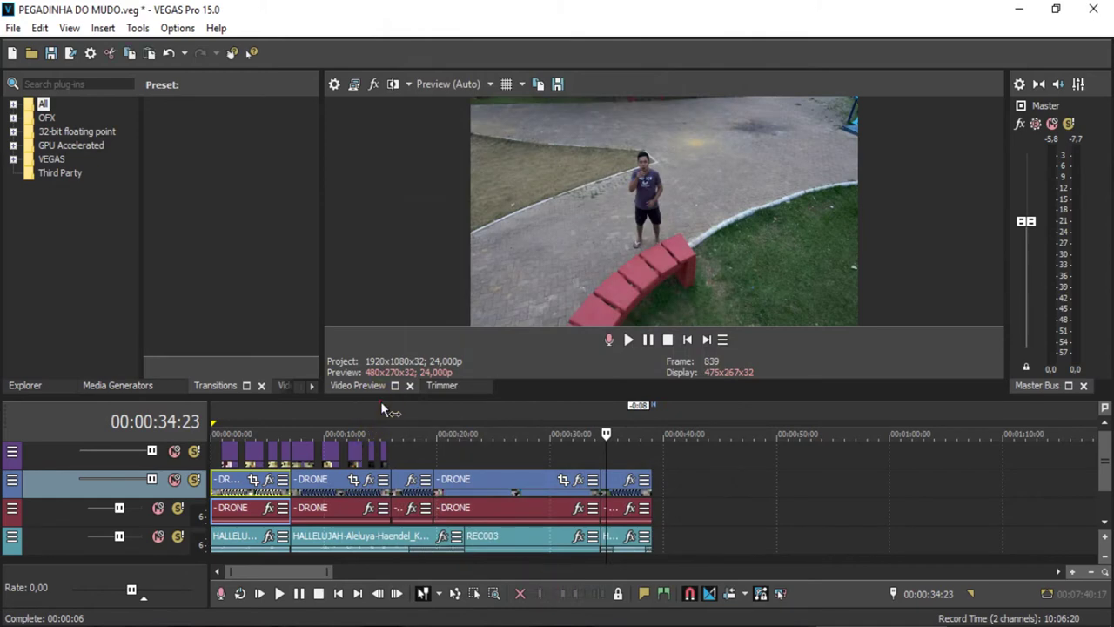
Step: Play the timeline from about 00:00:15 into REC003 to check playback at the new frame rate
left_click(381, 405)
key("space")
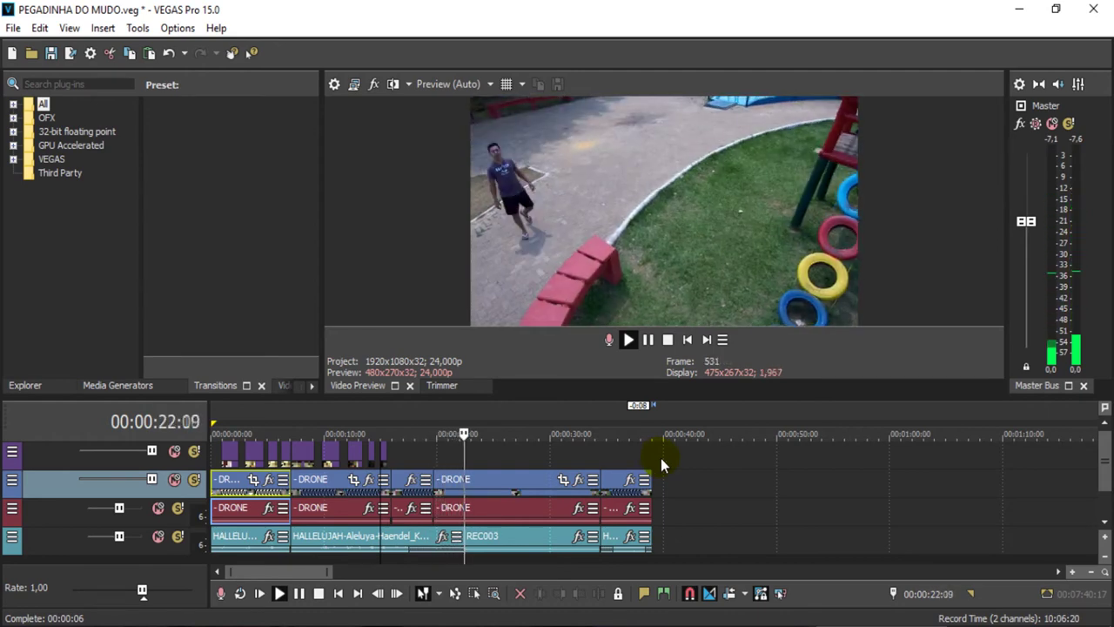
left_click(648, 340)
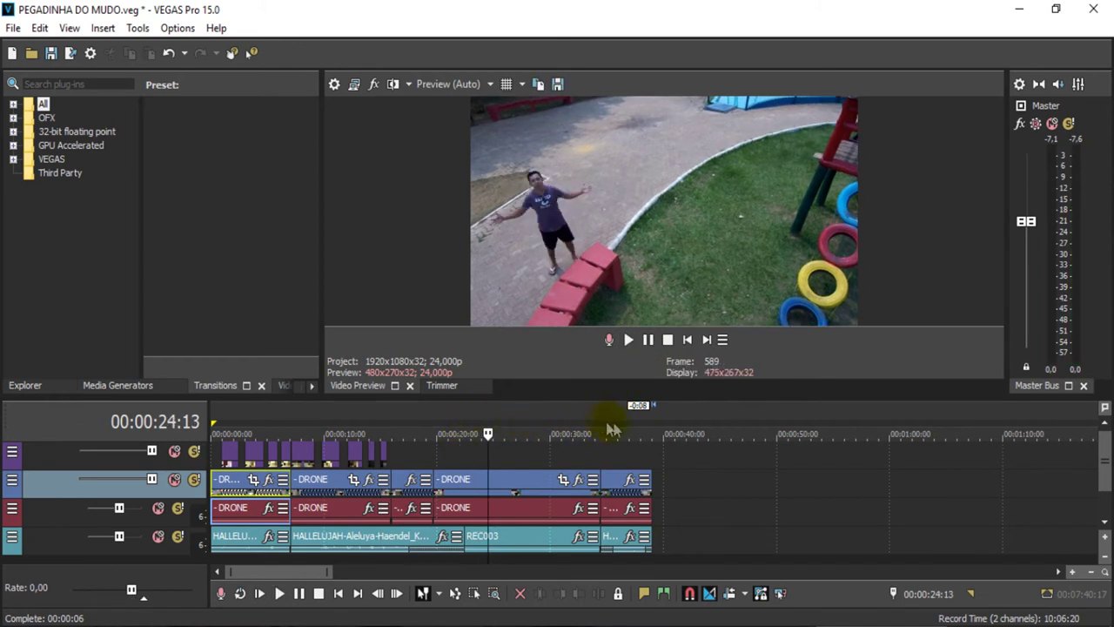
Step: Add 01.MP4 from the PEGADINHA DO MUDO folder to the timeline directly after the last DRONE clip
left_click(651, 426)
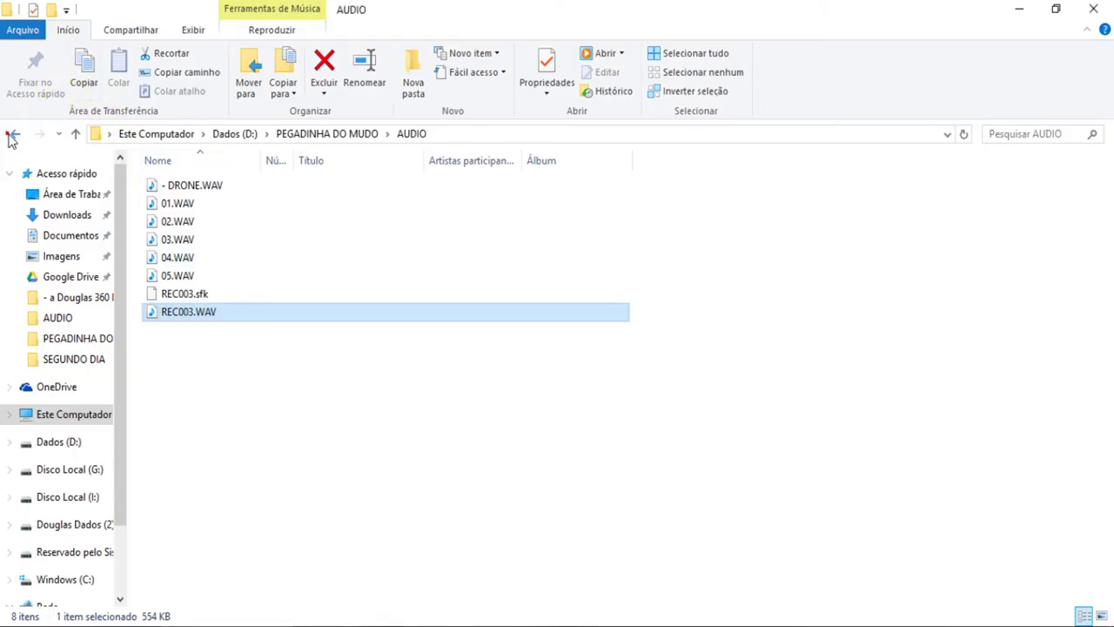
left_click(13, 135)
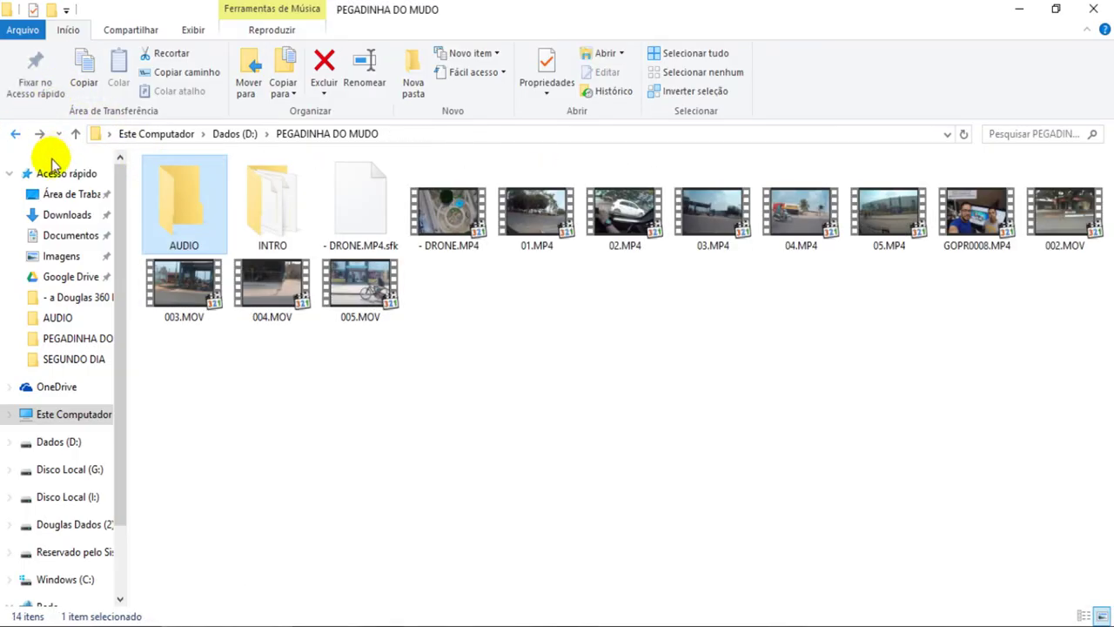
left_click(547, 242)
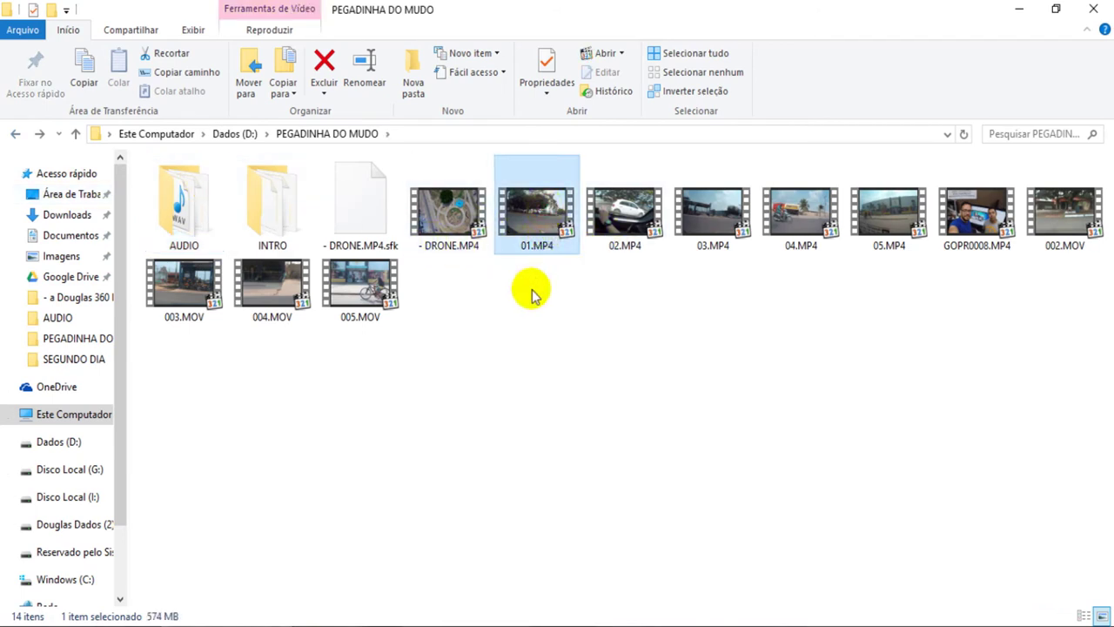
left_click_drag(537, 219, 672, 488)
Step: Delete the audio event of clip 01, keeping only its video
left_click(704, 510)
left_click(732, 516)
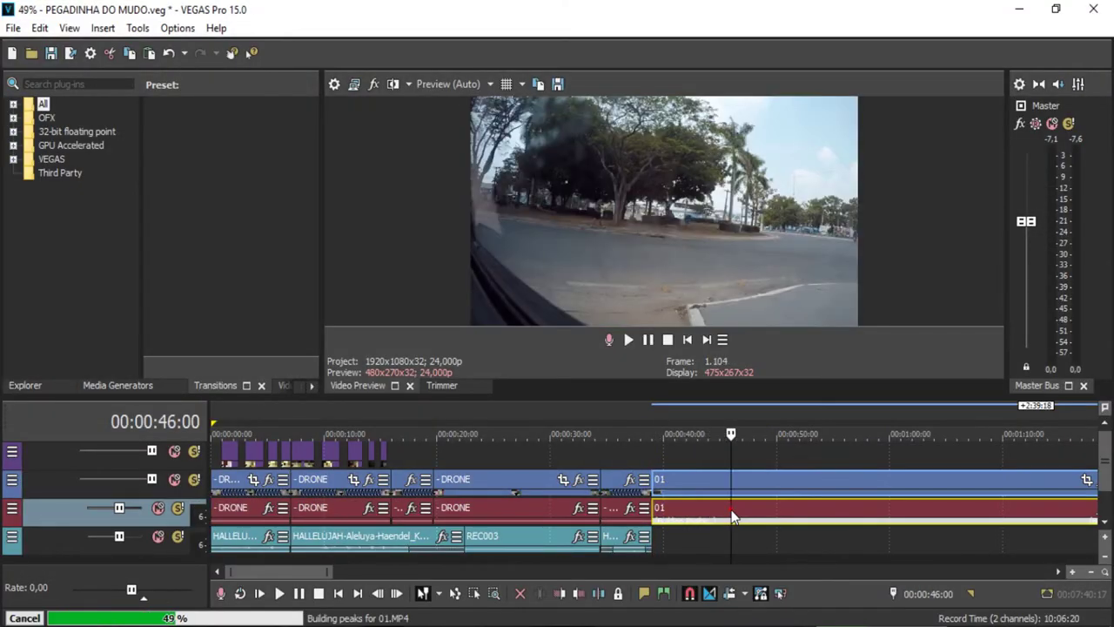
left_click(773, 507)
key("Delete")
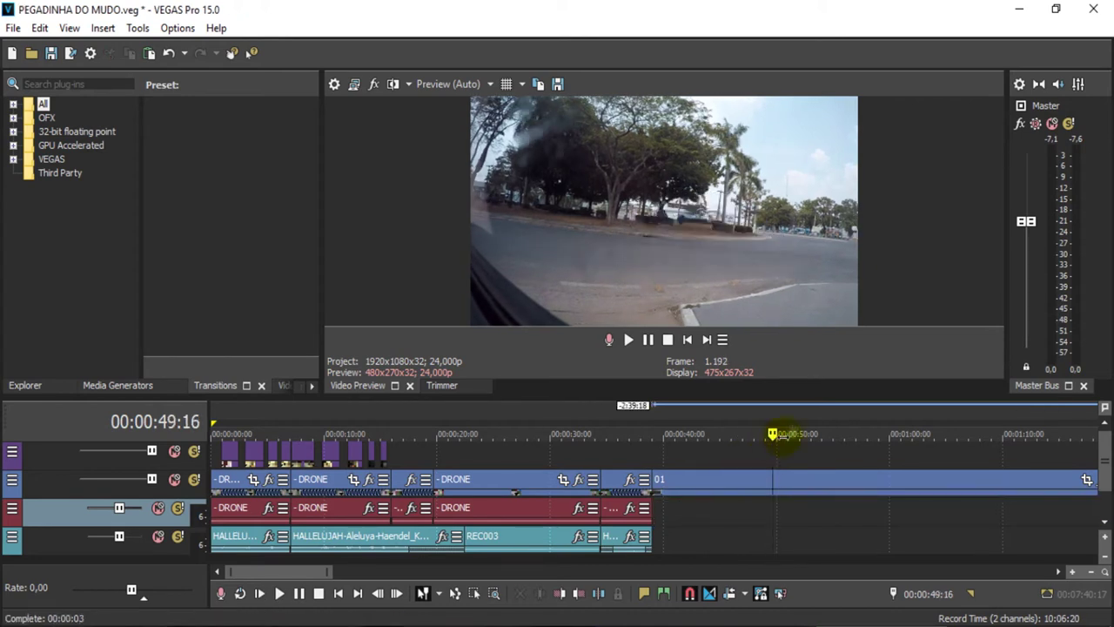
Step: Review the 01 clip along the timeline and turn off Maintain aspect ratio in its video event properties
left_click_drag(827, 426, 845, 427)
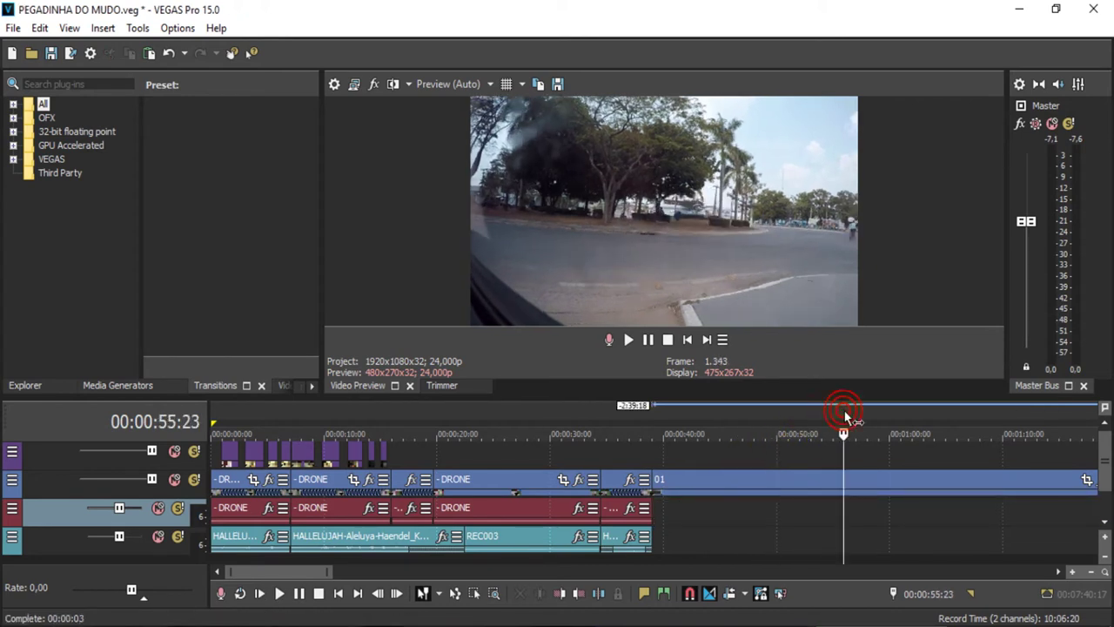
scroll(849, 426, "down", 3)
left_click_drag(532, 427, 609, 423)
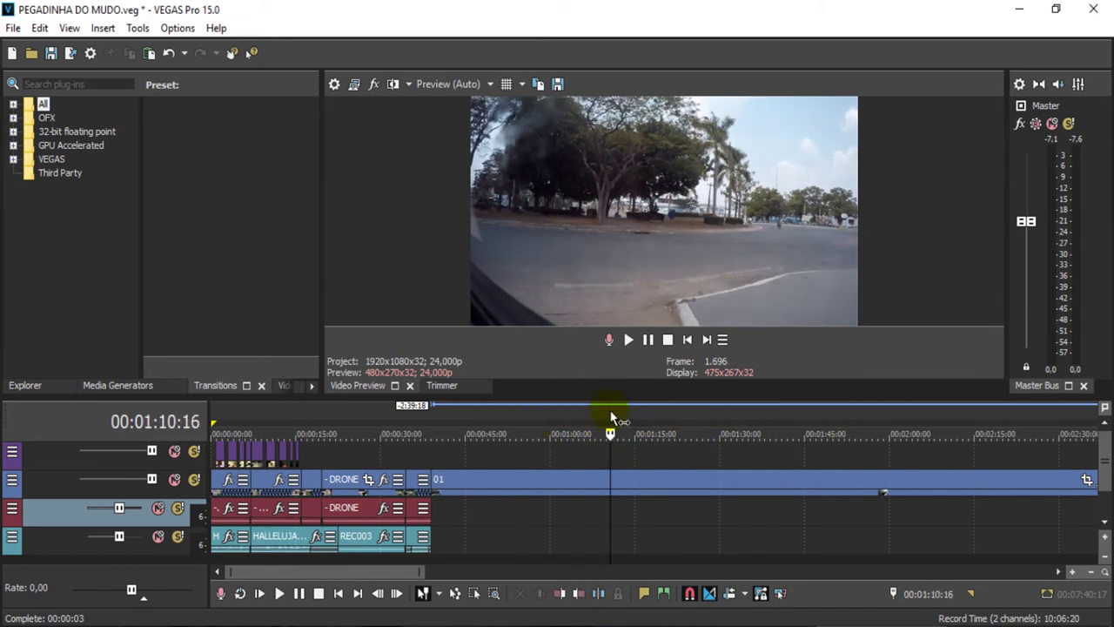
left_click_drag(678, 409, 612, 411)
scroll(736, 438, "down", 5)
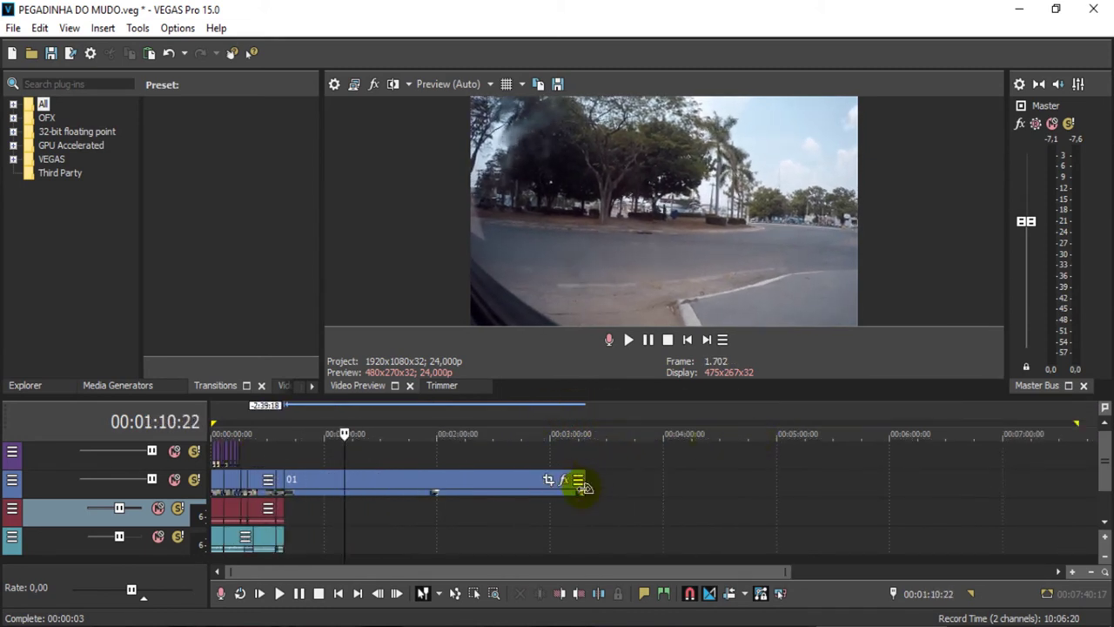
left_click(527, 485)
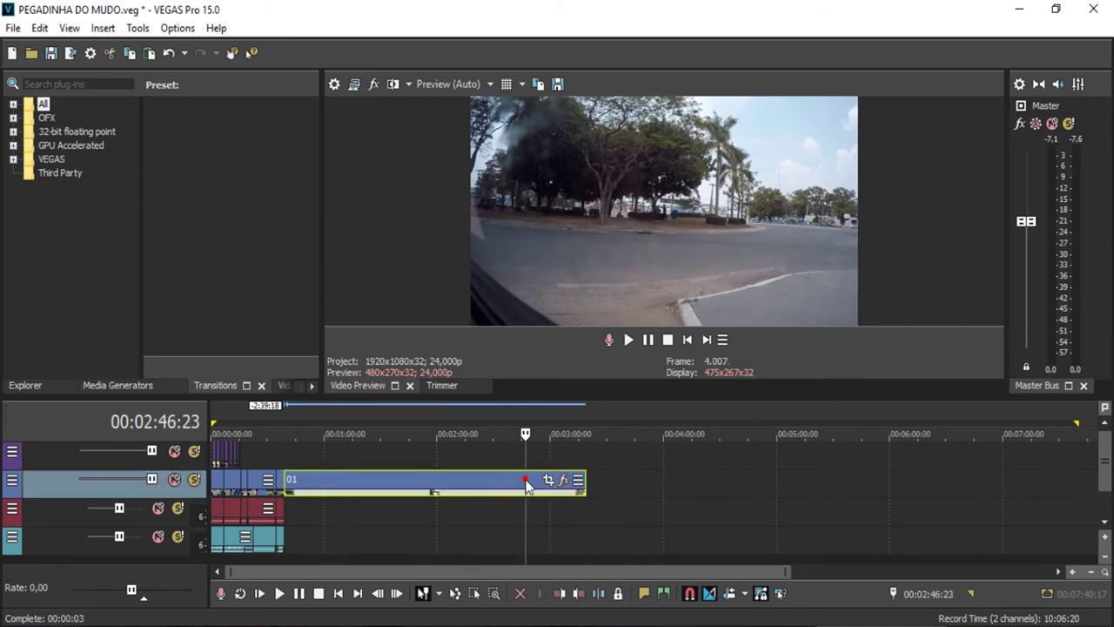
right_click(526, 484)
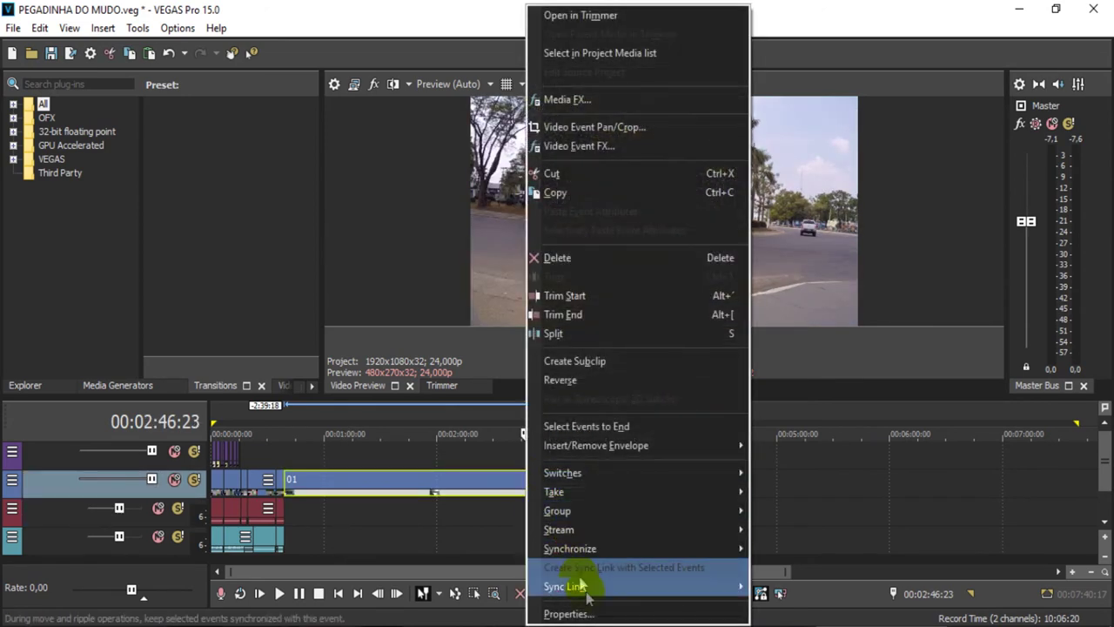
left_click(568, 614)
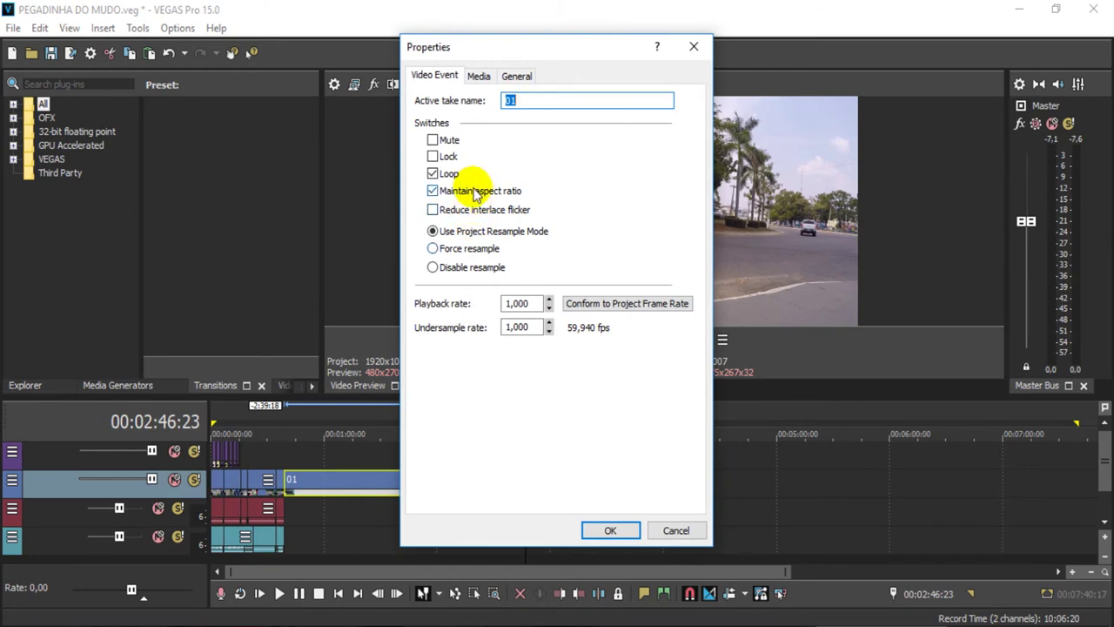
left_click(452, 191)
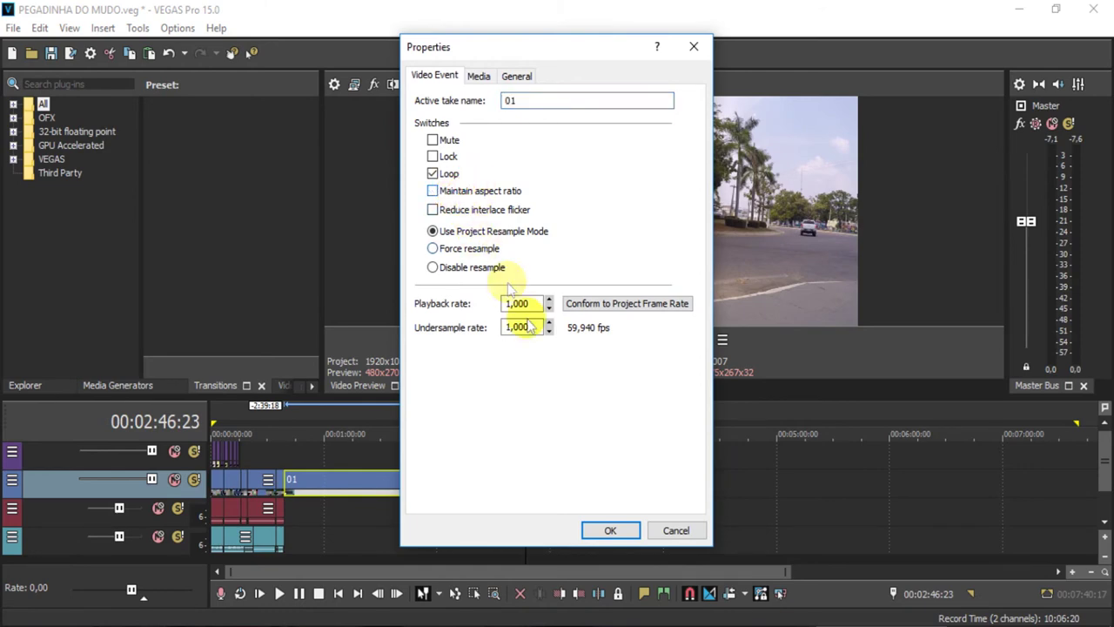
left_click(612, 531)
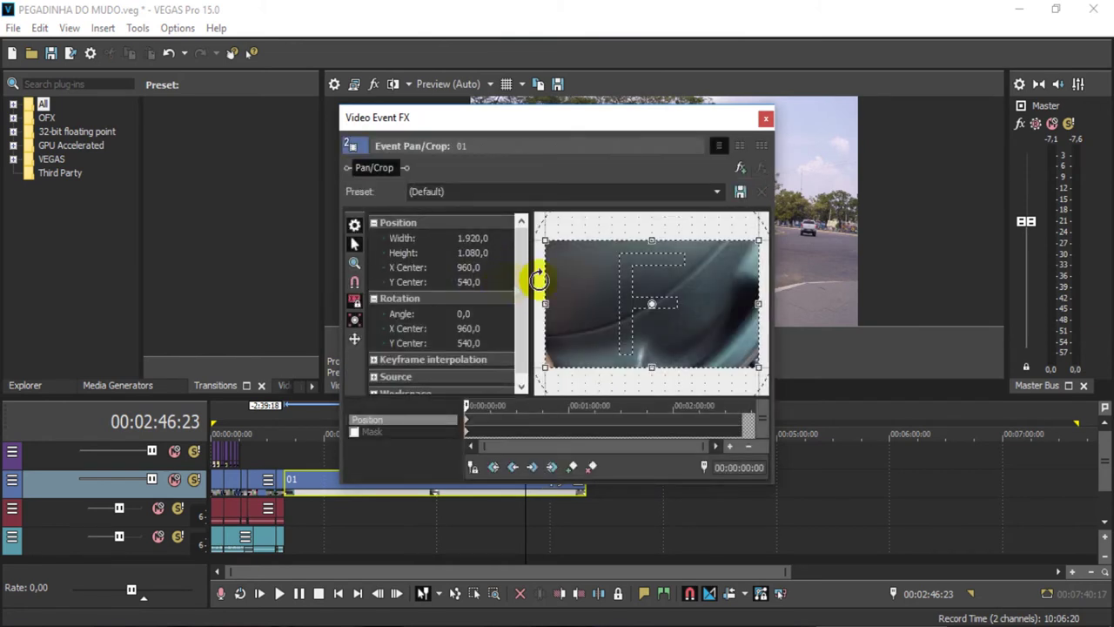
Step: Crop the 01 clip with Event Pan/Crop to about 926 × 521, centred at about X 928.5, Y 519
left_click_drag(541, 237, 526, 224)
scroll(567, 236, "down", 3)
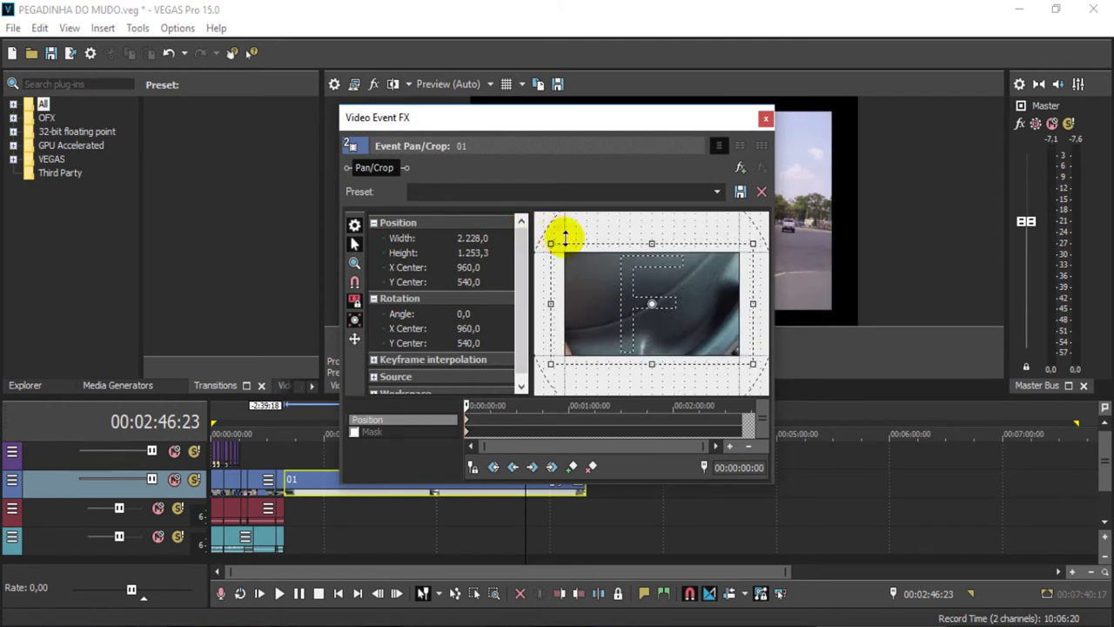
left_click_drag(563, 250, 635, 340)
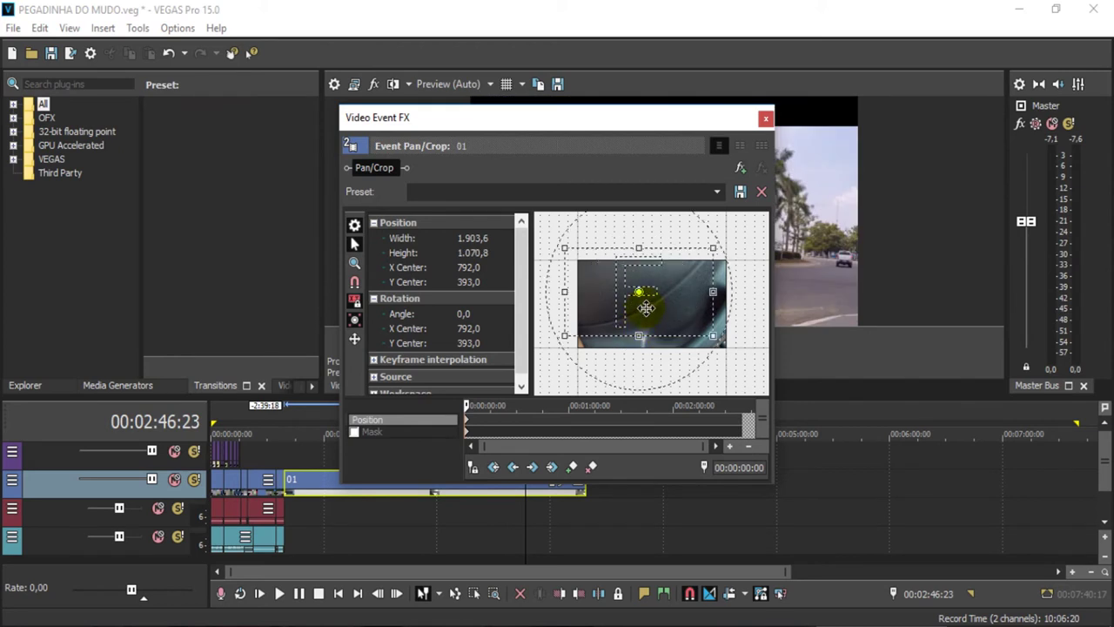
left_click_drag(645, 317, 646, 328)
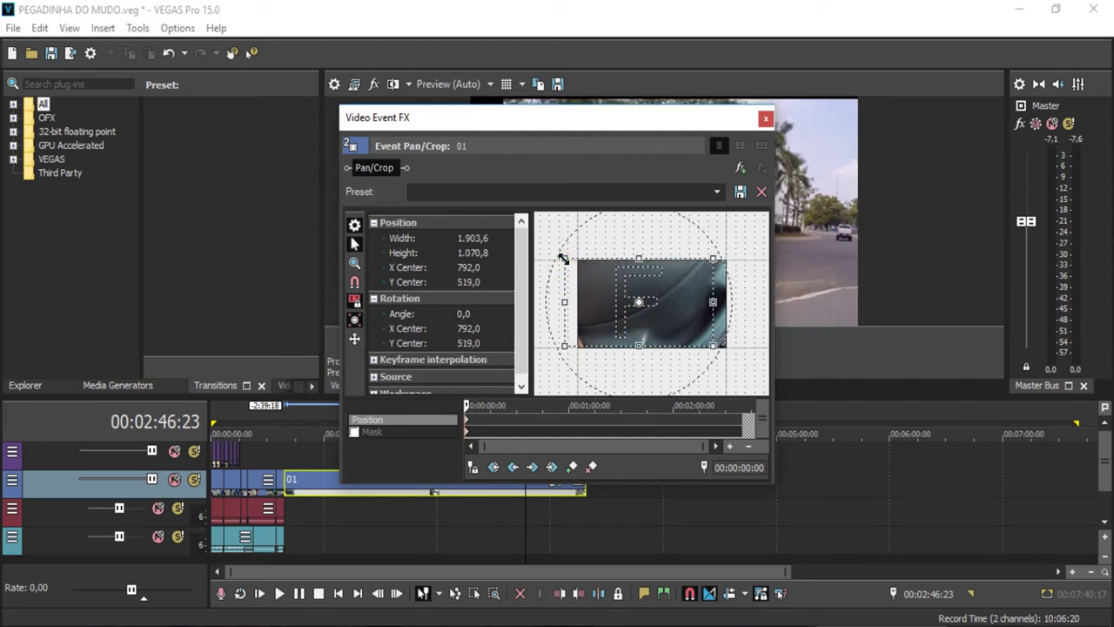
left_click_drag(589, 263, 642, 267)
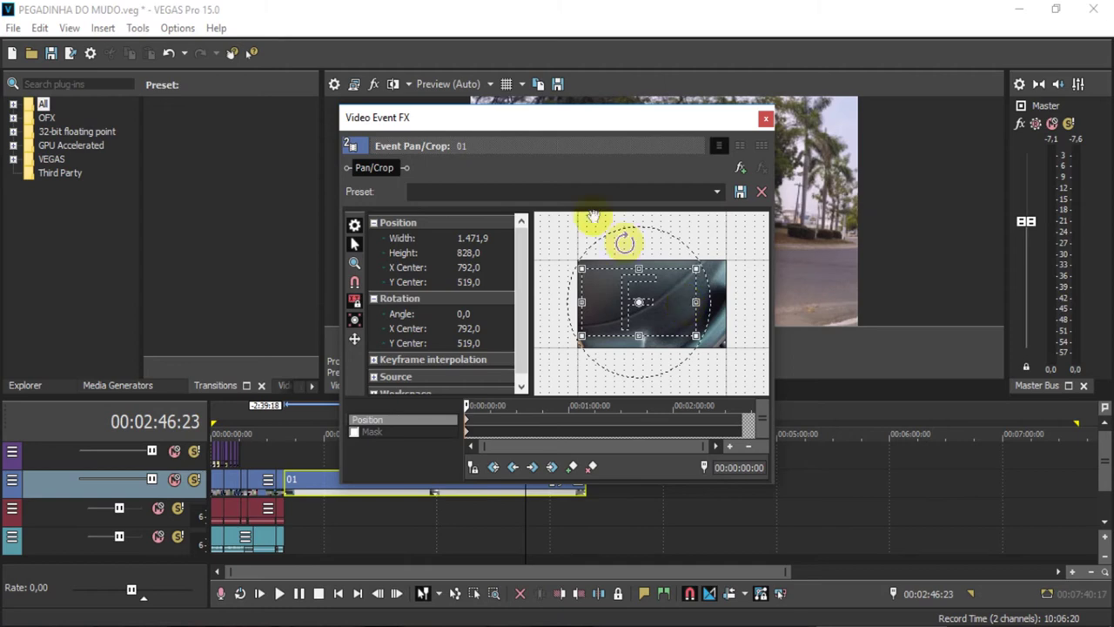
left_click_drag(727, 110, 520, 114)
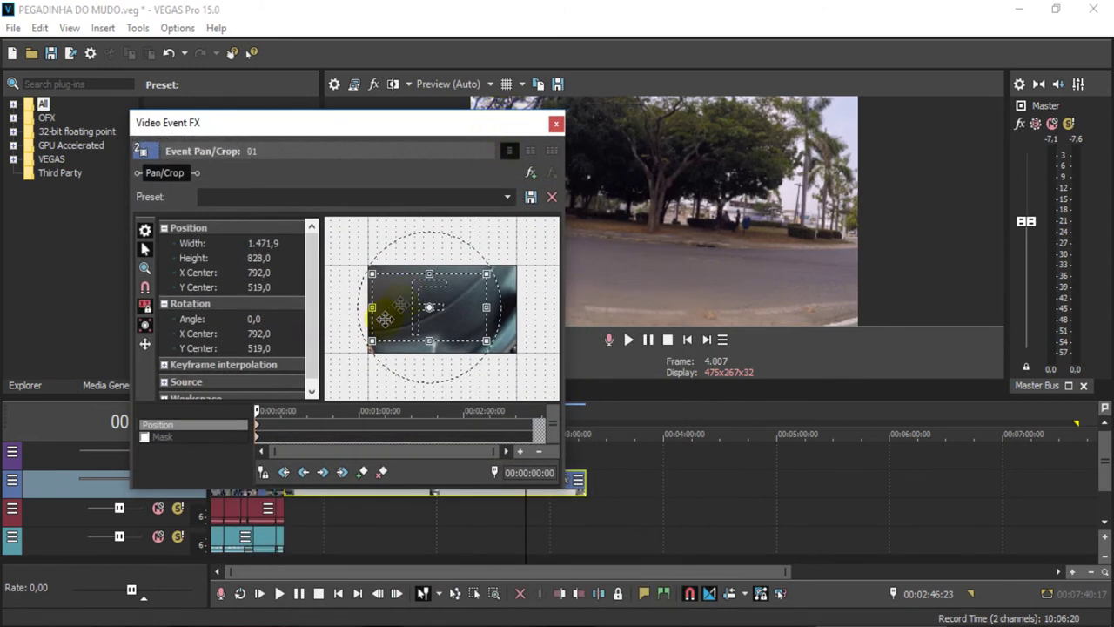
left_click_drag(376, 306, 457, 311)
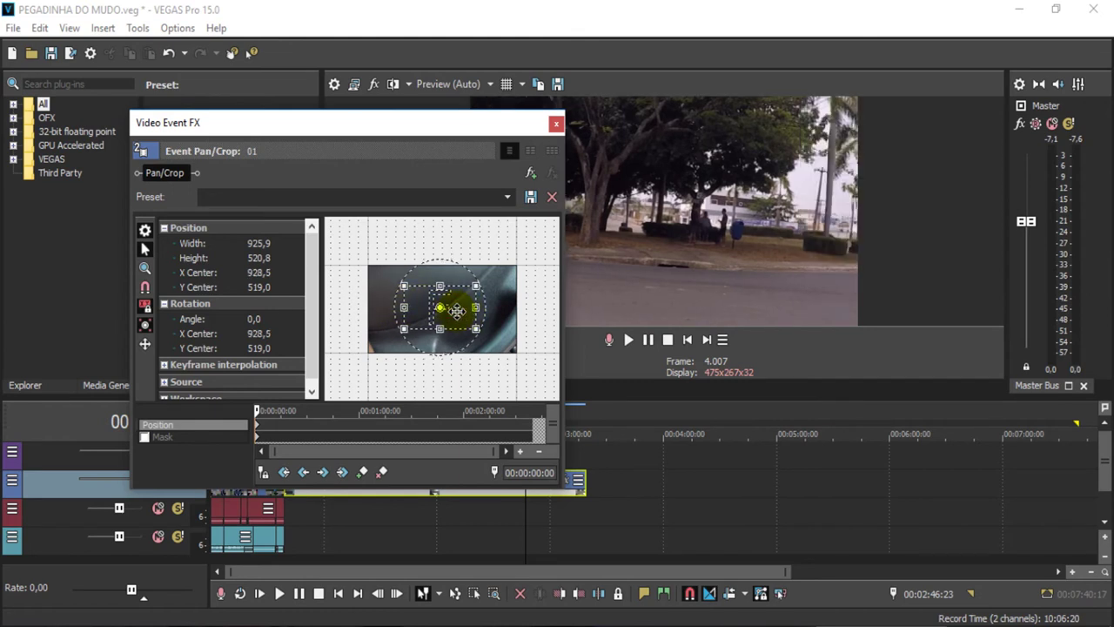
left_click_drag(471, 128, 376, 116)
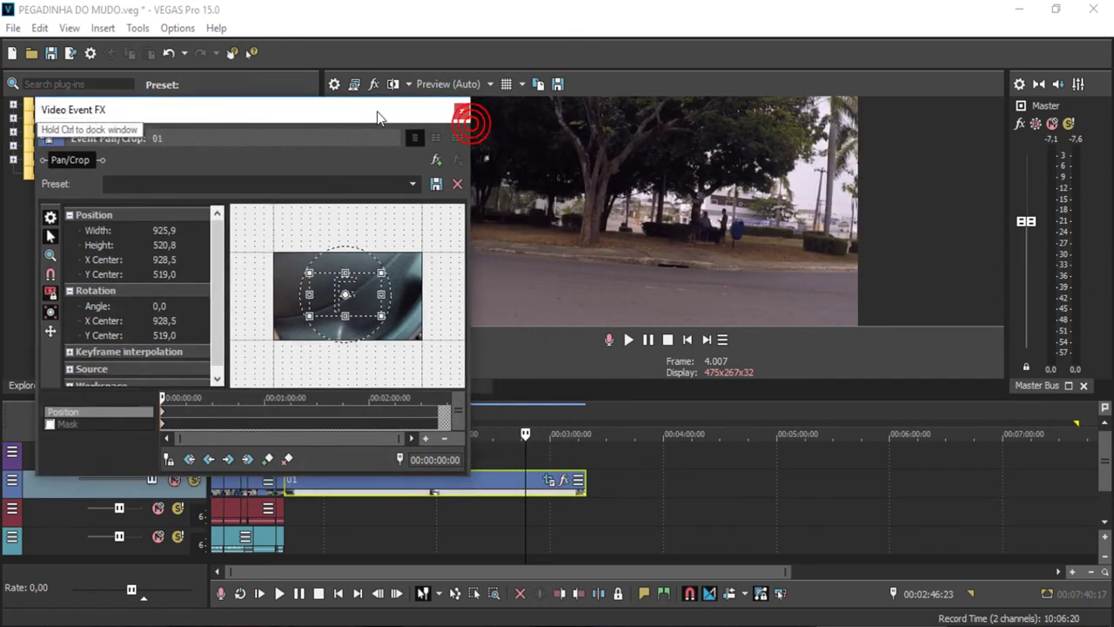
left_click(460, 111)
Step: Add the 01 audio file from the AUDIO folder to the DRONE audio track, starting at about 00:01:07
left_click(325, 424)
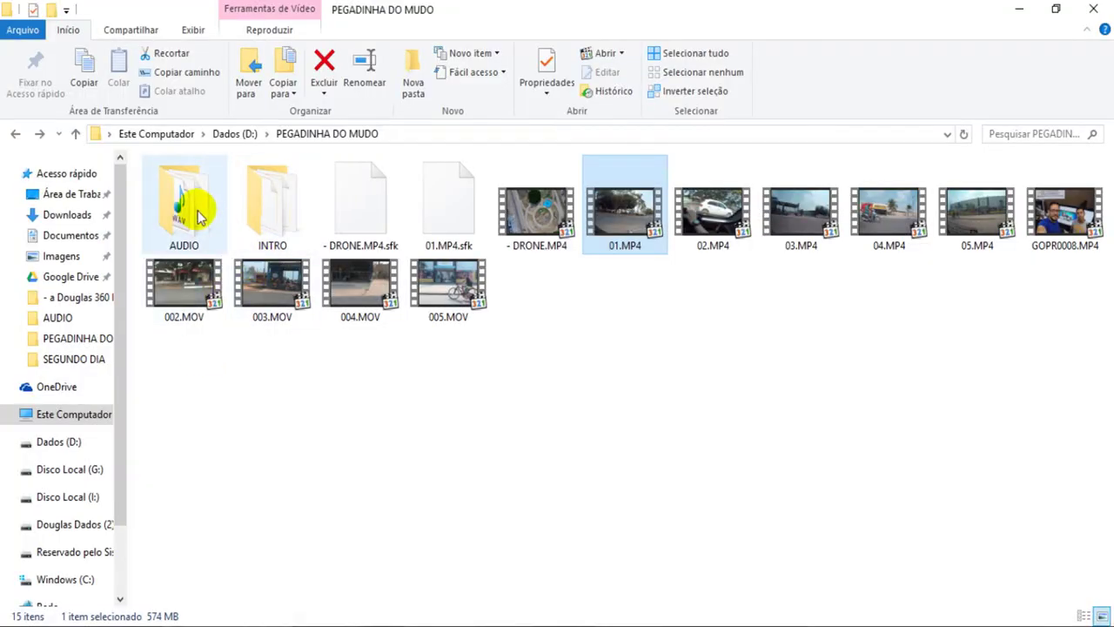
double_click(193, 209)
left_click_drag(175, 206, 345, 510)
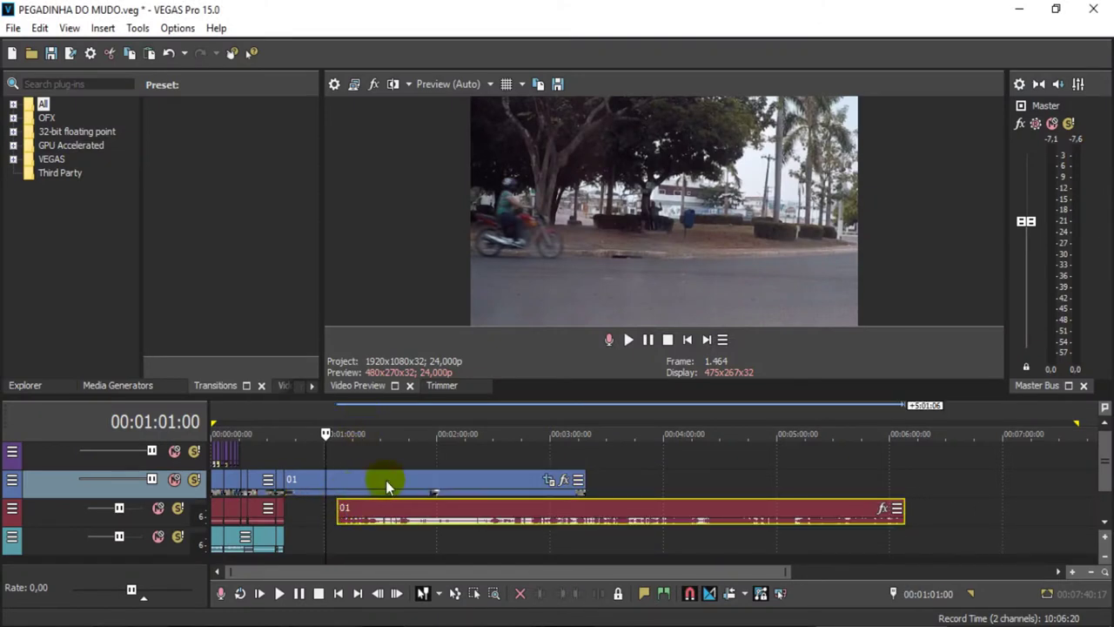
Step: Play the start of the 01 video, cut off everything before 00:00:44:23 and move the remainder against the last DRONE clip
scroll(427, 480, "up", 2)
left_click(411, 432)
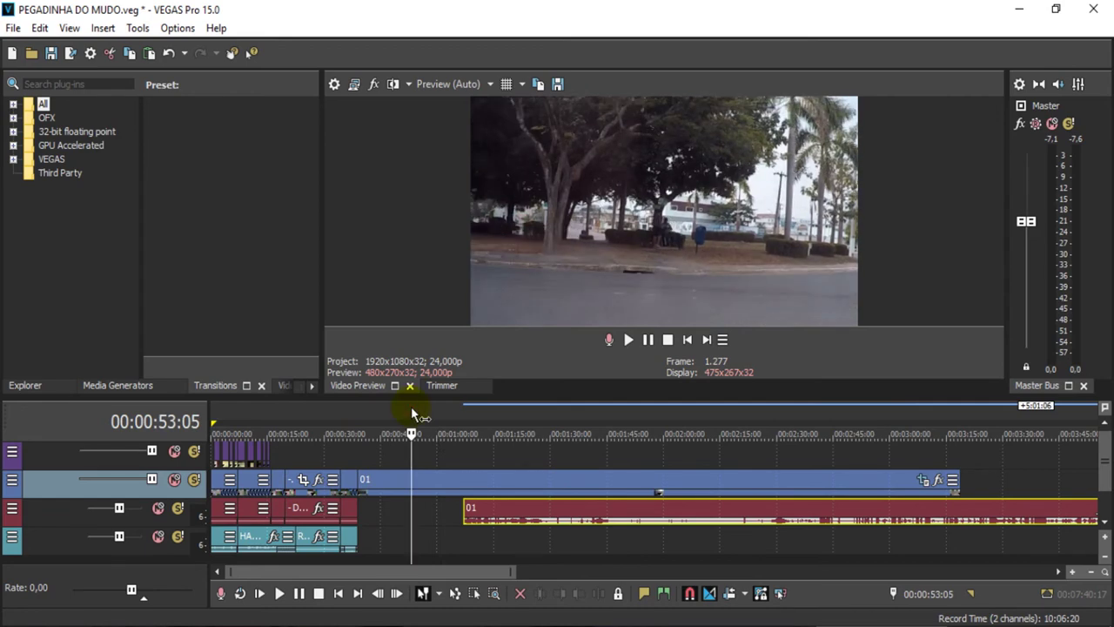
scroll(396, 411, "up", 5)
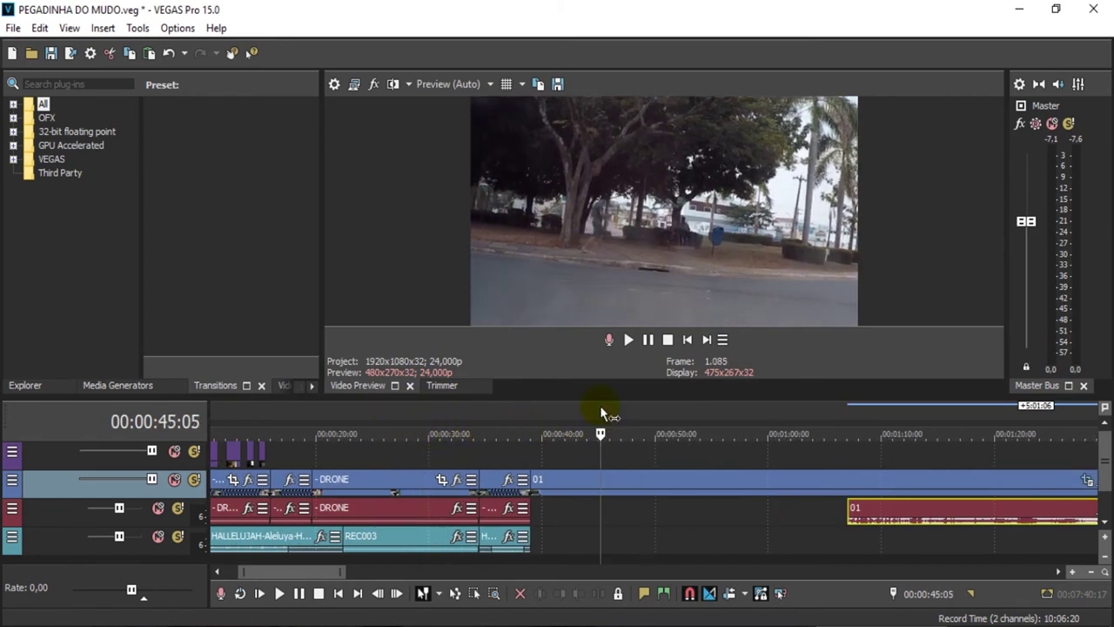
left_click_drag(598, 424, 543, 416)
key("space")
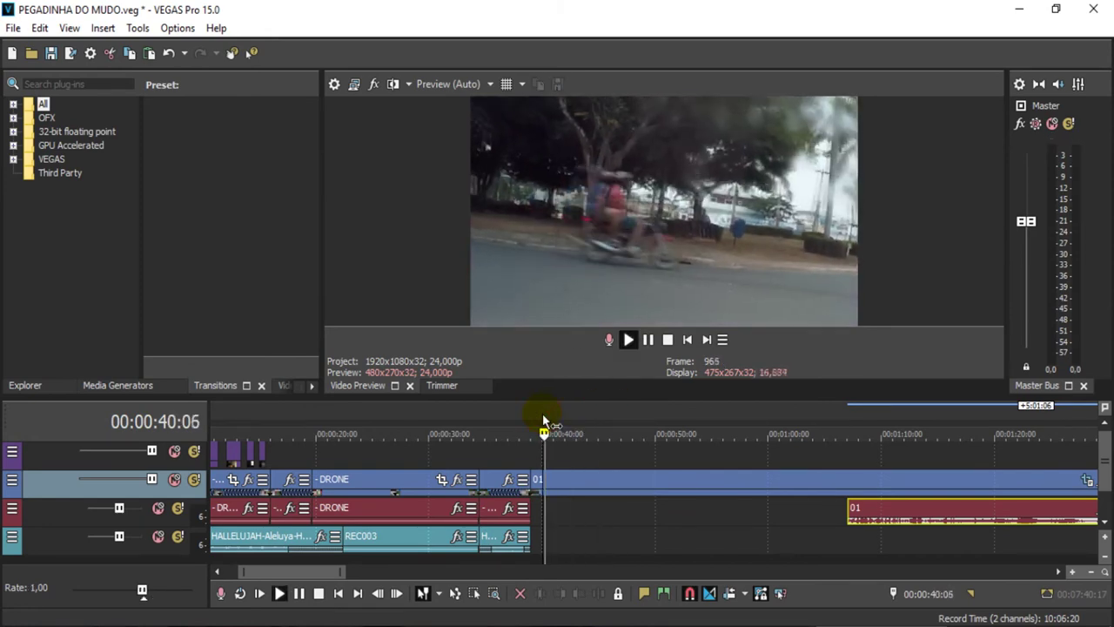
left_click(649, 341)
left_click(598, 492)
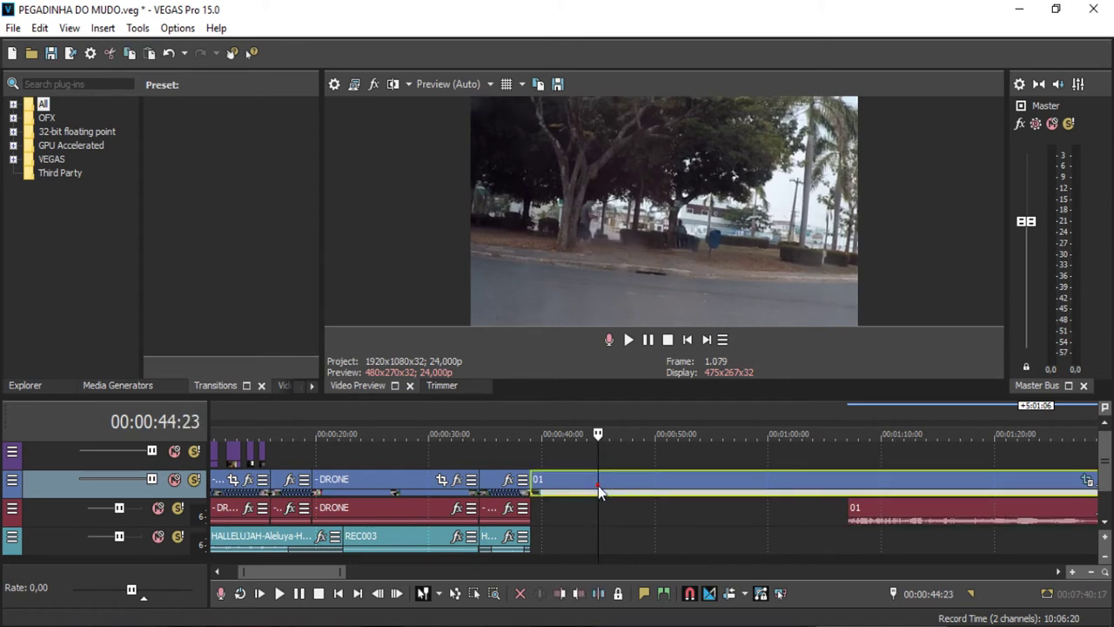
left_click(585, 596)
left_click(566, 492)
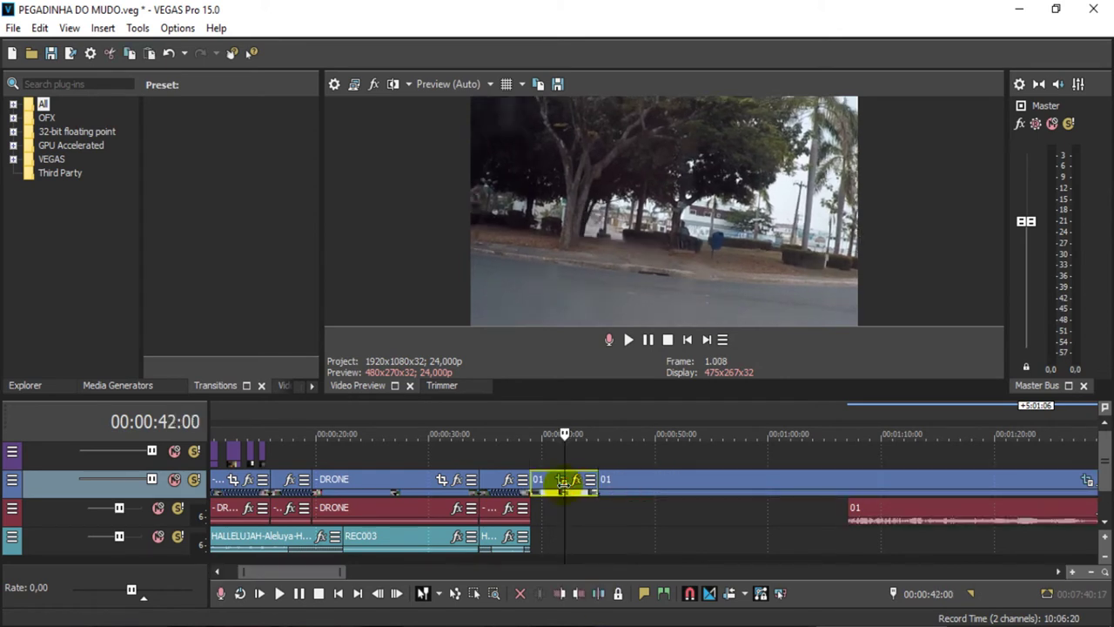
key("Delete")
left_click_drag(623, 492, 562, 491)
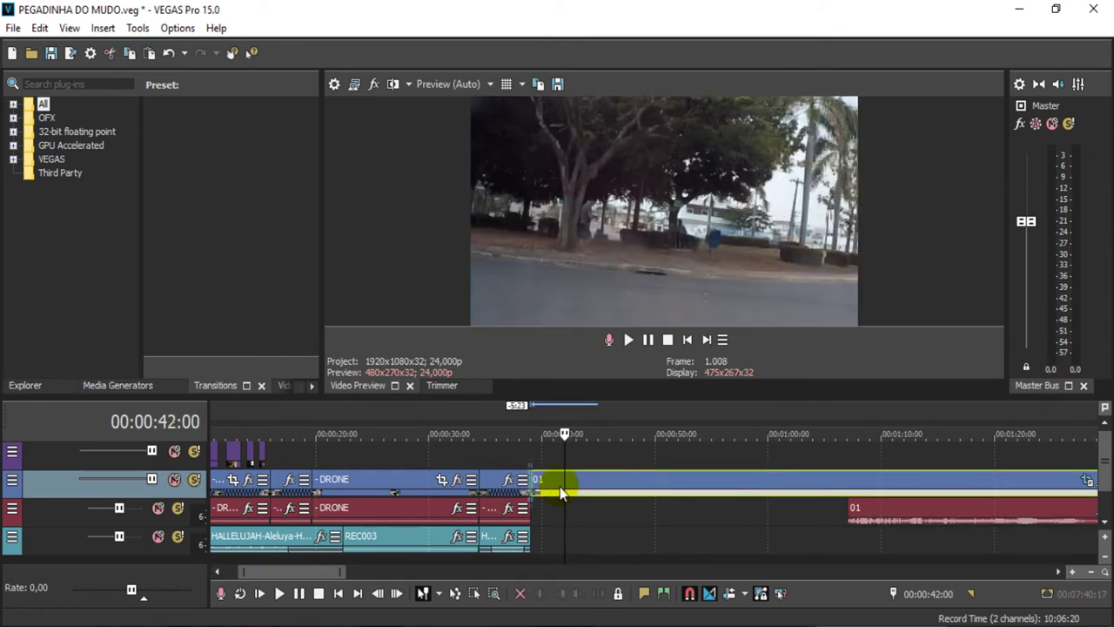
Step: Move the 01 audio event to start together with the 01 video and play both from about 00:00:42
left_click(877, 519)
left_click_drag(878, 519, 560, 515)
key("space")
key("space")
key("space")
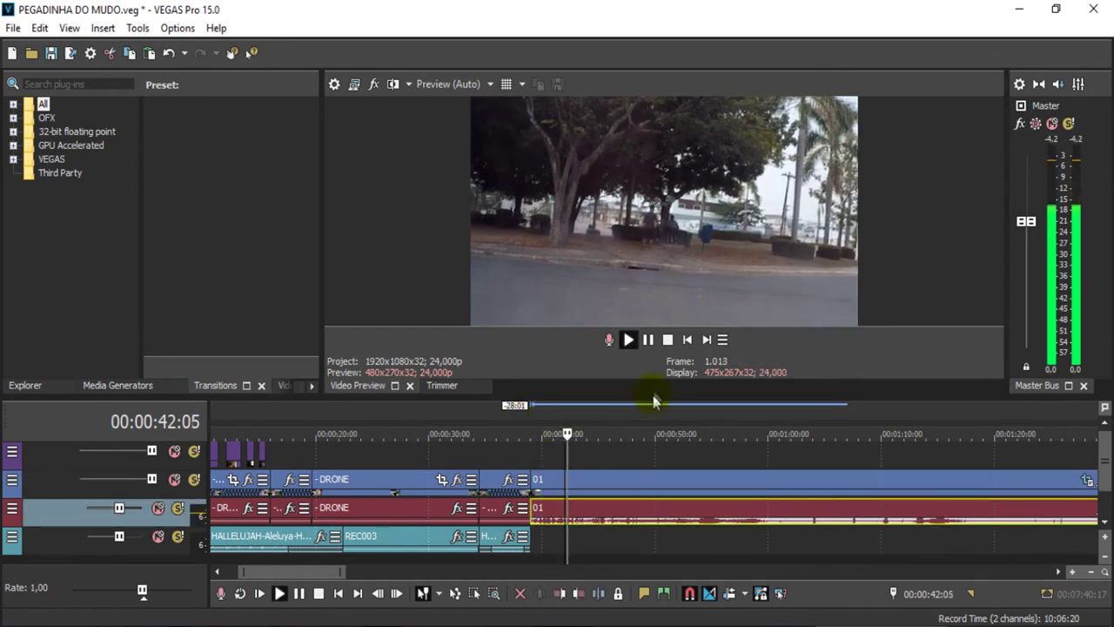
scroll(739, 529, "down", 3)
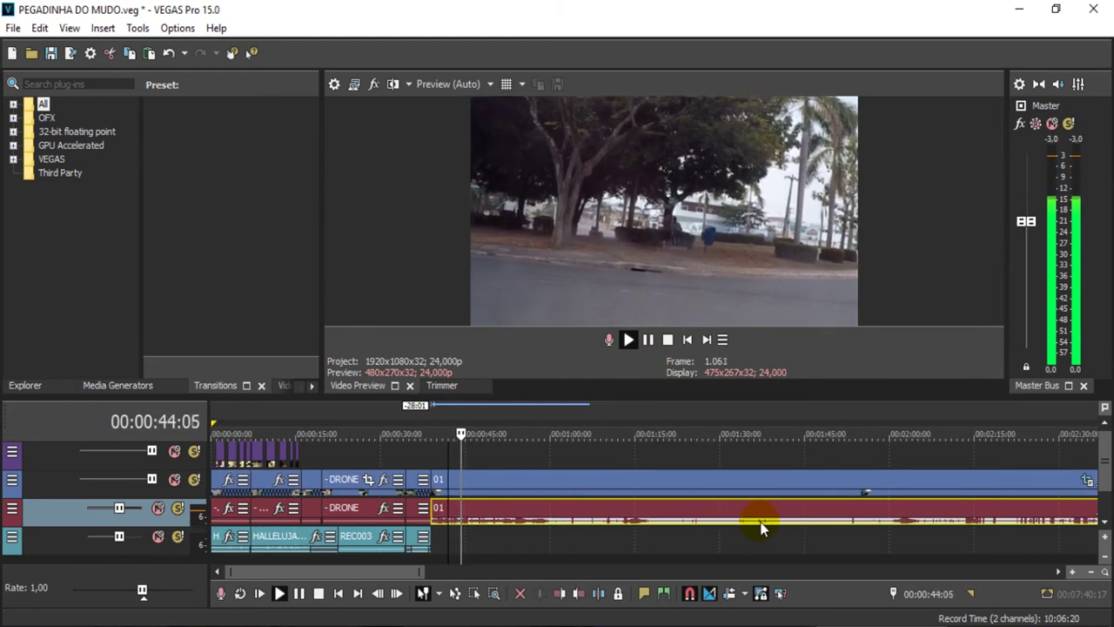
left_click(649, 341)
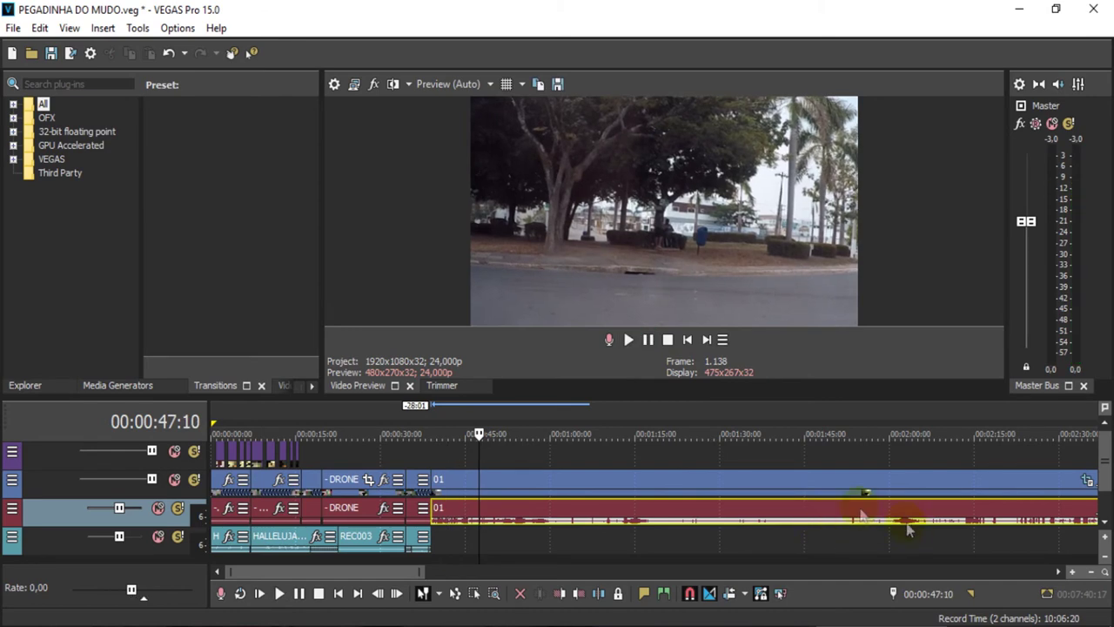
Step: Listen to the 01 clip between about 00:01:53 and 00:02:16 with the speaker volume set to 32, comparing sound with picture
left_click(851, 425)
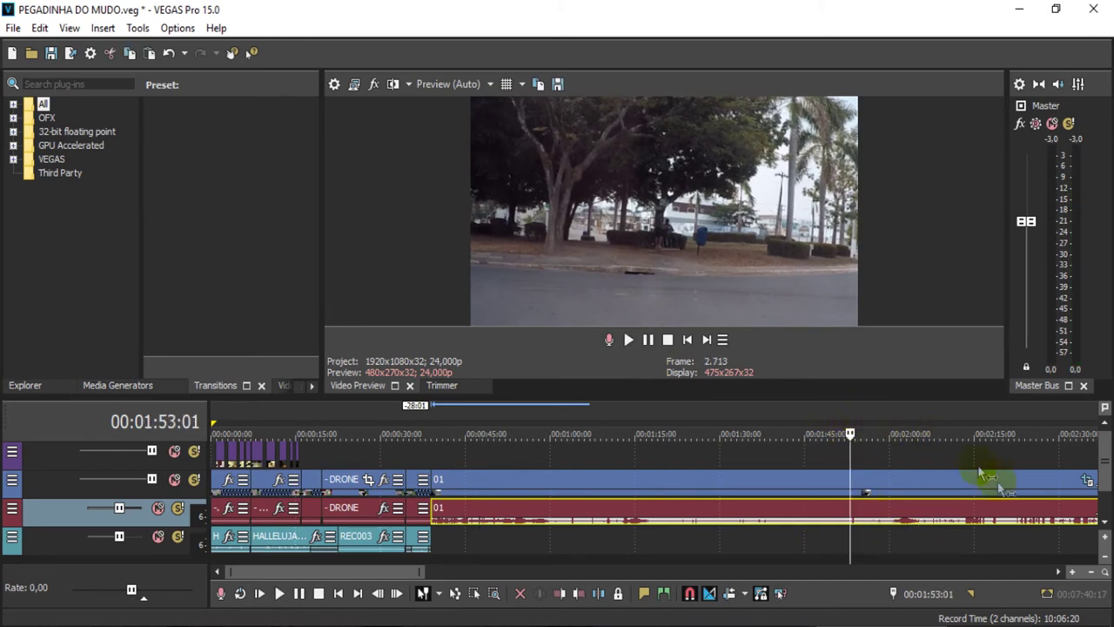
key("space")
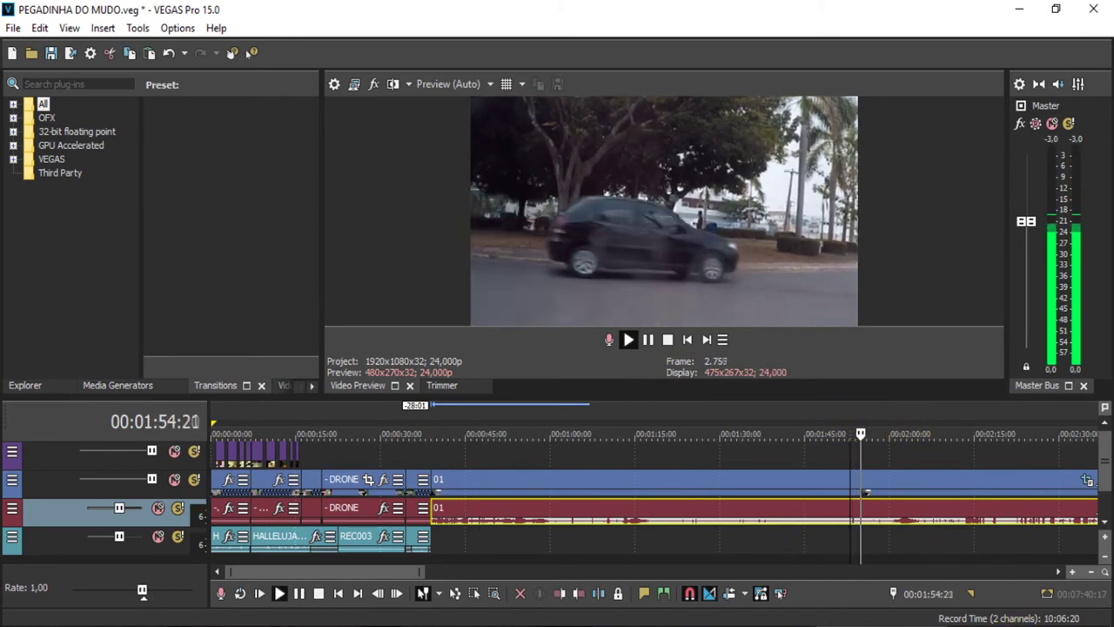
left_click(992, 624)
scroll(969, 601, "down", 4)
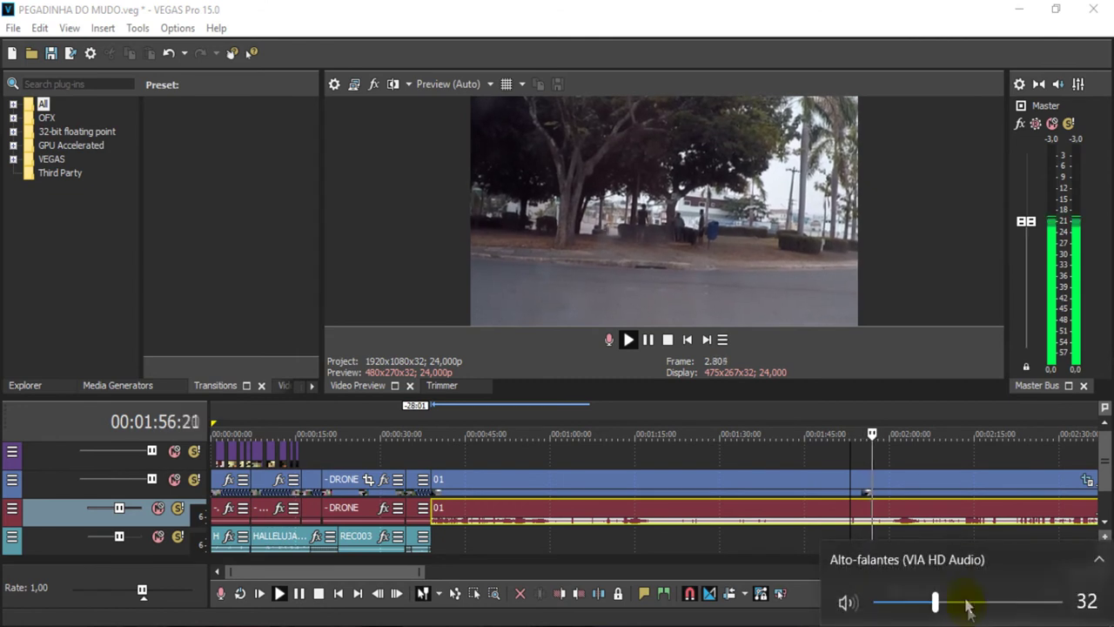
left_click(890, 408)
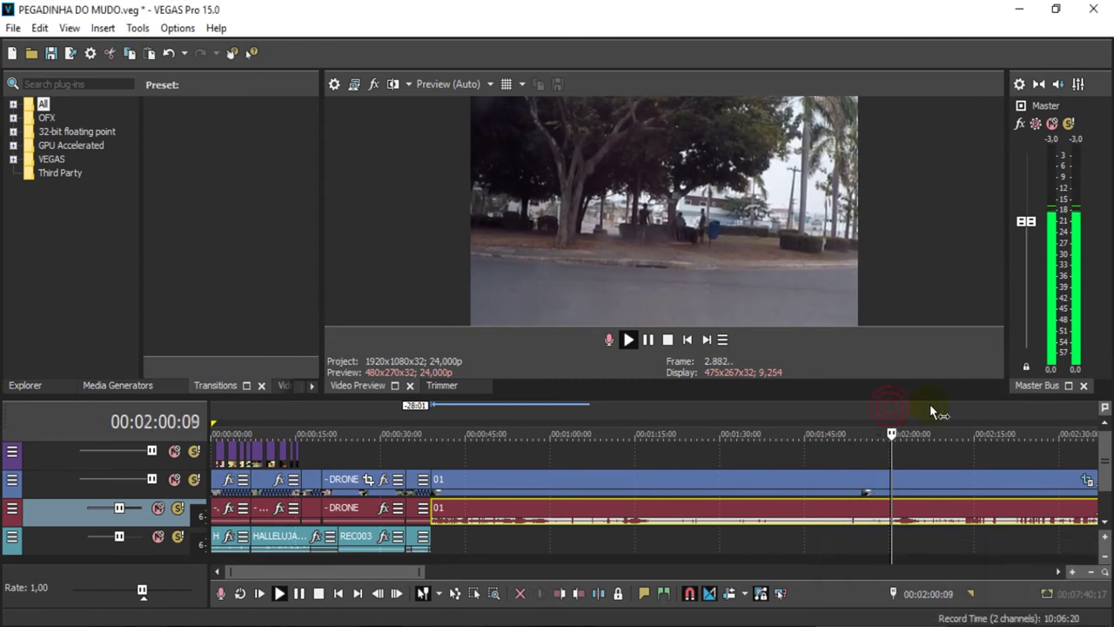
left_click(973, 422)
scroll(942, 421, "down", 2)
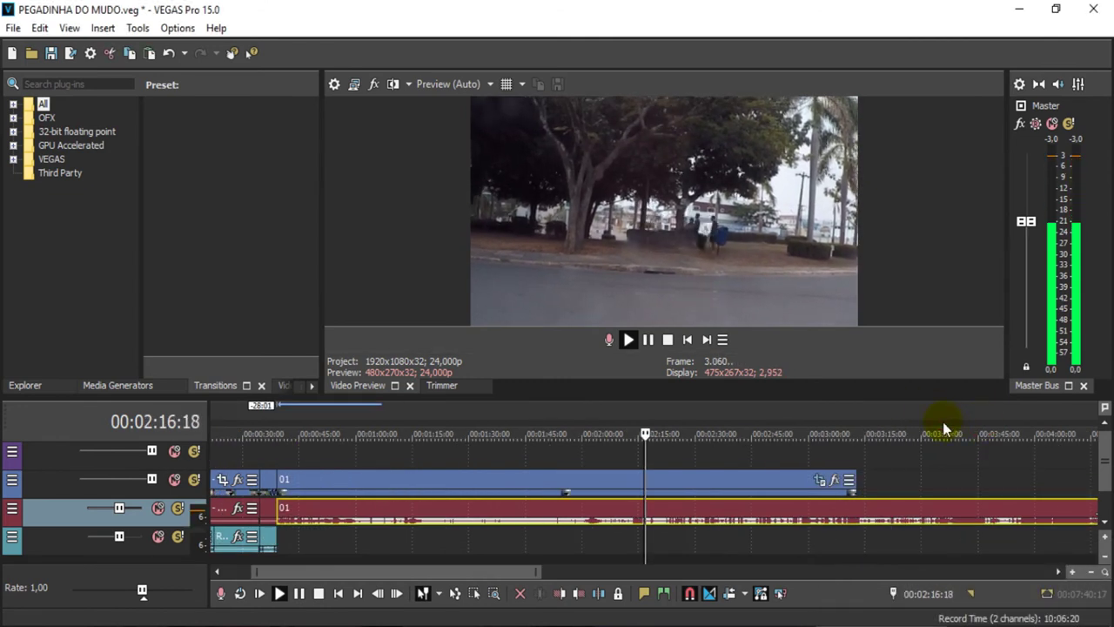
left_click(568, 410)
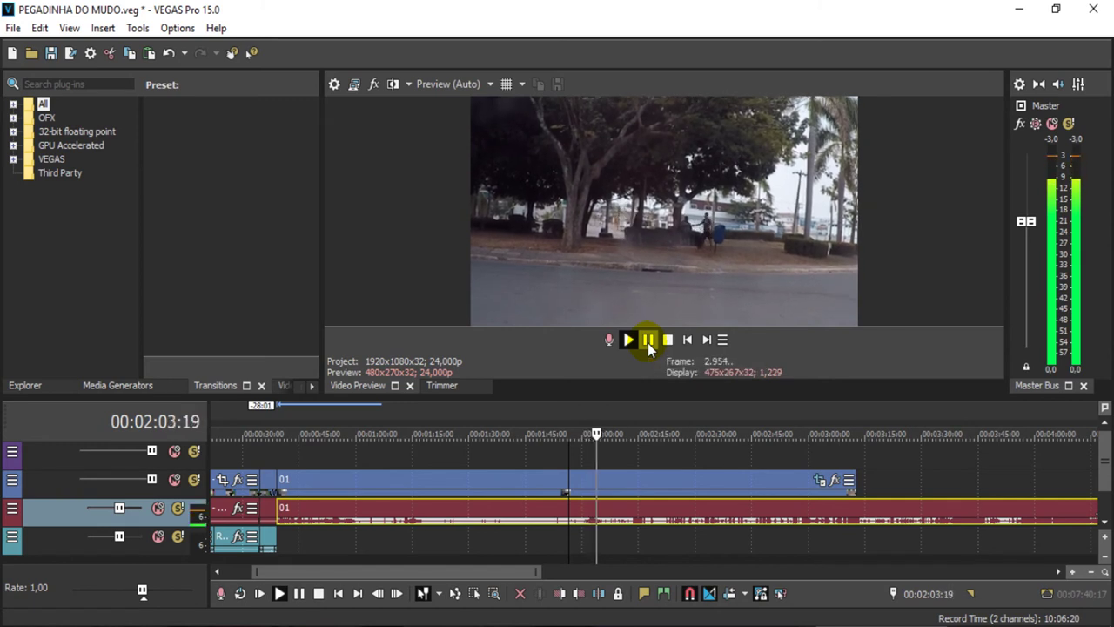
left_click(630, 420)
left_click(647, 340)
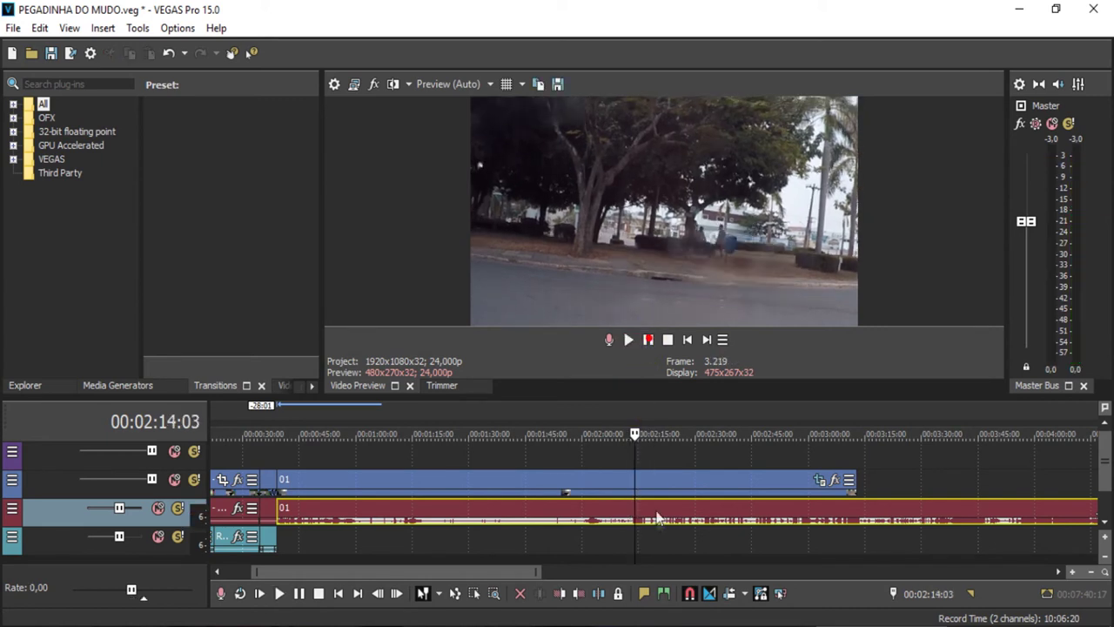
Step: Split the 01 audio event at 00:02:12:12
scroll(658, 518, "up", 3)
left_click(632, 523)
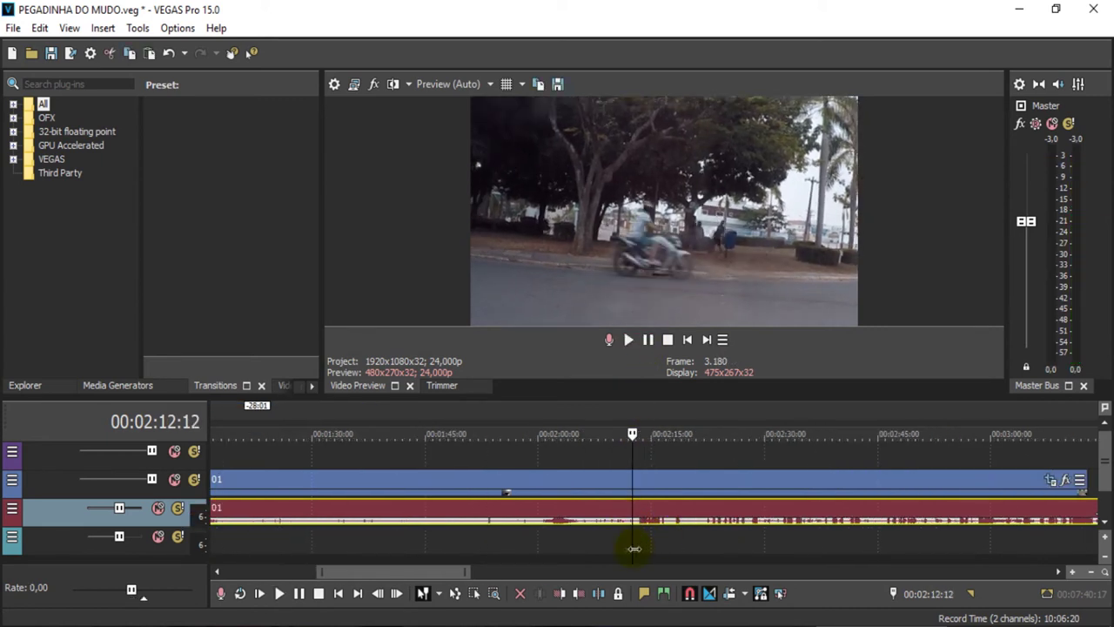
left_click(598, 592)
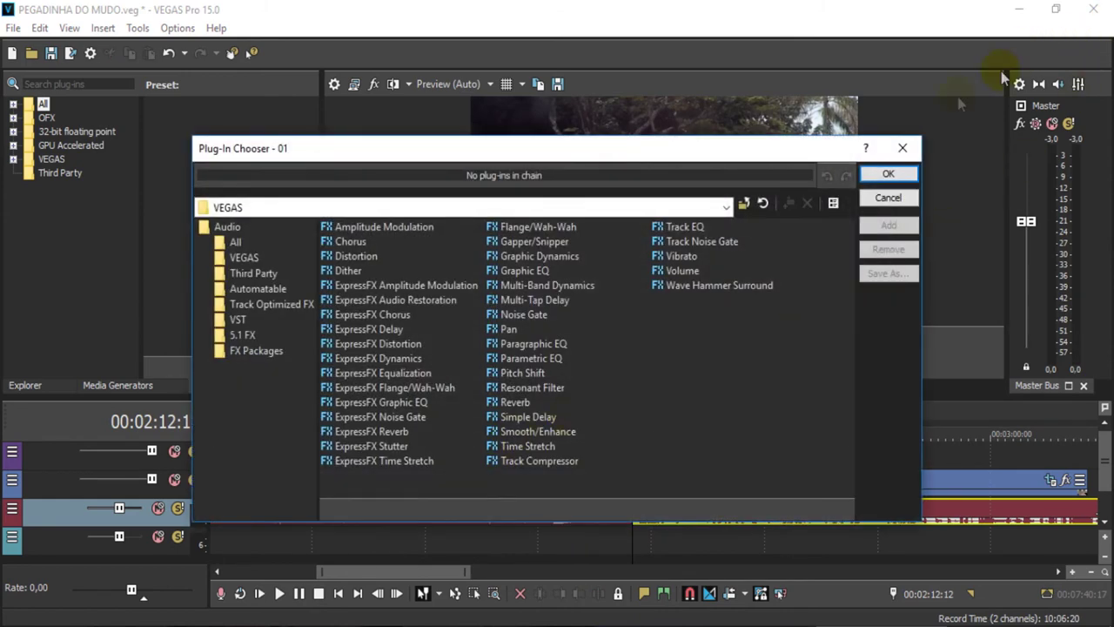
Step: Dismiss the audio plug-in chooser and delete the part of the 01 audio event before 00:02:12:12
left_click(888, 197)
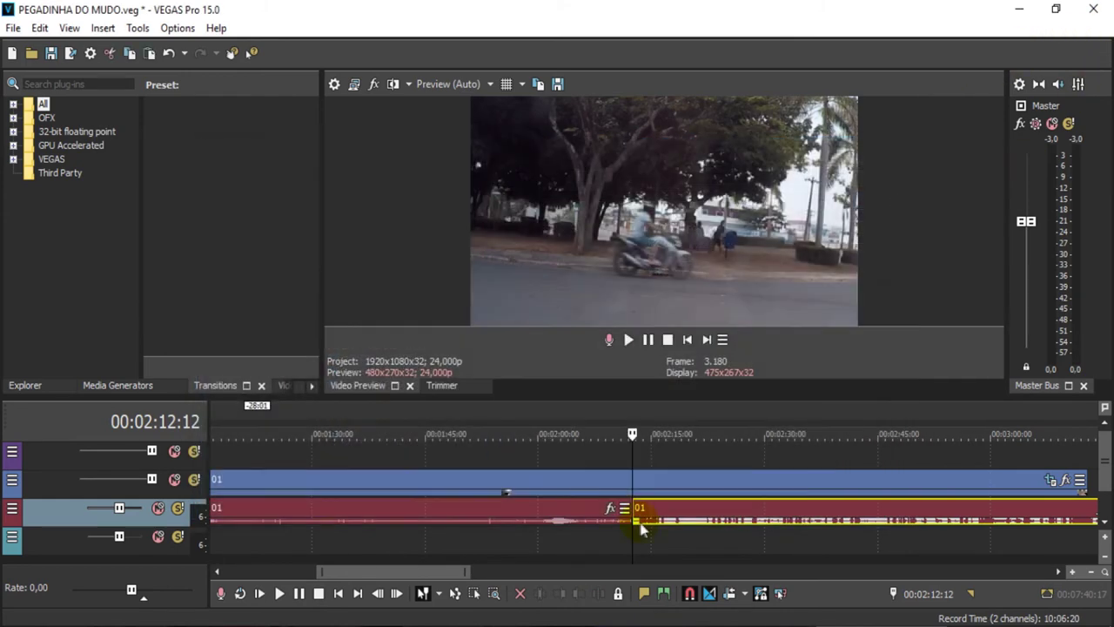
left_click(590, 519)
key("Delete")
scroll(661, 522, "down", 6)
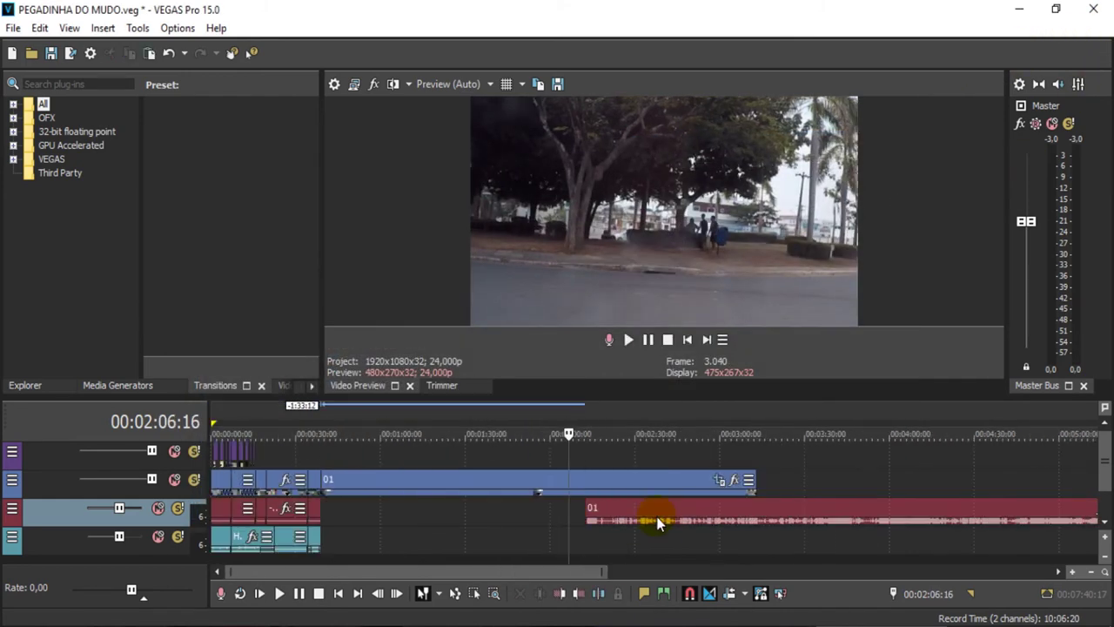
Step: Move the remaining 01 audio event earlier so it starts at 00:00:45:10, where the cyclist passes in the 01 video
left_click(624, 515)
left_click_drag(582, 519, 514, 519)
scroll(304, 478, "up", 4)
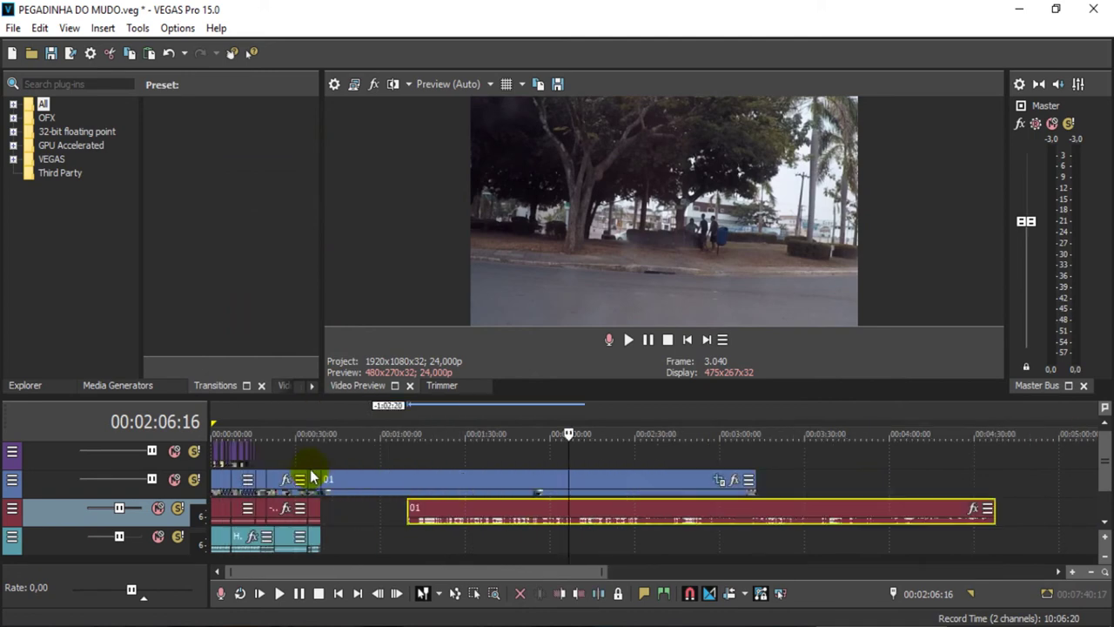
left_click(394, 409)
scroll(415, 421, "up", 3)
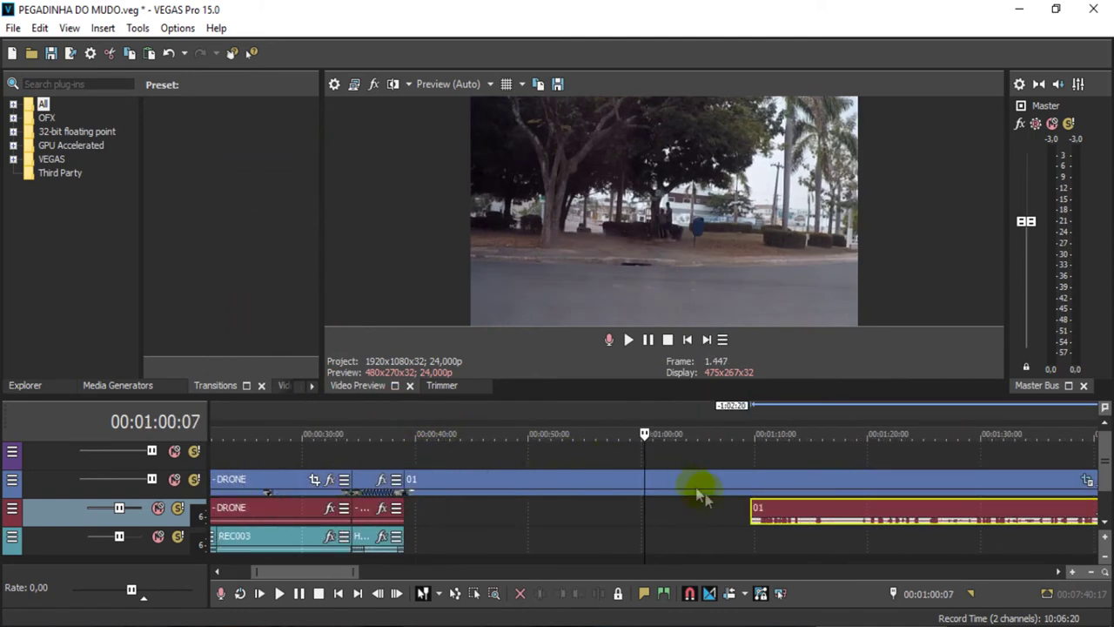
left_click_drag(792, 515, 695, 515)
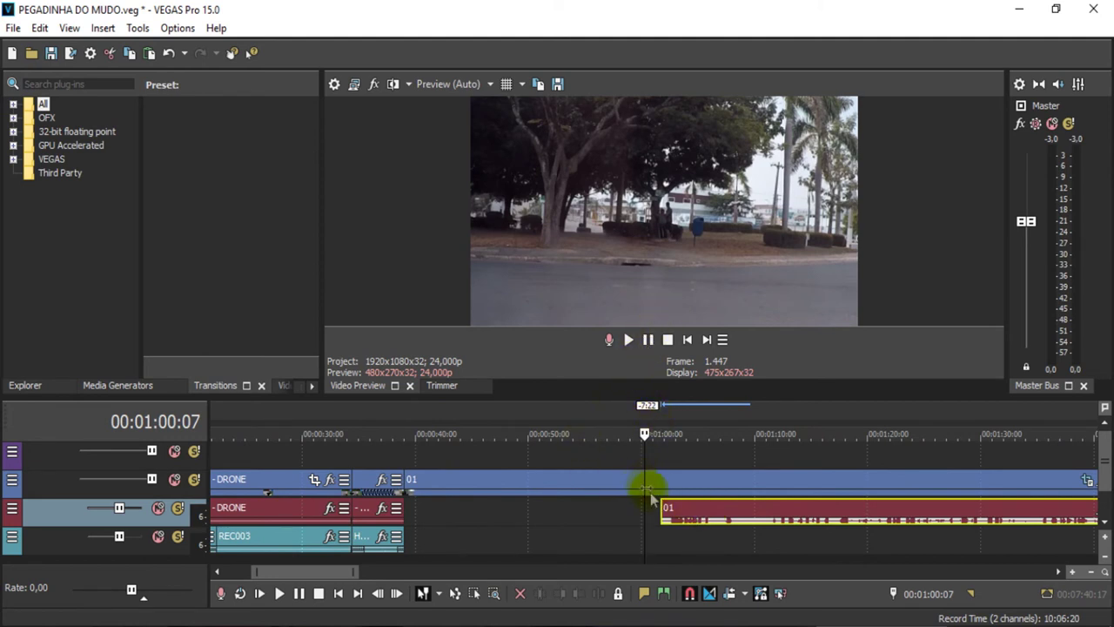
left_click_drag(641, 432, 639, 432)
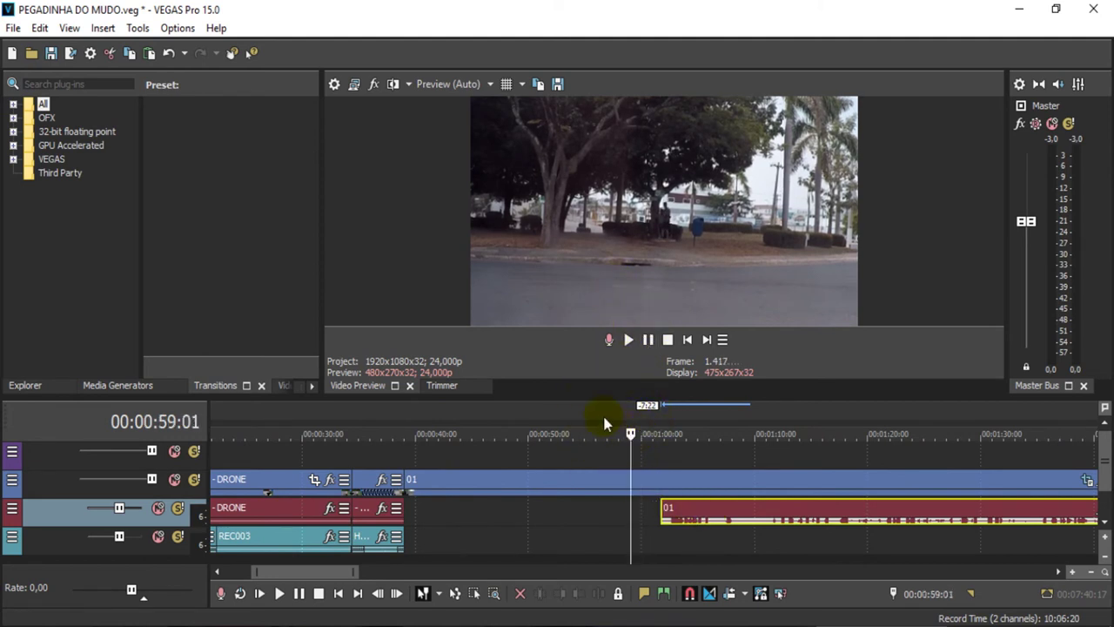
left_click(533, 416)
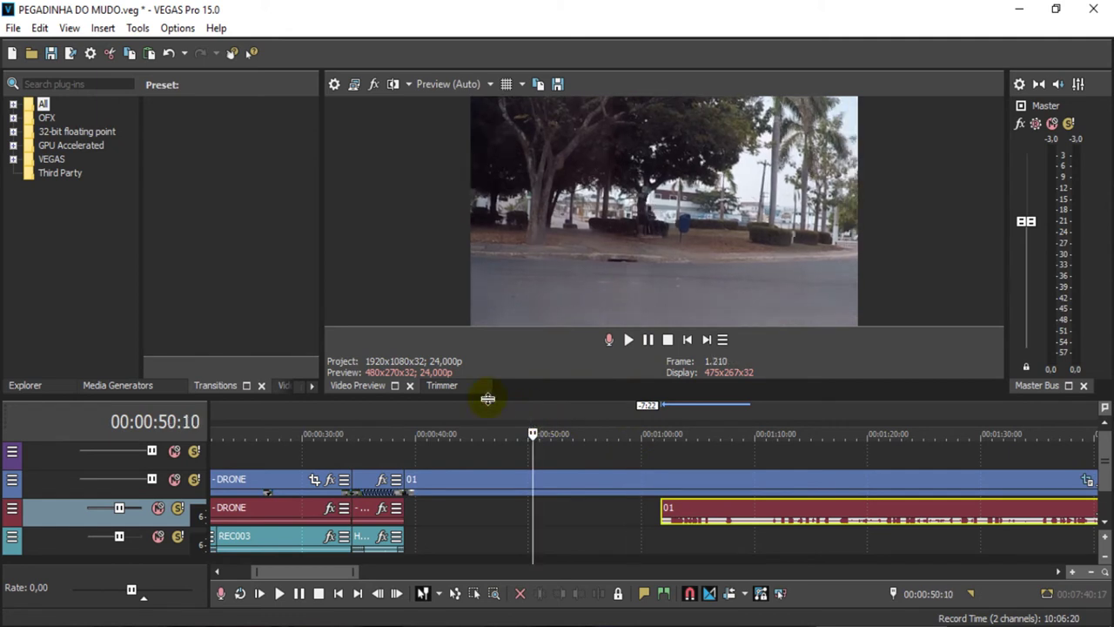
left_click_drag(485, 410, 444, 410)
key("space")
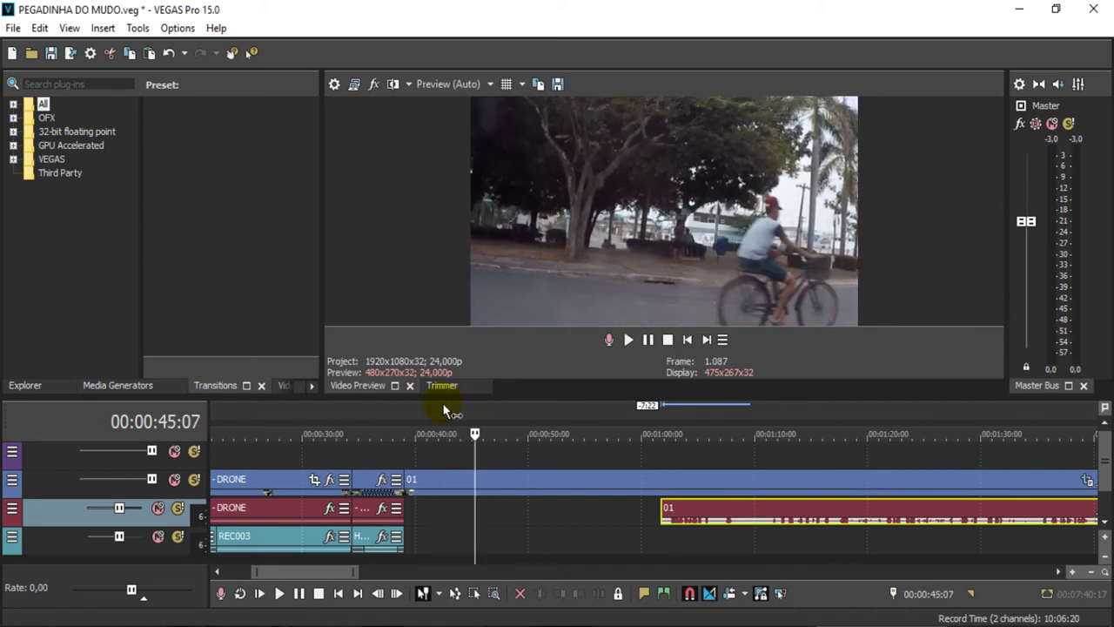
left_click_drag(681, 521, 504, 522)
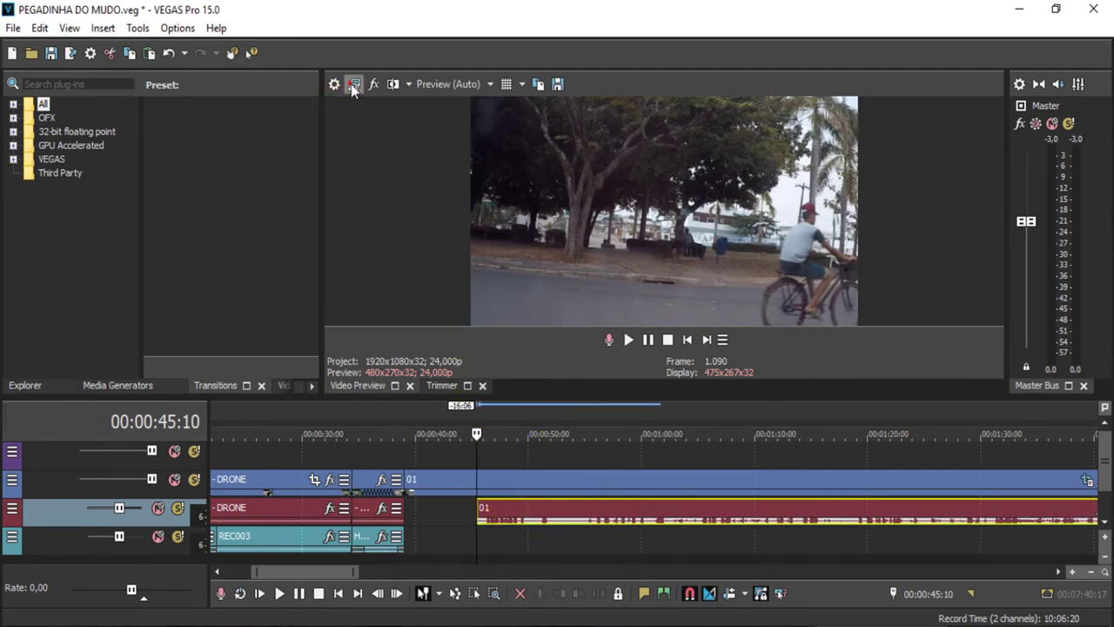
Step: Show the preview on the external monitor and play the 01 clip from 00:01:15:16 to check the audio against the picture
left_click(350, 82)
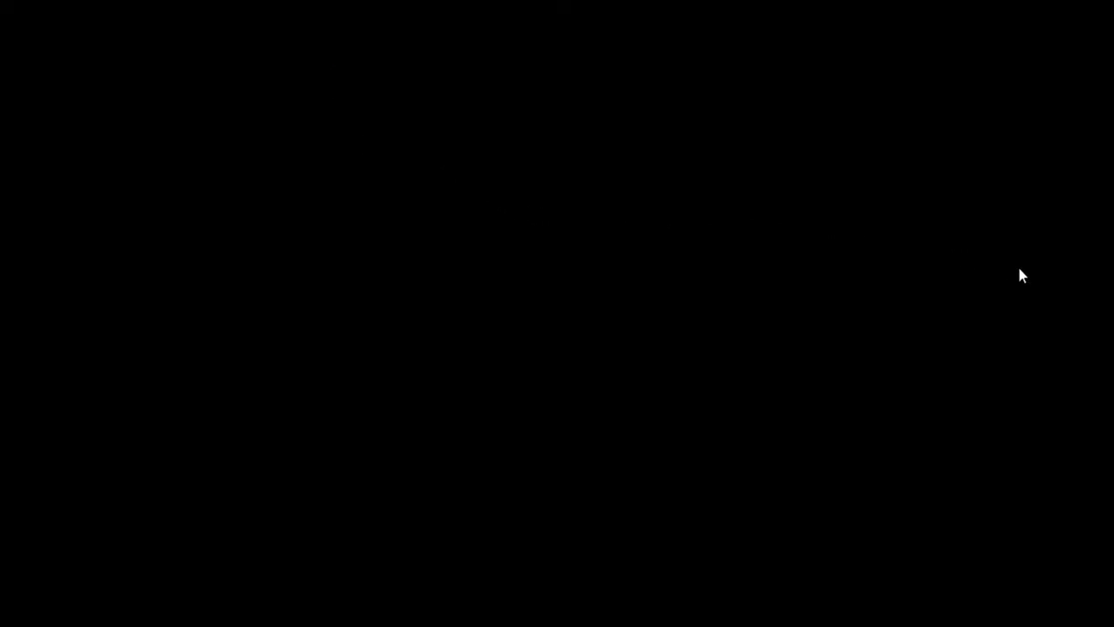
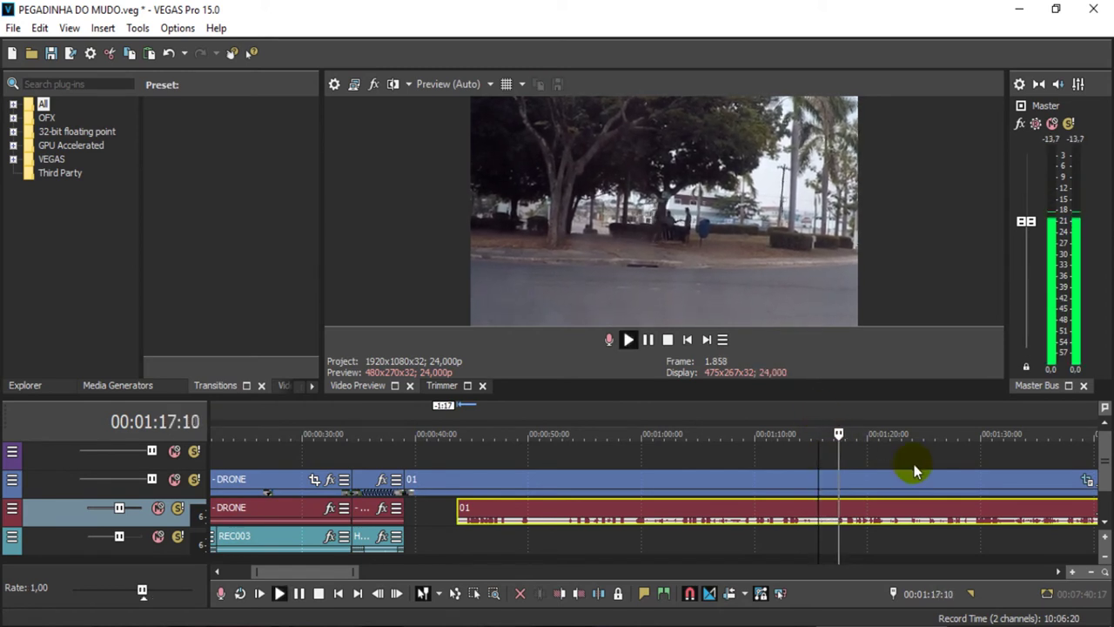
key("space")
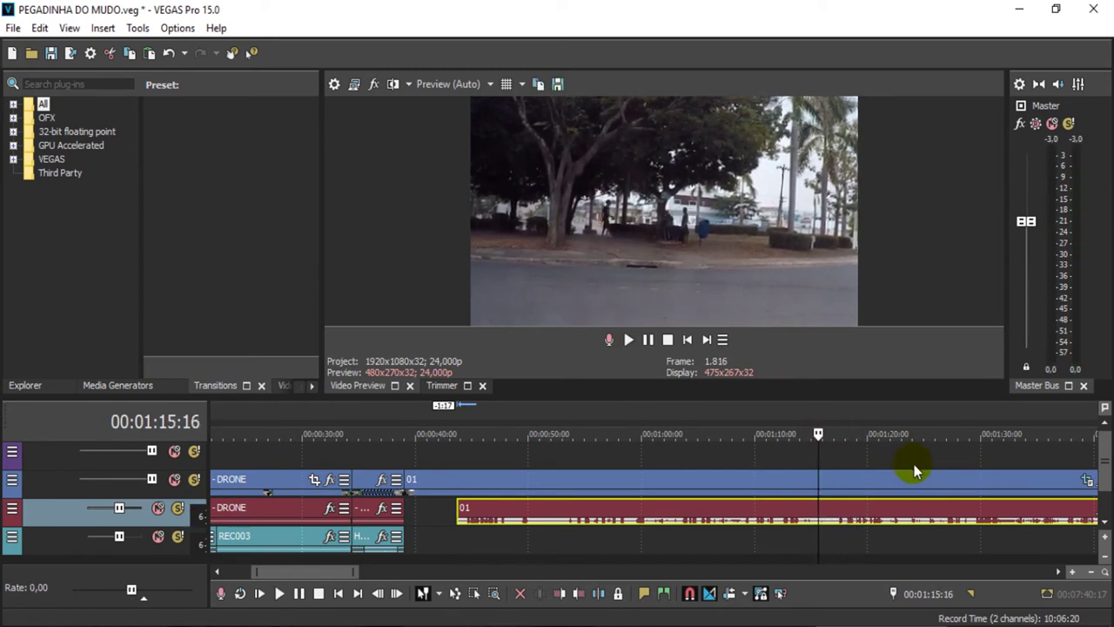
key("space")
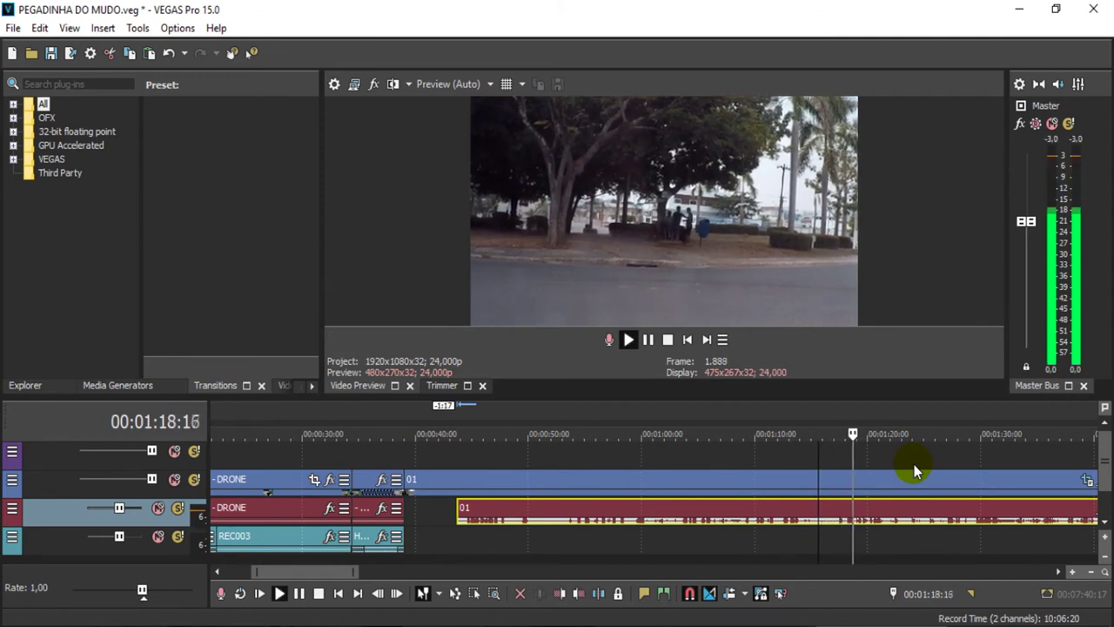
scroll(783, 430, "down", 3)
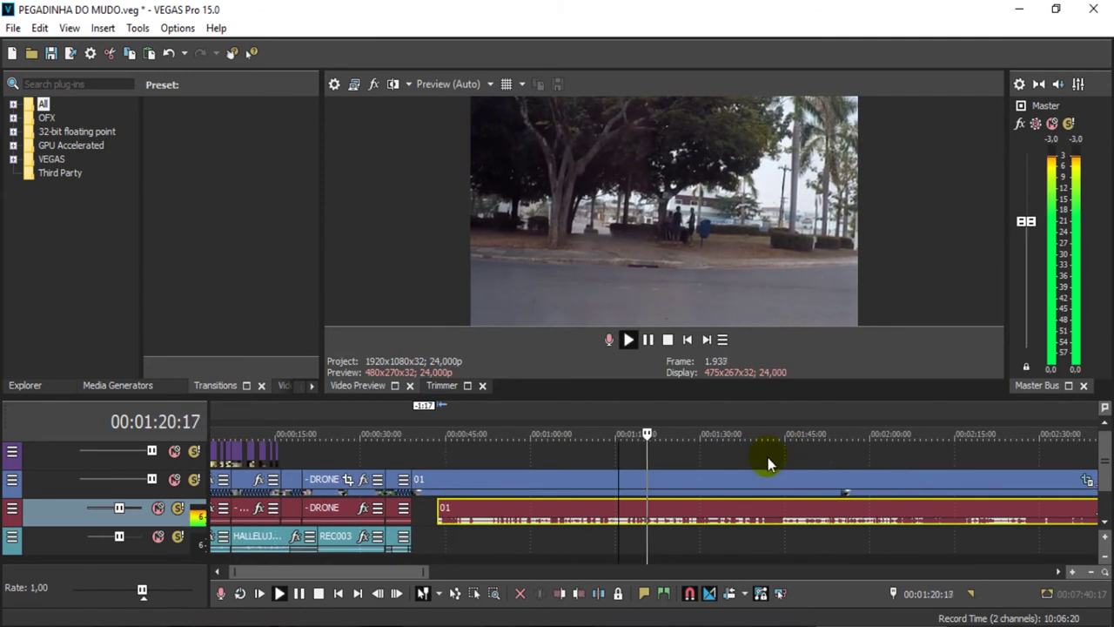
scroll(768, 464, "down", 2)
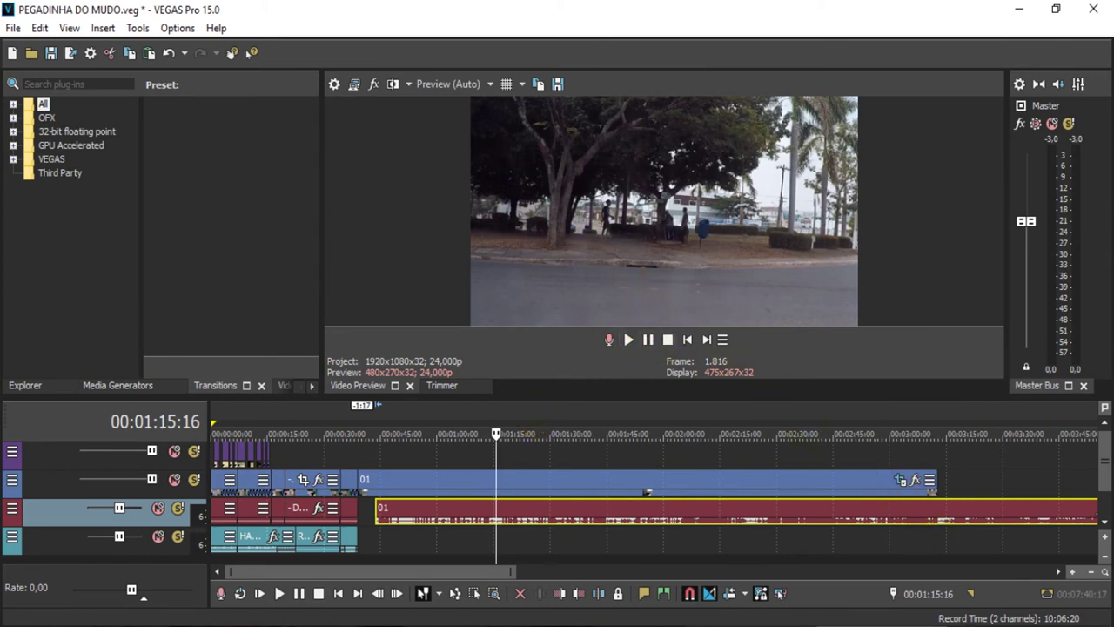
mouse_move(912, 527)
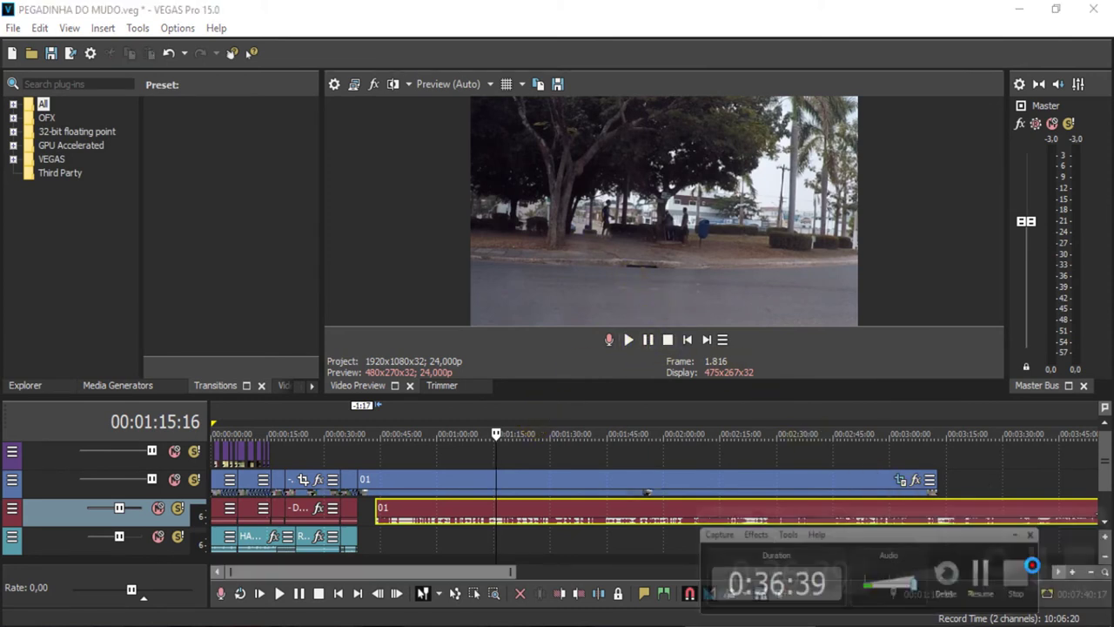
Step: Play the 01 clip at successive points from 00:01:15:16 to about 00:02:59, checking the sound against the picture, and pause there
key("space")
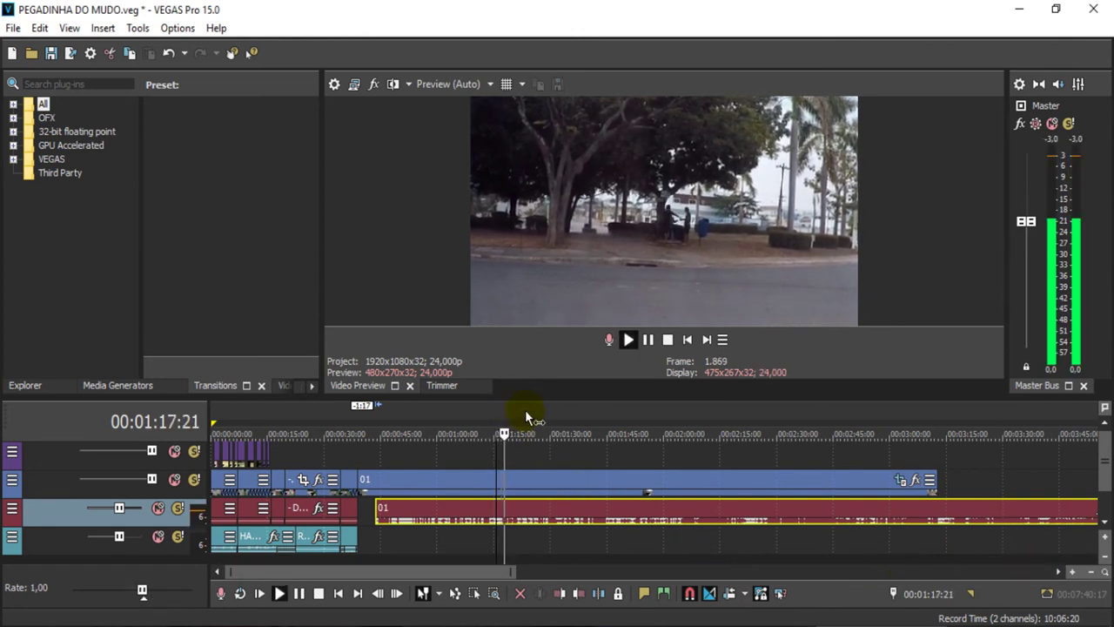
left_click(575, 410)
left_click(626, 410)
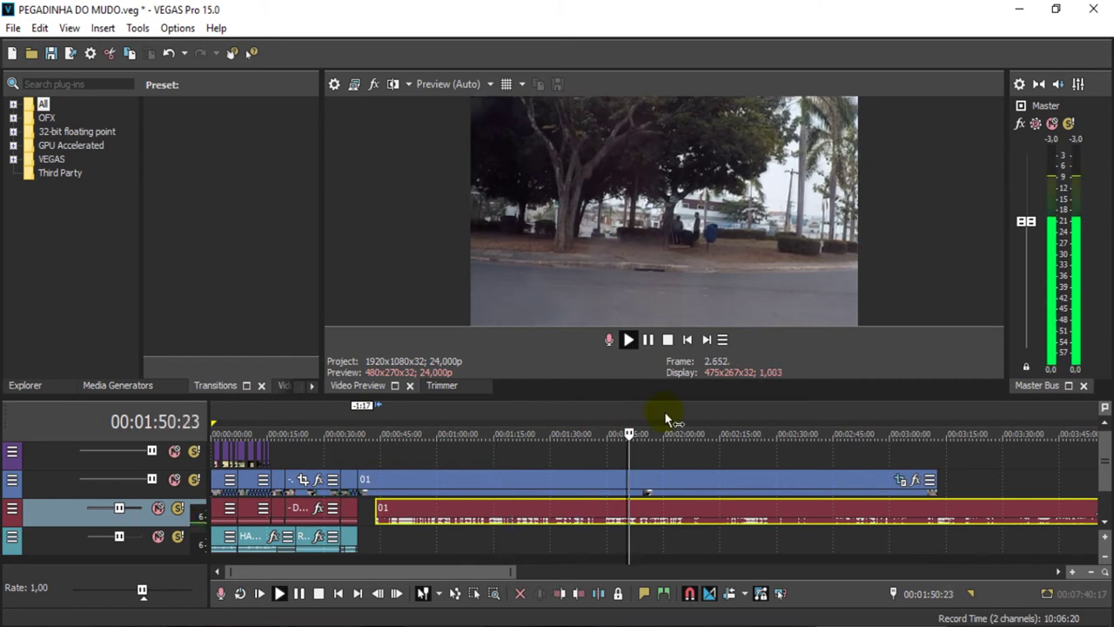
left_click(674, 411)
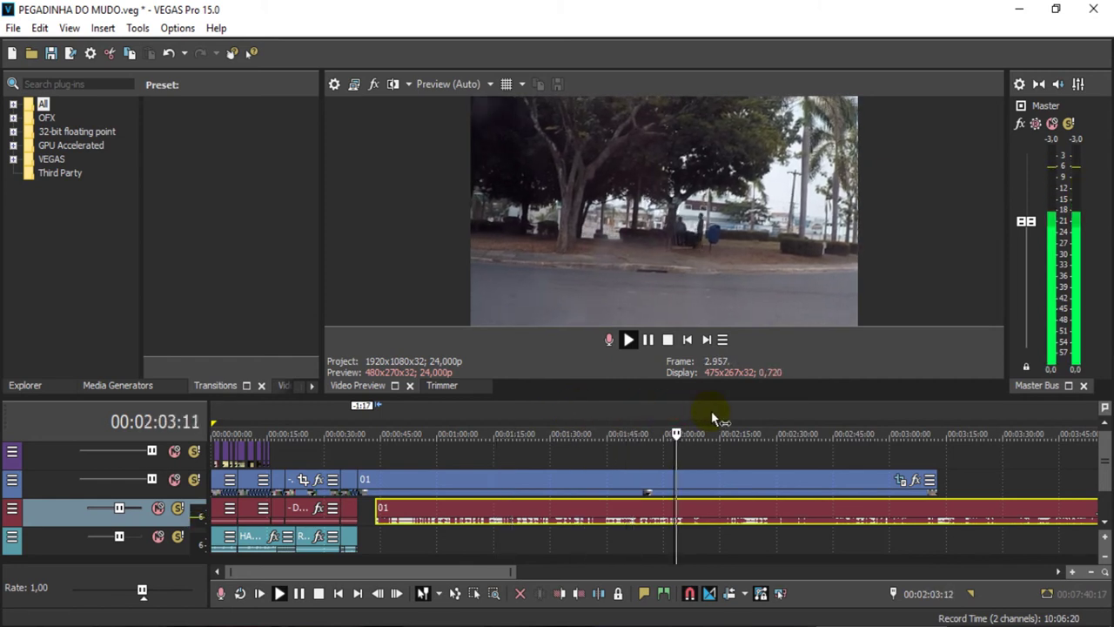
left_click(710, 410)
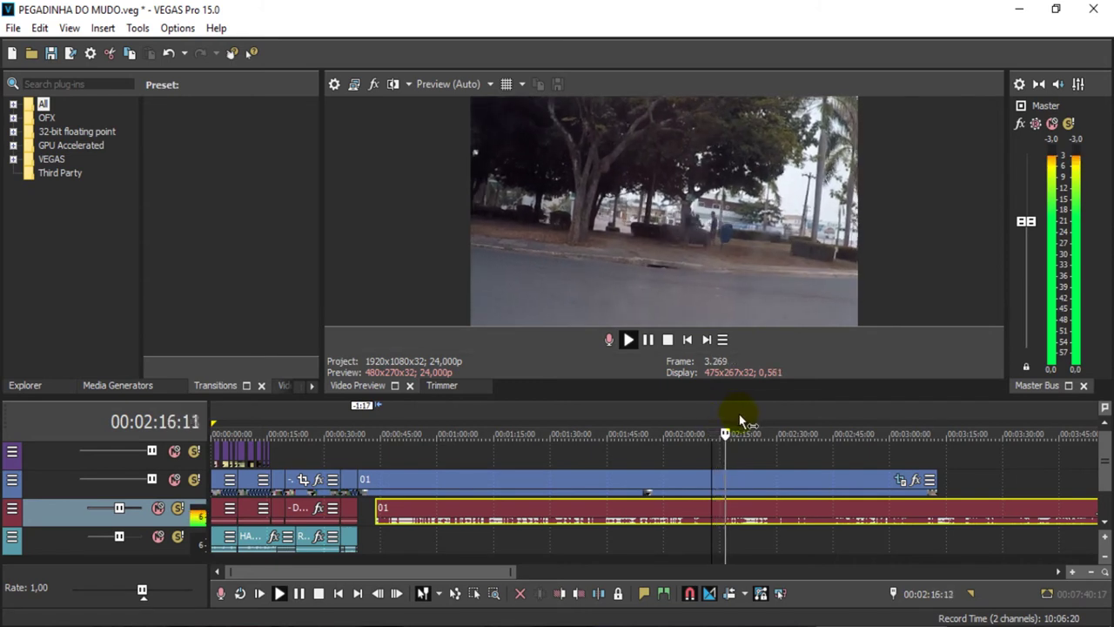
left_click(755, 408)
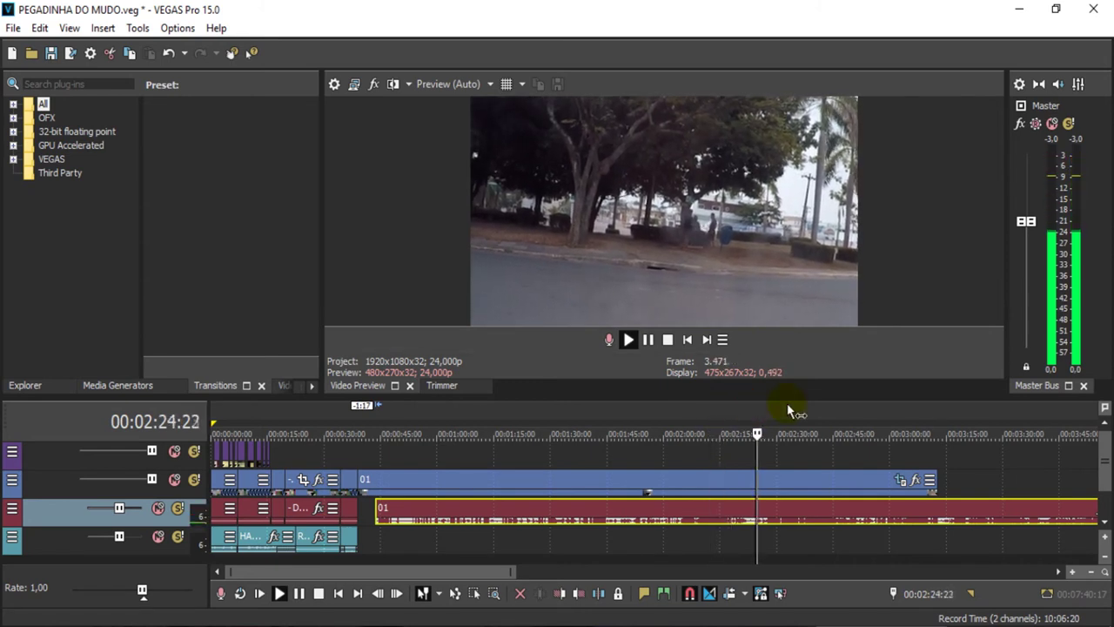
left_click(790, 406)
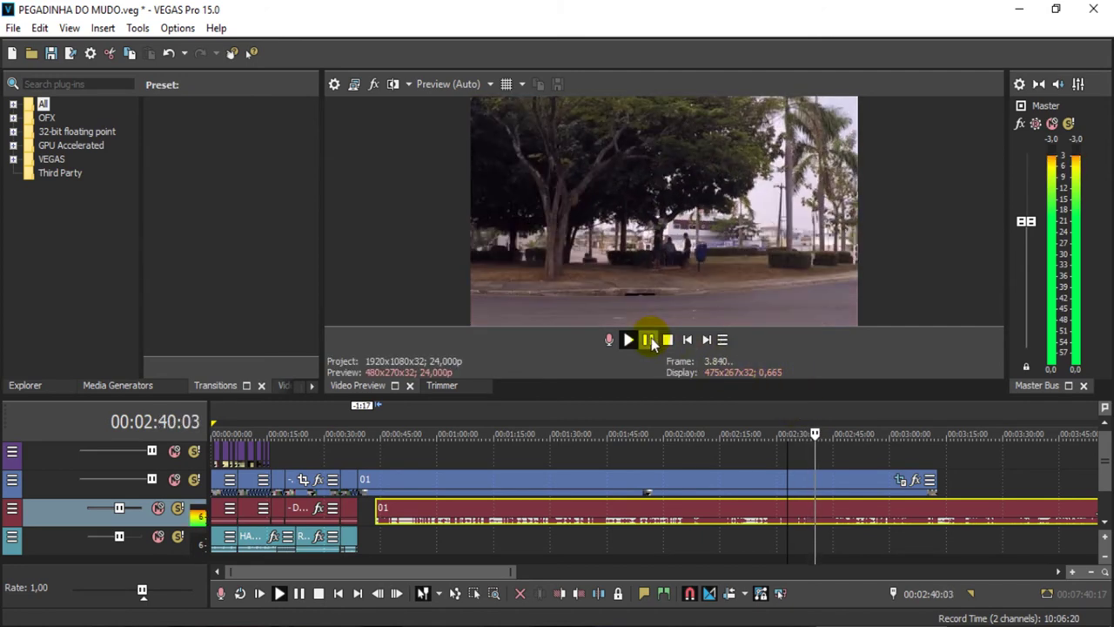
left_click(830, 420)
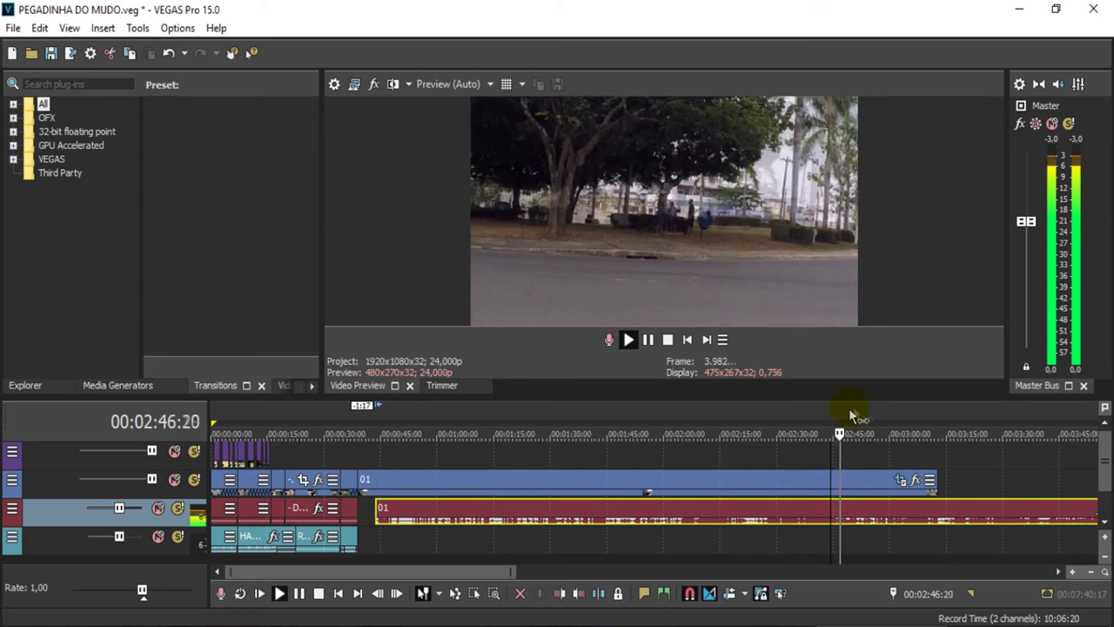
left_click(649, 341)
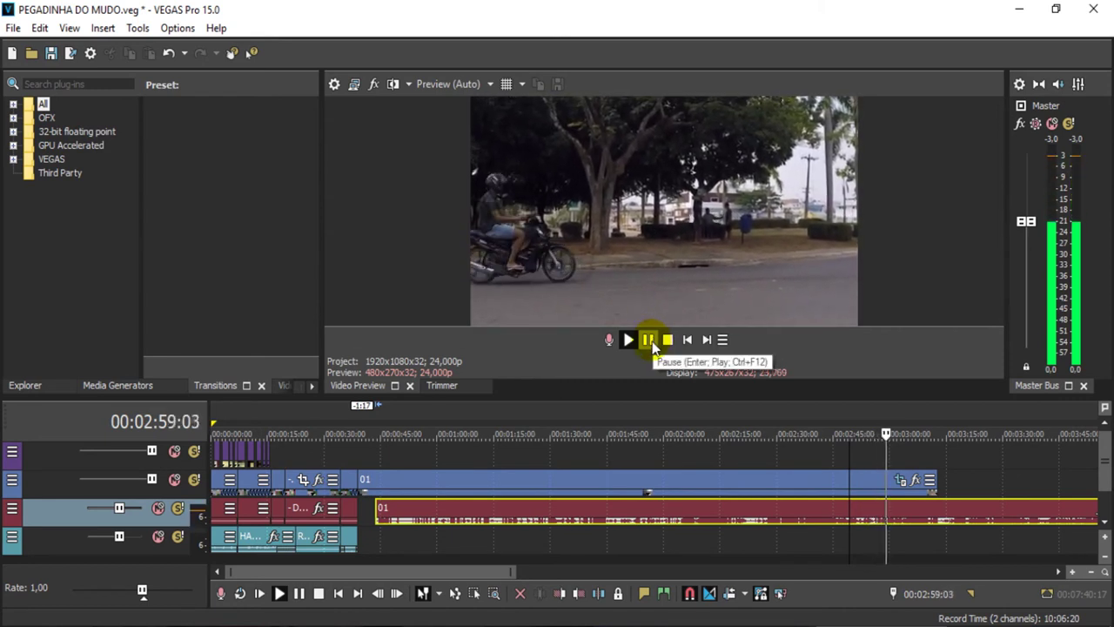
left_click(649, 340)
Step: Replay the 01 clip between about 00:02:41 and 00:02:56 to look for the point where it should be cut
left_click_drag(884, 421, 858, 416)
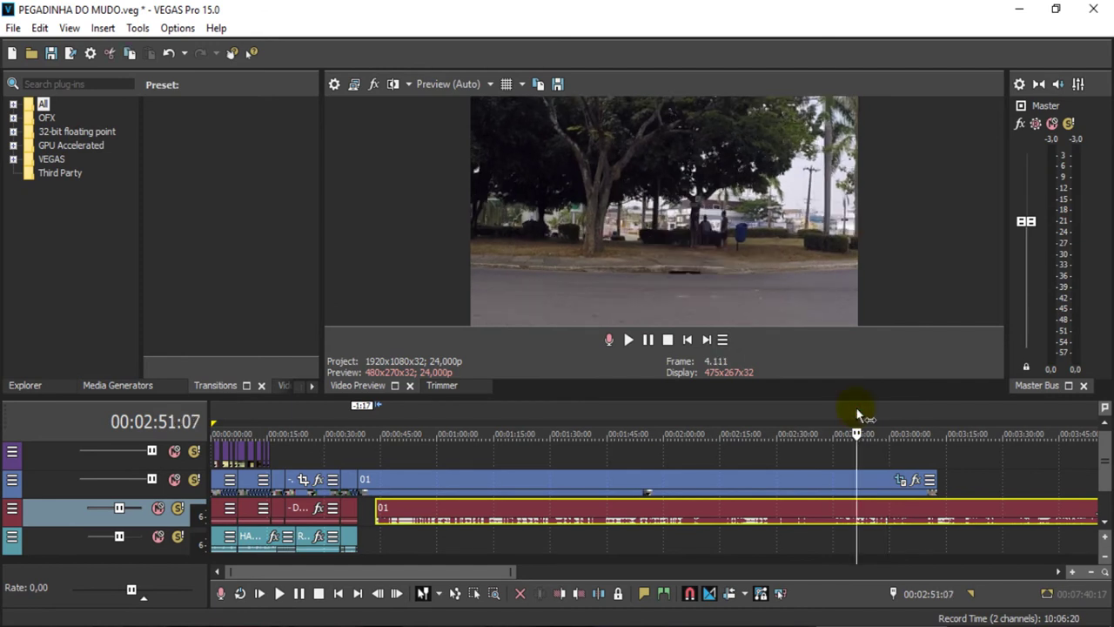
key("space")
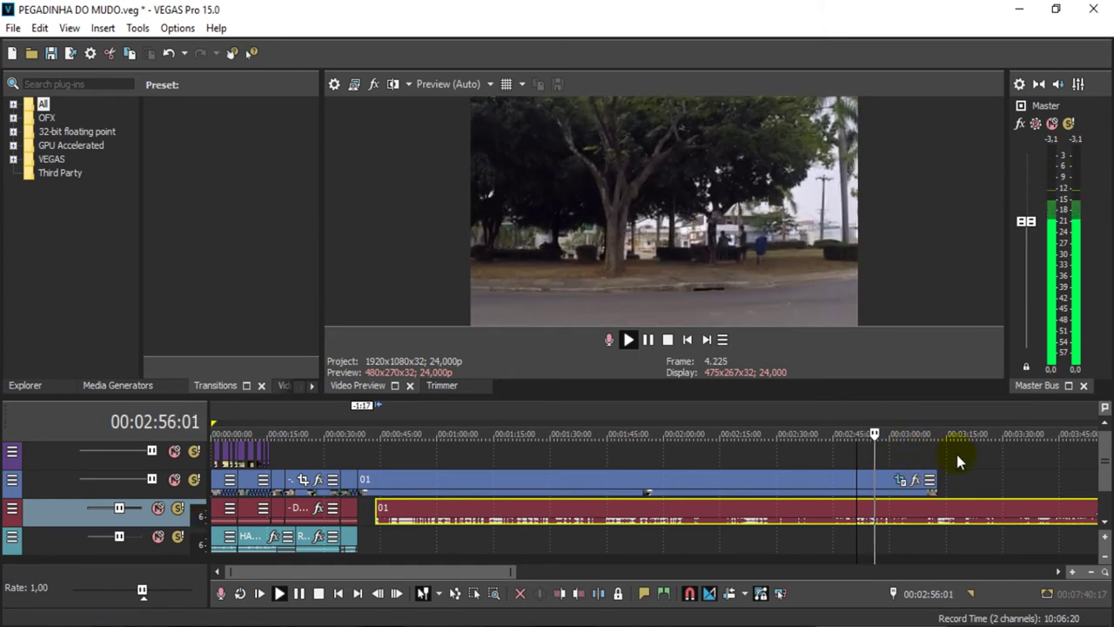
key("space")
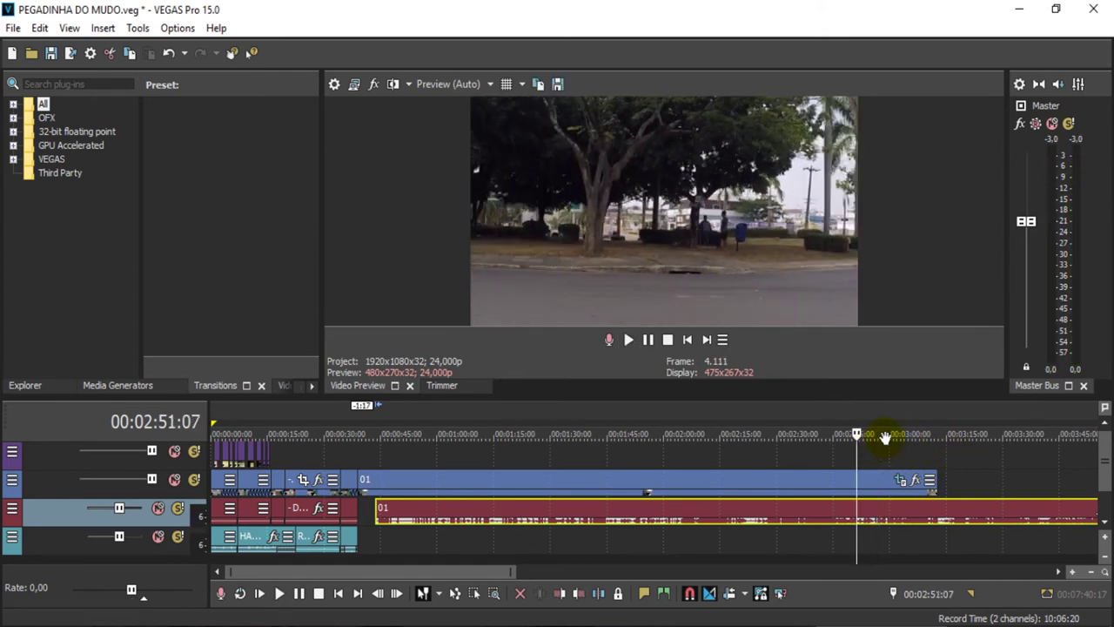
left_click(893, 412)
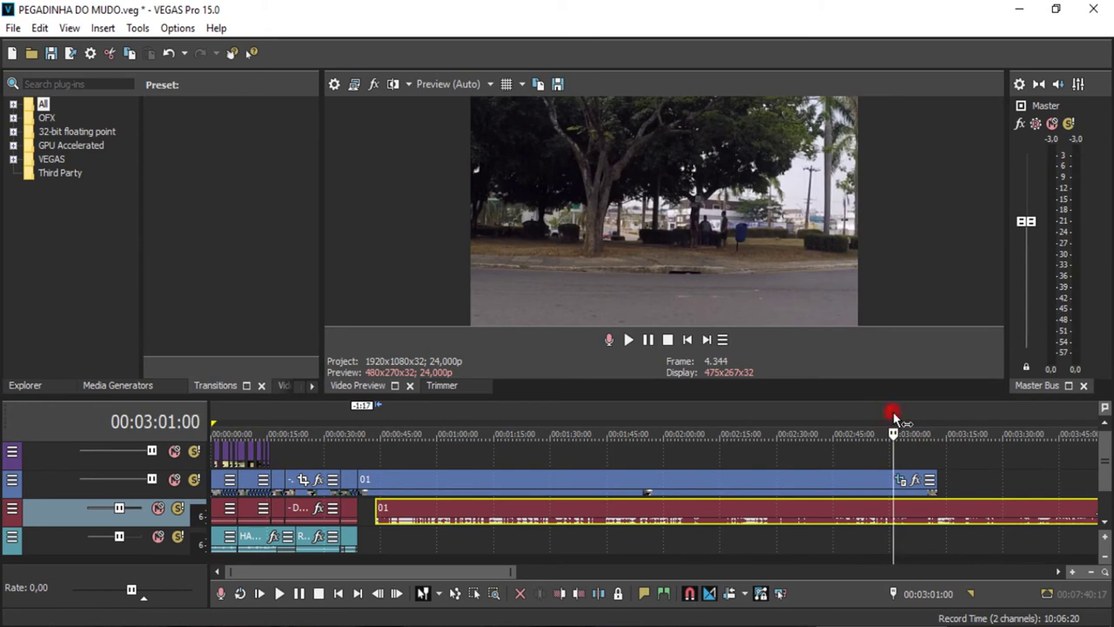
left_click(842, 412)
key("space")
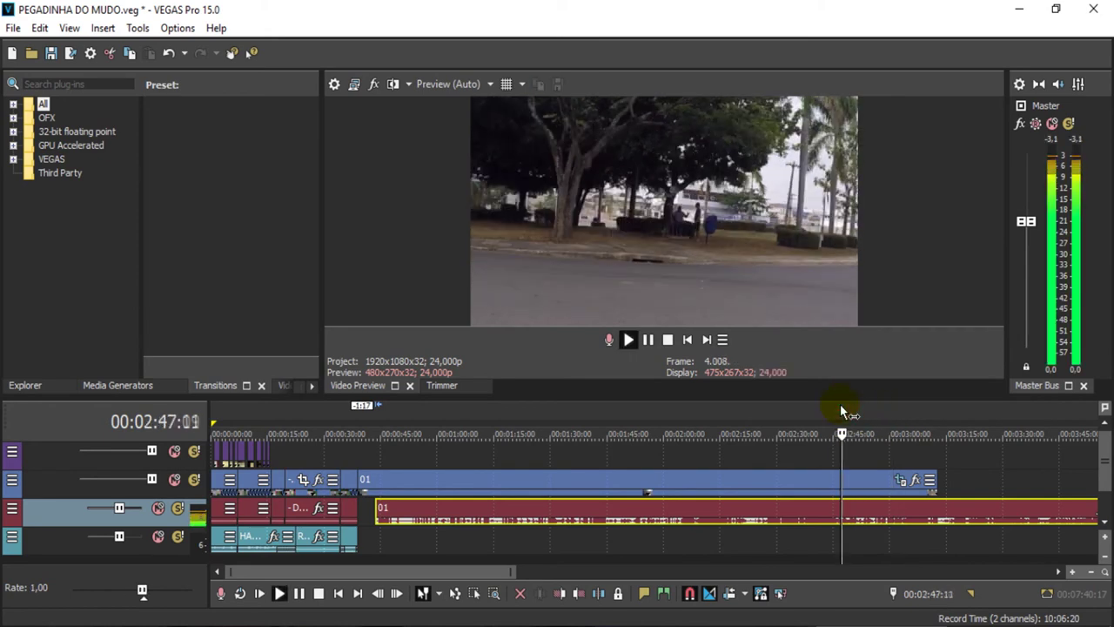
left_click(821, 412)
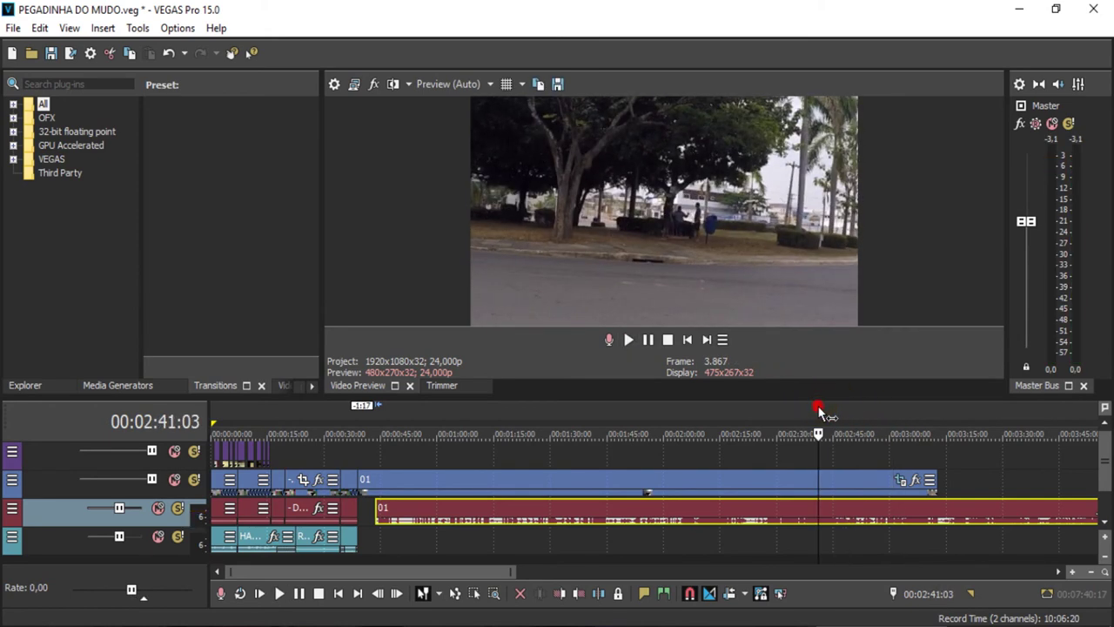
key("space")
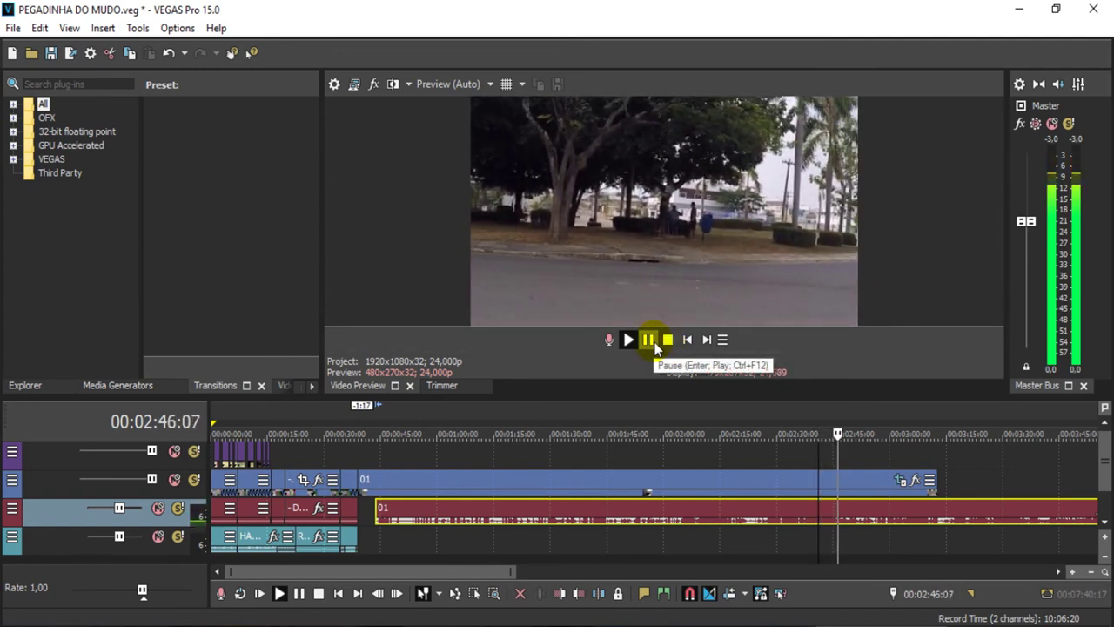
left_click(655, 343)
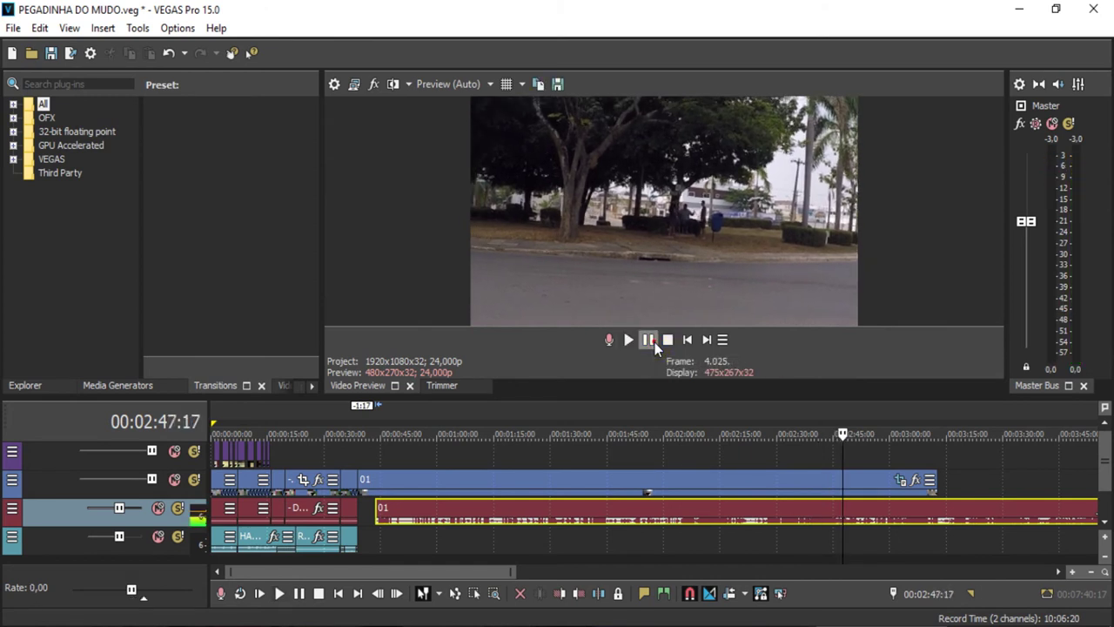
Step: Find the cut point by playback and split the 01 audio and video events at 00:02:39:15
left_click(814, 415)
key("space")
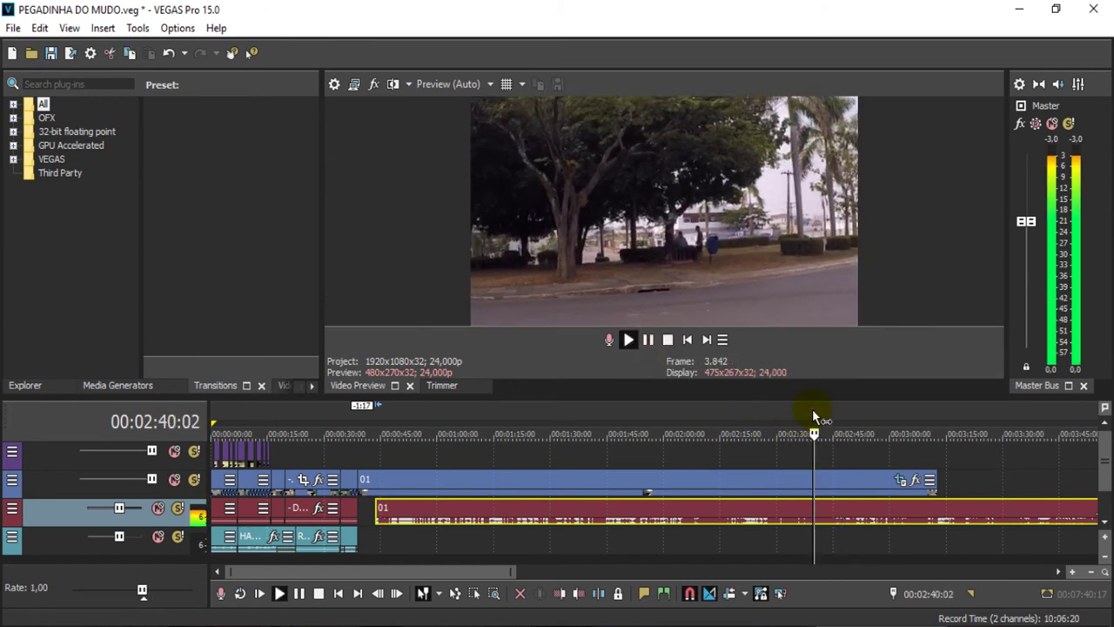
key("space")
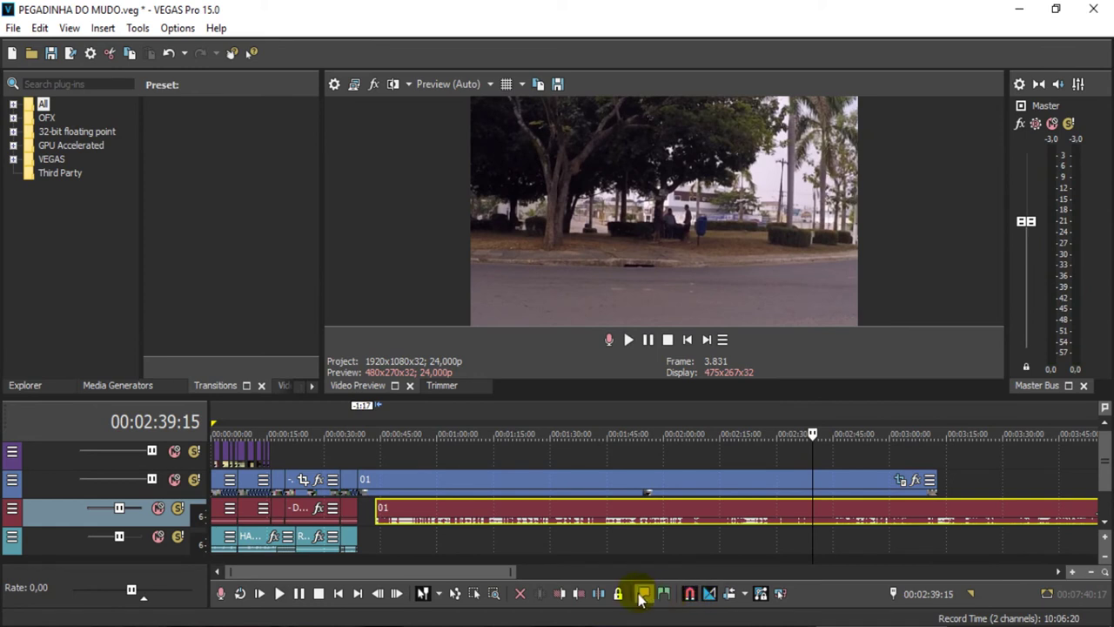
left_click(598, 594)
left_click(815, 484)
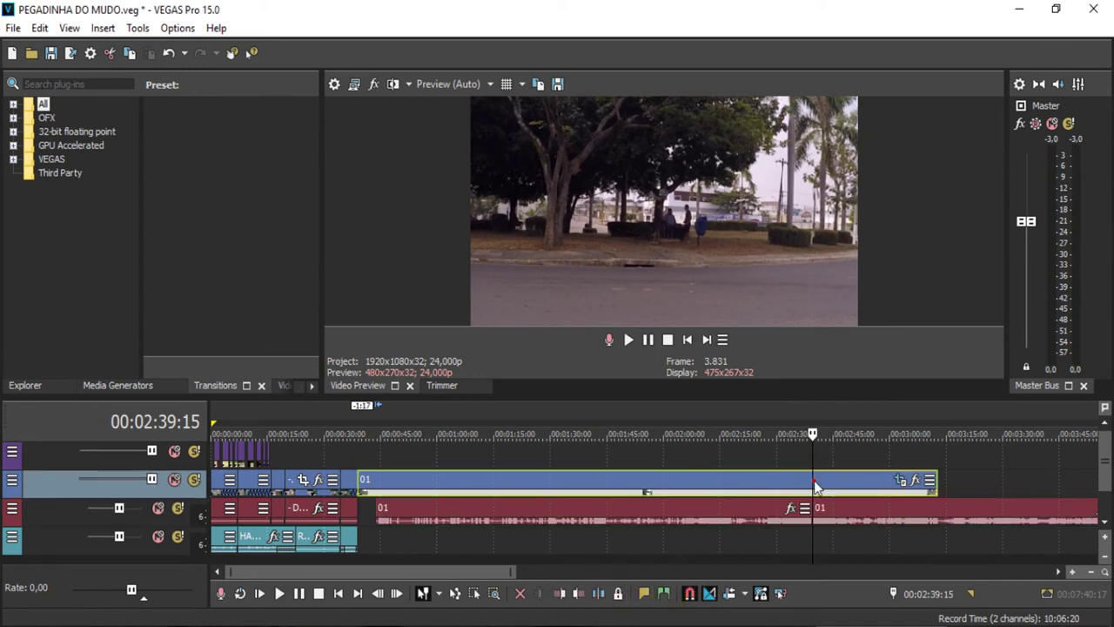
left_click(597, 598)
Step: Delete the leftover 01 video and audio events after the 00:02:39:15 split
left_click(863, 484)
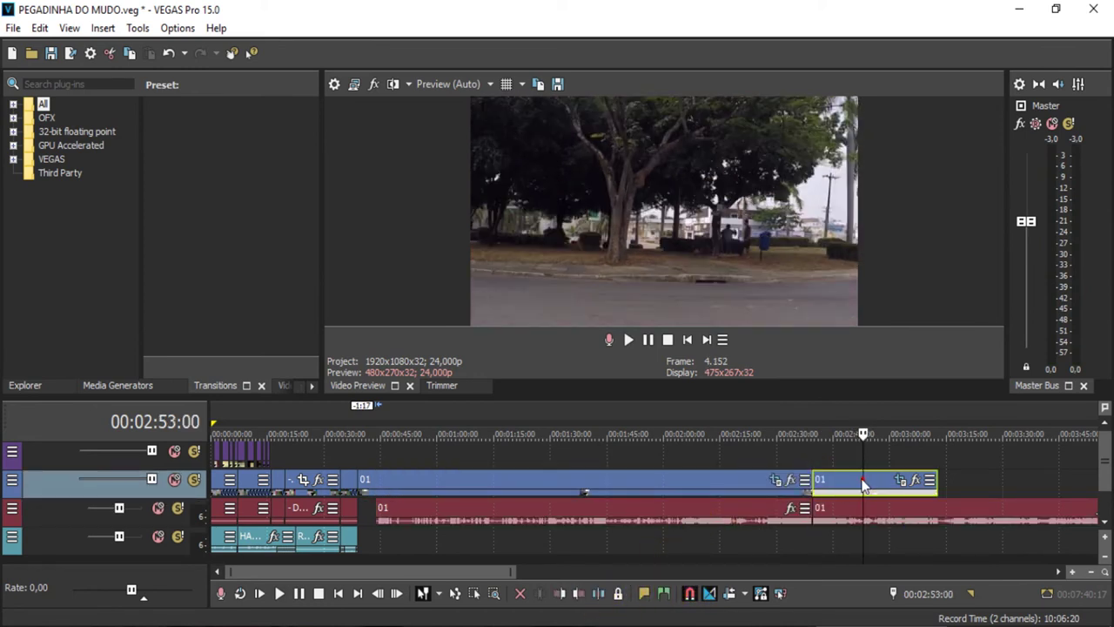
key("Delete")
left_click(831, 507)
key("Delete")
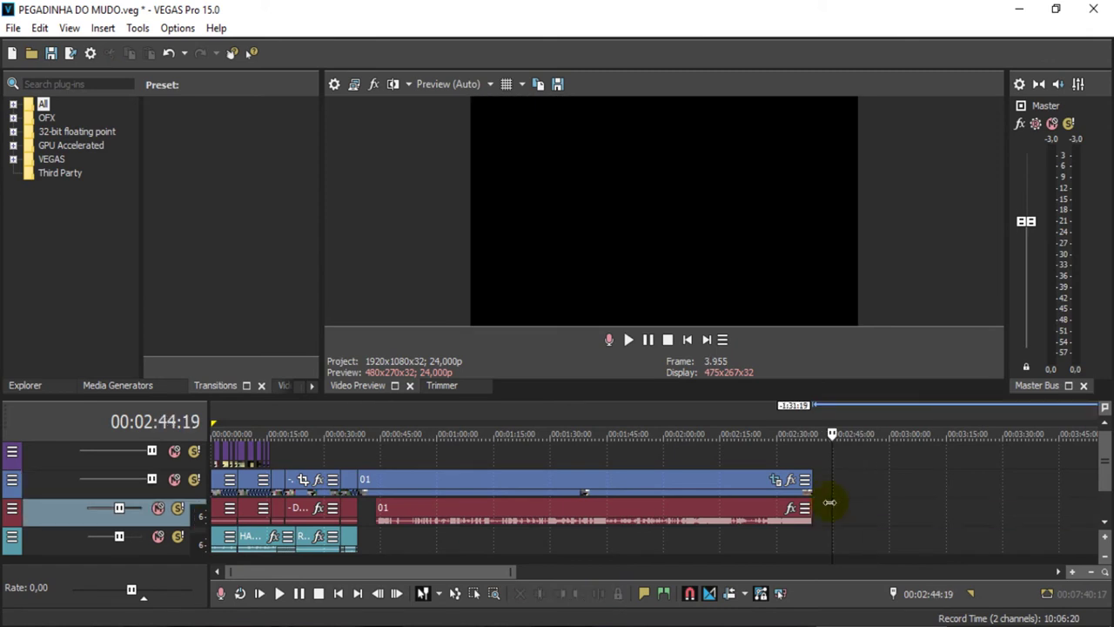
Step: Position the playhead at 00:00:39:00, where the drone intro meets the 01 video
left_click(822, 475)
left_click(809, 478)
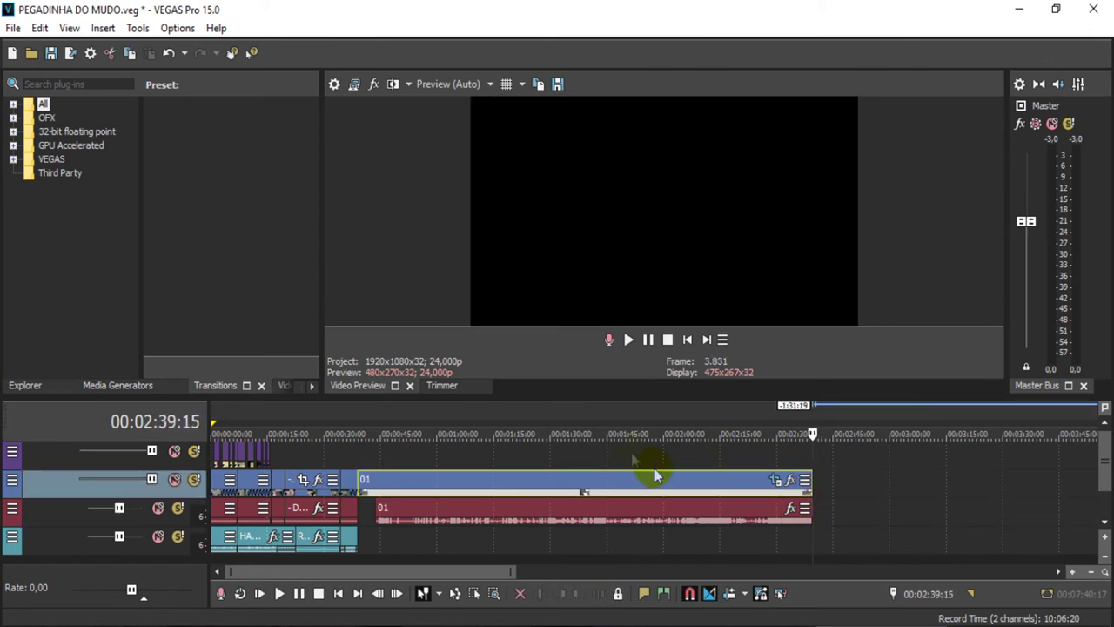
scroll(383, 481, "up", 2)
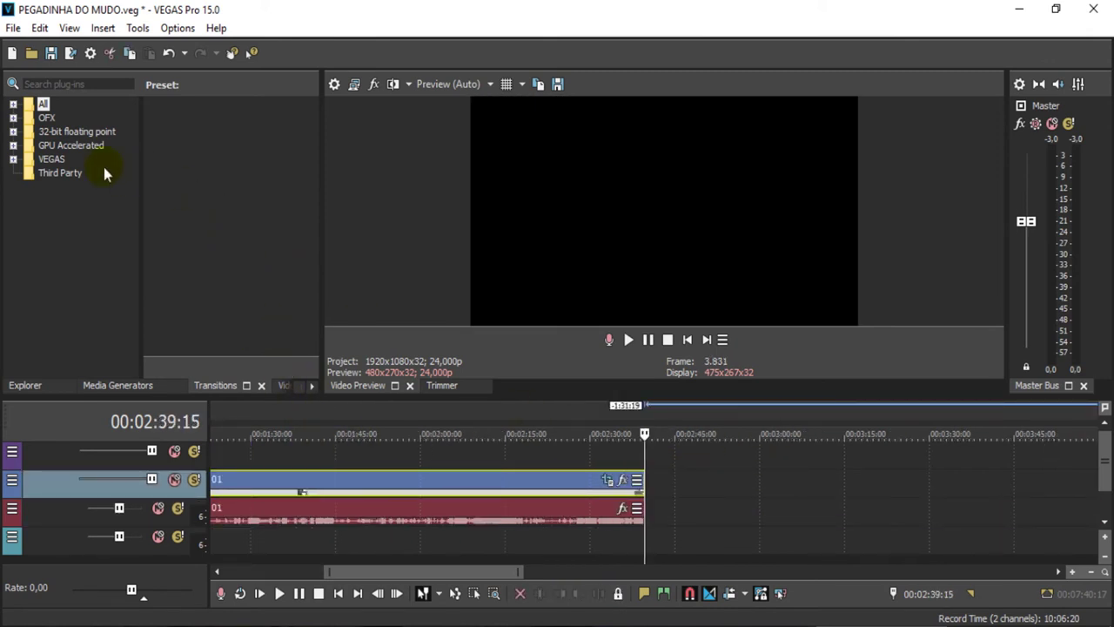
scroll(336, 460, "down", 2)
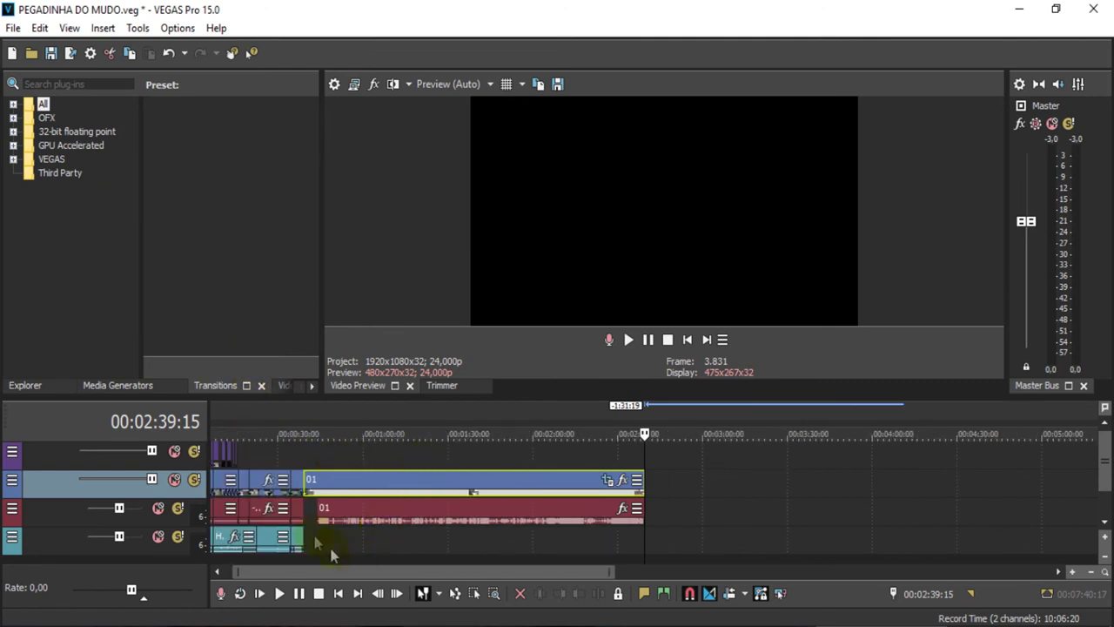
left_click(300, 477)
scroll(331, 478, "up", 3)
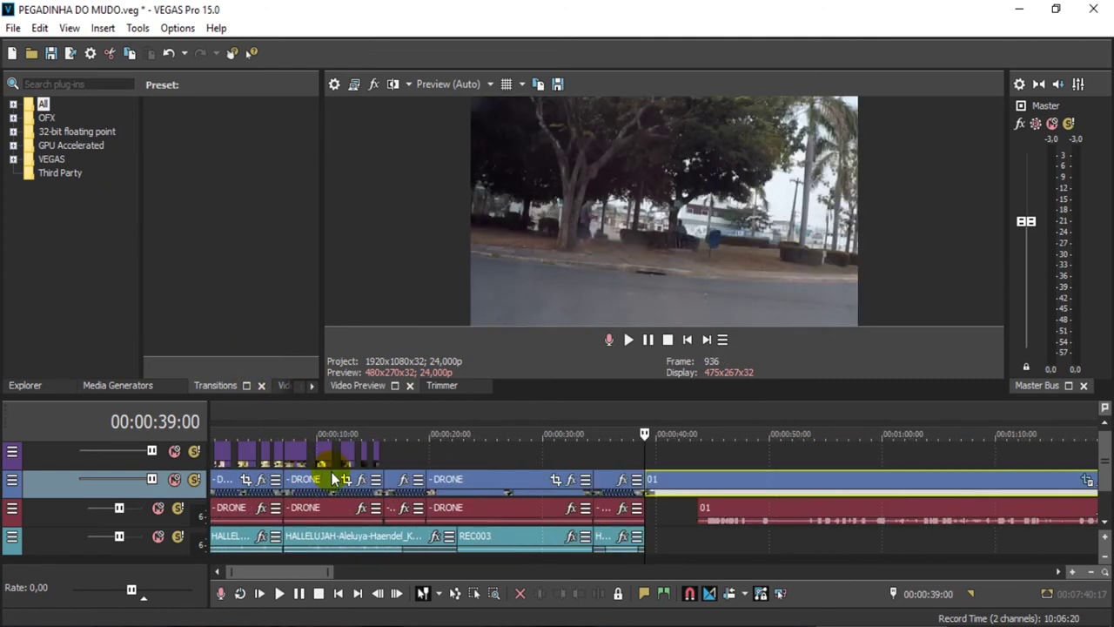
left_click(633, 452)
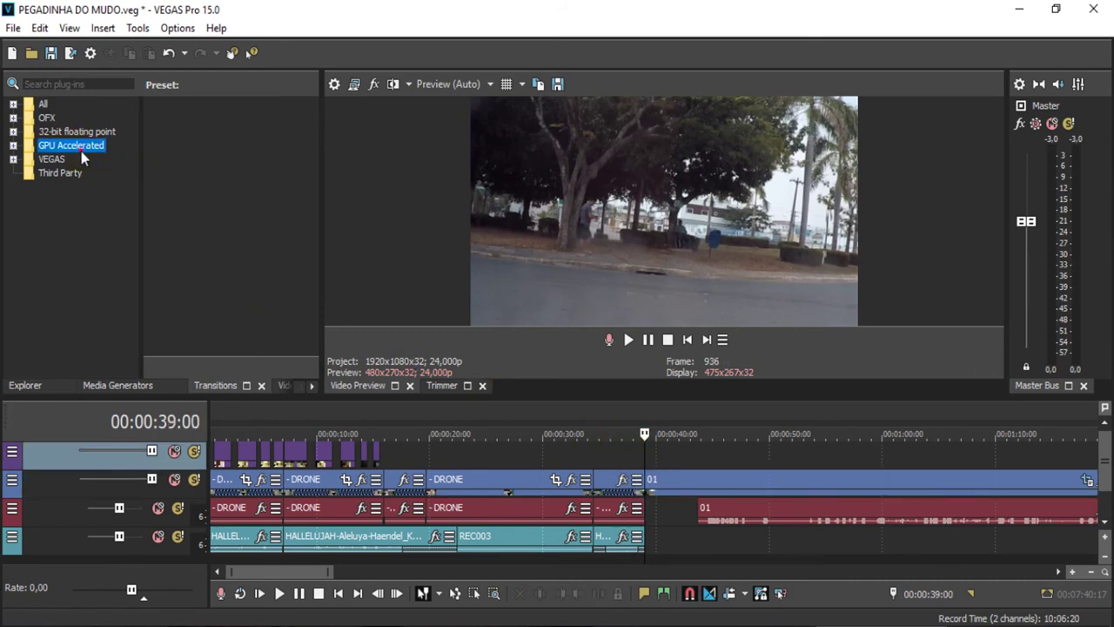
Step: Expand the full list of transitions and look through the 3D Cascade and 3D Blinds presets
left_click(59, 174)
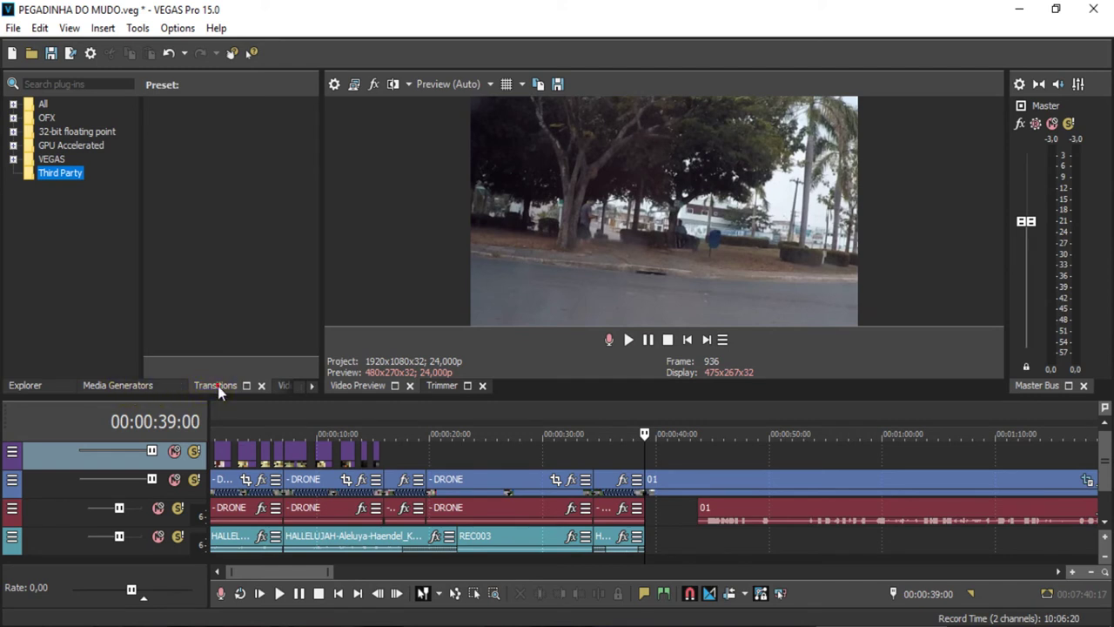
left_click(117, 383)
left_click(216, 384)
left_click(71, 146)
double_click(44, 103)
left_click(49, 118)
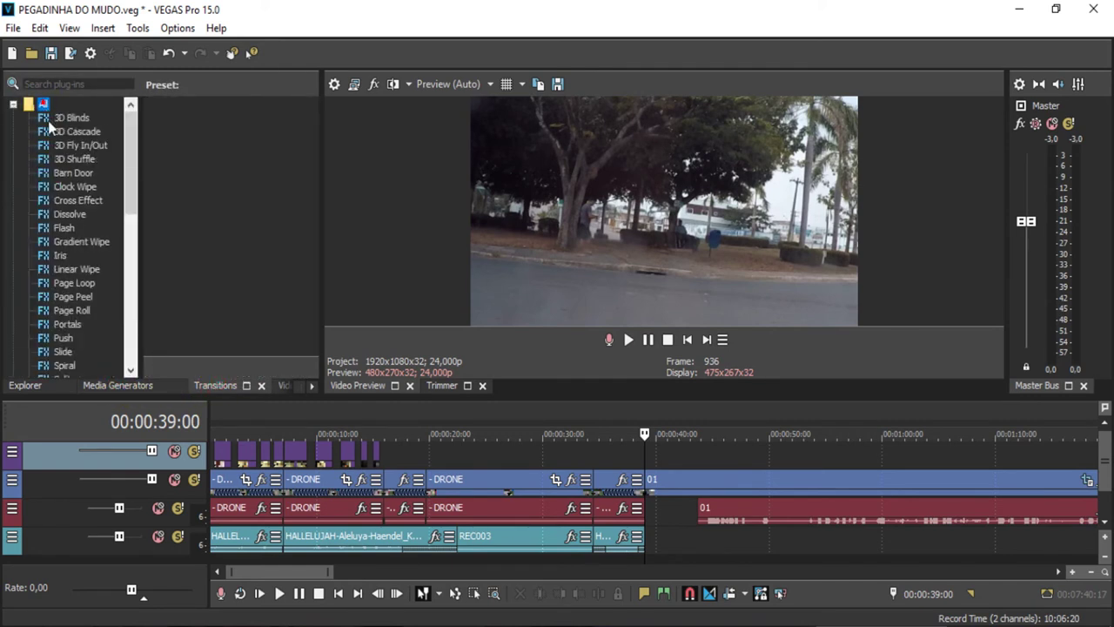
left_click(67, 146)
left_click(75, 132)
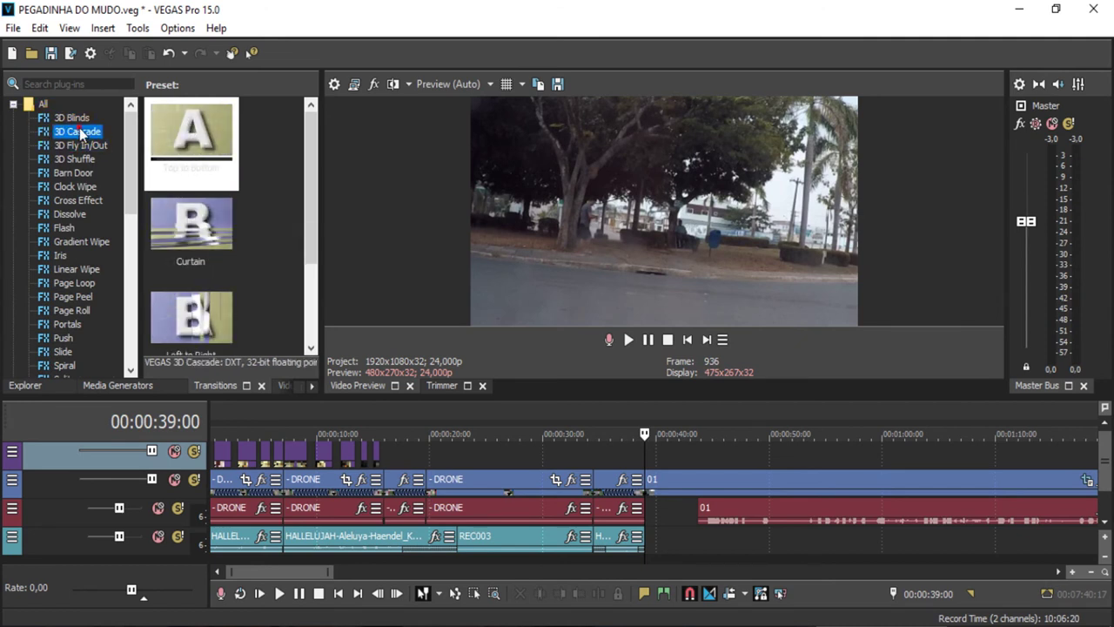
left_click(82, 119)
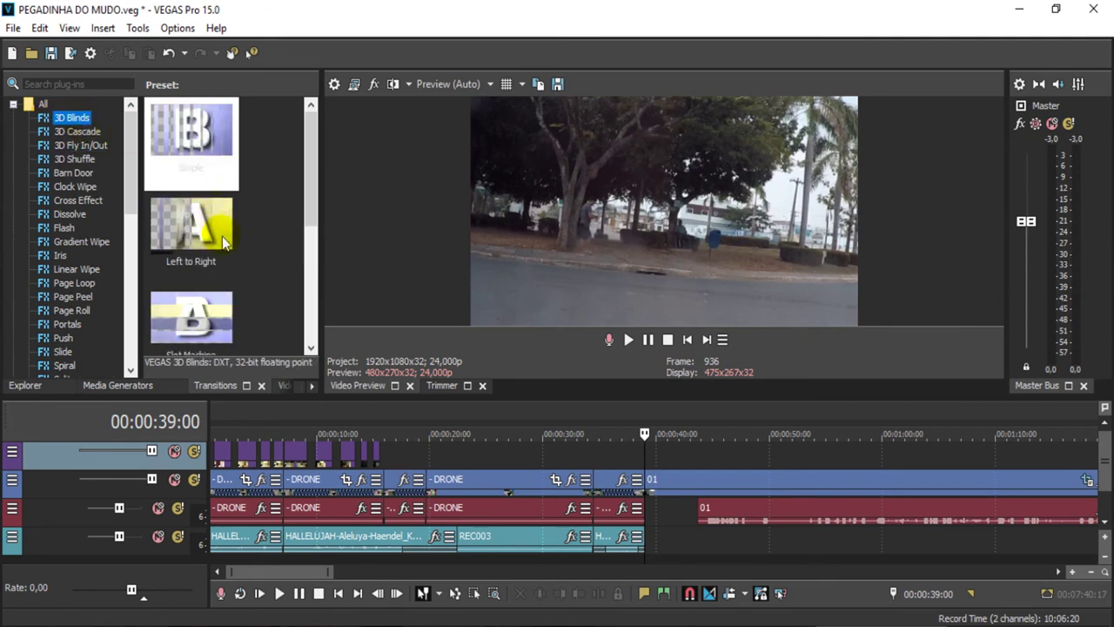
scroll(196, 309, "down", 2)
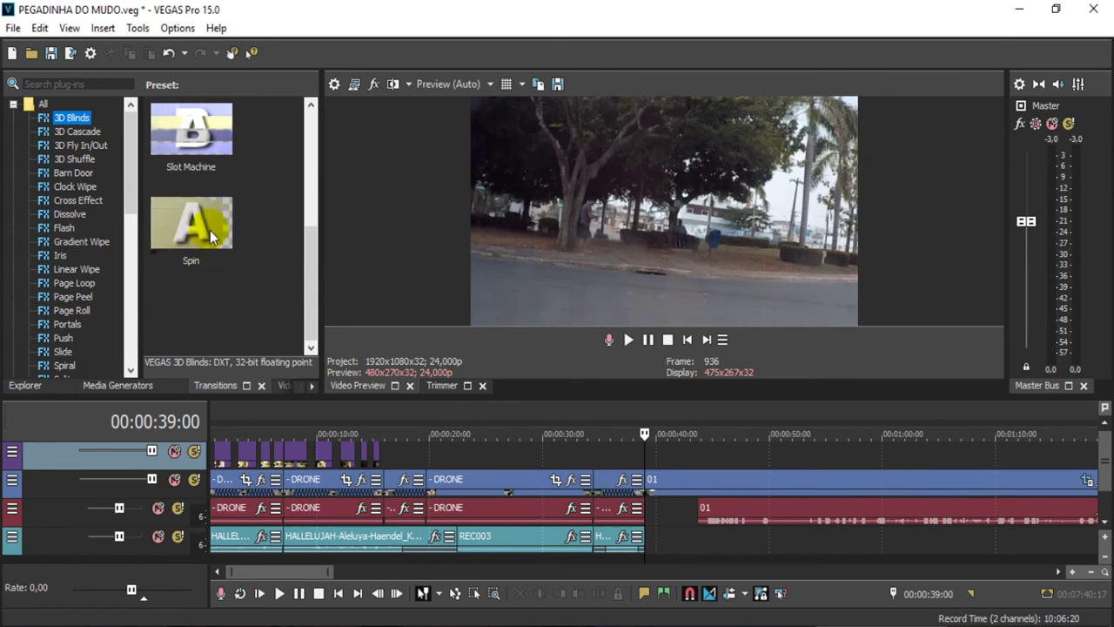
Step: Apply the 3D Cascade transition's Top to Bottom preset to the start of the 01 video event
left_click(76, 132)
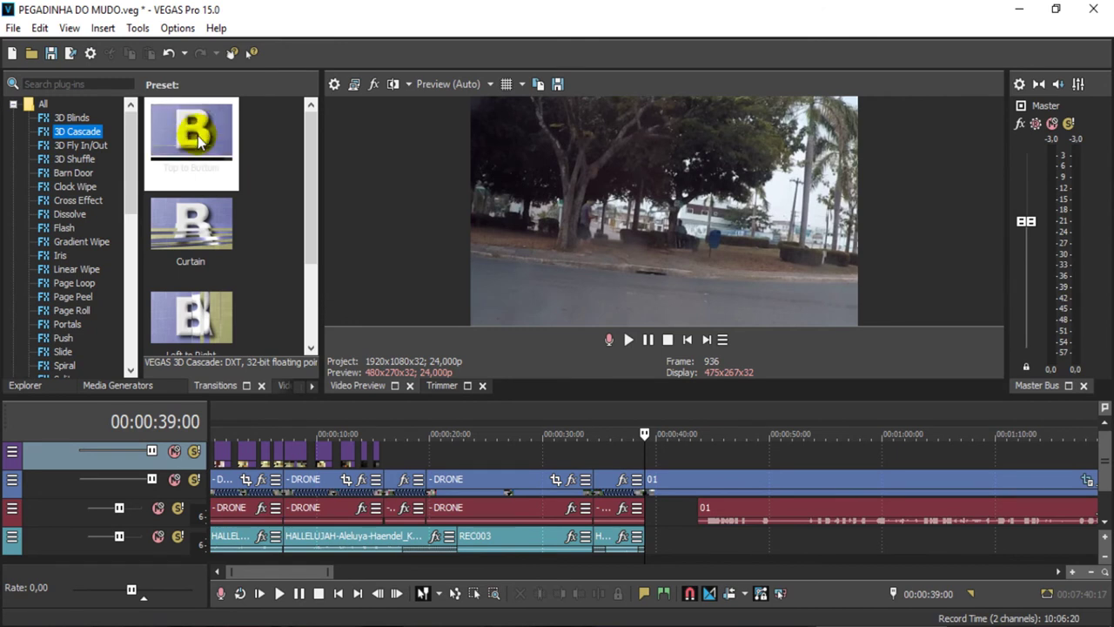
left_click_drag(197, 136, 648, 481)
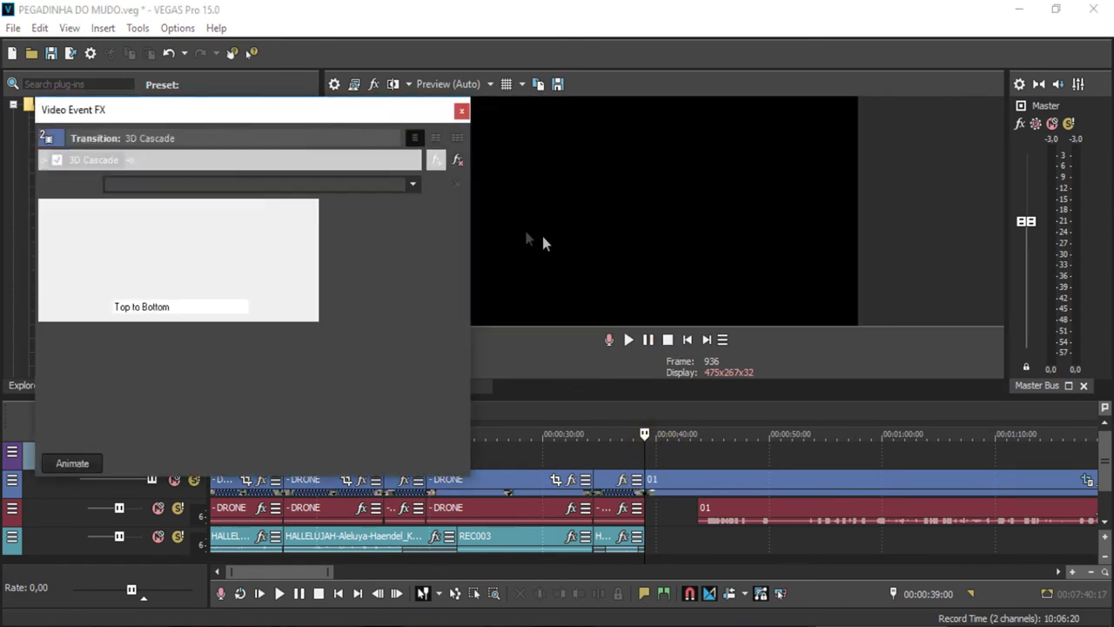
left_click(461, 110)
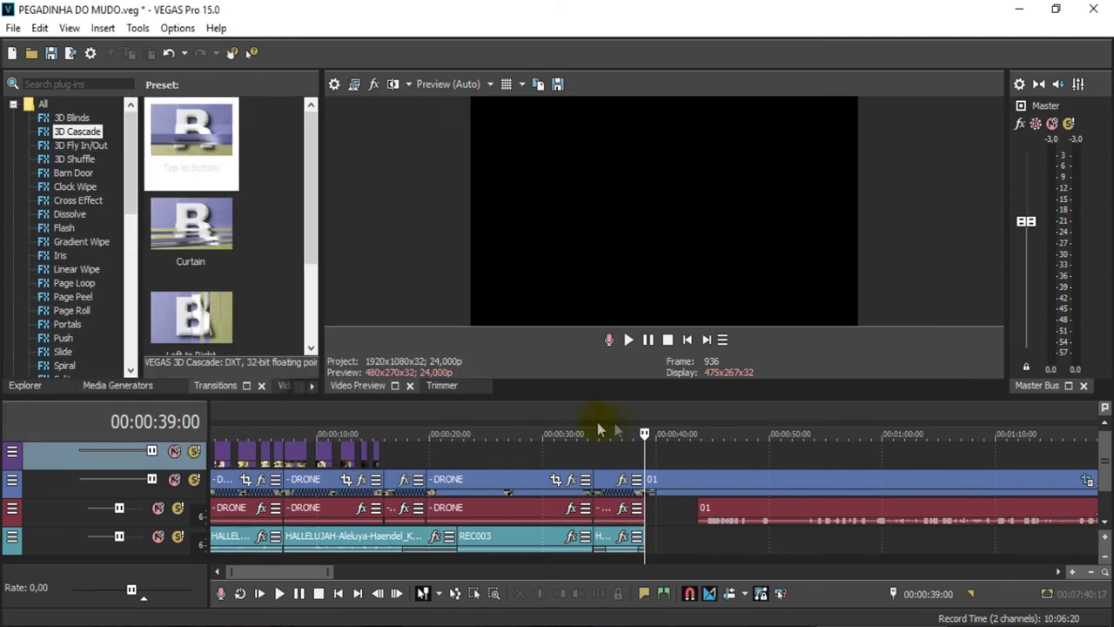
Step: Play the junction between the drone intro and the 01 video from 00:00:38:04 to check the transition
key("space")
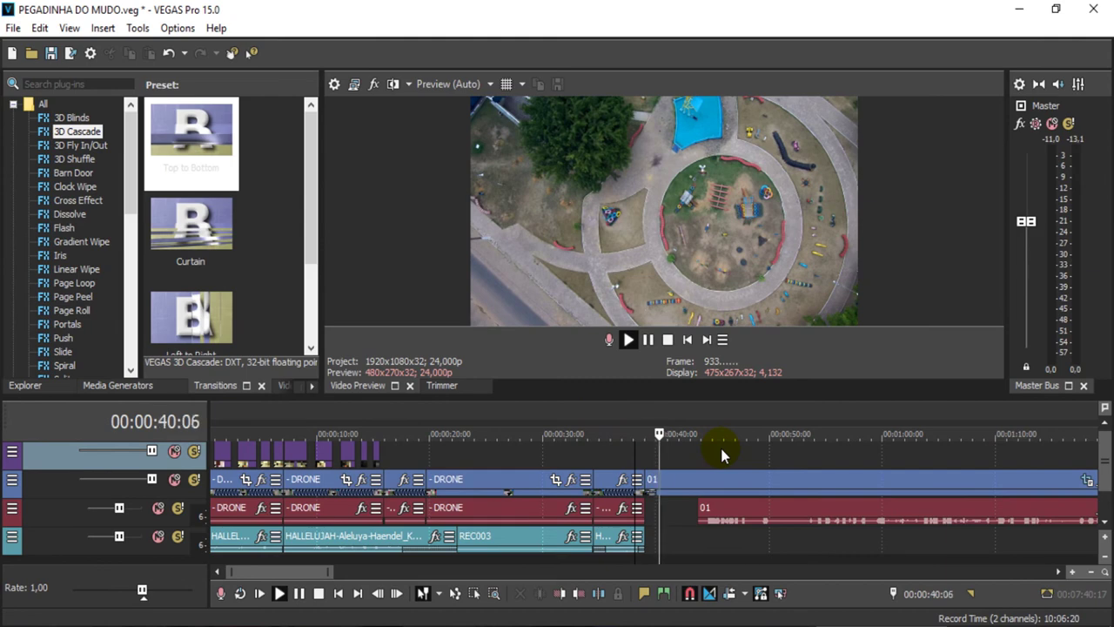
key("space")
key("space")
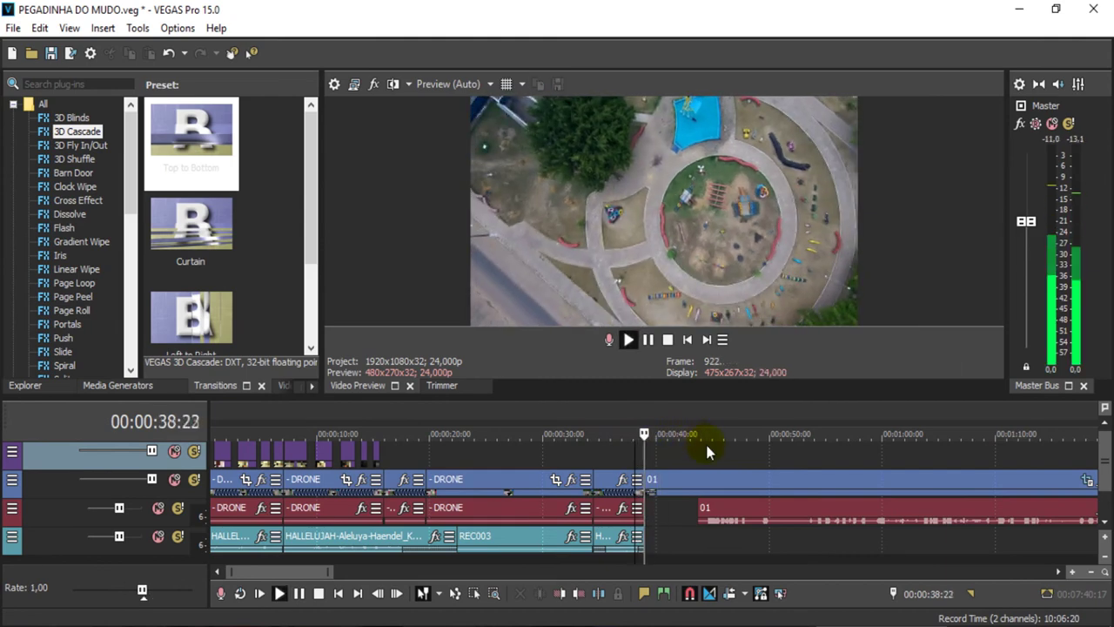
key("space")
key("Return")
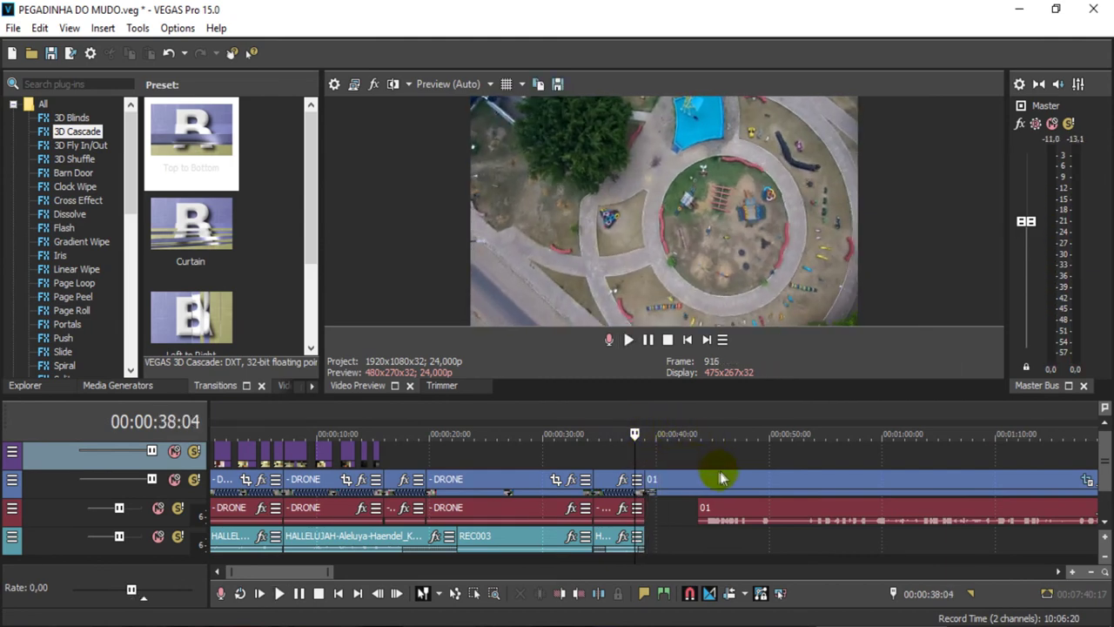
key("Return")
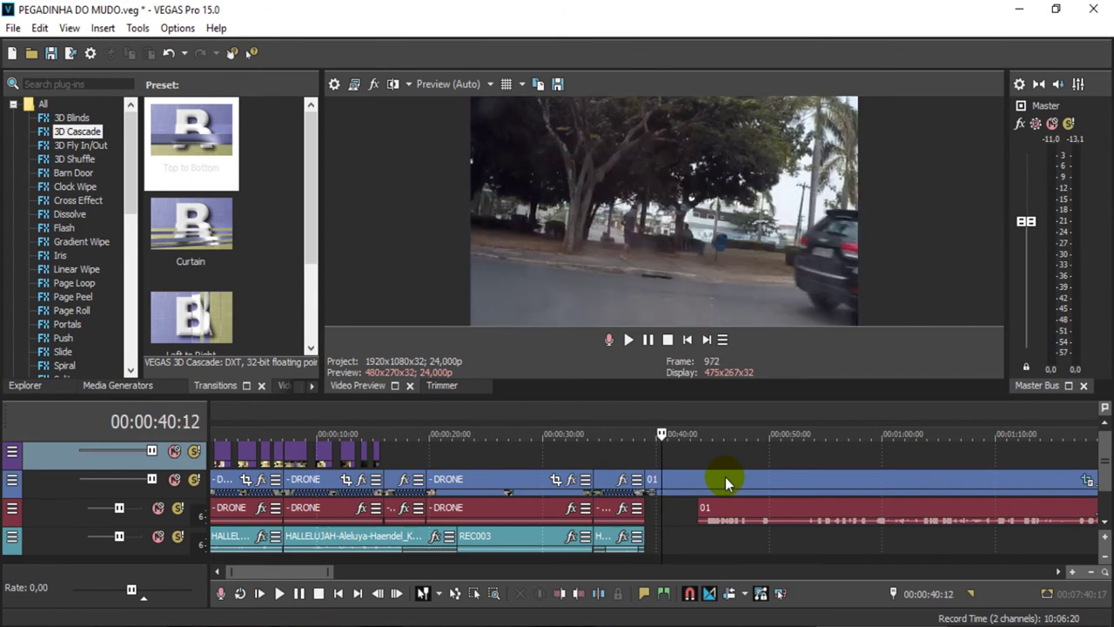
Step: Look through the remaining 3D Cascade presets and other transitions such as 3D Fly In/Out
scroll(725, 478, "down", 5)
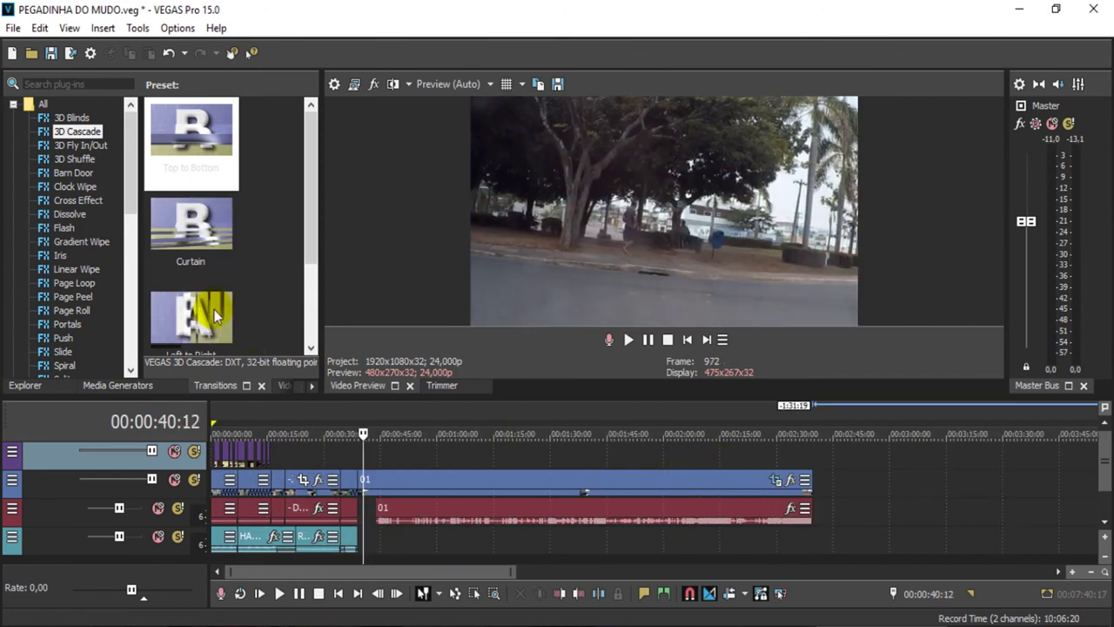
left_click_drag(313, 198, 313, 247)
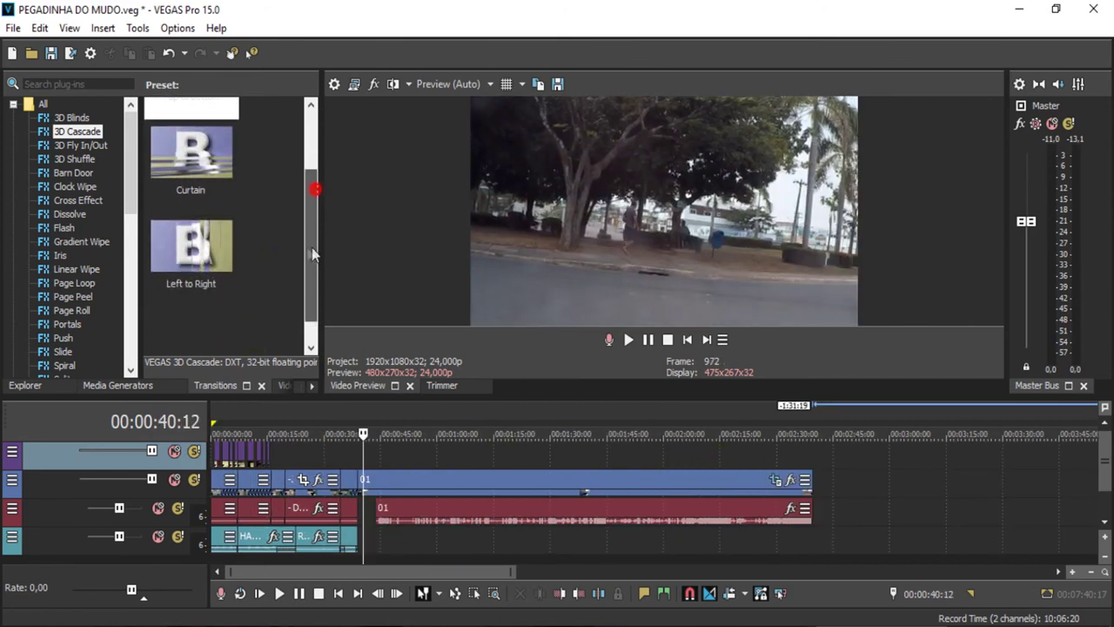
left_click(74, 159)
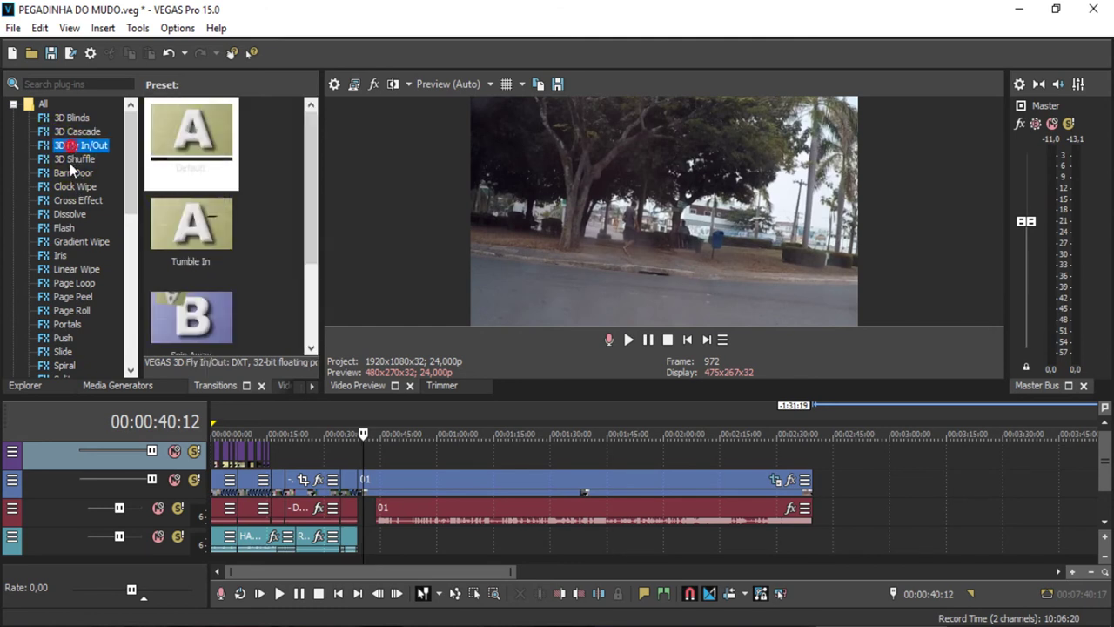
left_click(71, 188)
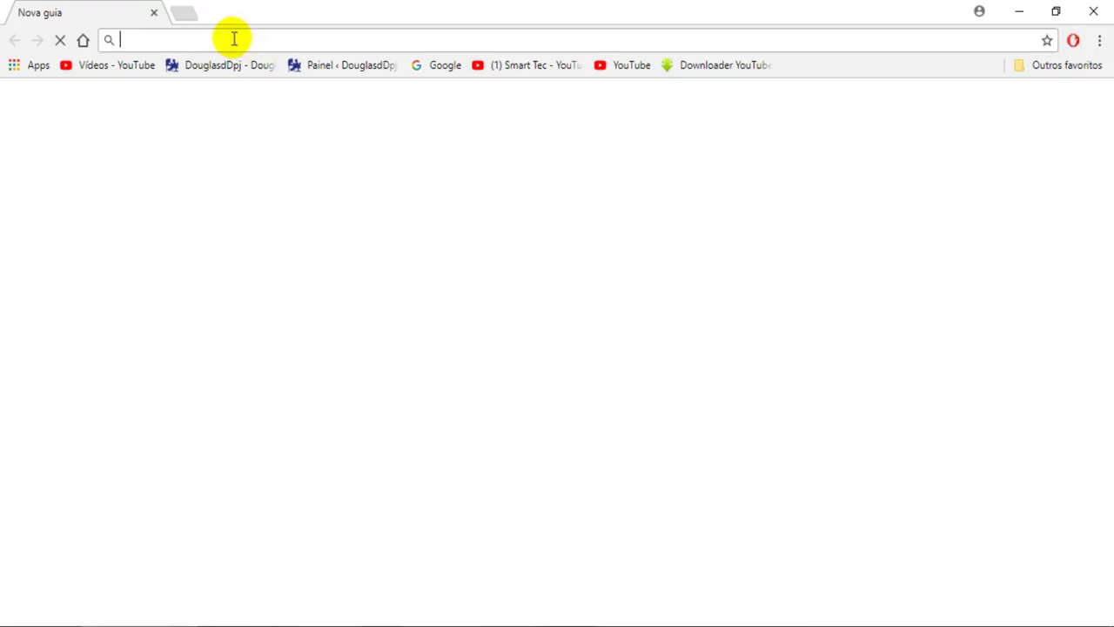
Step: Switch to the browser, open YouTube and search for "pai da sega"
left_click(106, 65)
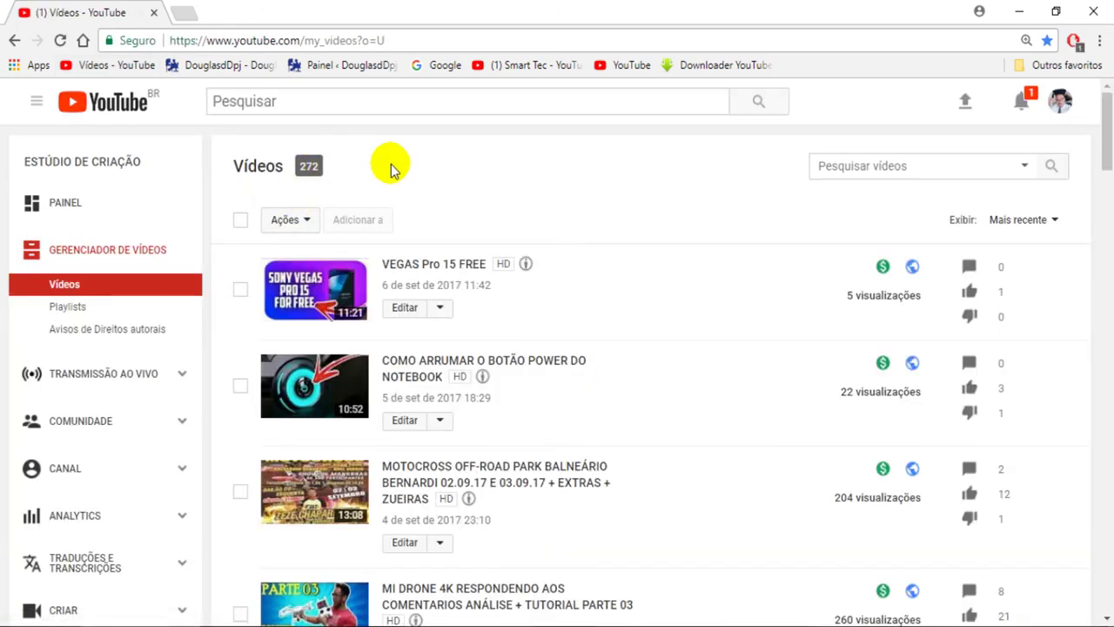
left_click(342, 102)
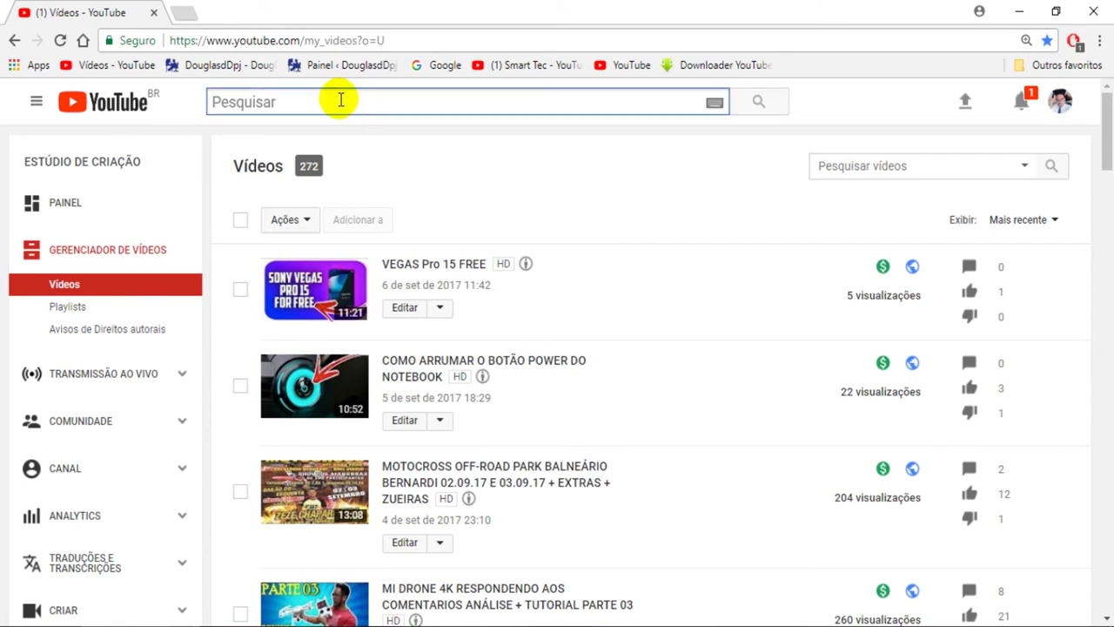
left_click(314, 126)
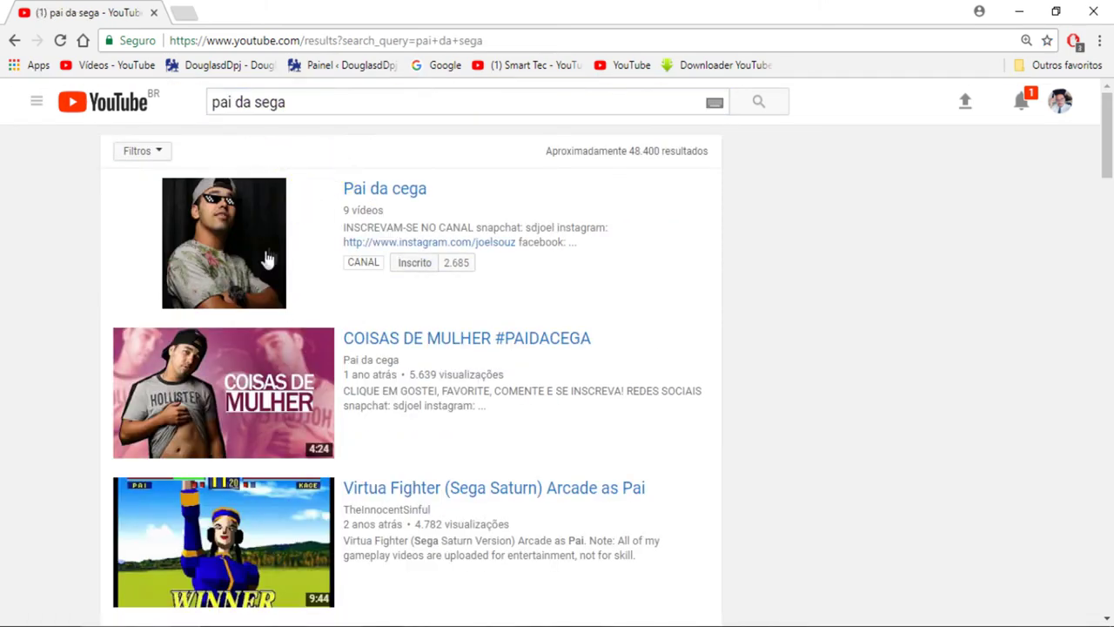
scroll(270, 278, "down", 6)
scroll(227, 277, "up", 6)
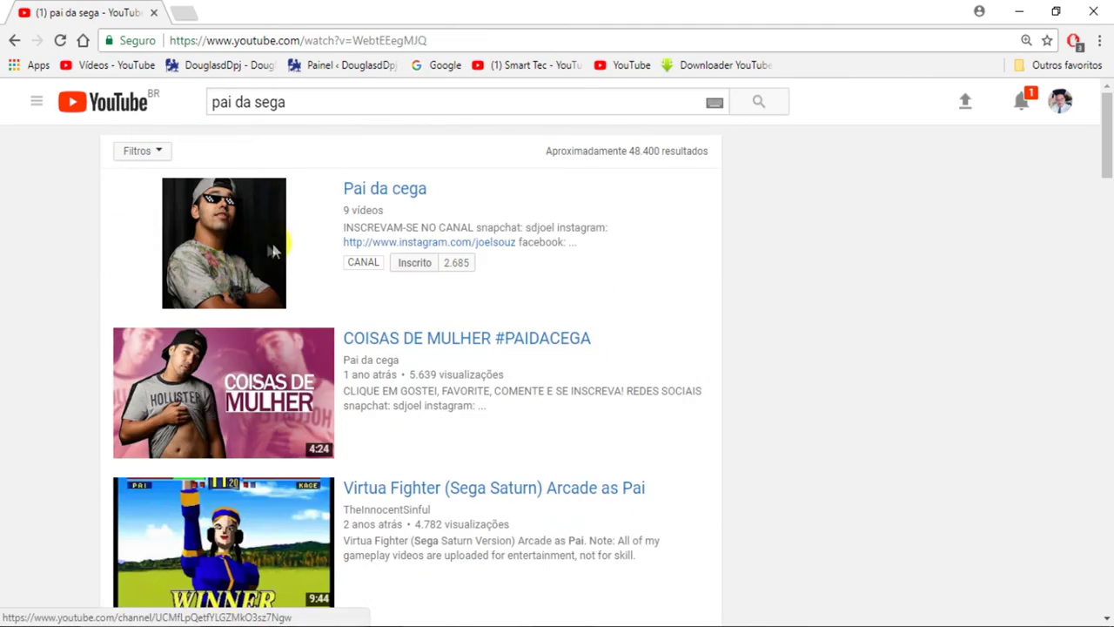
Step: Open the Pai da cega channel and look through its uploaded videos
left_click(285, 252)
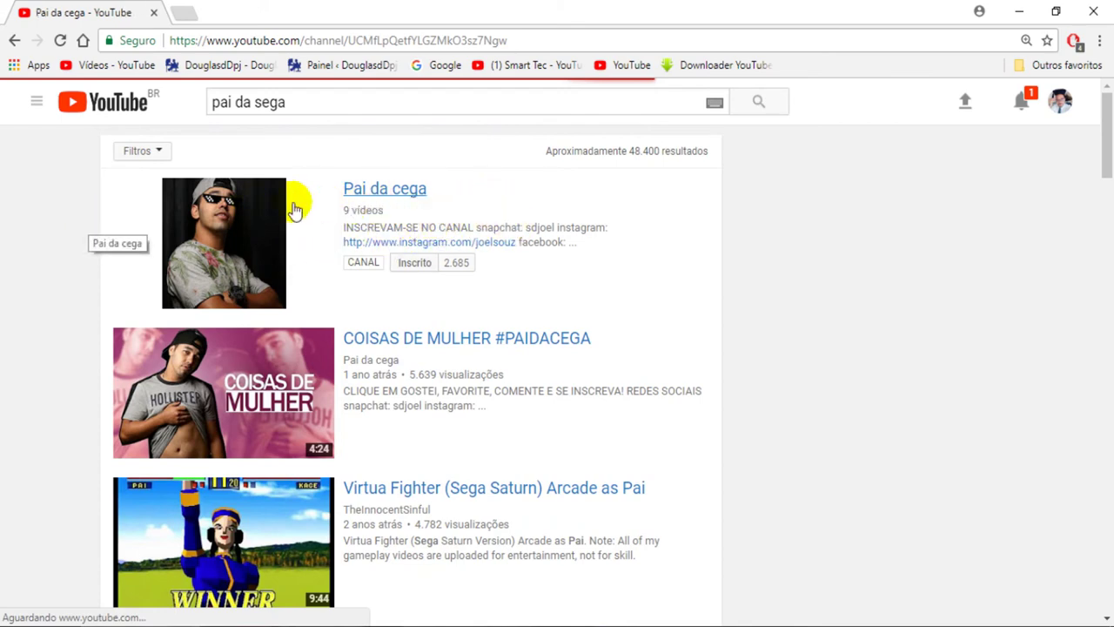
scroll(497, 281, "down", 3)
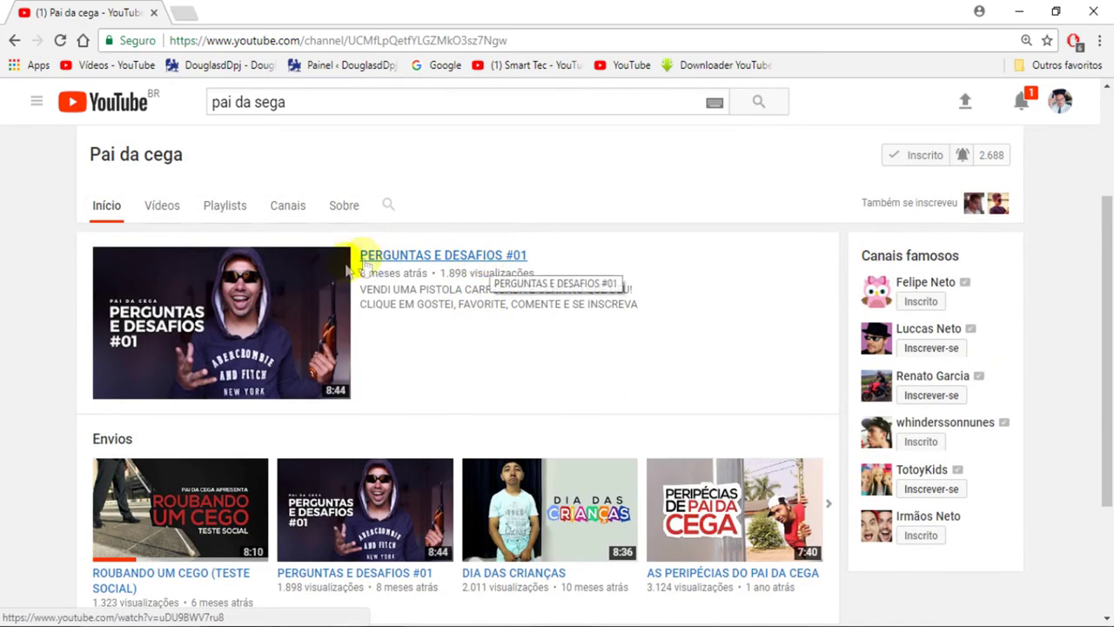
scroll(364, 264, "down", 2)
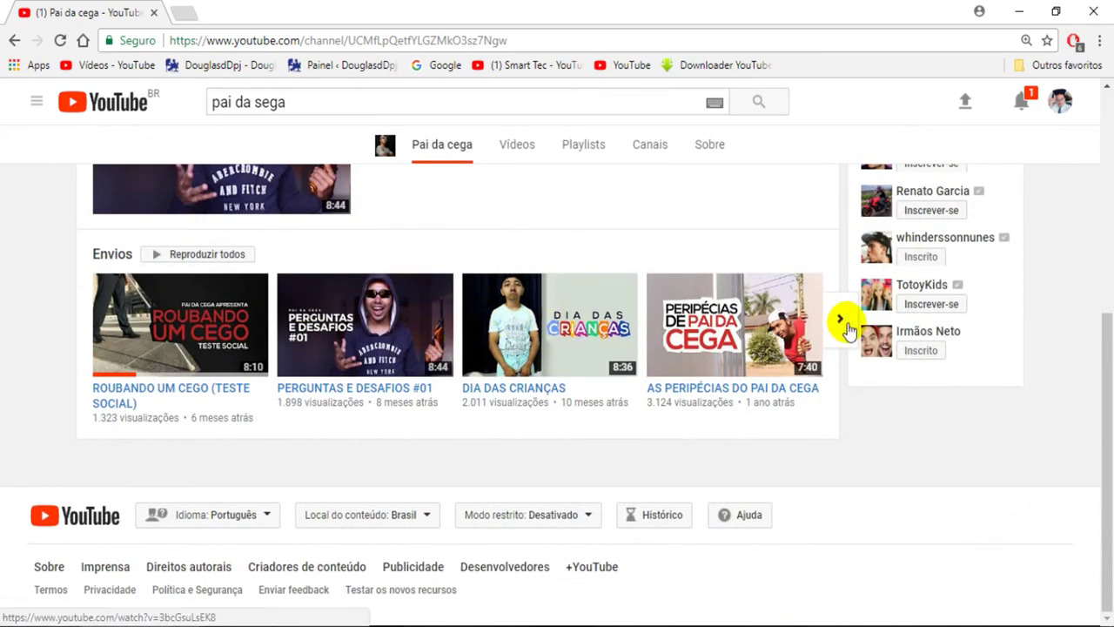
left_click(840, 320)
left_click(76, 319)
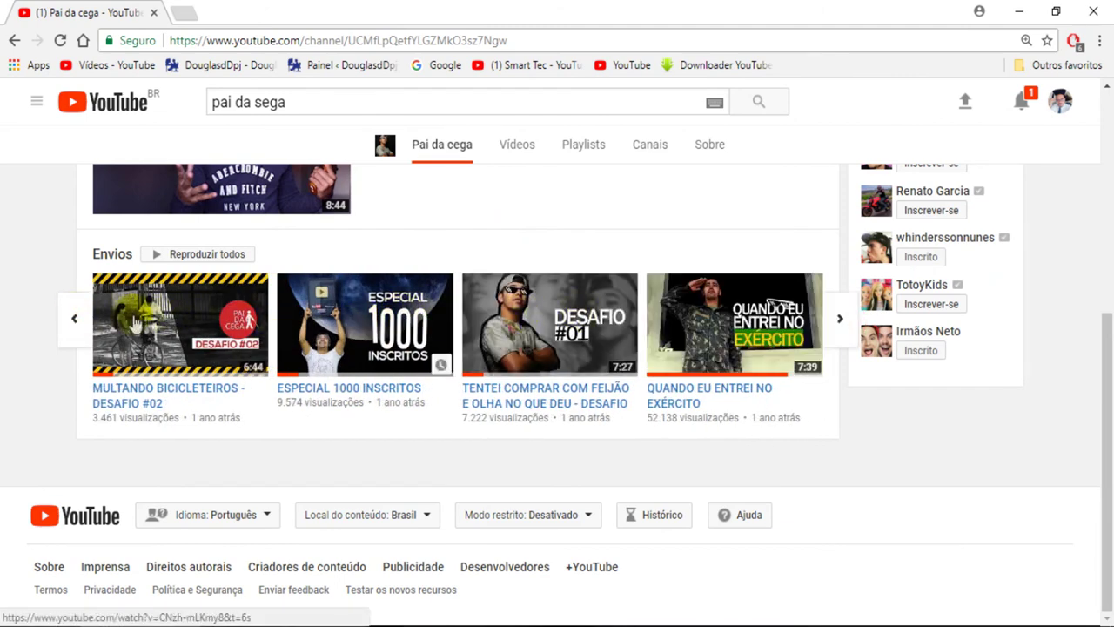
left_click(76, 322)
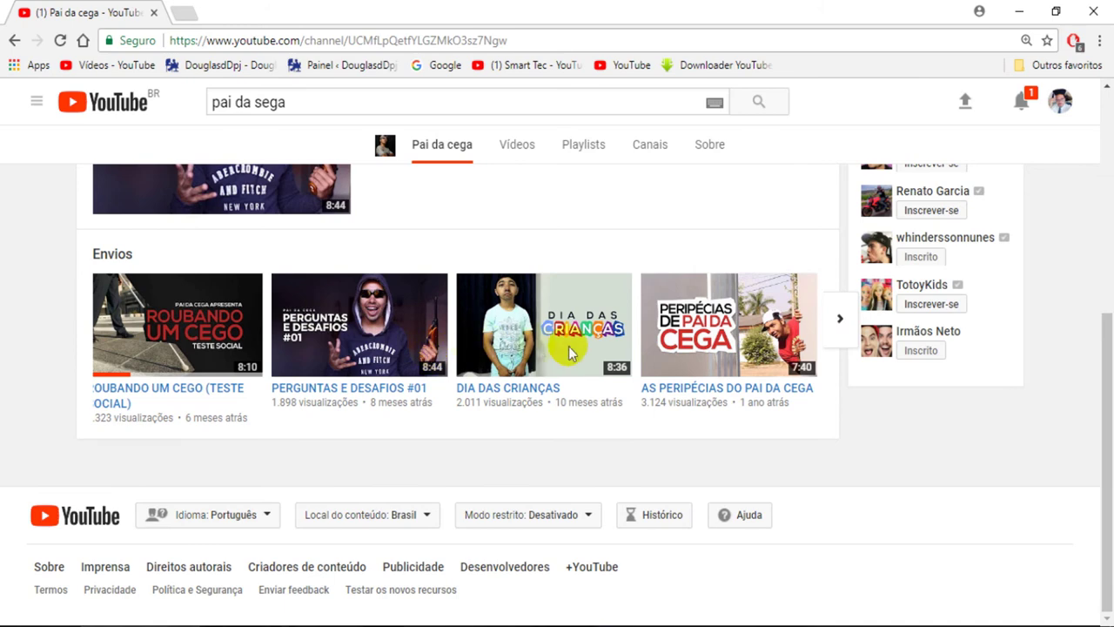
Step: Play the AS PERIPÉCIAS DO PAI DA CEGA video with sound, skip ahead to the logo intro at about 0:15 and pause after it
left_click(694, 347)
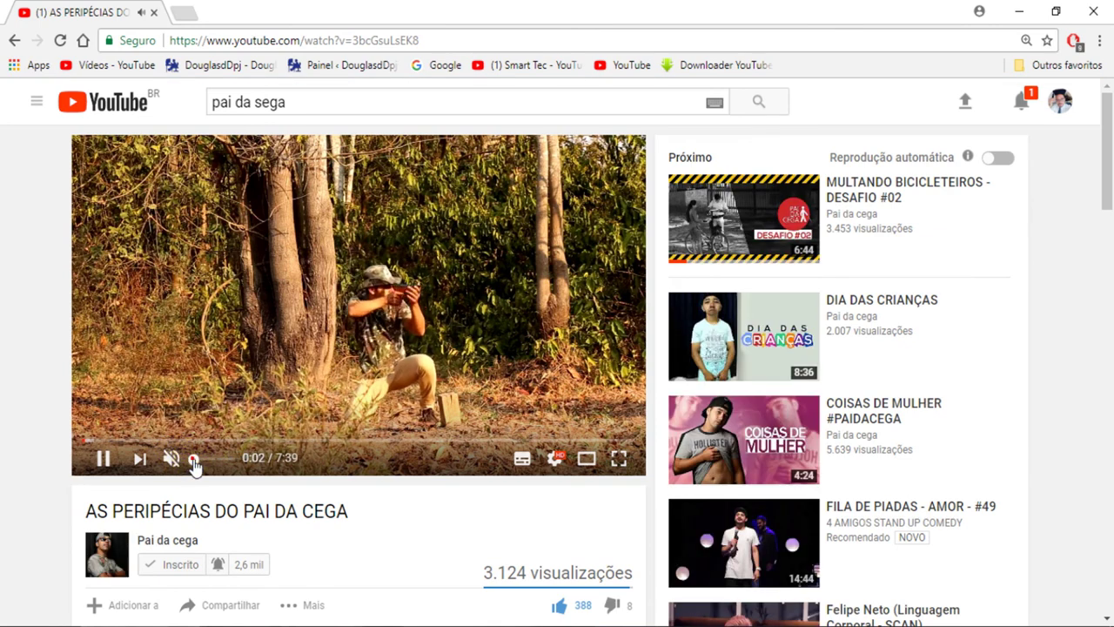
left_click(199, 464)
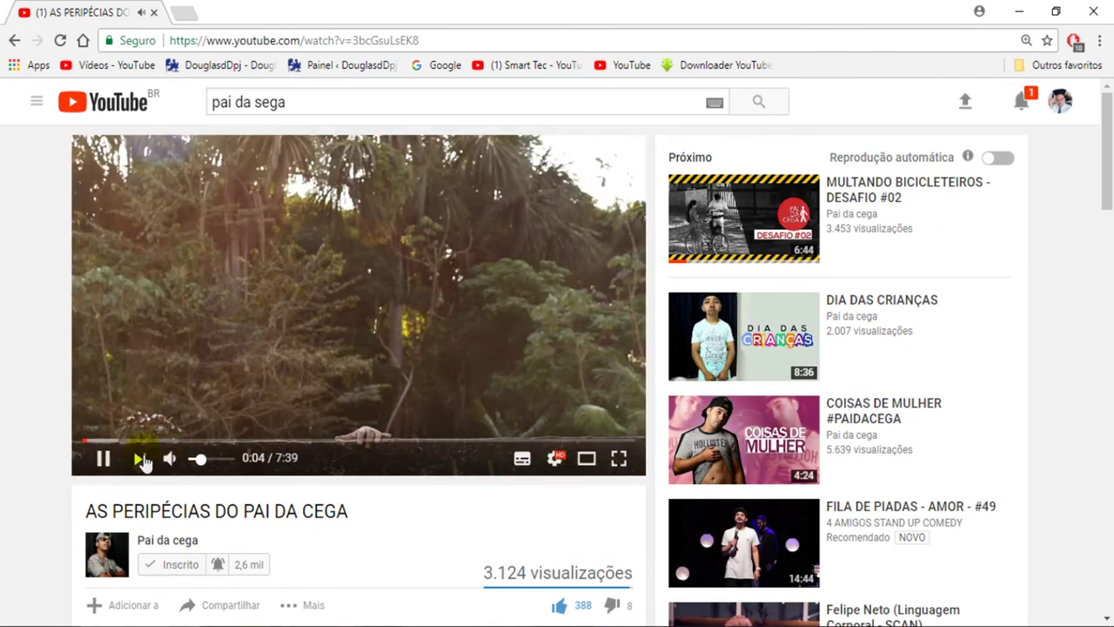
left_click(100, 442)
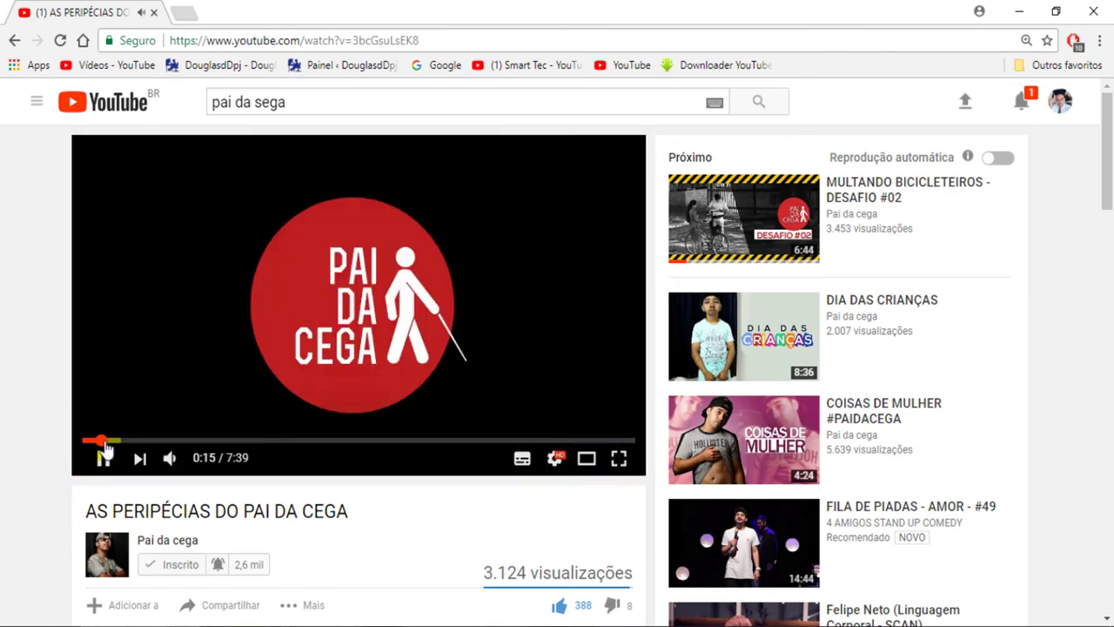
left_click(420, 273)
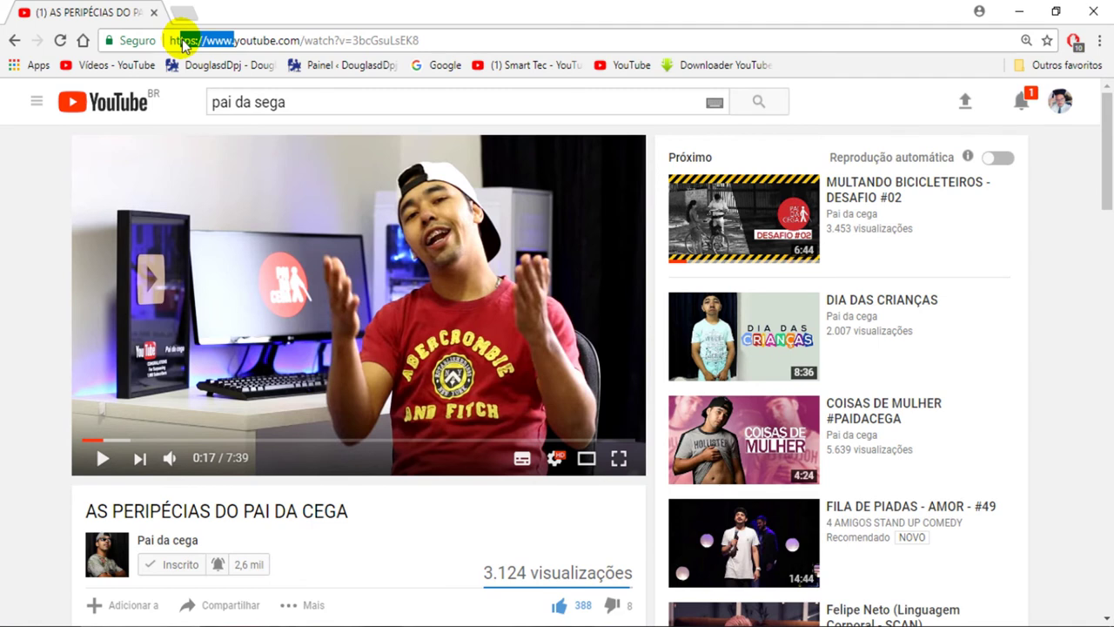
Step: Change the video's address to 10youtube.com/watch?v=3bcGsuLsEK8 and load it to reach the download page
type("10")
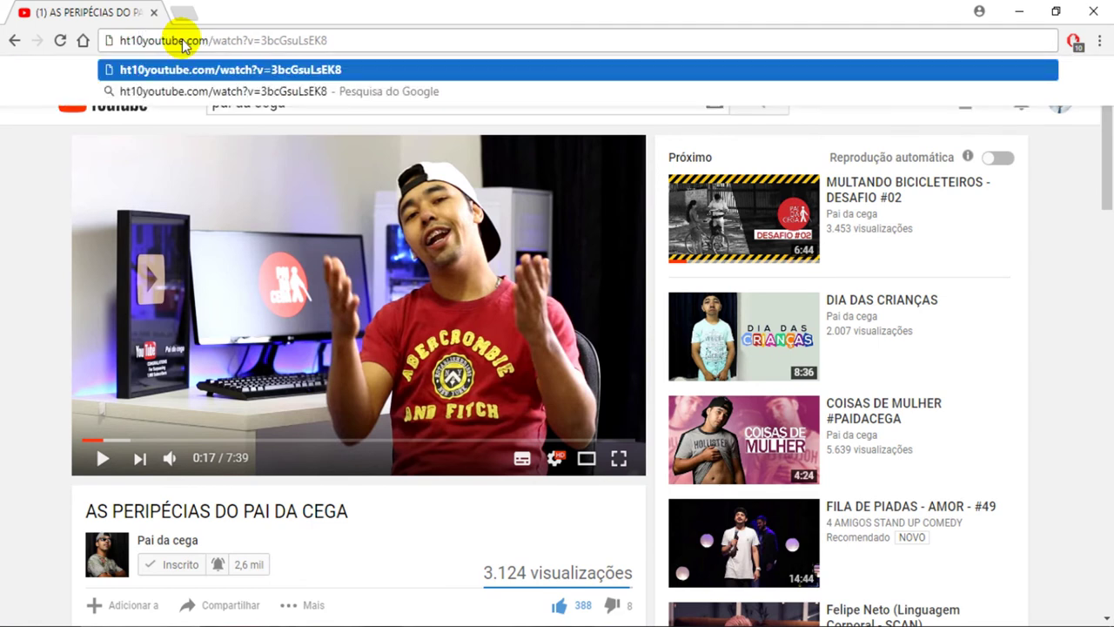
key("BackSpace")
key("BackSpace")
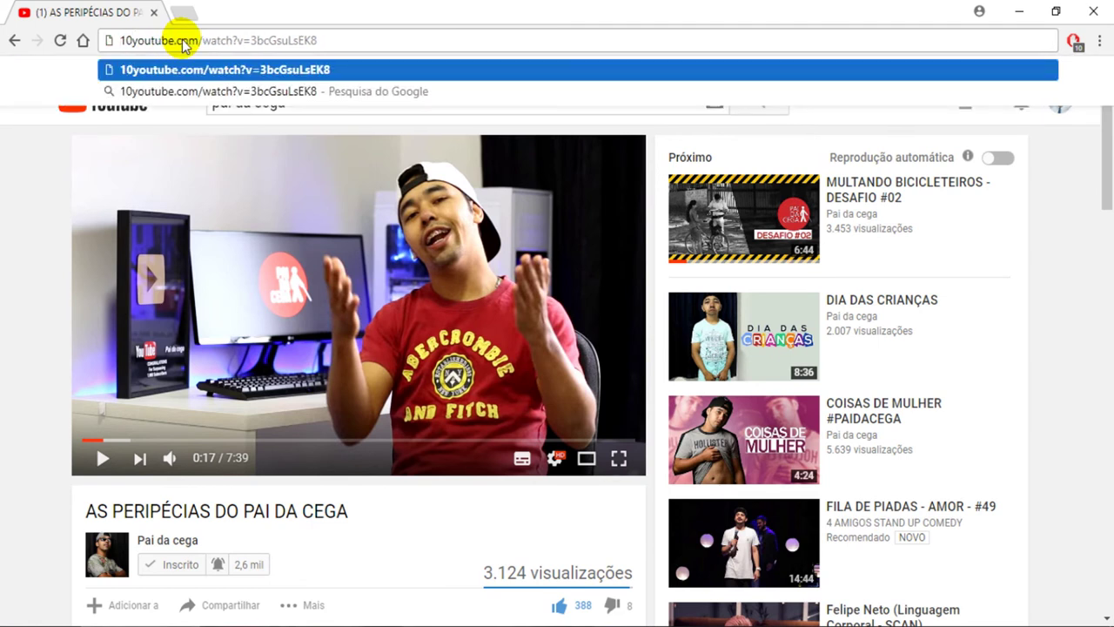
key("Return")
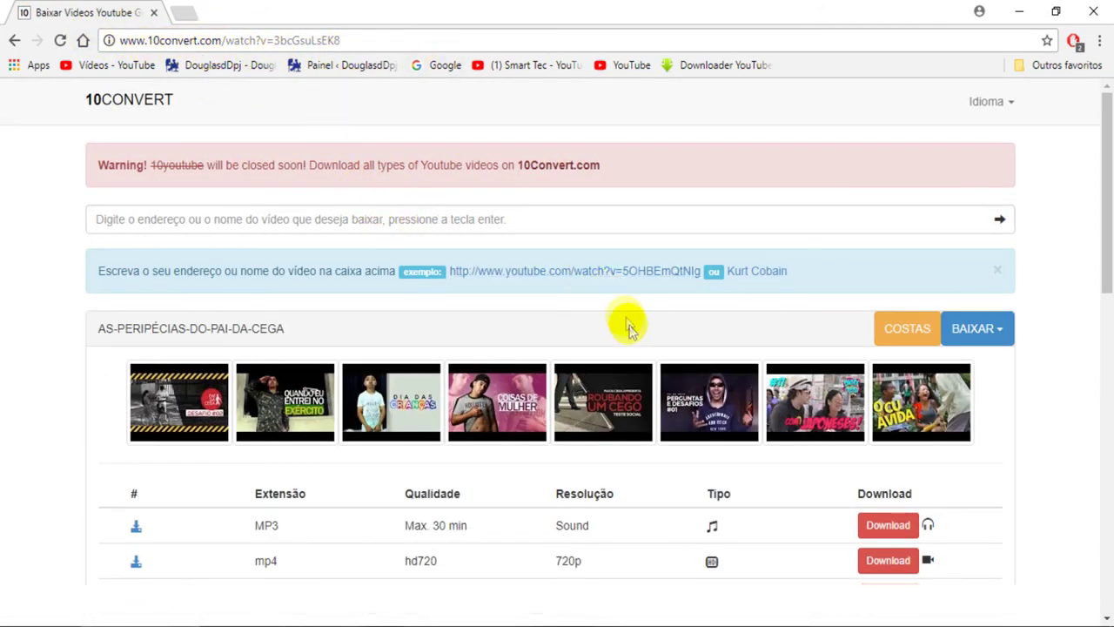
Step: Start downloading the video as a 720p mp4, return to the download page and pause its embedded player
scroll(629, 327, "down", 3)
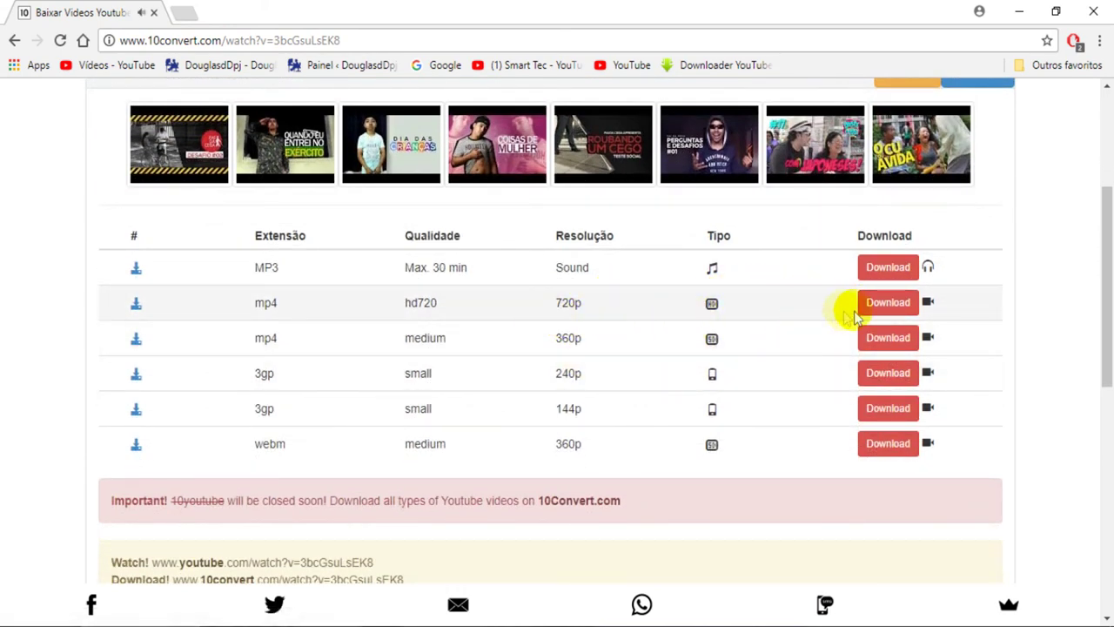
left_click(880, 306)
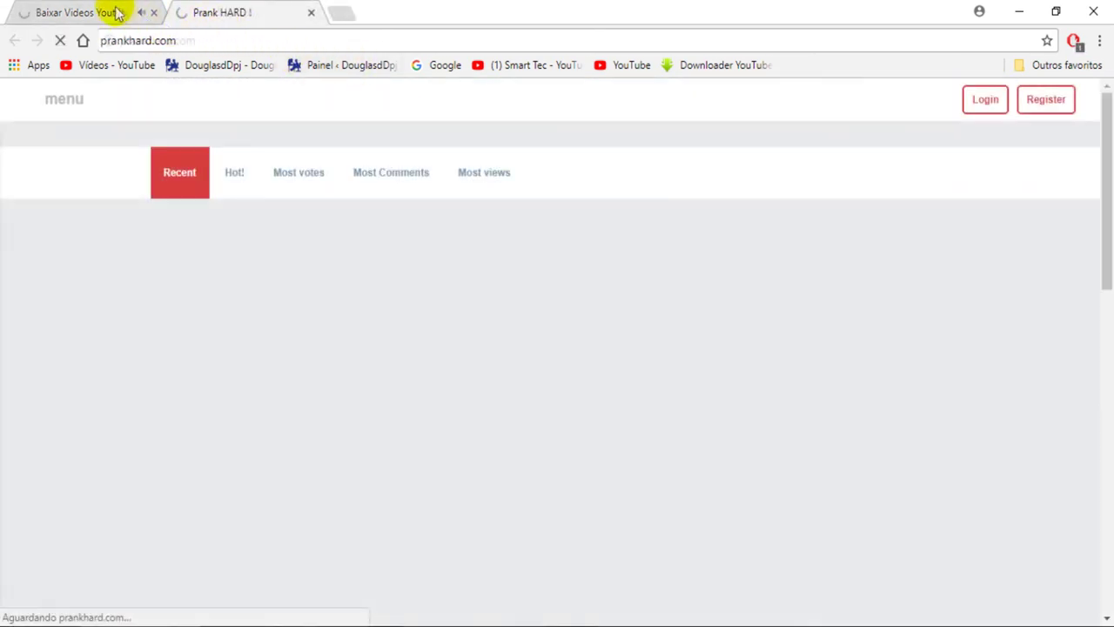
left_click(113, 12)
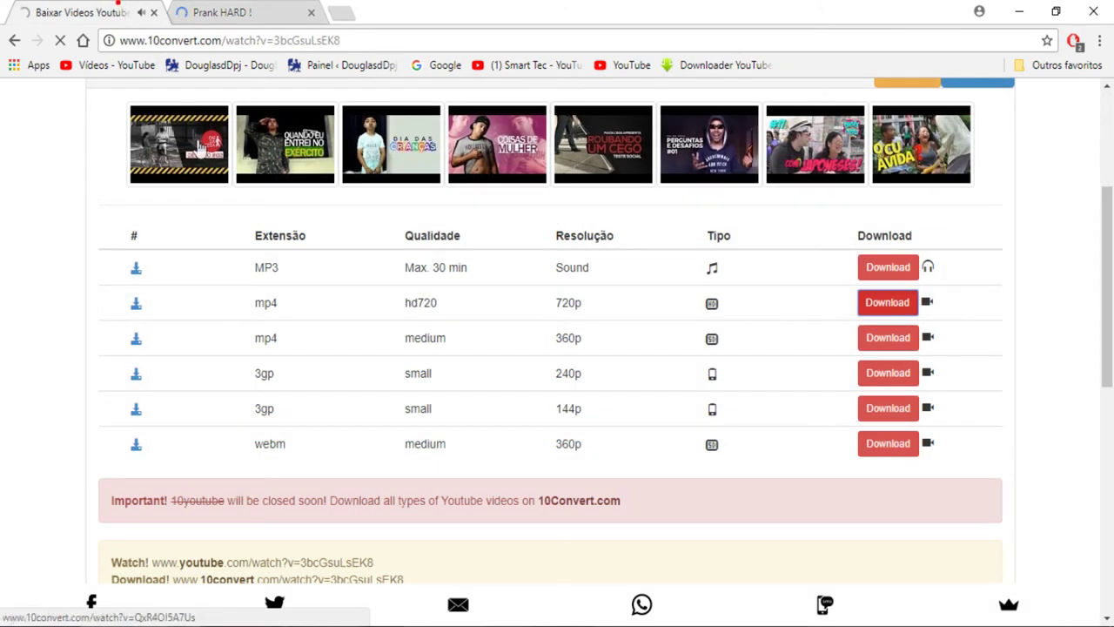
scroll(197, 347, "down", 5)
left_click(119, 476)
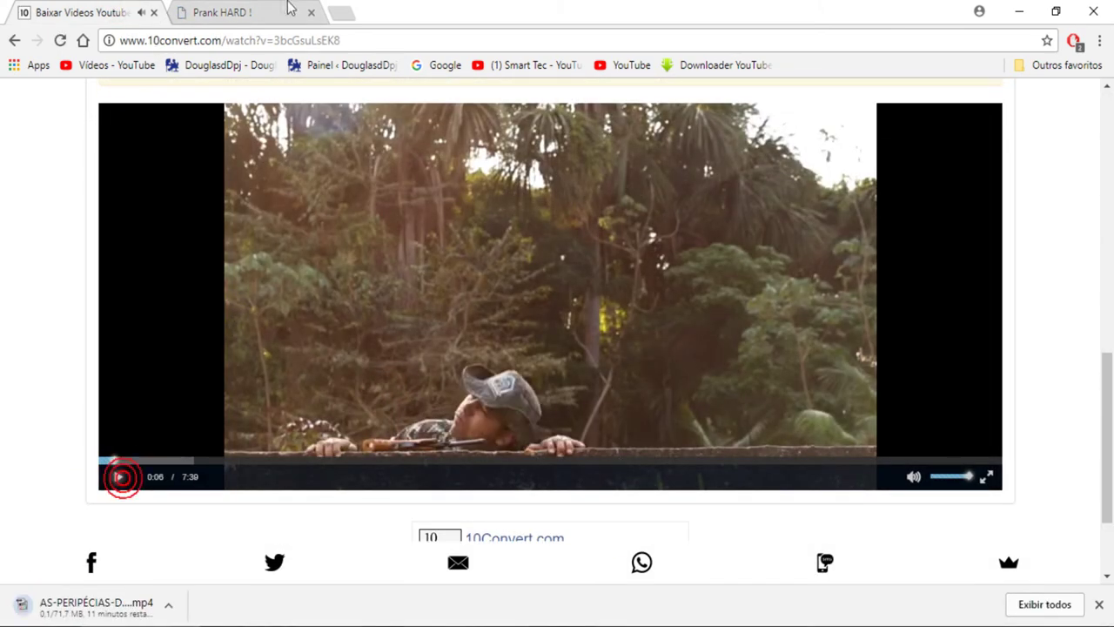
Step: Close the Prank HARD advertising page and open the full downloads list to follow the mp4 download
left_click(251, 11)
left_click(309, 12)
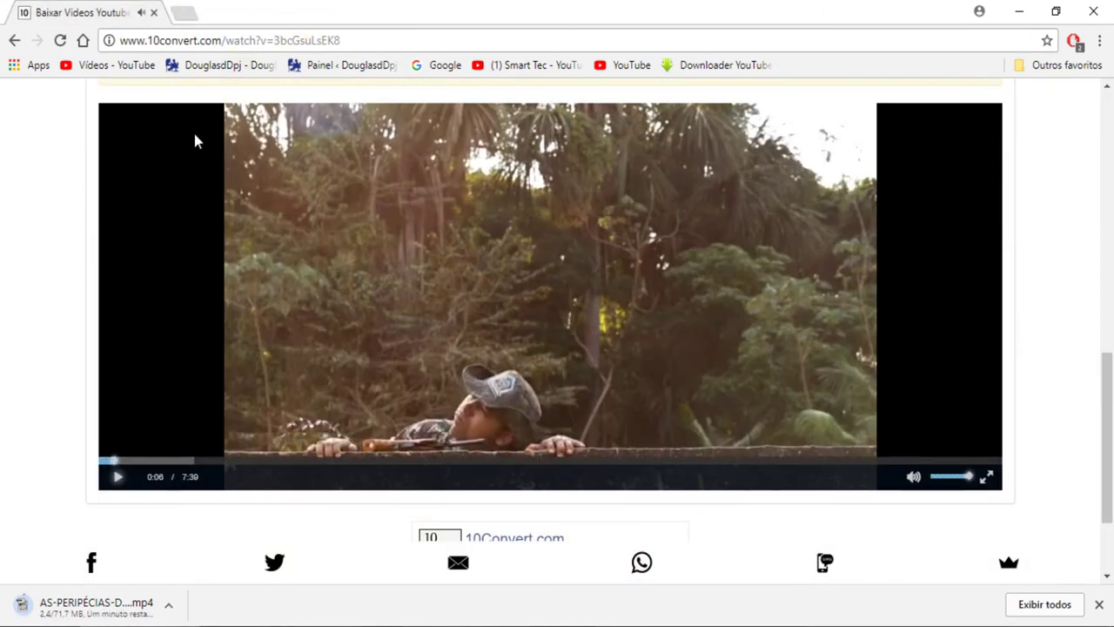
left_click(1055, 604)
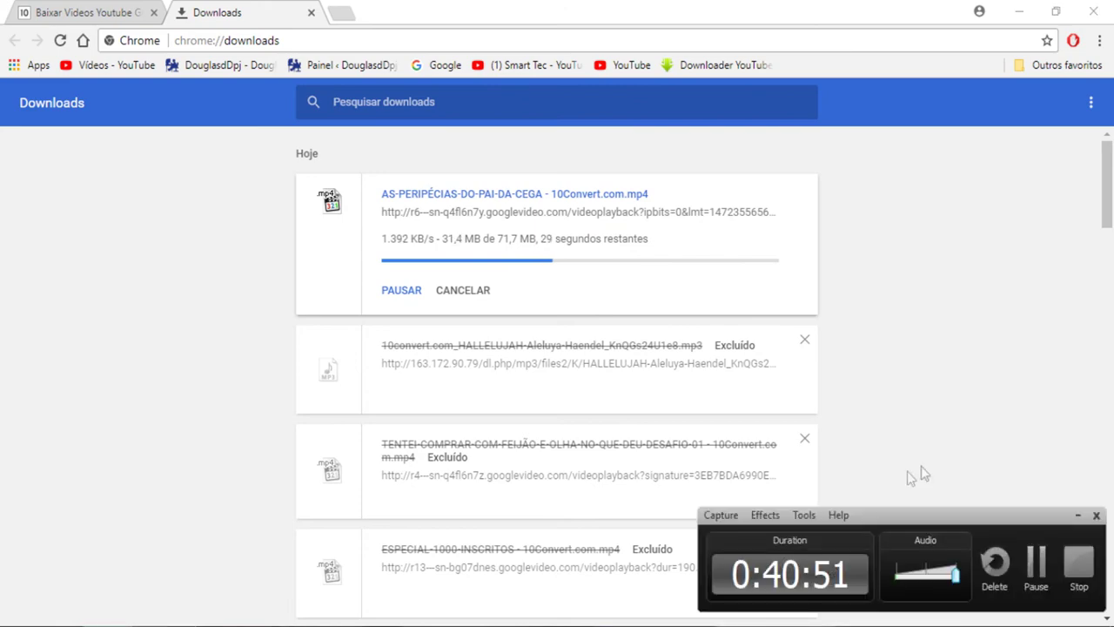
left_click(1030, 570)
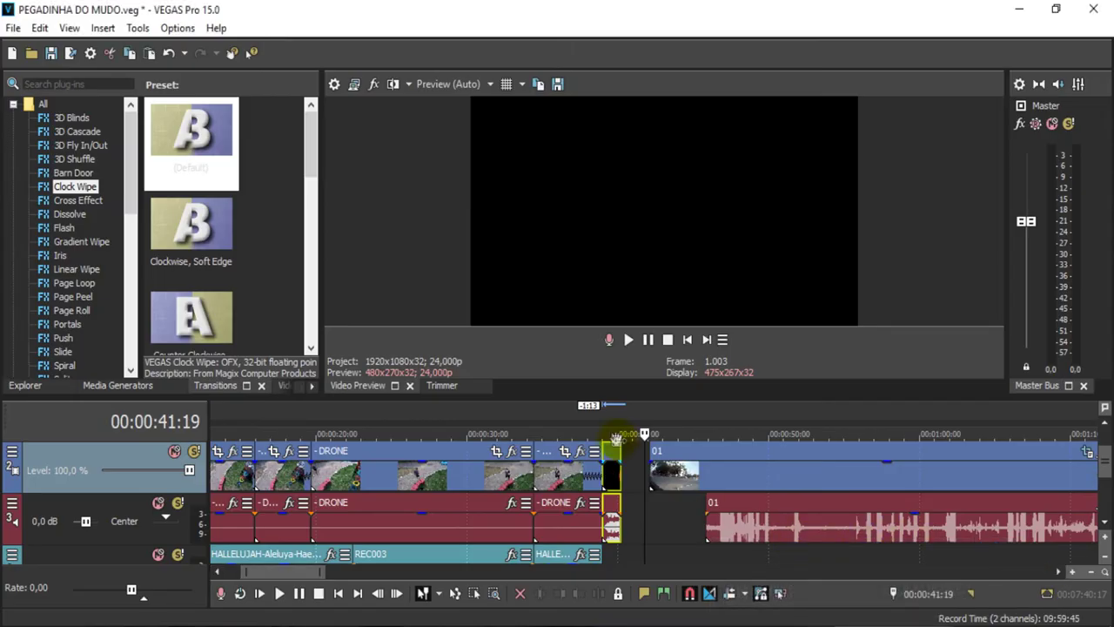
Step: In VEGAS Pro, play the Pai da Cega logo clip placed after the drone intro
left_click(590, 414)
key("space")
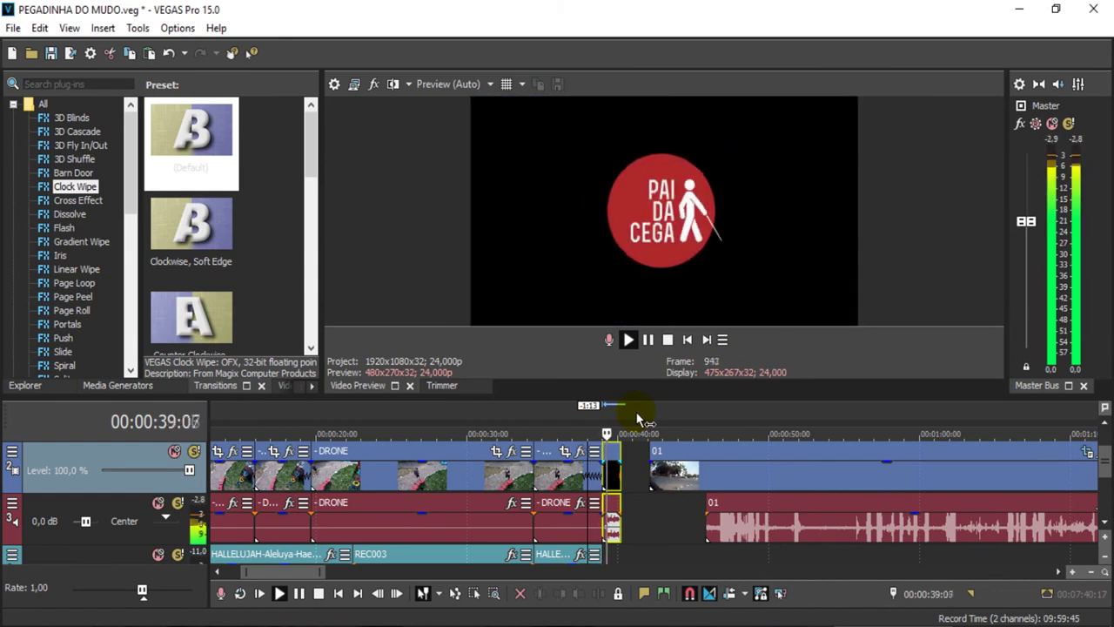
left_click(648, 341)
Step: Move the 01 video event directly against the end of the logo clip and play the junction from 00:00:37:23
left_click_drag(683, 470, 619, 432)
scroll(646, 461, "up", 2)
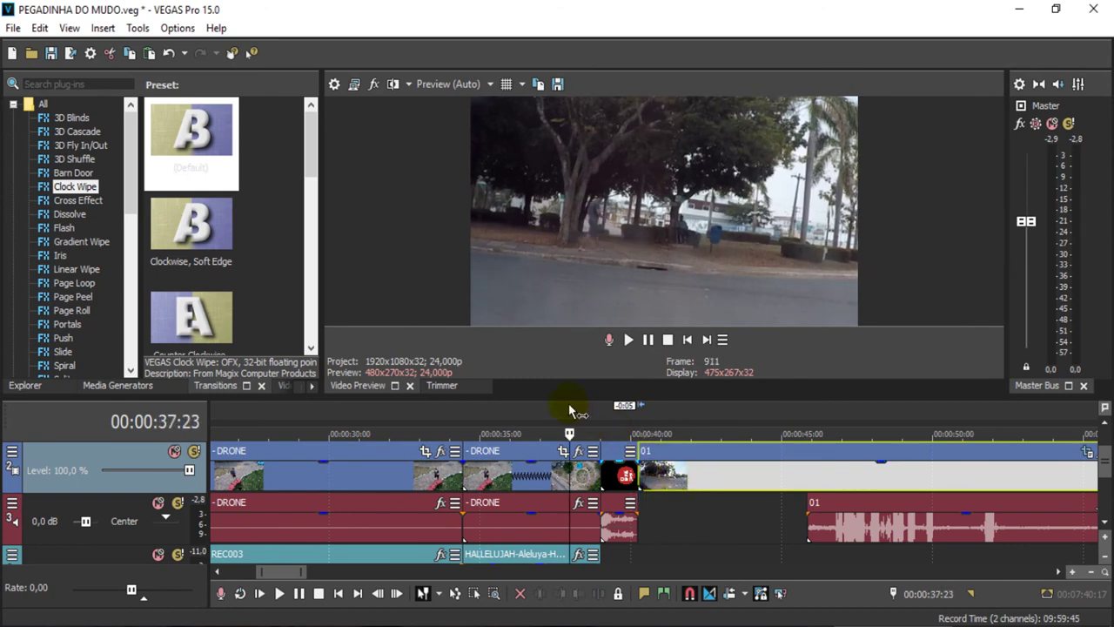
key("space")
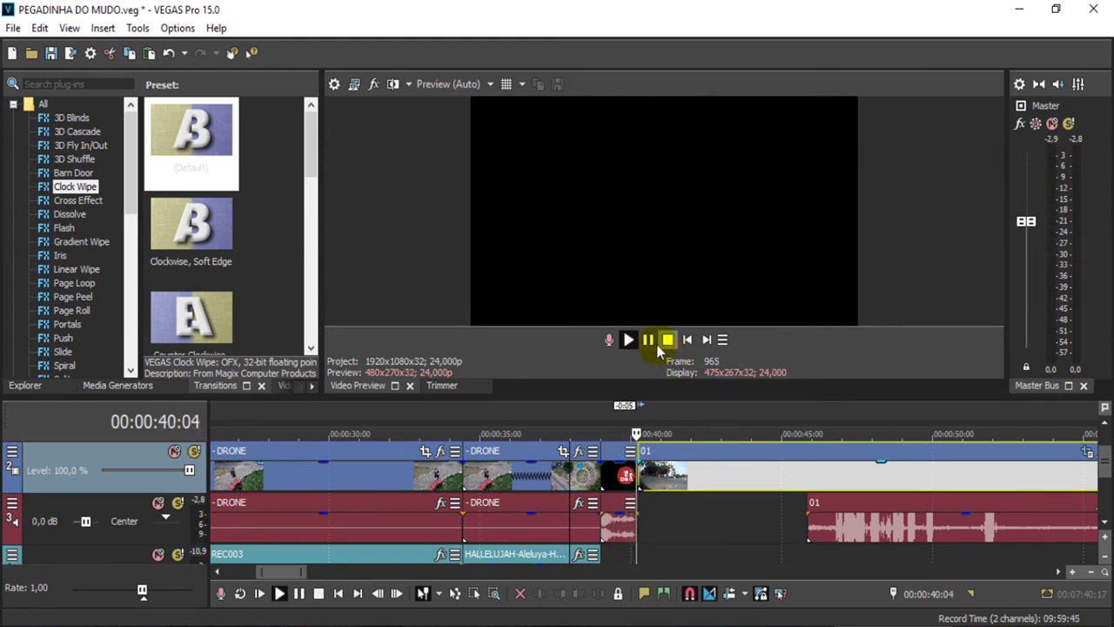
left_click(648, 341)
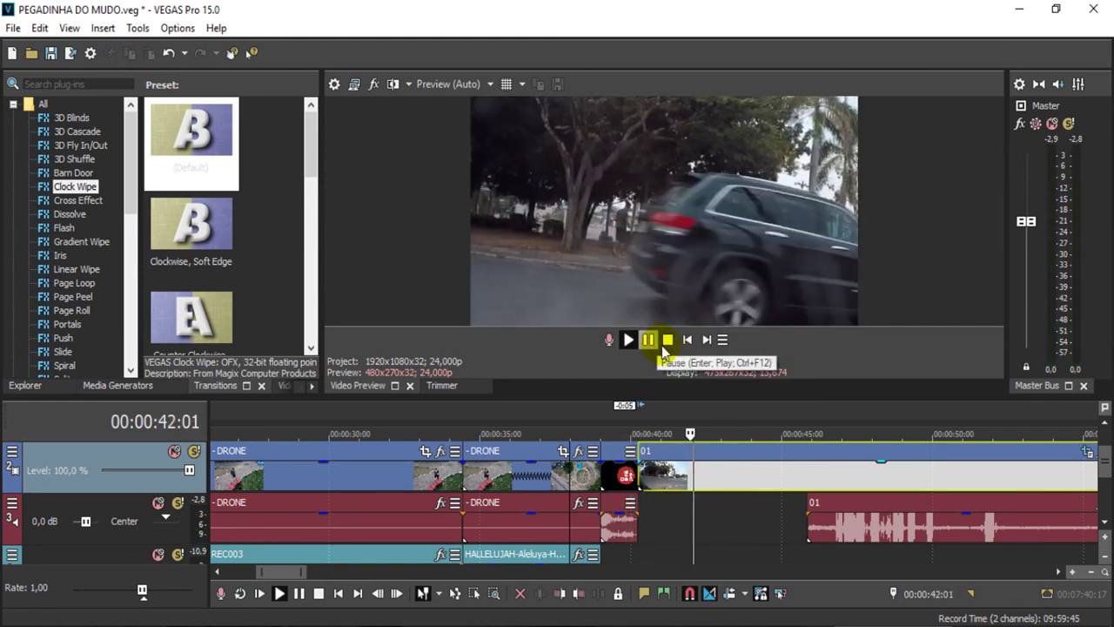
left_click(650, 340)
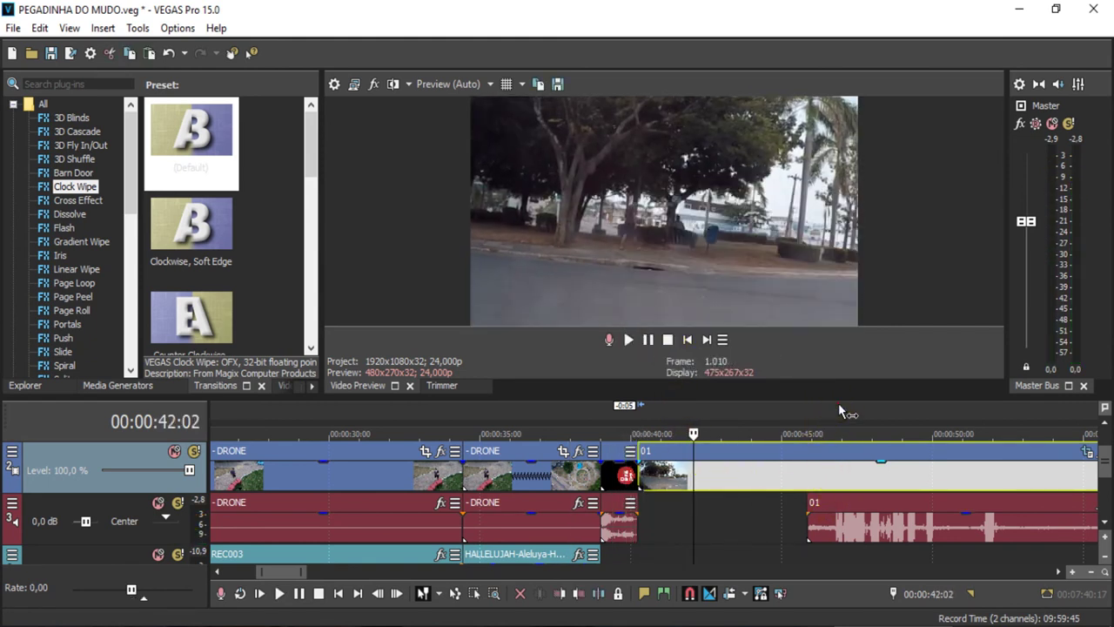
Step: Select the 01 audio event and scan the 01 footage up to about 00:01:21:00 for a moment to sync the sound to
scroll(840, 471, "down", 2)
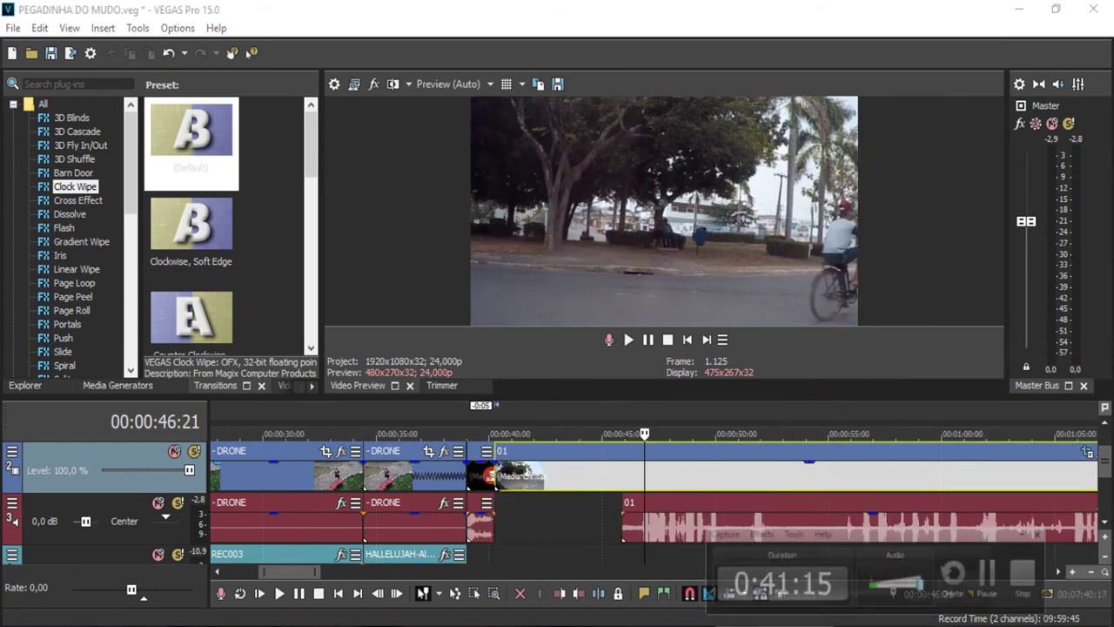
left_click(688, 506)
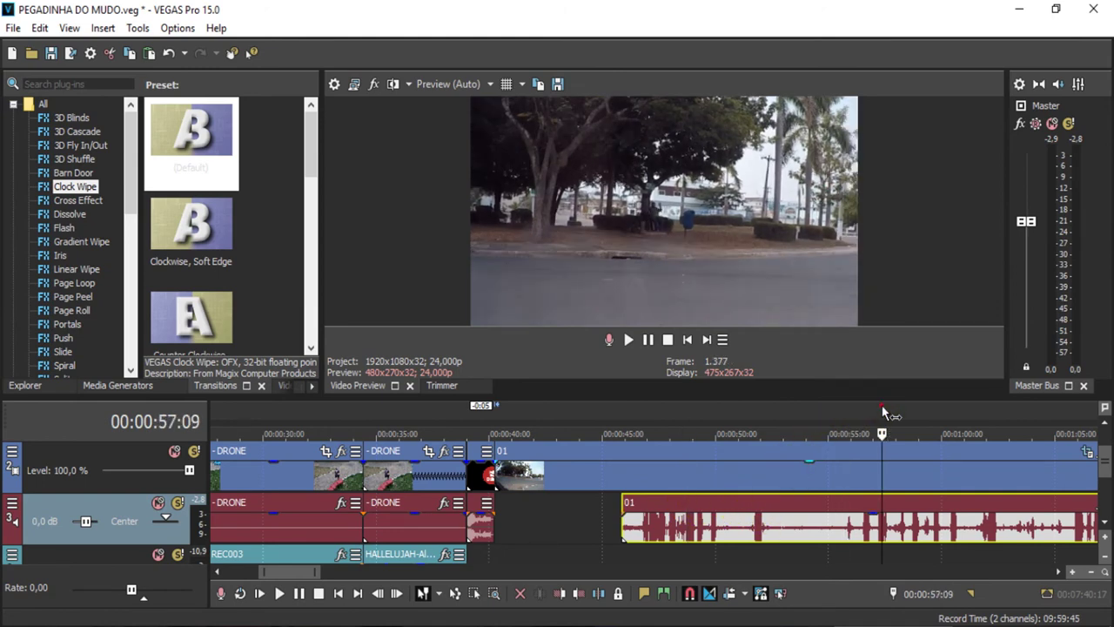
left_click(916, 407)
scroll(814, 422, "down", 3)
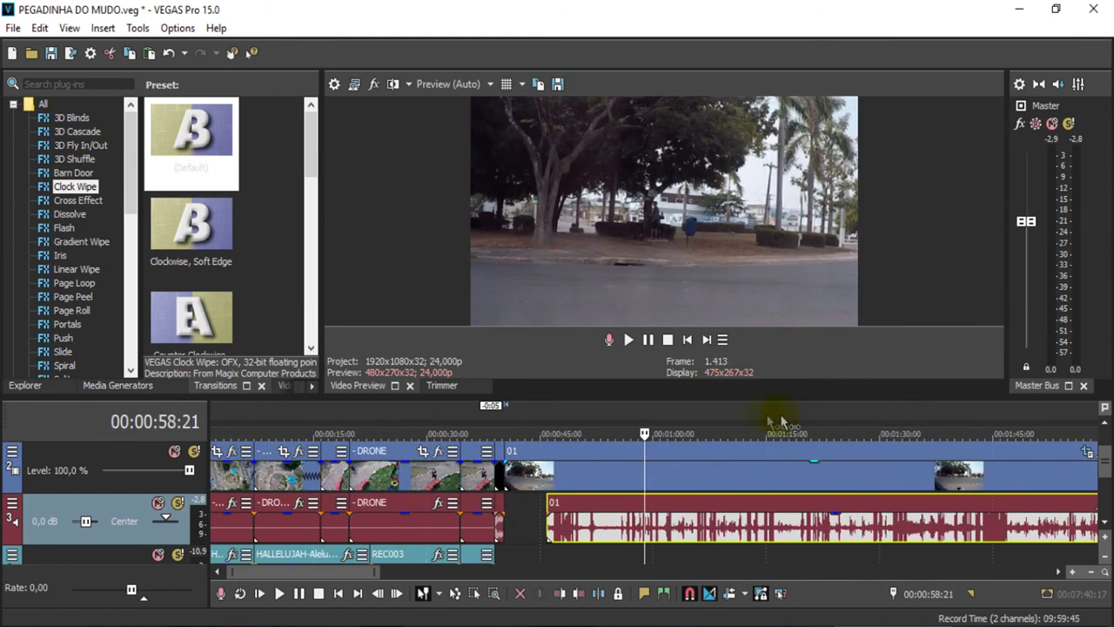
left_click(687, 414)
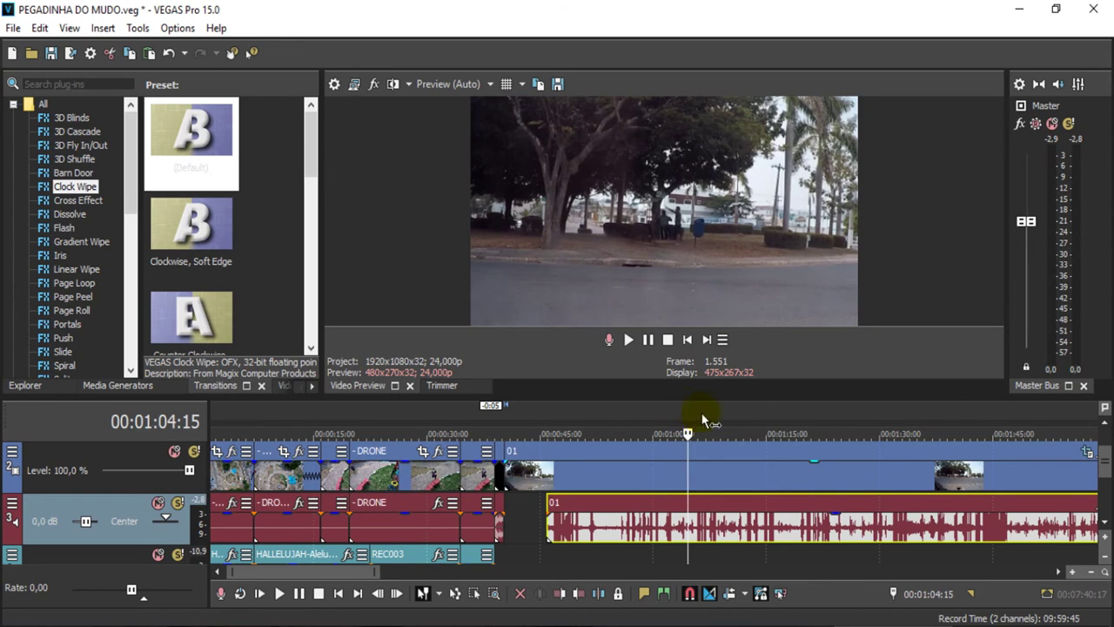
left_click(763, 418)
left_click(783, 416)
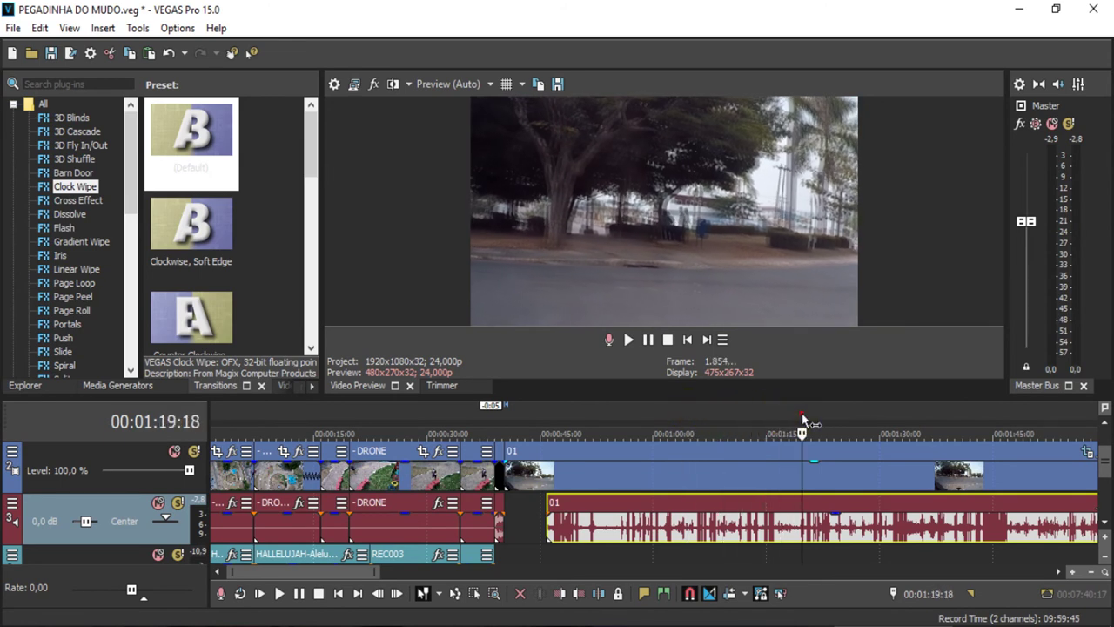
left_click(834, 414)
left_click(858, 414)
left_click(819, 415)
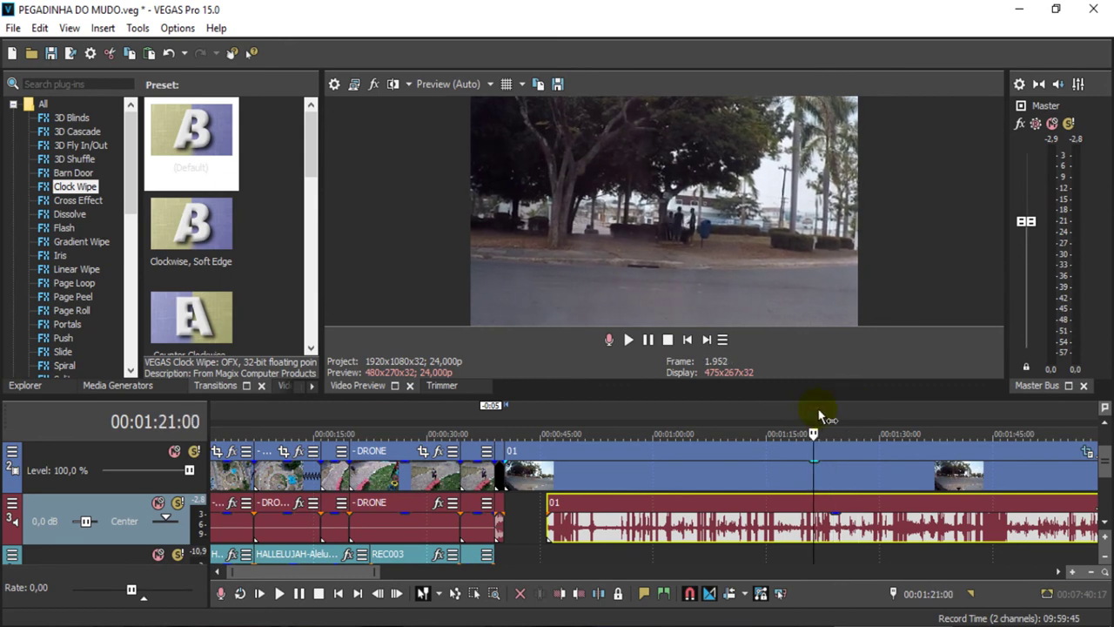
Step: Step through the frames around 00:01:19:02 and place the cursor on the sync moment at 00:01:19:12
key("Left")
key("Left")
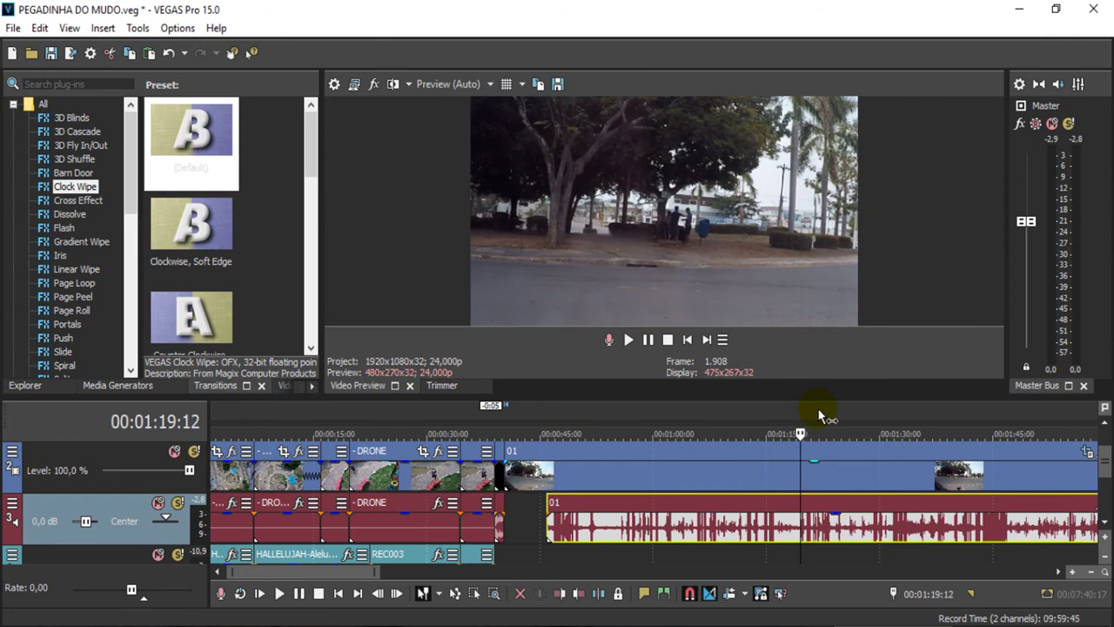
key("Left")
key("Left")
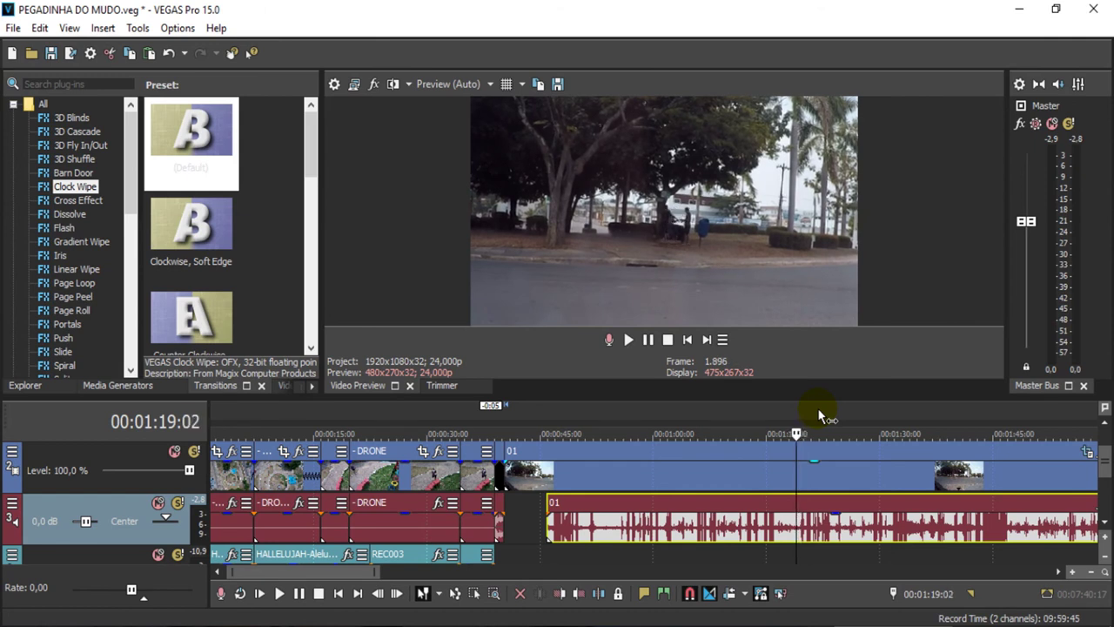
key("Right")
key("Right")
key("Right")
key("Right")
key("Right")
key("Right")
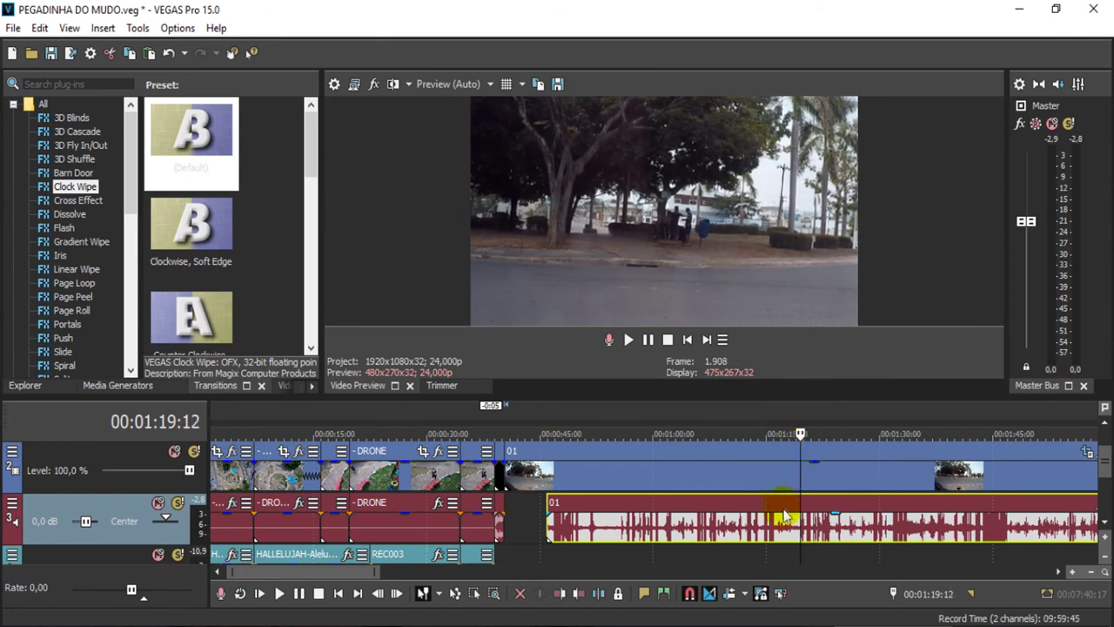
Step: Shift the 01 audio event later on the timeline and play from 00:01:19:12 to check its sync with the video
mouse_move(792, 531)
left_mouse_down()
mouse_move(820, 529)
mouse_move(758, 527)
mouse_move(795, 532)
left_mouse_up()
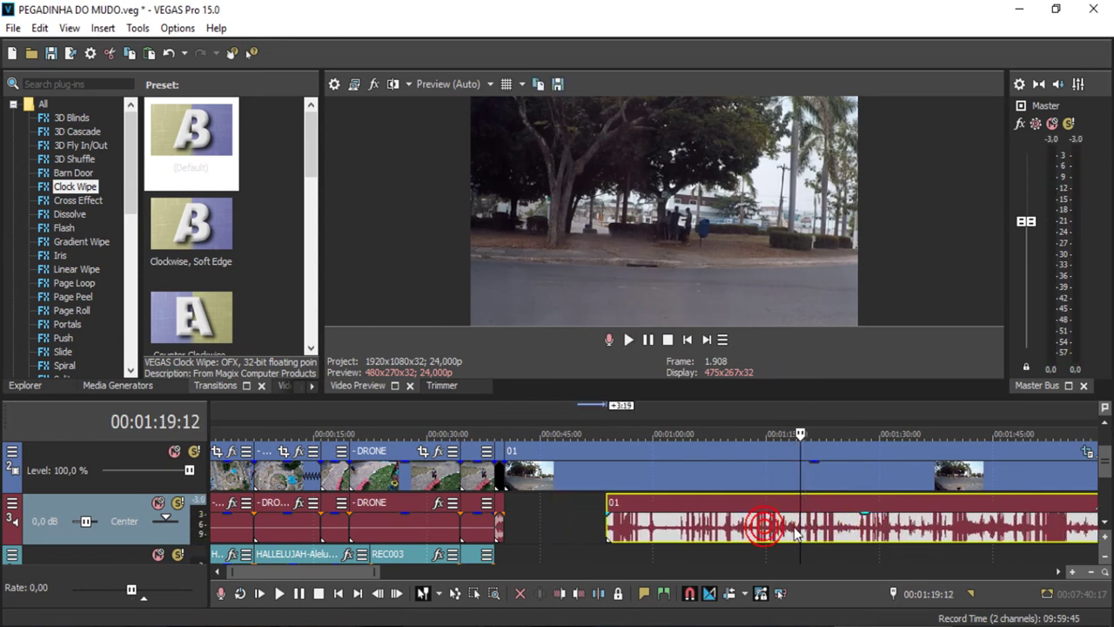
key("space")
key("space")
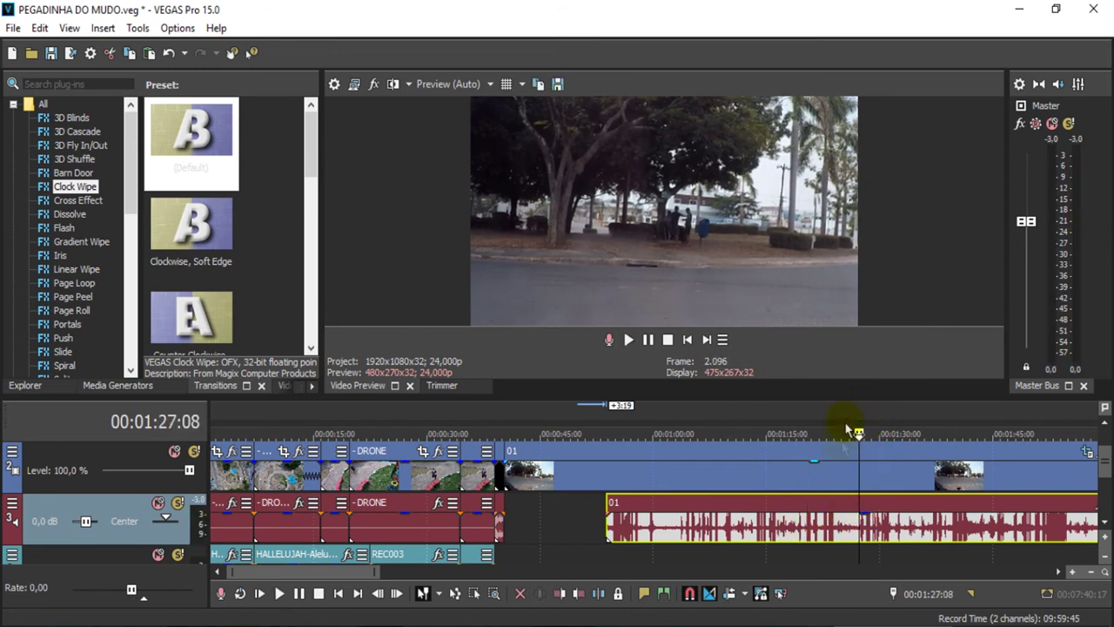
key("space")
key("space")
Step: Shift the 01 audio event 7:05 earlier and play around 00:01:18 to check the sync
left_click_drag(870, 533, 817, 532)
key("space")
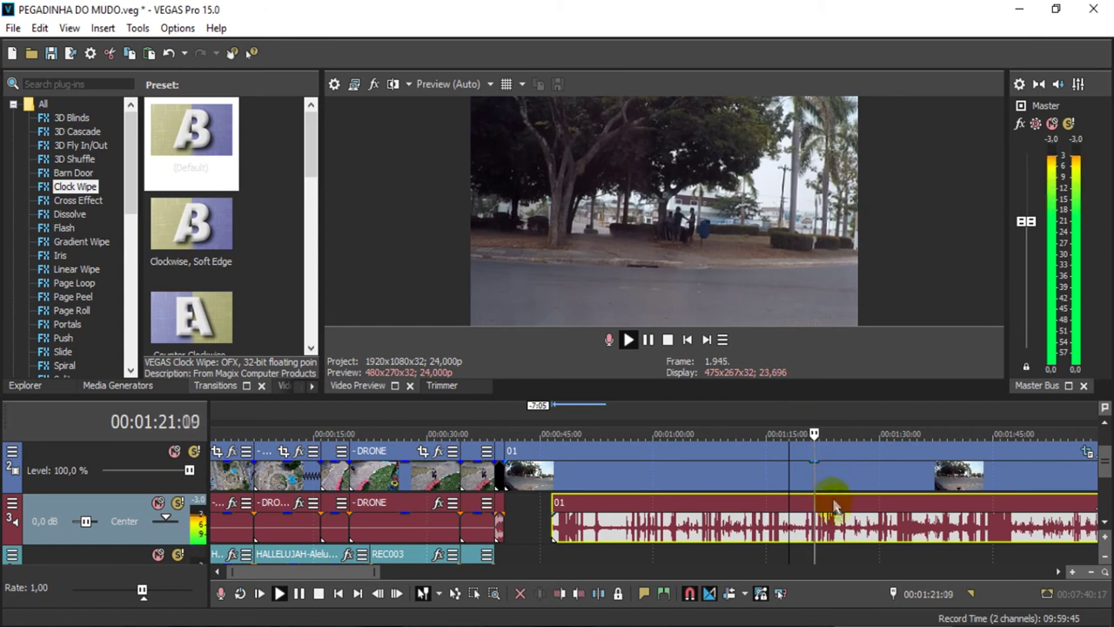
key("space")
Step: Shift the 01 audio event another 1:14 earlier and play the footage to about 00:01:37:00 to check the sync
left_click_drag(836, 523, 829, 520)
key("space")
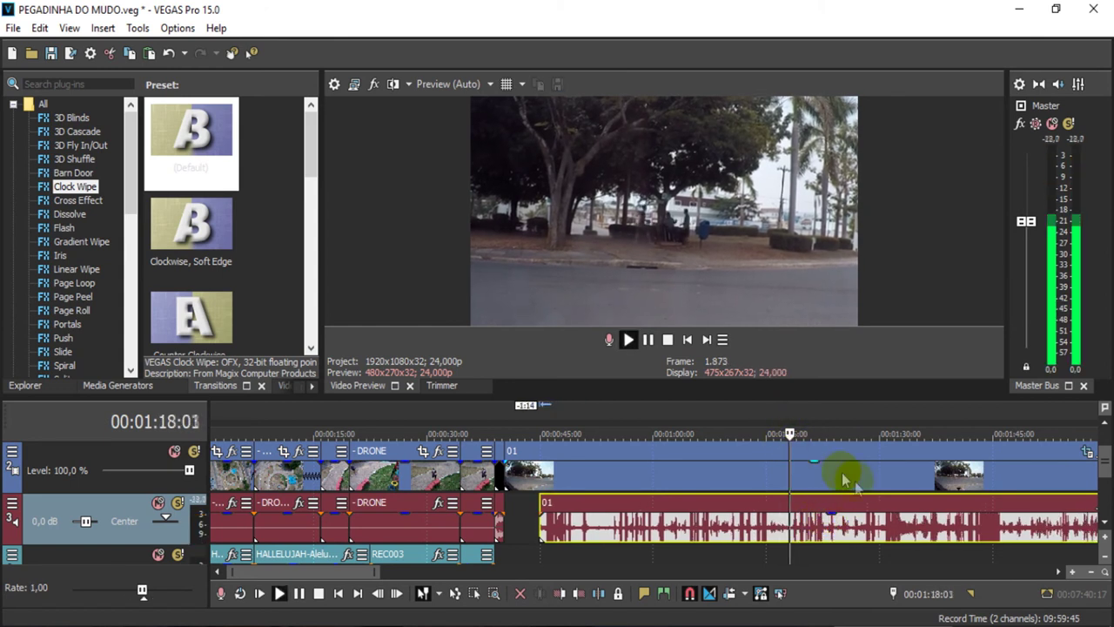
key("space")
key("space")
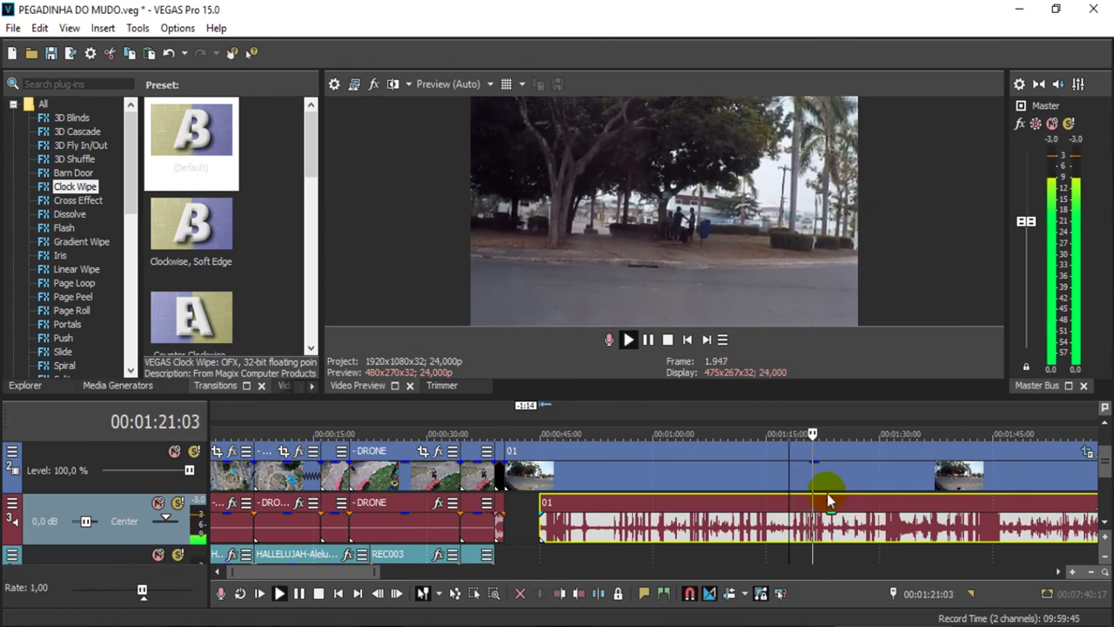
scroll(828, 494, "down", 3)
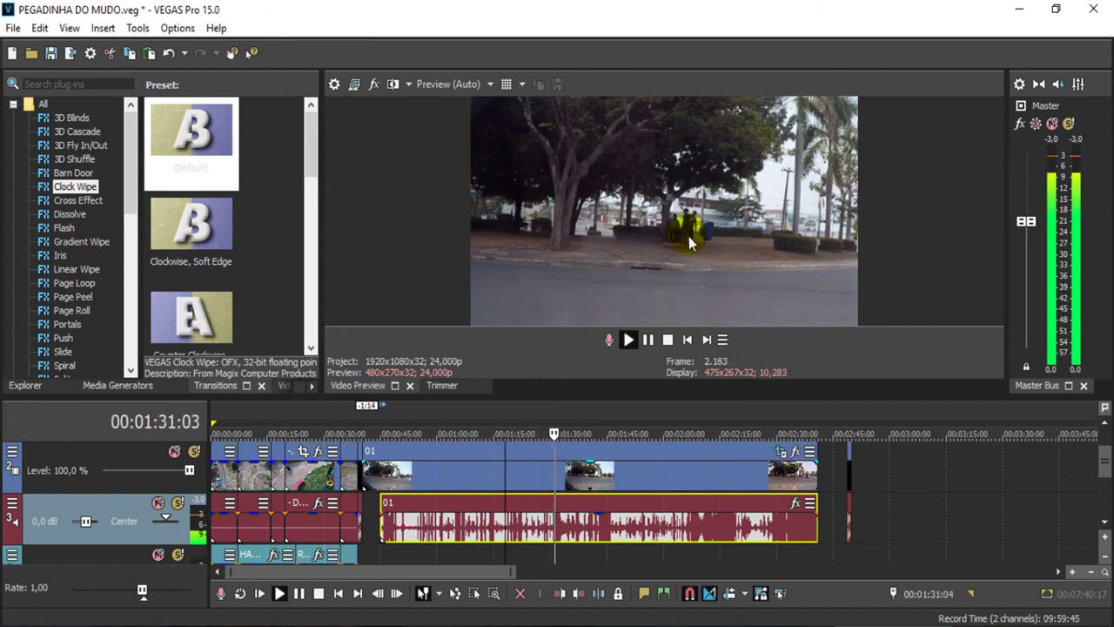
left_click(649, 340)
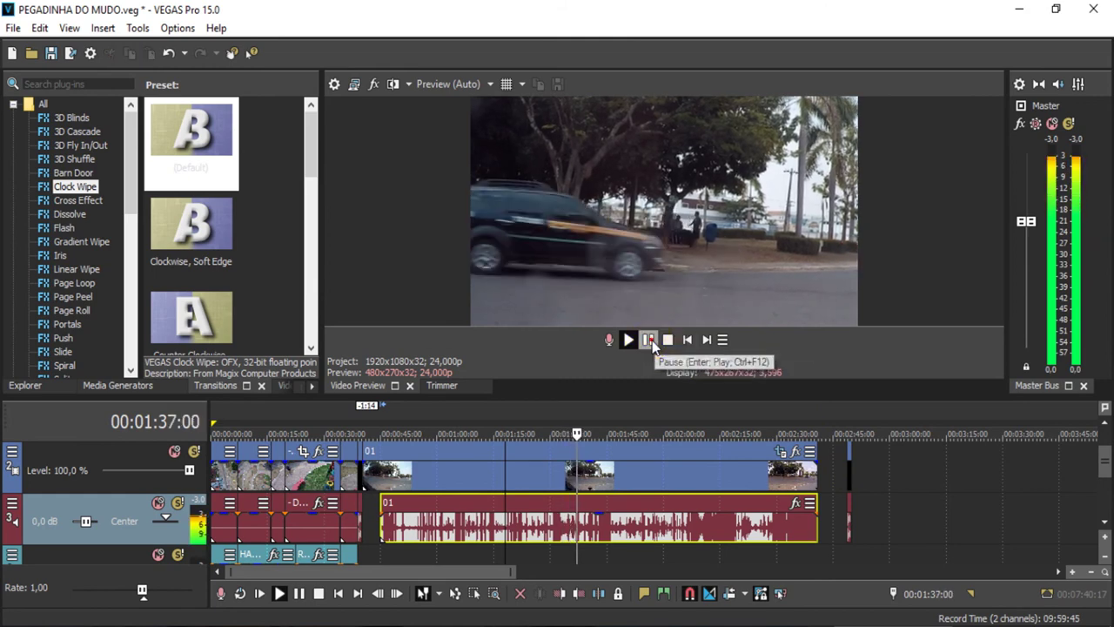
Step: Move the Pai da Cega logo event 7:20 earlier against the end of the 01 clip and save the project
scroll(854, 467, "up", 3)
scroll(854, 468, "down", 3)
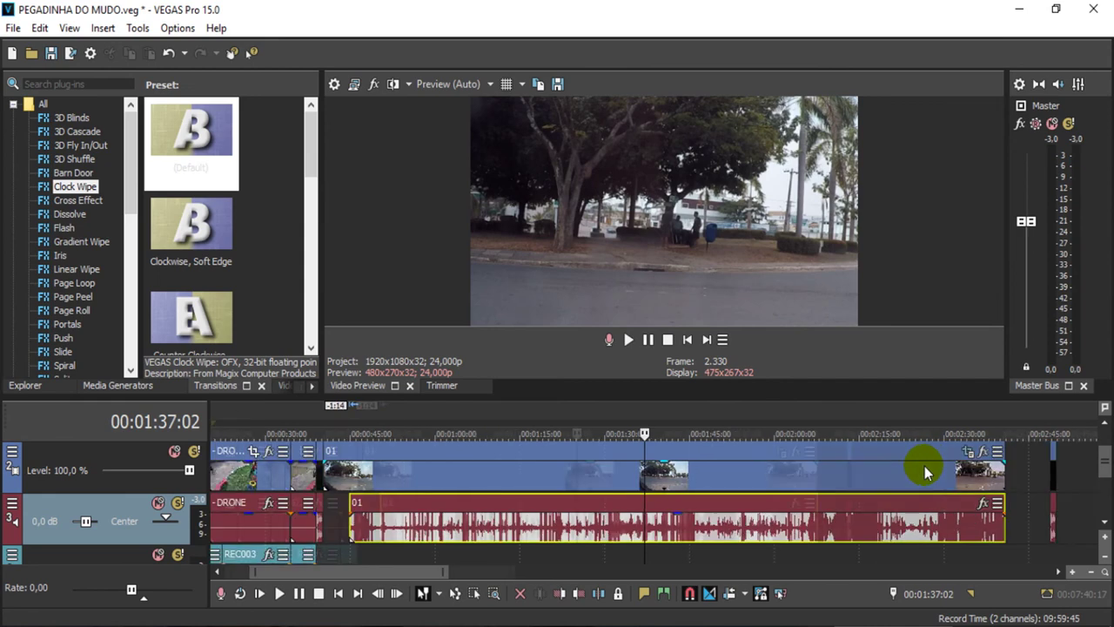
scroll(862, 466, "up", 3)
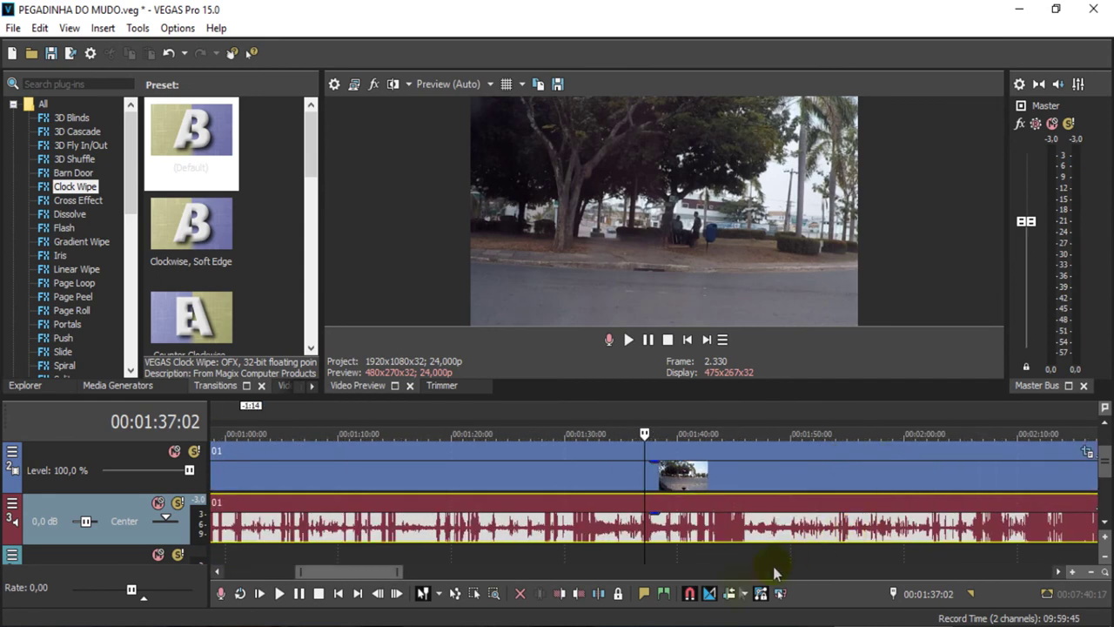
left_click_drag(385, 570, 478, 572)
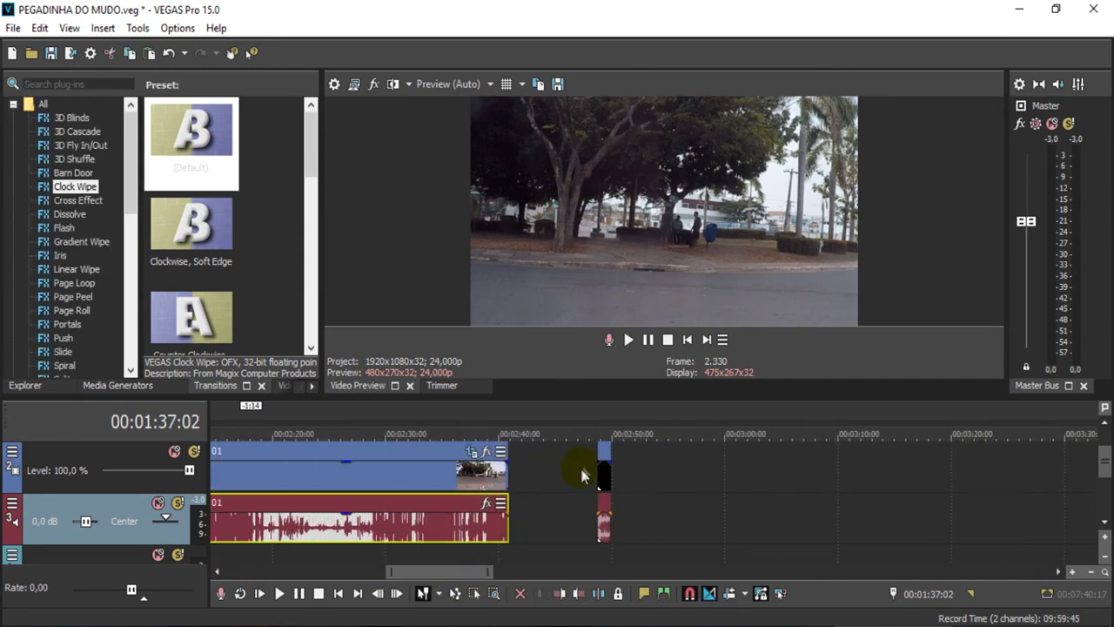
left_click_drag(600, 451, 514, 457)
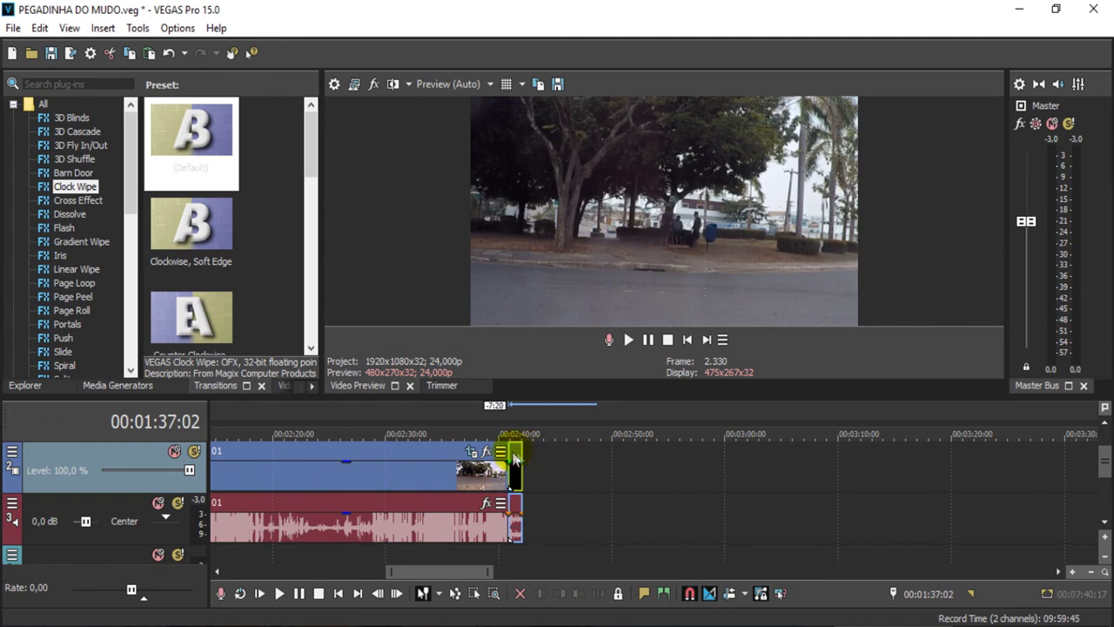
left_click(515, 457)
left_click(530, 457)
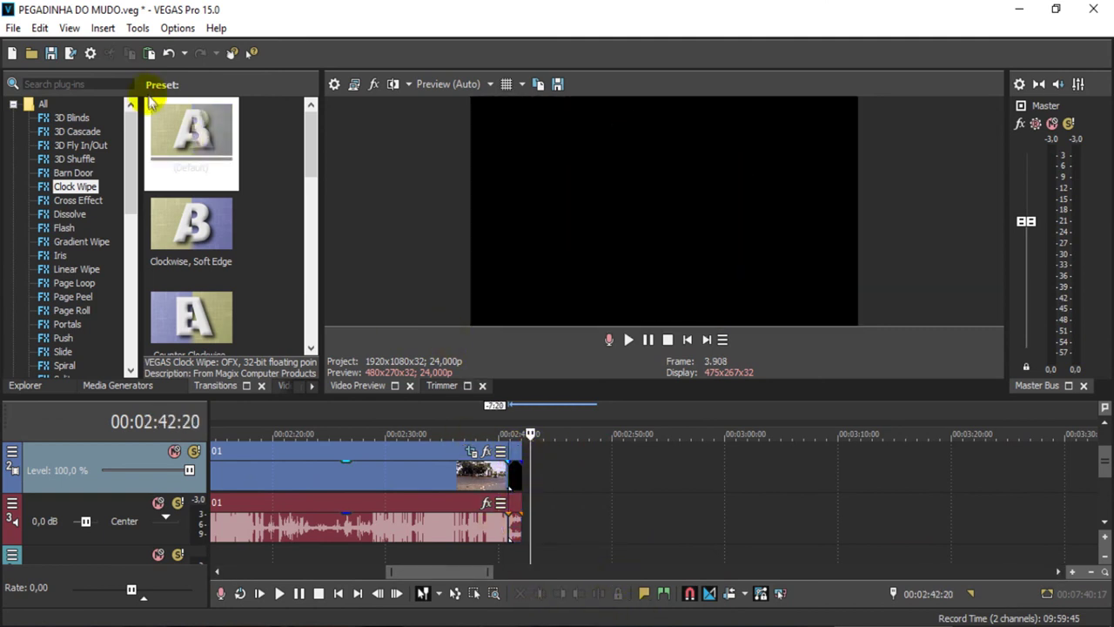
left_click(52, 54)
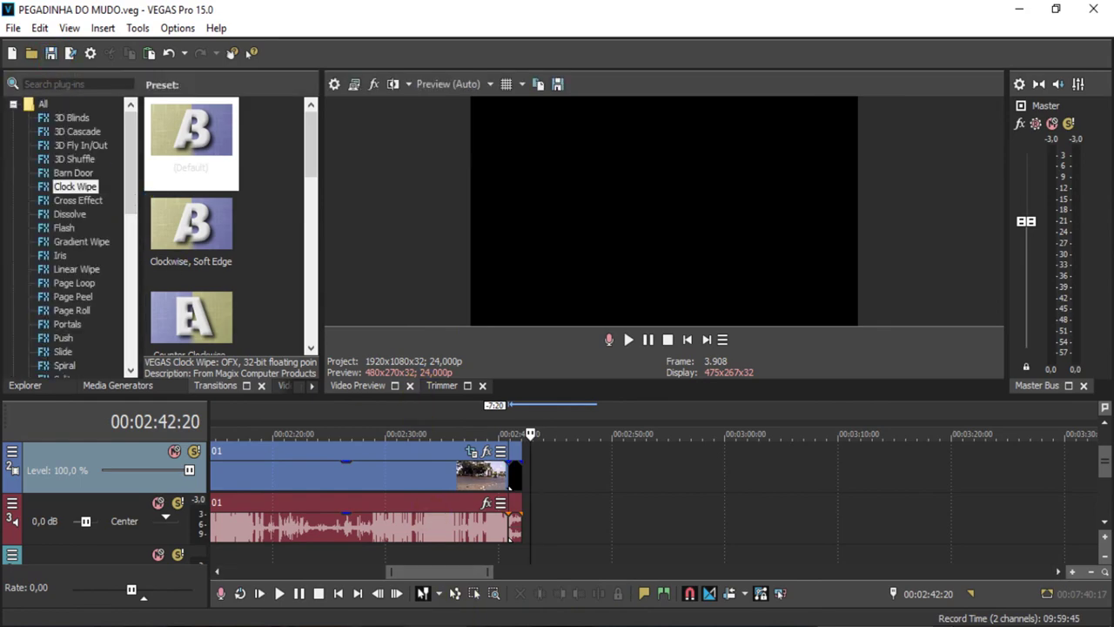
Step: Switch to the PEGADINHA DO MUDO folder in File Explorer and preview 02.MP4 in the media player
key("alt+Tab")
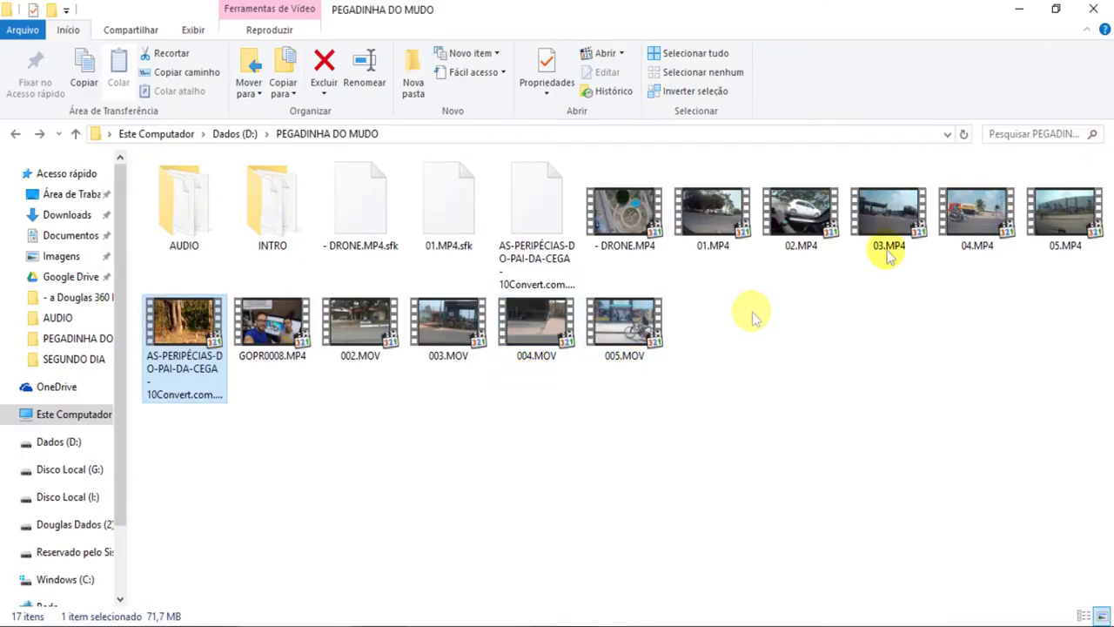
left_click(810, 220)
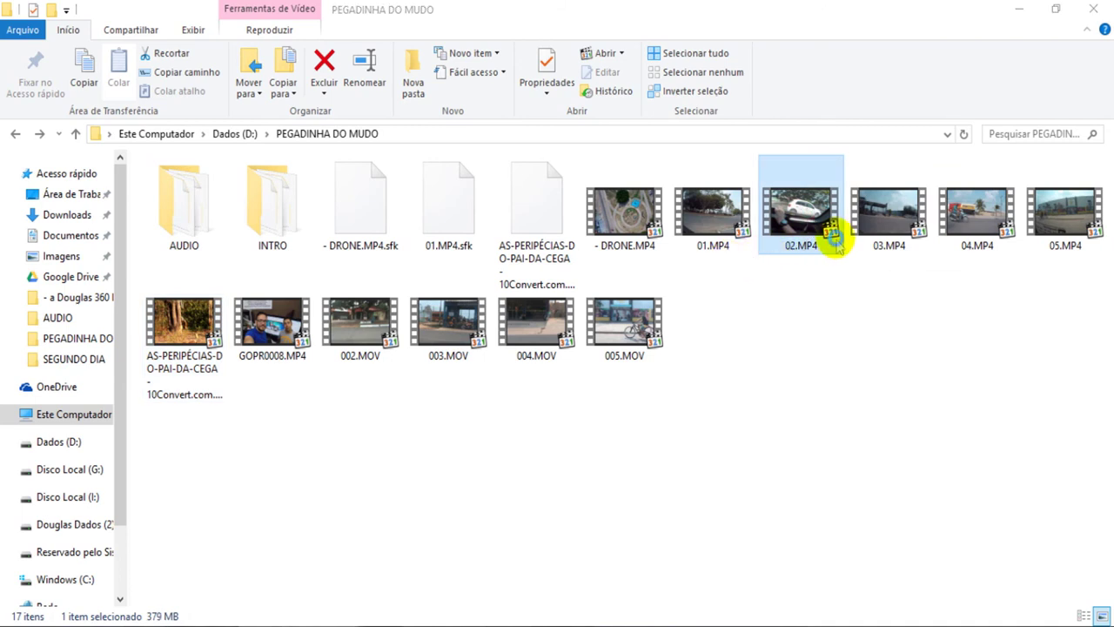
left_click(790, 257)
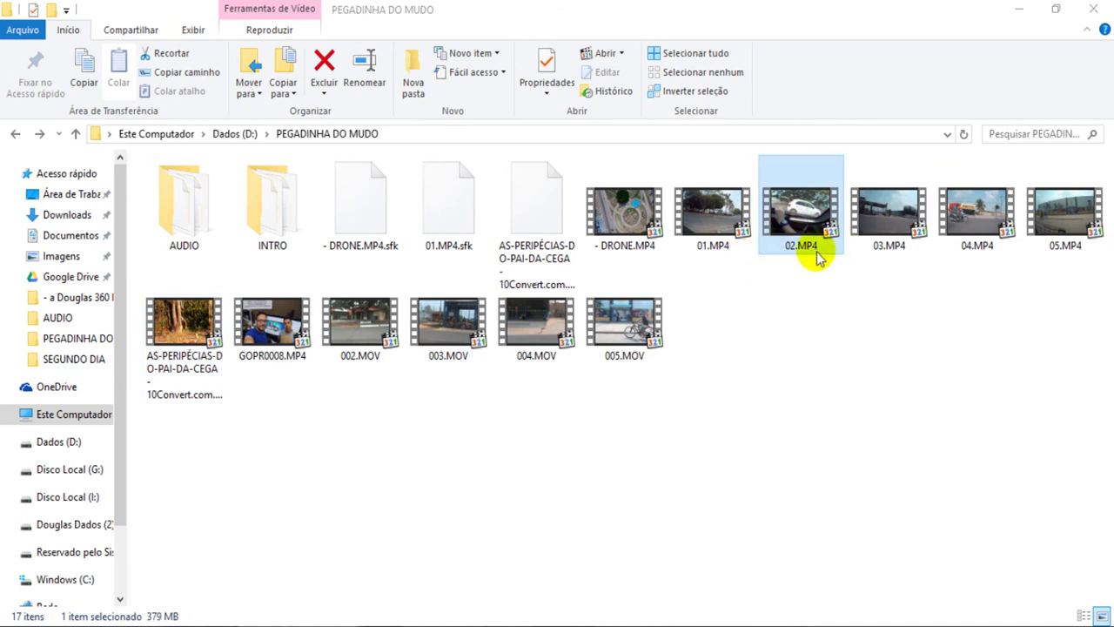
left_click(832, 211)
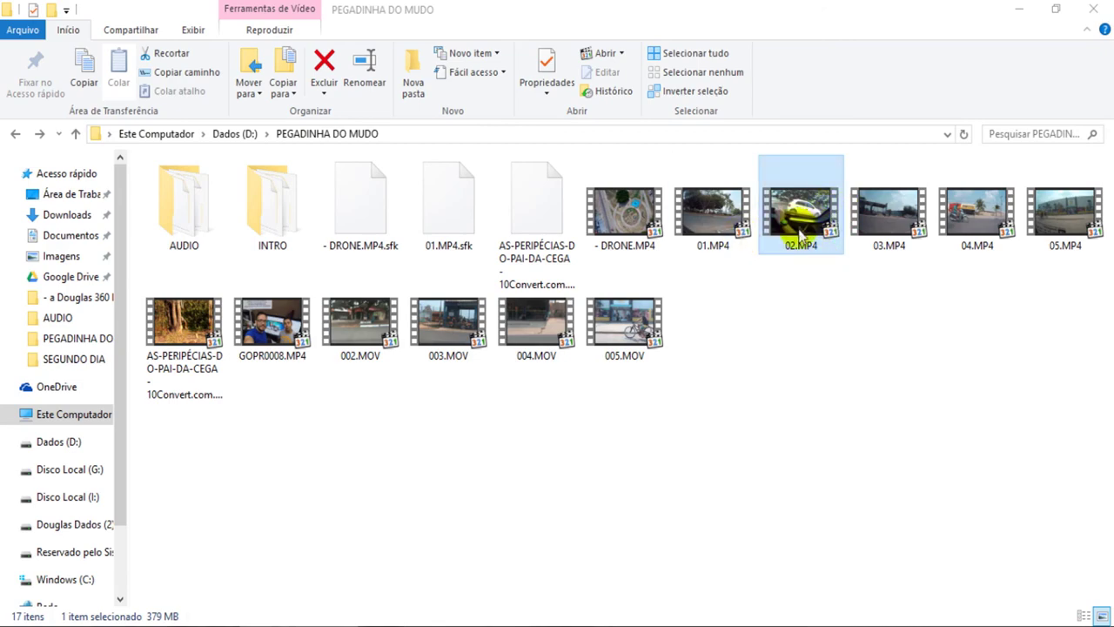
double_click(805, 213)
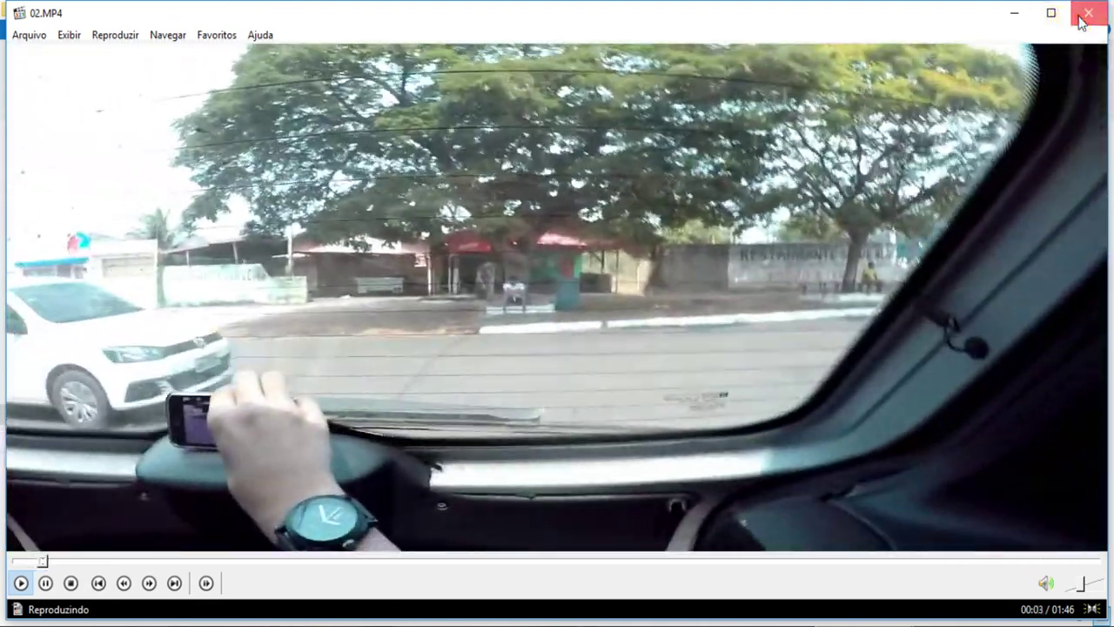
left_click(1082, 19)
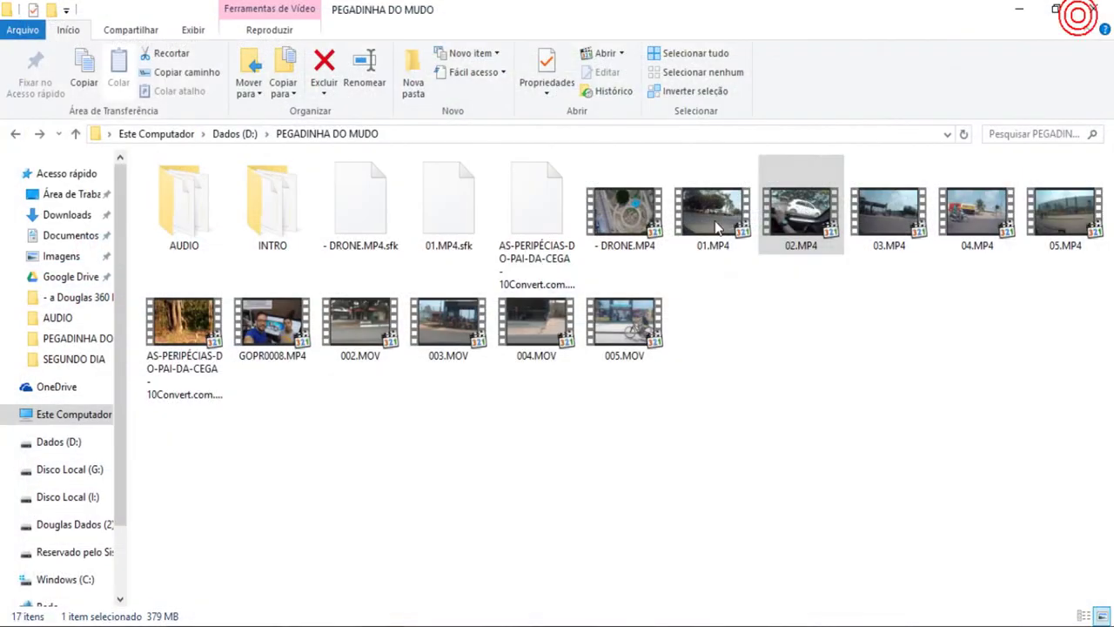
left_click(360, 339)
left_click_drag(781, 620, 1001, 626)
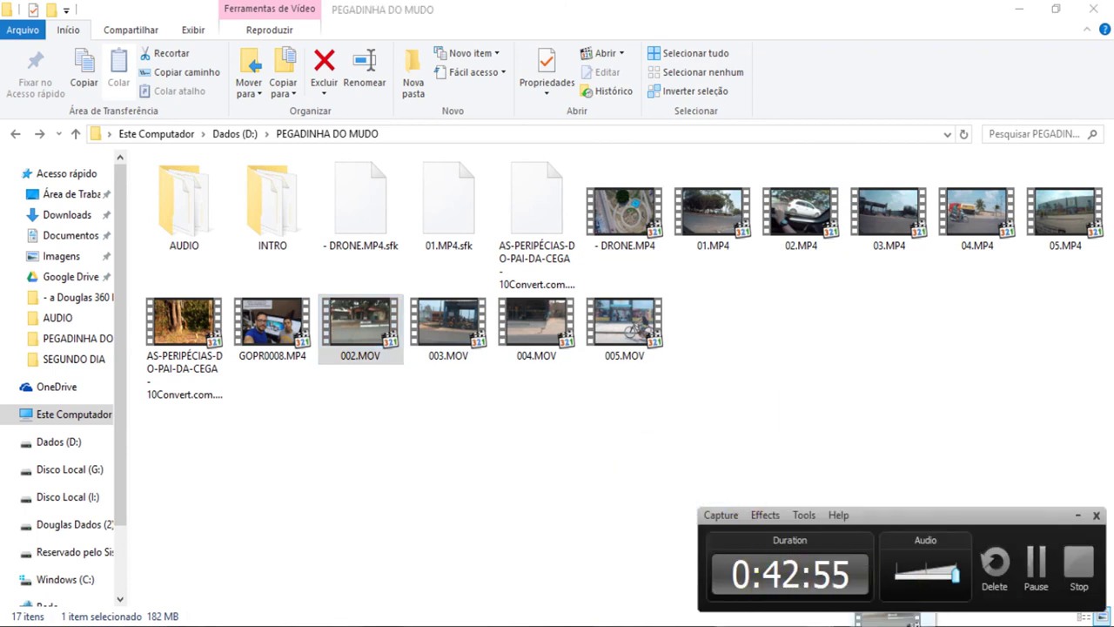
left_click(1078, 514)
left_click(971, 592)
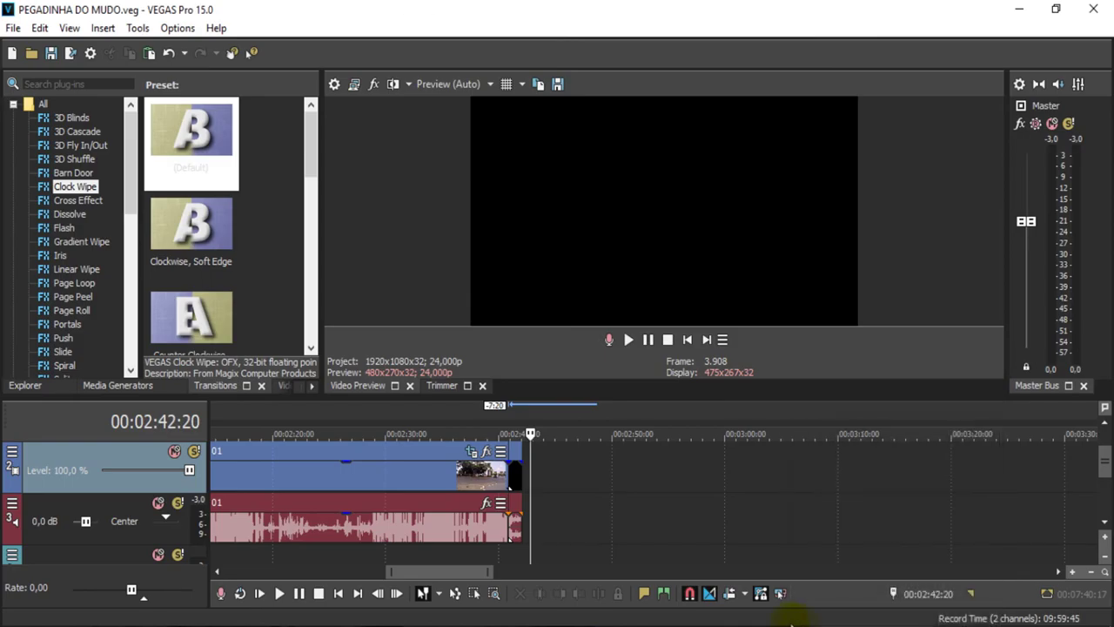
left_click(523, 625)
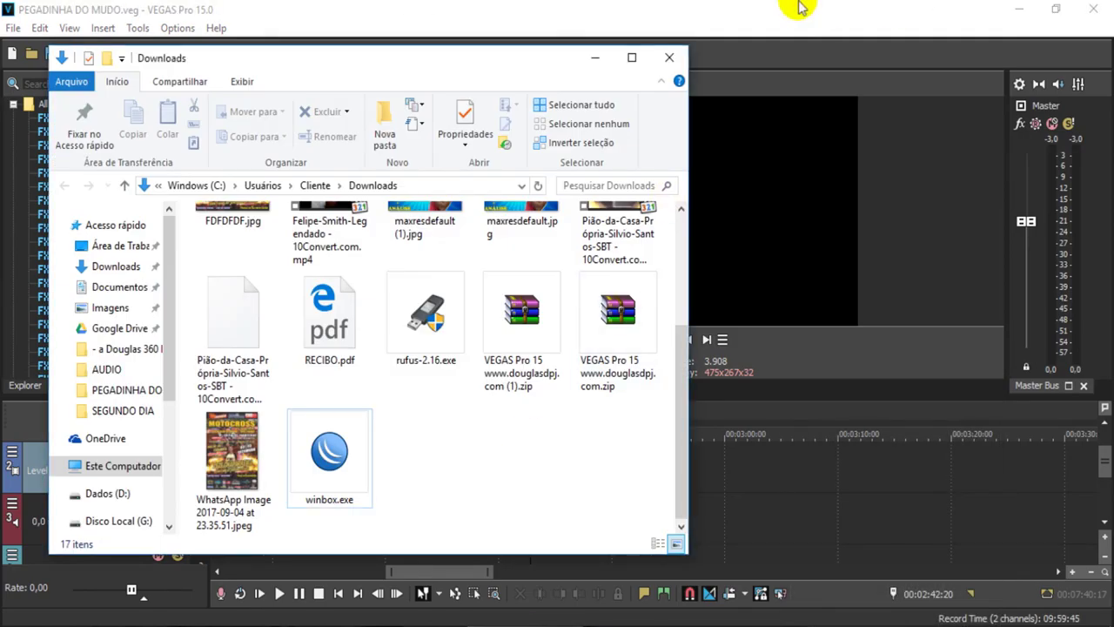
left_click(670, 57)
key("alt+Tab")
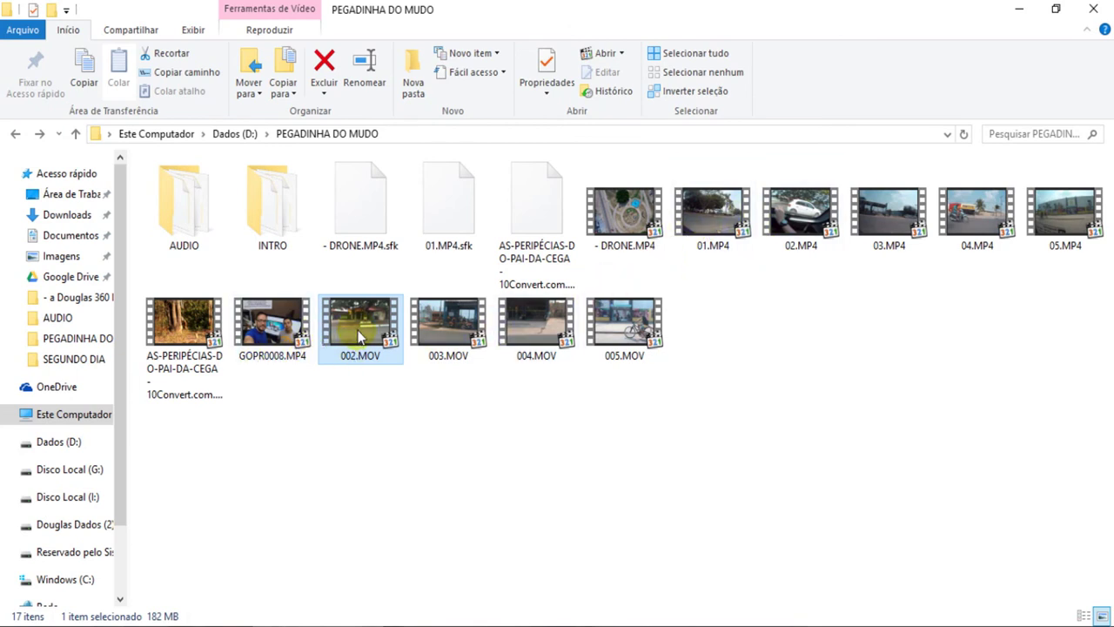
left_click(753, 620)
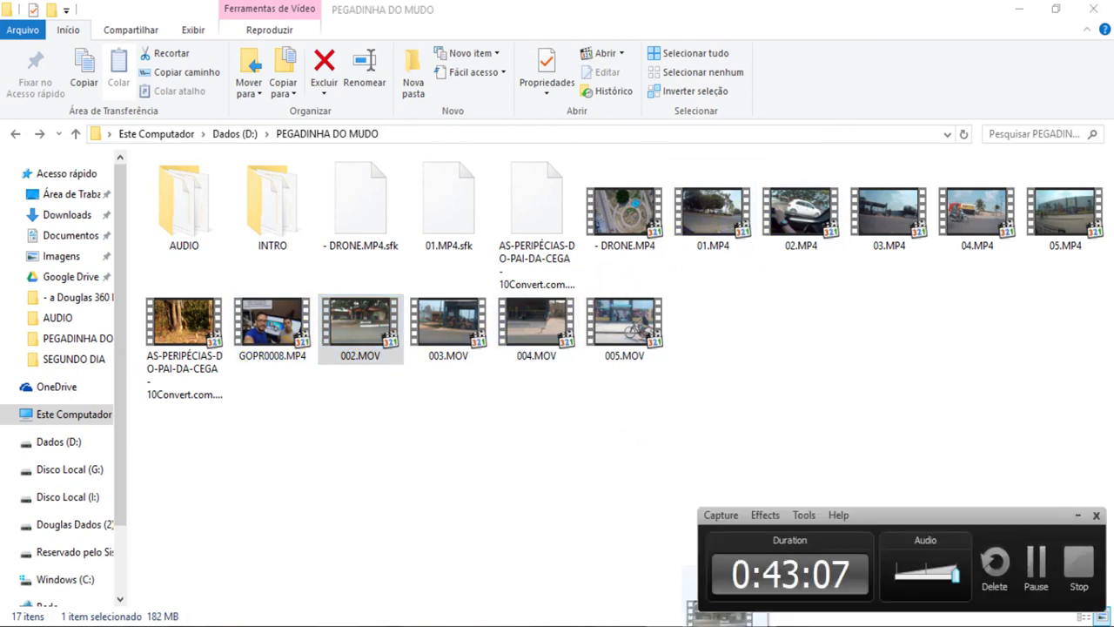
left_click(1076, 517)
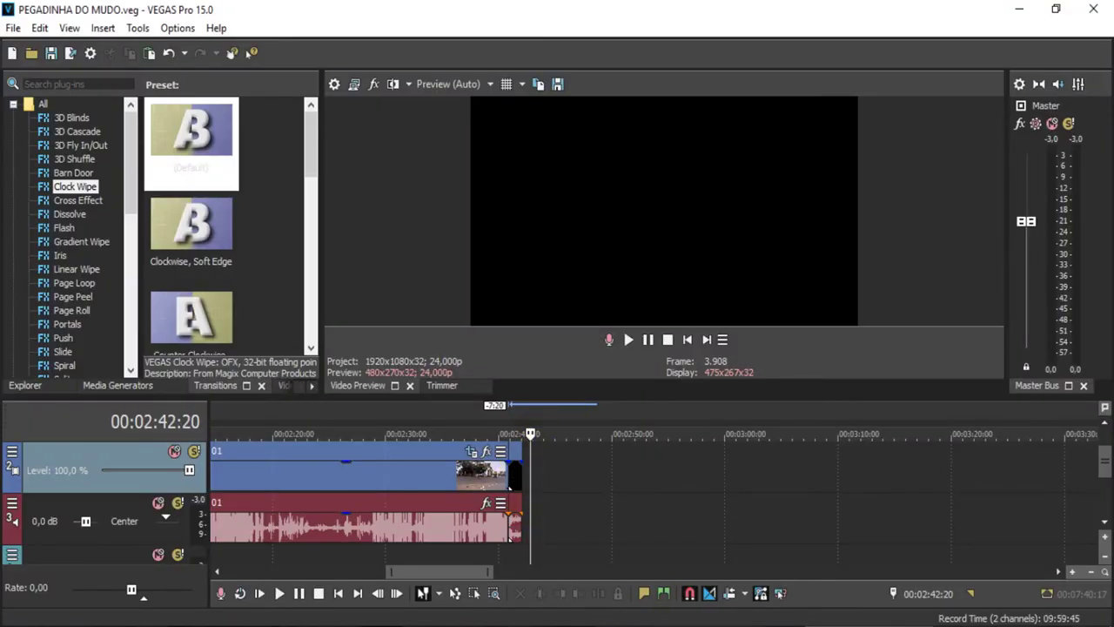
Step: Add 002.MOV from the project folder to the timeline, butt it against the end of the logo event, and play across the transition
key("alt+Tab")
left_click_drag(364, 327, 553, 495)
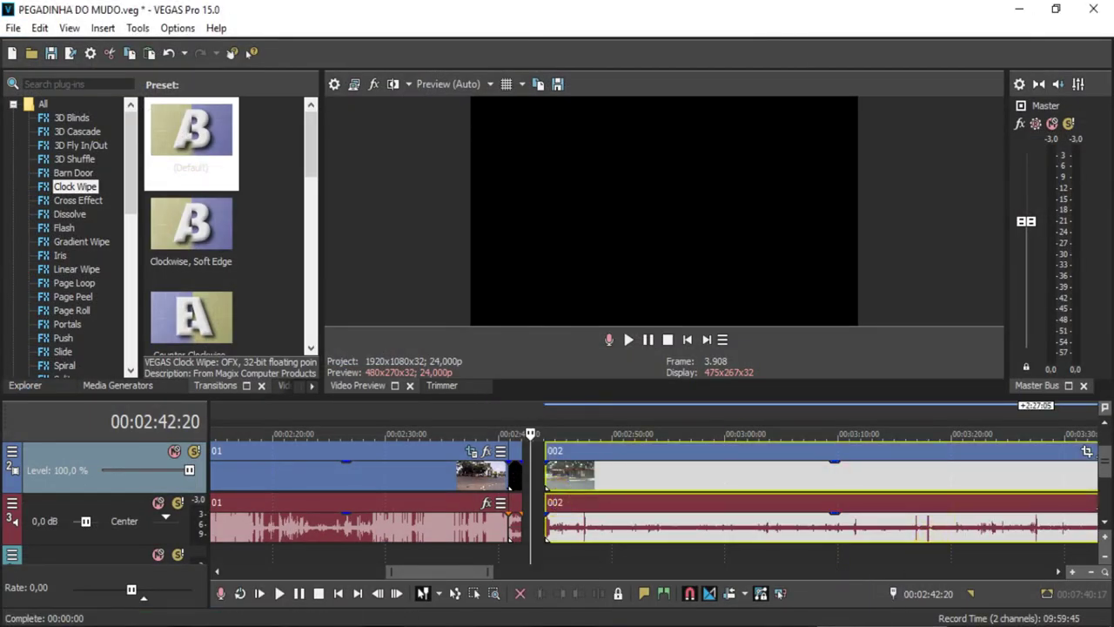
mouse_move(816, 600)
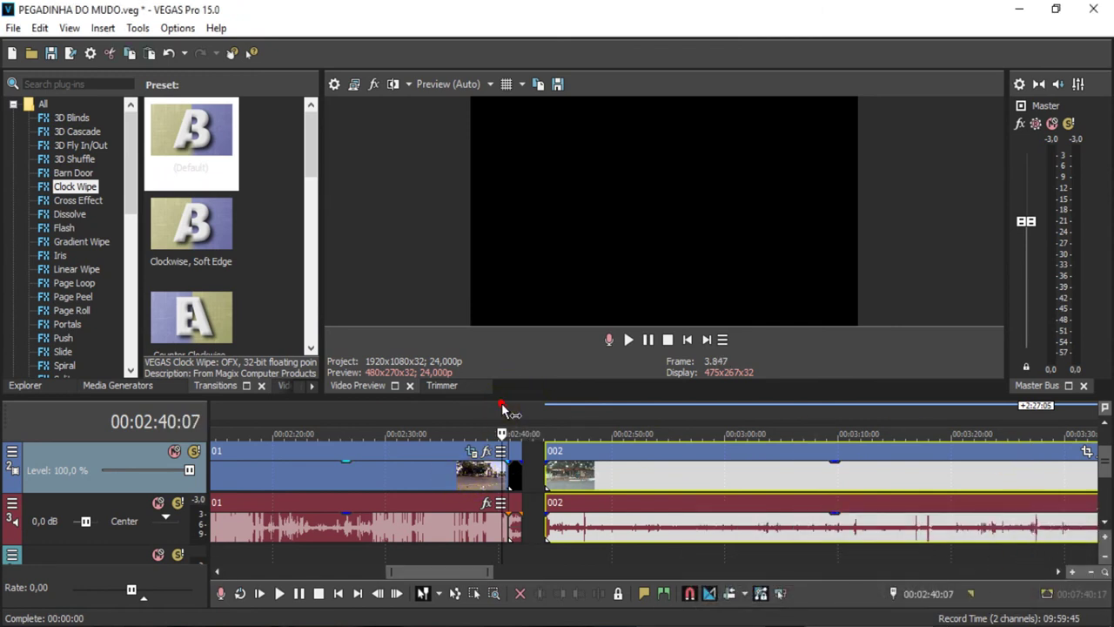
key("space")
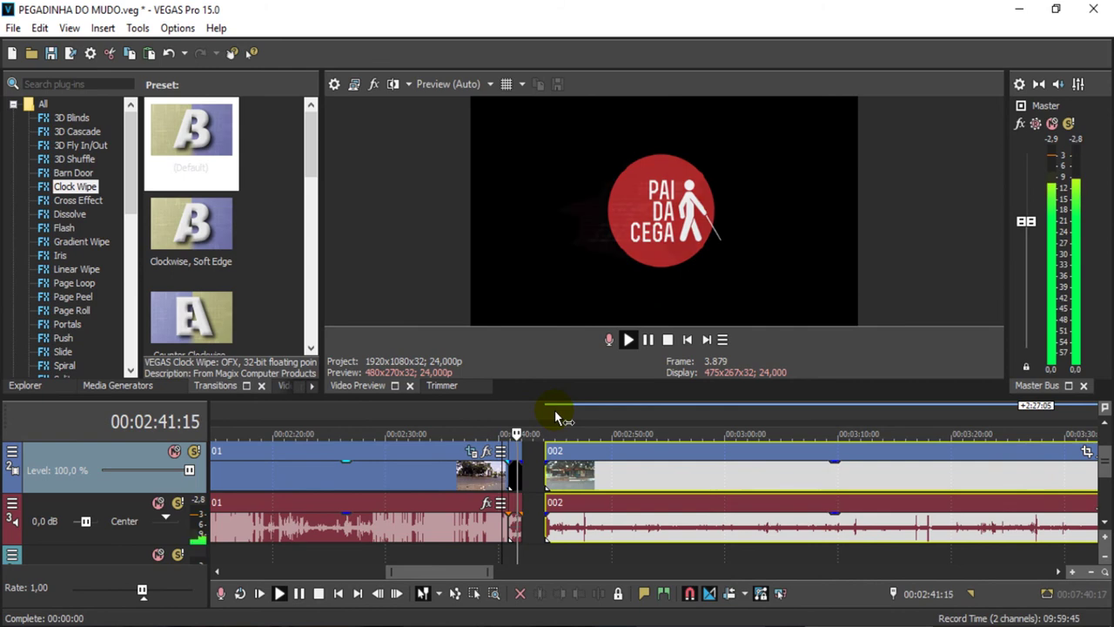
key("space")
left_click_drag(566, 455, 554, 459)
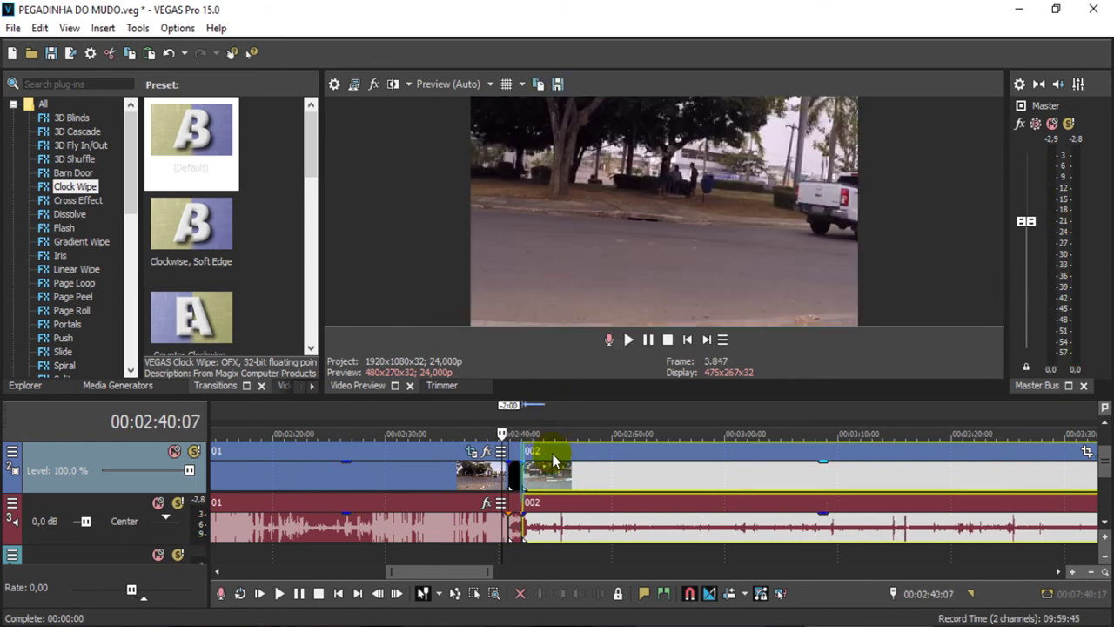
key("space")
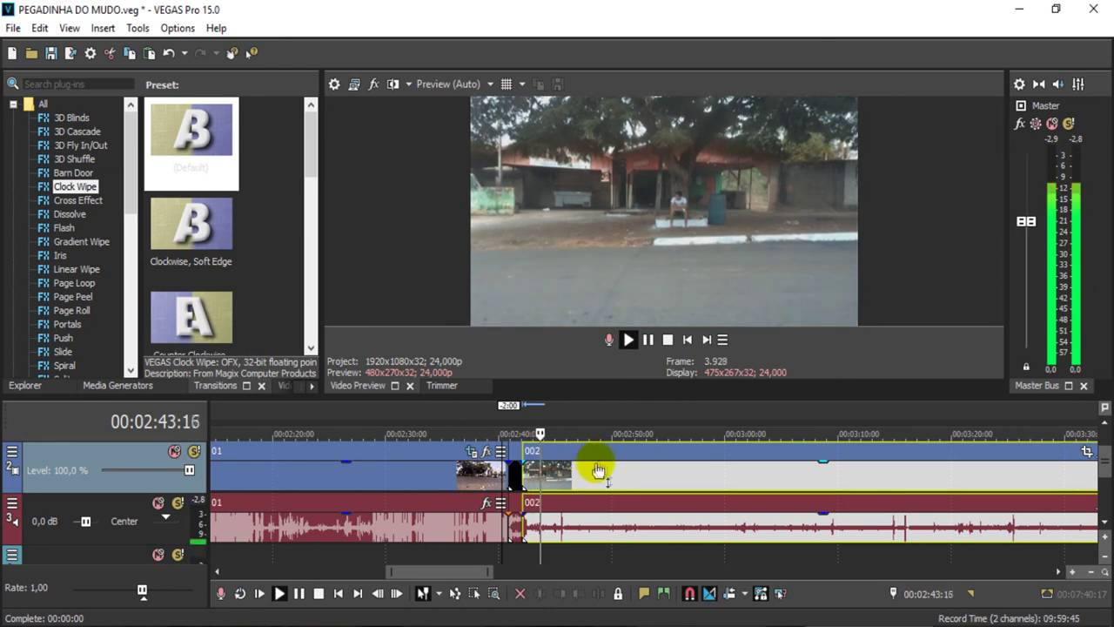
Step: Delete the original audio event of the 002 clip, keeping its video
left_click(600, 505)
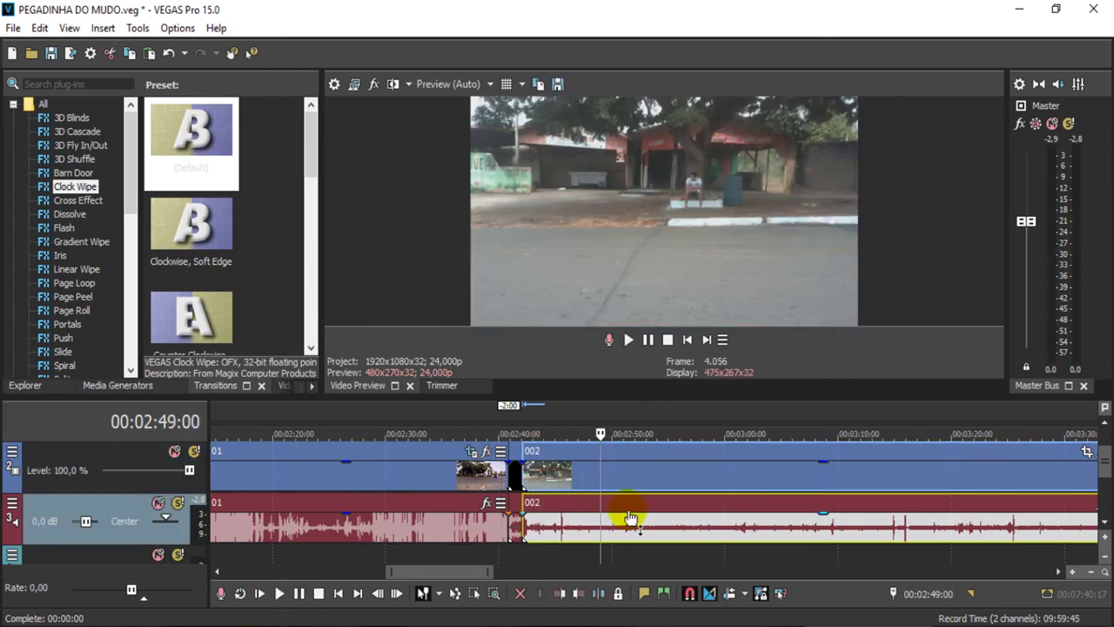
left_click(631, 519)
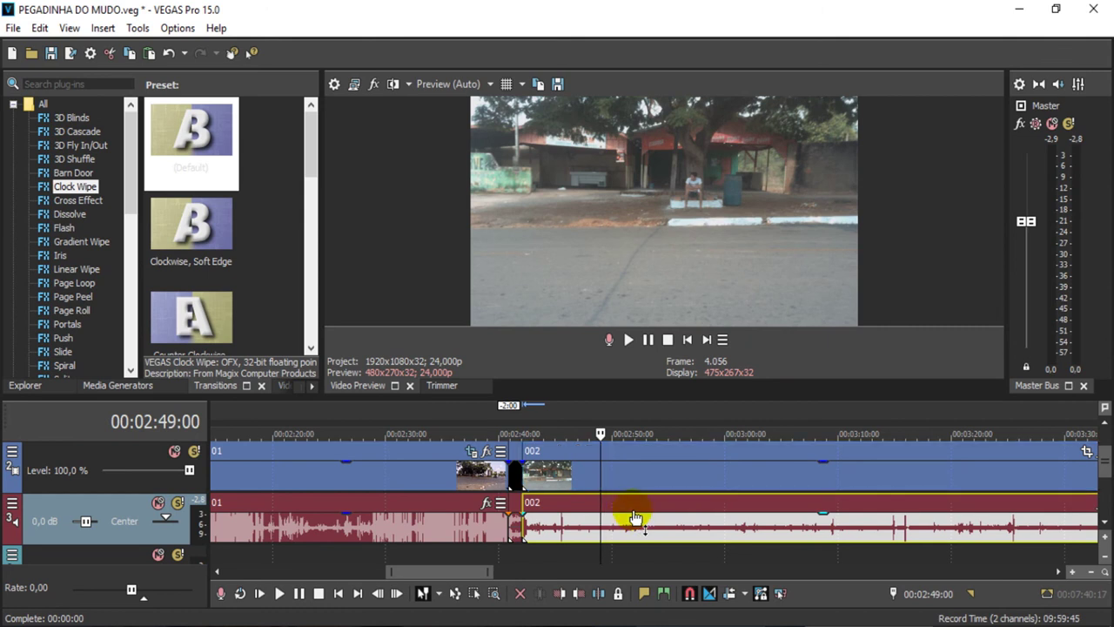
key("Delete")
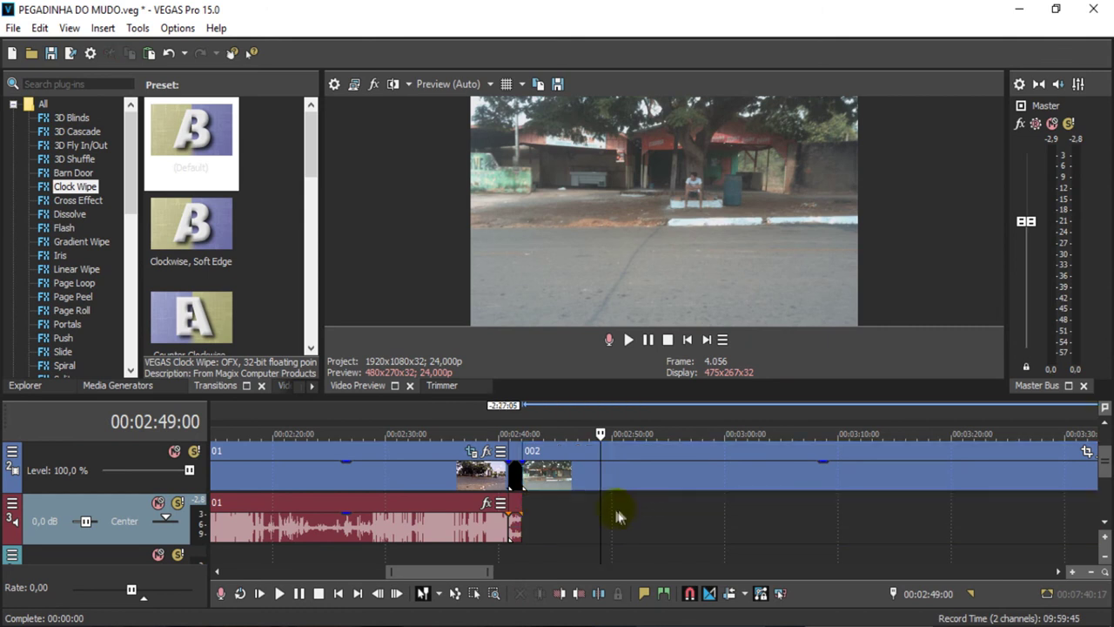
Step: Add the 02 recording from the project's AUDIO folder to the audio track beneath the 002 video
scroll(528, 513, "down", 3)
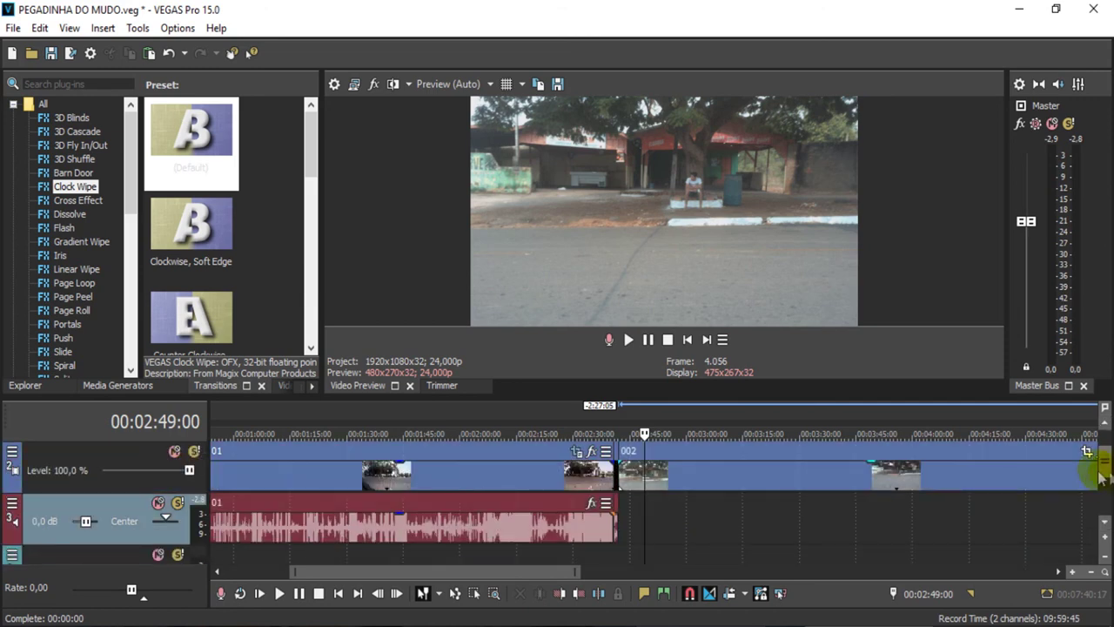
left_click_drag(630, 409, 649, 429)
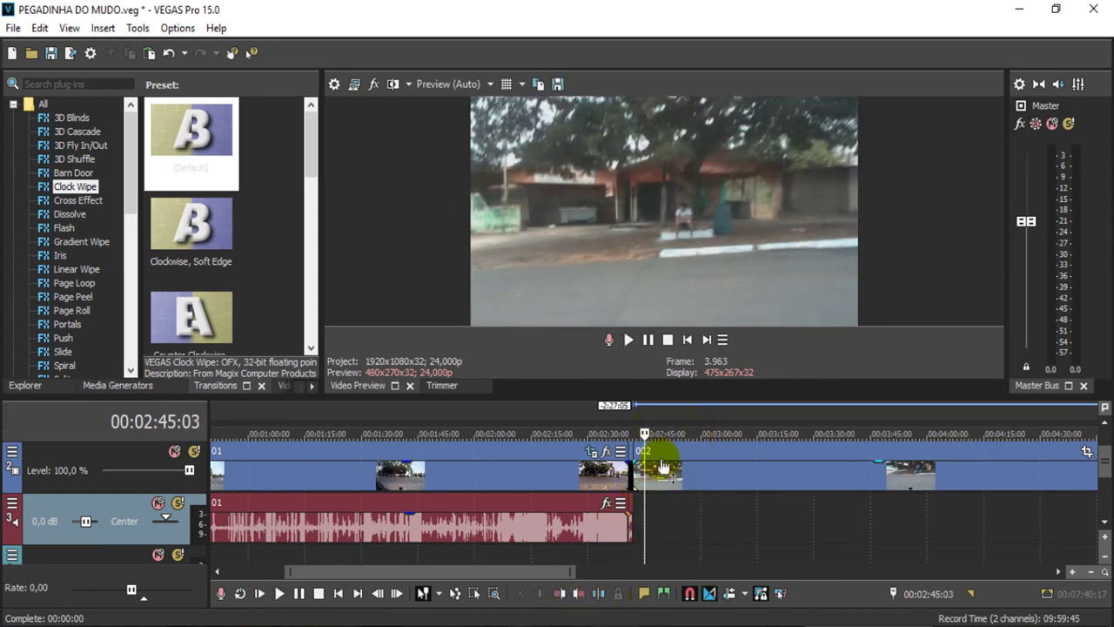
scroll(660, 467, "up", 2)
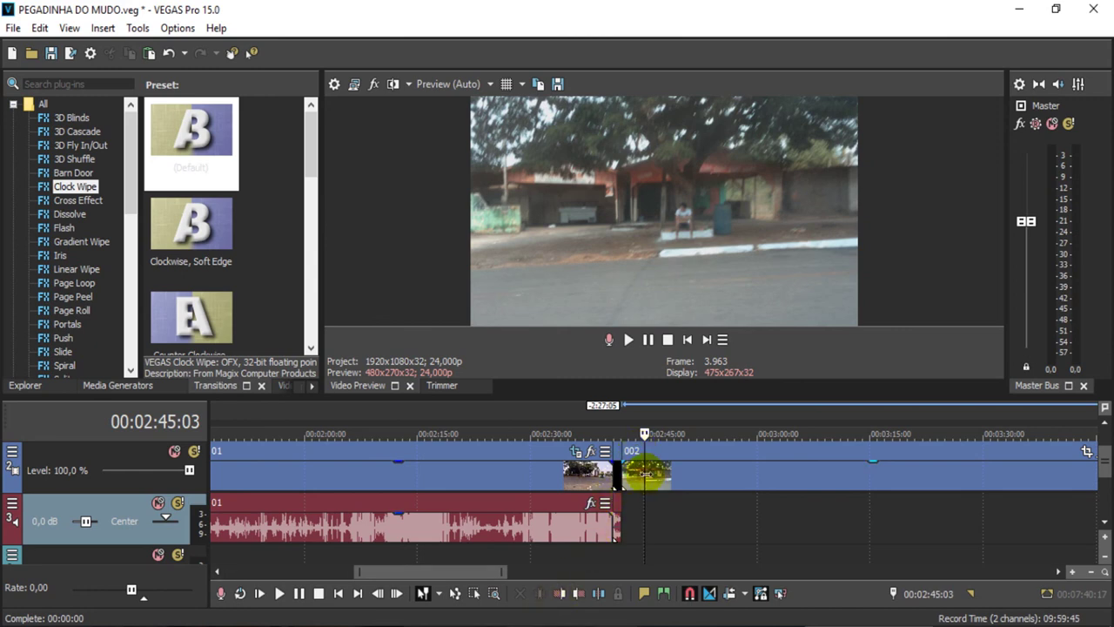
key("alt+Tab")
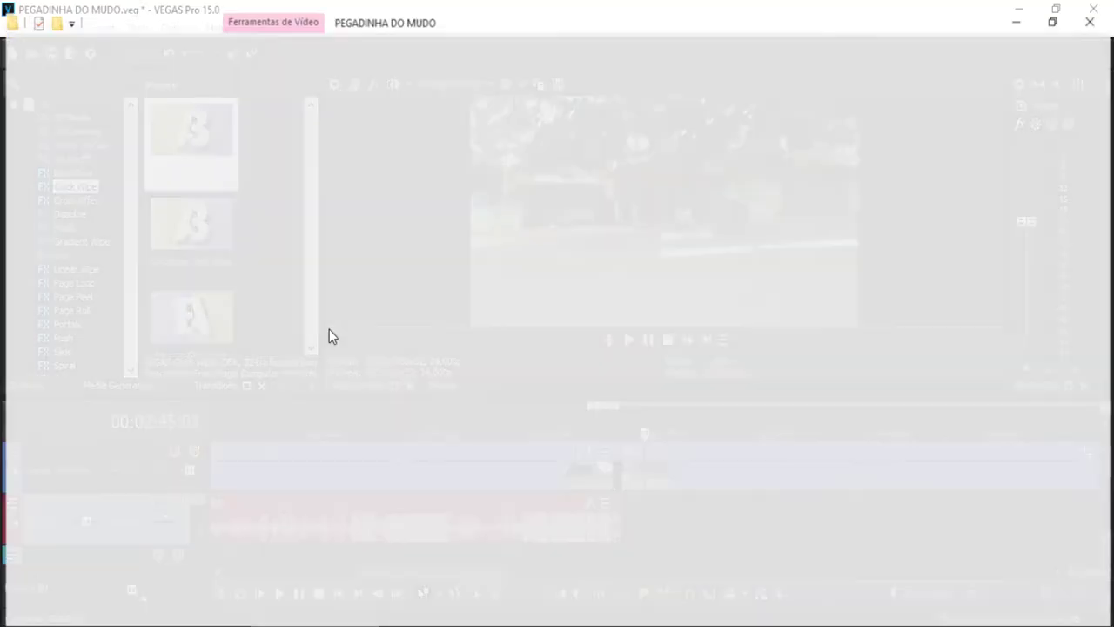
double_click(206, 217)
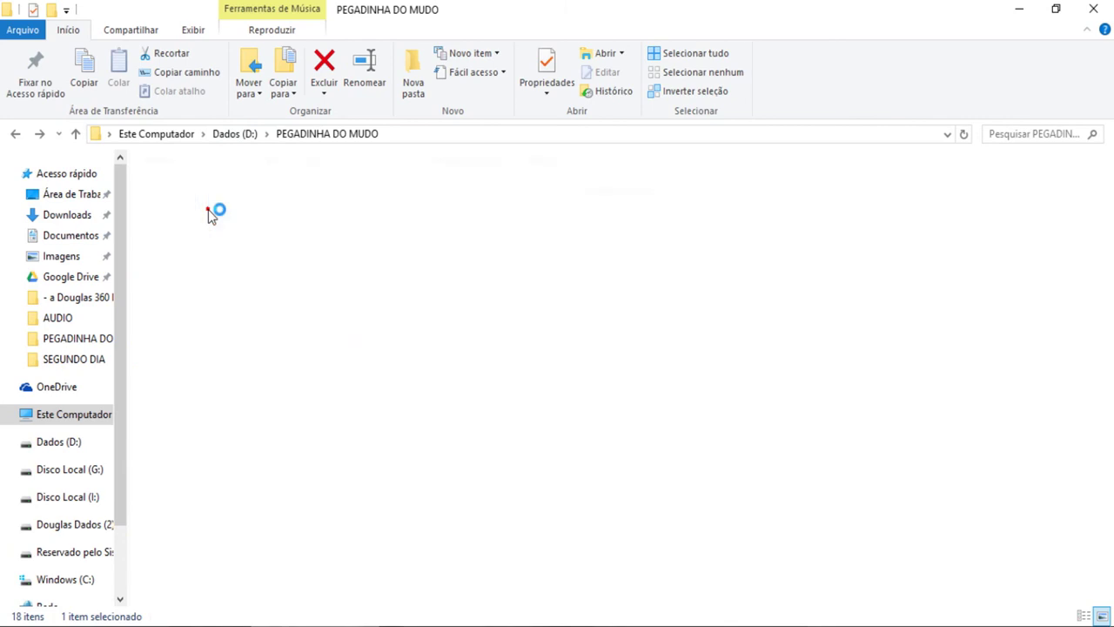
mouse_move(187, 241)
left_mouse_down()
mouse_move(499, 353)
mouse_move(744, 552)
mouse_move(694, 615)
mouse_move(853, 623)
mouse_move(764, 559)
mouse_move(735, 519)
left_mouse_up()
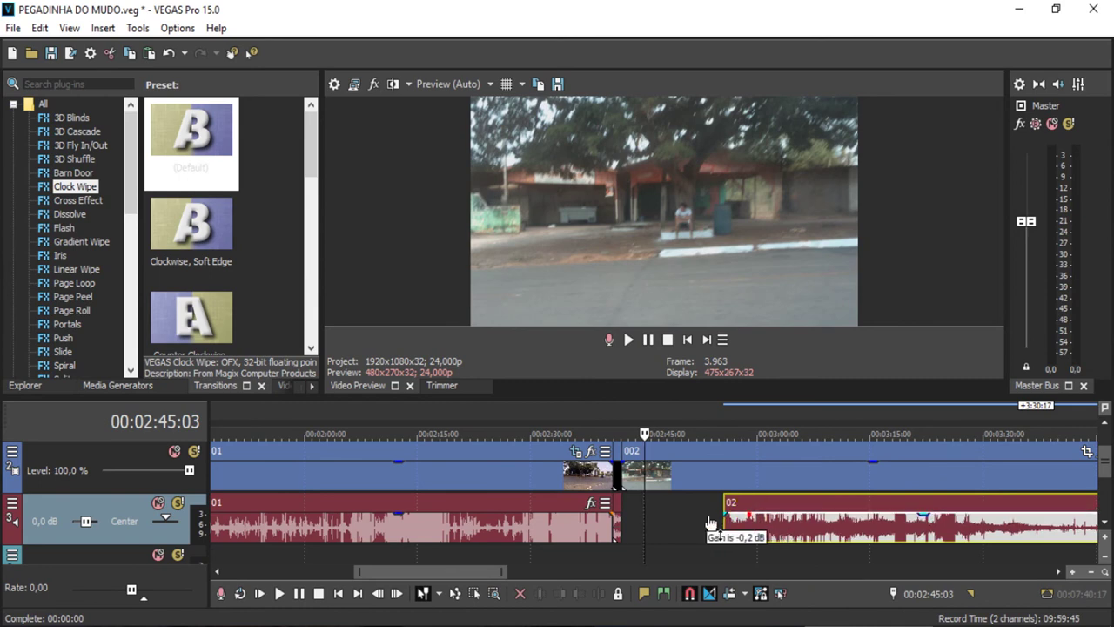
Step: Shift the 02 audio event 11:05 earlier and play from its start to check the sync with the 002 video
left_click(932, 521)
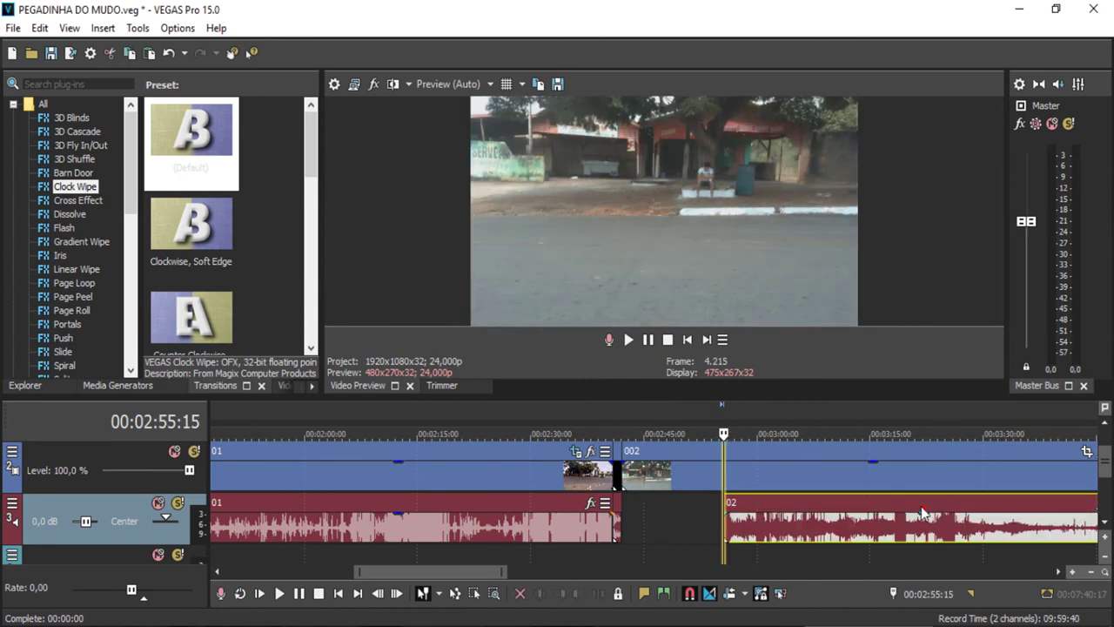
left_click_drag(915, 520, 834, 517)
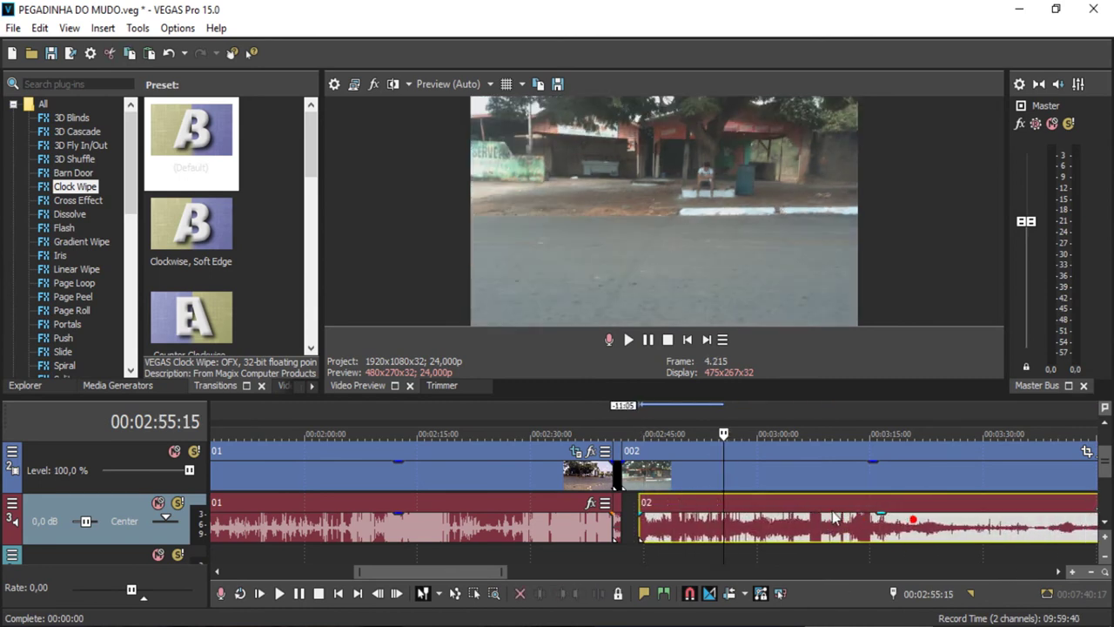
left_click(640, 418)
key("space")
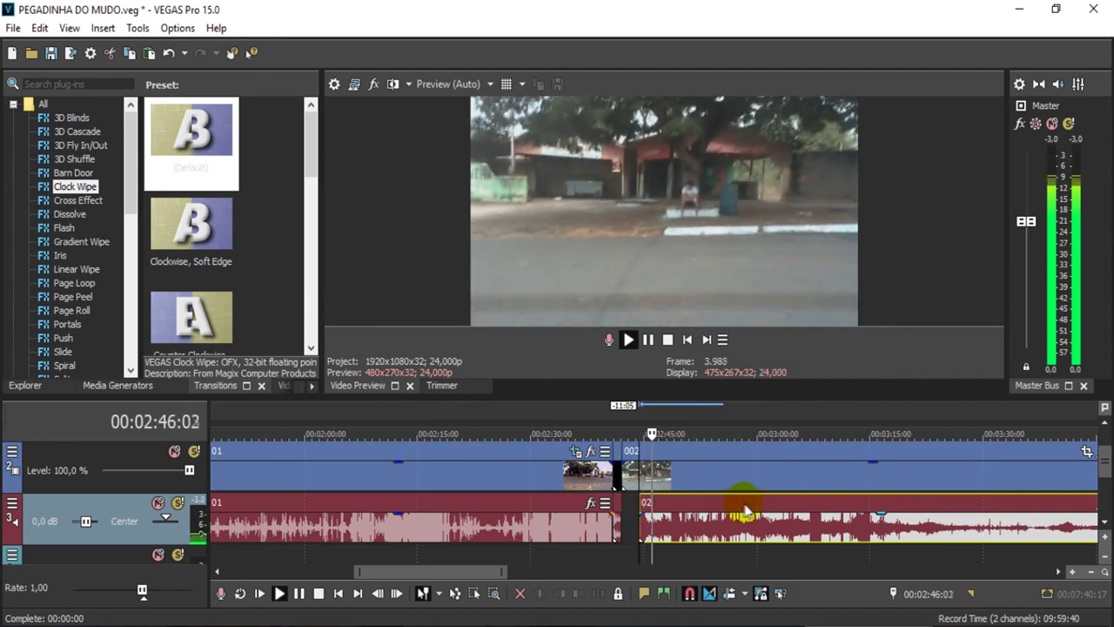
Step: Play the 002 clip with the 02 audio at several later points, up to about 00:04:03, to check their sync
left_click(831, 414)
left_click(877, 415)
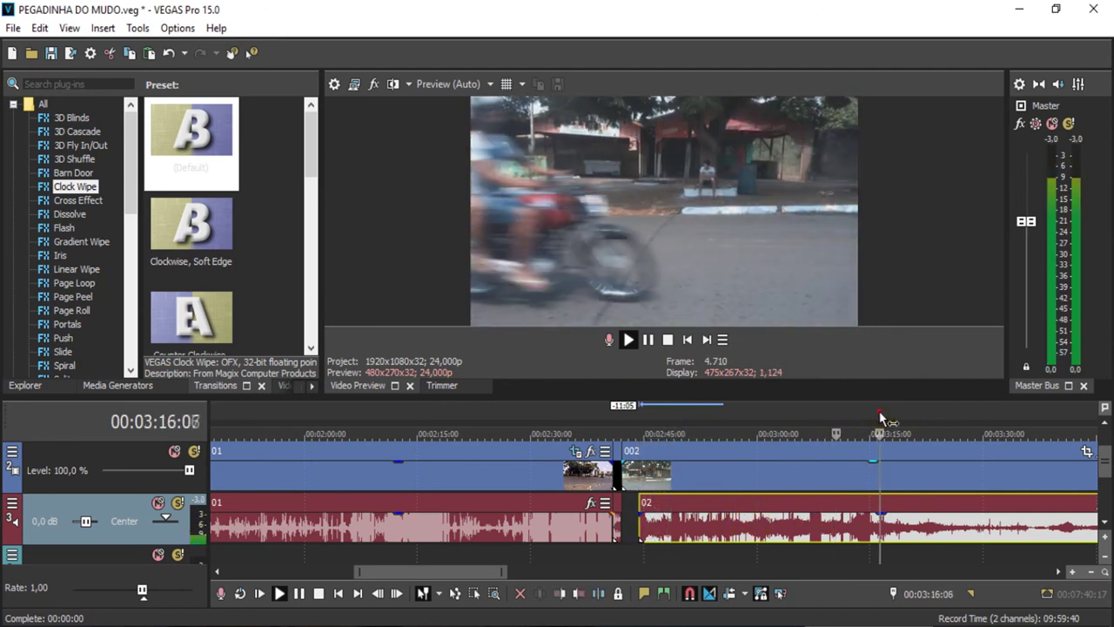
left_click(937, 415)
left_click(955, 415)
left_click(1003, 416)
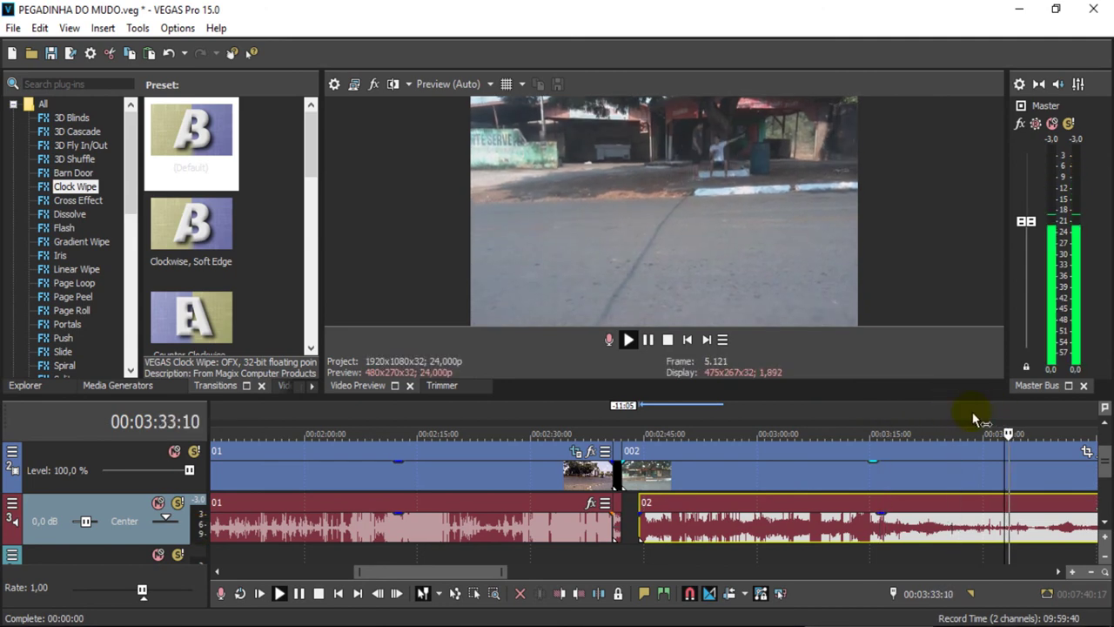
scroll(975, 418, "down", 2)
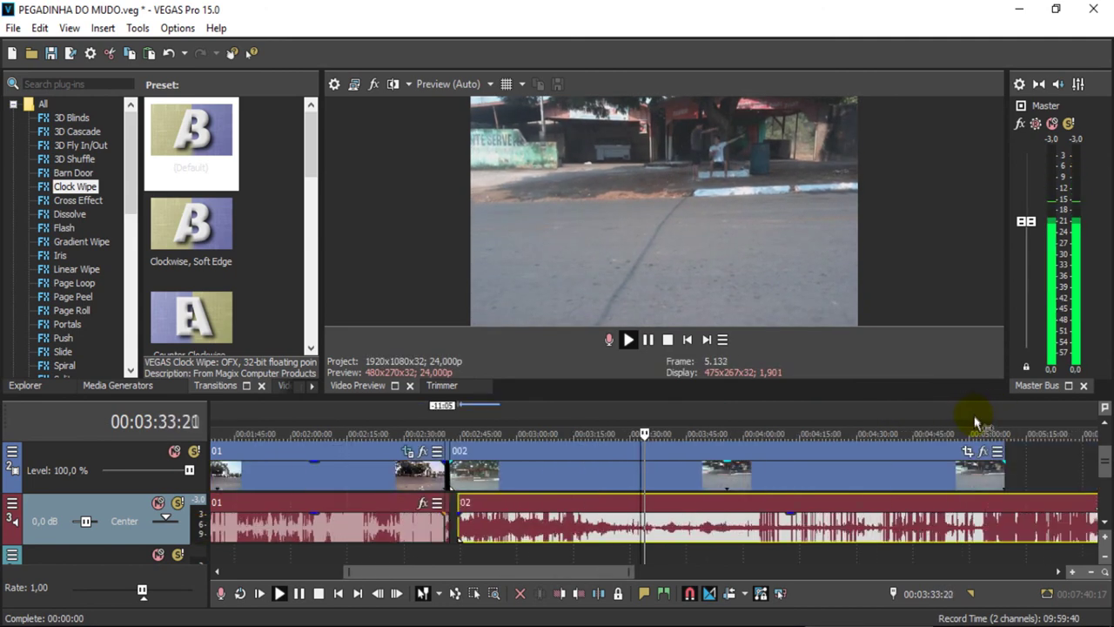
left_click(754, 415)
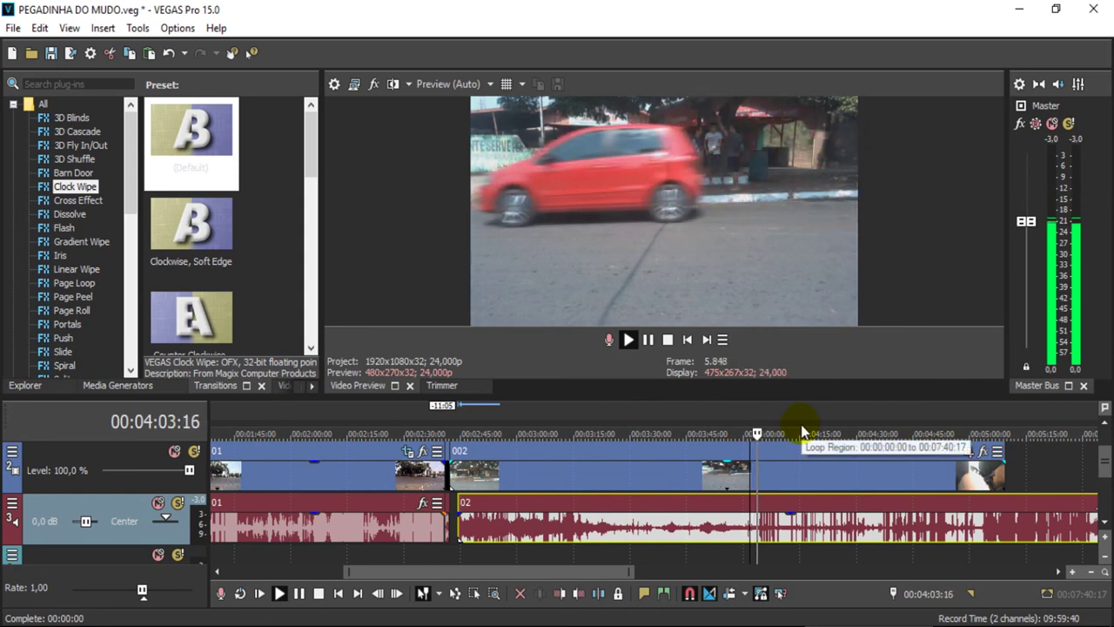
Step: Split the 02 audio event at 00:04:03:02 and delete the part before the split
left_click(756, 525)
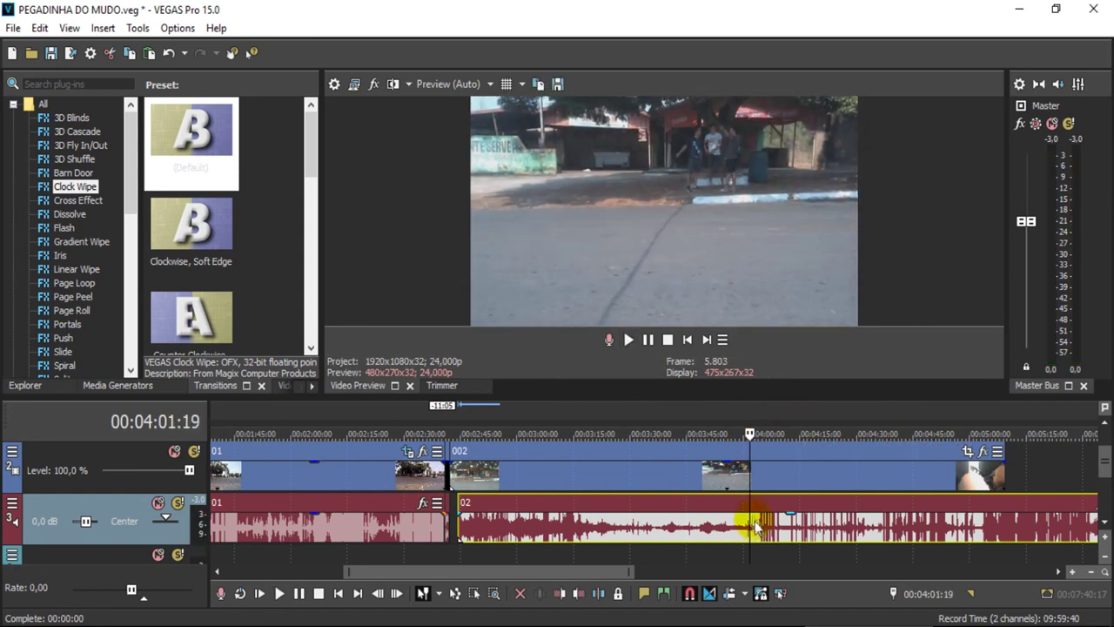
left_click(749, 529)
left_click(664, 593)
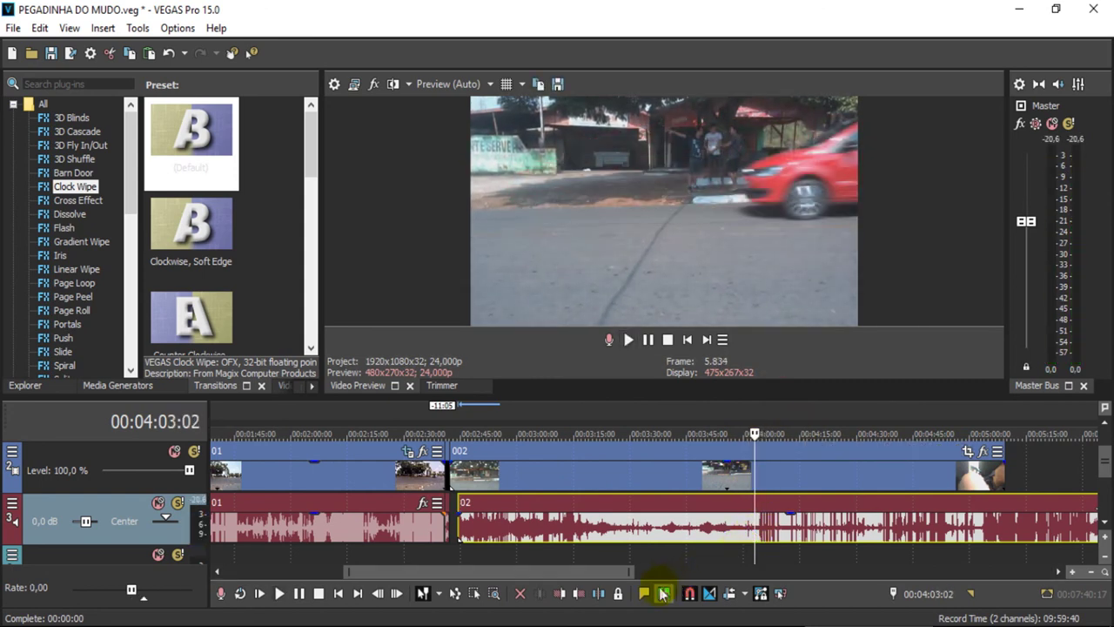
left_click(597, 594)
left_click(708, 518)
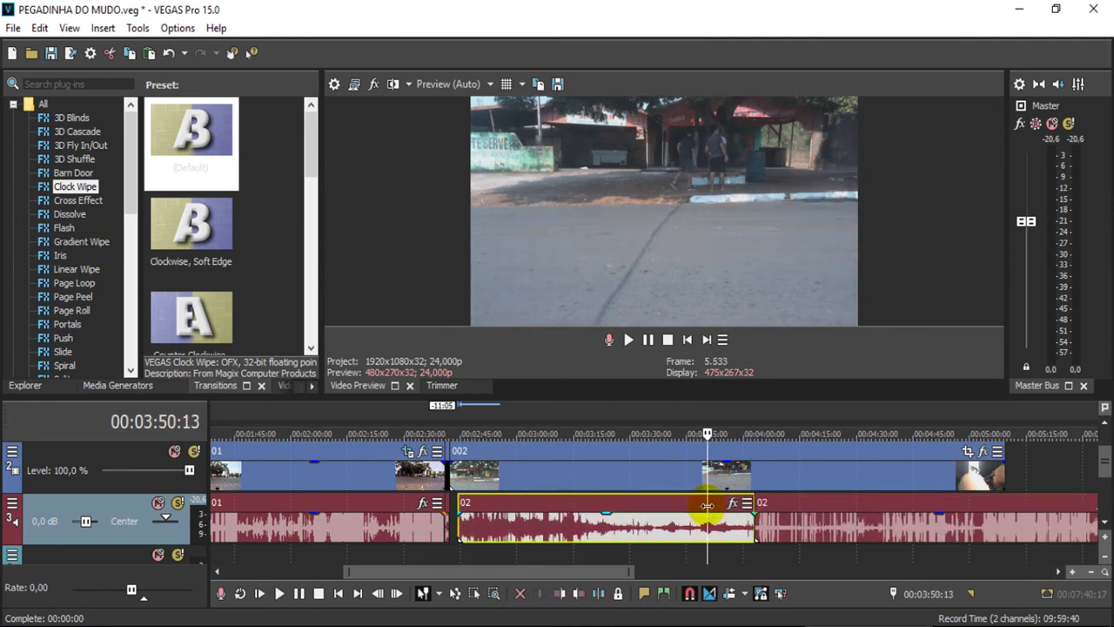
key("Delete")
Step: Shift the remaining 02 audio event 38:17 earlier and play from 00:03:18:02 to check it against the 002 video
left_click_drag(786, 528, 635, 473)
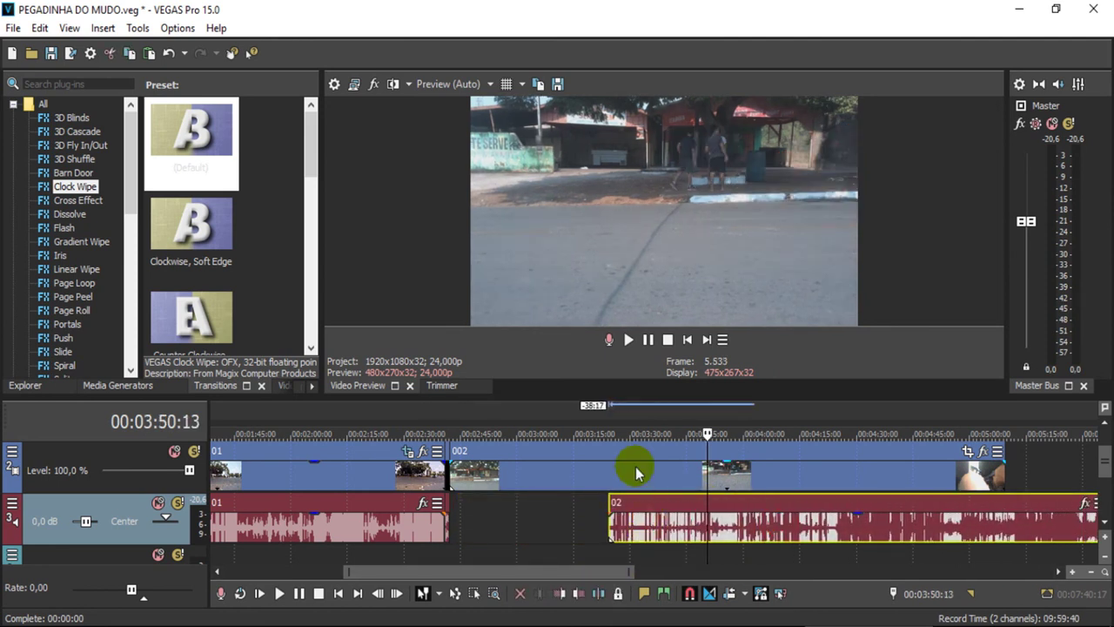
left_click(587, 418)
key("space")
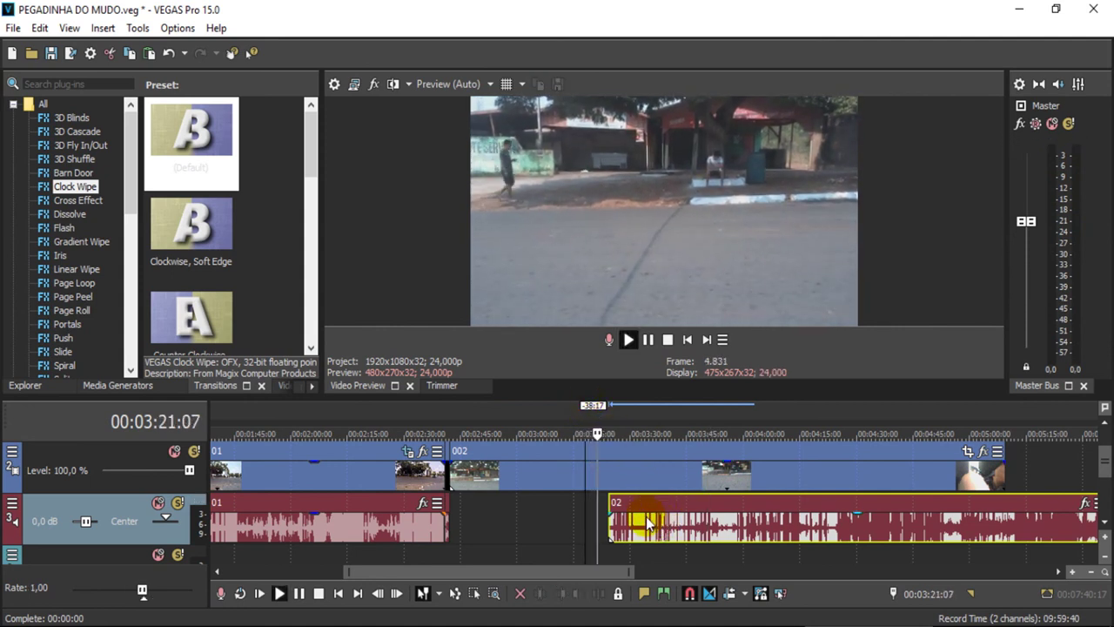
key("space")
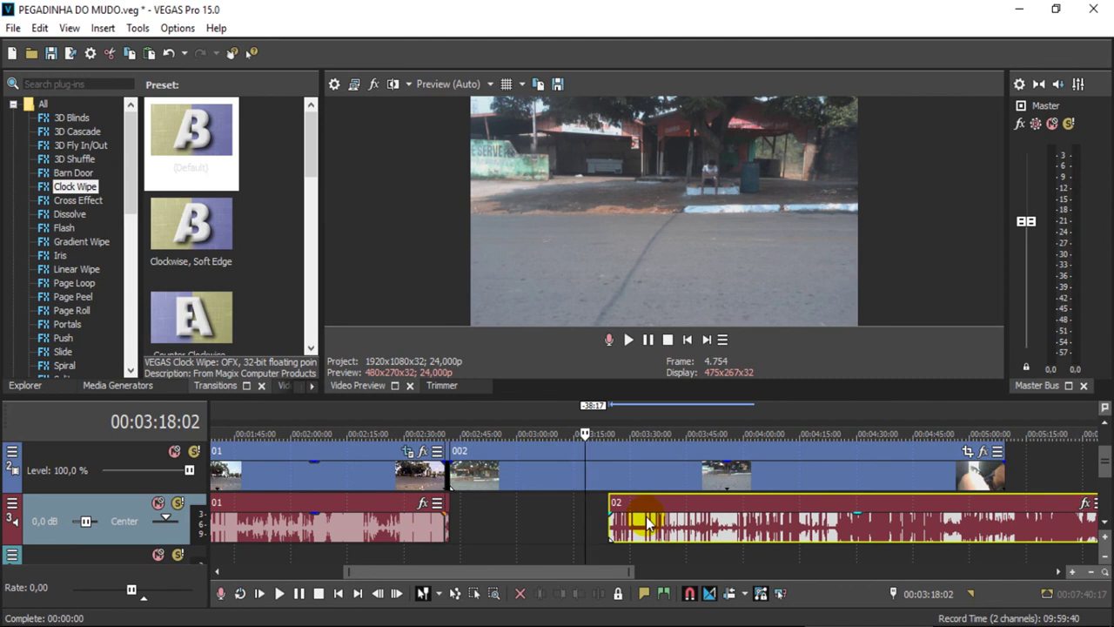
Step: Cut off the 002 video before 00:03:24:09 and shift the remainder 42:06 earlier, against the end of the logo event
left_click(596, 450)
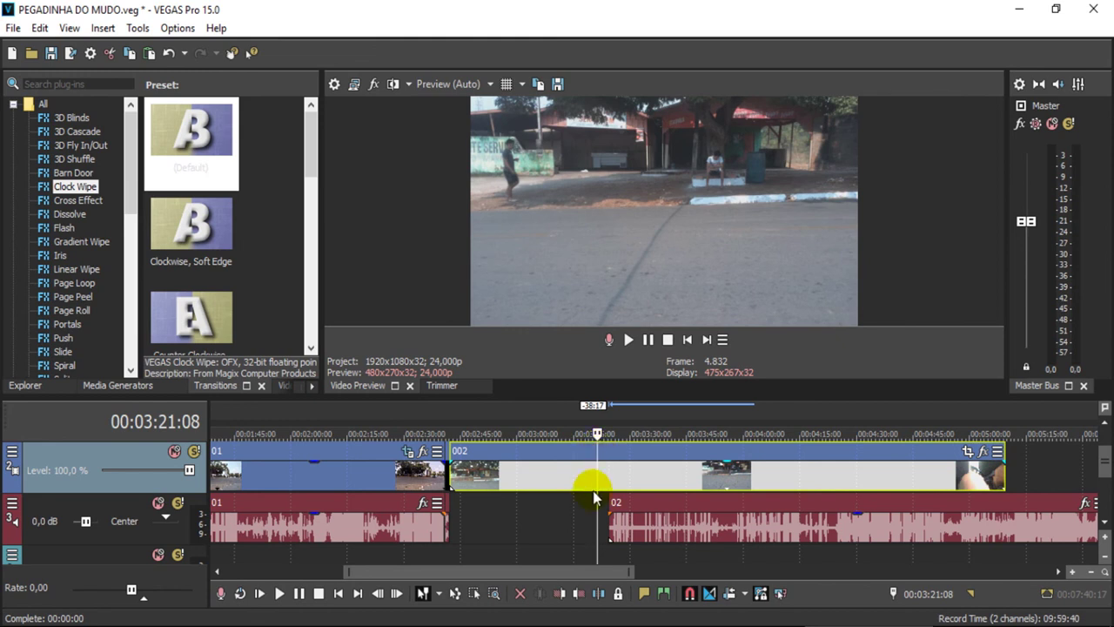
left_click(612, 477)
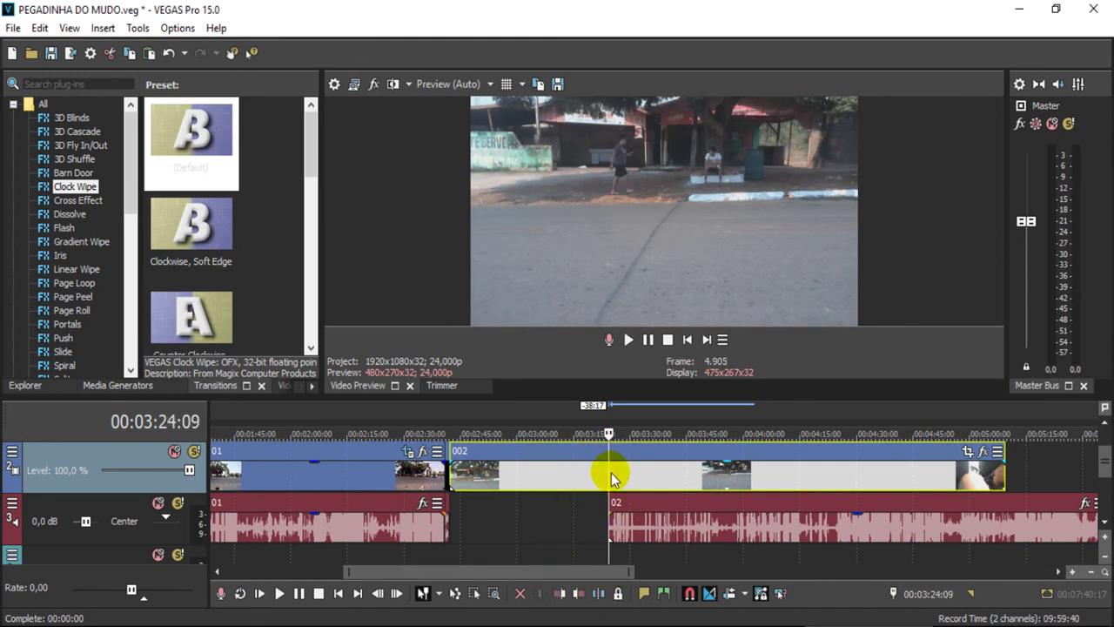
left_click(559, 593)
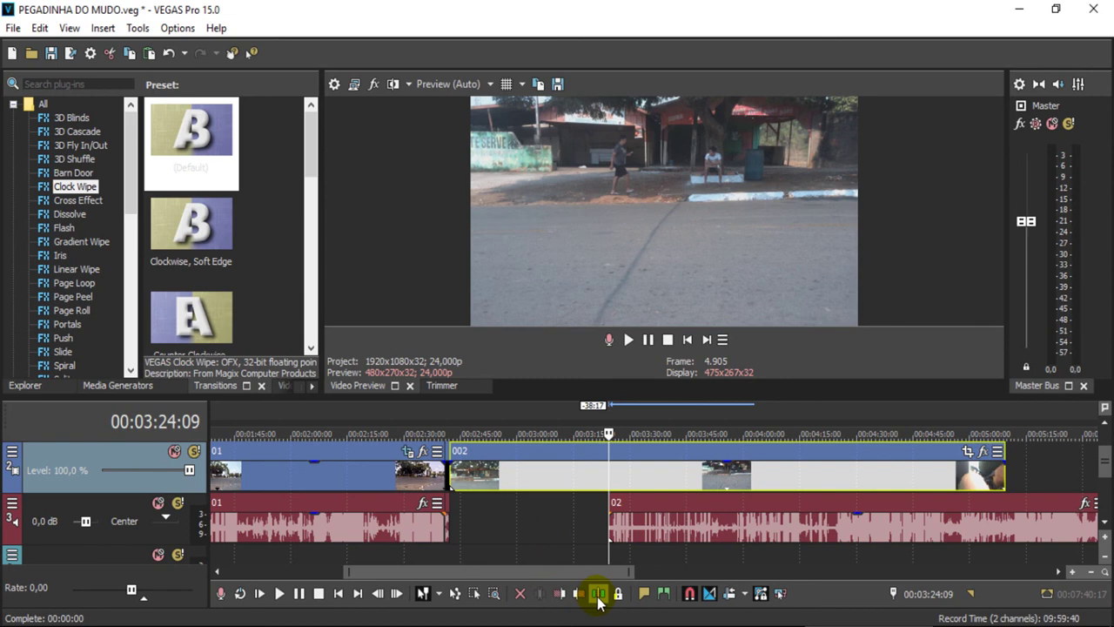
left_click(598, 593)
left_click(579, 473)
key("Delete")
left_click_drag(642, 477, 505, 477)
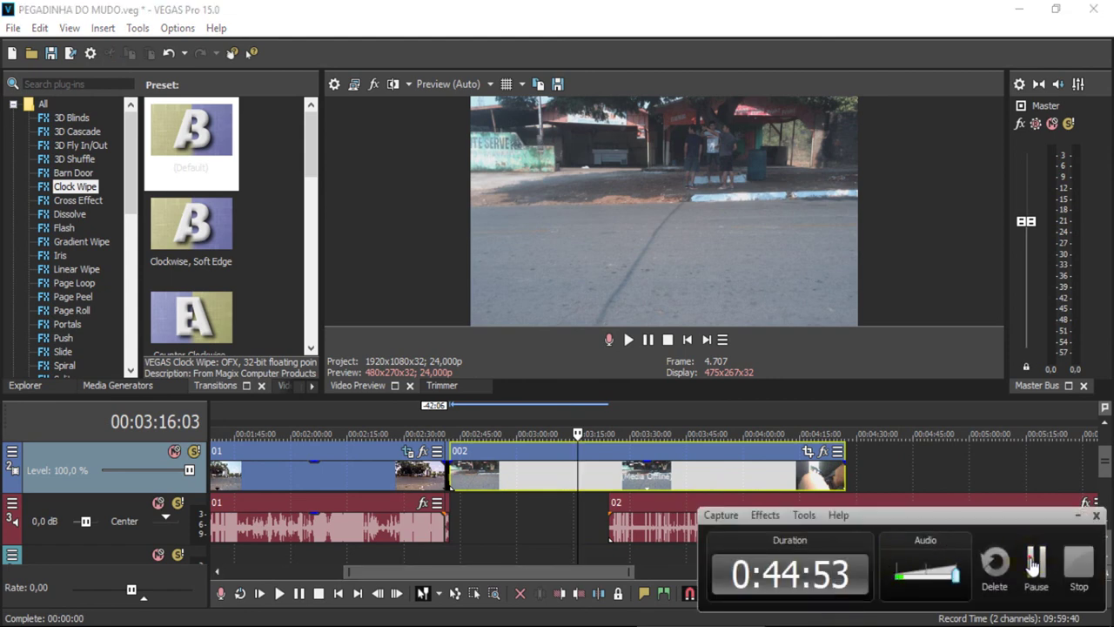
left_click(1033, 566)
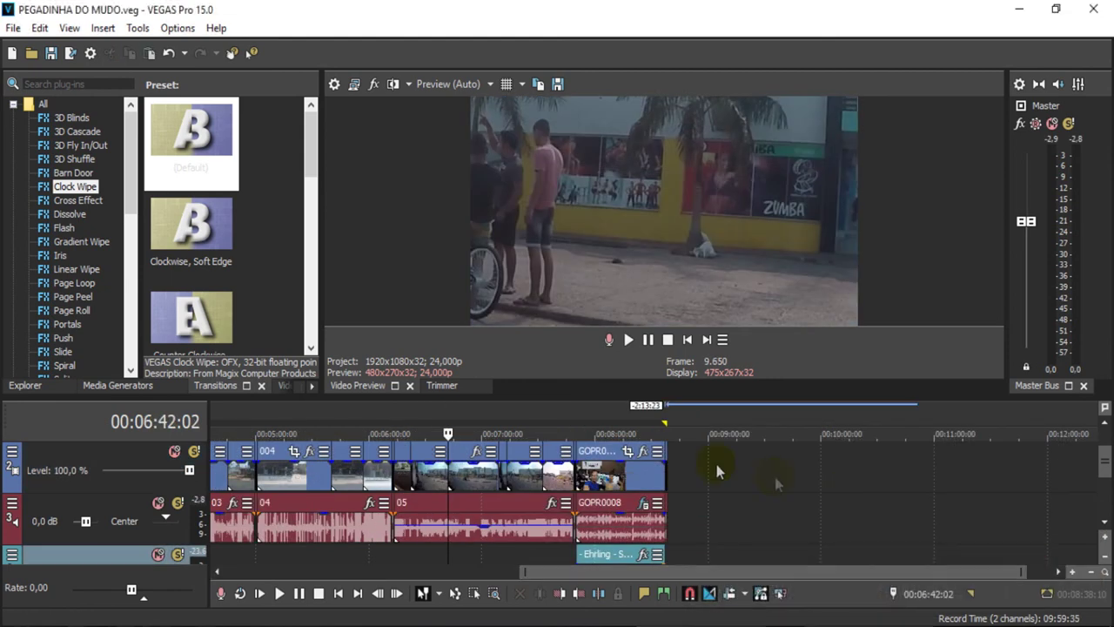
Step: Review the assembled timeline at several points, playing parts of the 05 section and the closing GOPR0008 clip
left_click(392, 408)
left_click(339, 410)
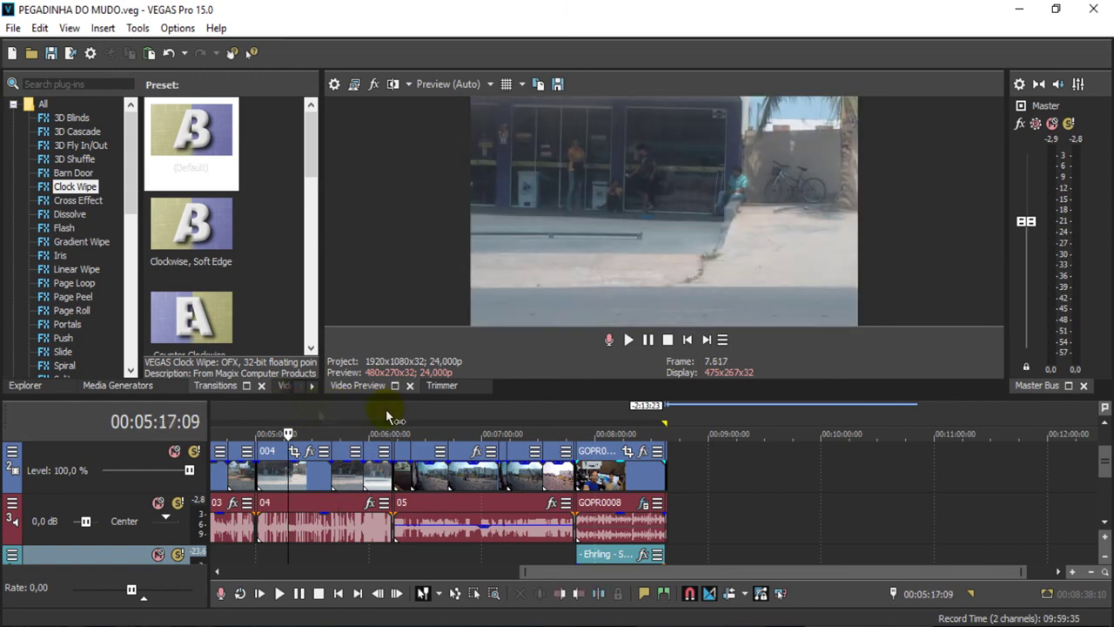
left_click(482, 410)
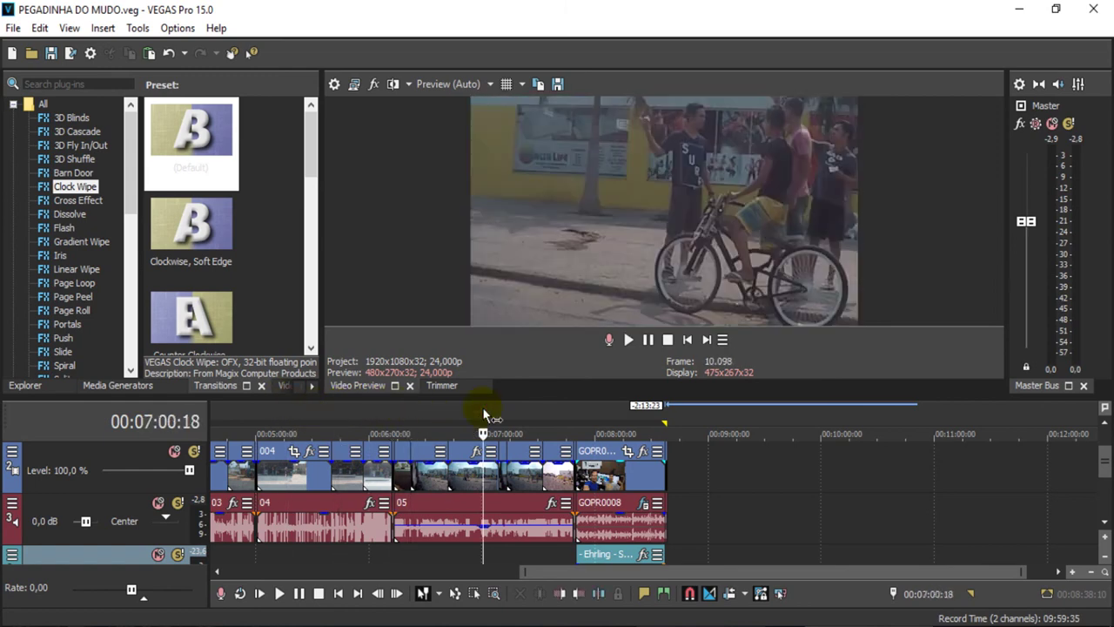
key("space")
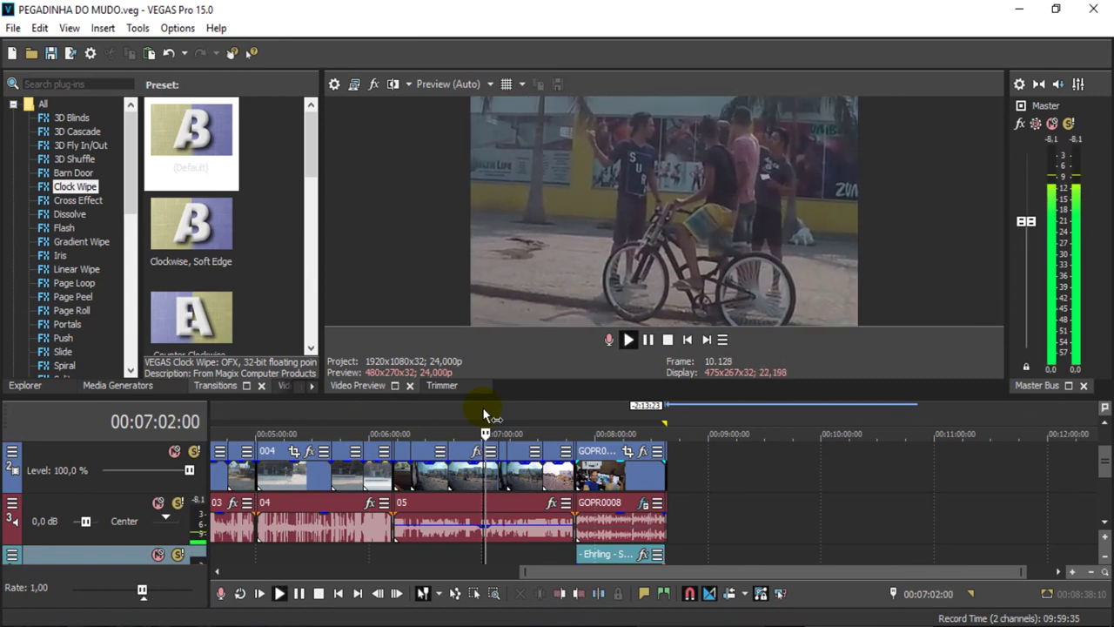
key("space")
left_click(589, 408)
key("space")
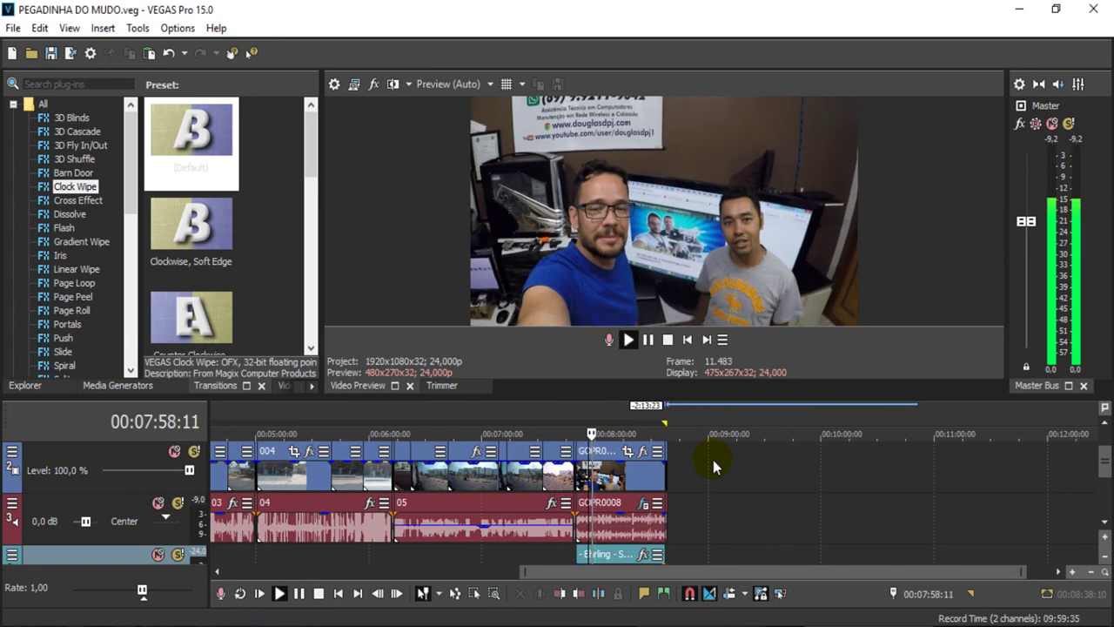
key("space")
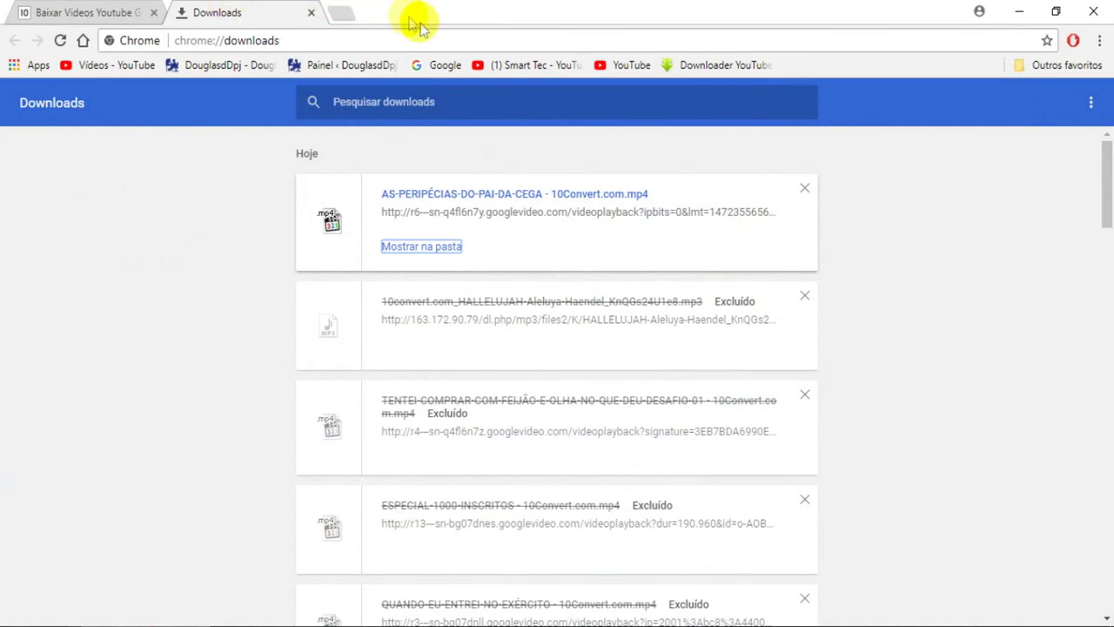
Step: Open the VEGAS Pro 15 FREE video from the YouTube video manager and skip its preview to the closing seconds
left_click(109, 67)
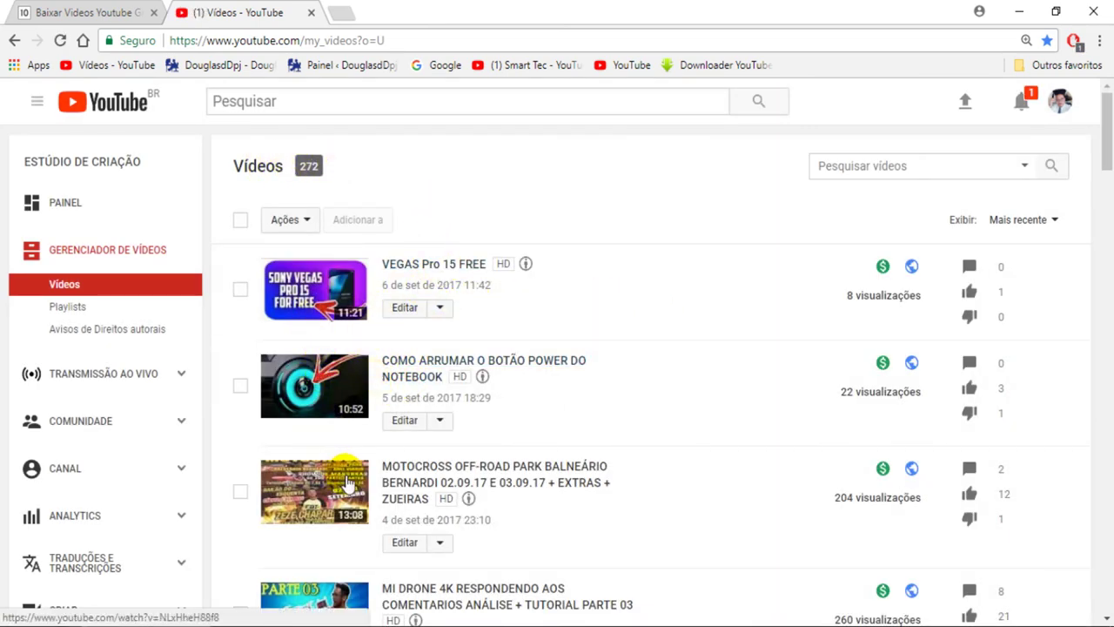
left_click(433, 267)
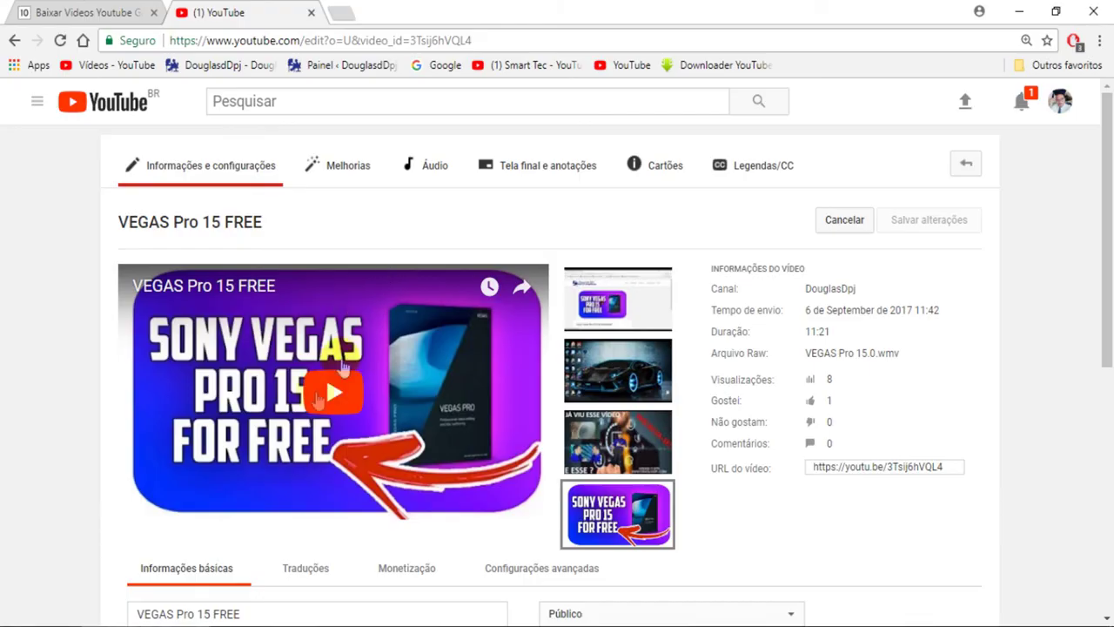
left_click(322, 399)
left_click(507, 485)
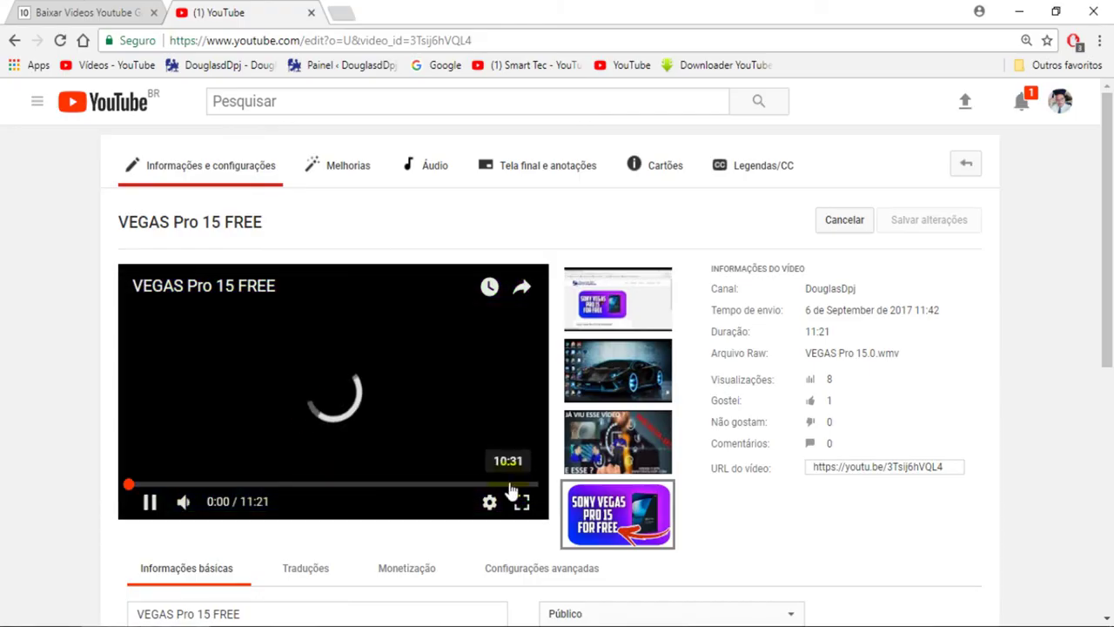
left_click(518, 485)
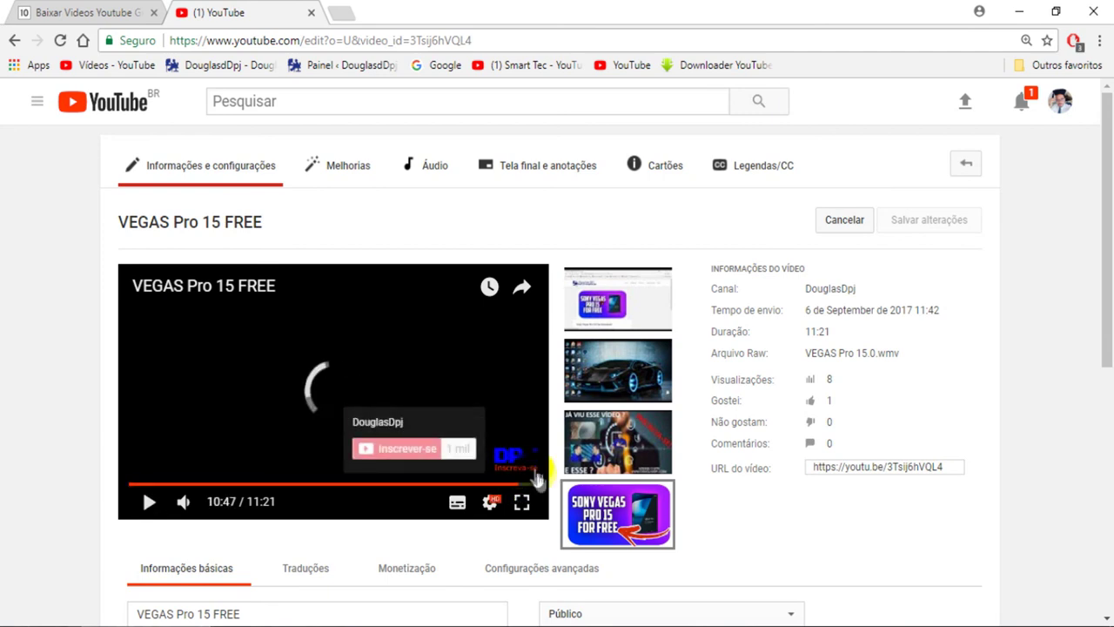
left_click(524, 489)
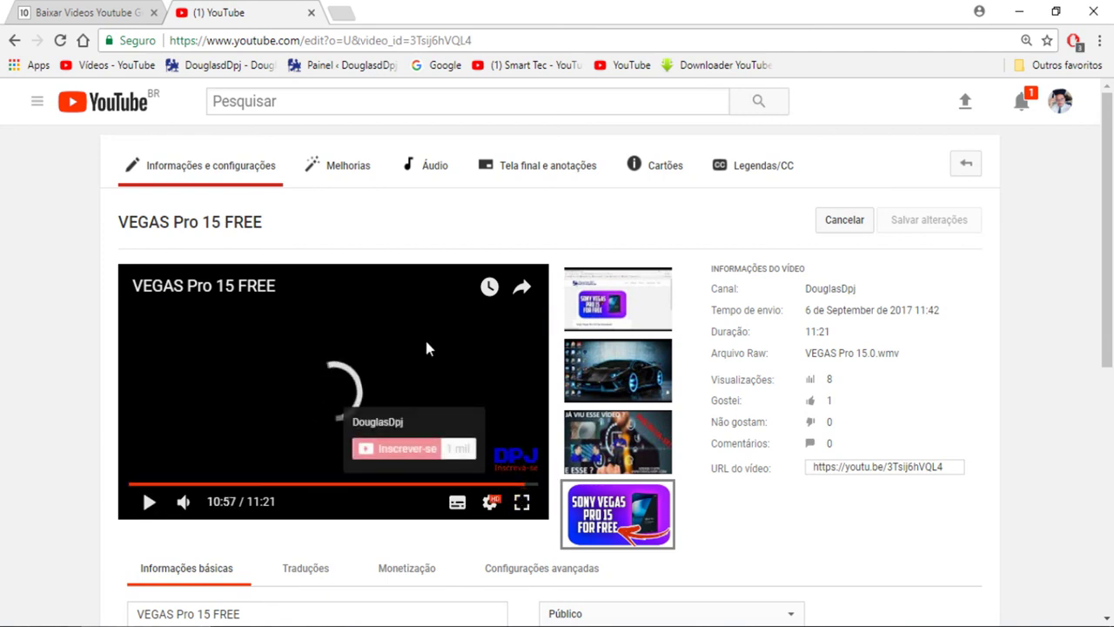
mouse_move(592, 381)
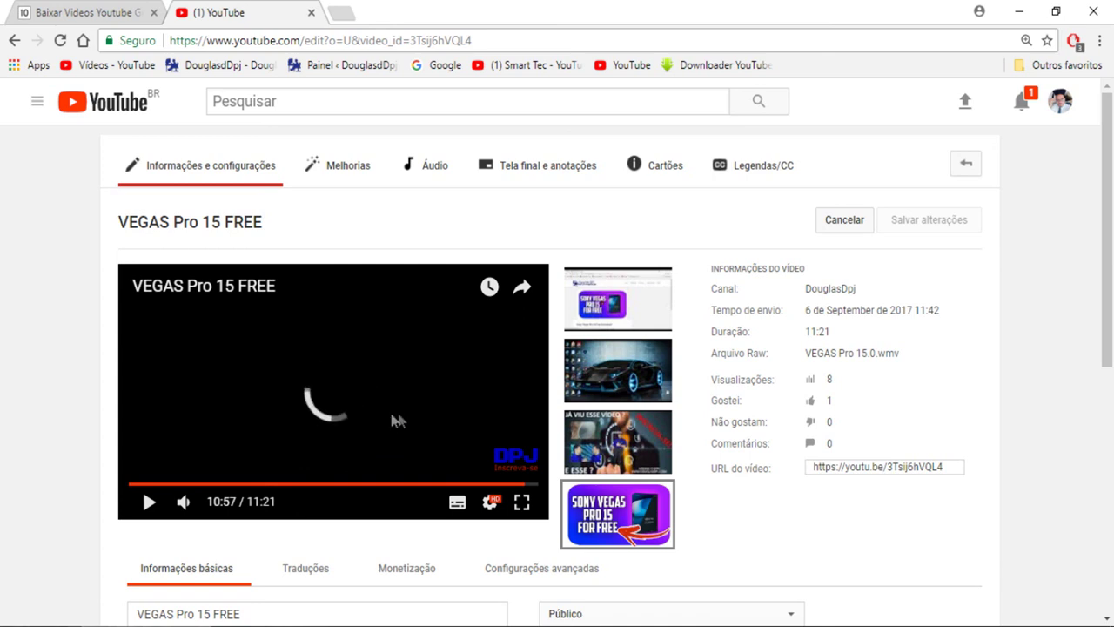
left_click(532, 486)
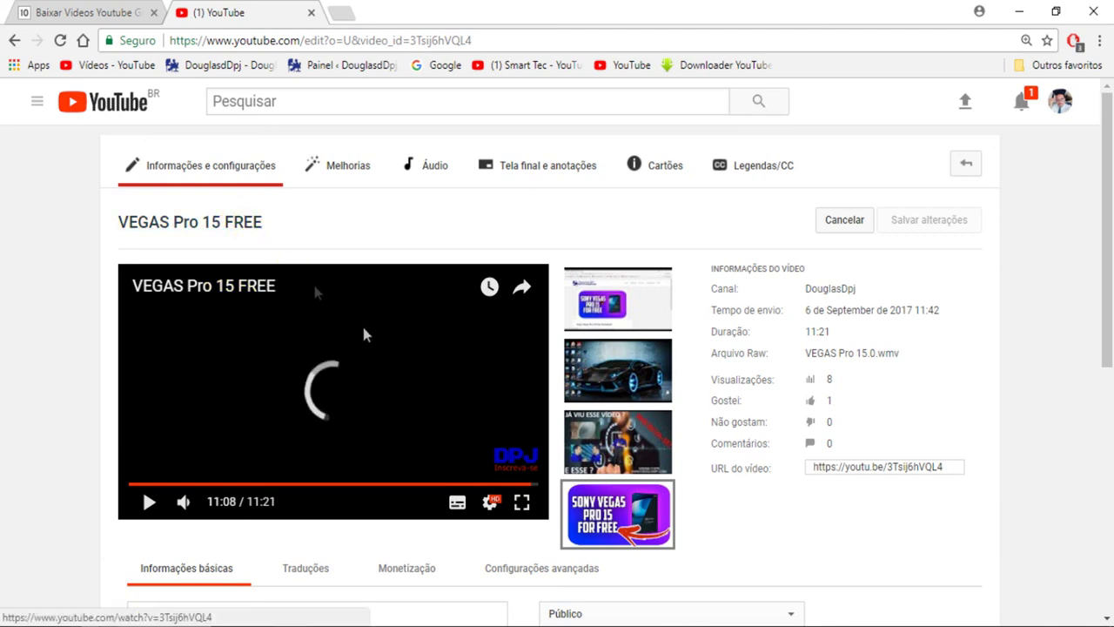
Step: Open the video's watch page, close the other browser tab, and play the end screen from 10:56
left_click(233, 228)
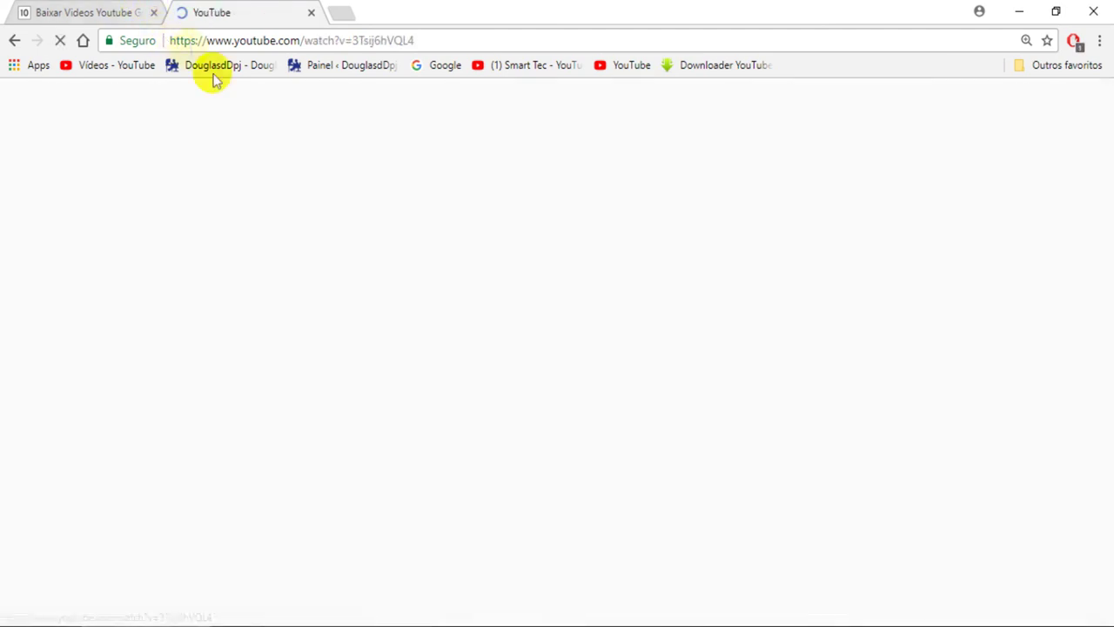
left_click(117, 10)
left_click(154, 12)
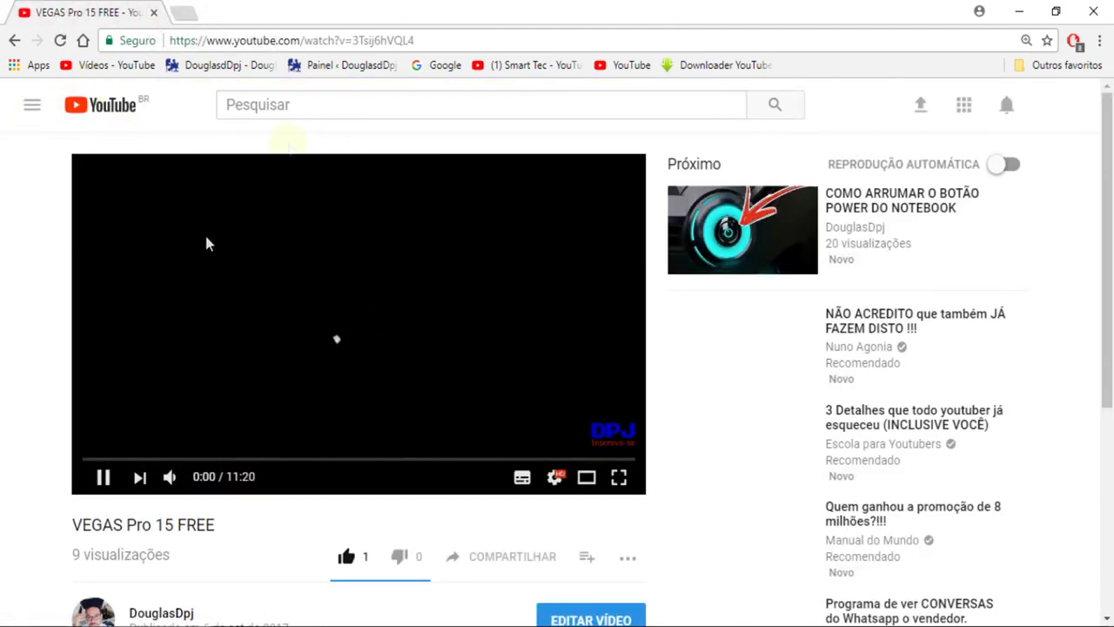
left_click(616, 461)
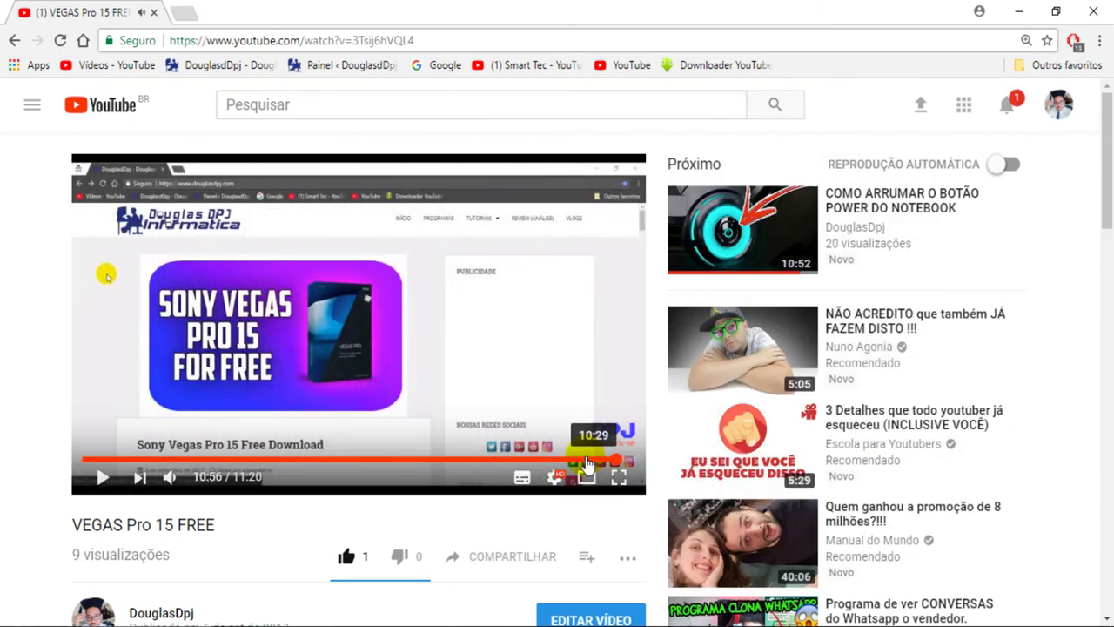
left_click(303, 283)
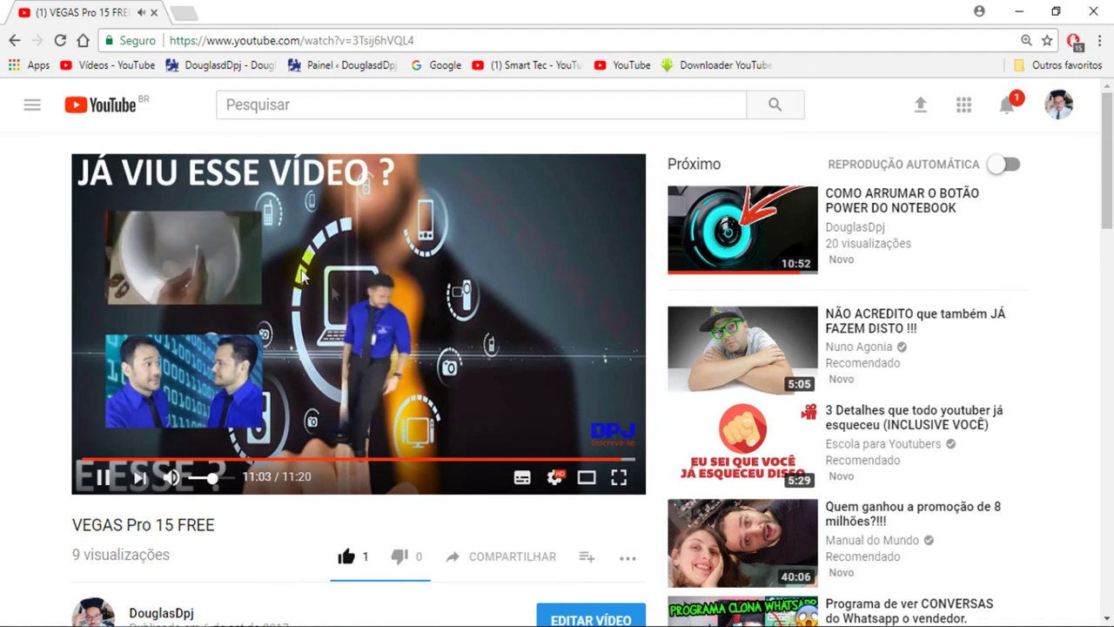
left_click(451, 342)
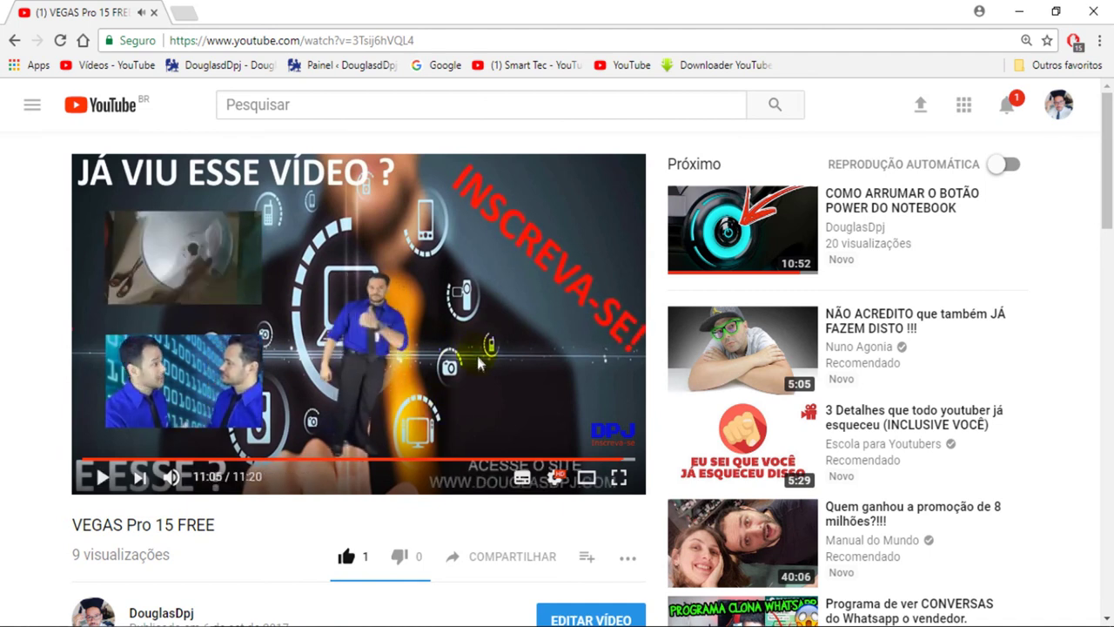
Step: Switch back to VEGAS Pro, set the loop region's end to 00:08:37:04, and place the cursor at 00:08:16:10 in the closing clip
left_click(1019, 13)
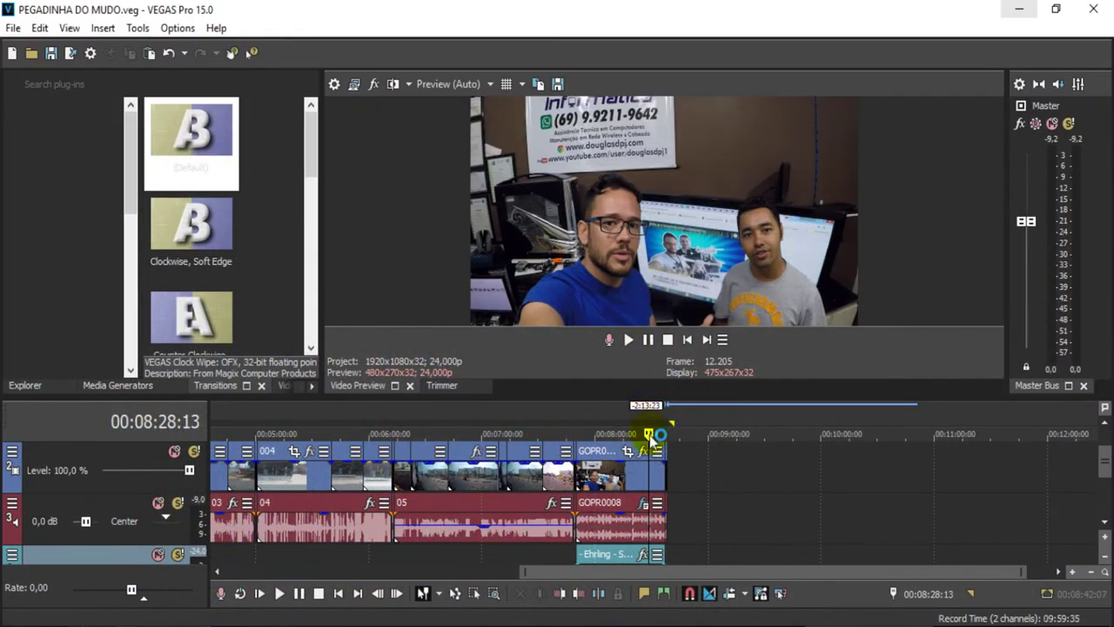
left_click(672, 420)
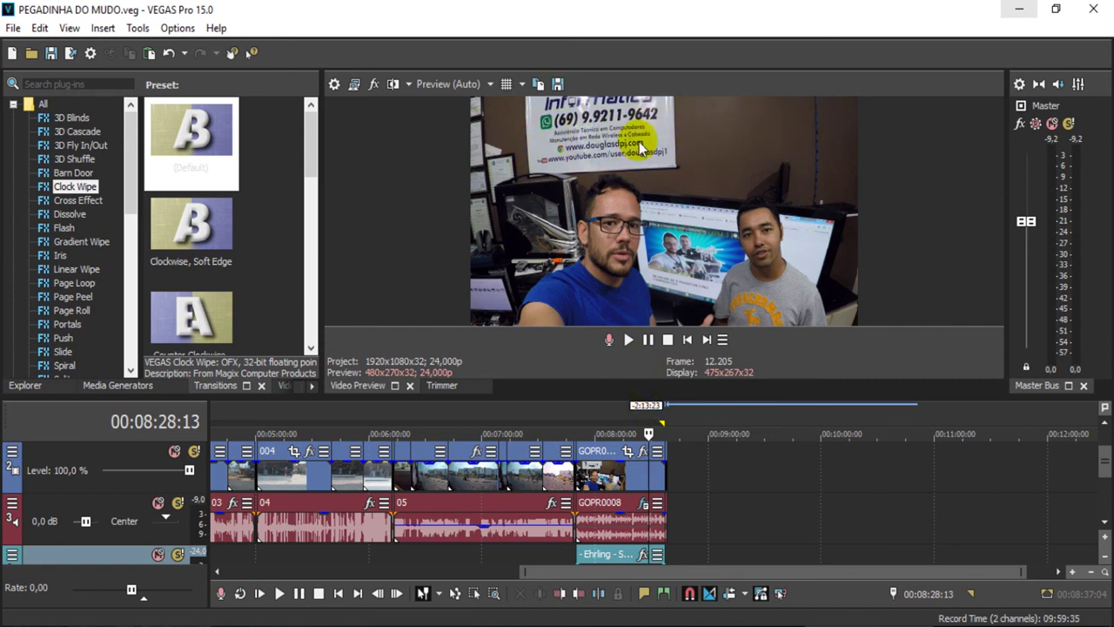
left_click(626, 422)
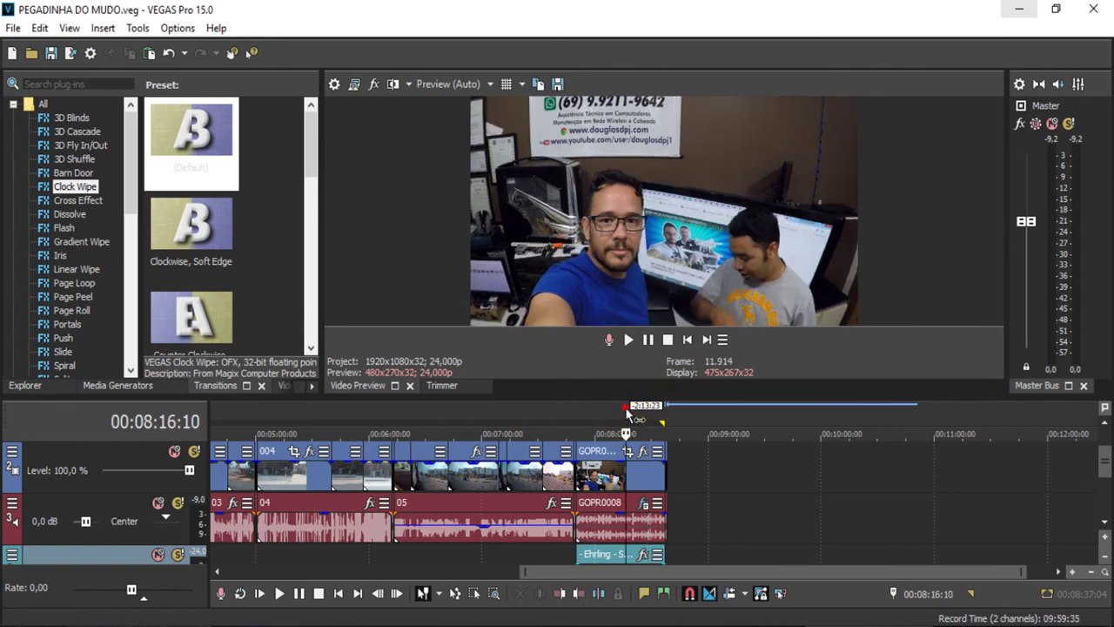
Step: Preview the closing clip at 00:08:26:09 and 00:08:21:13, and return the cursor to the start of the project
left_click(639, 421)
left_click(645, 422)
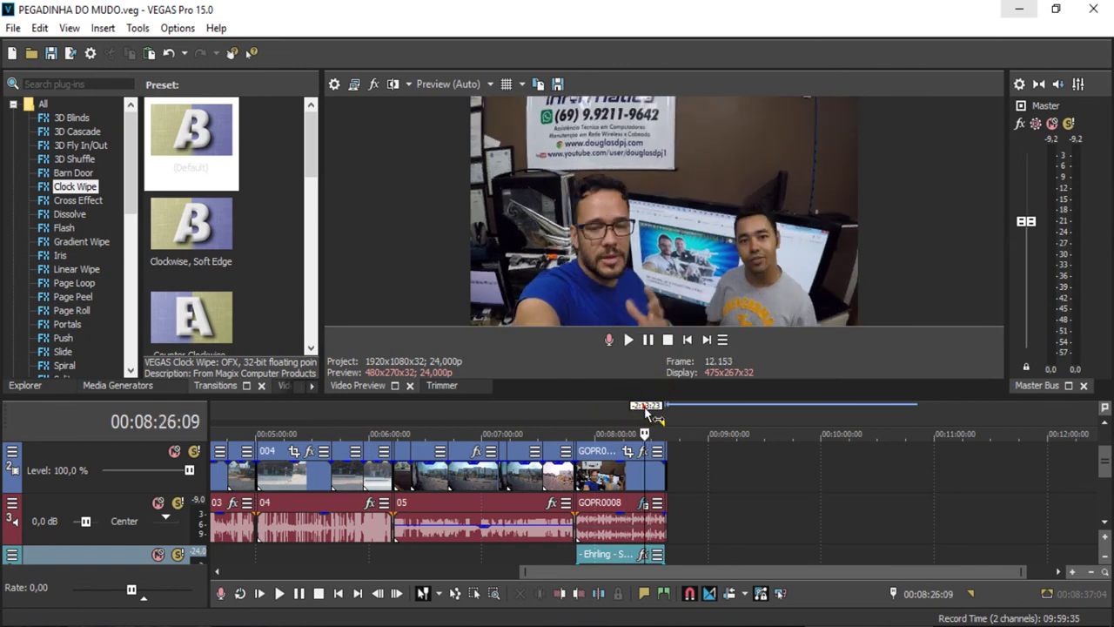
scroll(621, 426, "down", 3)
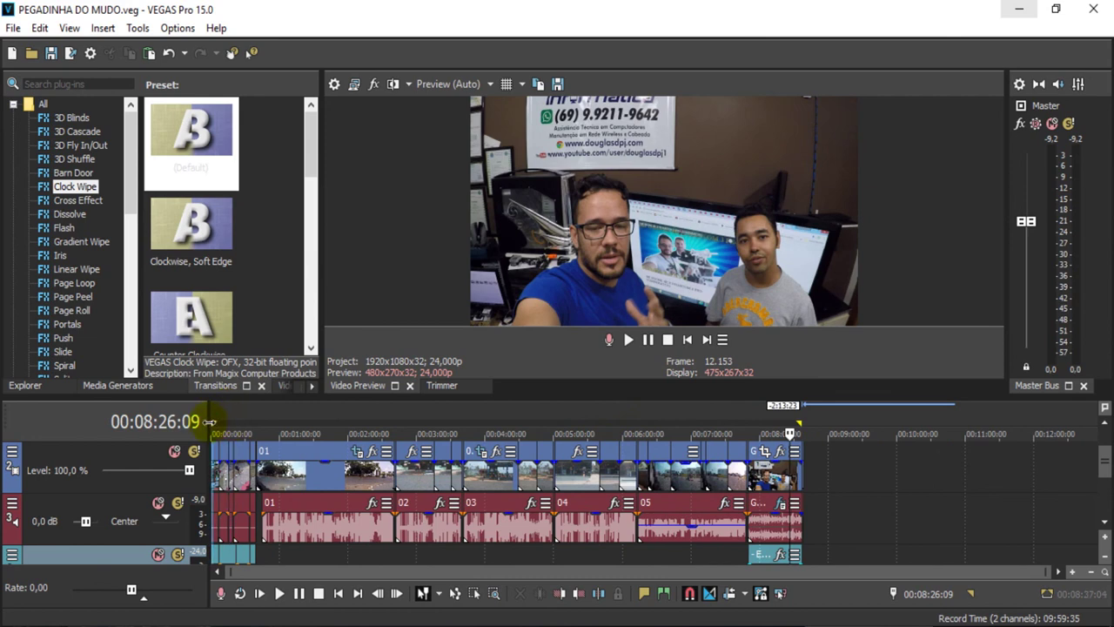
left_click(785, 427)
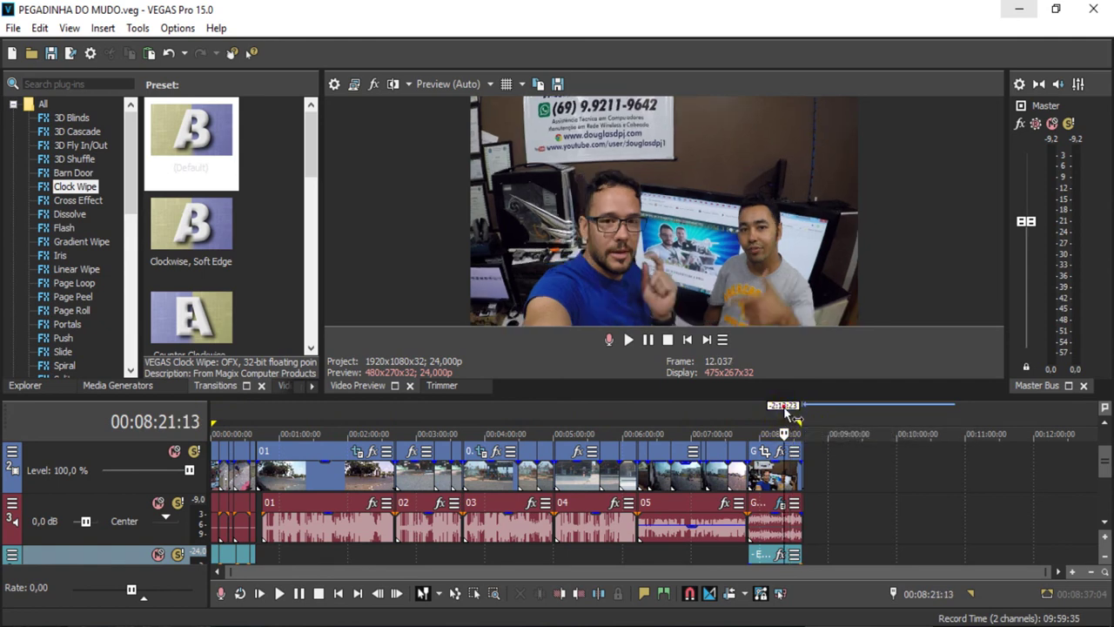
left_click(690, 346)
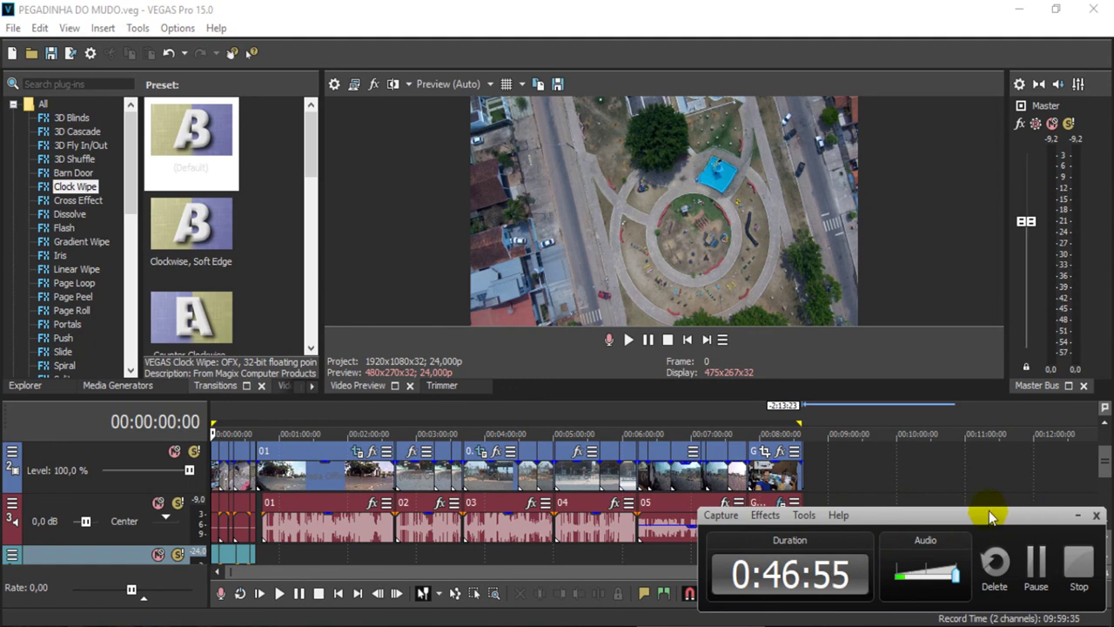
Step: Minimize the open windows, including the YouTube browser and the PEGADINHA DO MUDO folder, to reveal the desktop
left_click(1078, 516)
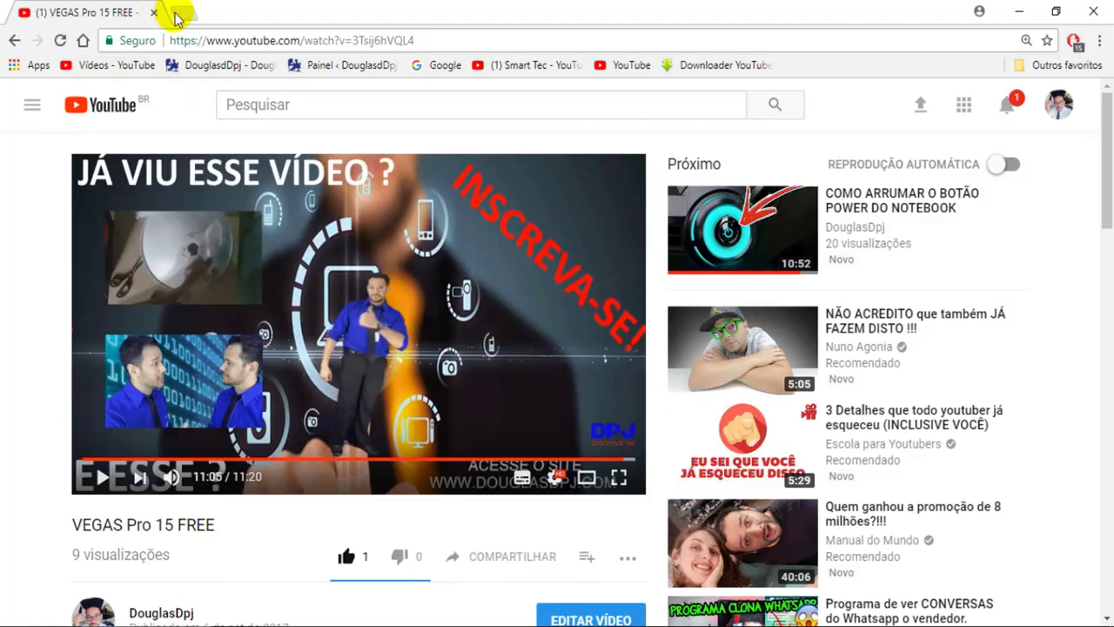
left_click(1020, 12)
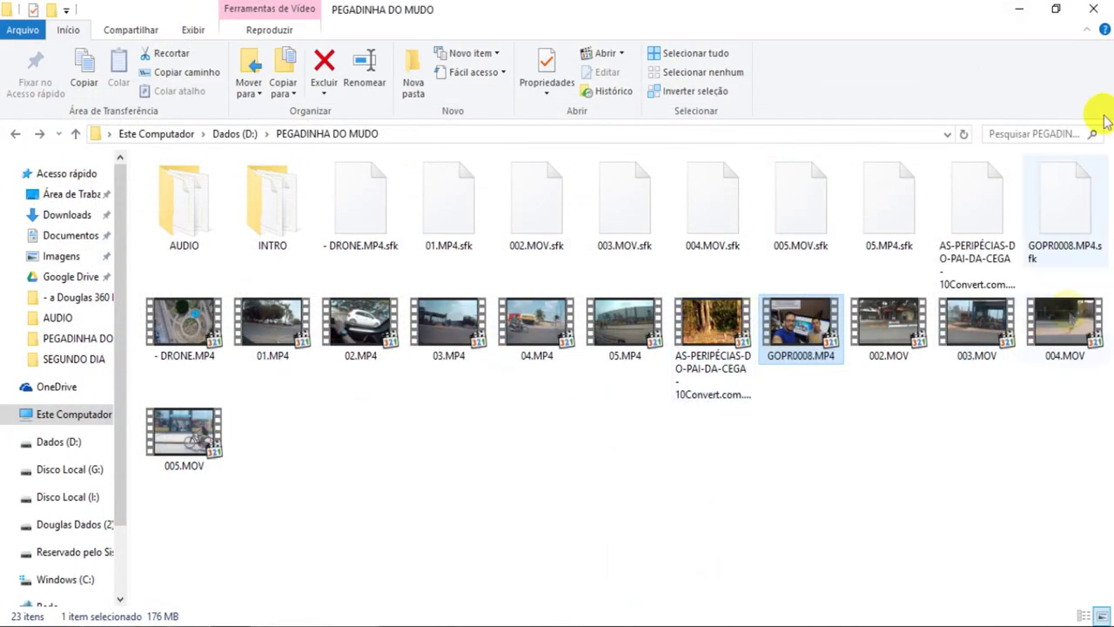
left_click(1019, 9)
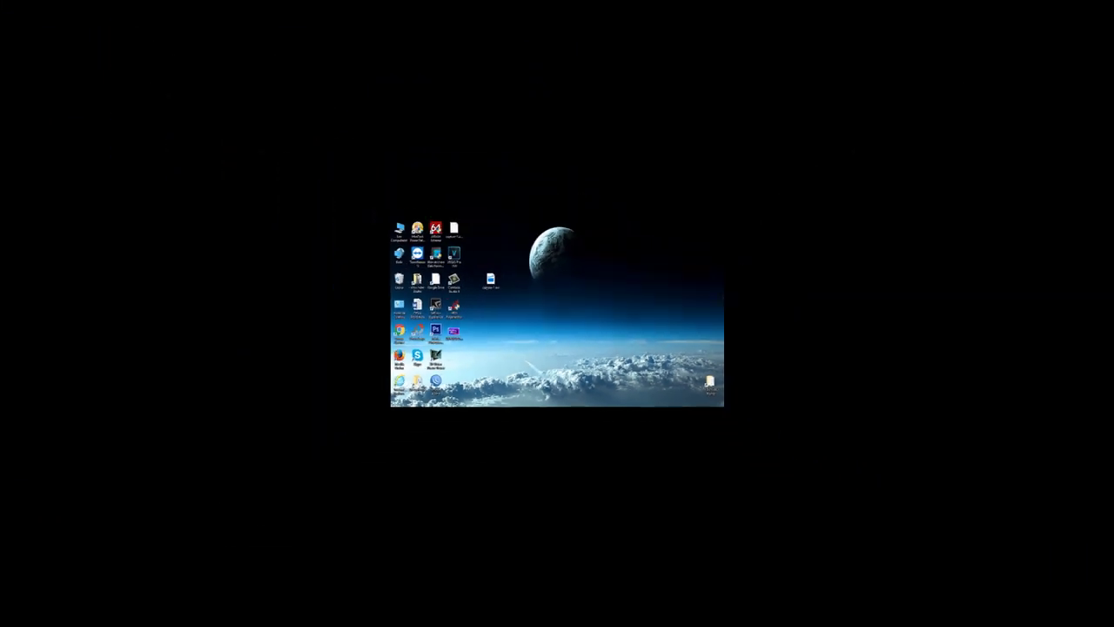